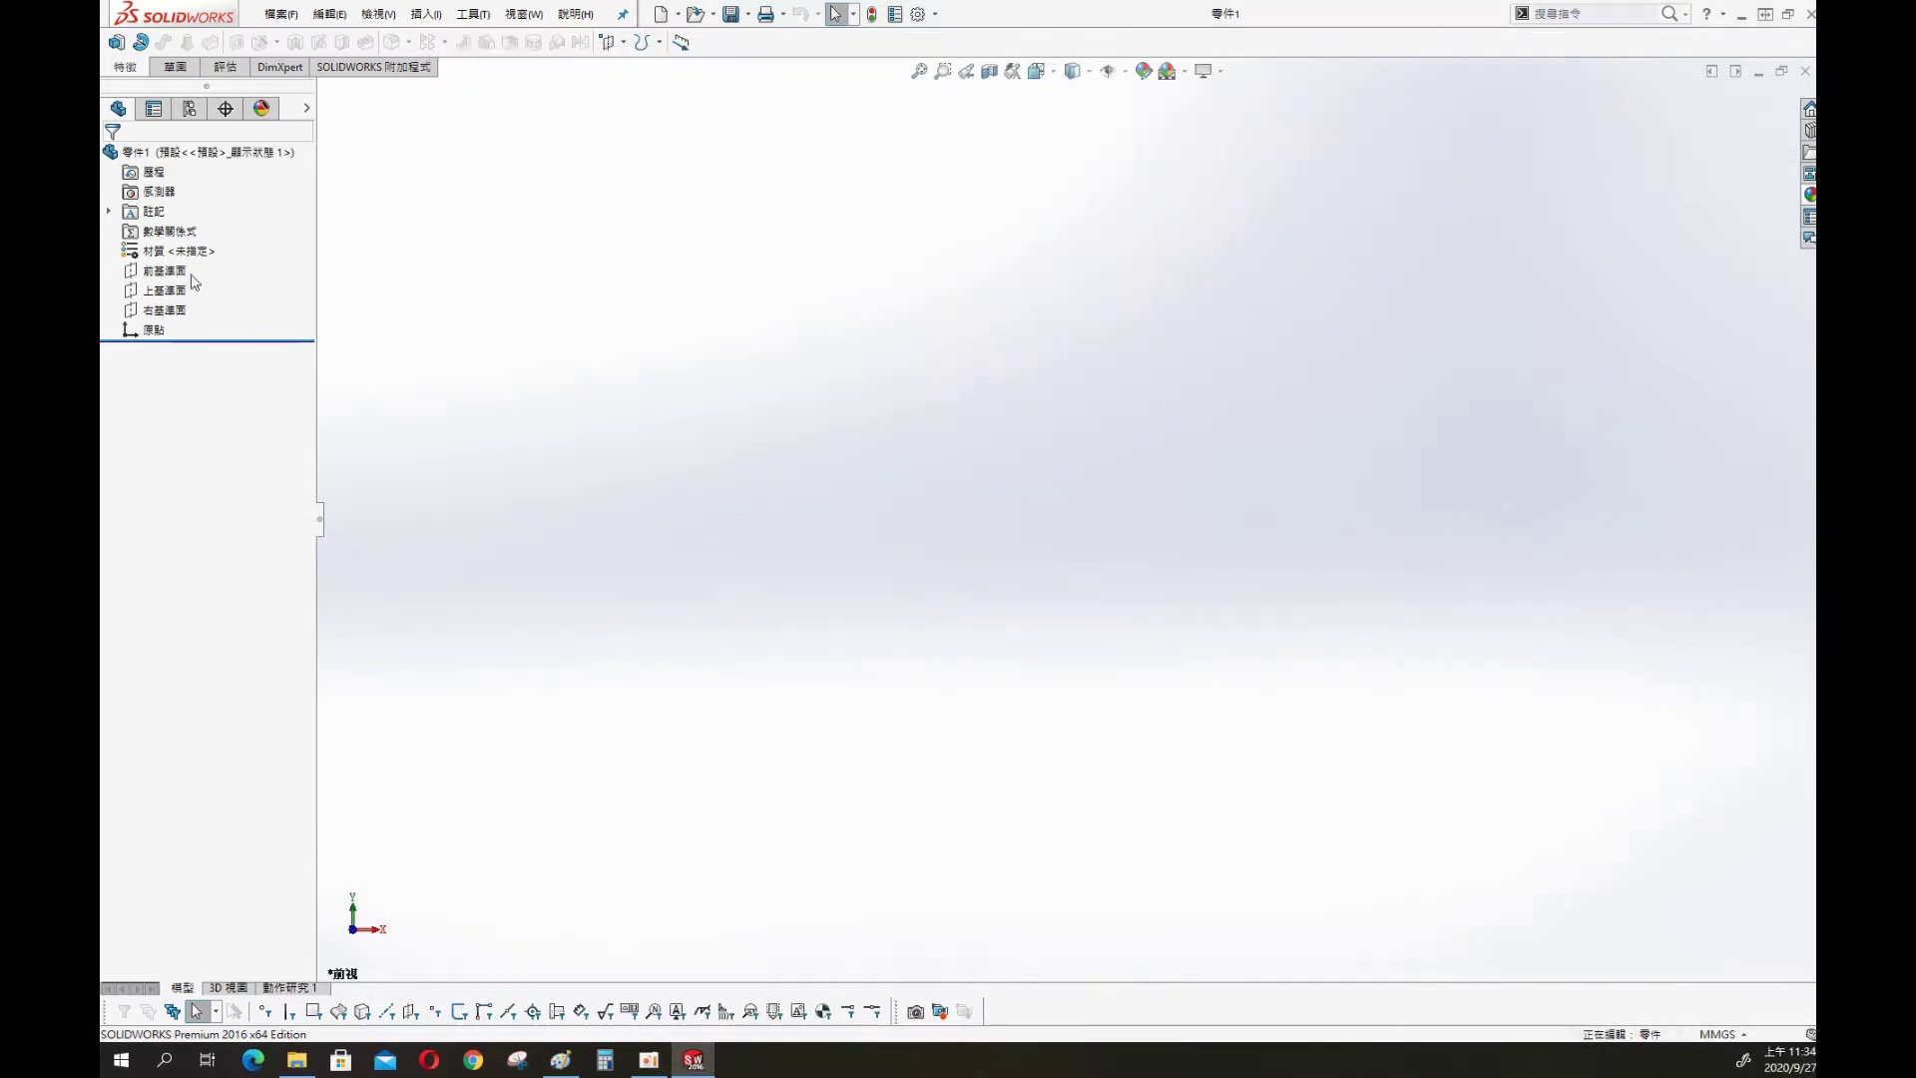
Sketch a center rectangle on the Front Plane, centred on the origin
left_click(163, 270)
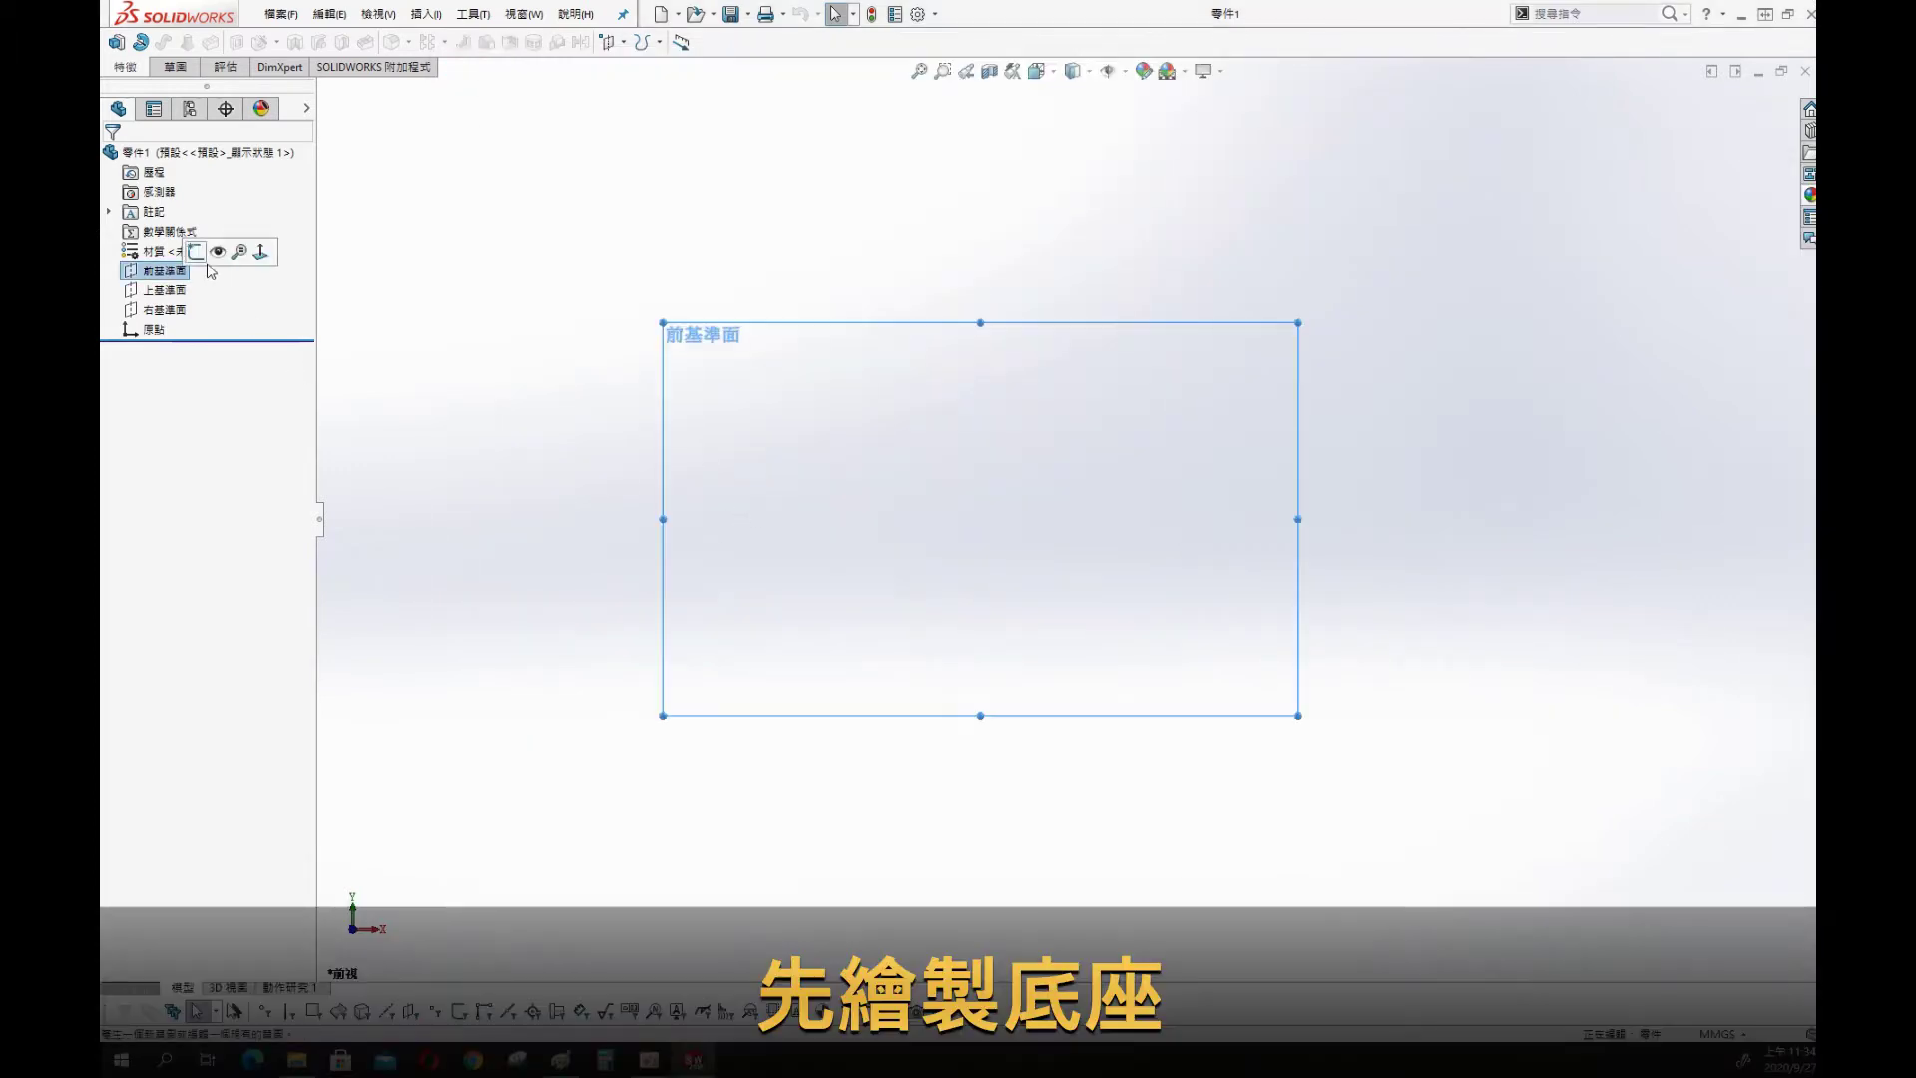
left_click(175, 67)
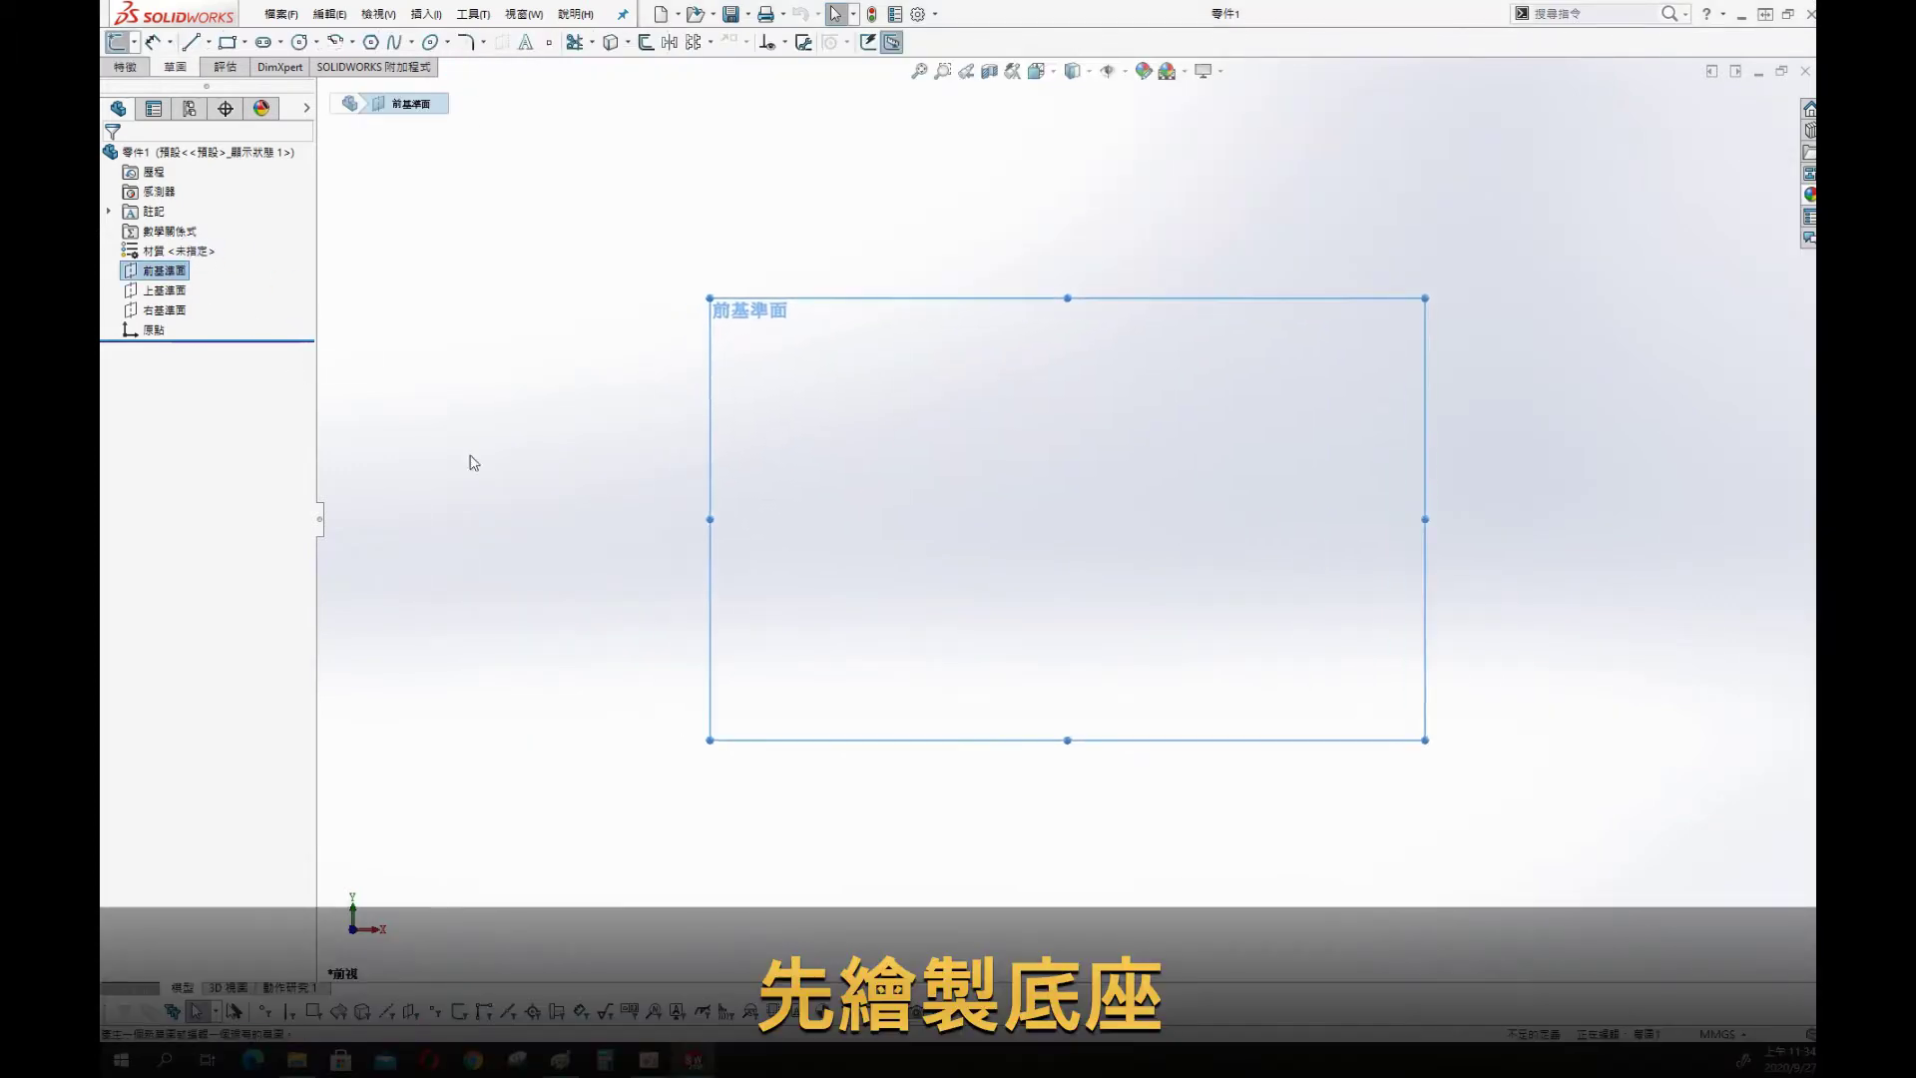
left_click(245, 41)
left_click(261, 88)
left_click(1068, 519)
left_click(883, 273)
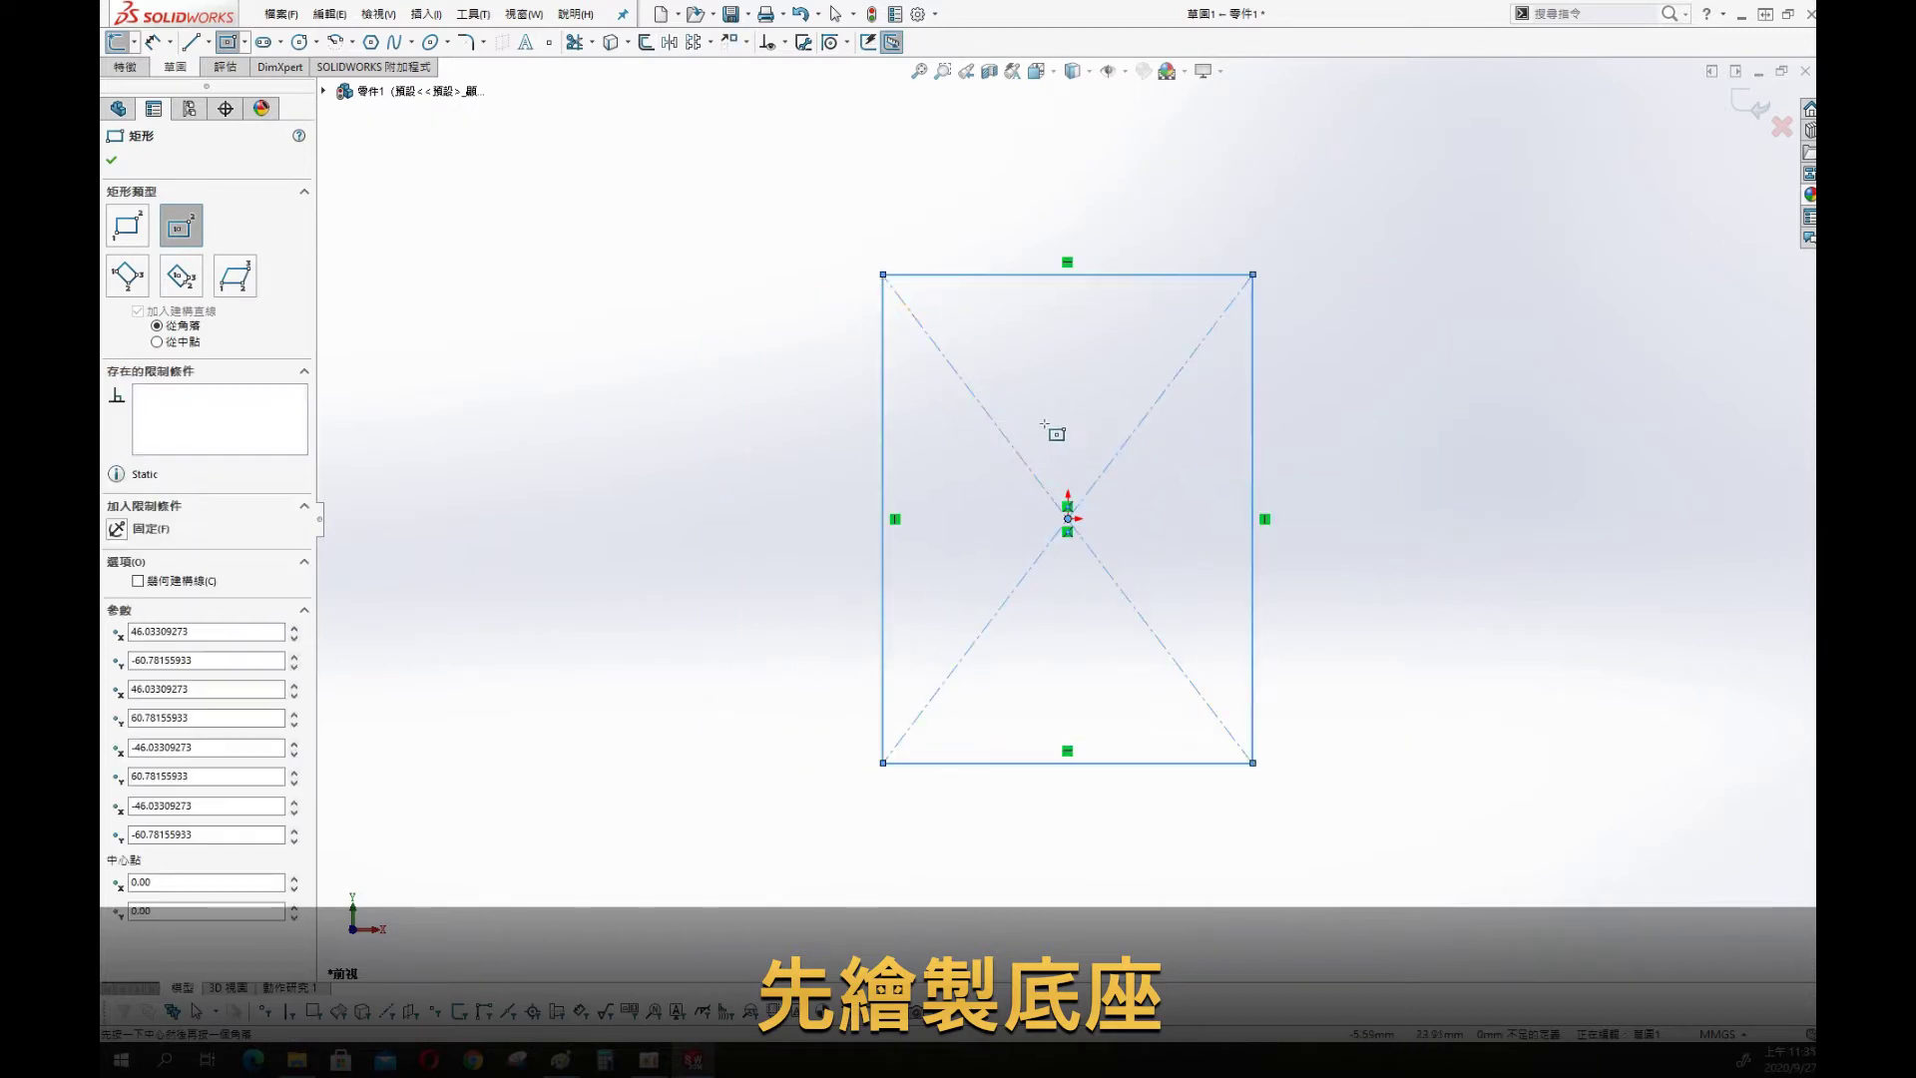
key("s")
Dimension the rectangle 100 mm tall and 65 mm wide
left_click(1143, 440)
left_click(1254, 470)
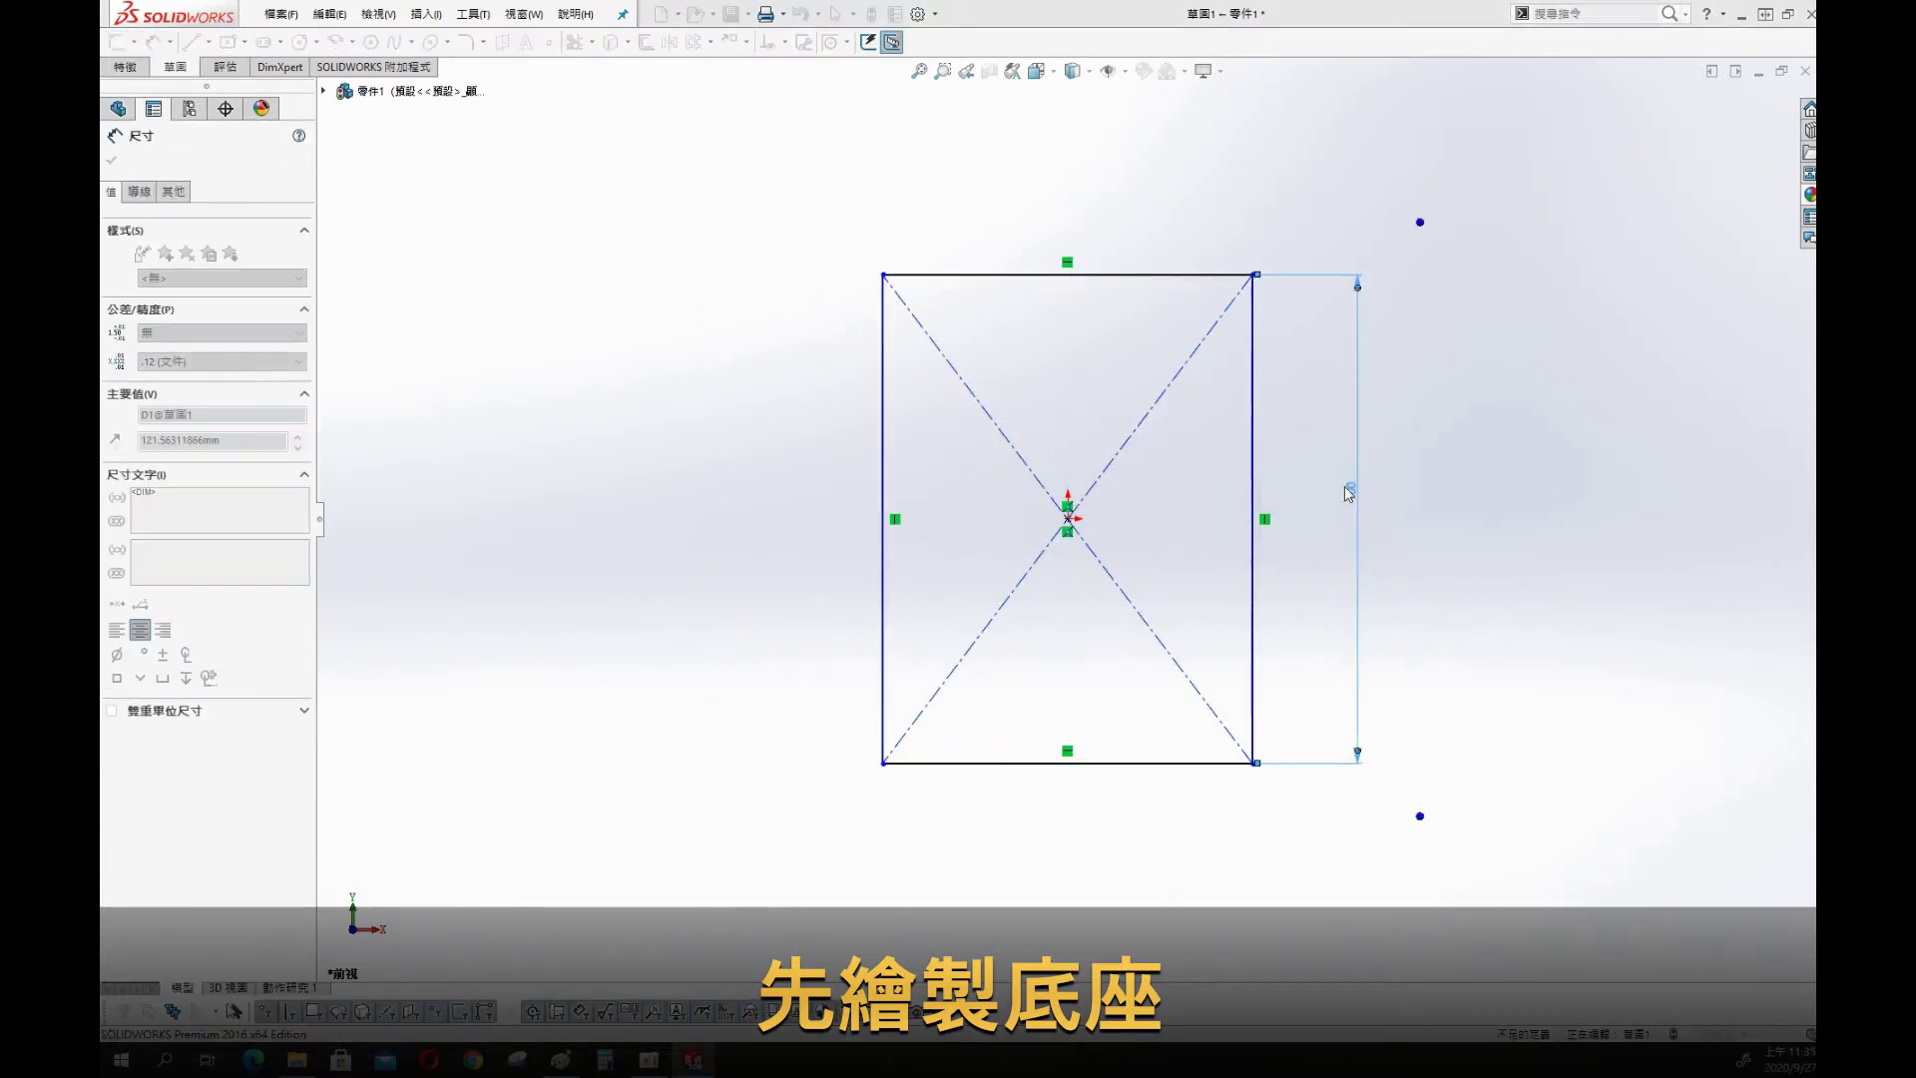
left_click(1349, 491)
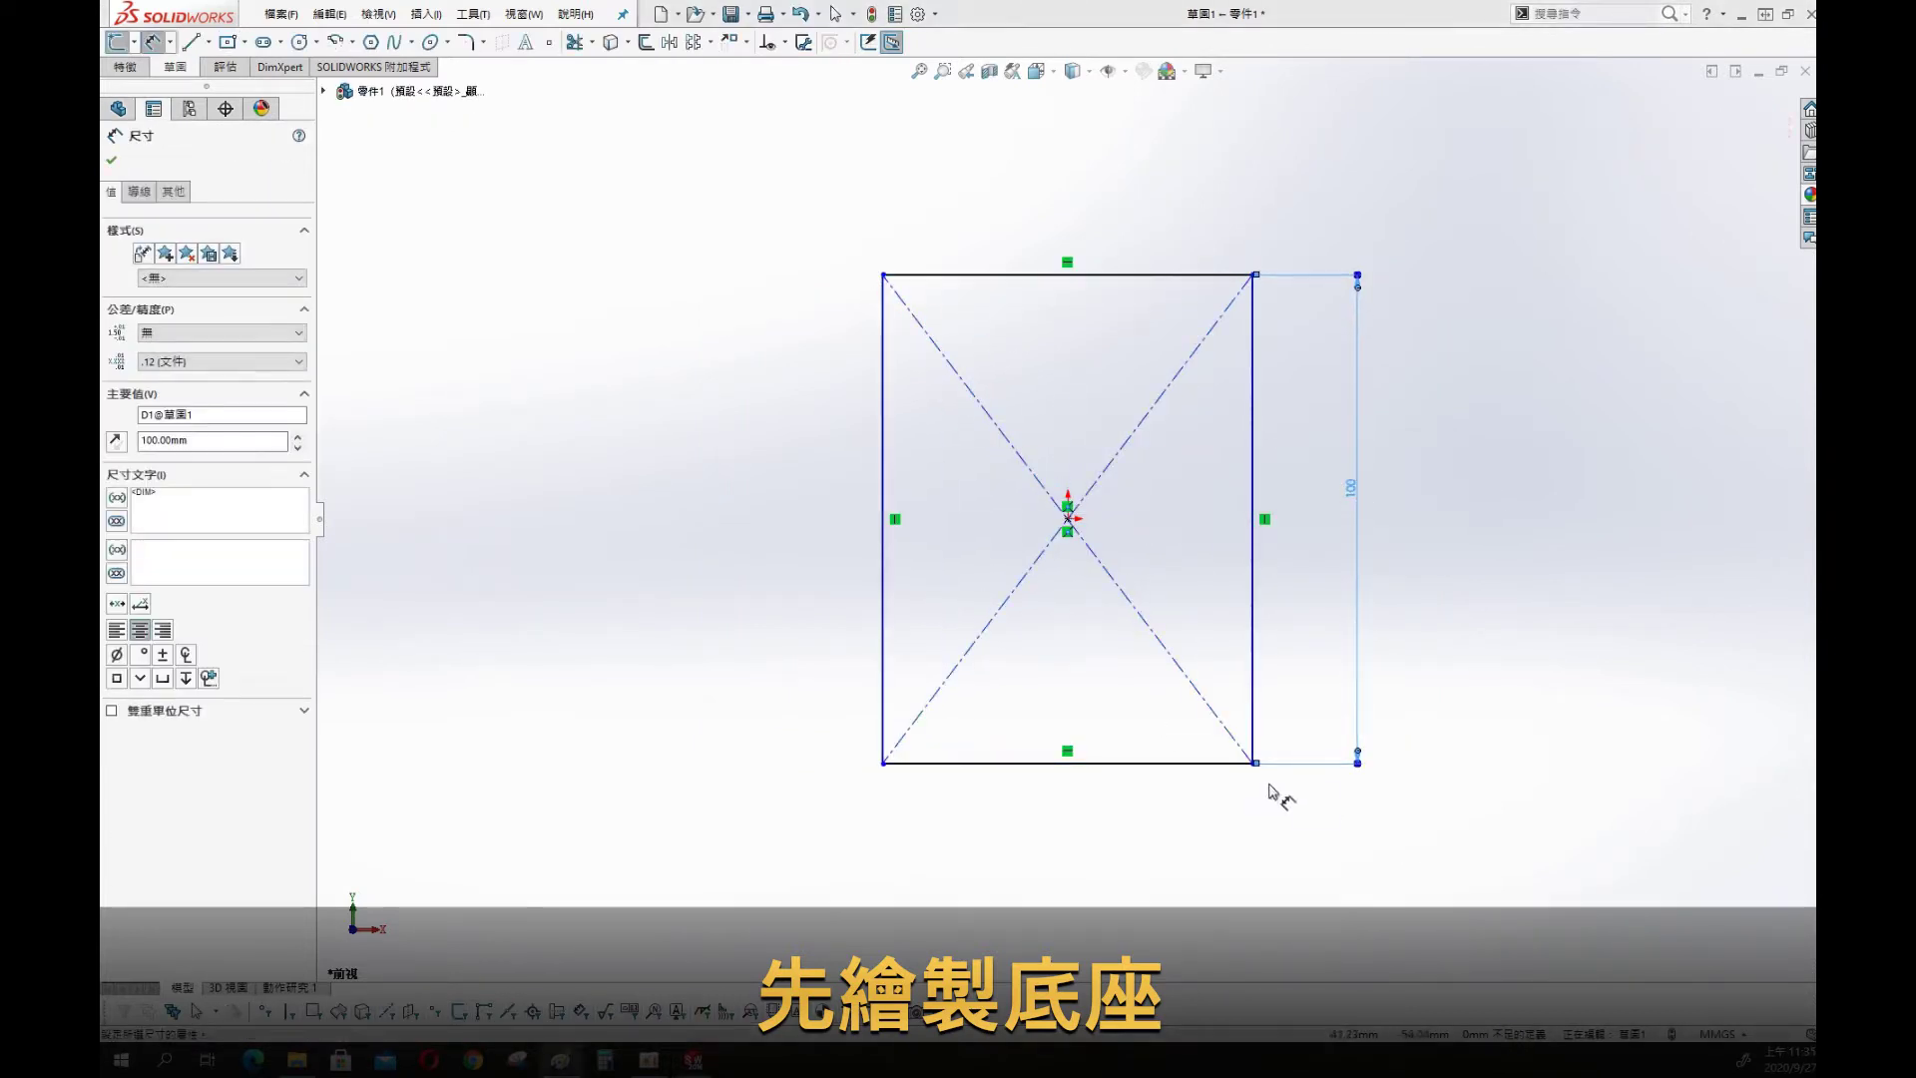
left_click(1178, 764)
left_click(1122, 829)
type("65")
key("Return")
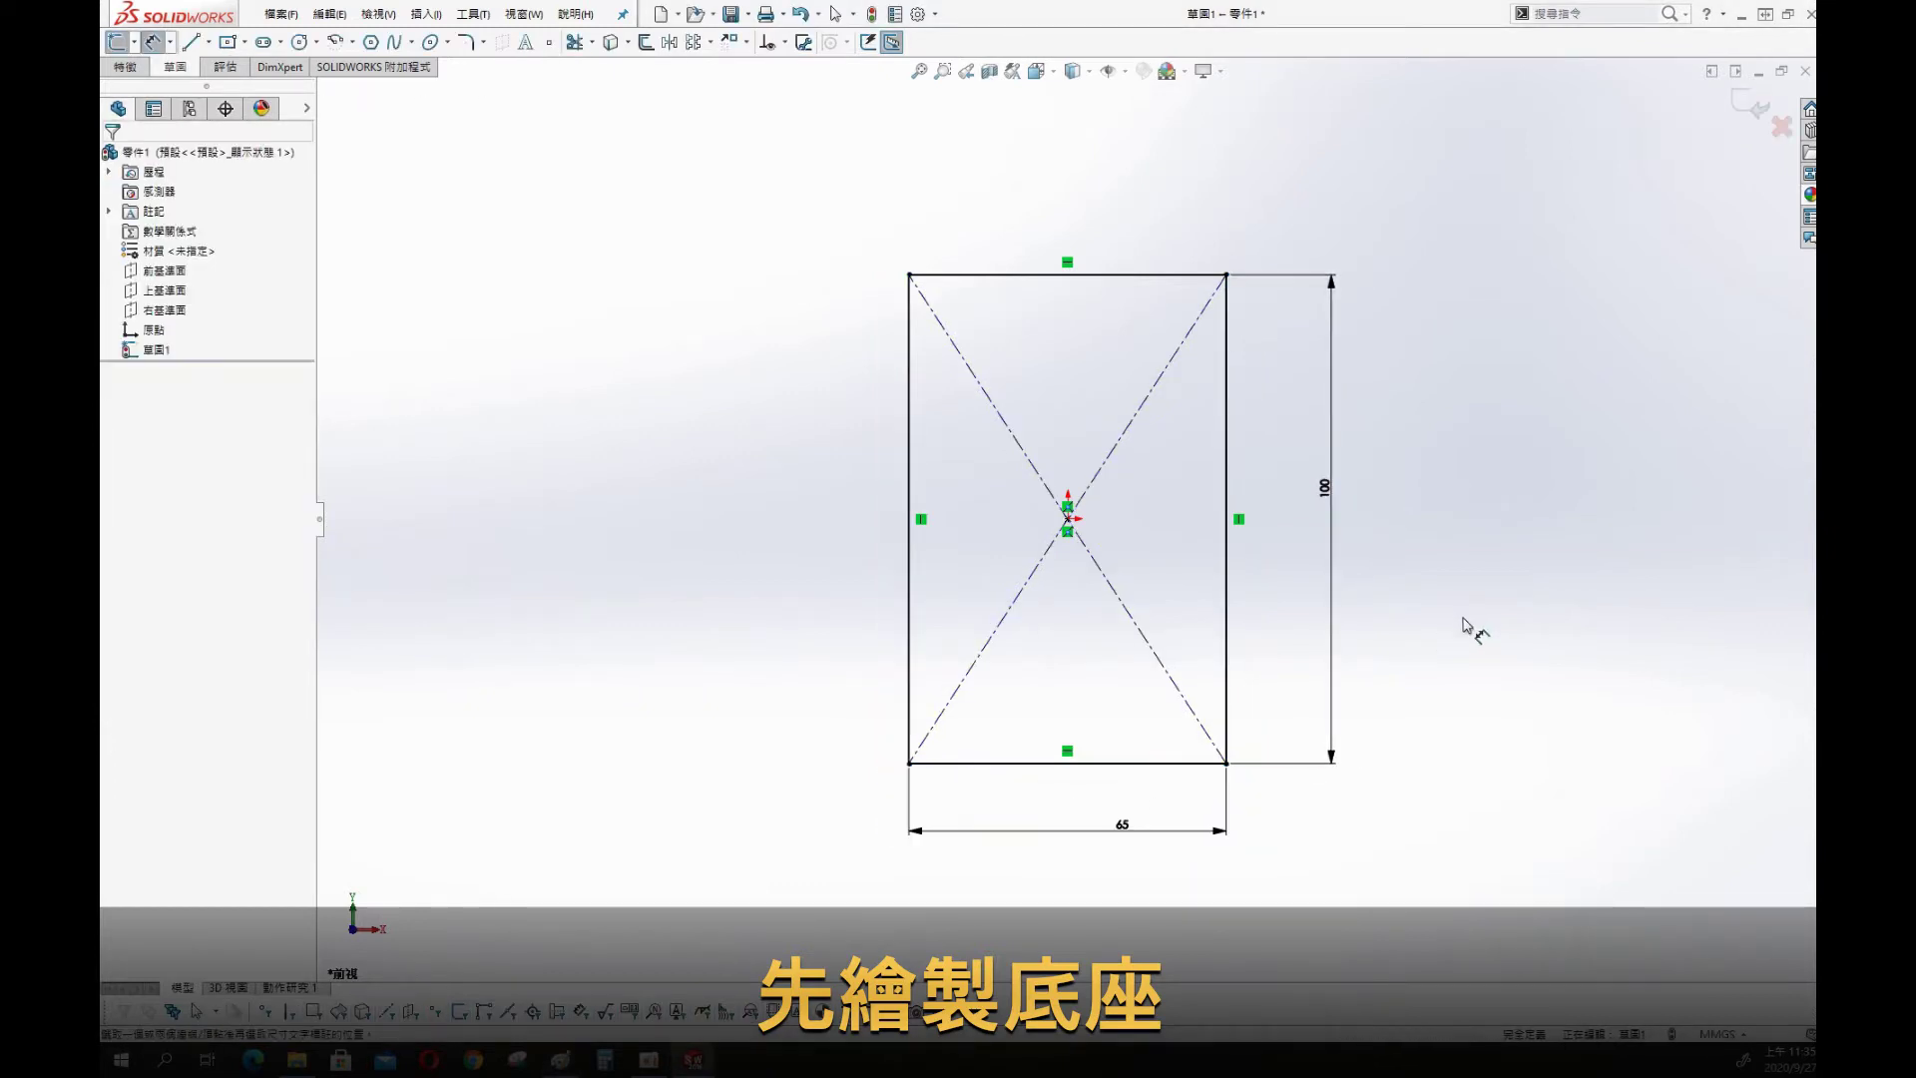
Extrude the rectangle 15 mm into the base plate
key("s")
left_click(1469, 711)
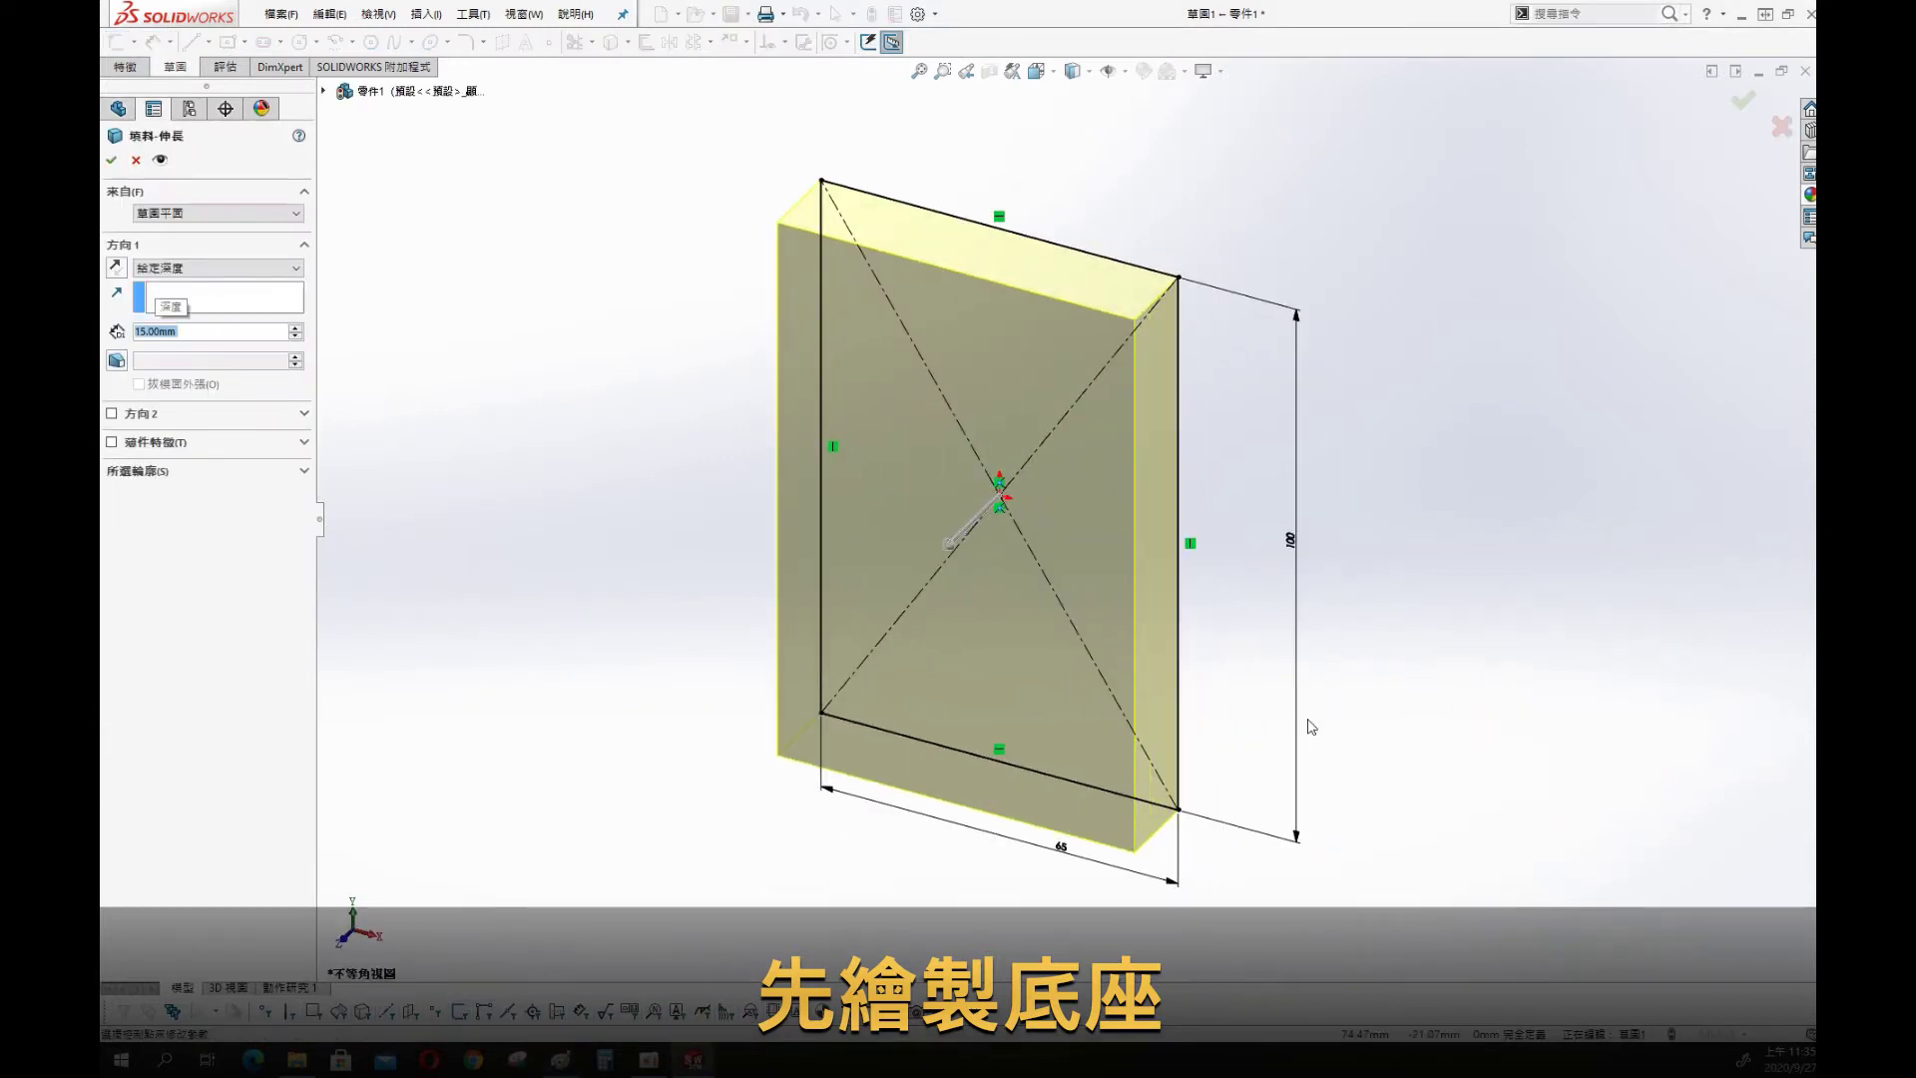
left_click(113, 156)
mouse_move(626, 421)
middle_mouse_down()
mouse_move(985, 541)
mouse_move(1030, 380)
mouse_move(1012, 583)
mouse_move(1091, 320)
mouse_move(1014, 491)
mouse_move(948, 539)
middle_mouse_up()
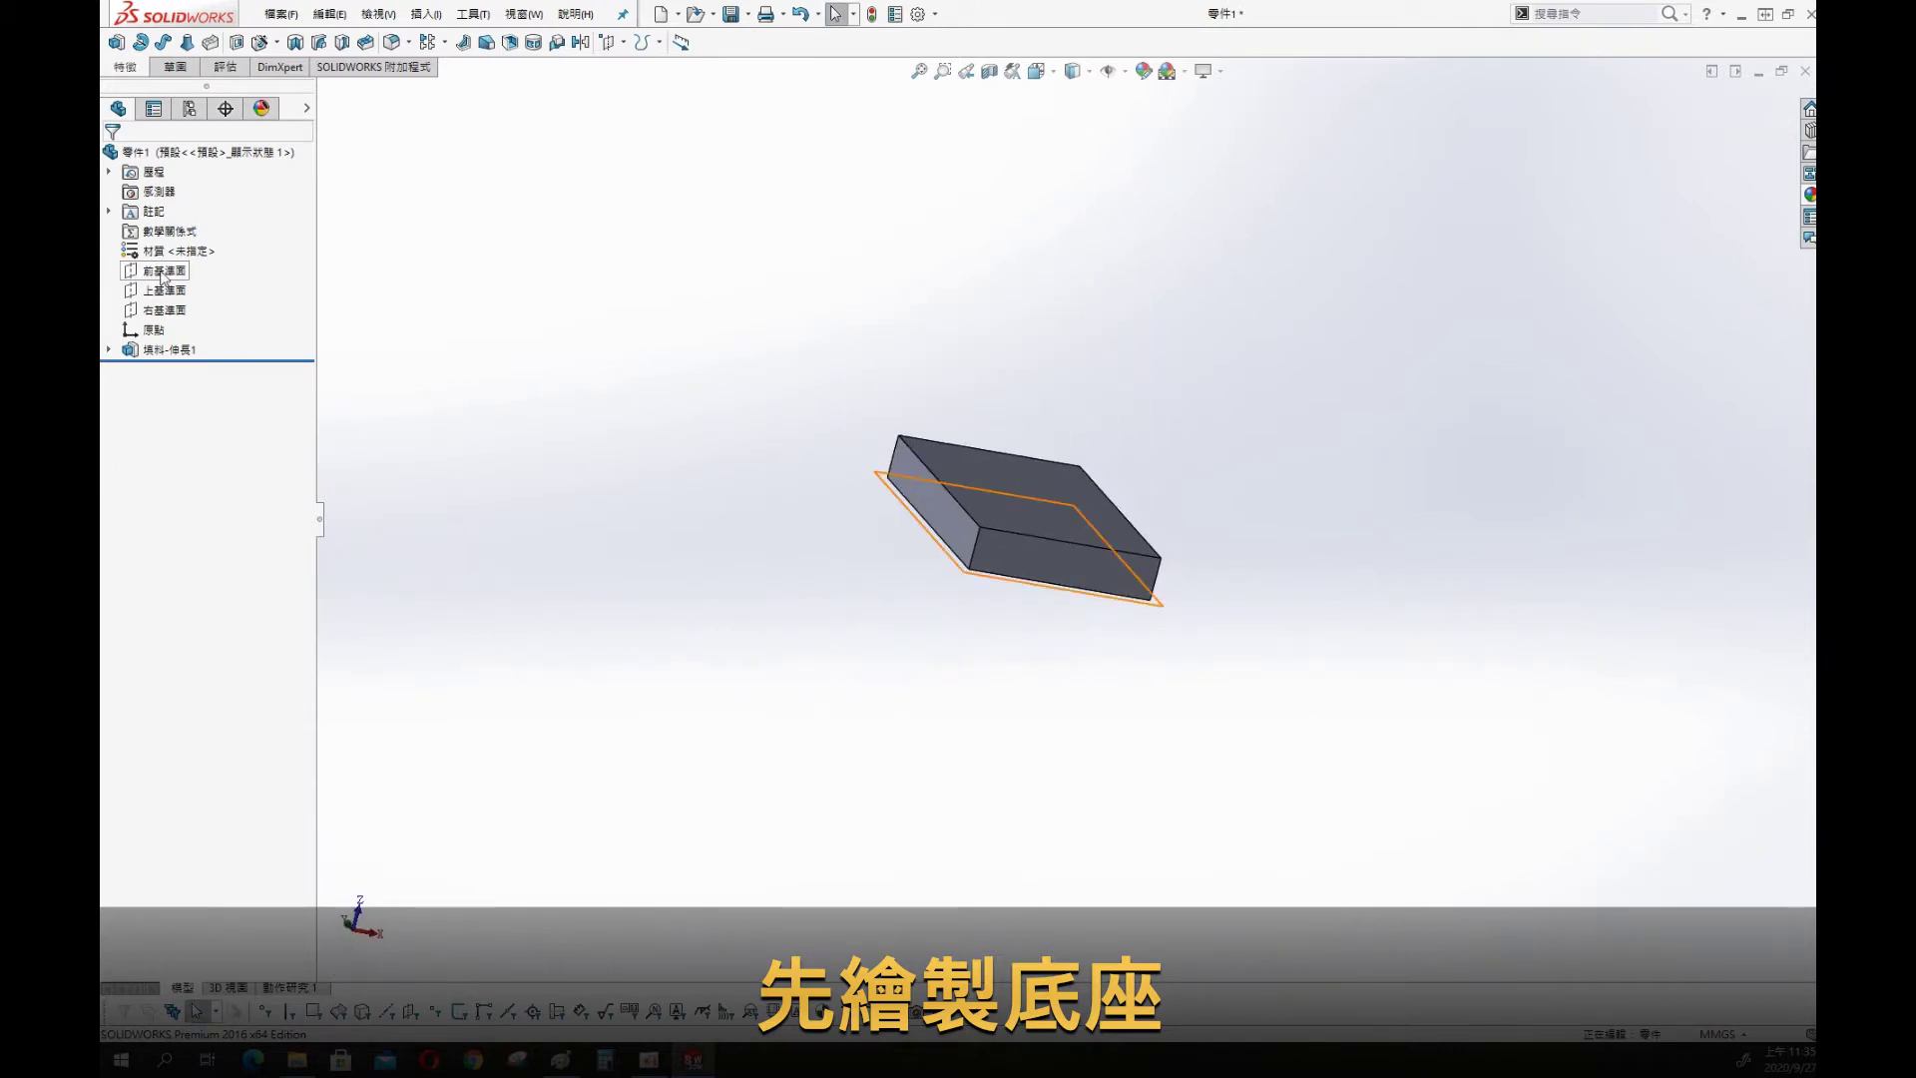
Discard the stray front-plane sketch and start a sketch on the Top Plane, viewed face-on
left_click(163, 271)
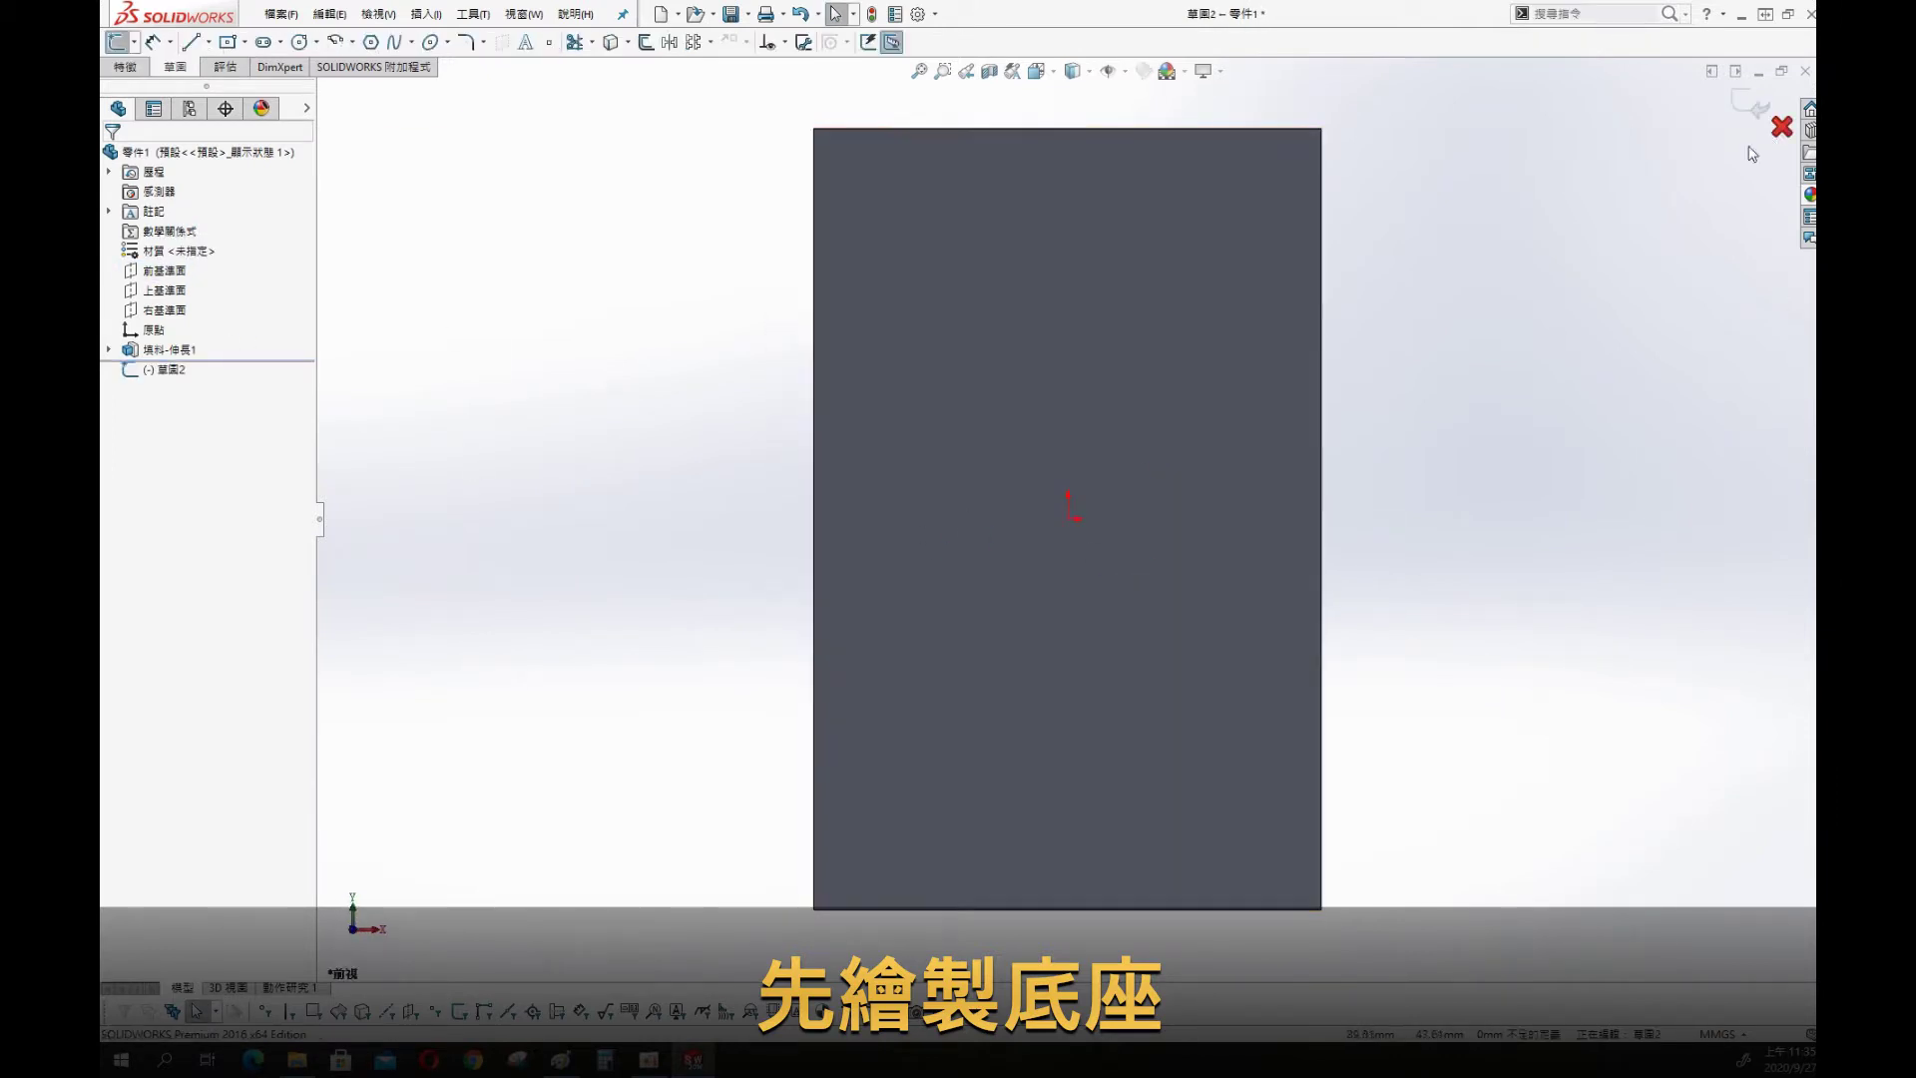
left_click(1781, 126)
left_click(979, 537)
left_click(165, 289)
key("s")
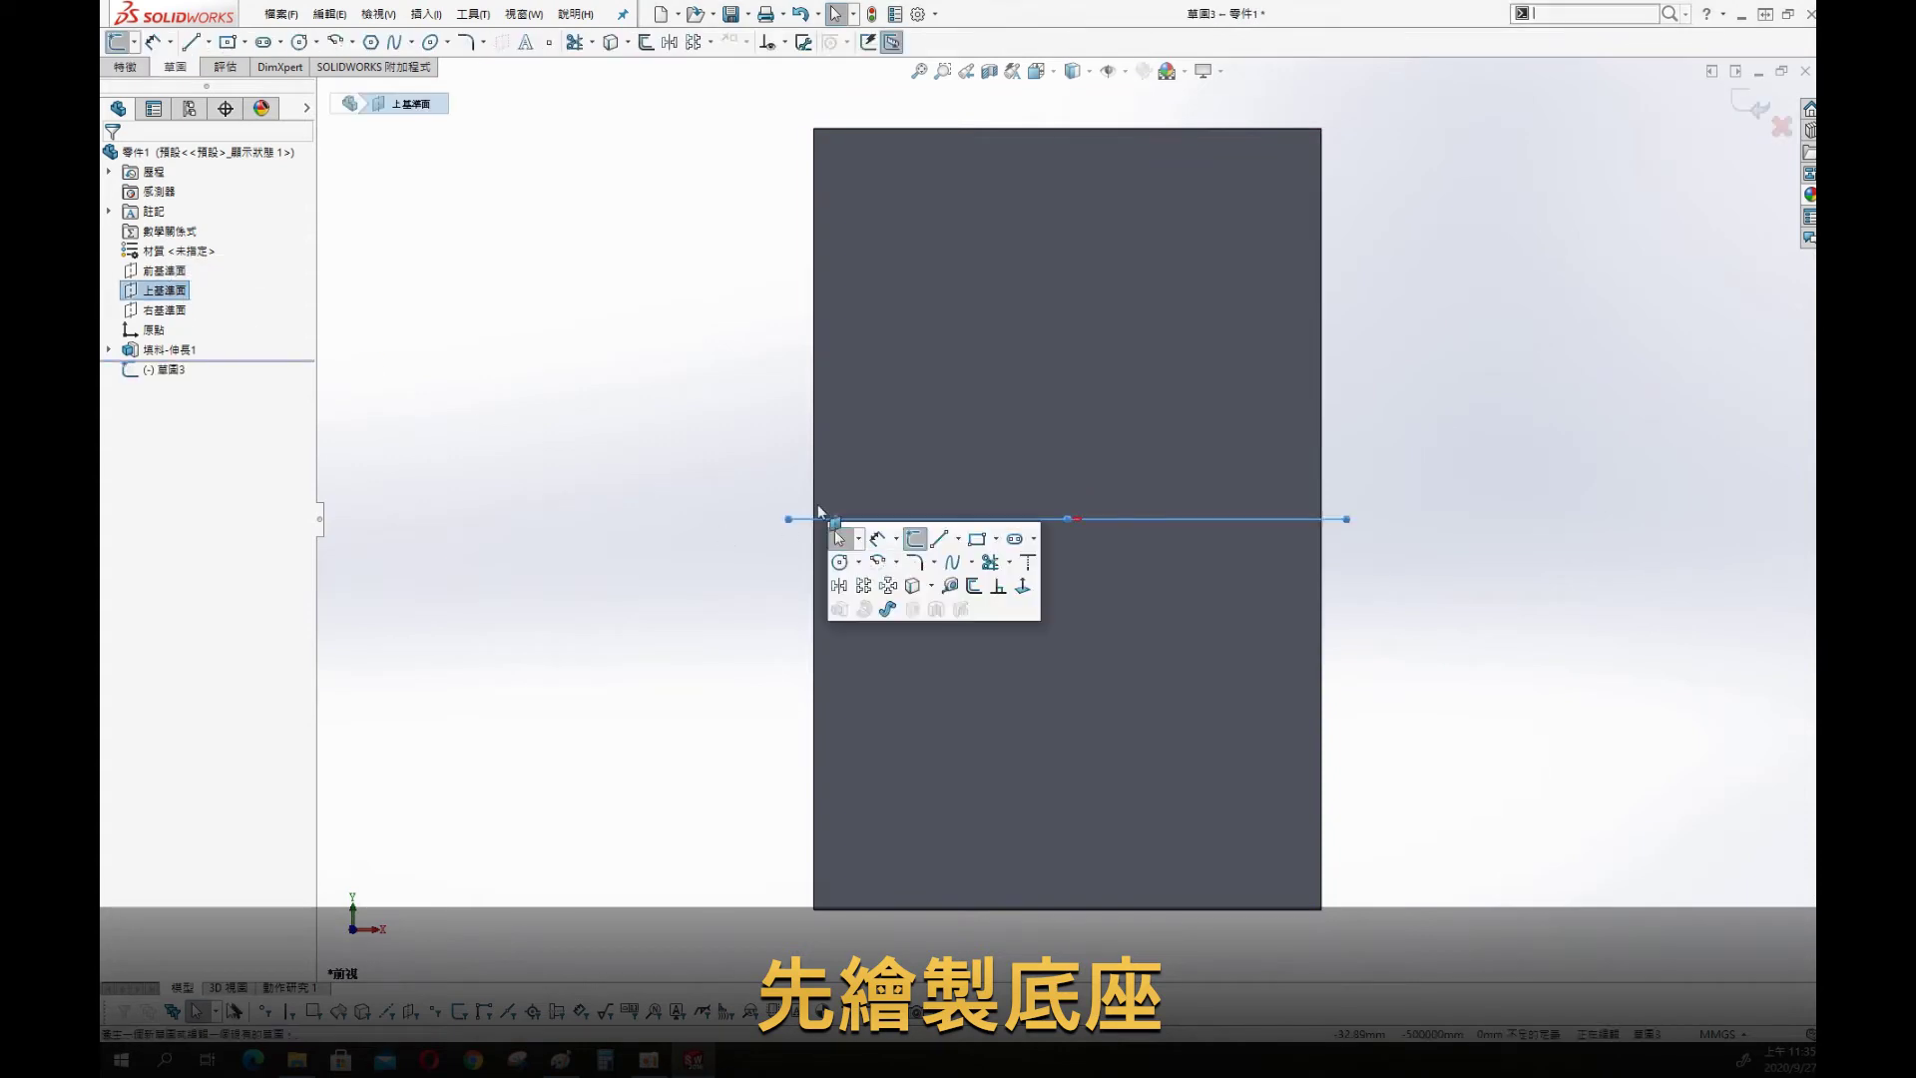
left_click(1024, 590)
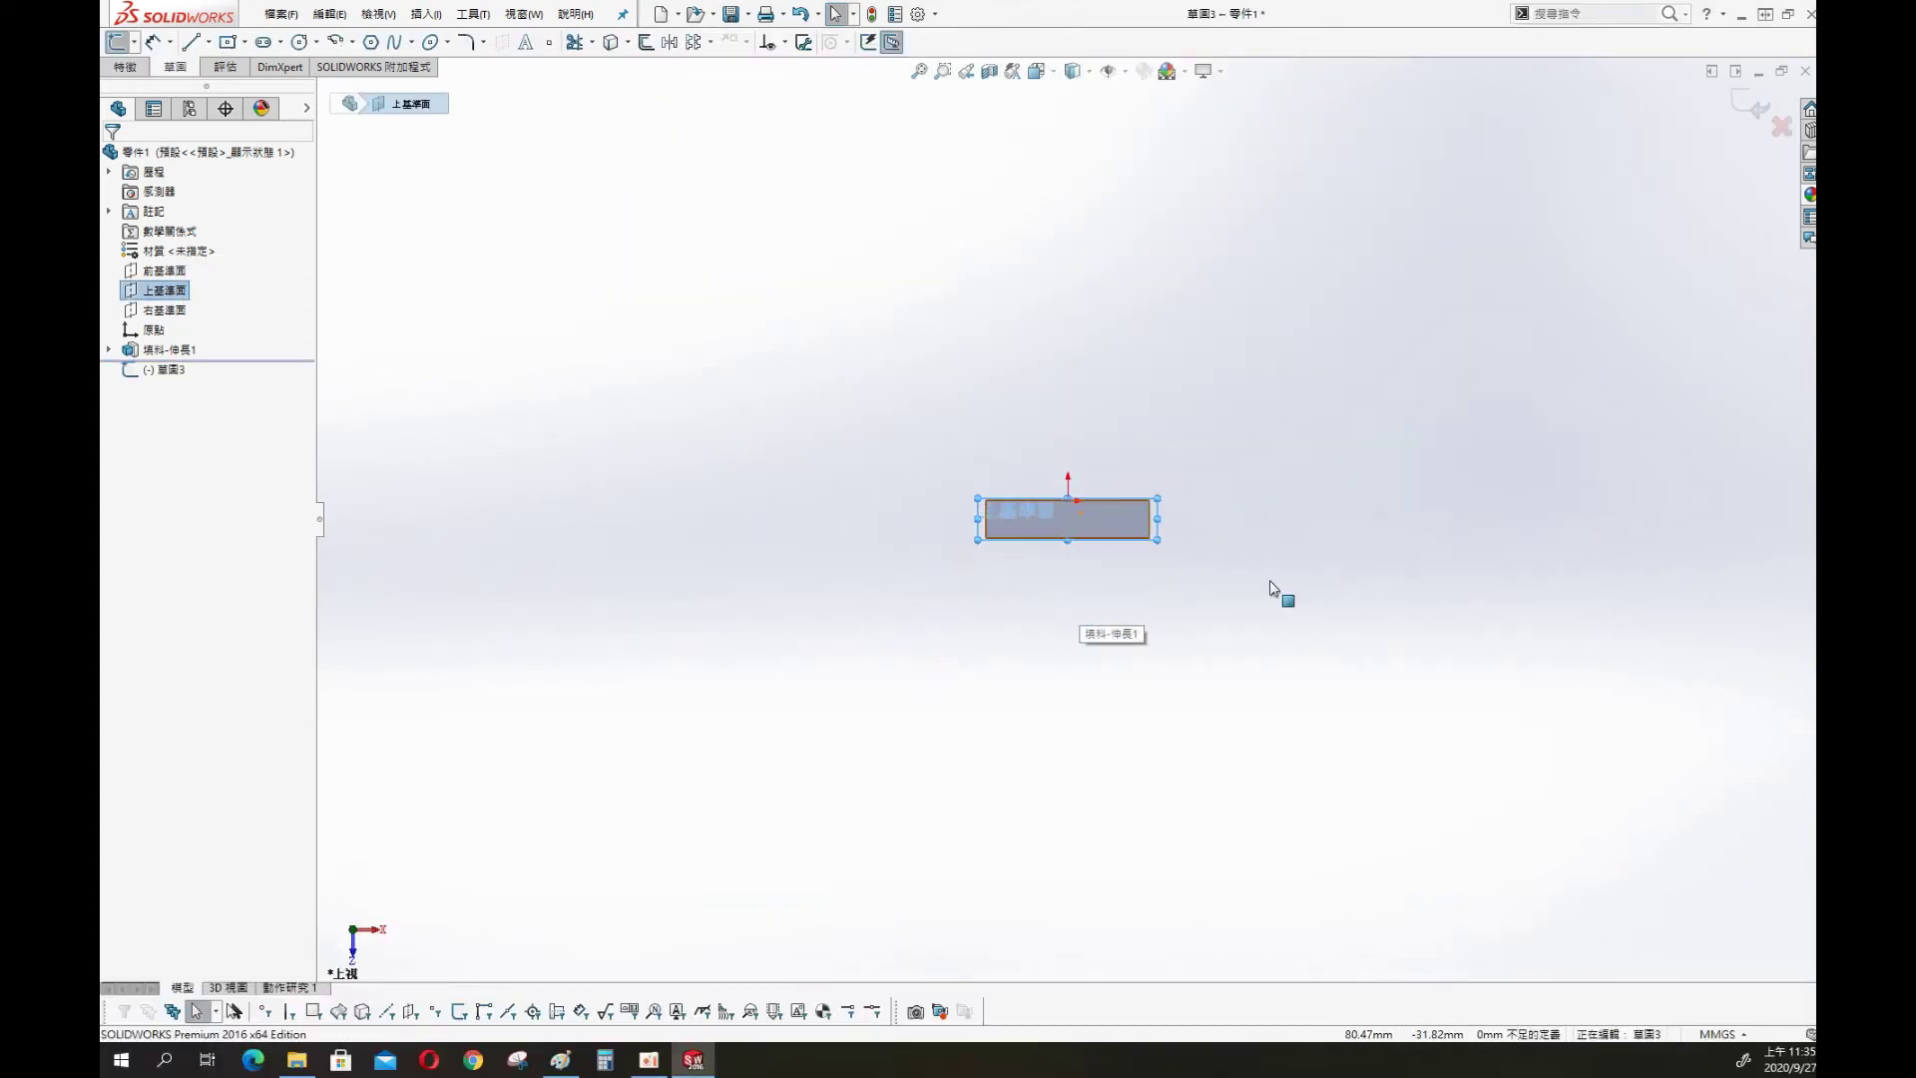
left_click(1269, 589)
key("s")
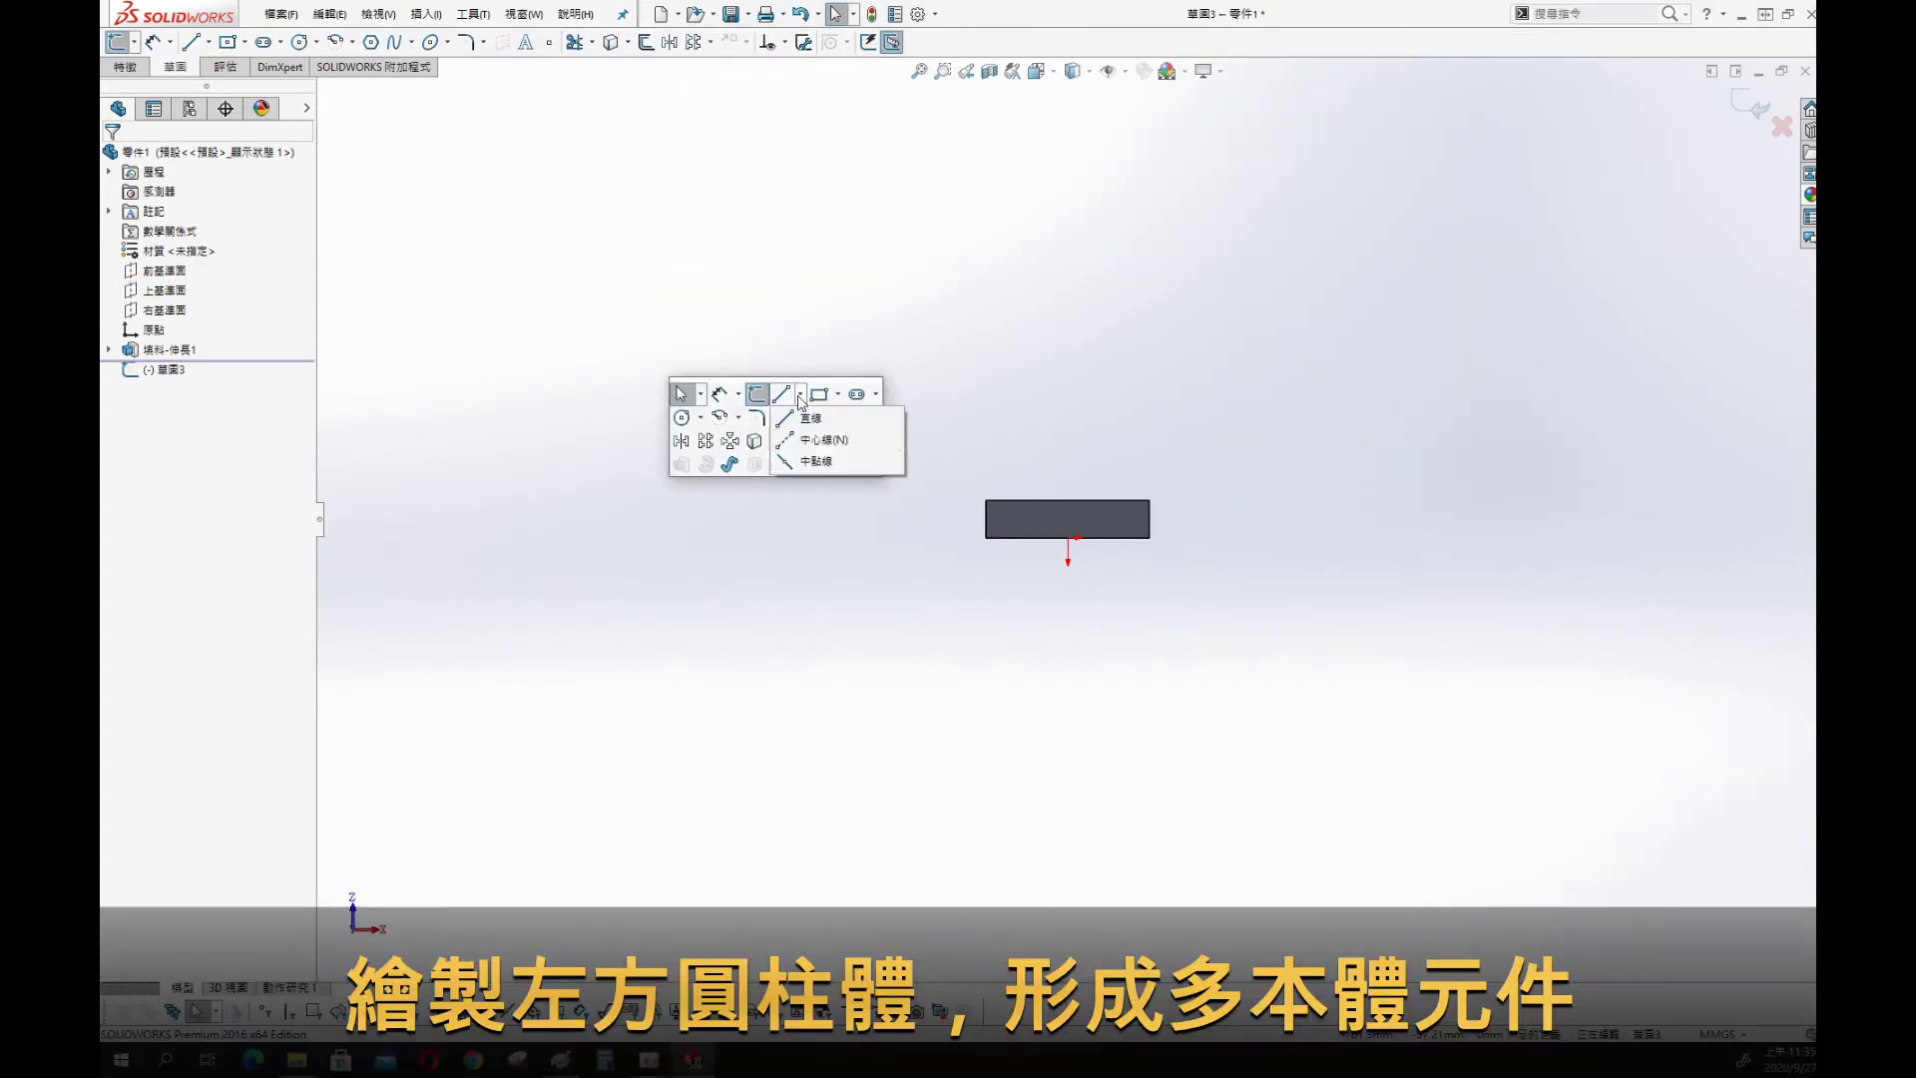
Draw a vertical centerline axis to the left of the plate
left_click(798, 436)
left_click_drag(837, 322, 832, 624)
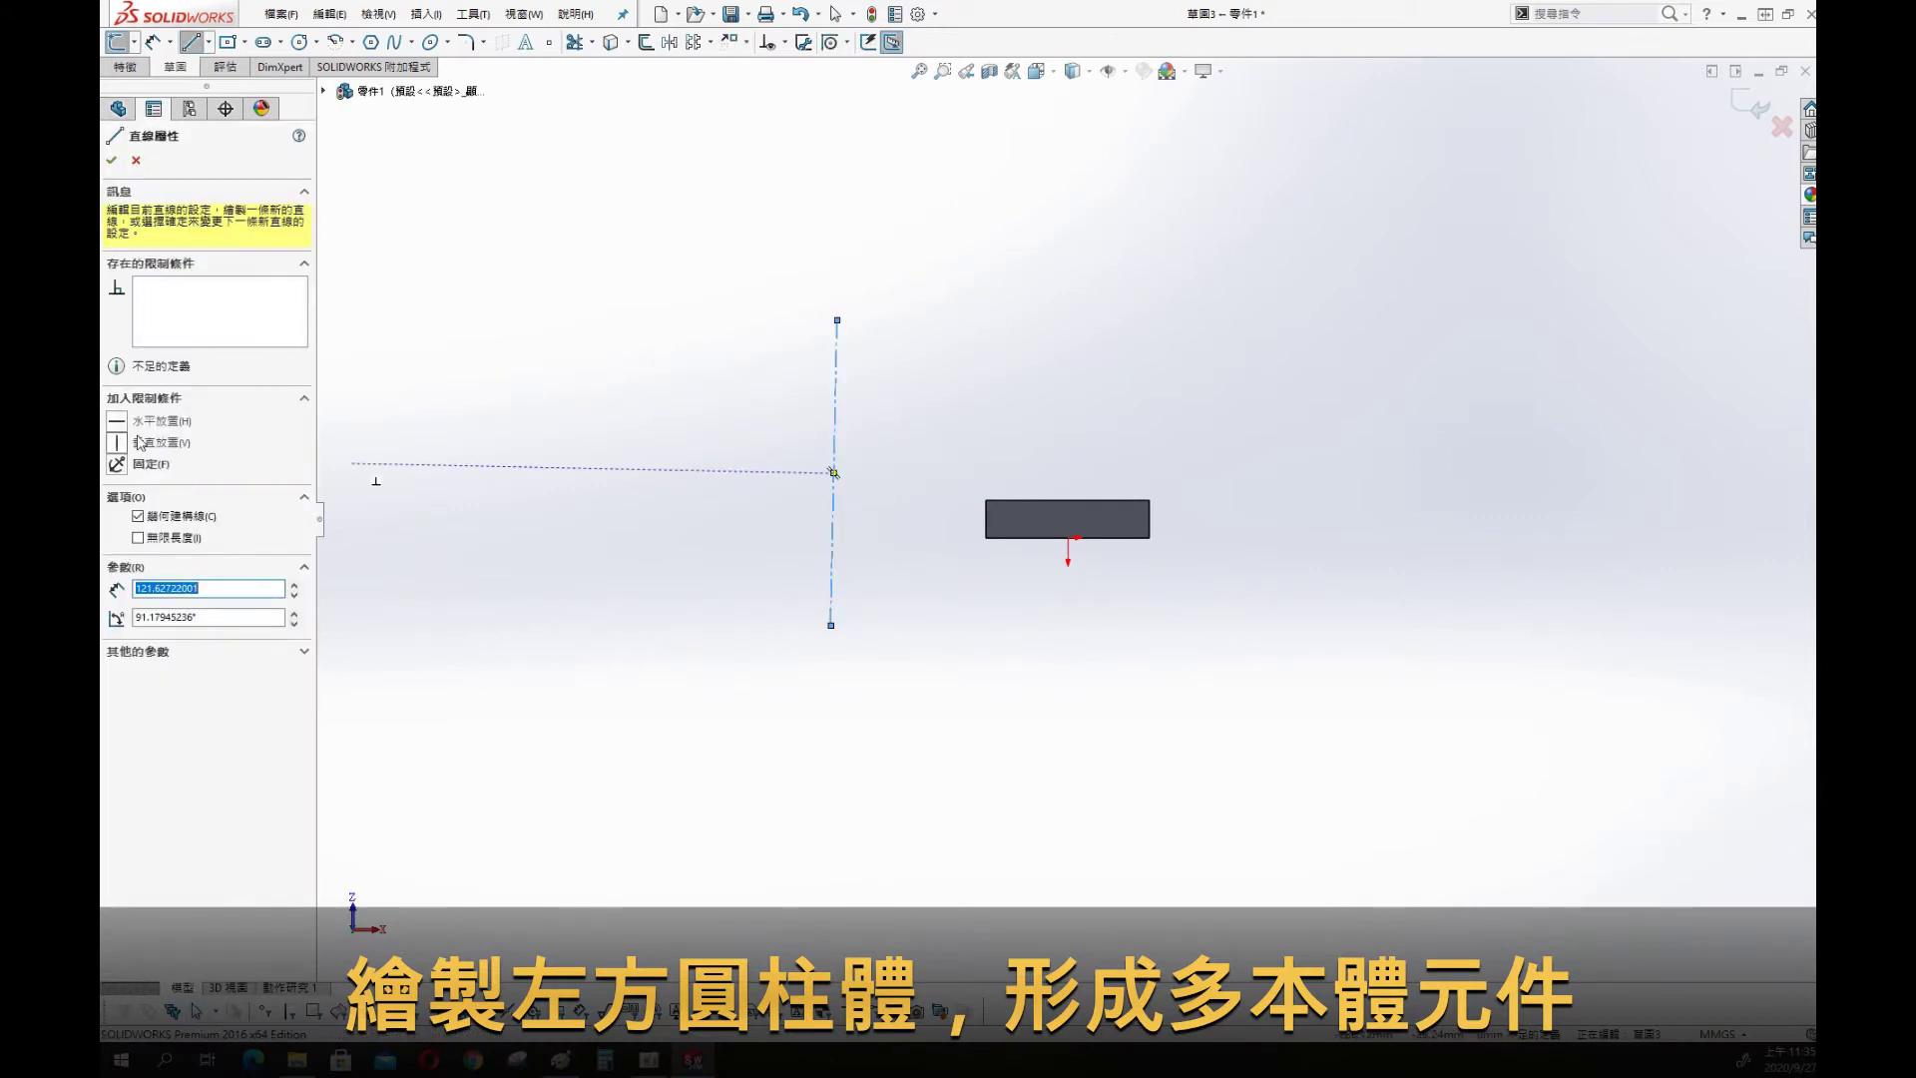
left_click(139, 442)
key("Escape")
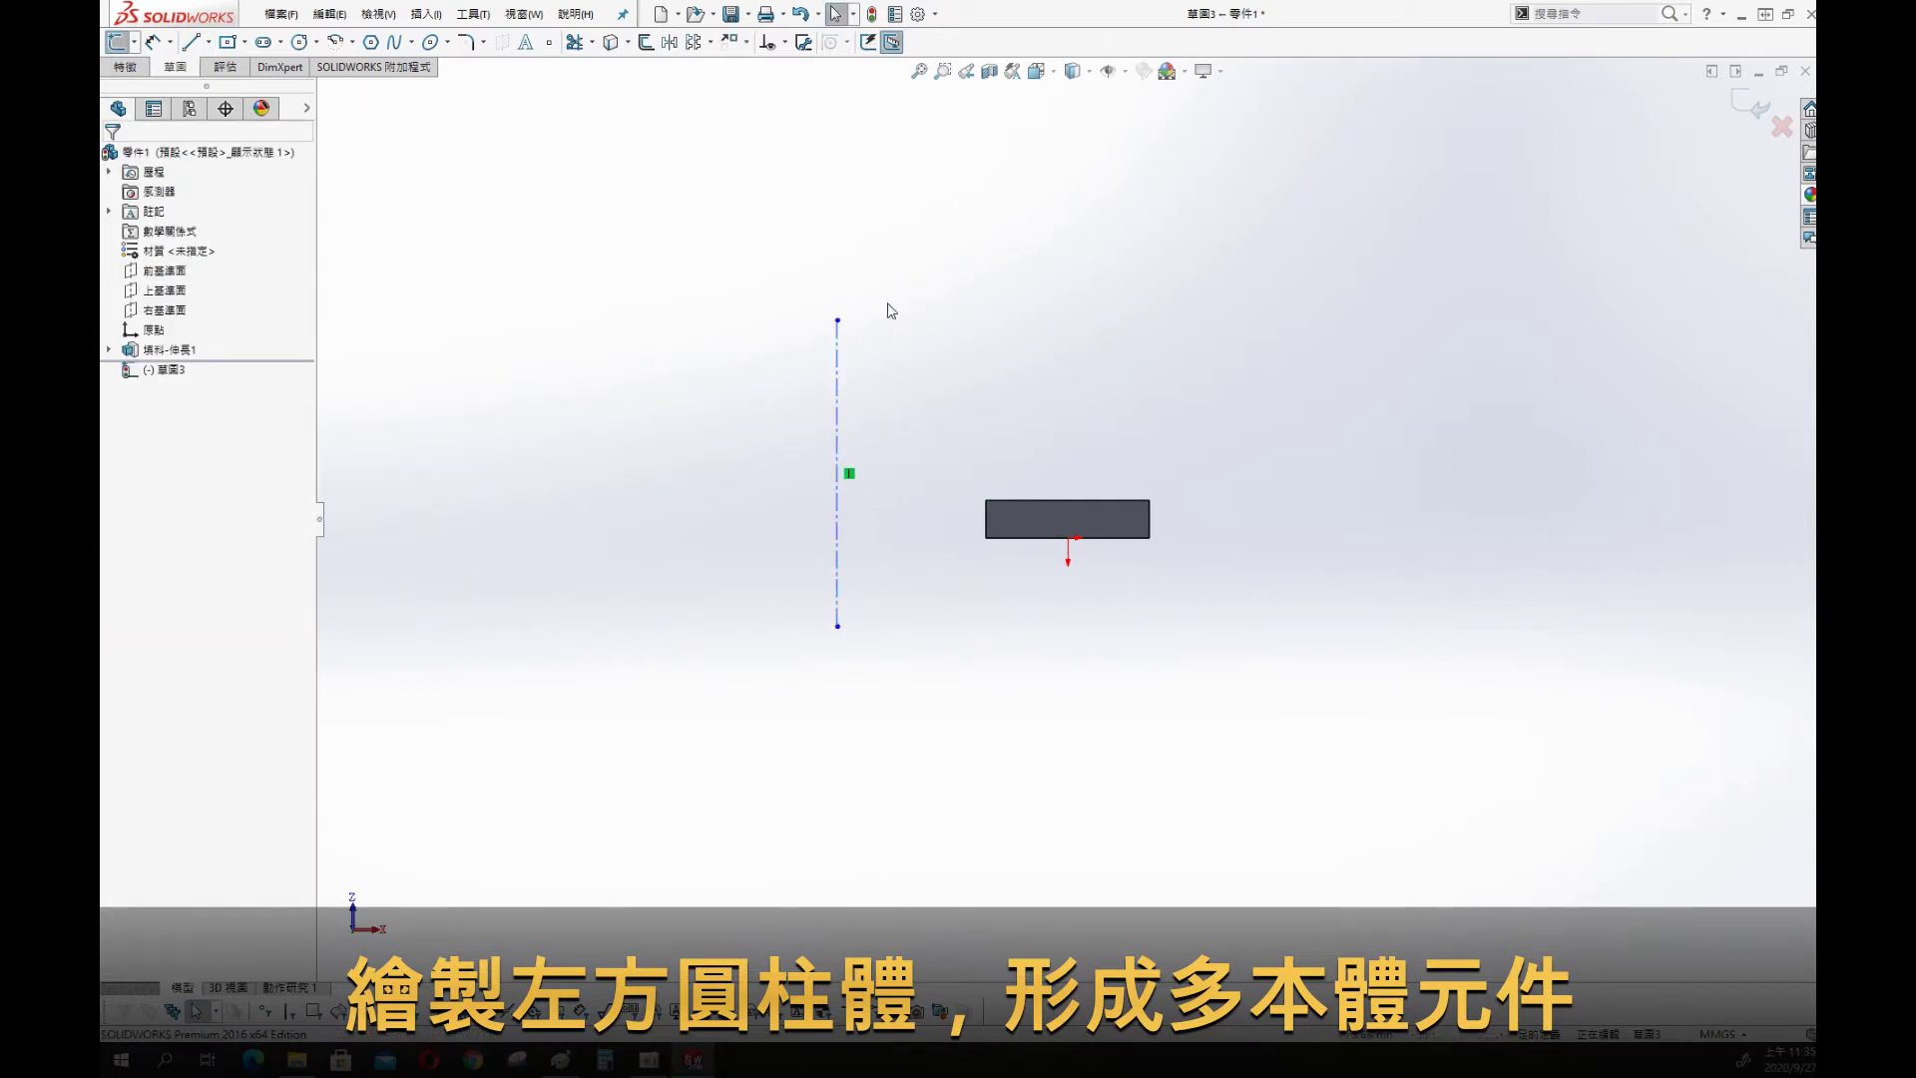
Draw a corner rectangle profile beside the centerline axis
left_click(244, 42)
left_click(838, 354)
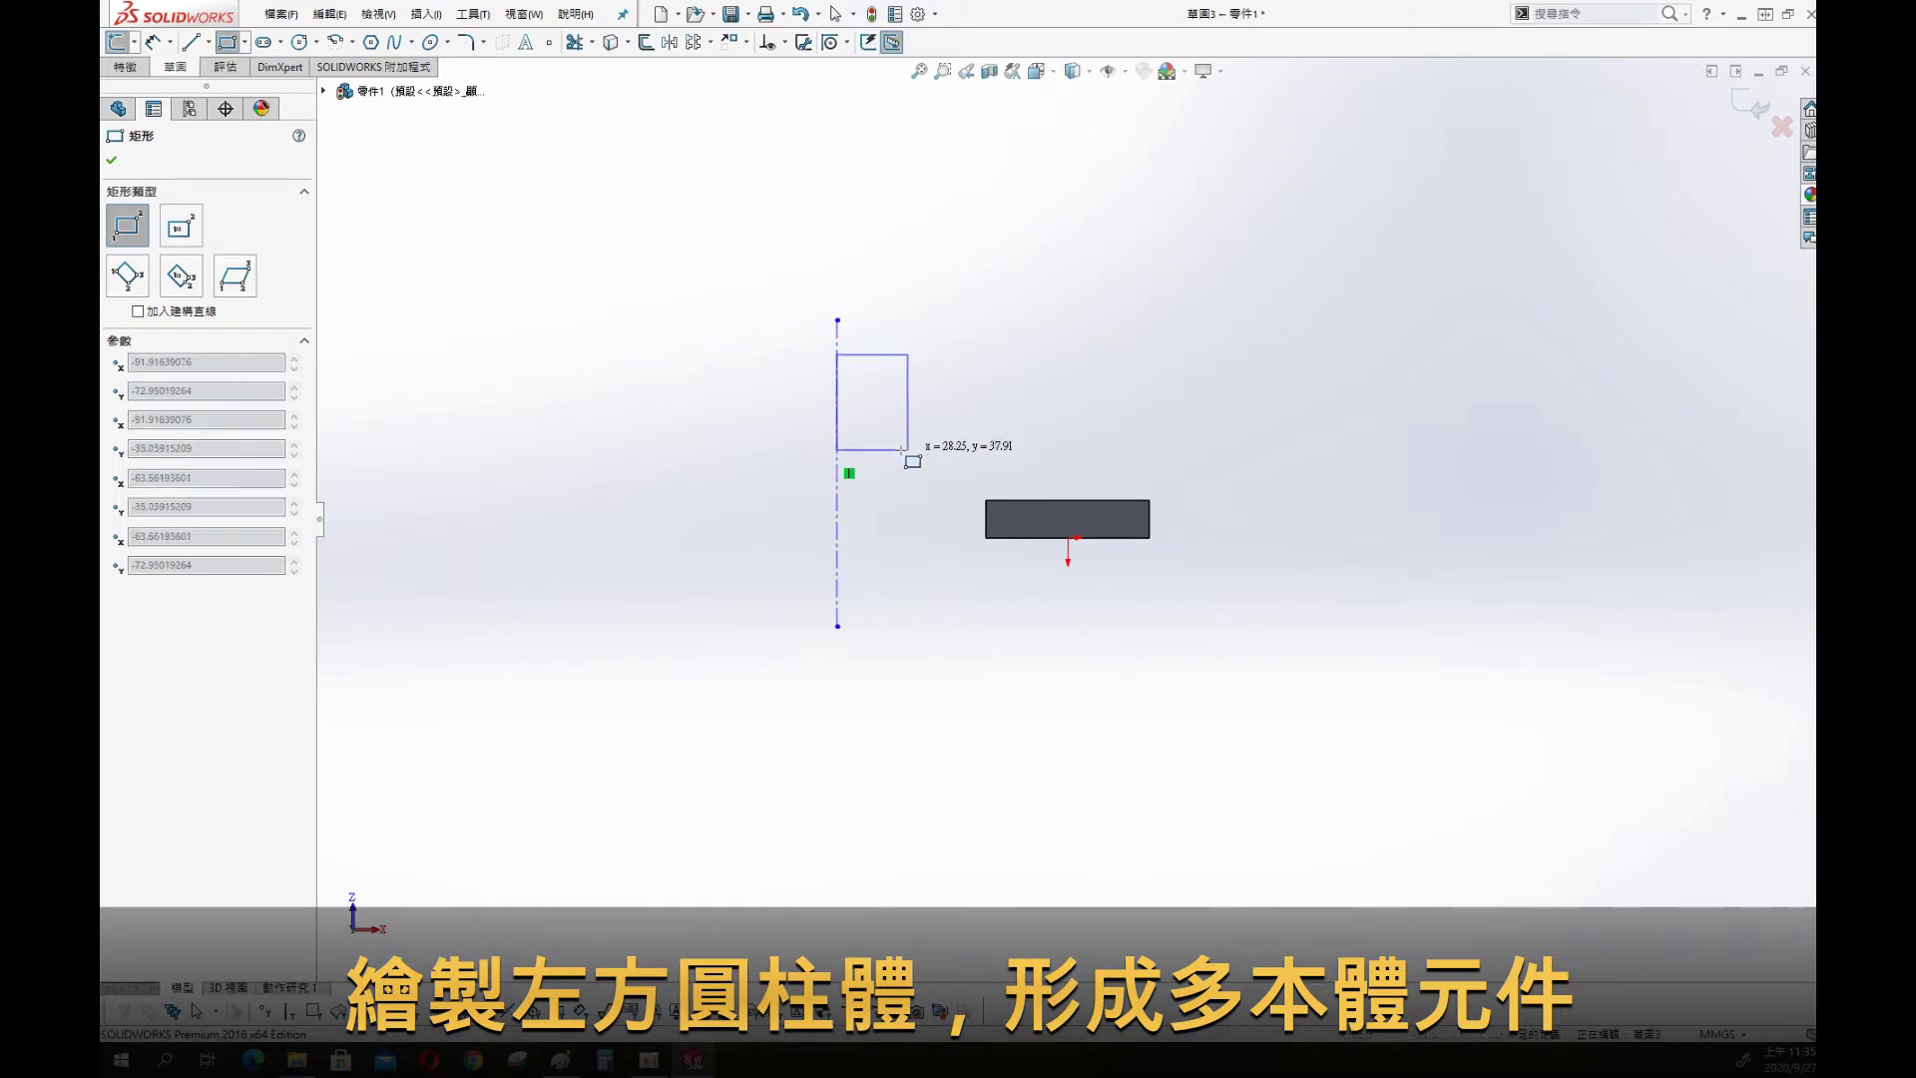
left_click(909, 450)
scroll(947, 444, "down", 5)
key("s")
right_click(1063, 318)
key("Escape")
Dimension the profile to a 40 mm diameter about the axis, 38 mm above the plate bottom
left_click(1091, 345)
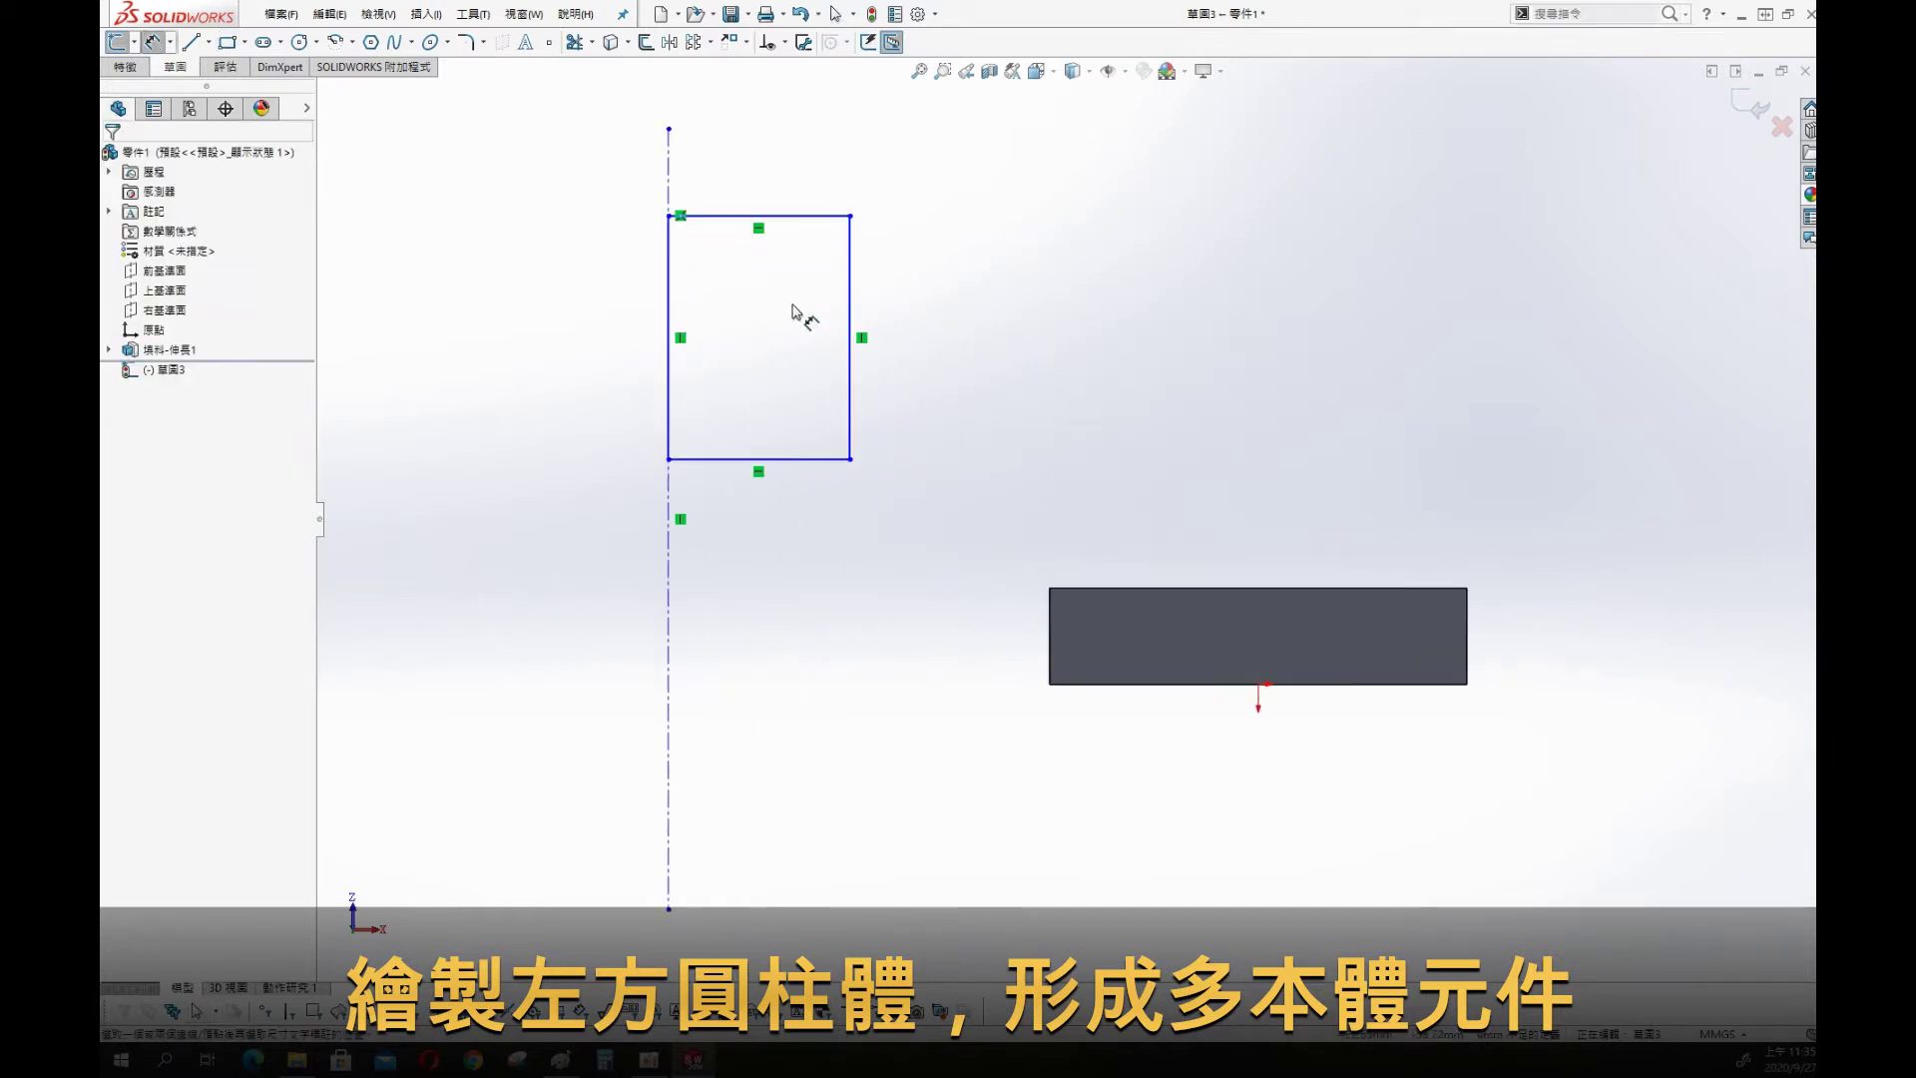
left_click(669, 399)
left_click(669, 556)
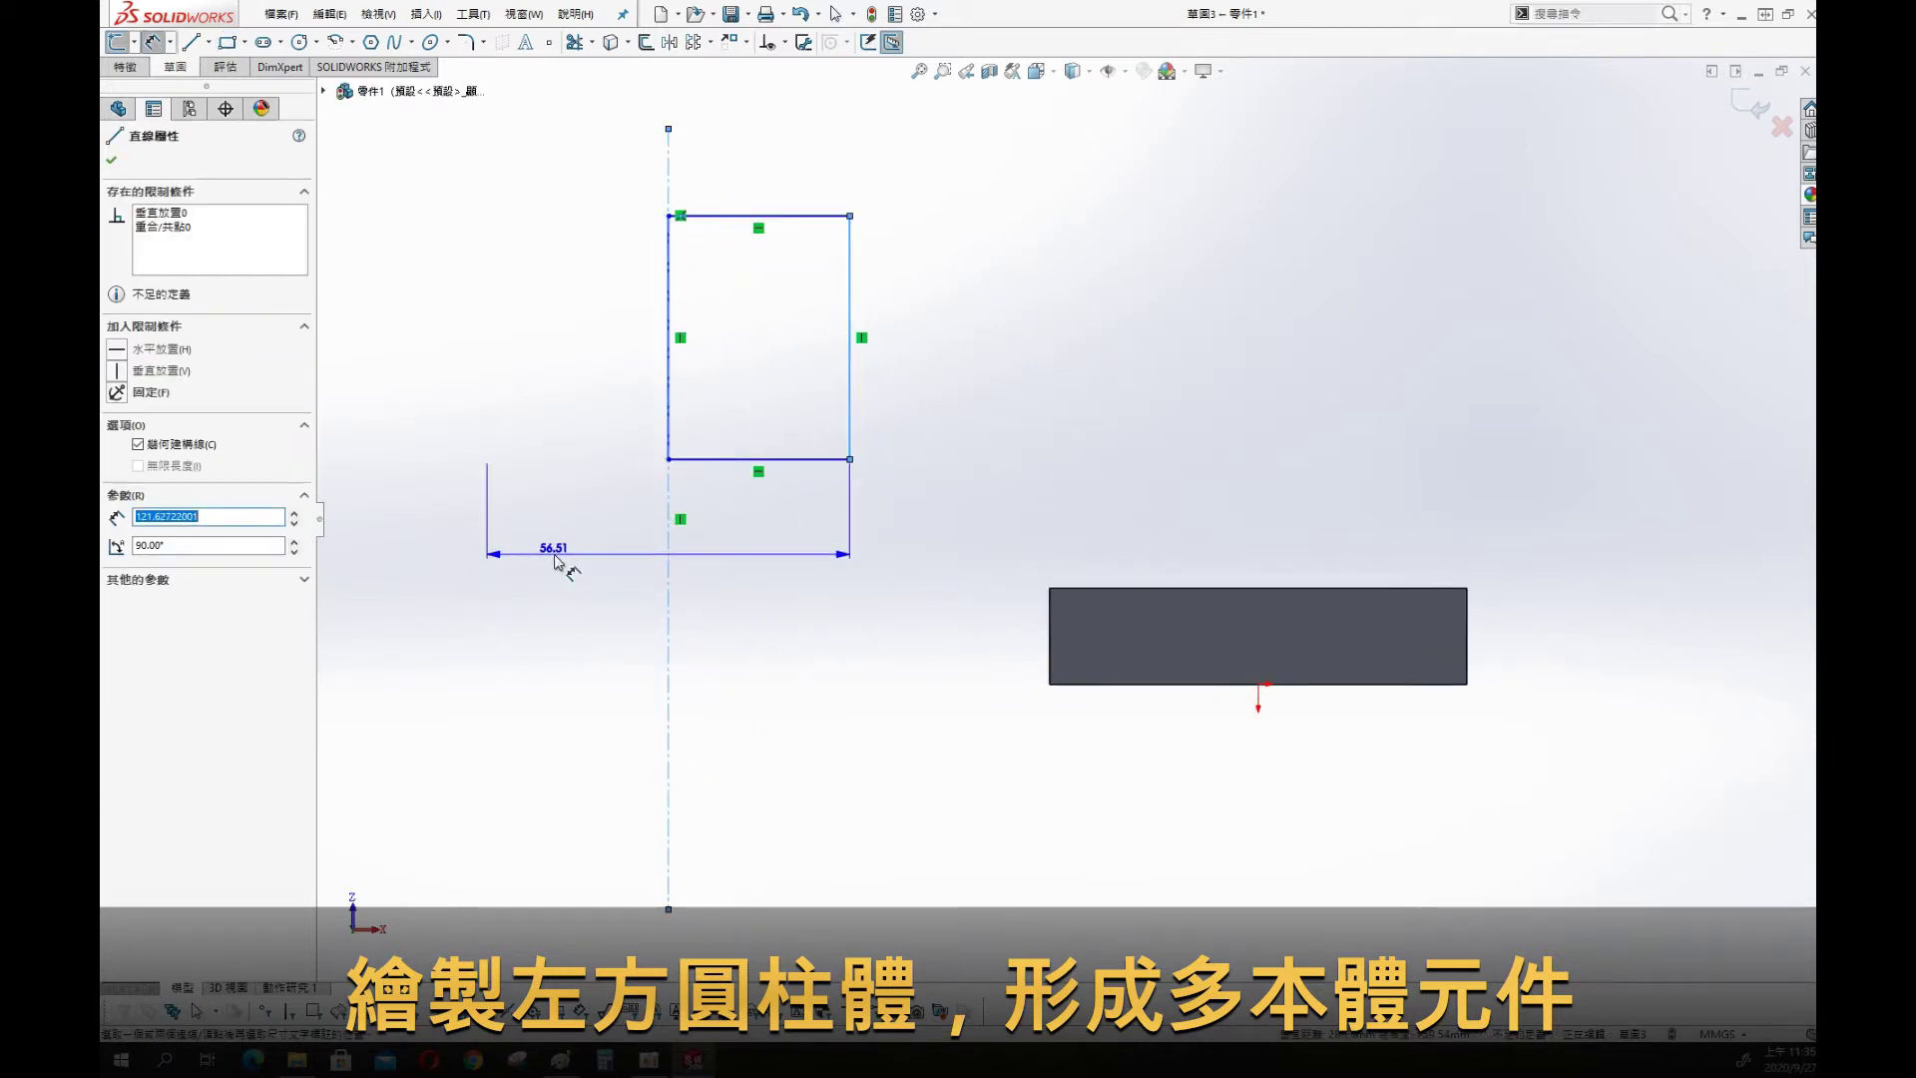
left_click(556, 562)
type("40")
key("Return")
left_click(749, 461)
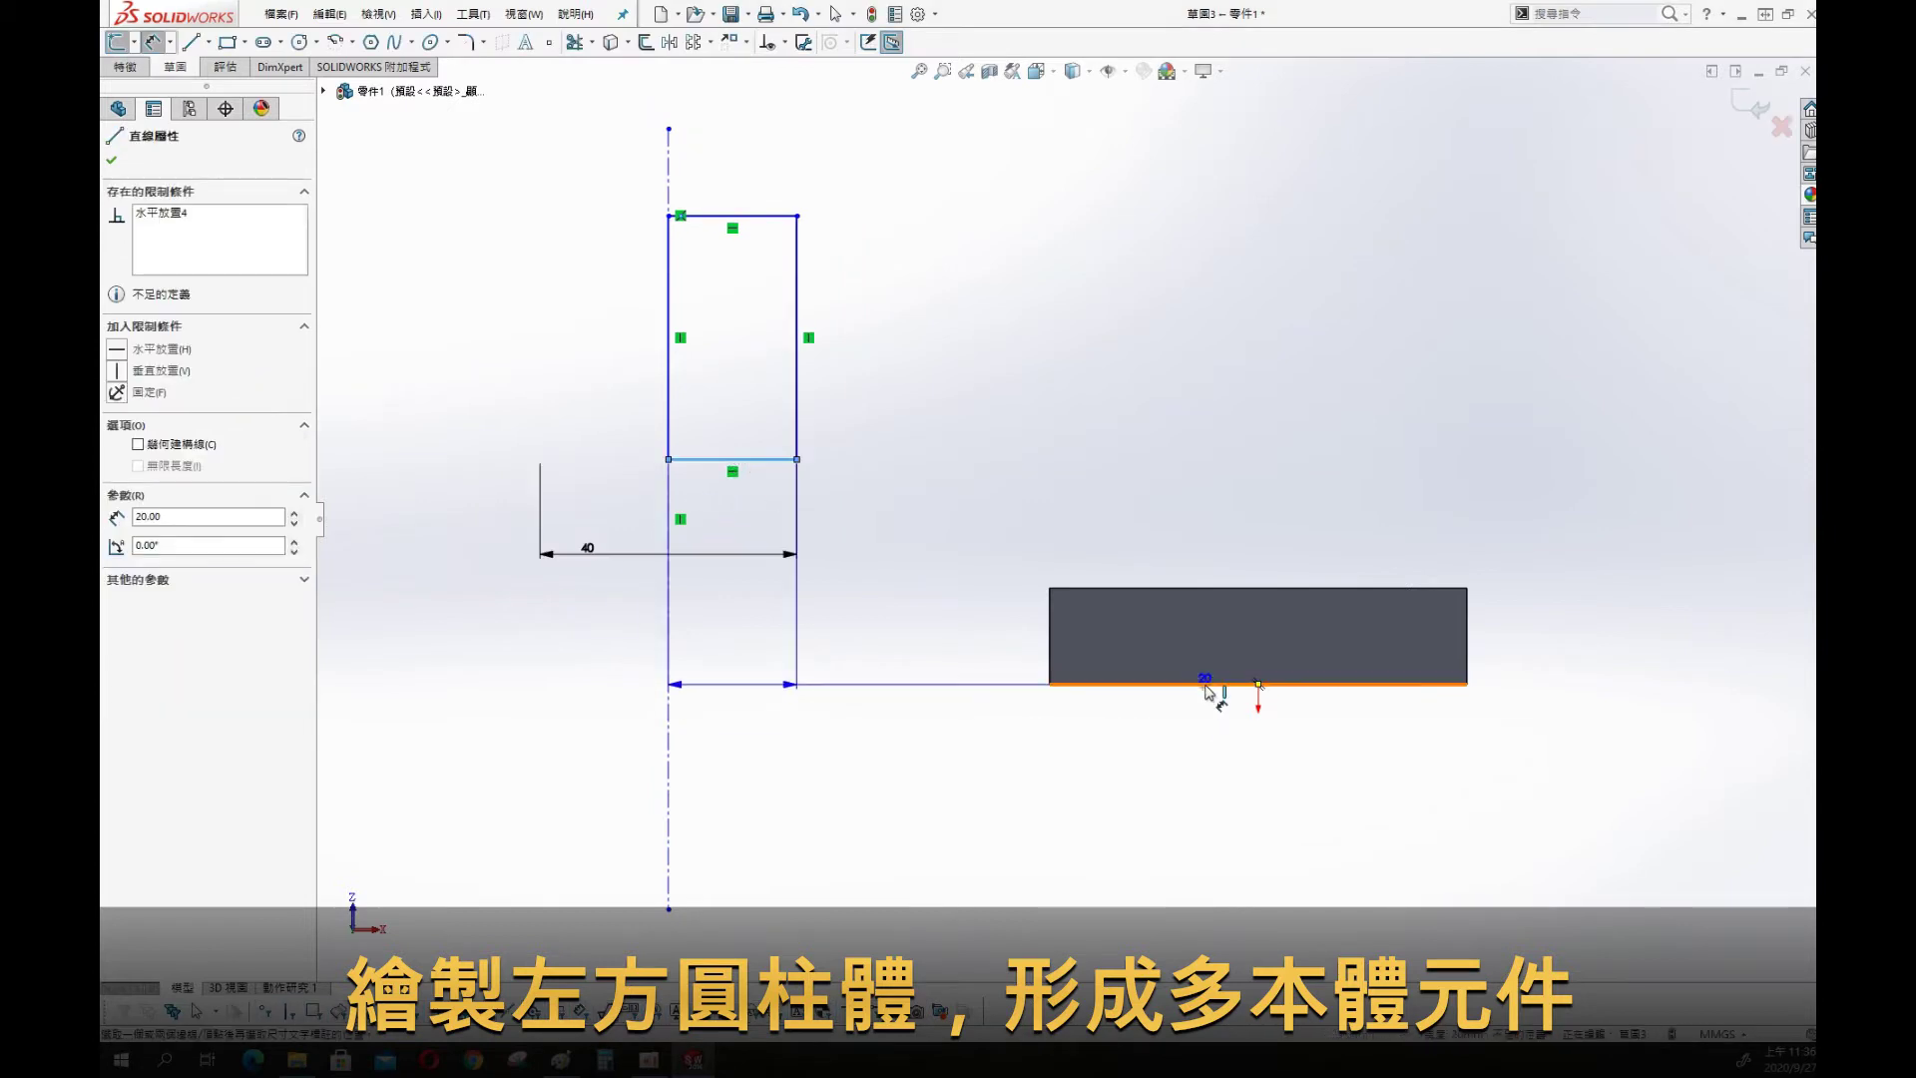
left_click(1207, 685)
left_click(492, 663)
type("38")
key("Return")
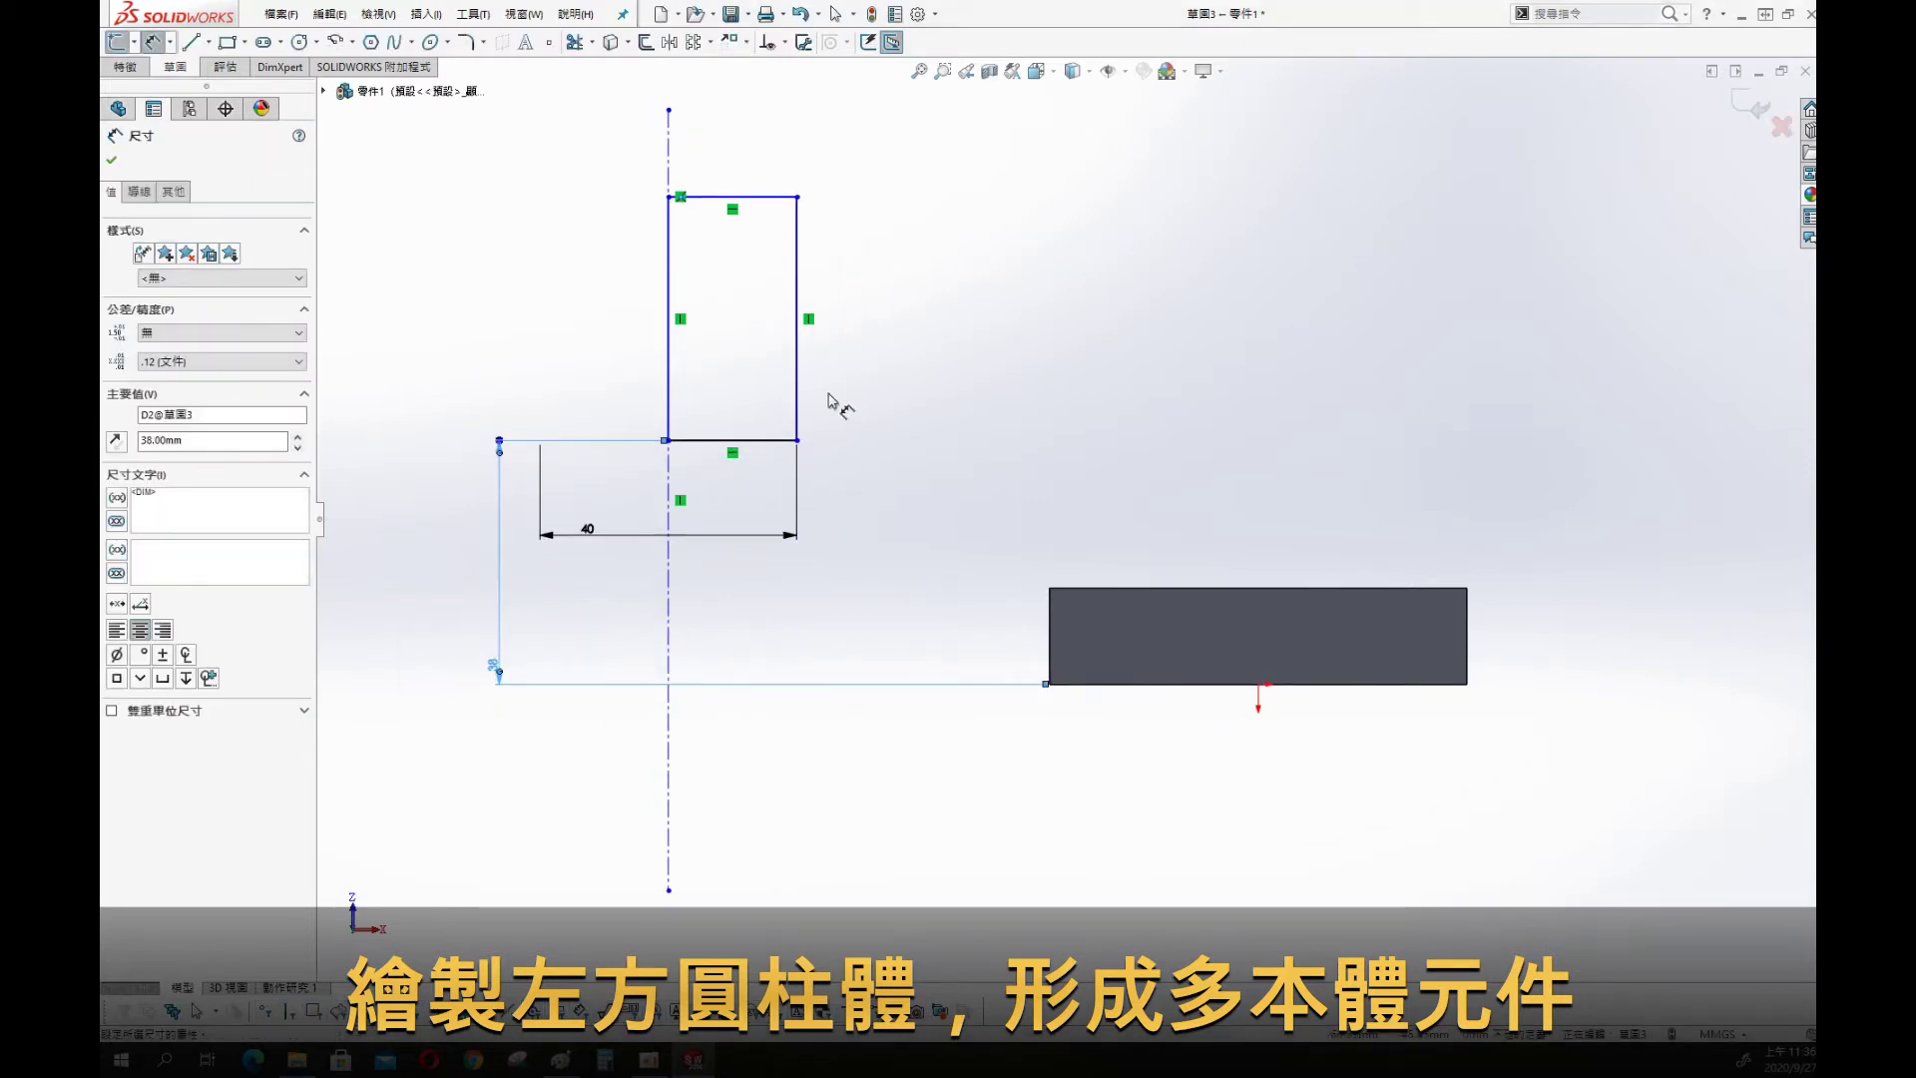
Set the profile height to 23 mm and the axis 35 mm from the plate's left edge
left_click(798, 389)
left_click(973, 349)
type("23")
key("Return")
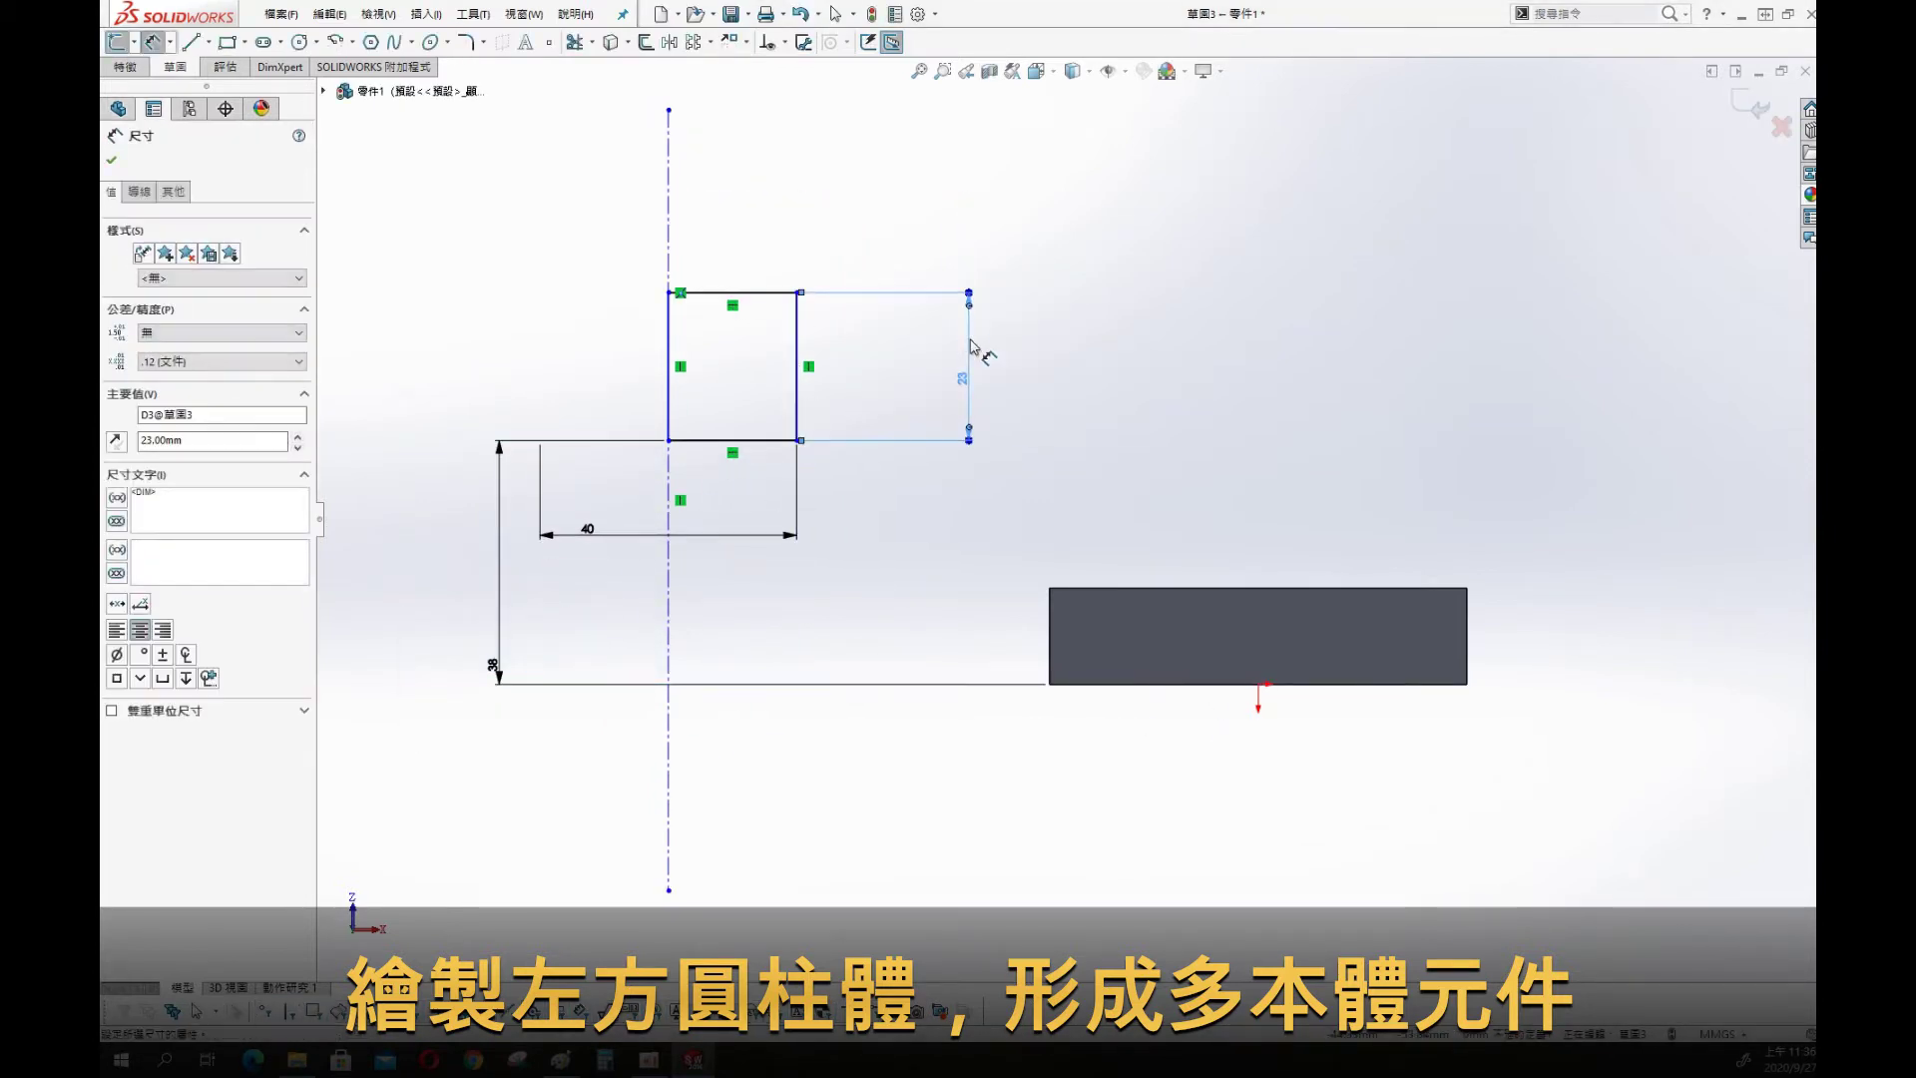
left_click(669, 599)
left_click(1049, 649)
left_click(918, 778)
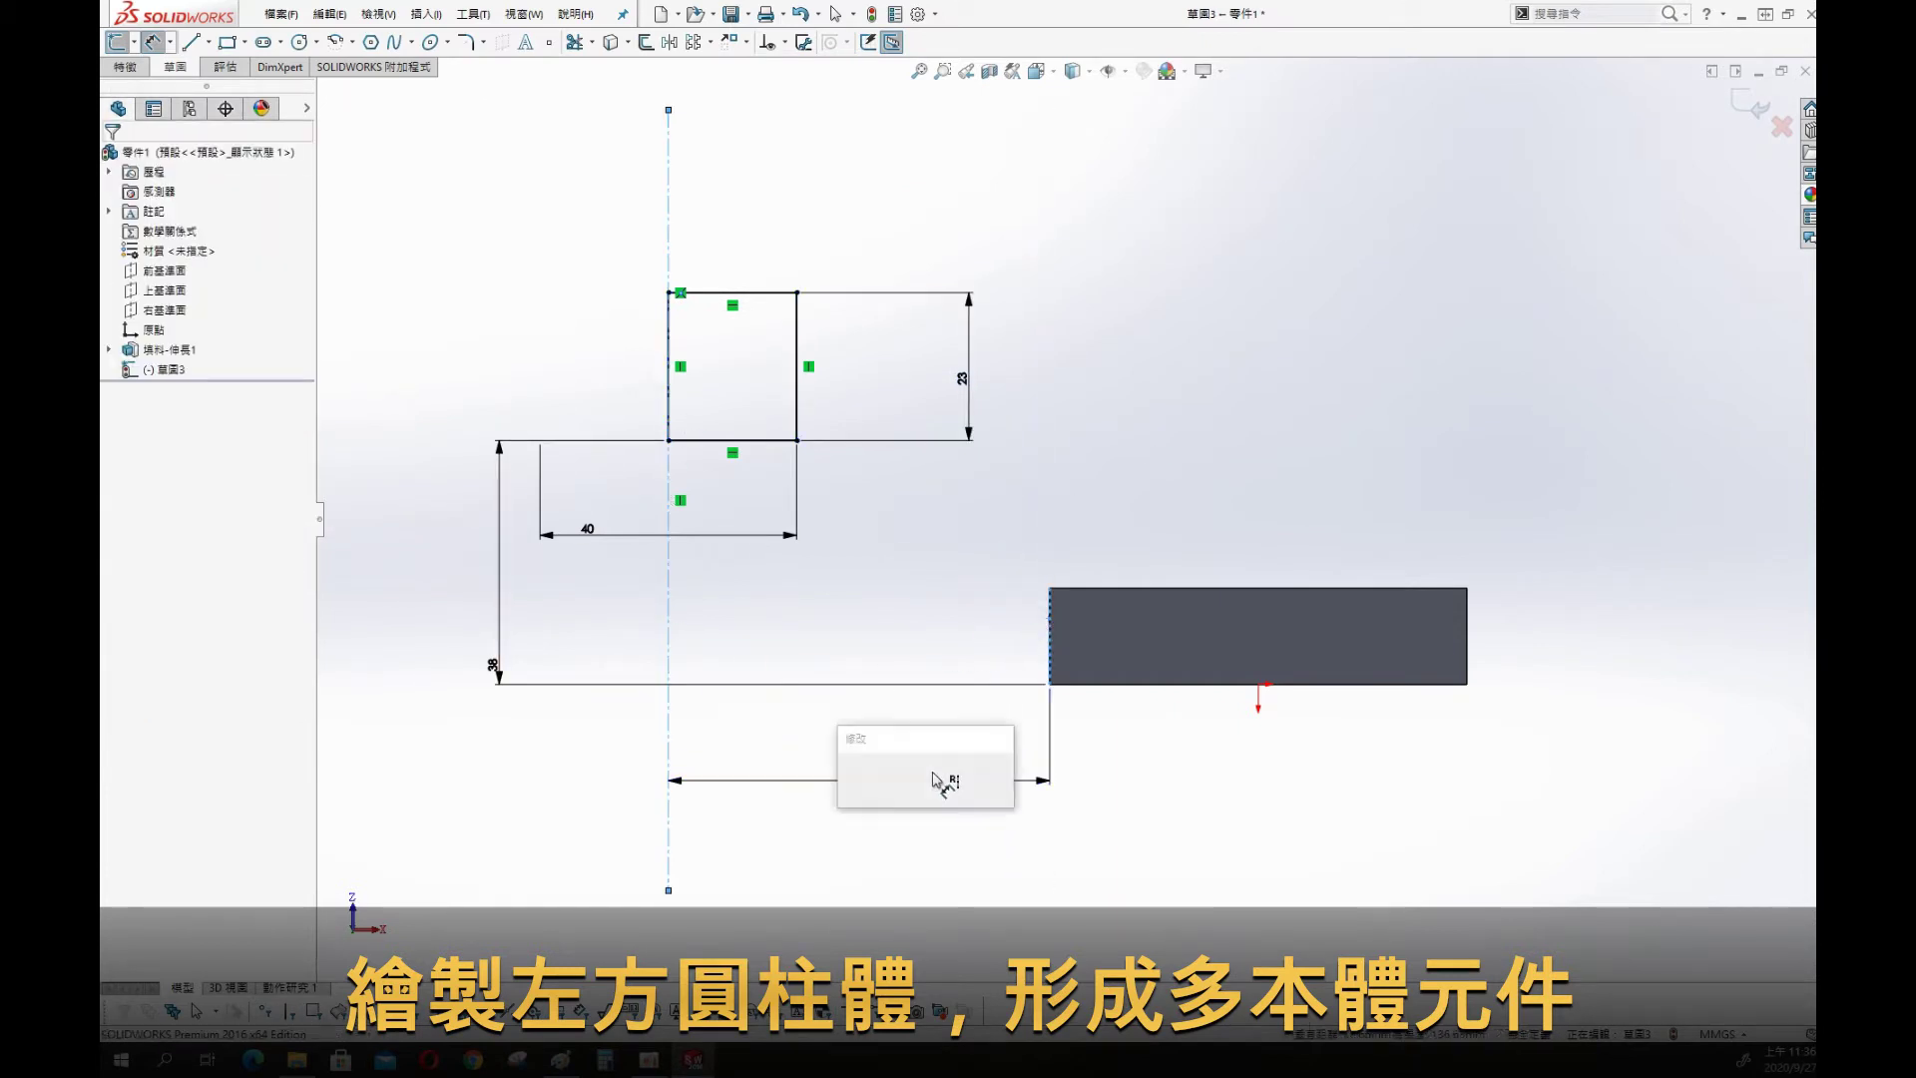
type("35")
key("Return")
key("s")
Revolve the profile 360° about the centerline into a separate cylinder body
left_click(1397, 299)
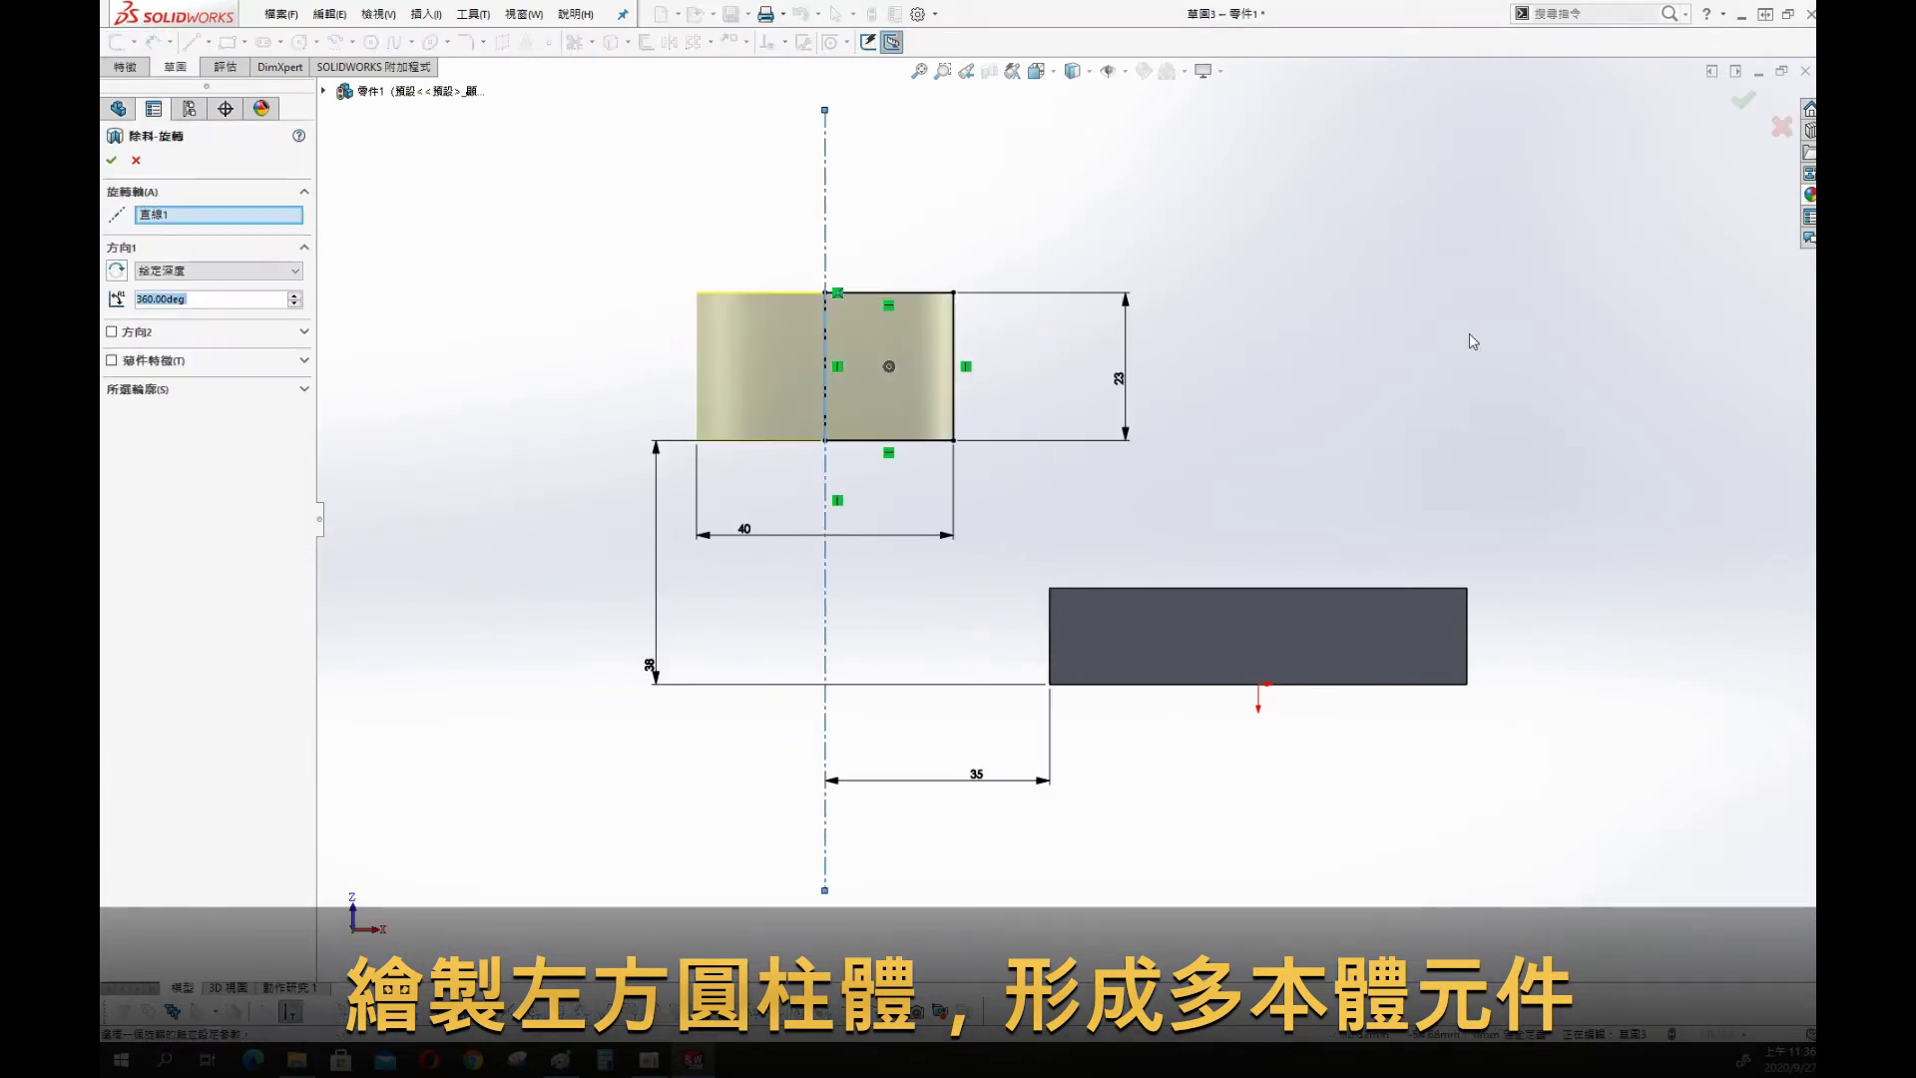
key("Escape")
key("s")
key("Escape")
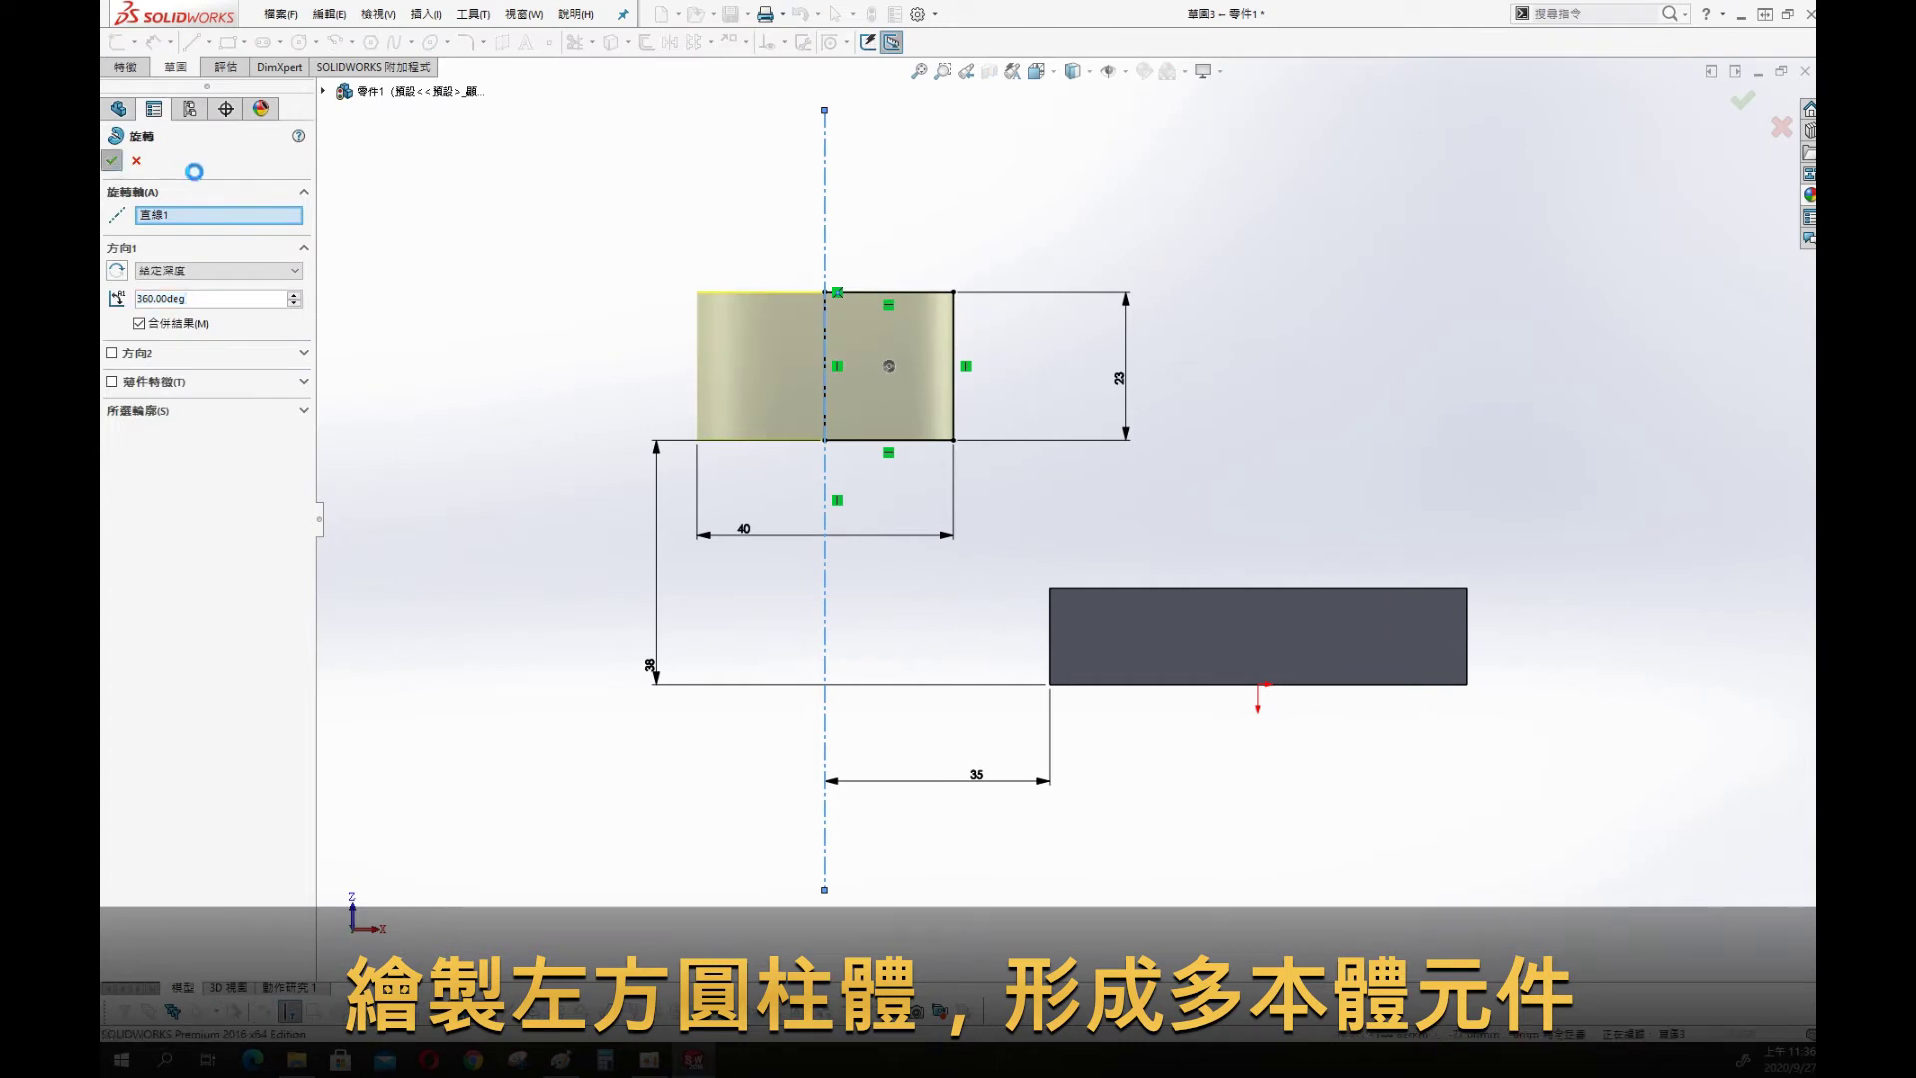
key("Return")
mouse_move(1218, 312)
middle_mouse_down()
mouse_move(1176, 389)
mouse_move(509, 398)
middle_mouse_up()
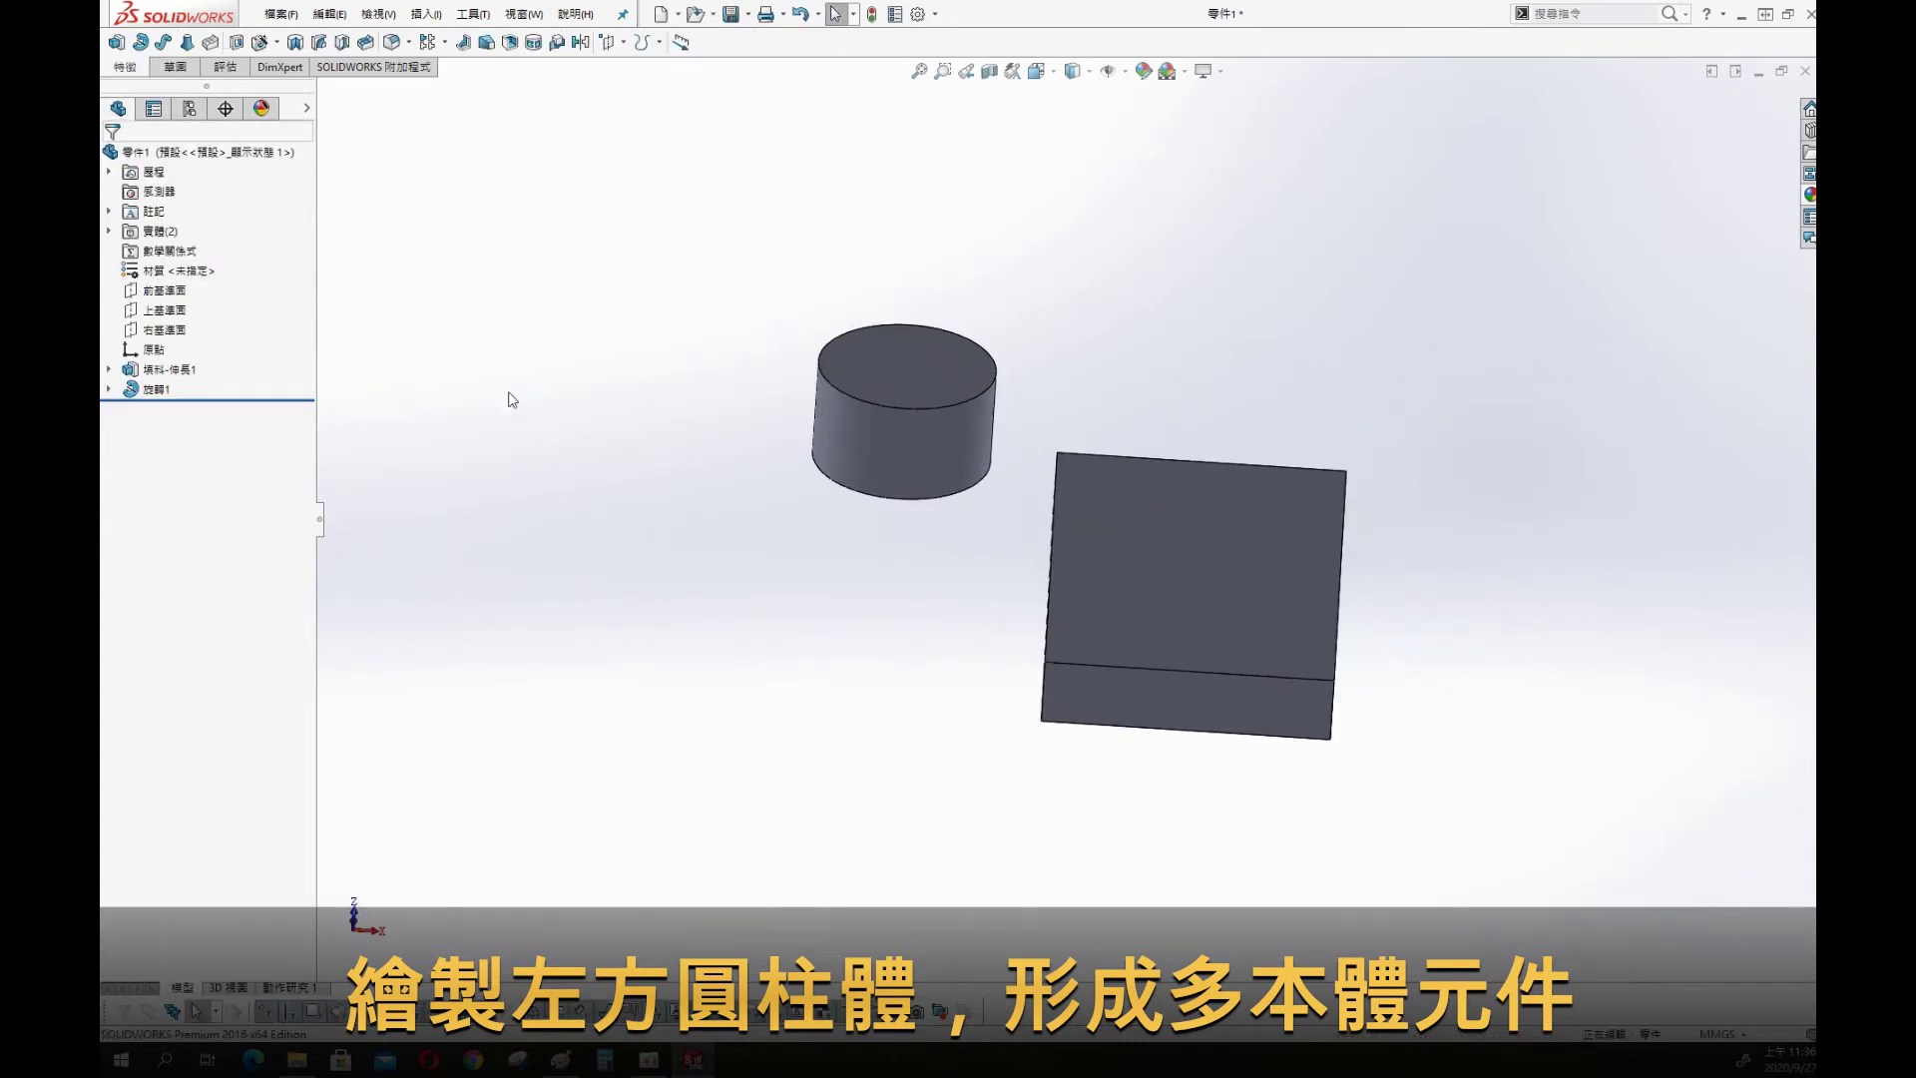
Start a Front Plane sketch viewed straight on and draw the inner centre-point arc toward the plate
left_click(163, 302)
key("s")
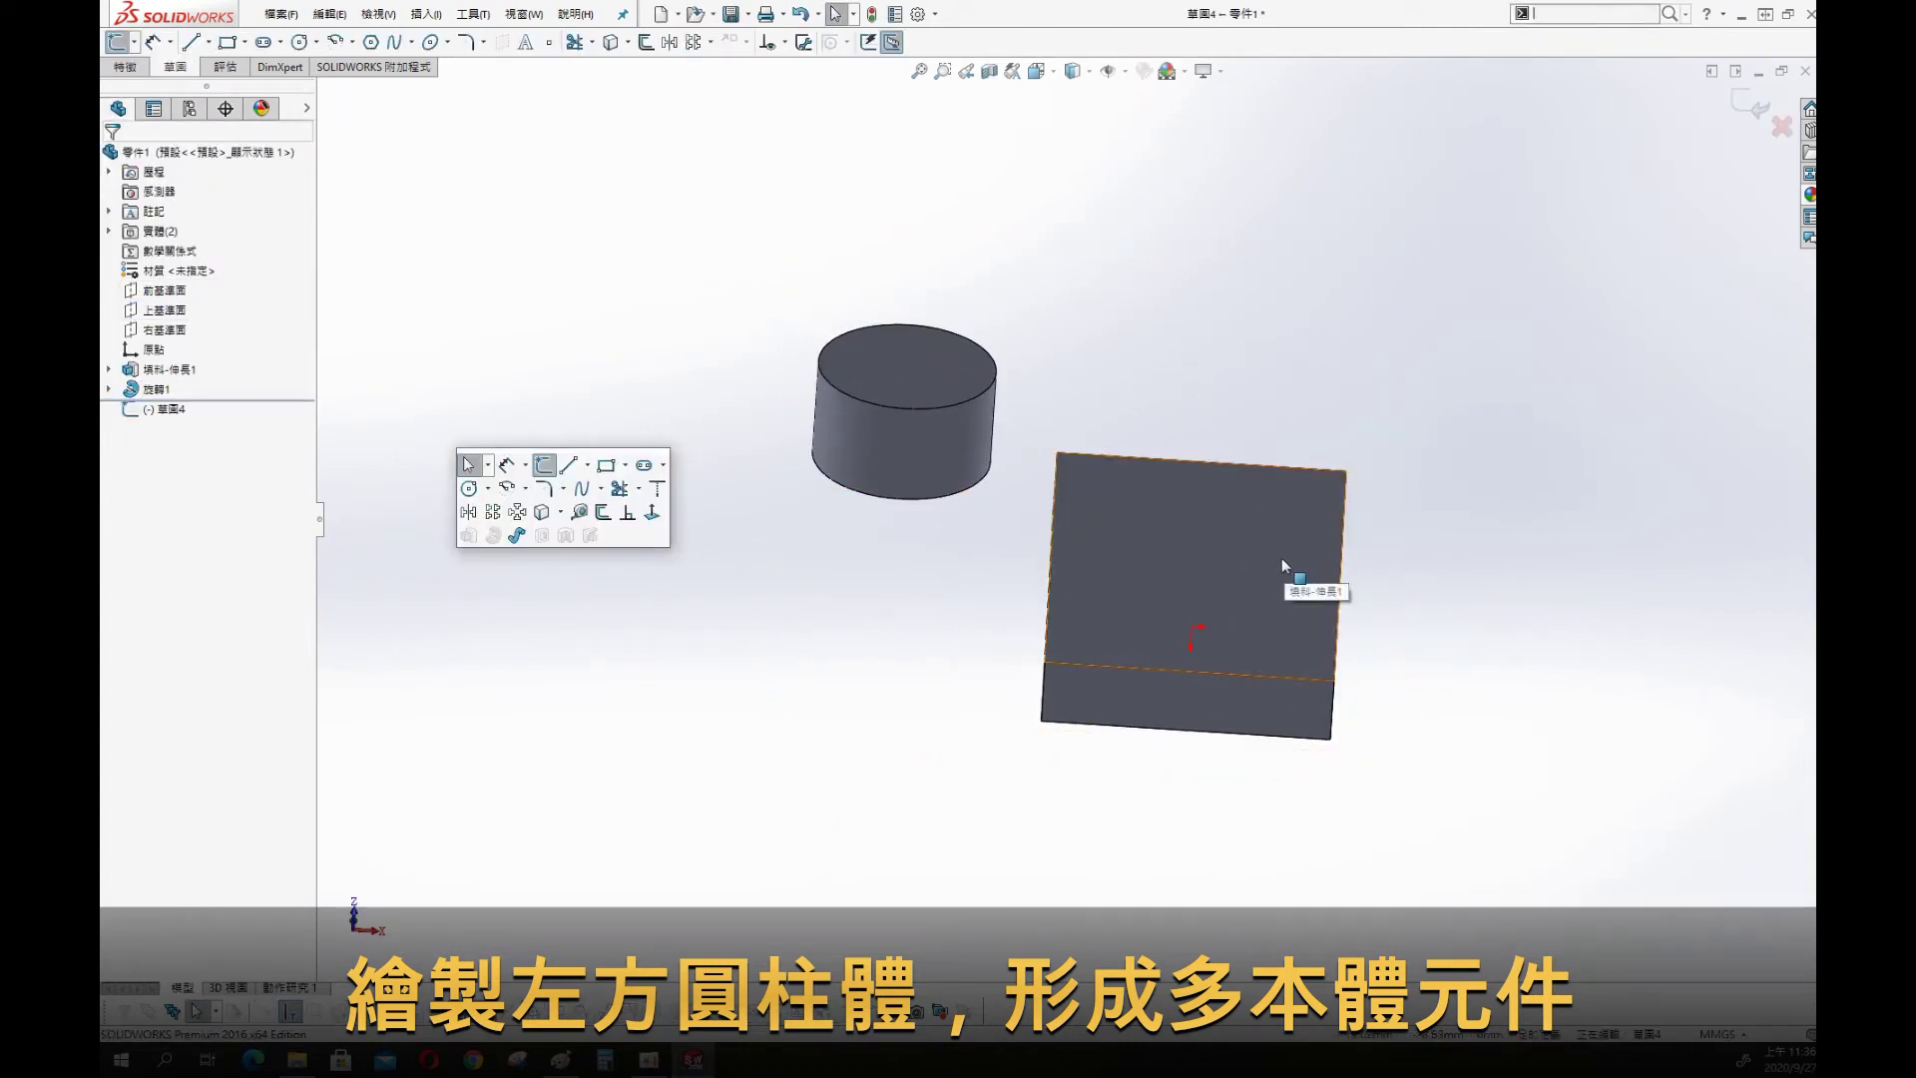
left_click(511, 537)
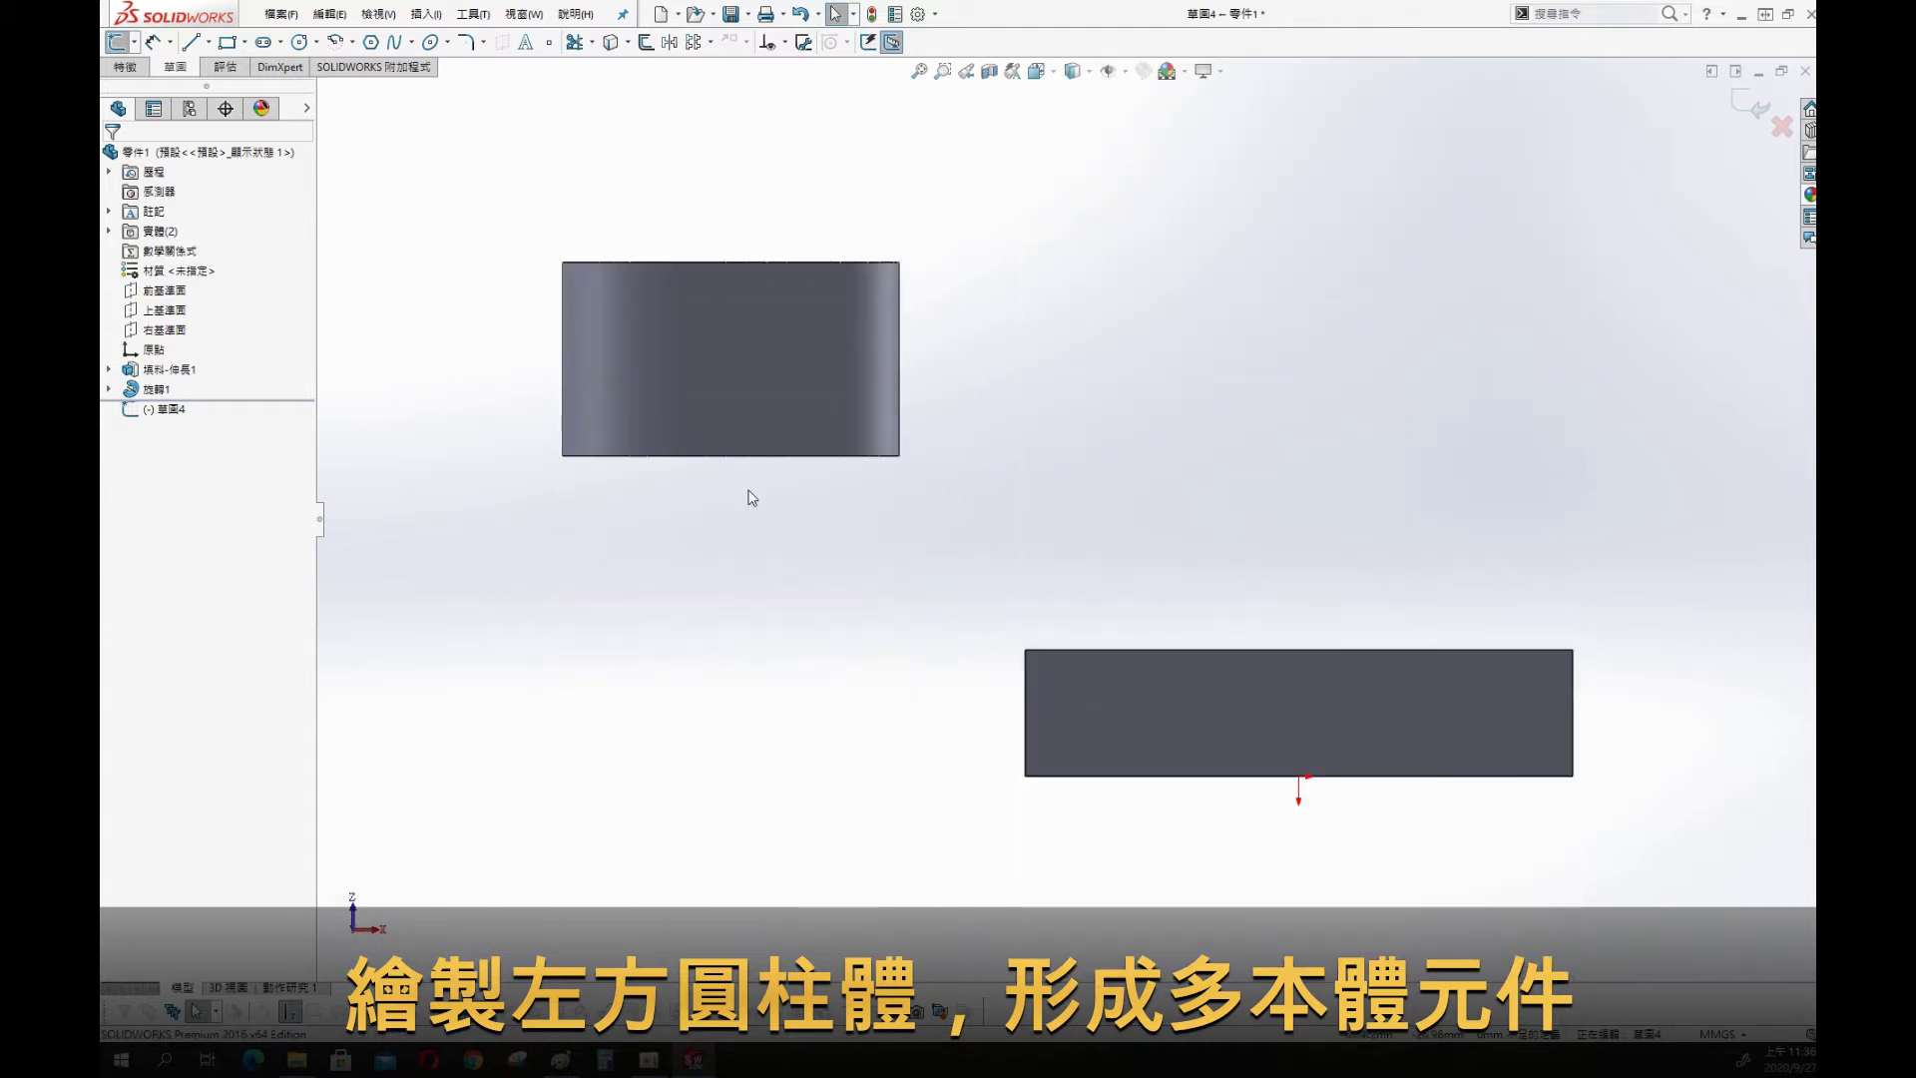
key("s")
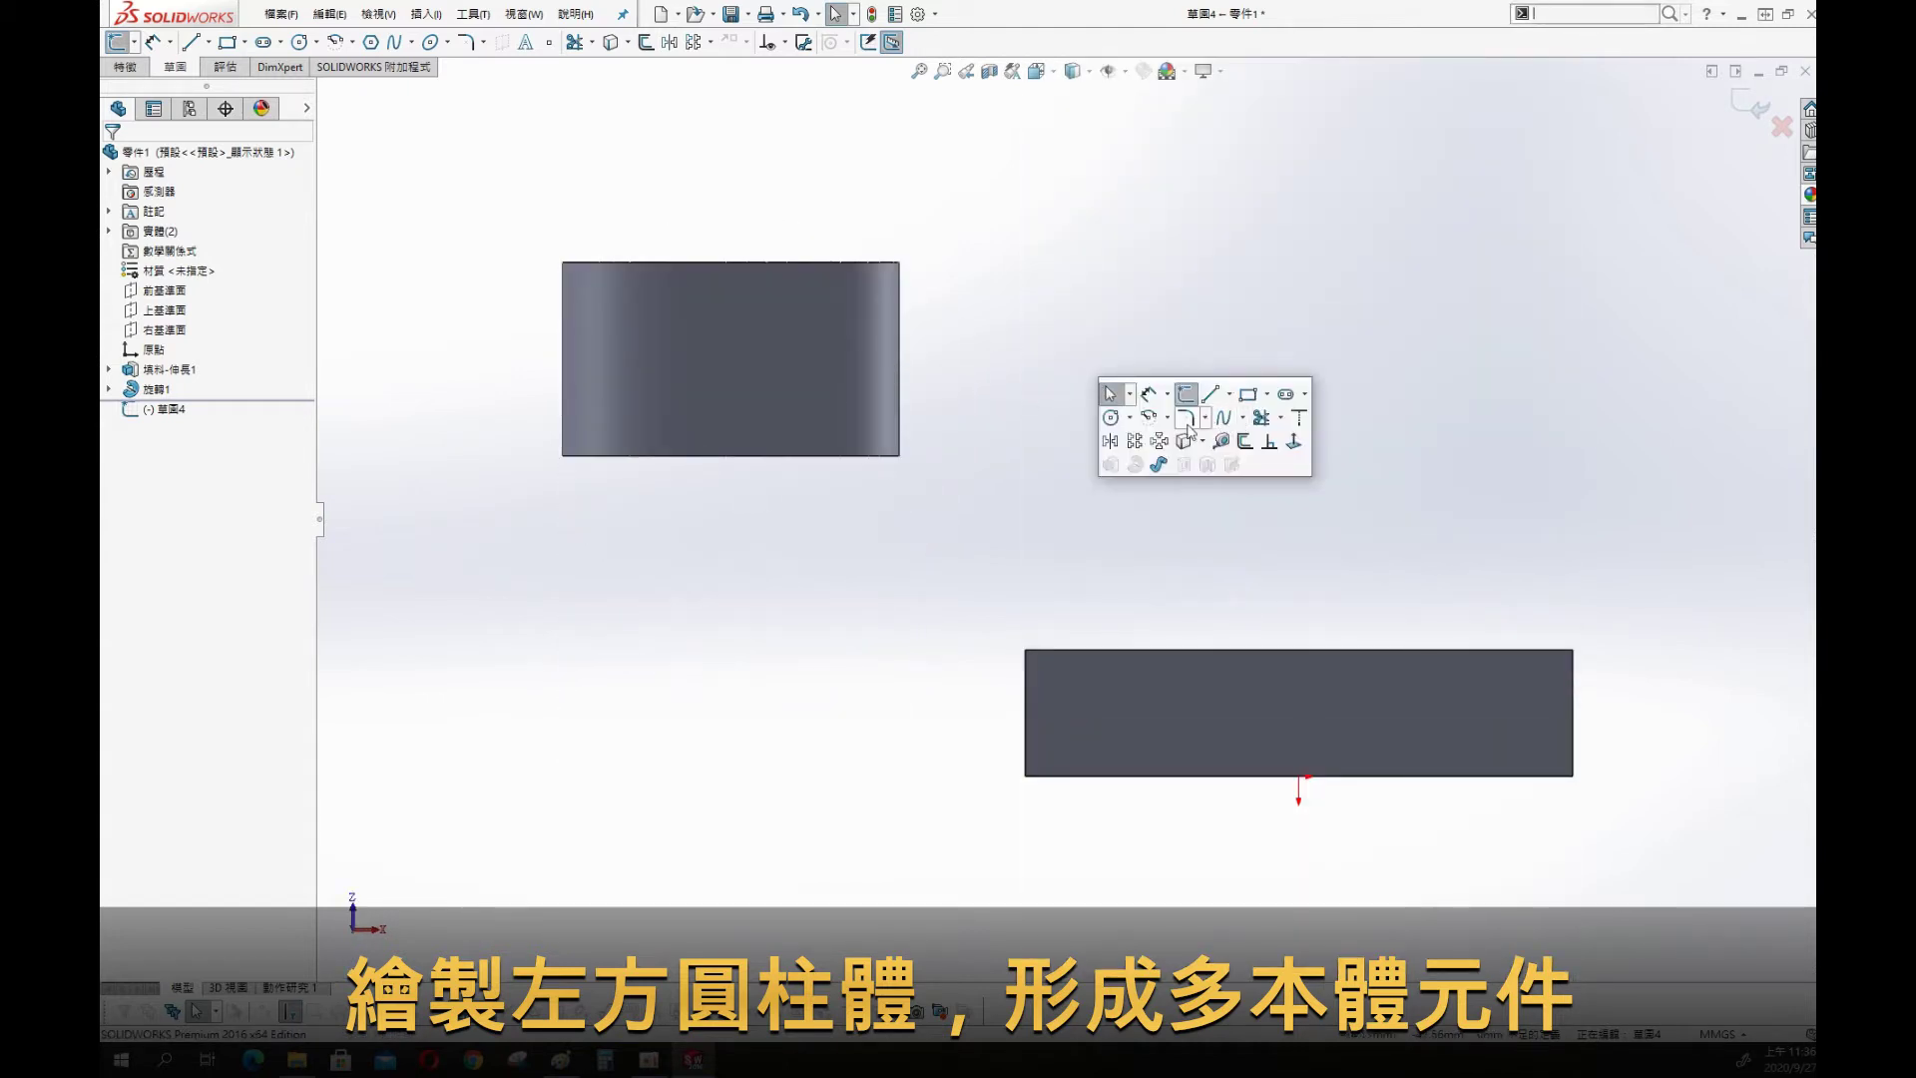
left_click(1194, 420)
left_click(911, 555)
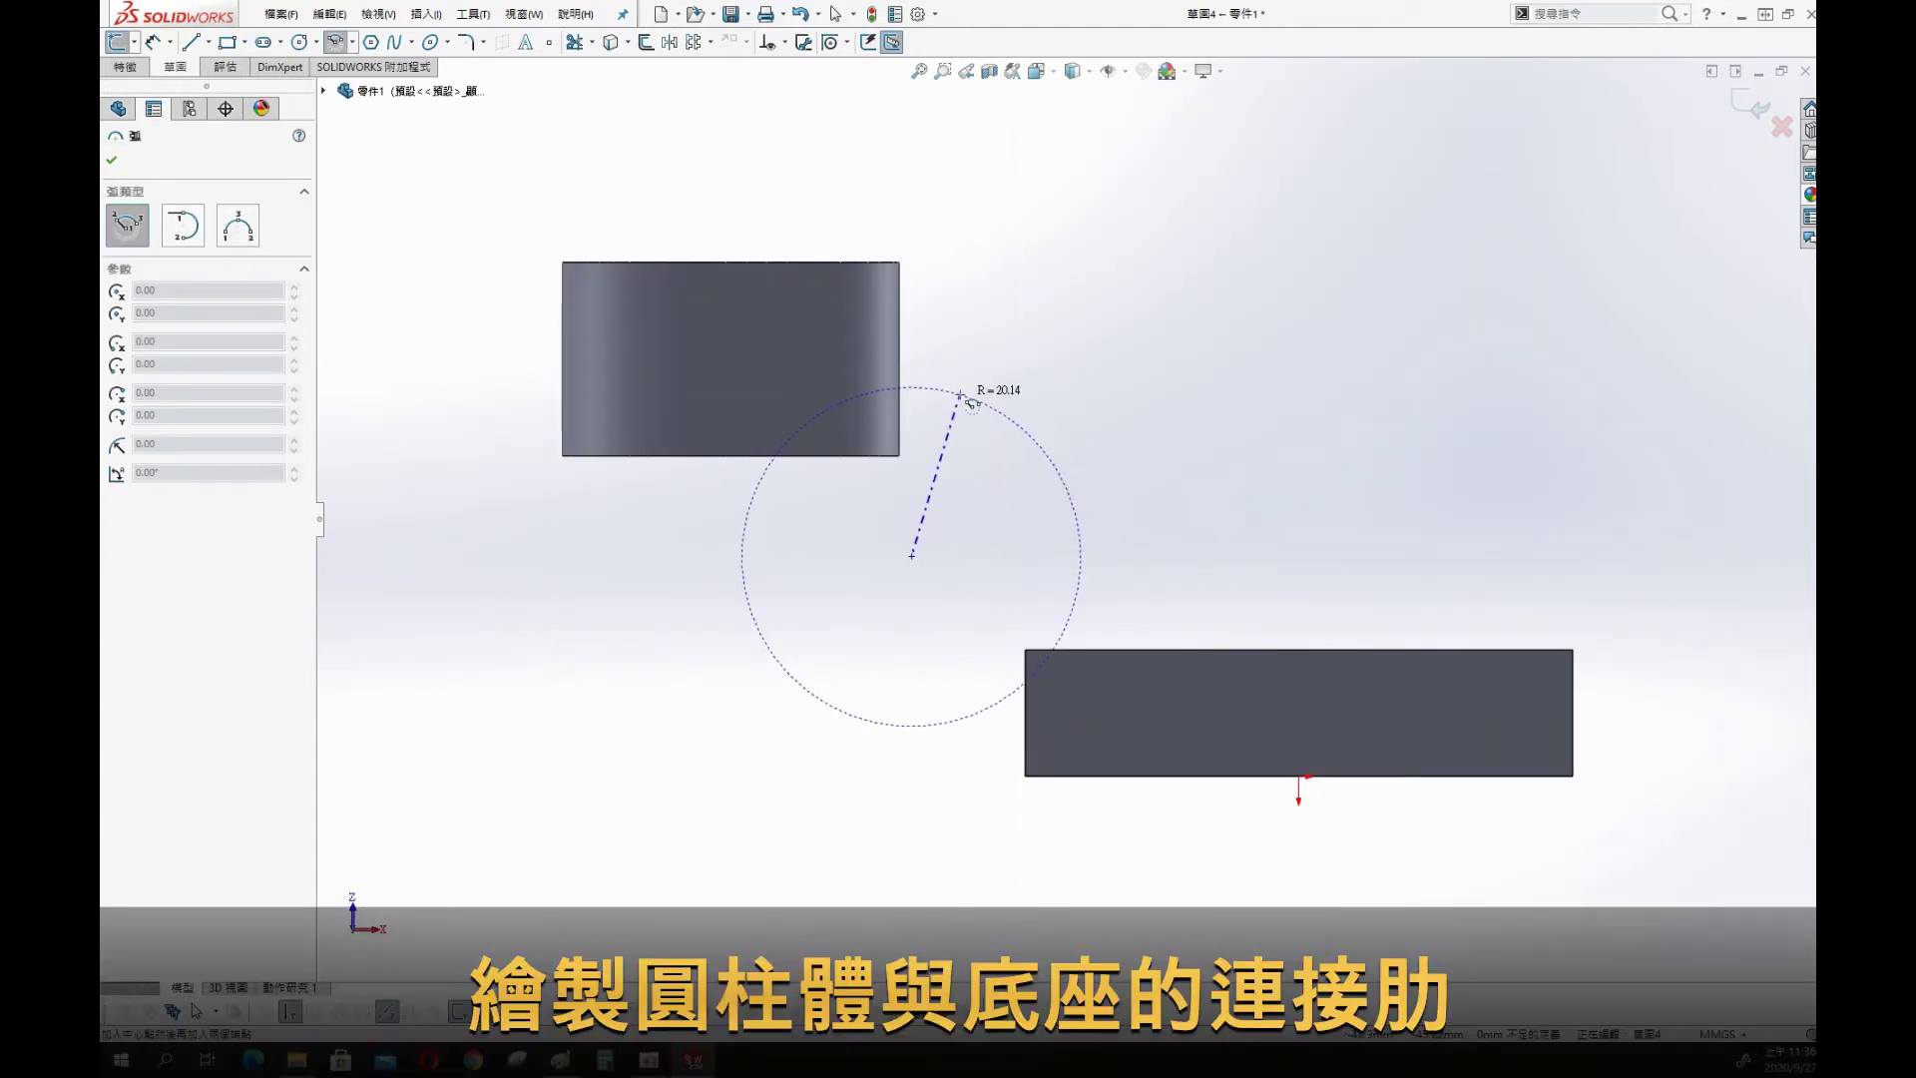
left_click(1084, 583)
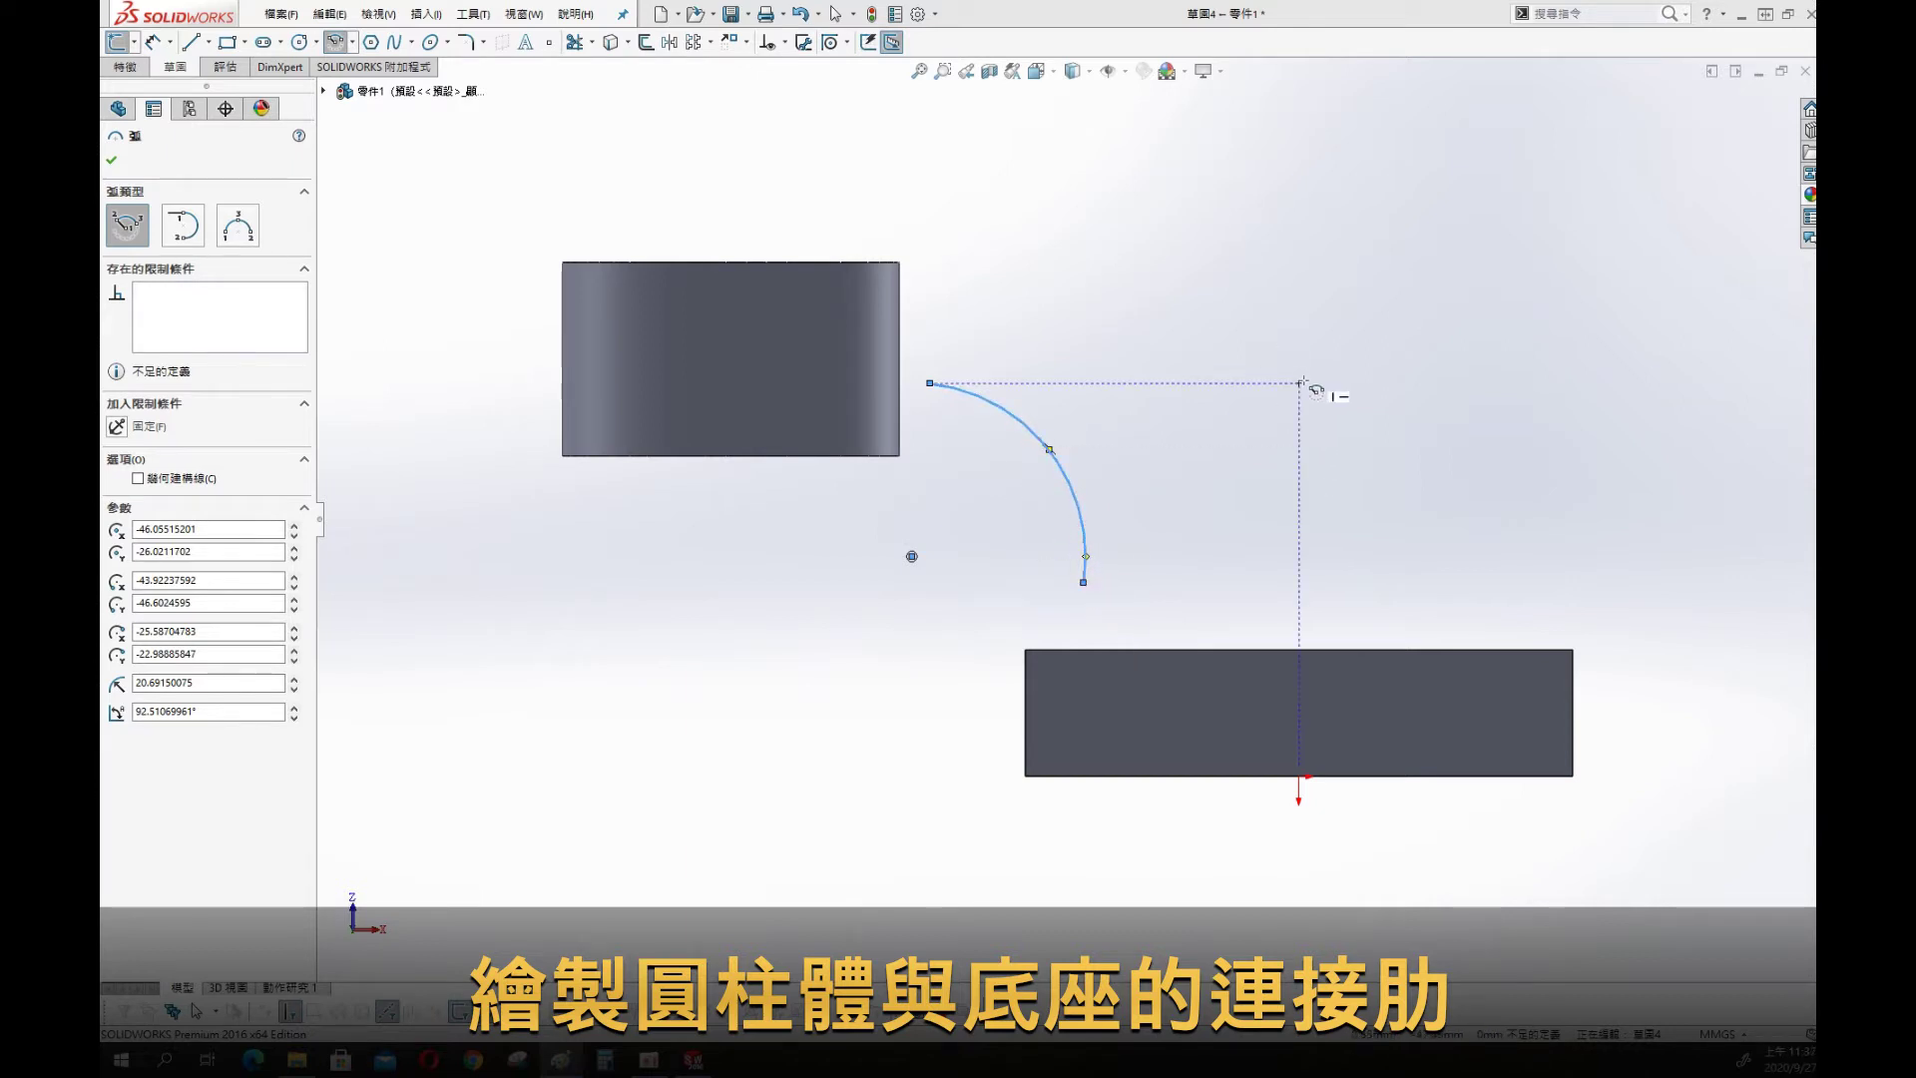
key("Escape")
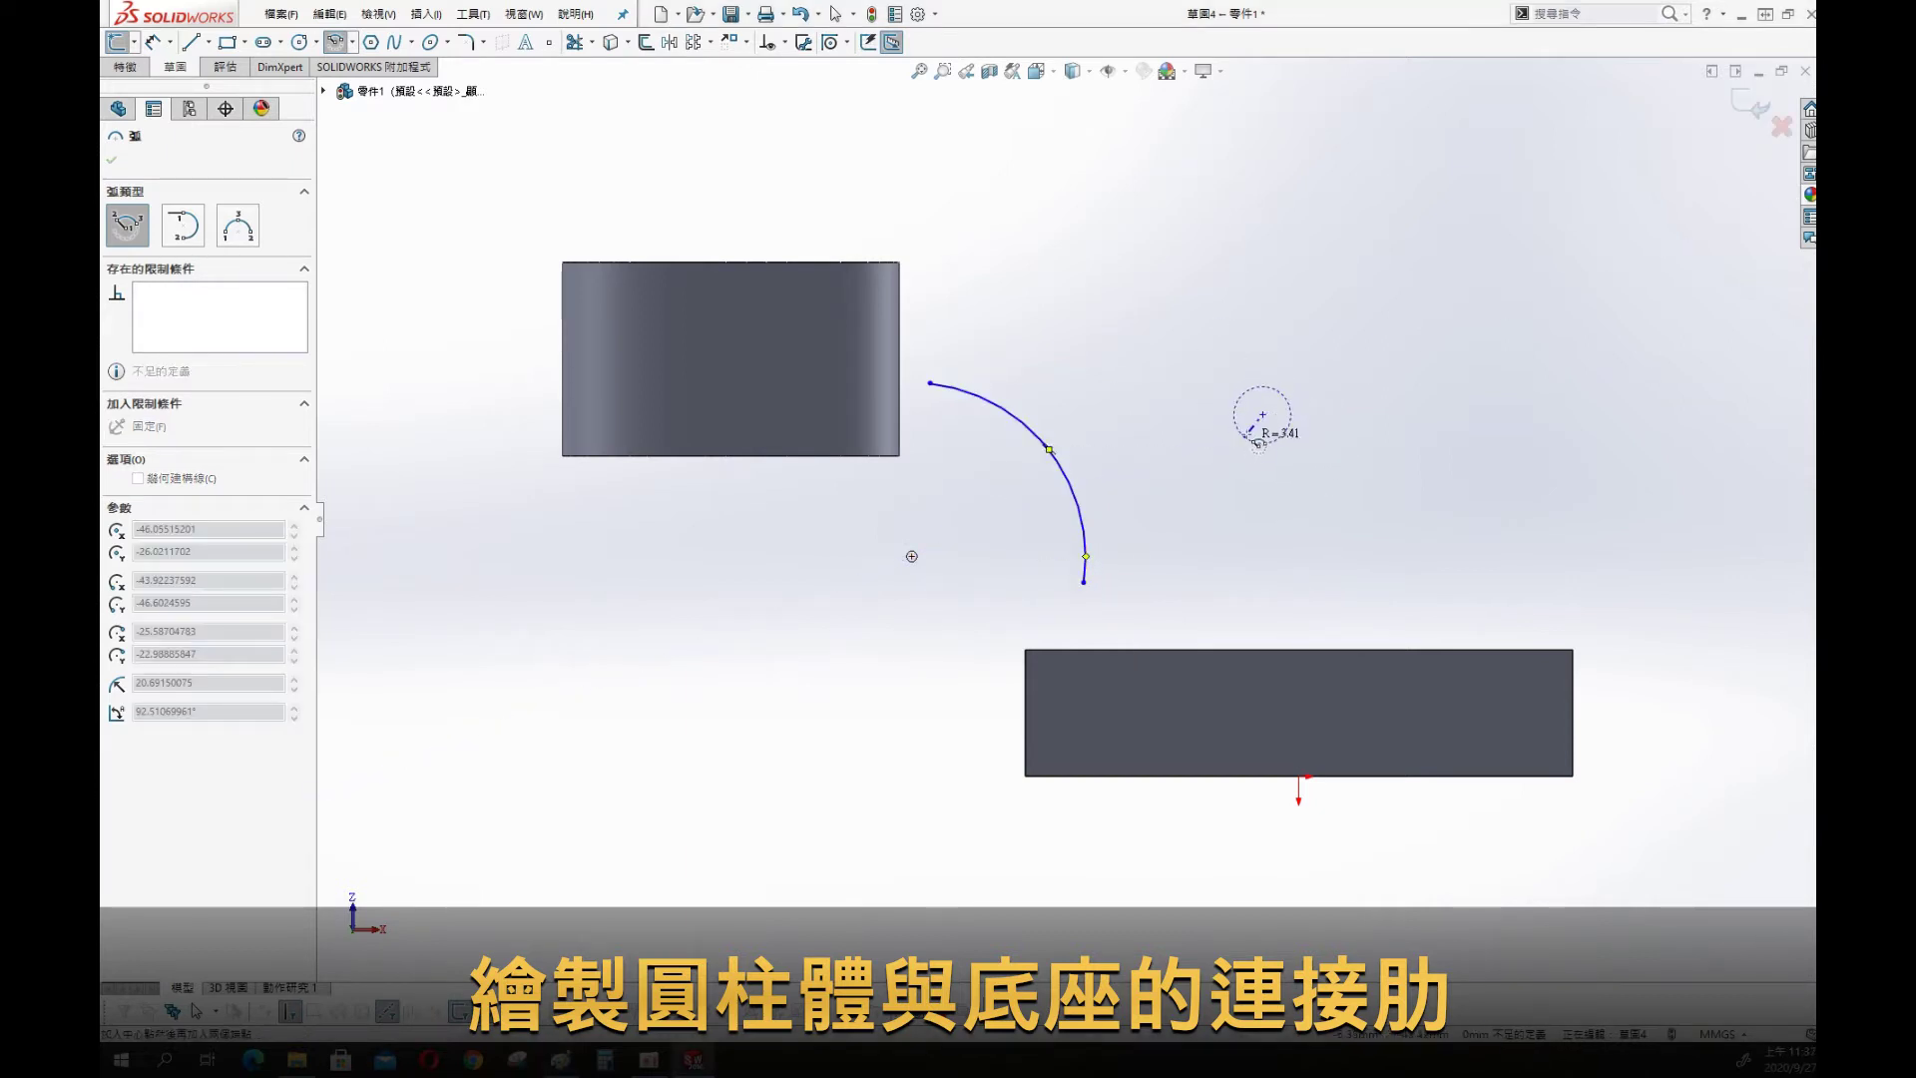
Make the inner arc tangent to the base block edge and corner-trim the sketch
key("s")
left_click(1349, 381)
left_click(1084, 582)
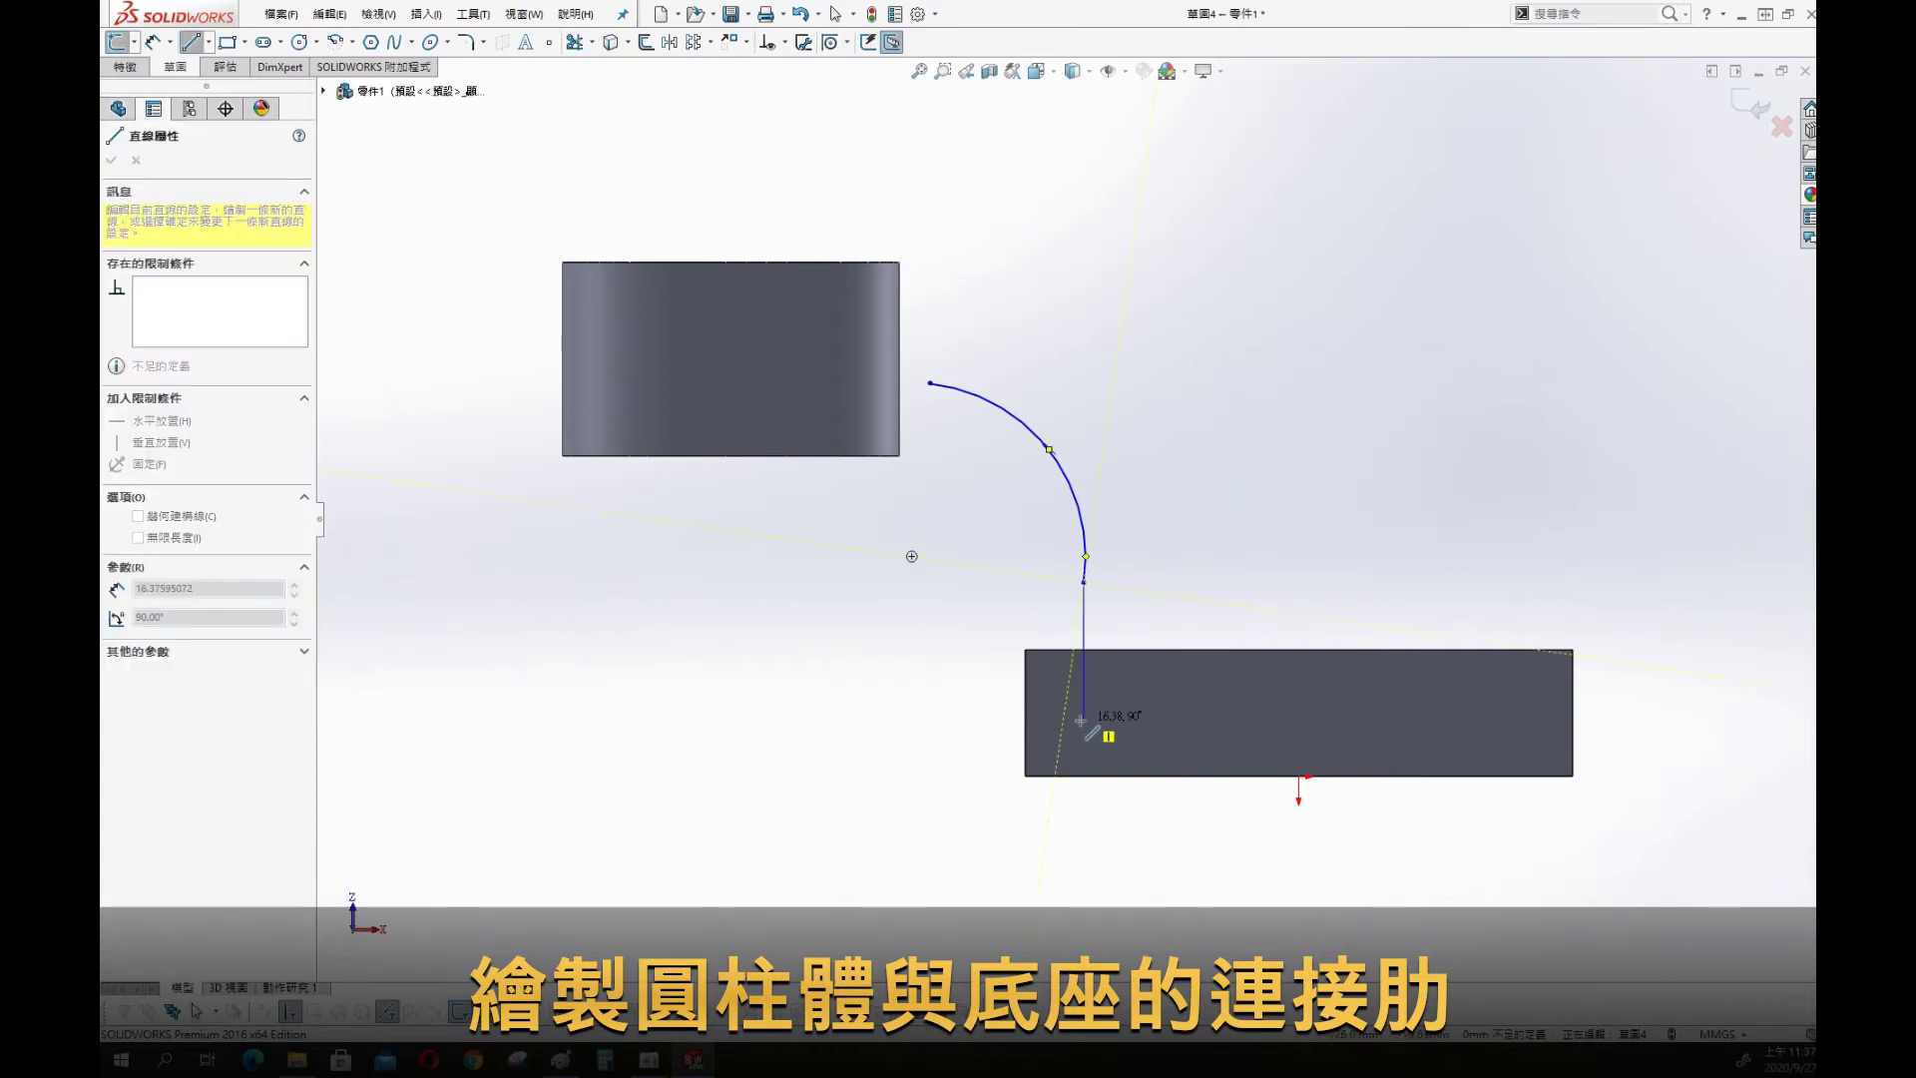
key("Escape")
key("Escape")
left_click(1086, 559)
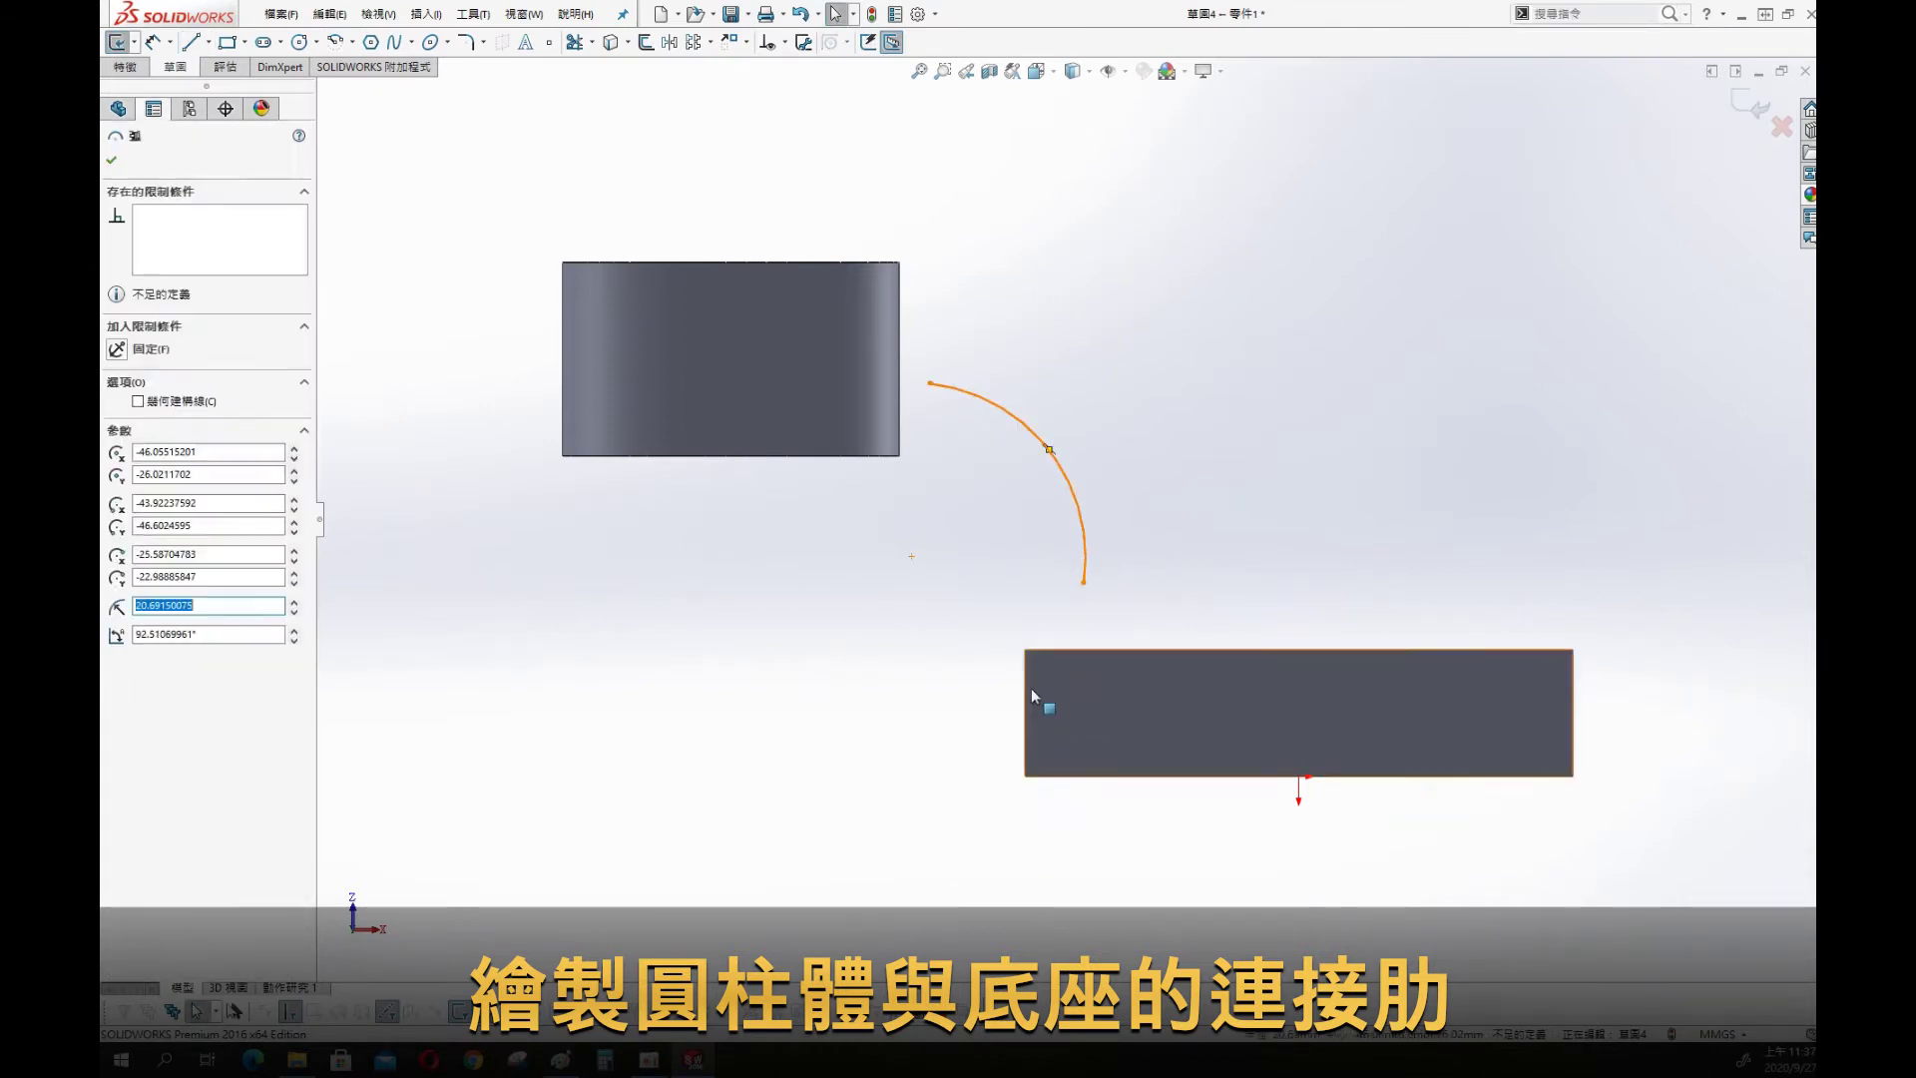
left_click(1024, 699, "ctrl")
left_click(1083, 639)
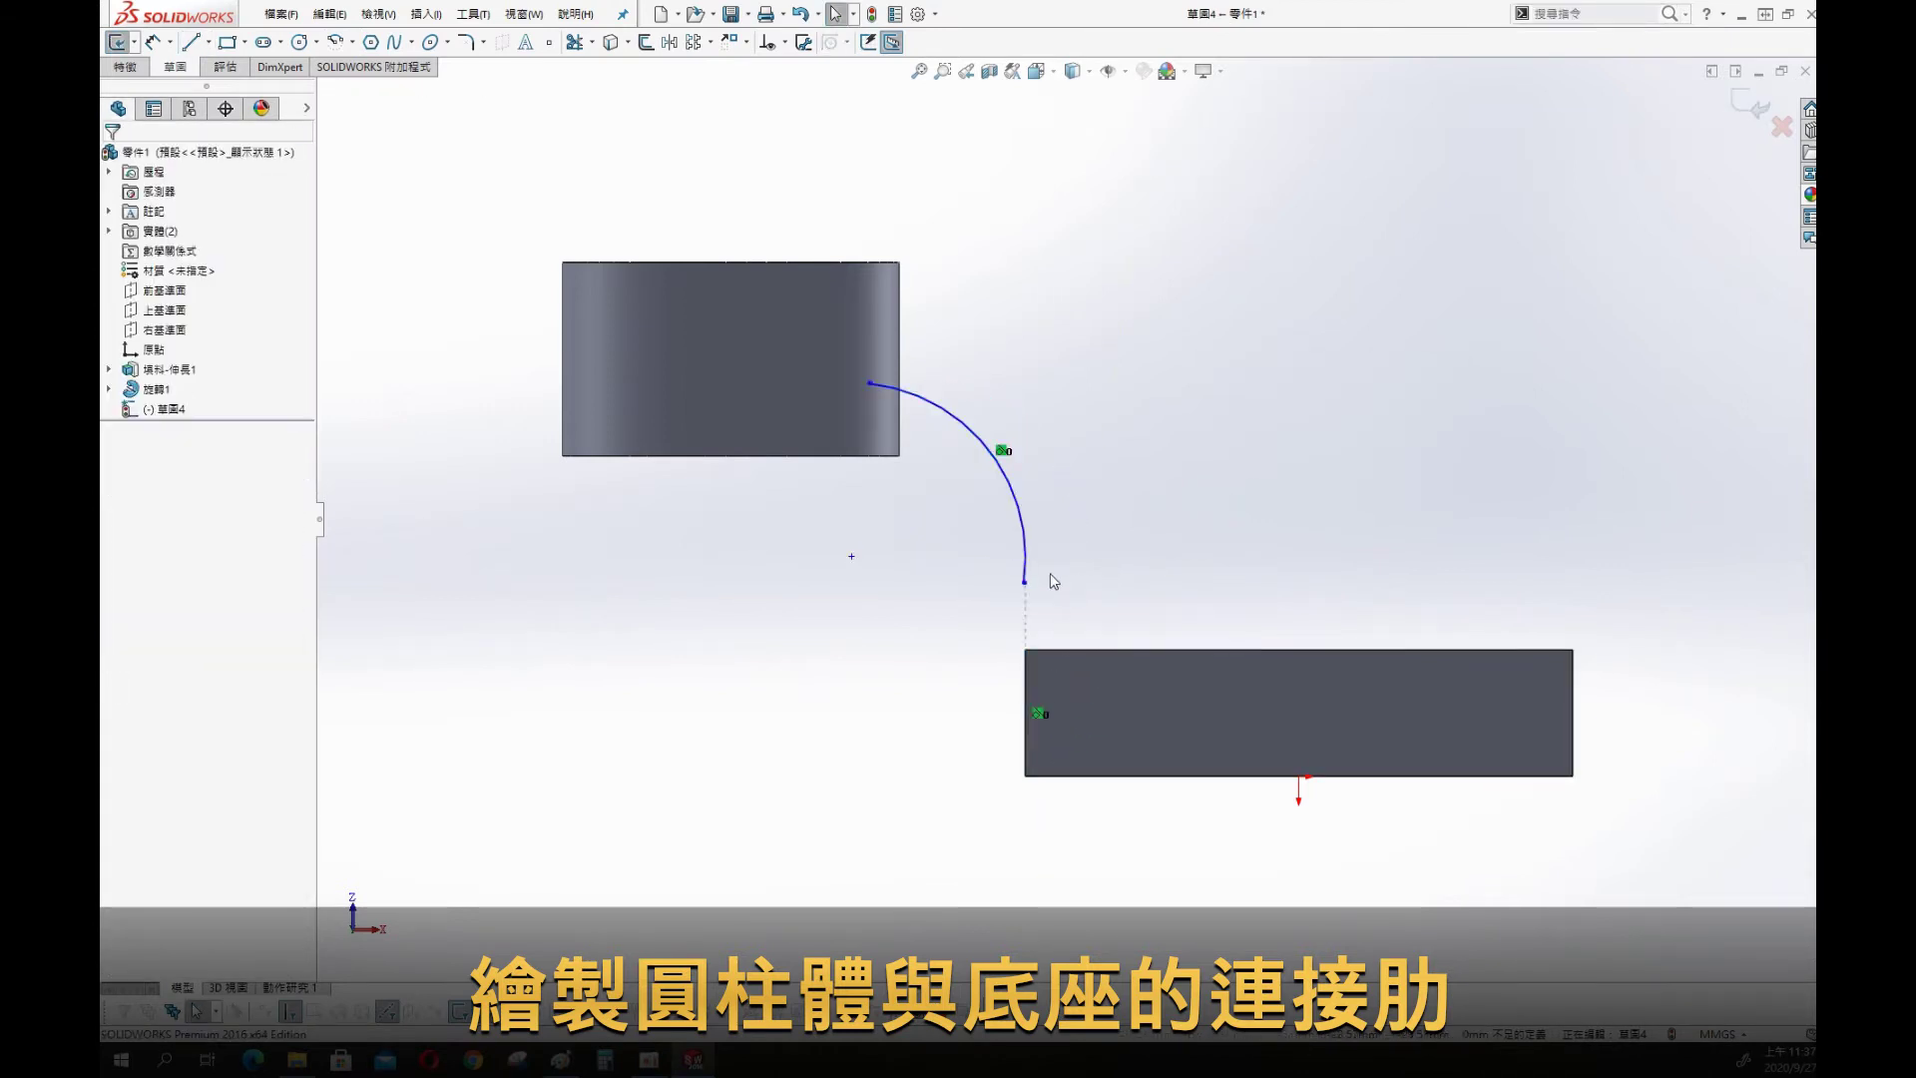
key("s")
key("s")
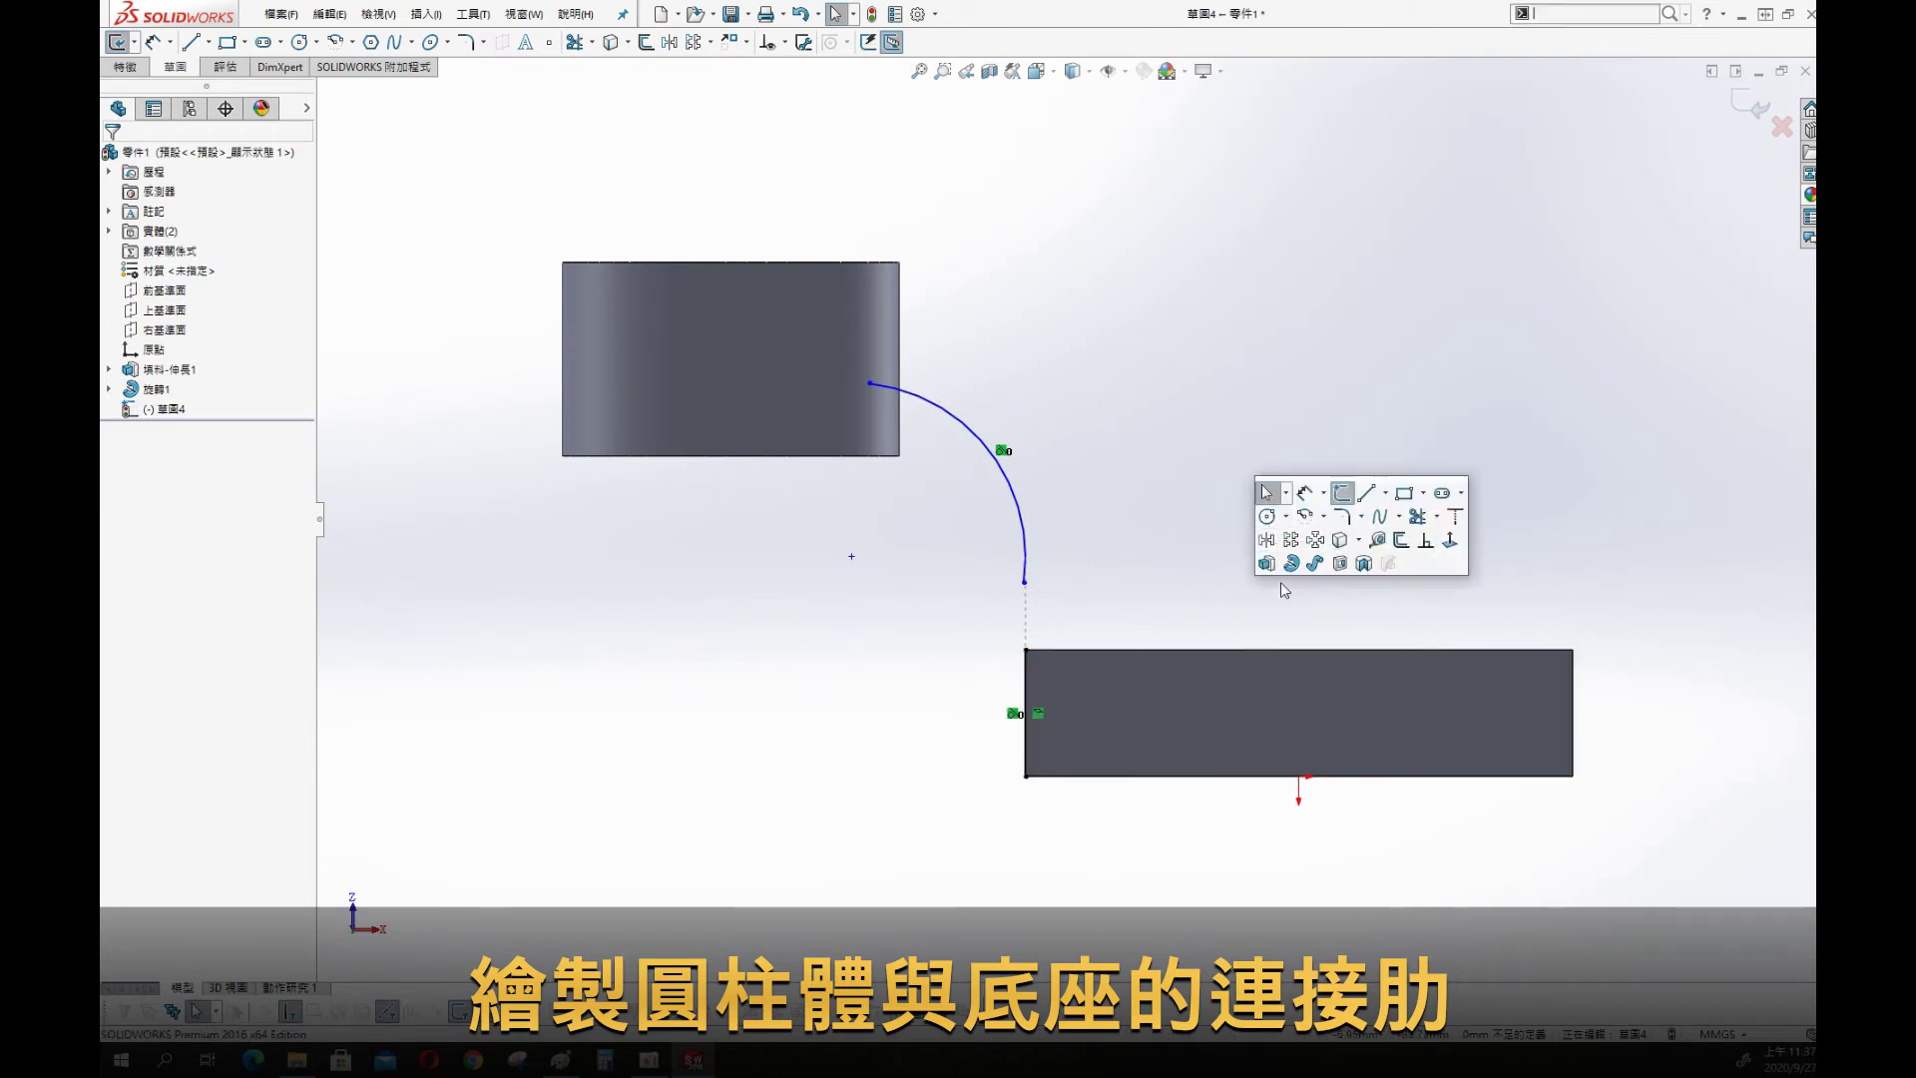
left_click(1392, 521)
key("alt+c")
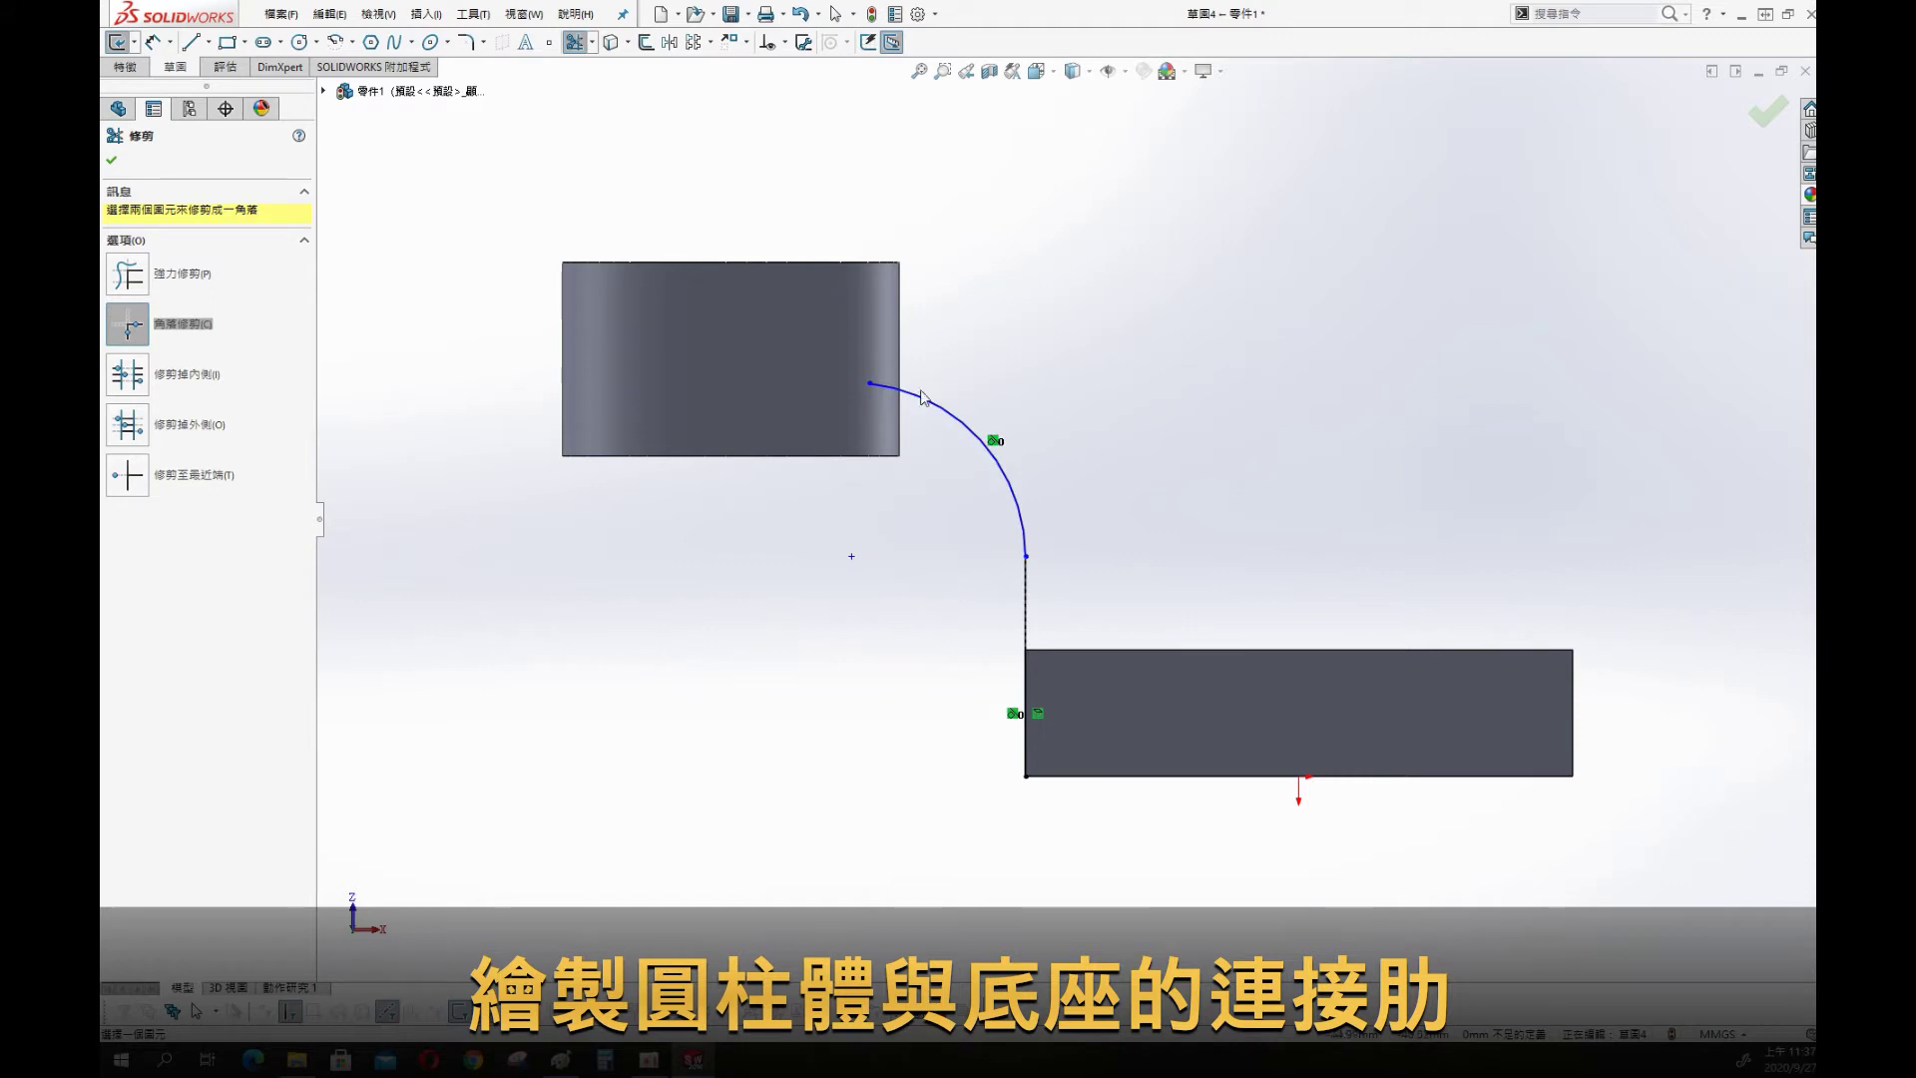
Dimension the arc centre 12 mm above the base edge and the inner arc R15
key("s")
left_click(880, 506)
left_click(851, 556)
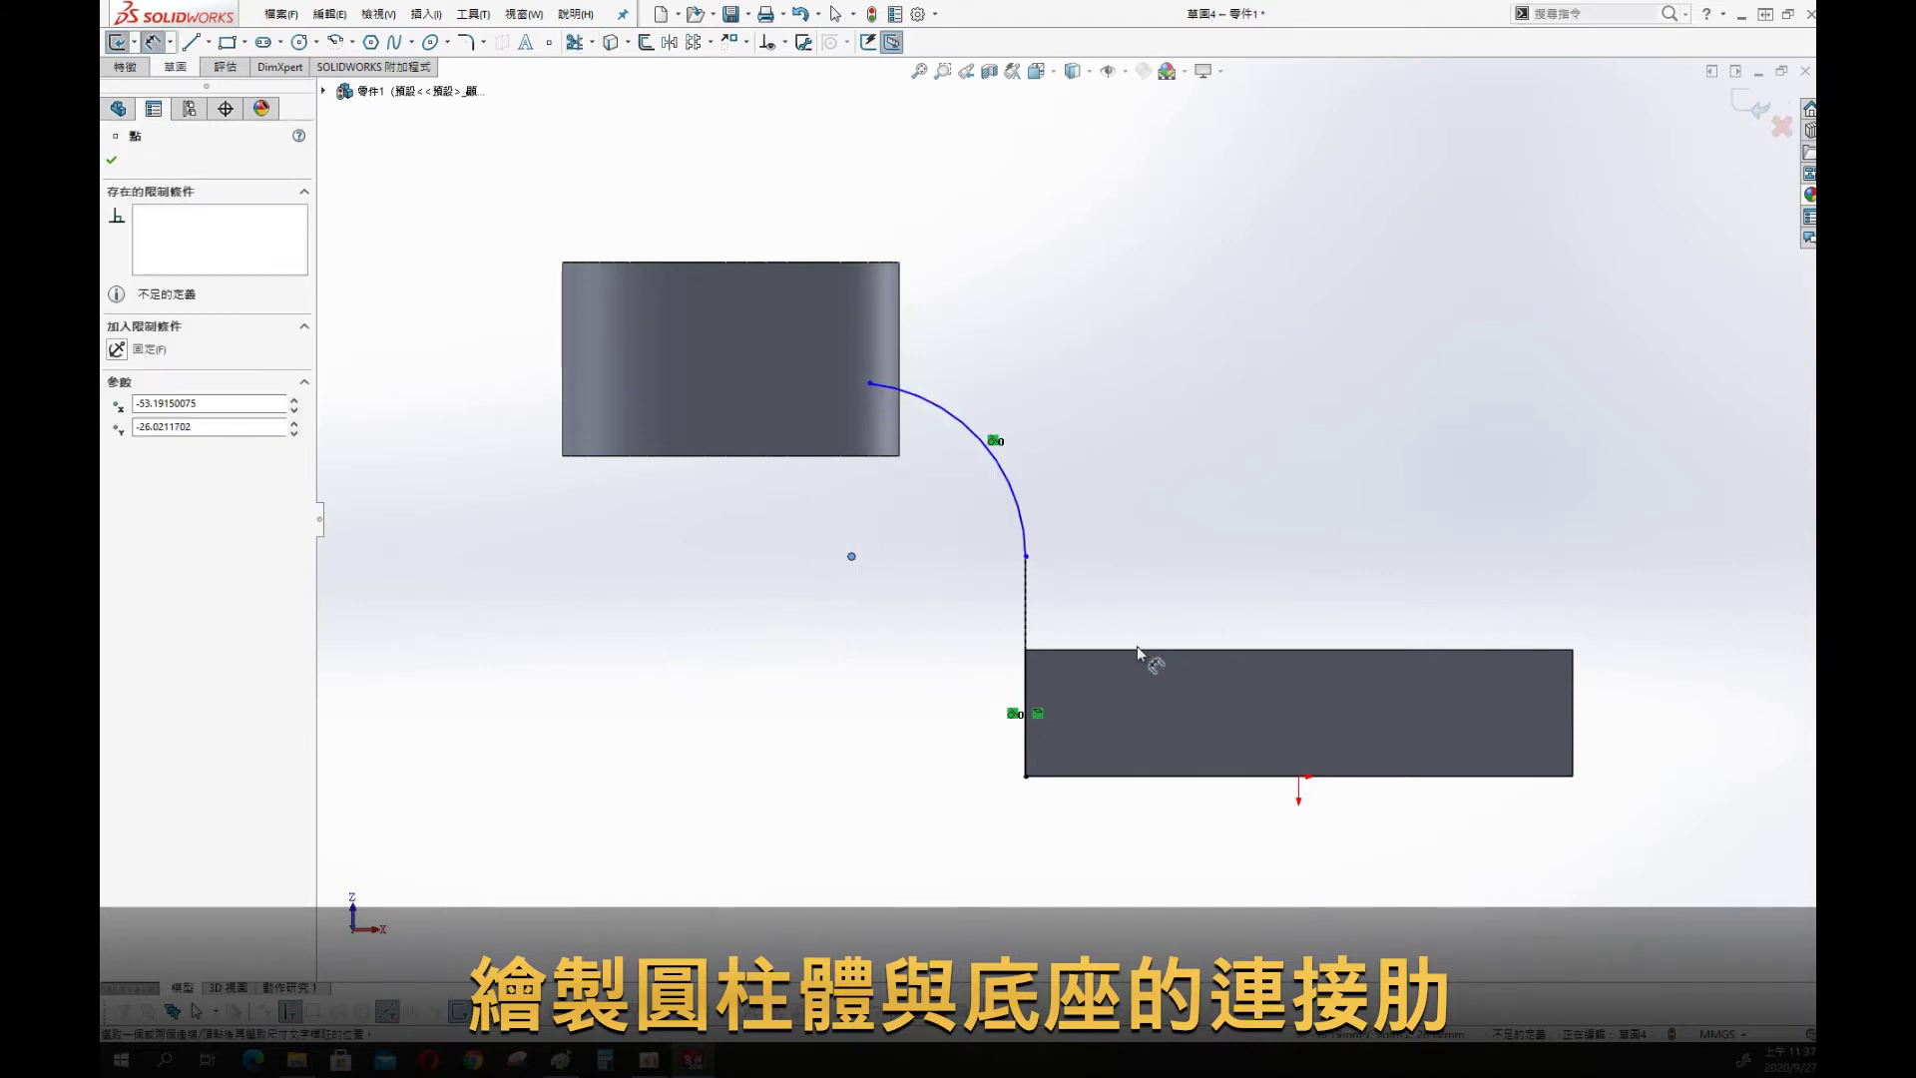
left_click(1143, 650)
left_click(904, 628)
type("12")
key("Return")
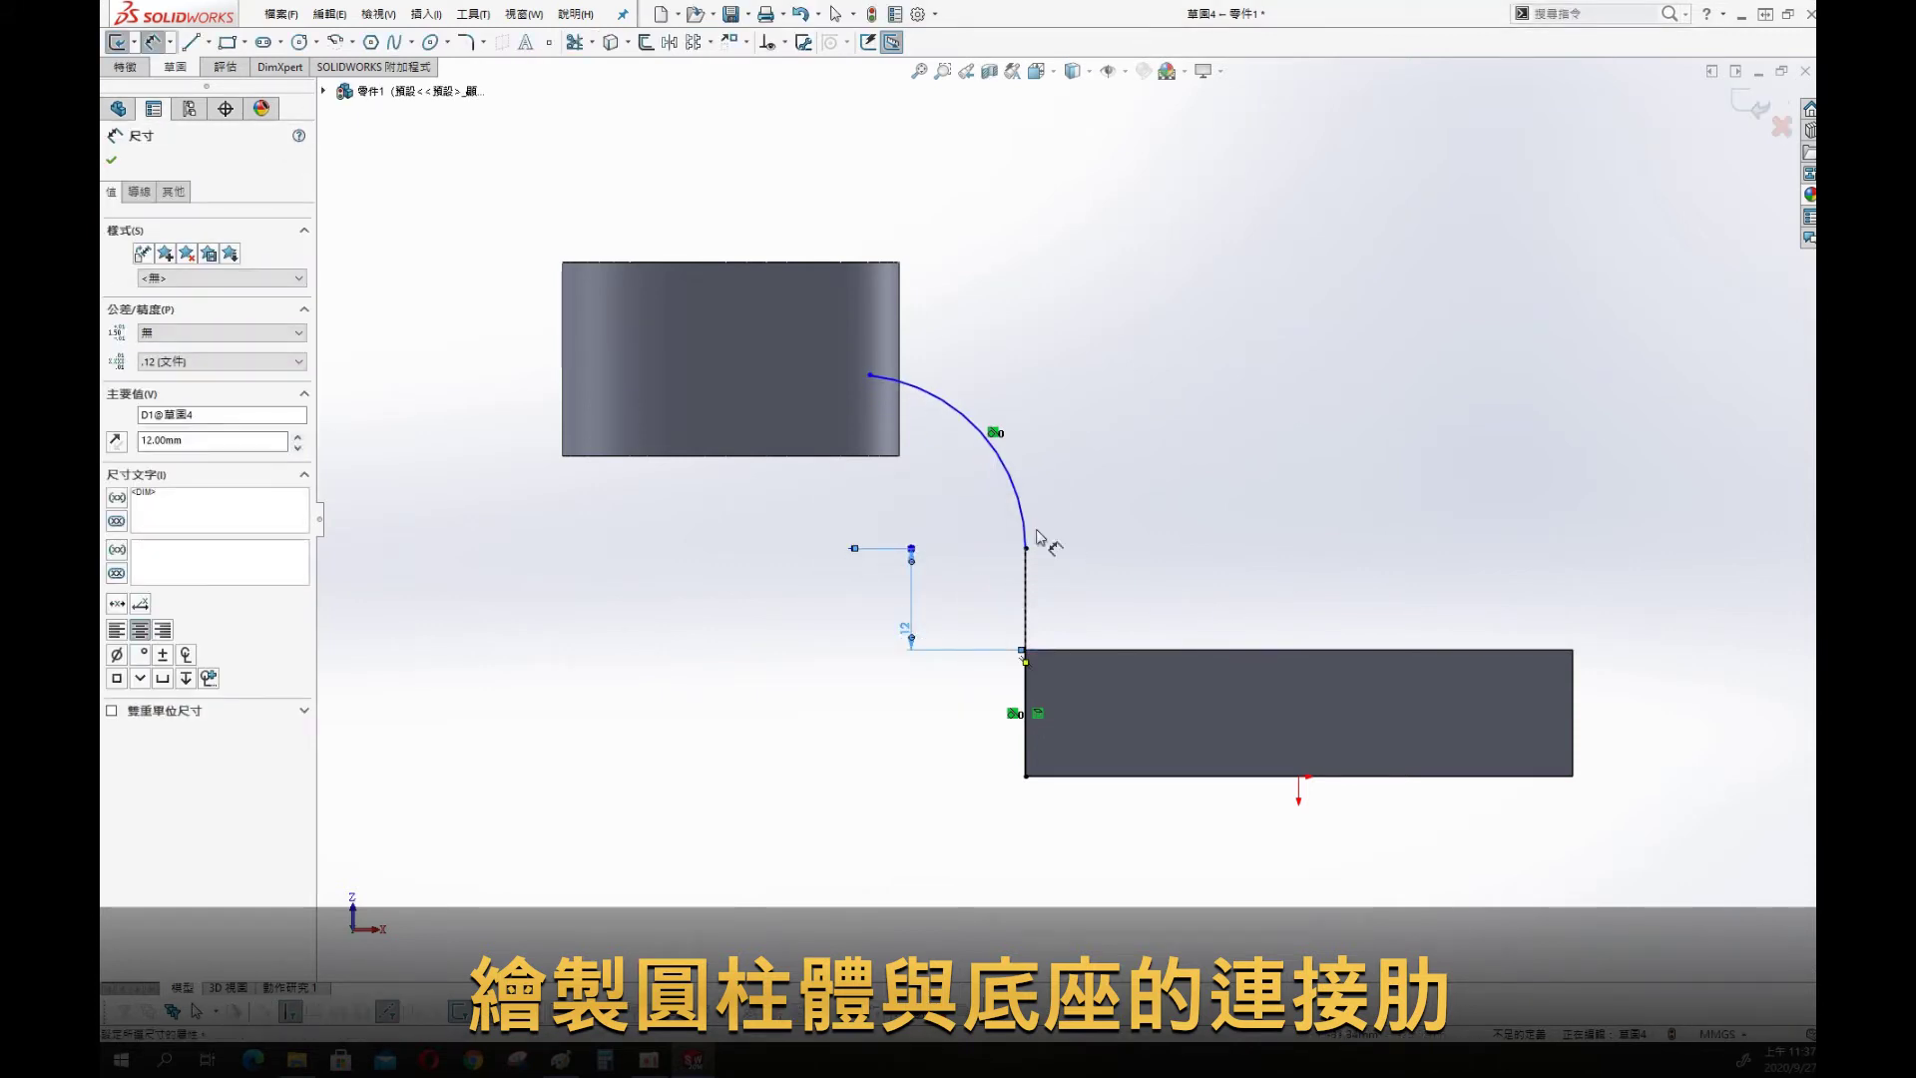
left_click(1026, 524)
left_click(1106, 439)
type("15")
key("Return")
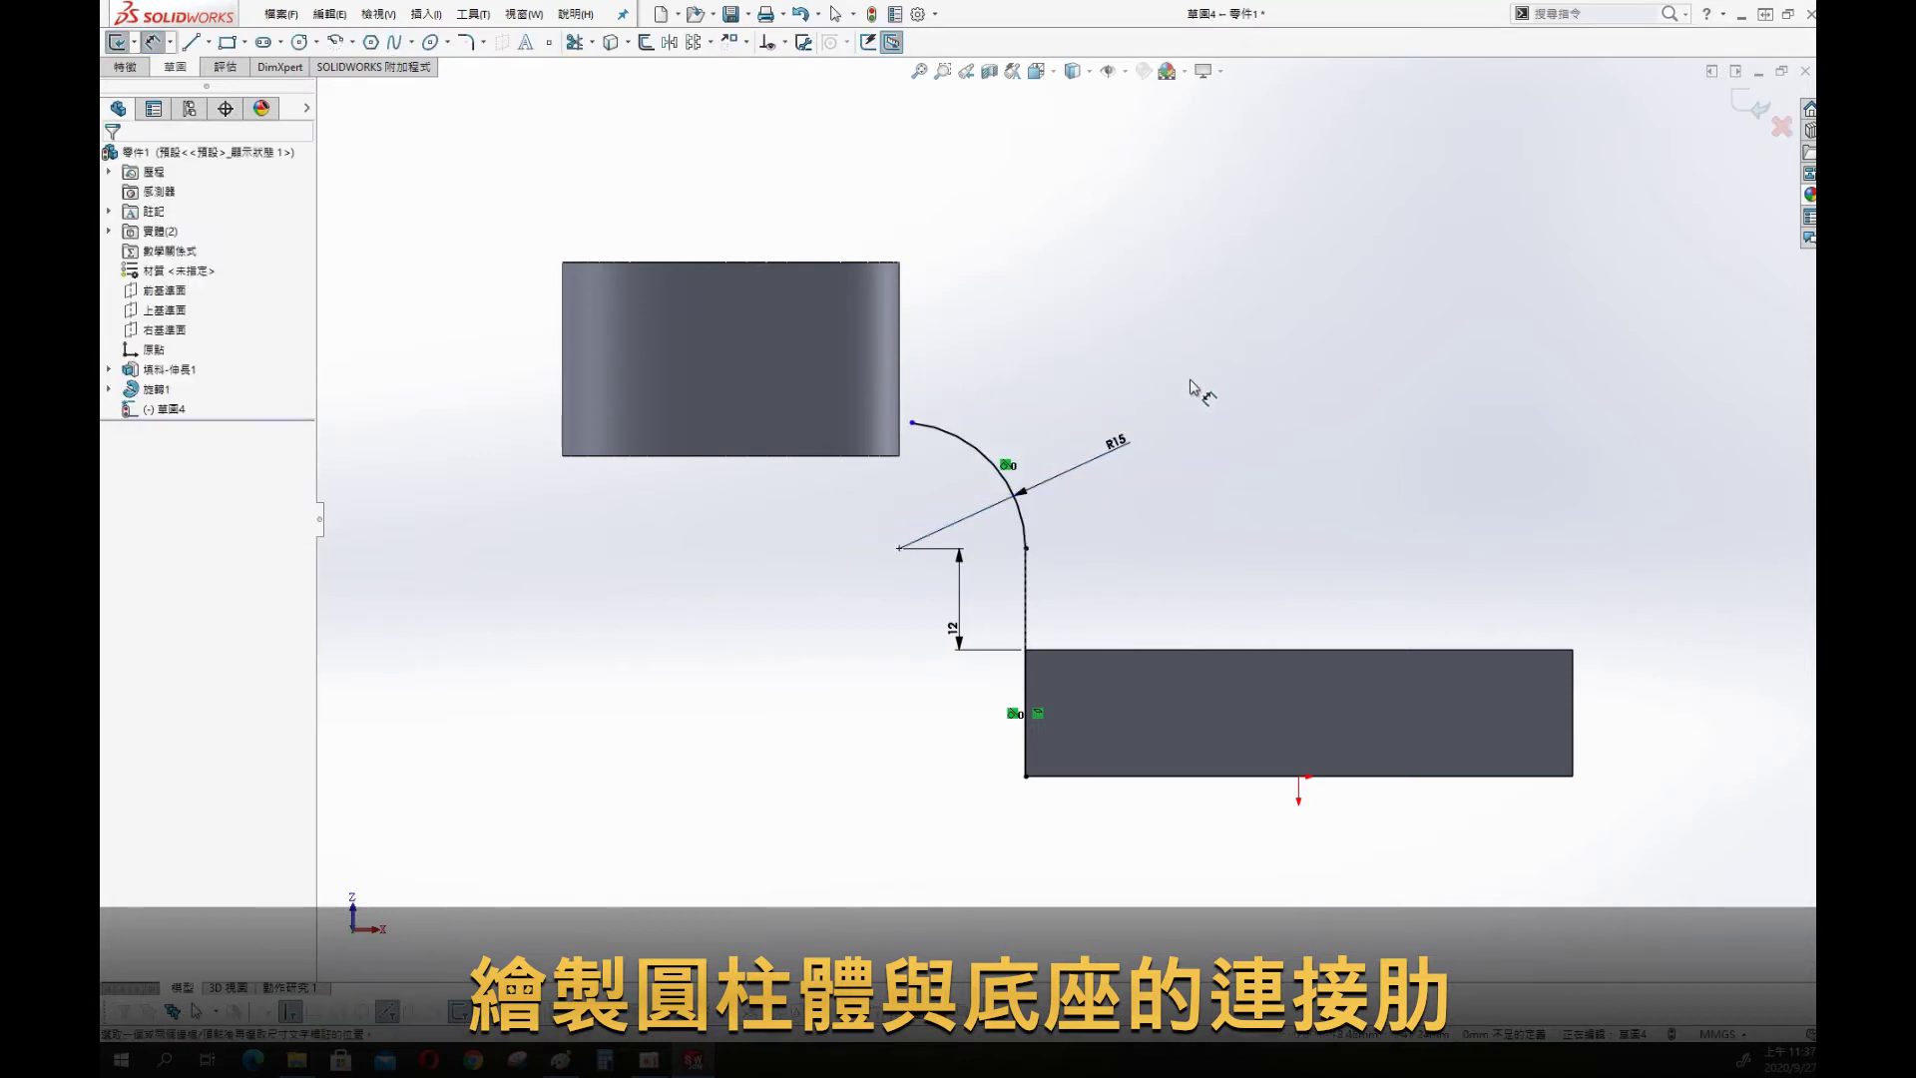
Draw a horizontal line from the arc's upper end into the cylinder, tangent to the arc
key("s")
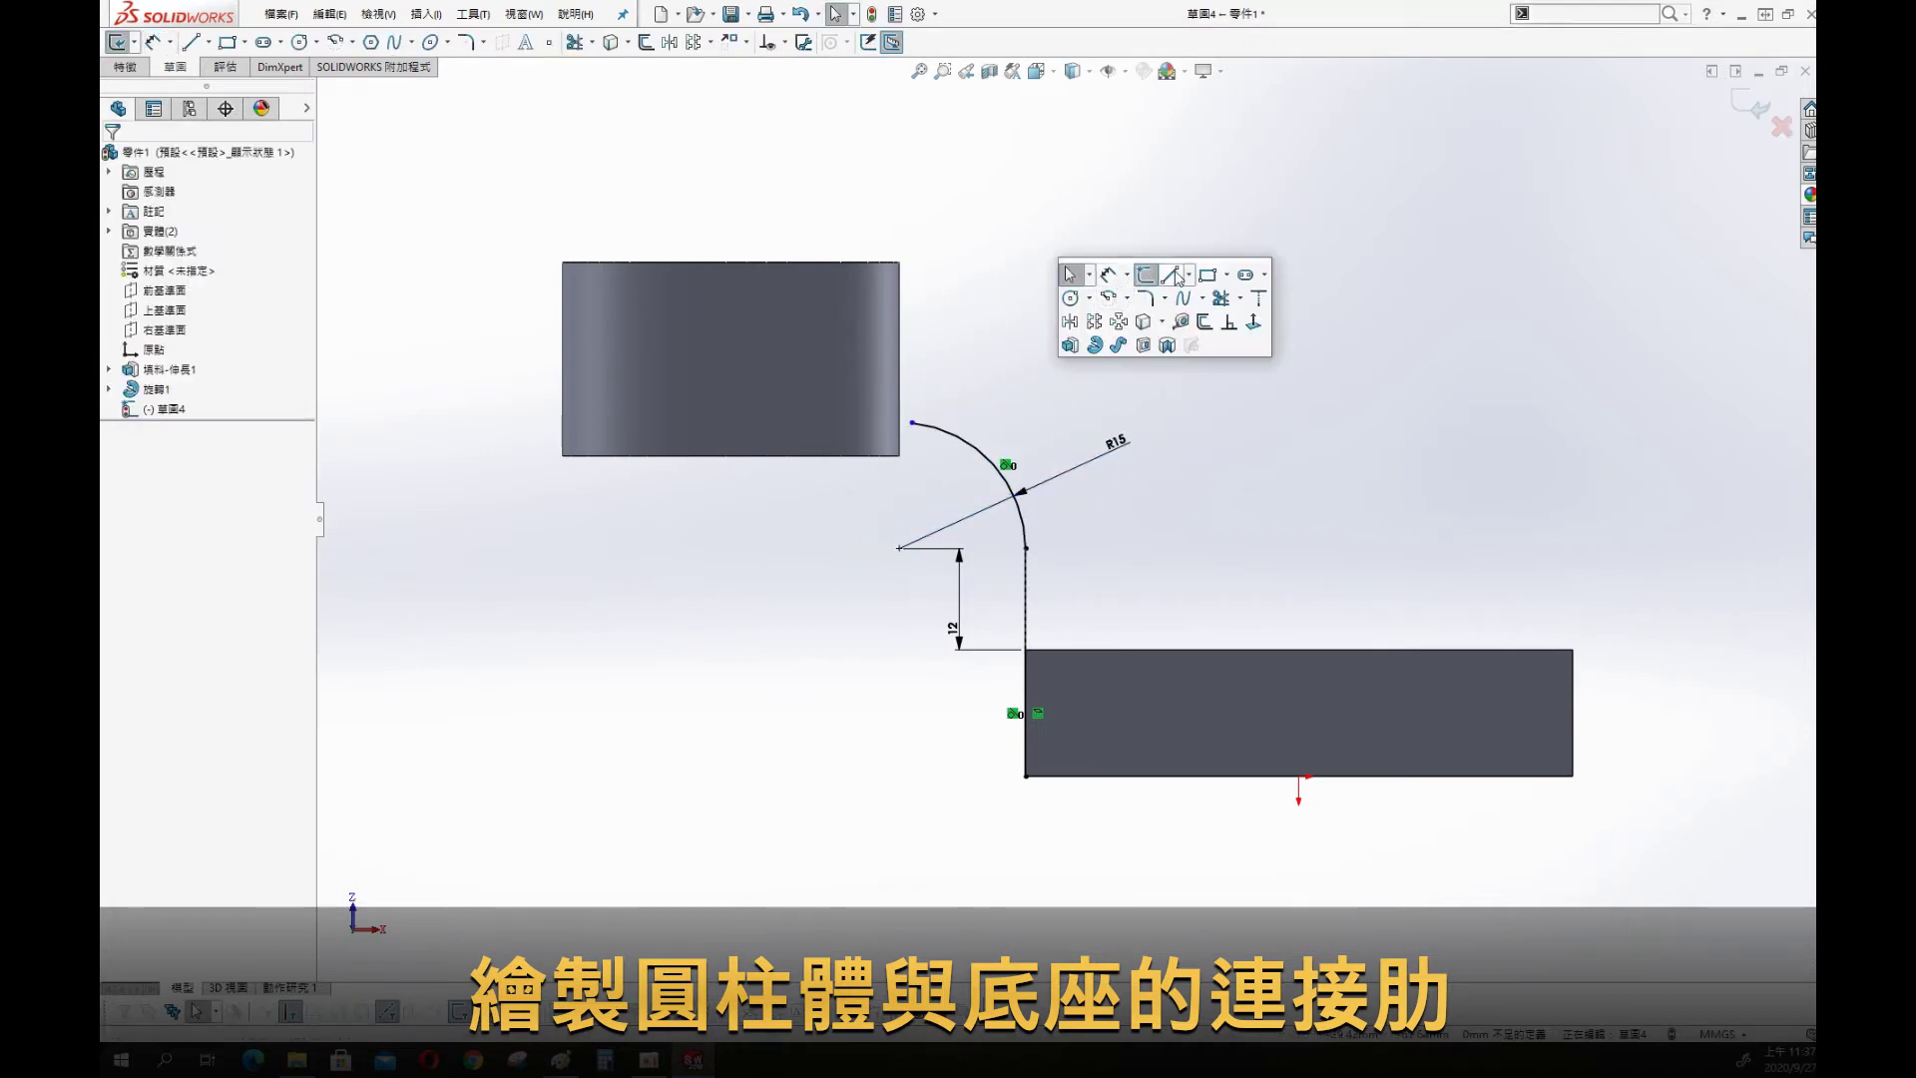
left_click(1171, 277)
left_click(913, 422)
left_click(707, 421)
key("Escape")
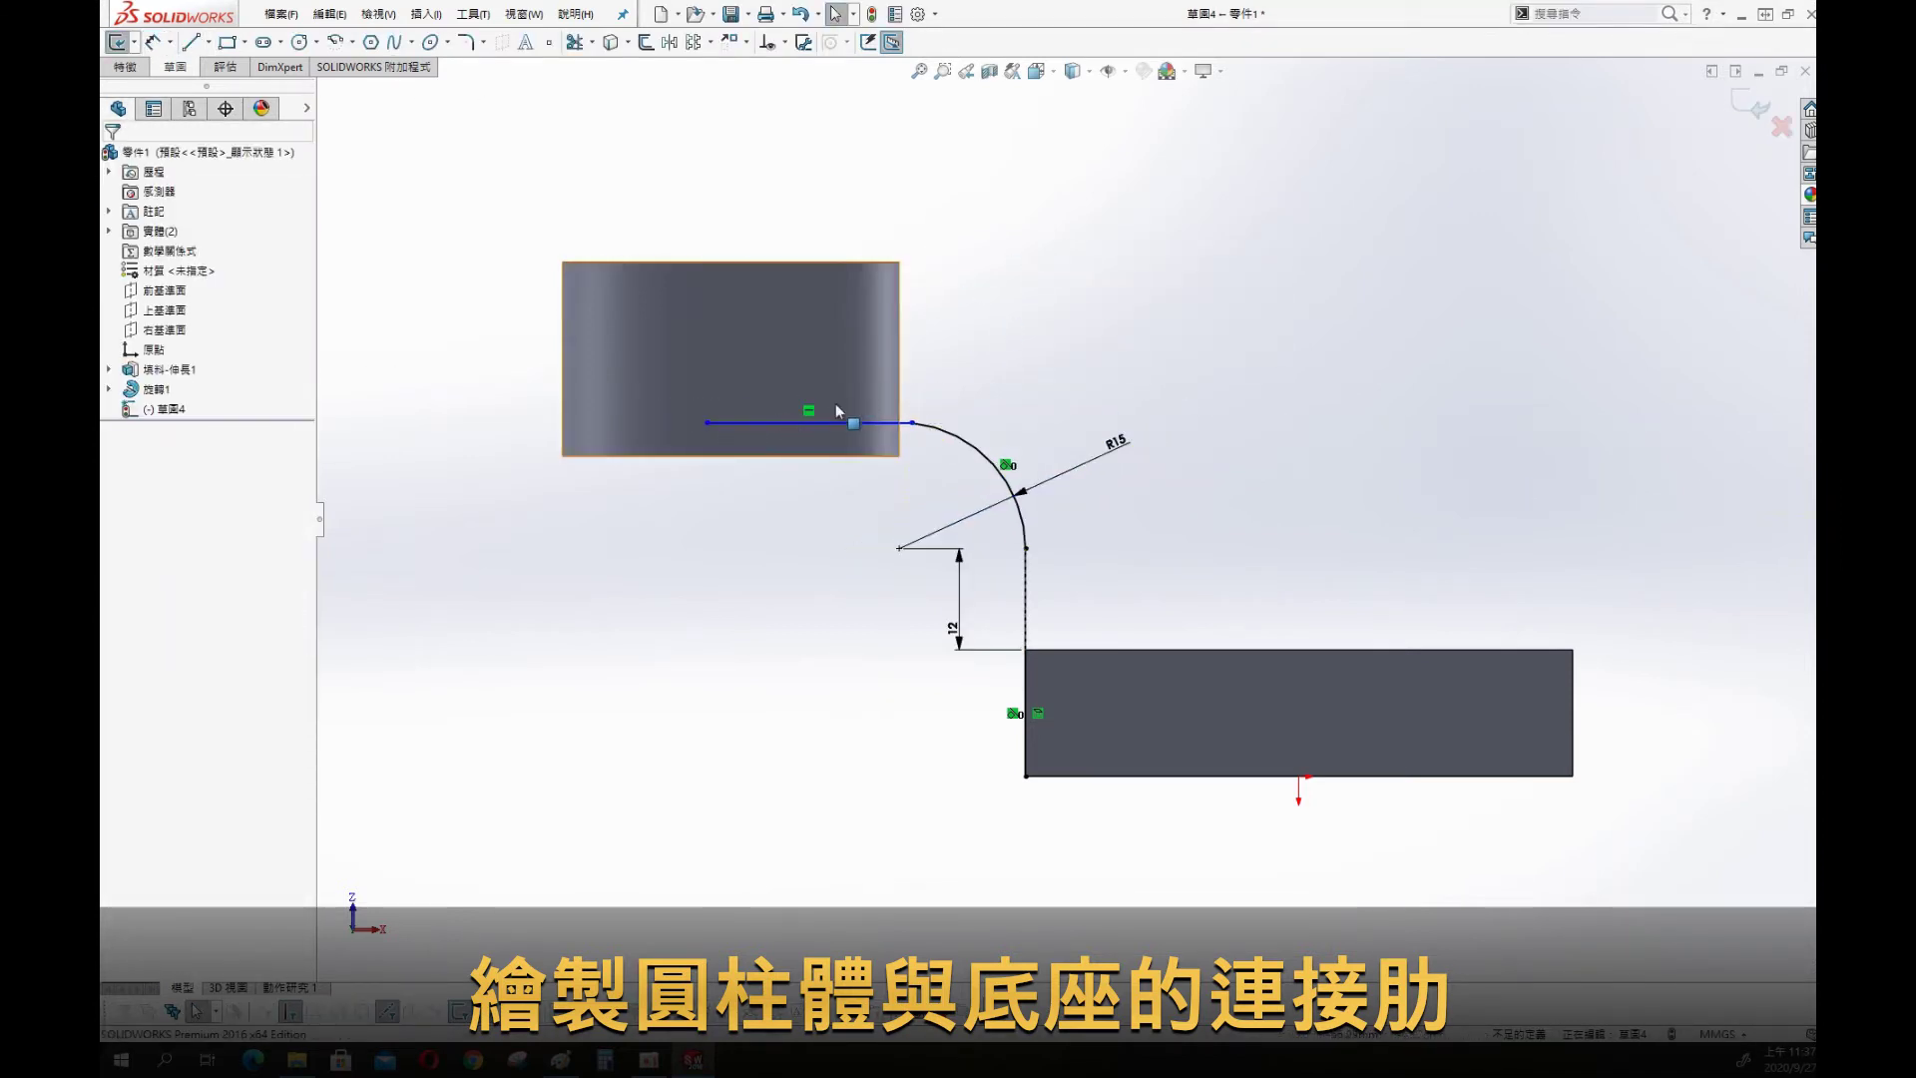
key("s")
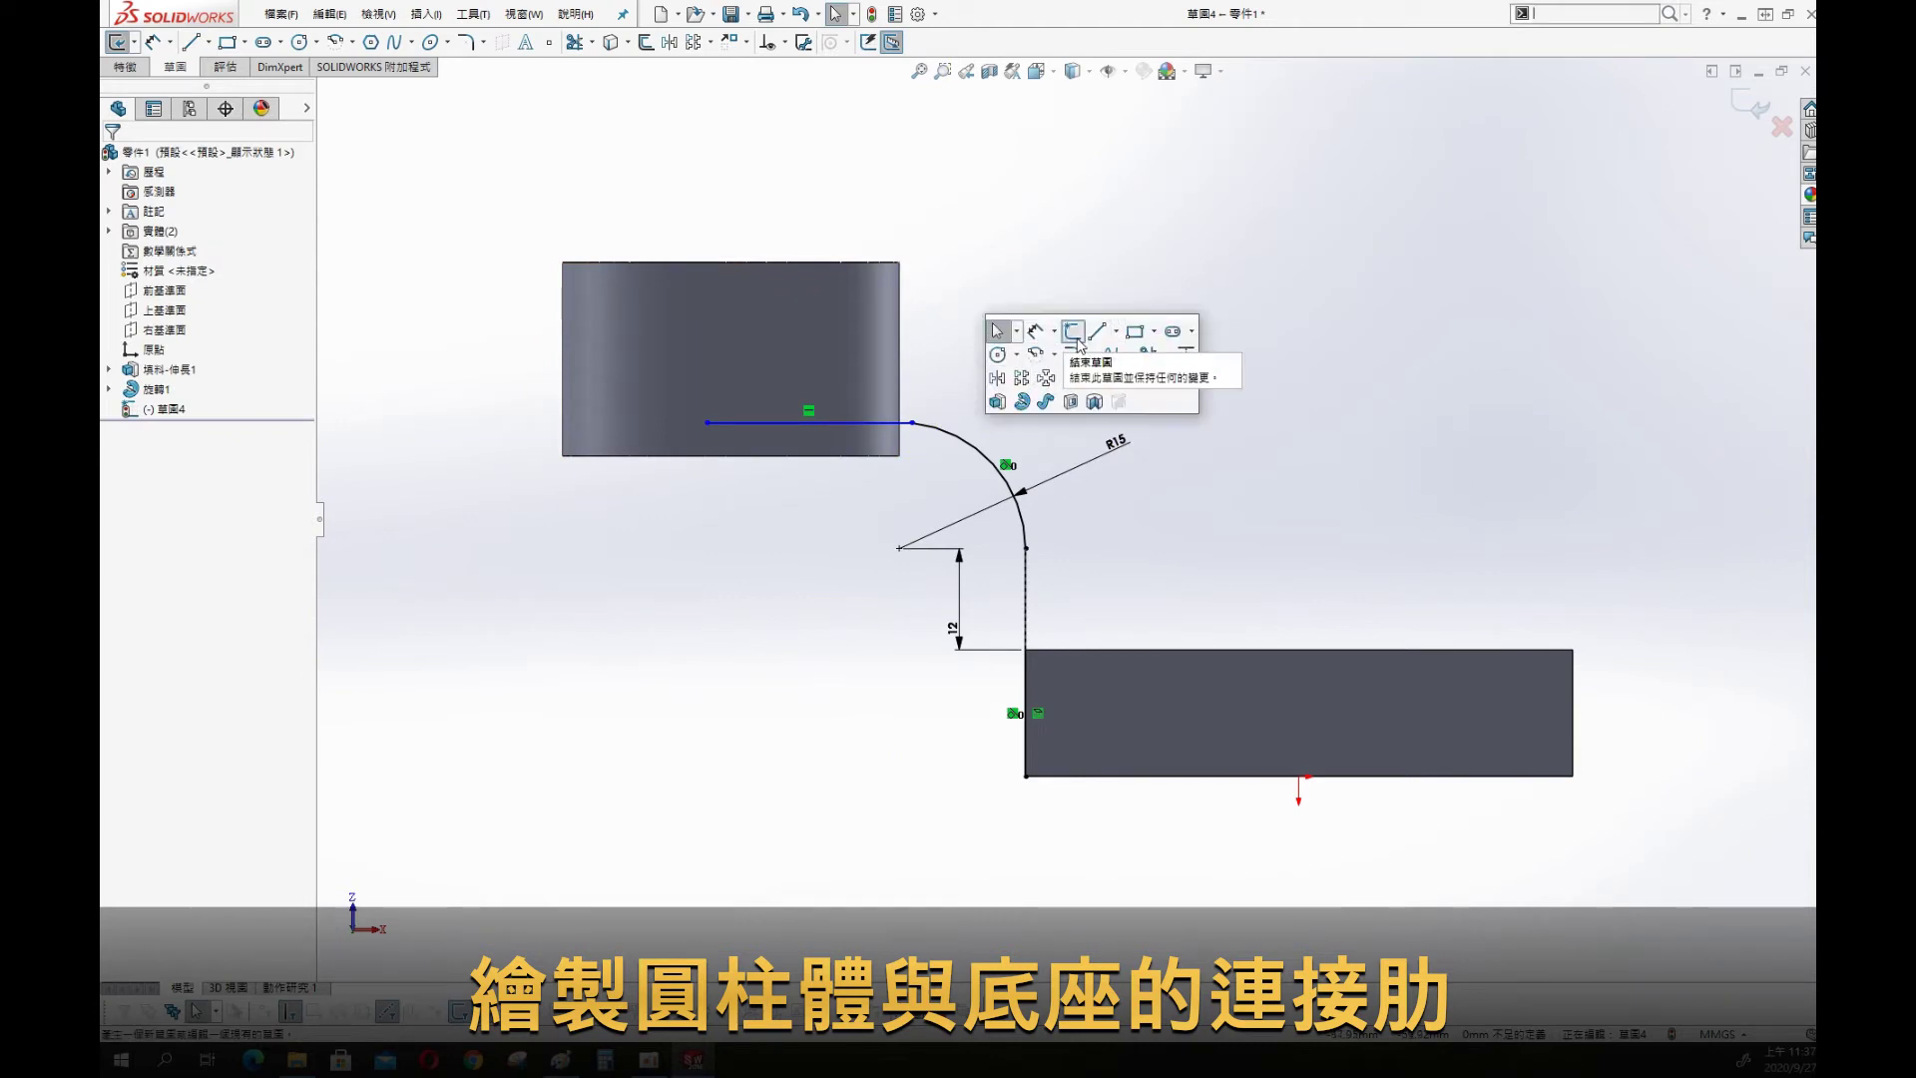
left_click(1039, 335)
left_click(882, 433)
left_click(990, 457, "ctrl")
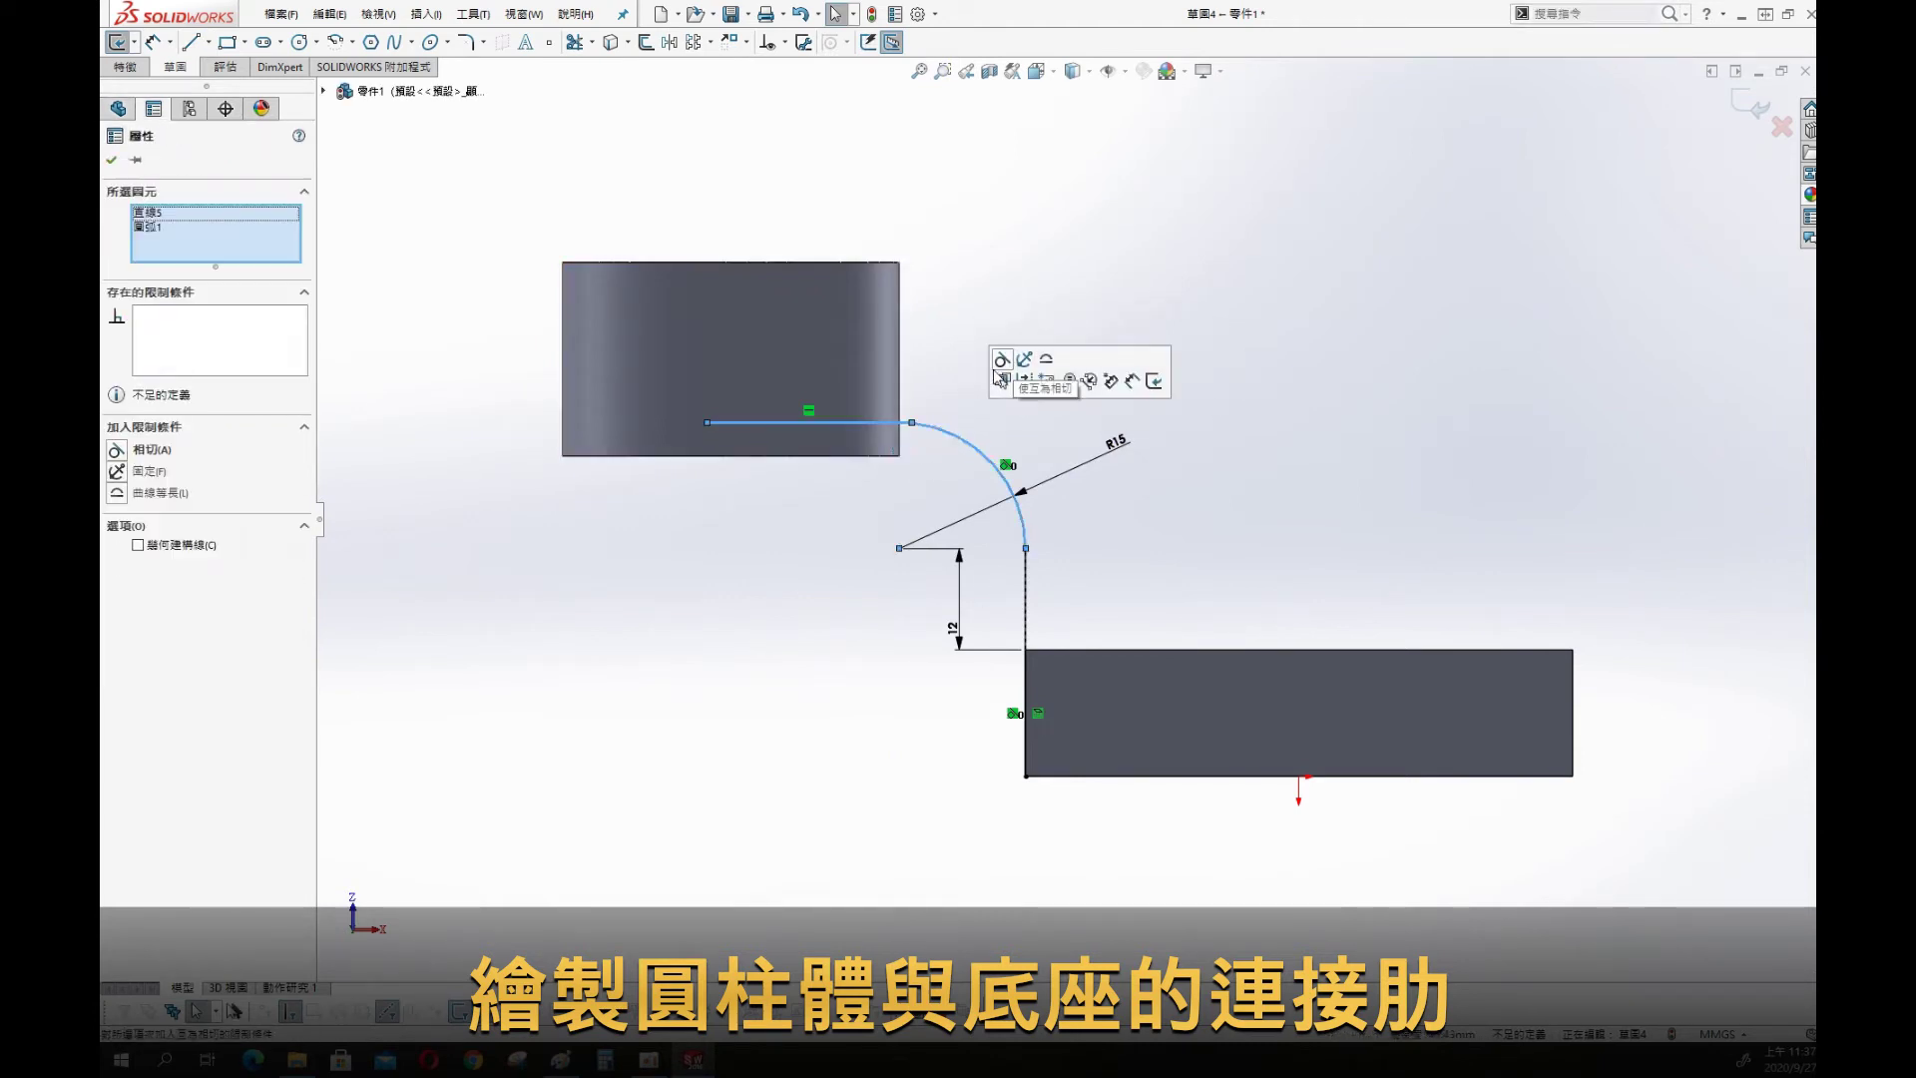
left_click(1008, 367)
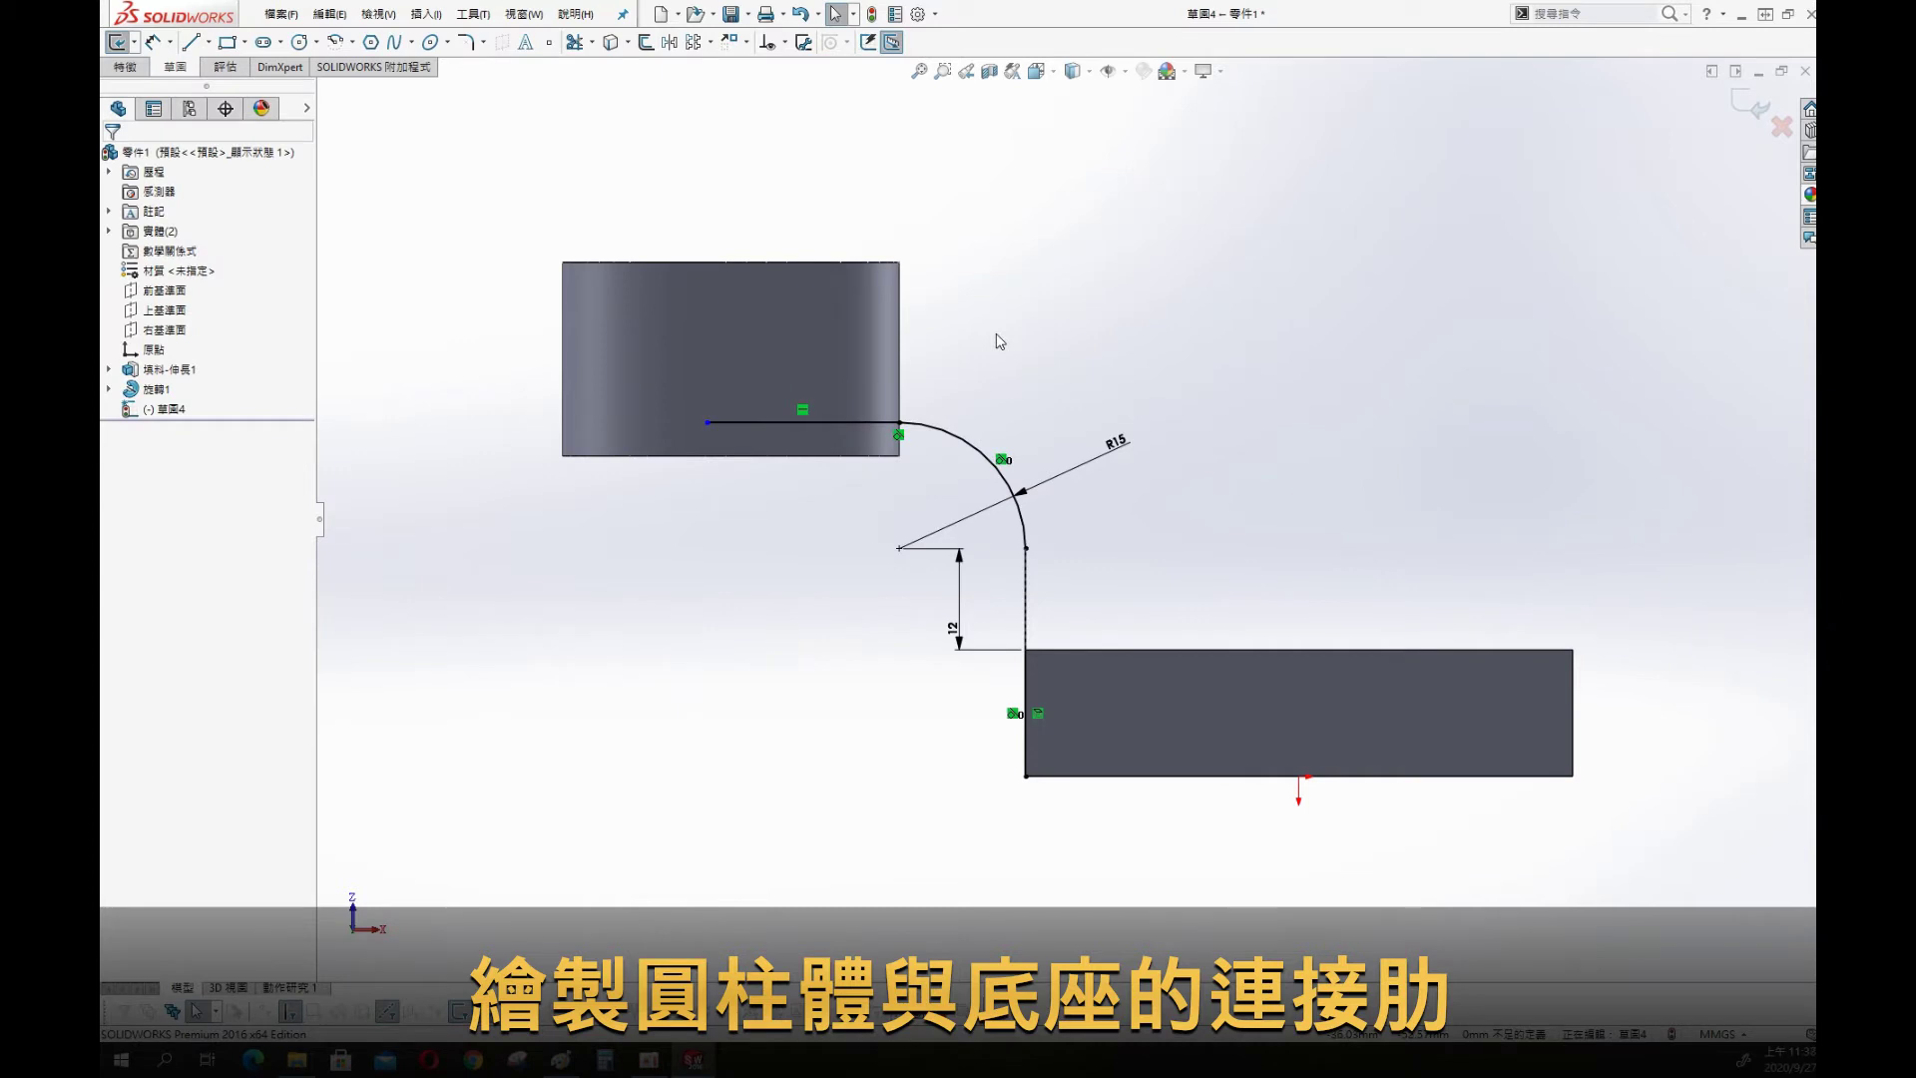
Add a vertical line at the line's left end, dimensioned 35 mm horizontally
key("s")
left_click(1044, 339)
left_click_drag(708, 422, 707, 313)
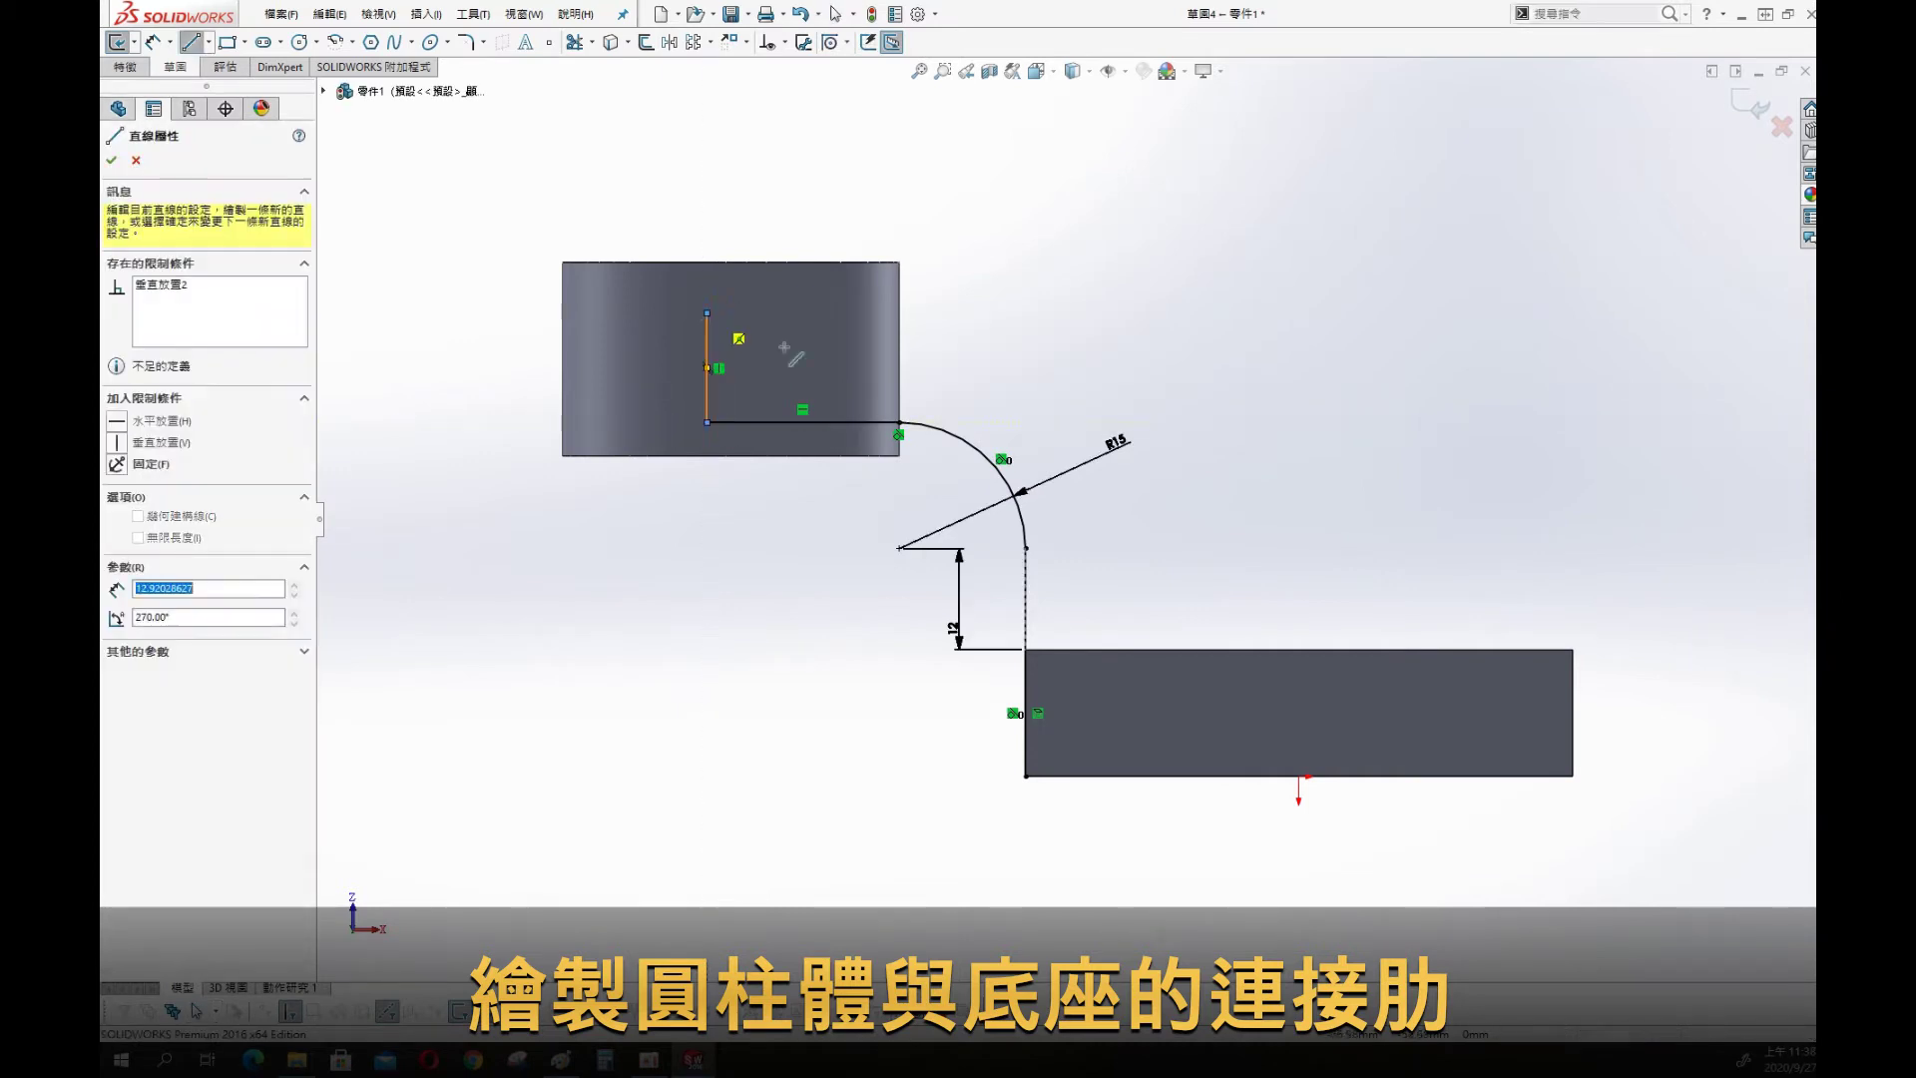
key("s")
left_click(990, 295)
left_click(1025, 705)
left_click(708, 369)
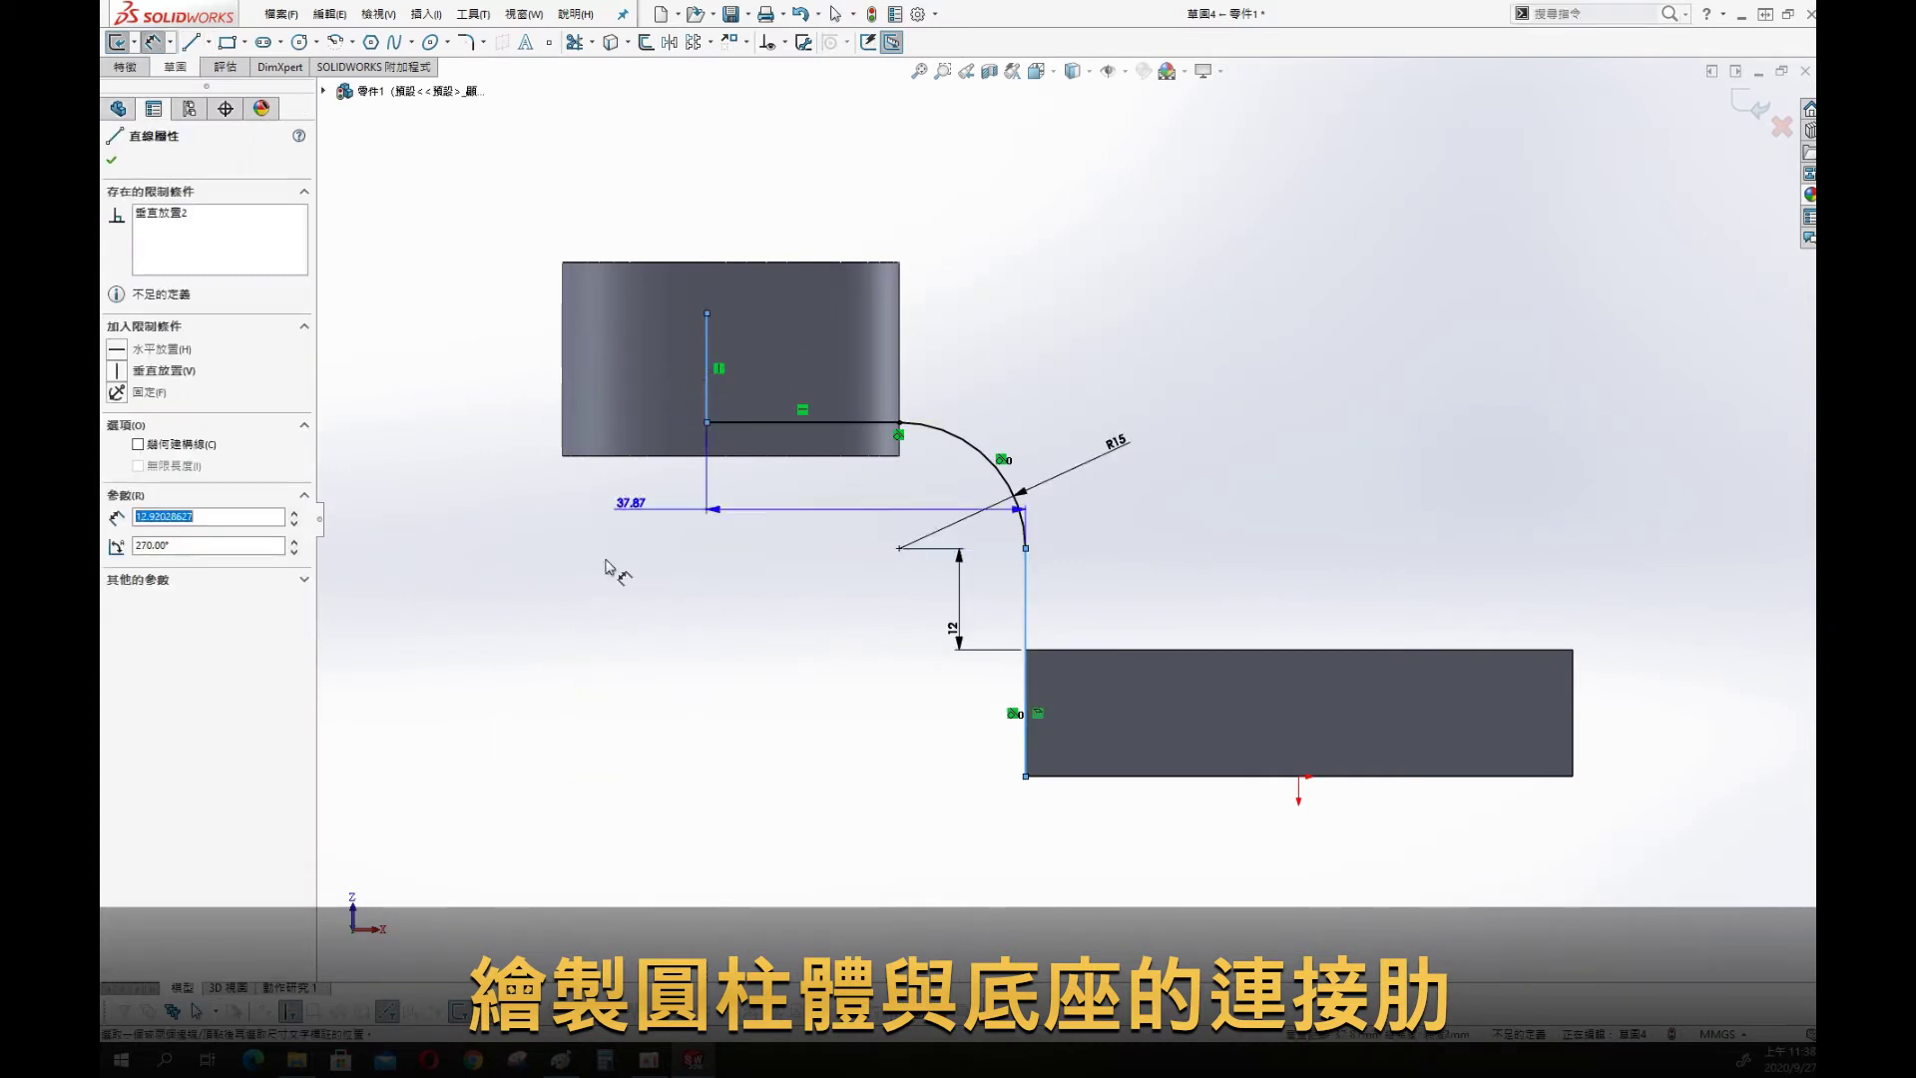
left_click(649, 551)
type("35")
key("Return")
key("Escape")
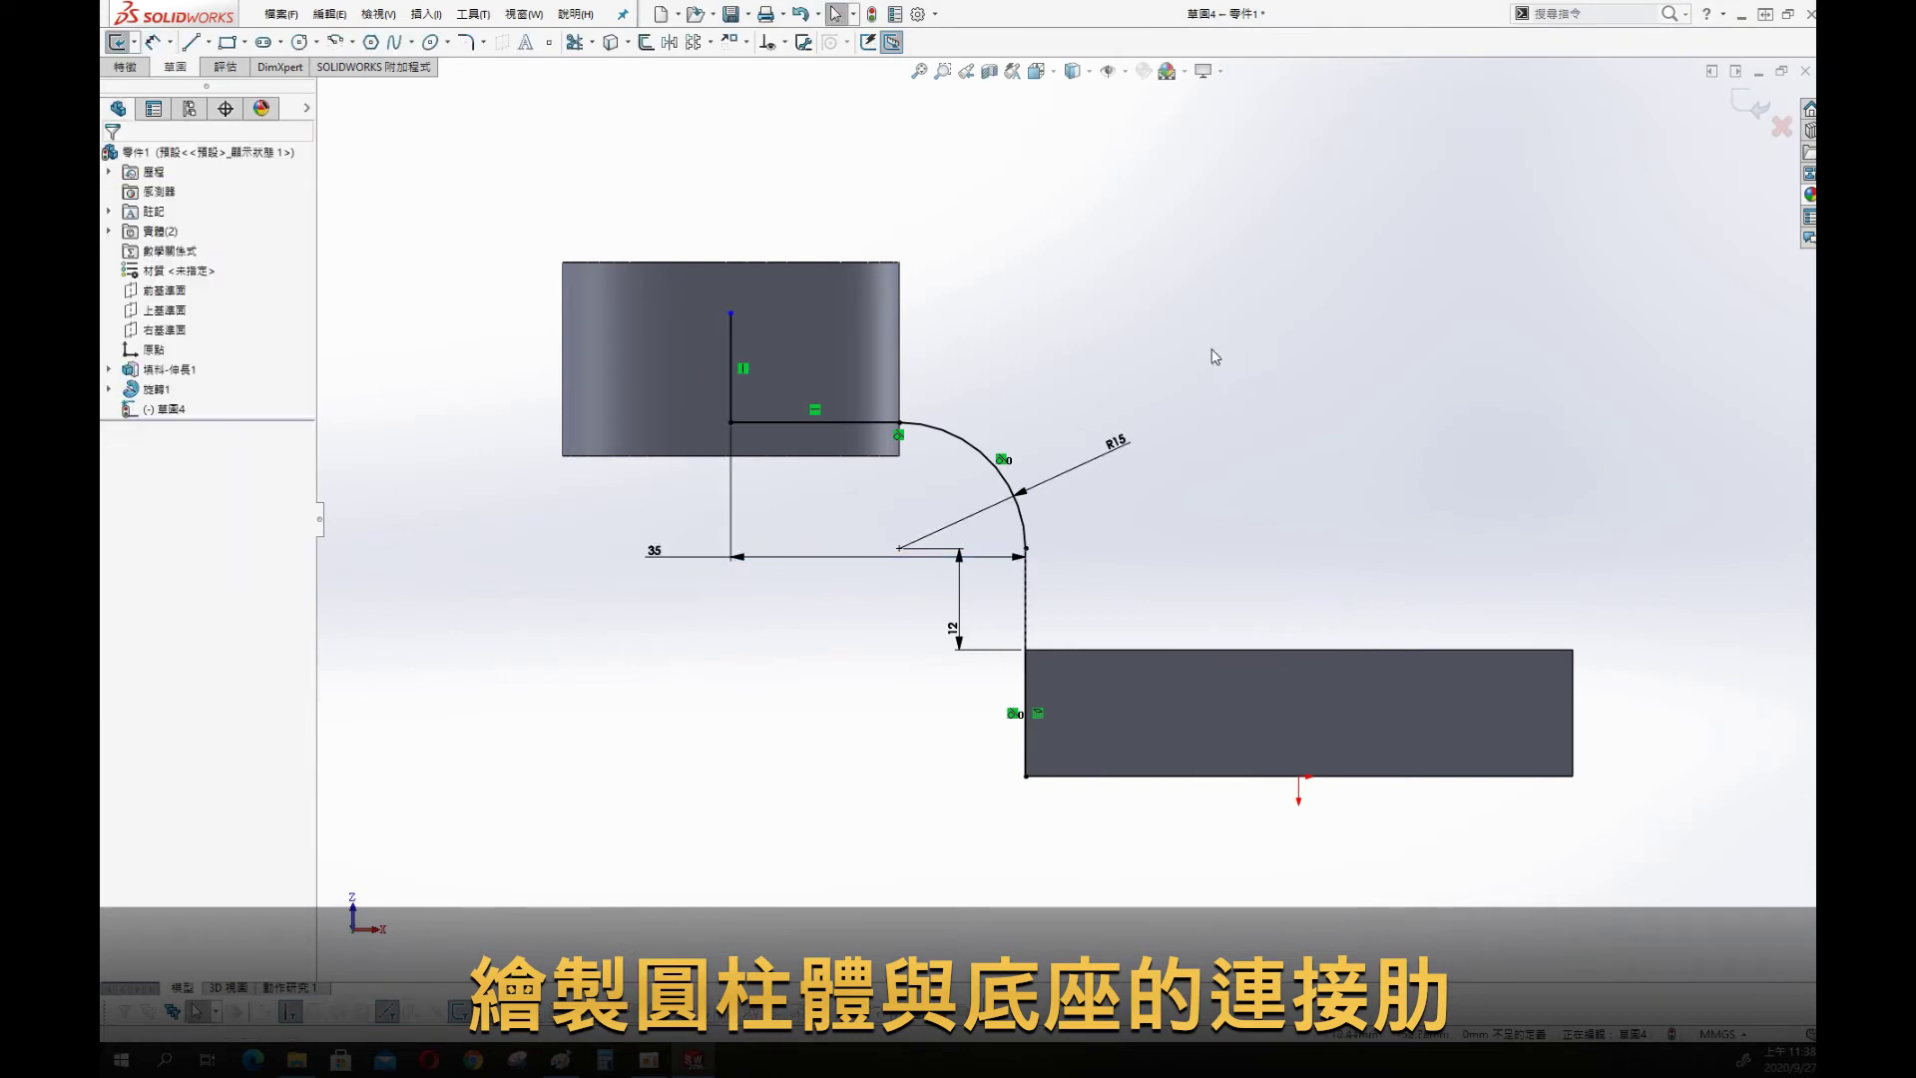
Draw a concentric outer arc and dimension it R28
key("s")
left_click(1181, 367)
left_click(900, 548)
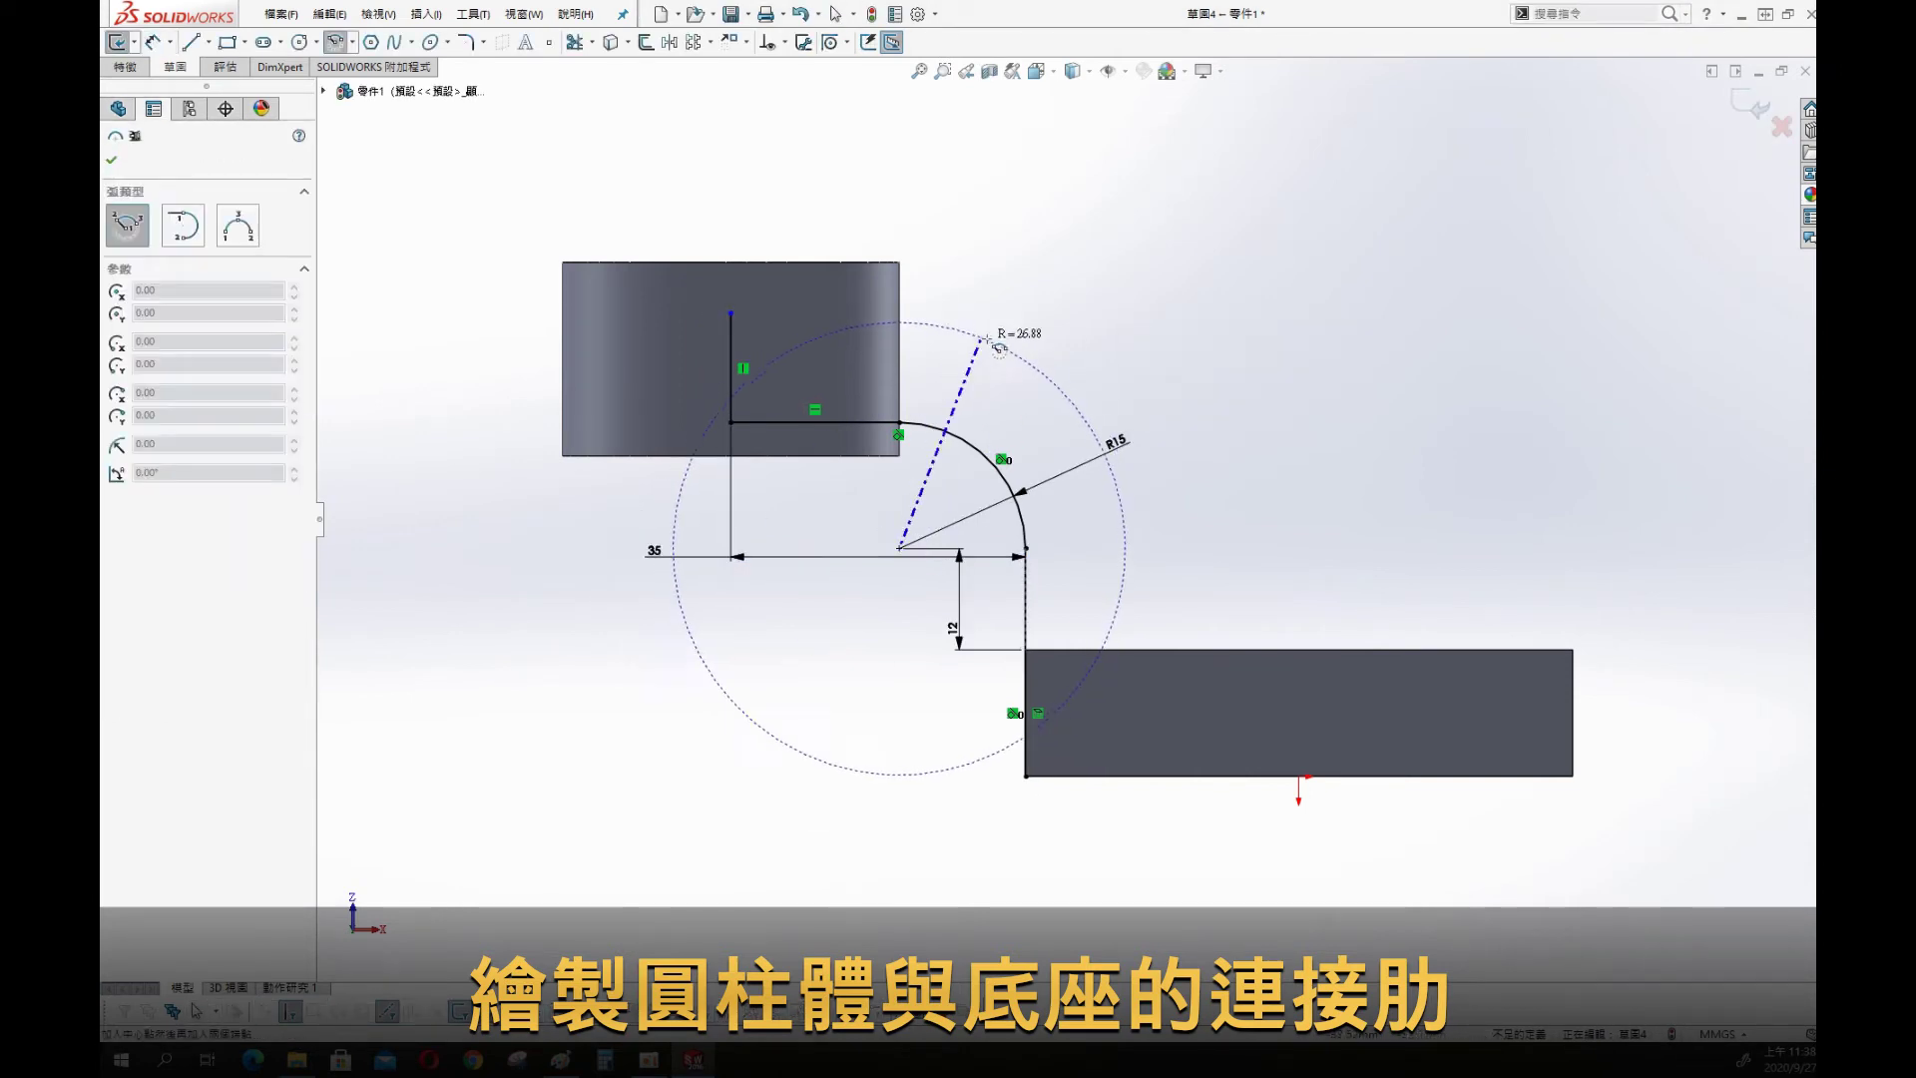
left_click(935, 283)
left_click(1157, 482)
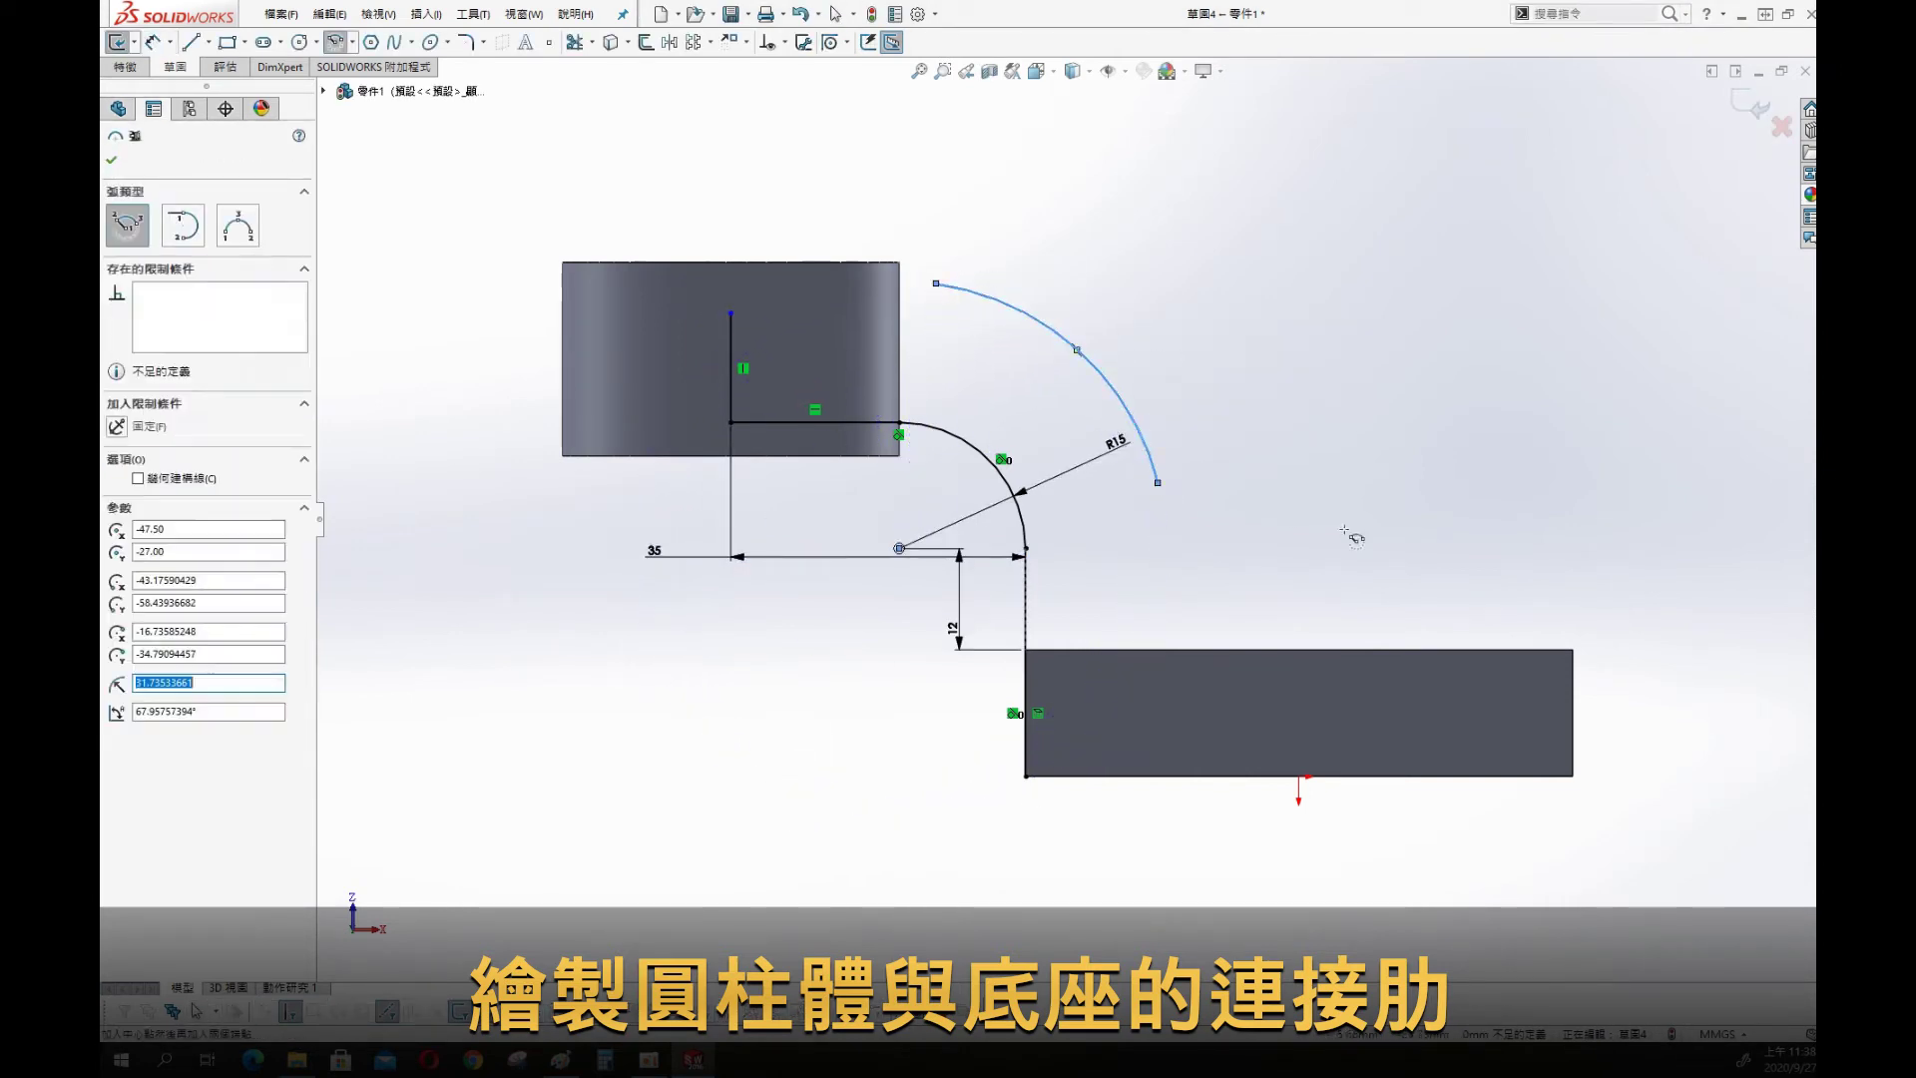
key("Escape")
key("s")
left_click(1297, 339)
left_click(1110, 377)
left_click(1176, 338)
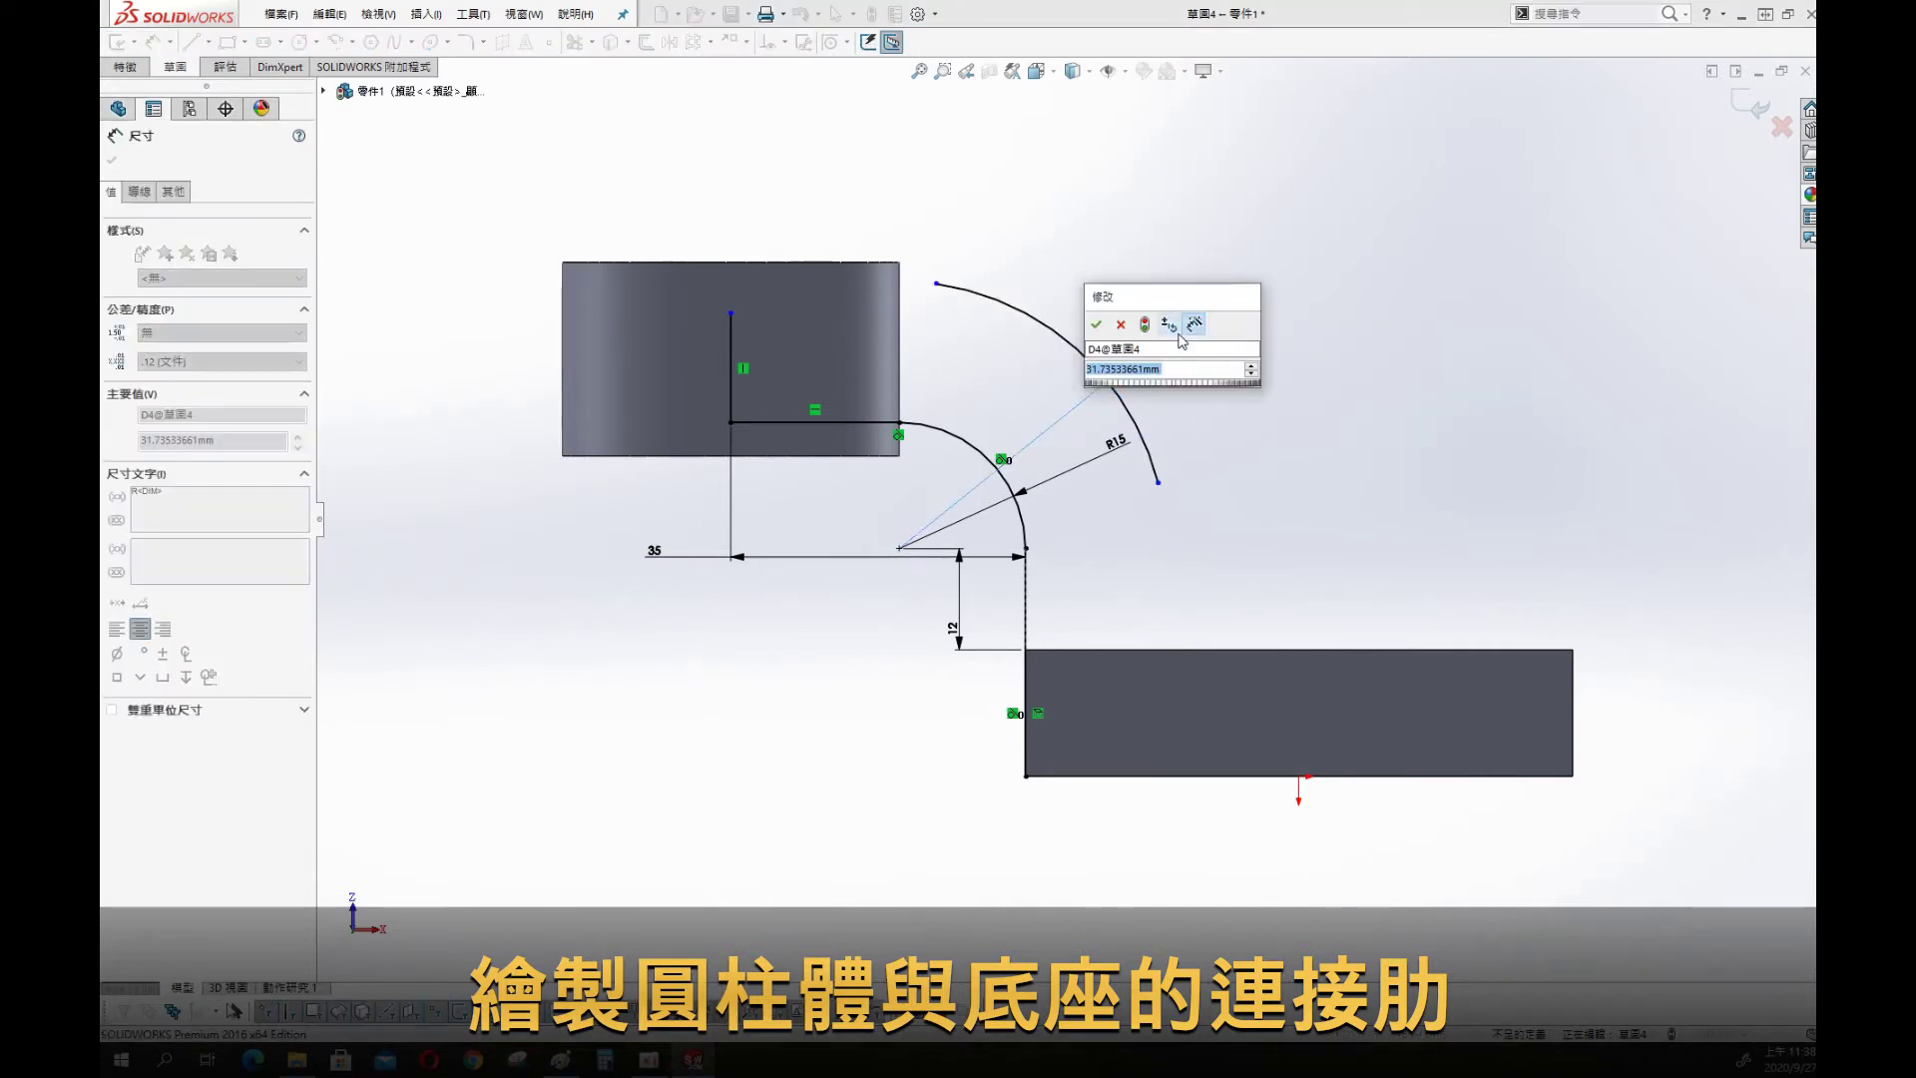
type("28")
key("Return")
key("Escape")
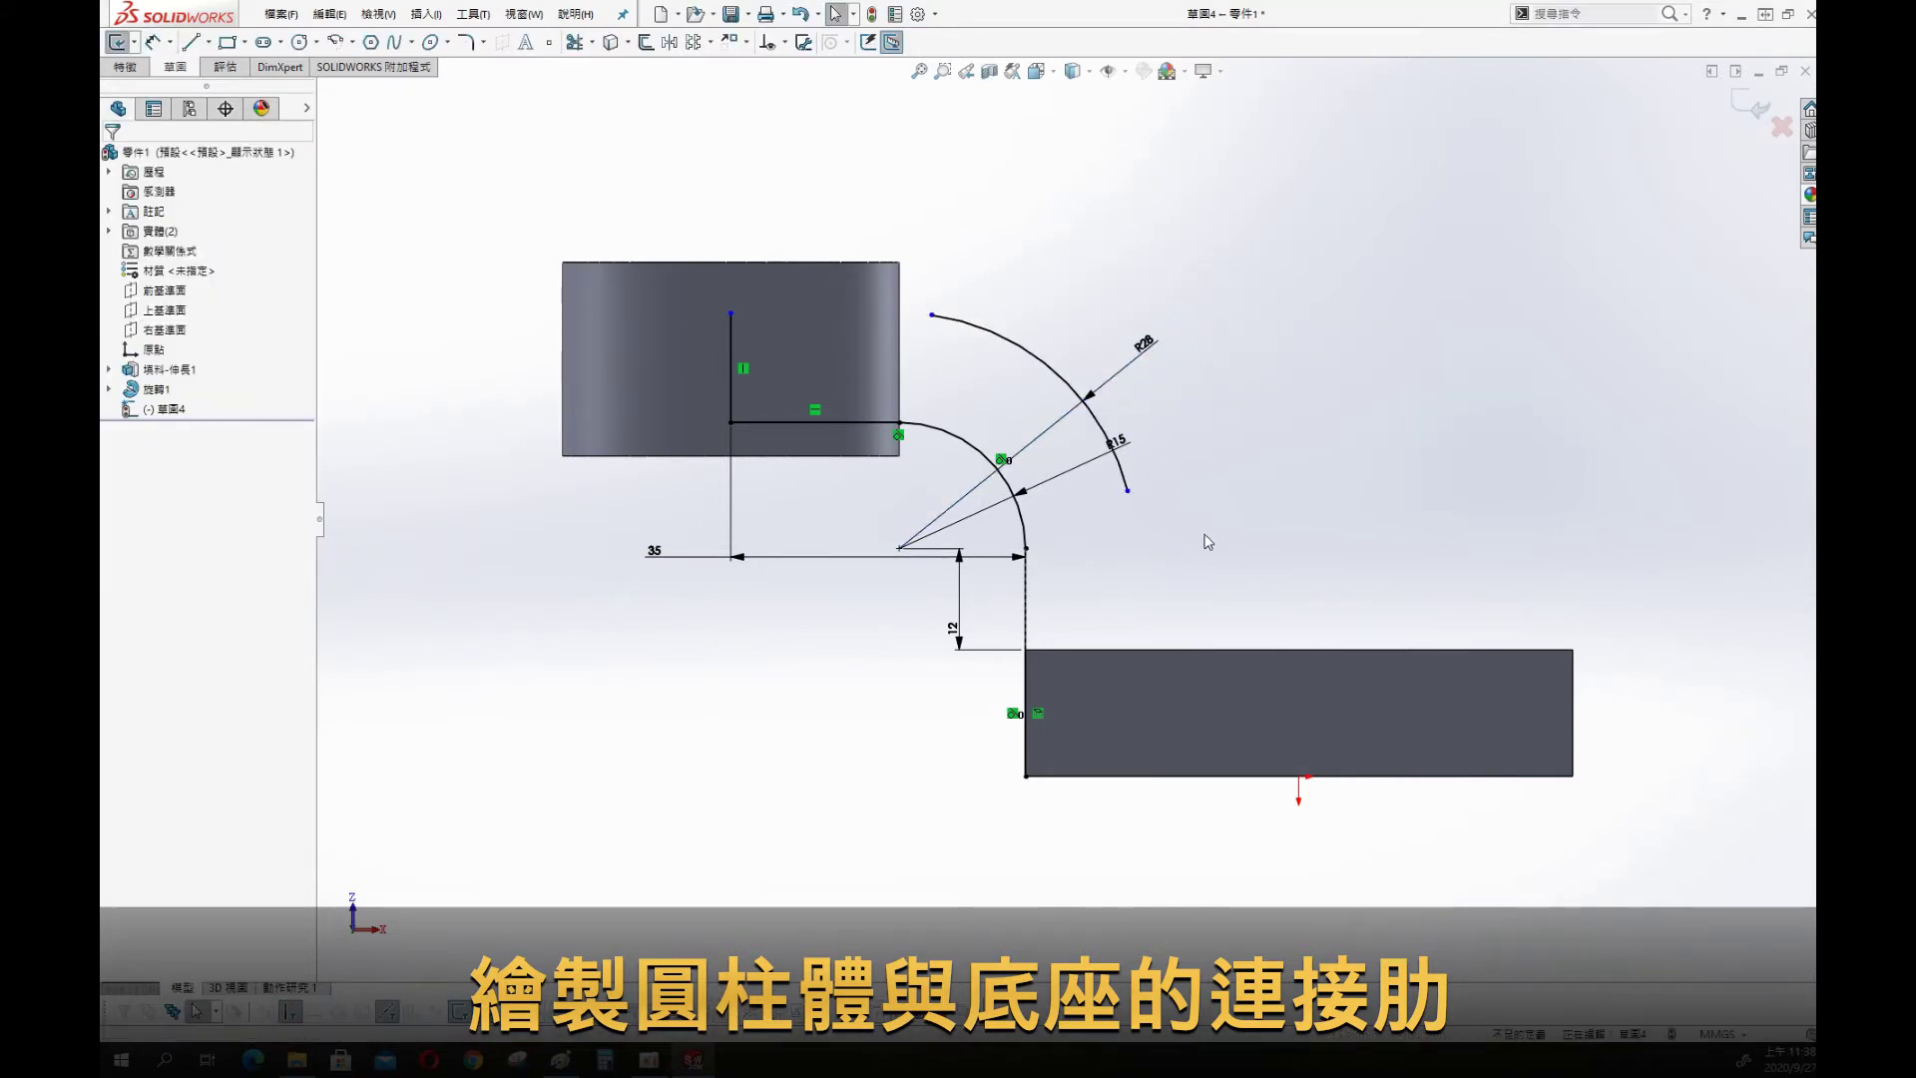
Draw lines from the outer arc's ends down to the base edge and across the top
key("s")
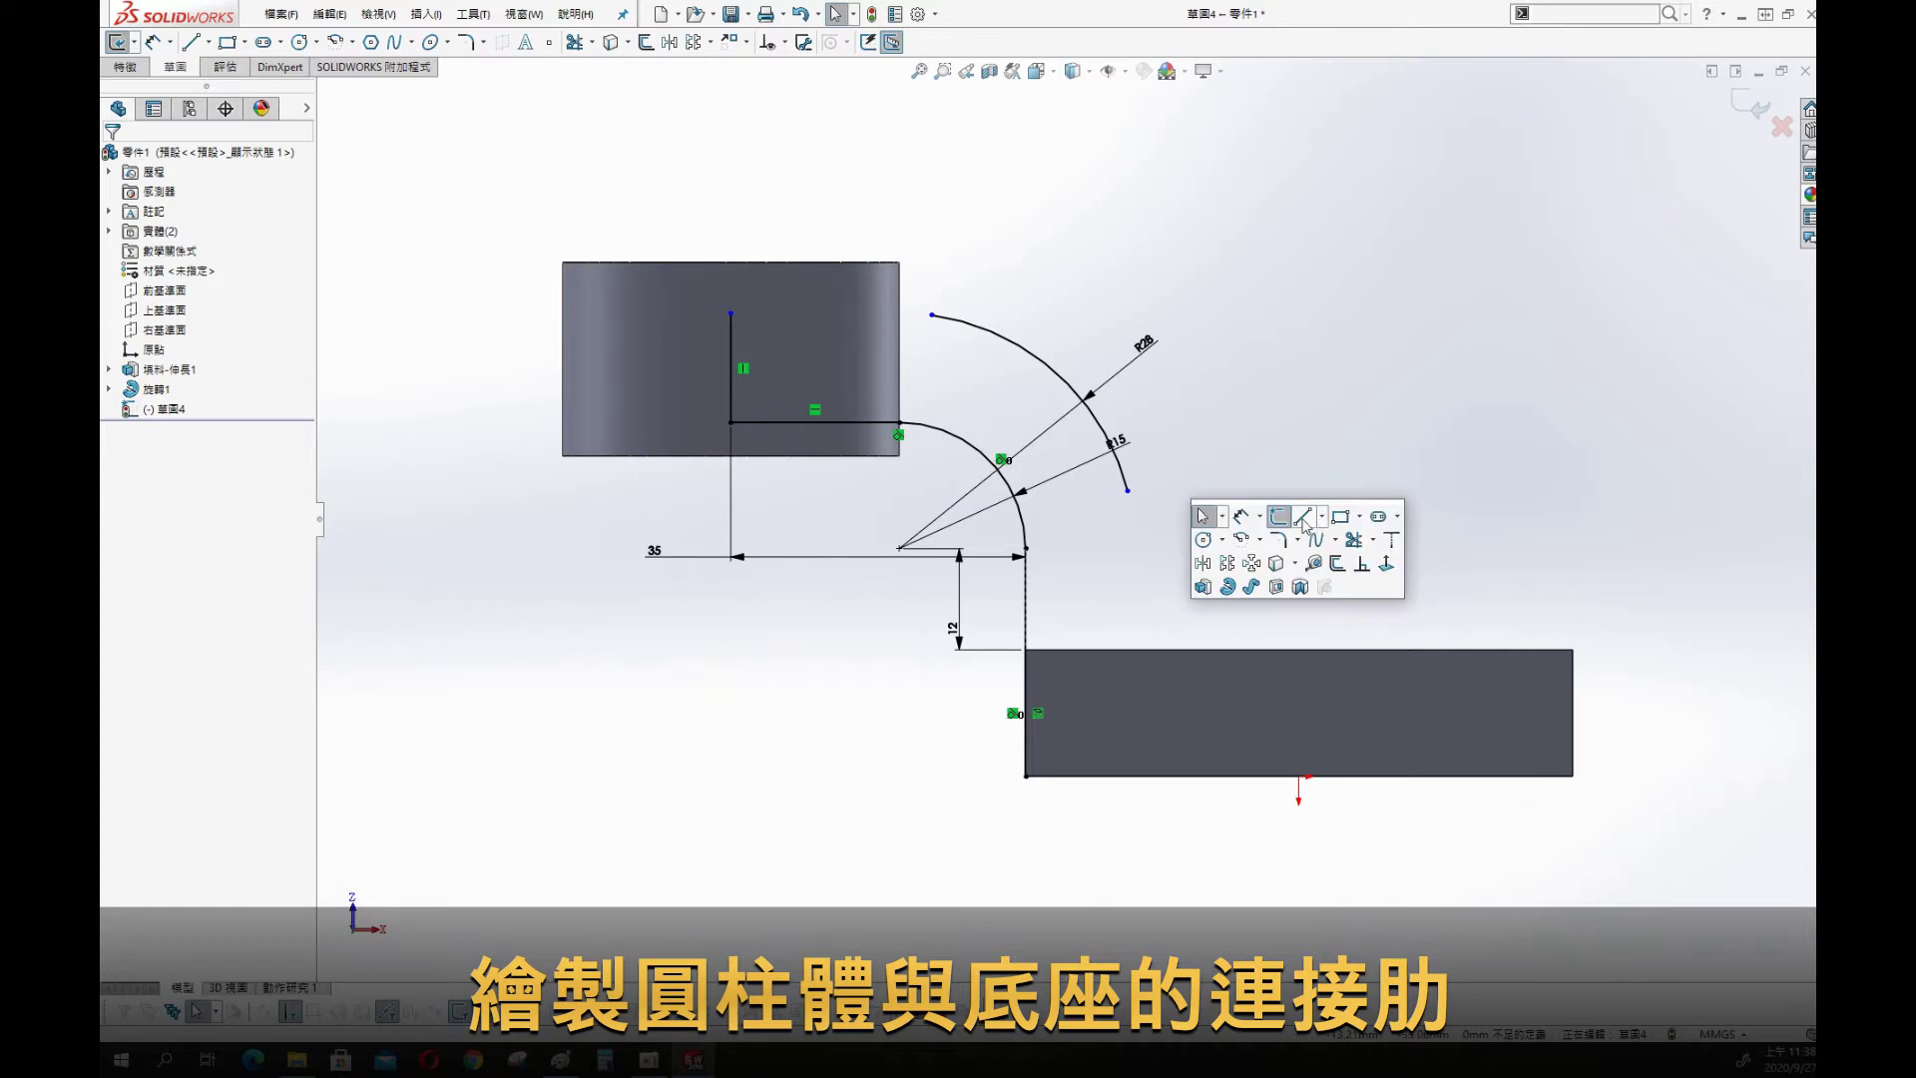
left_click(1218, 519)
left_click(1128, 490)
left_click(1127, 649)
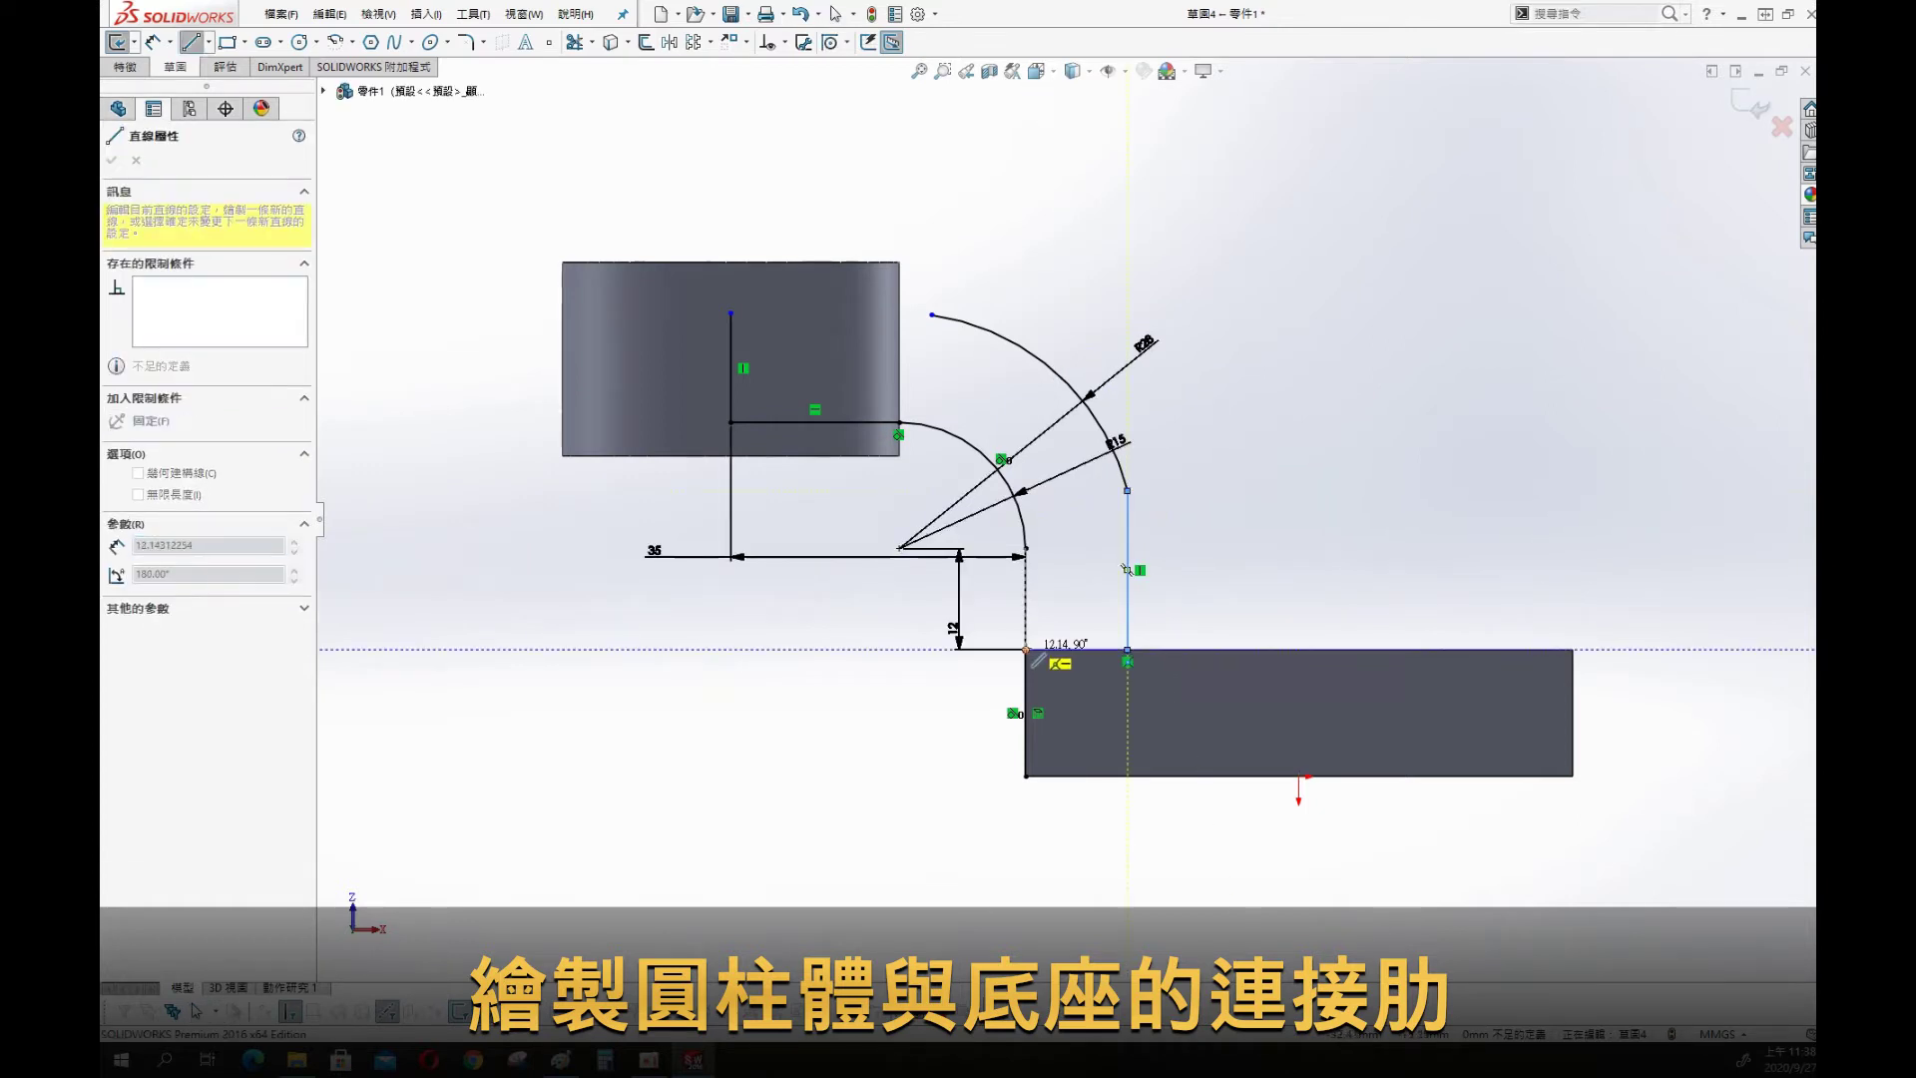
left_click(931, 315)
left_click(731, 313)
key("Escape")
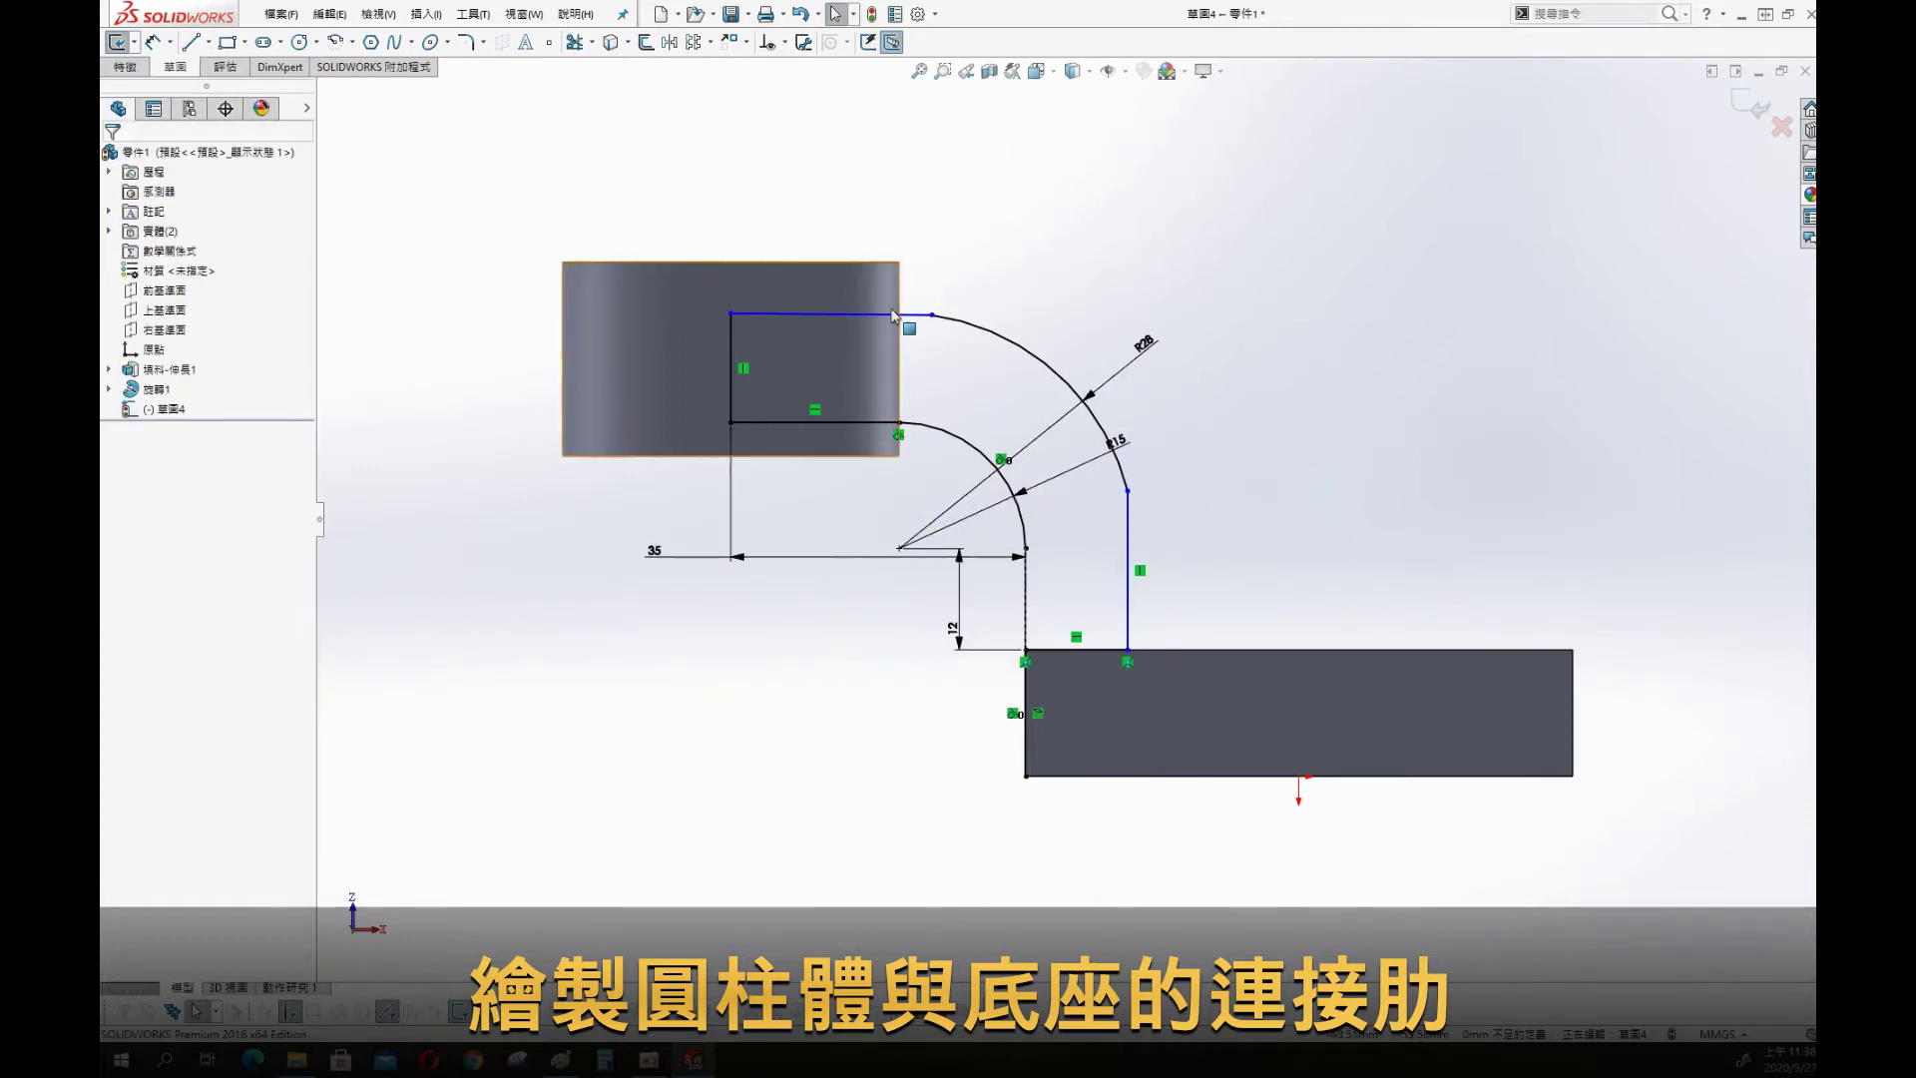
Make the outer arc tangent to the top line and the right vertical line
left_click(913, 316)
left_click(994, 328, "ctrl")
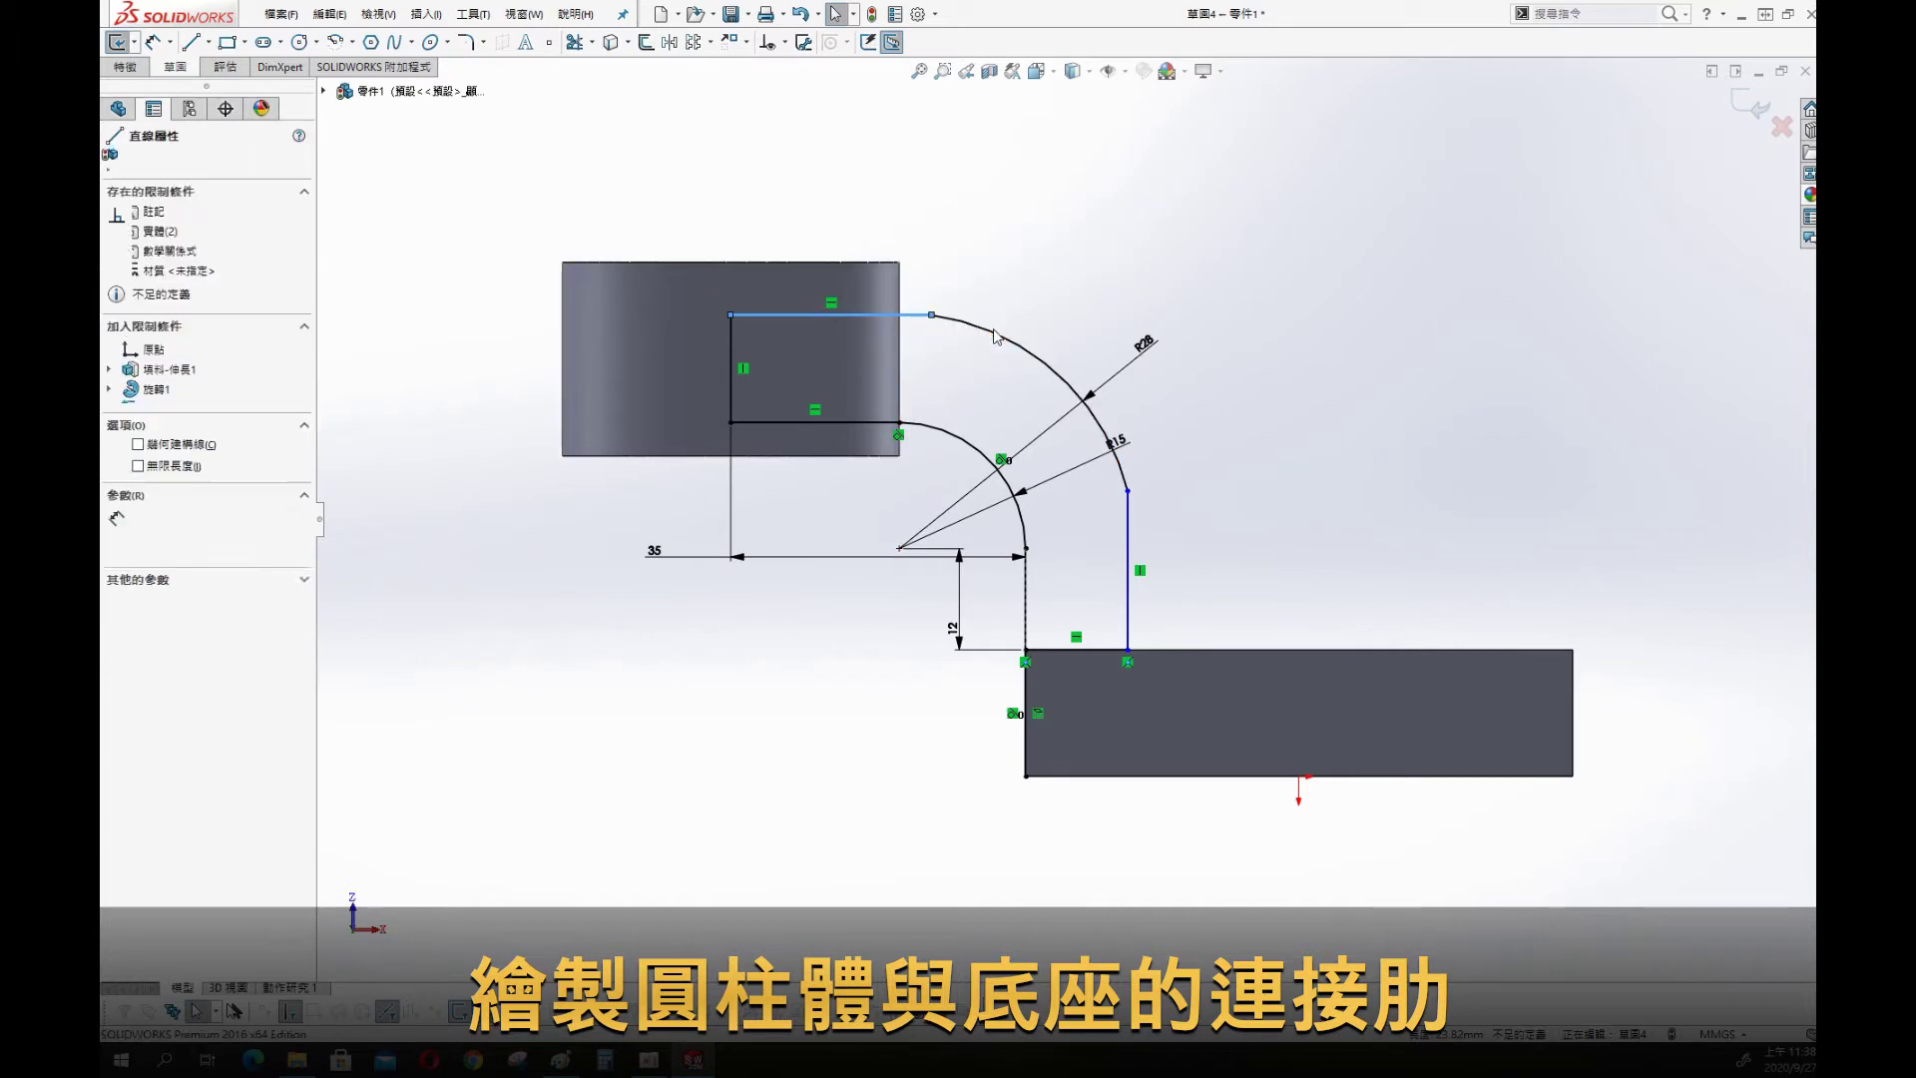
left_click(1058, 270)
left_click(1044, 362)
left_click(1128, 569, "ctrl")
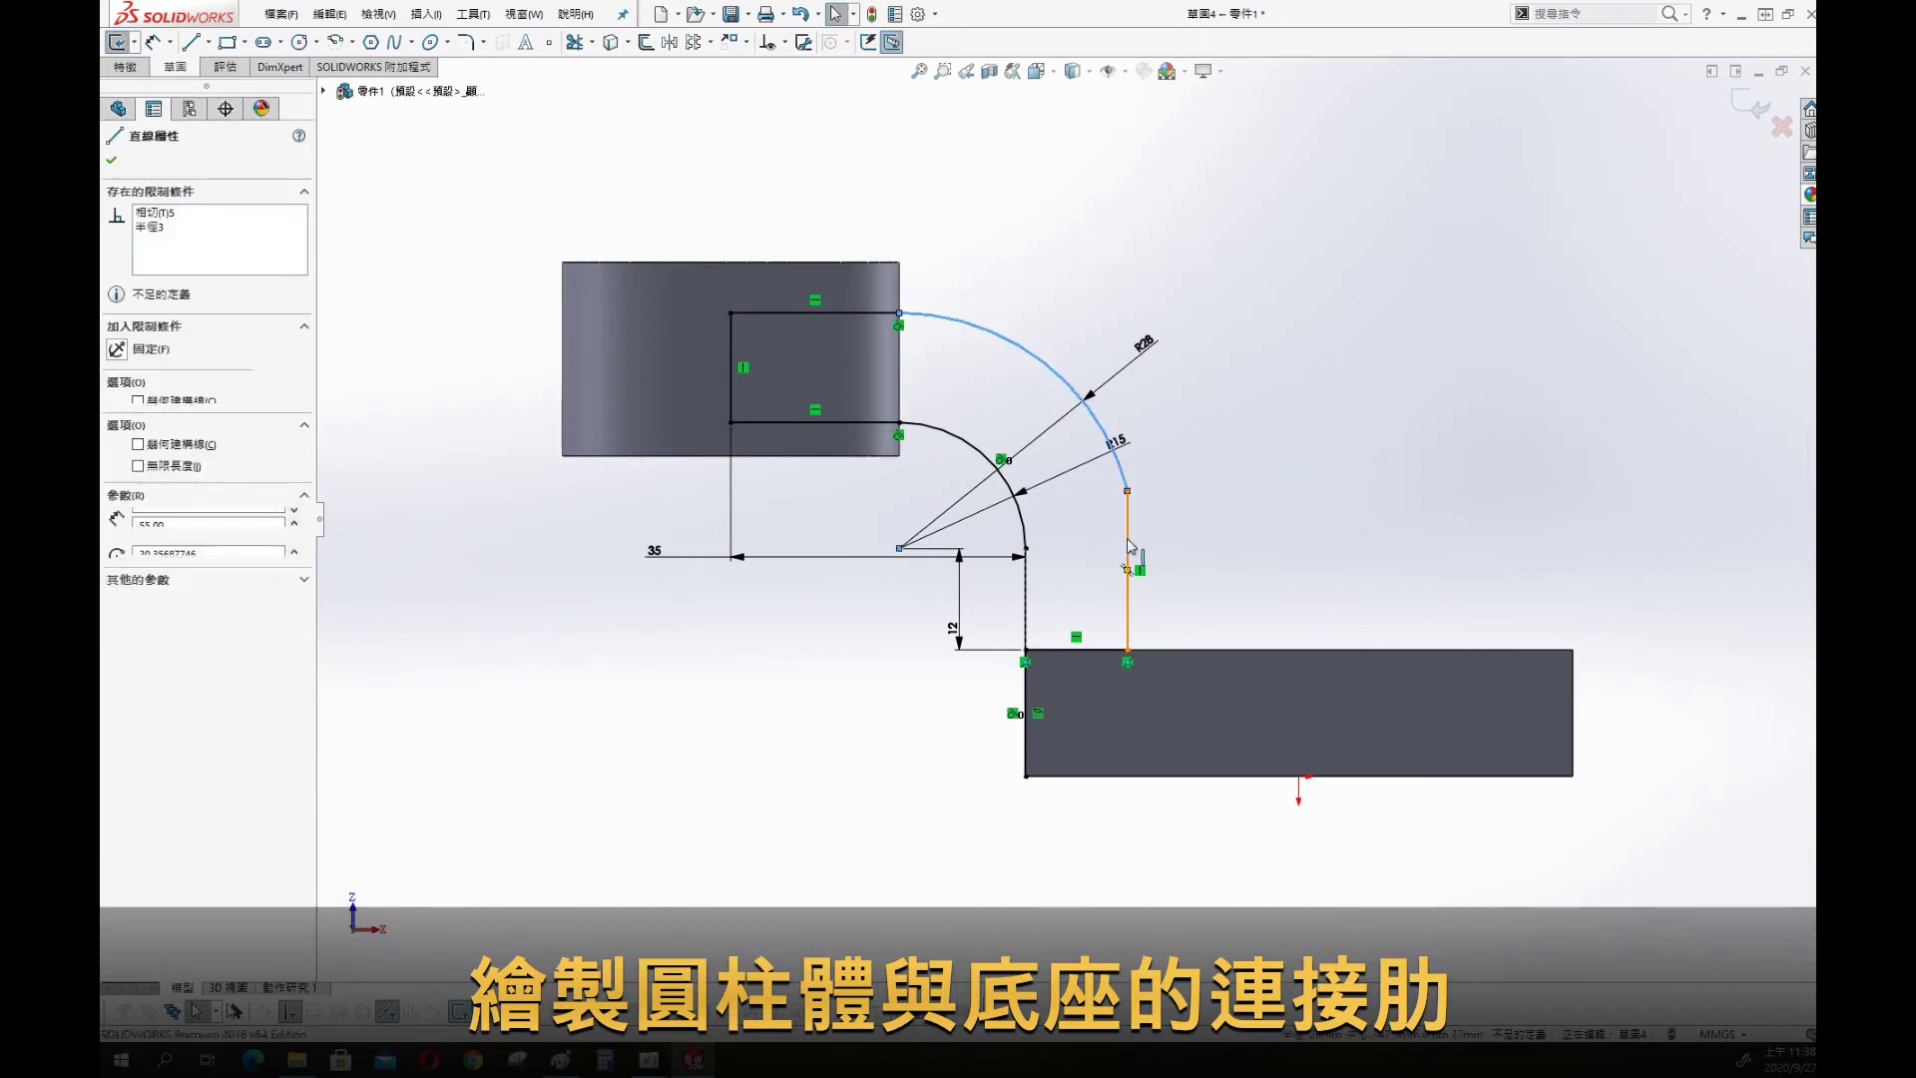
left_click(1182, 461)
key("s")
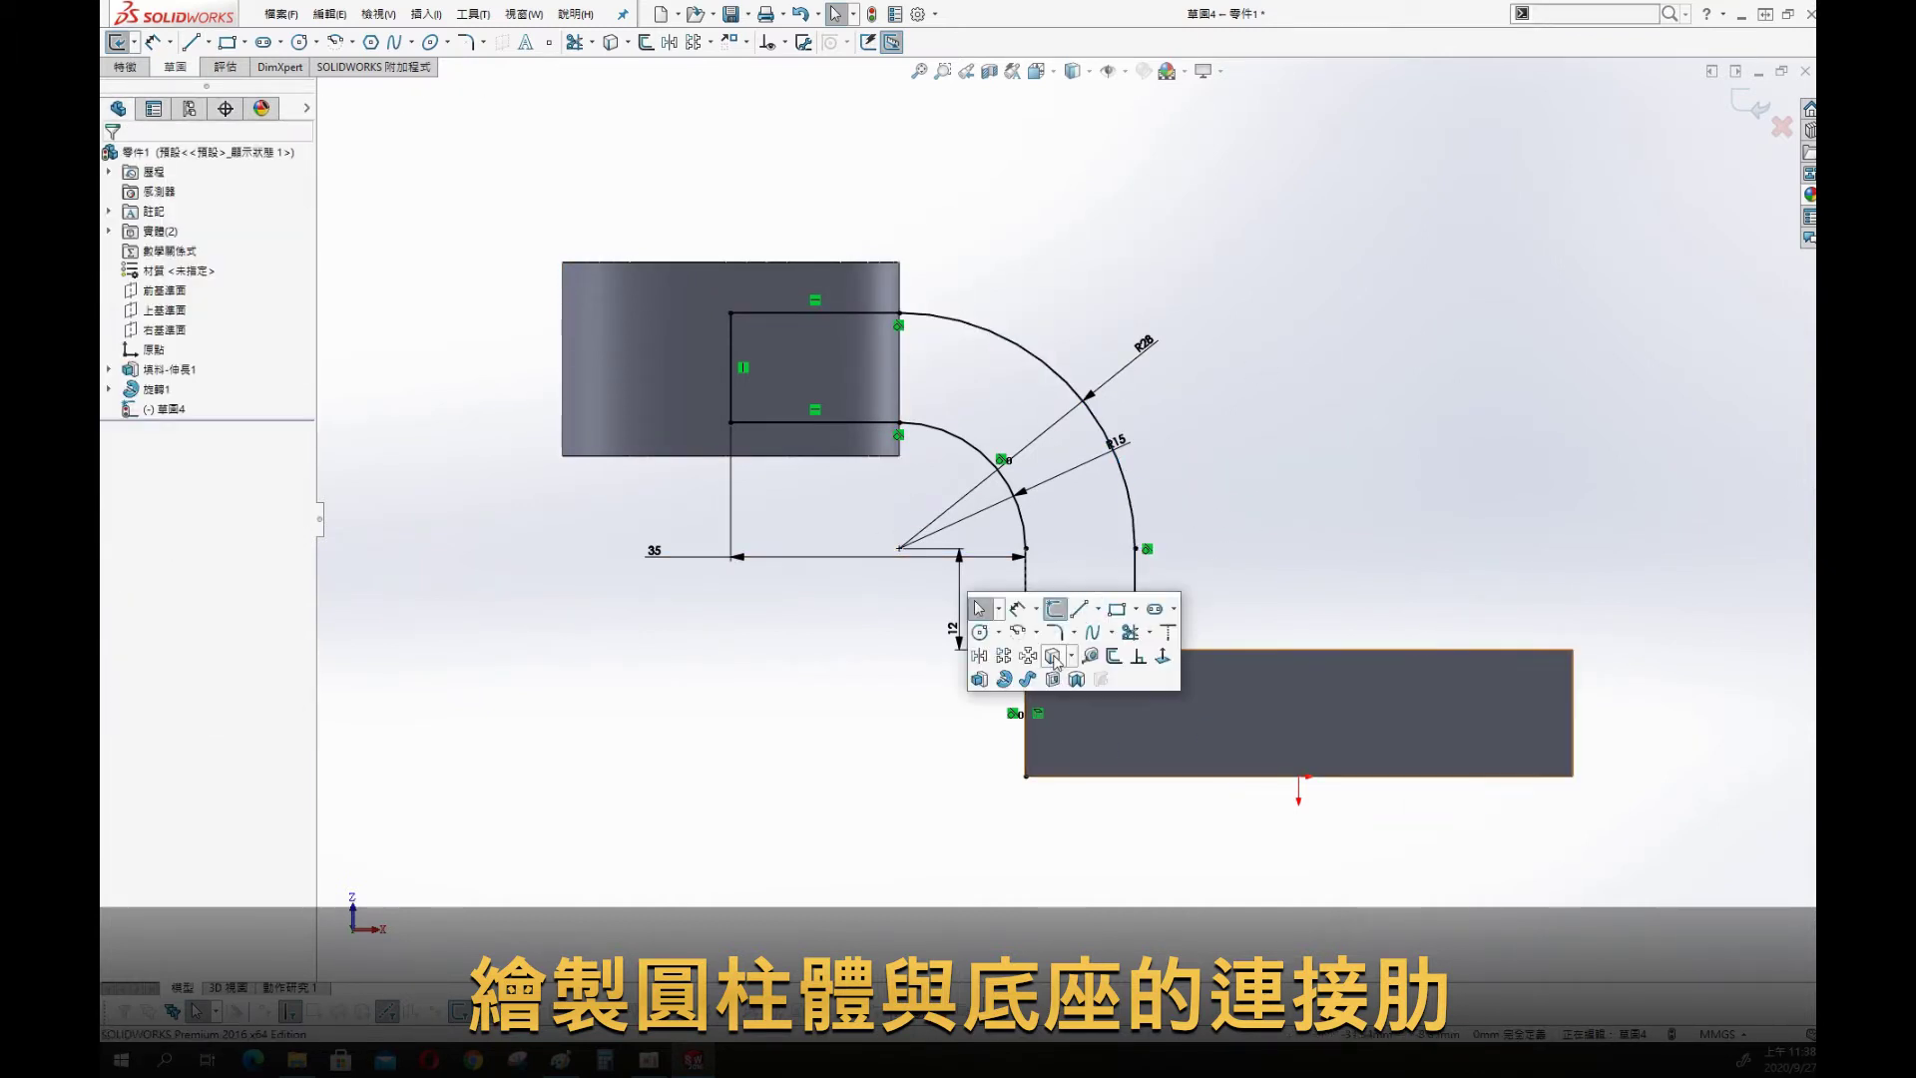
left_click(1088, 614)
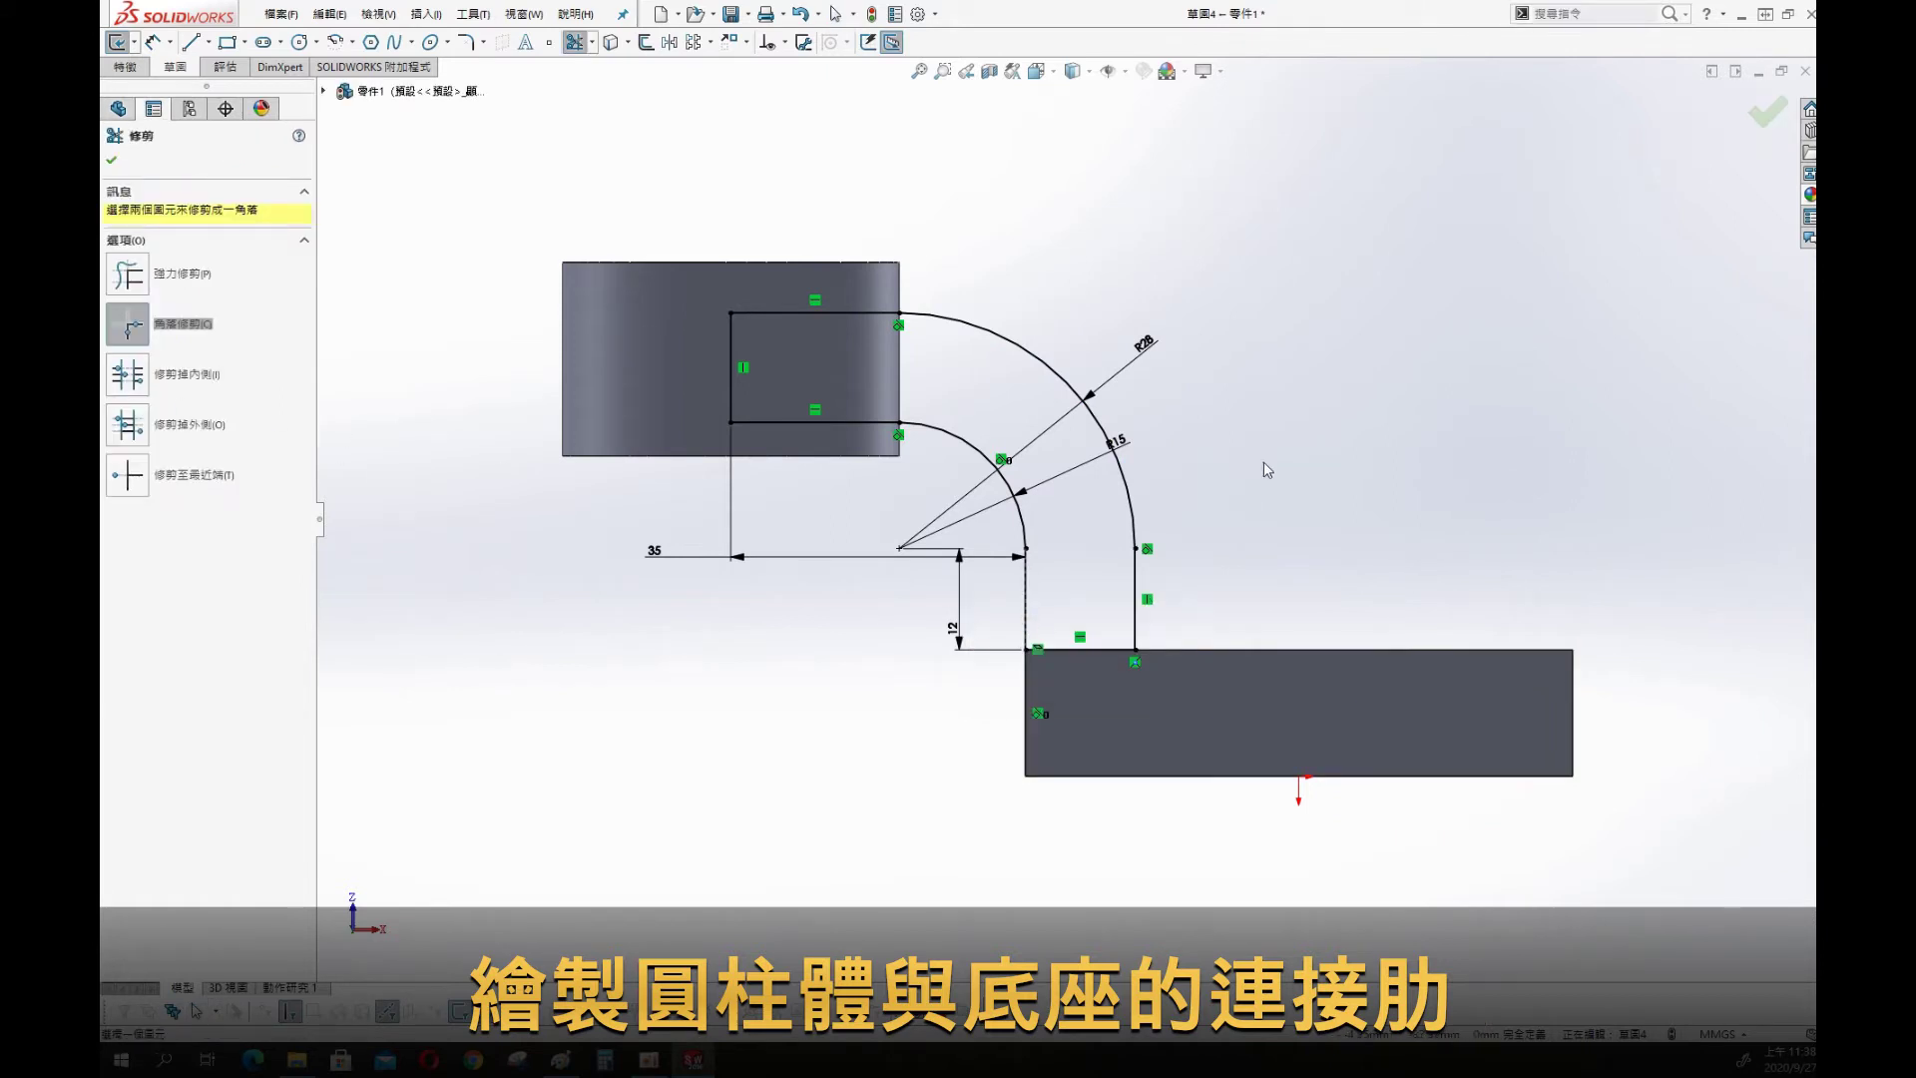
Extrude the rib sketch 40 mm mid-plane, then start a Top Plane sketch viewed normal to it
key("s")
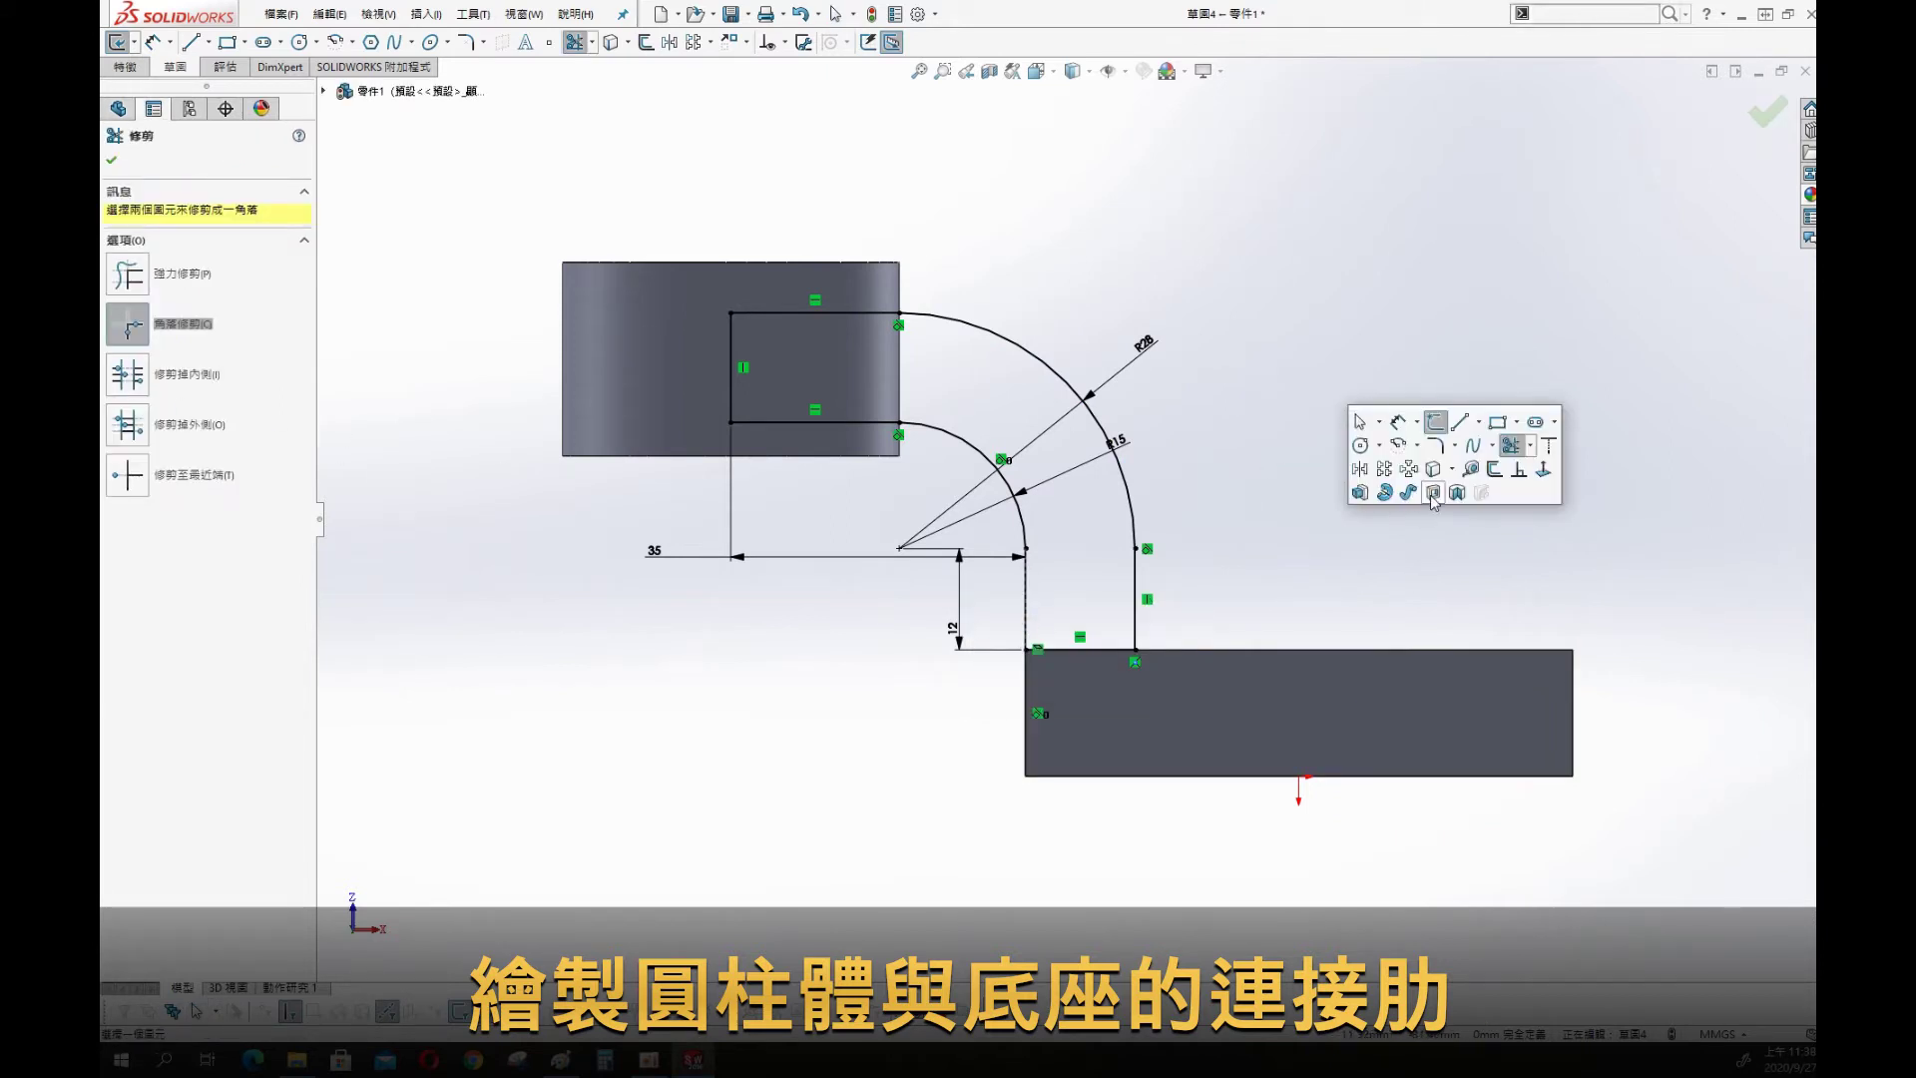
left_click(1386, 494)
left_click(218, 268)
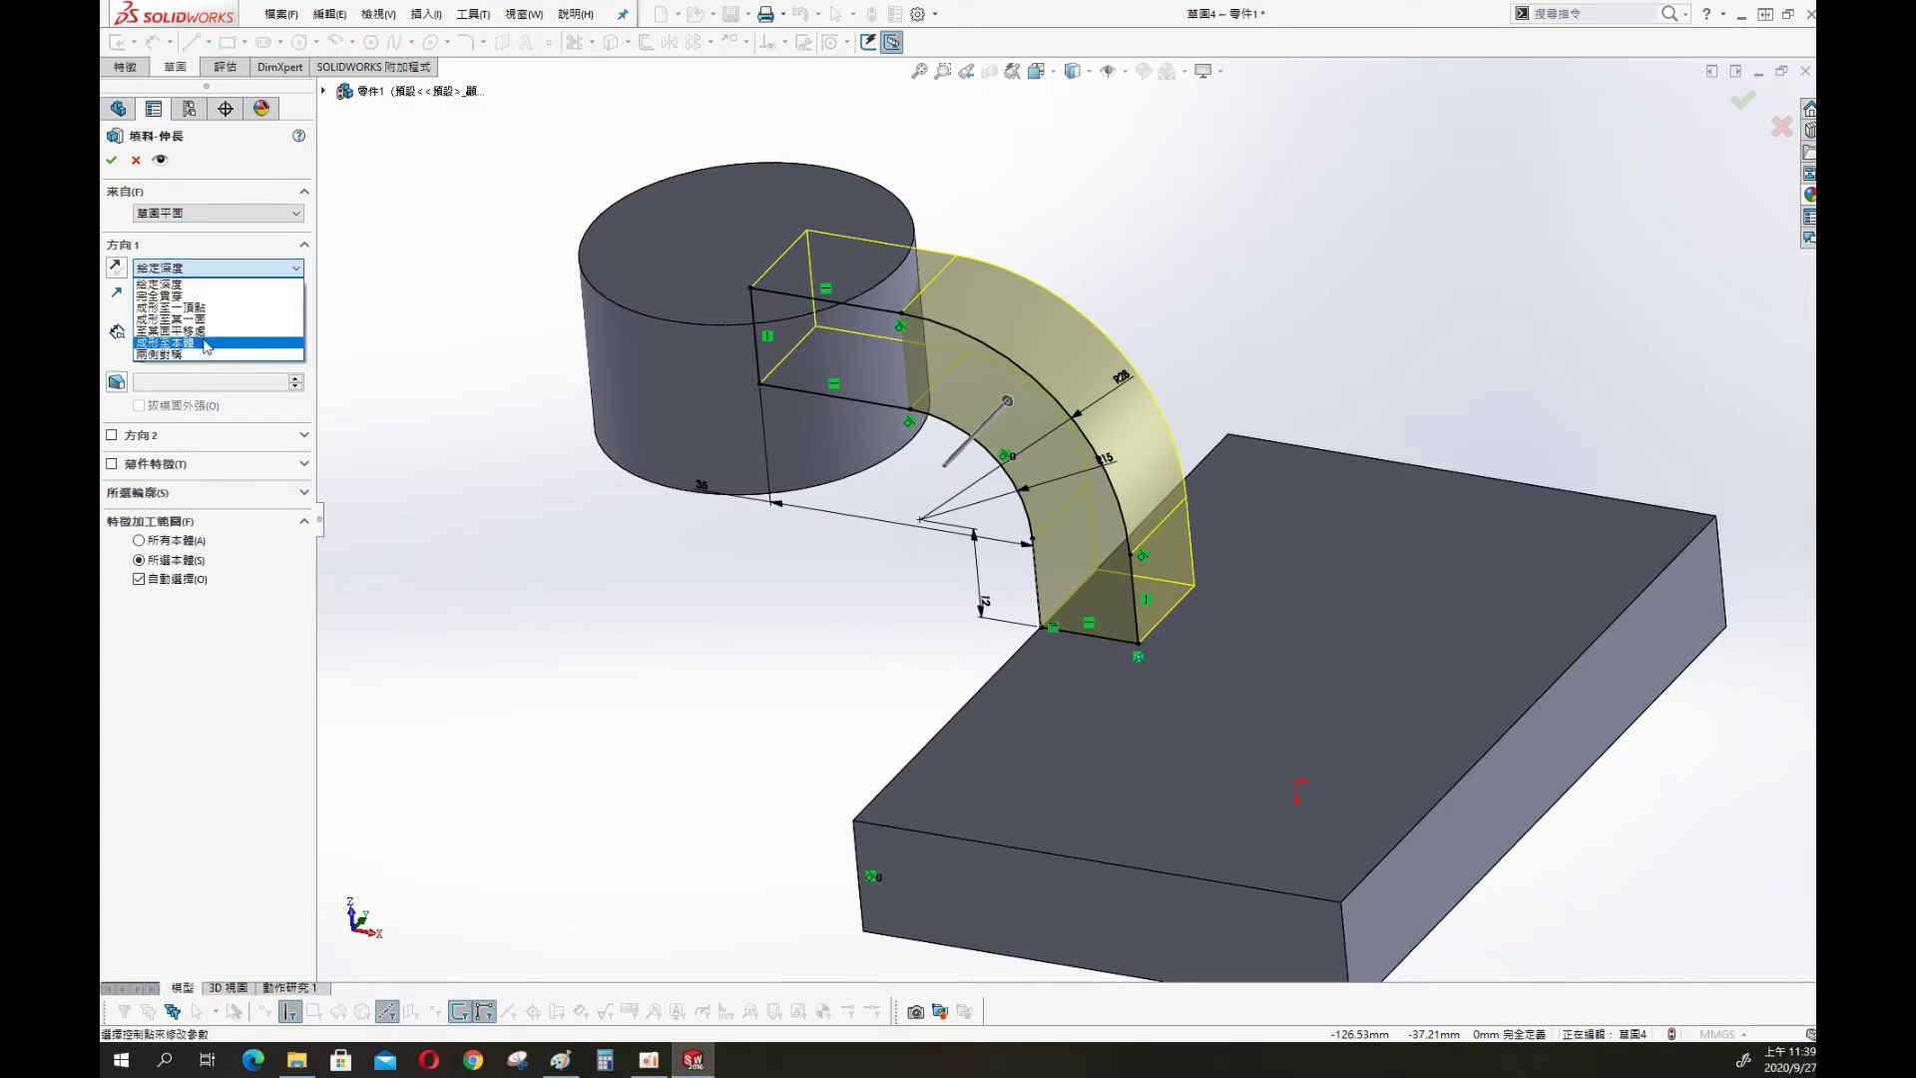
left_click(189, 345)
type("0")
key("Return")
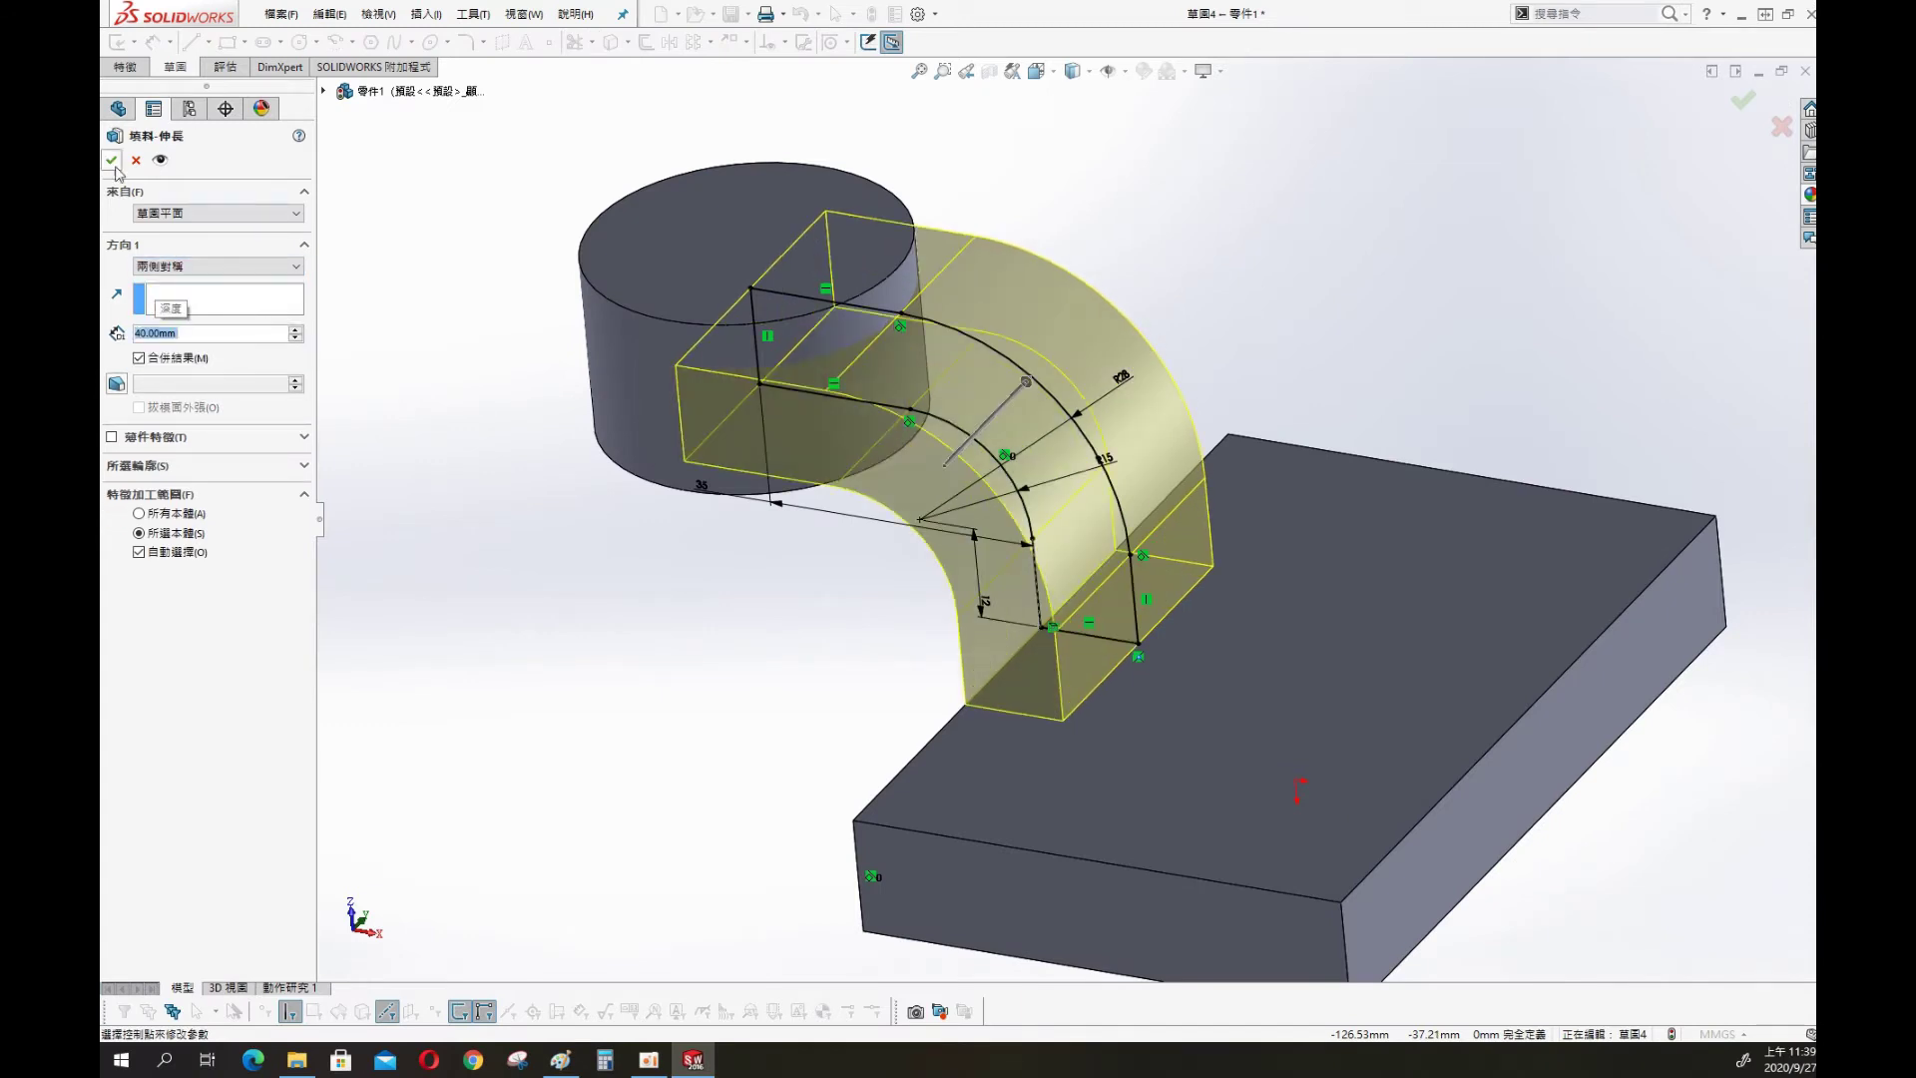
left_click(111, 160)
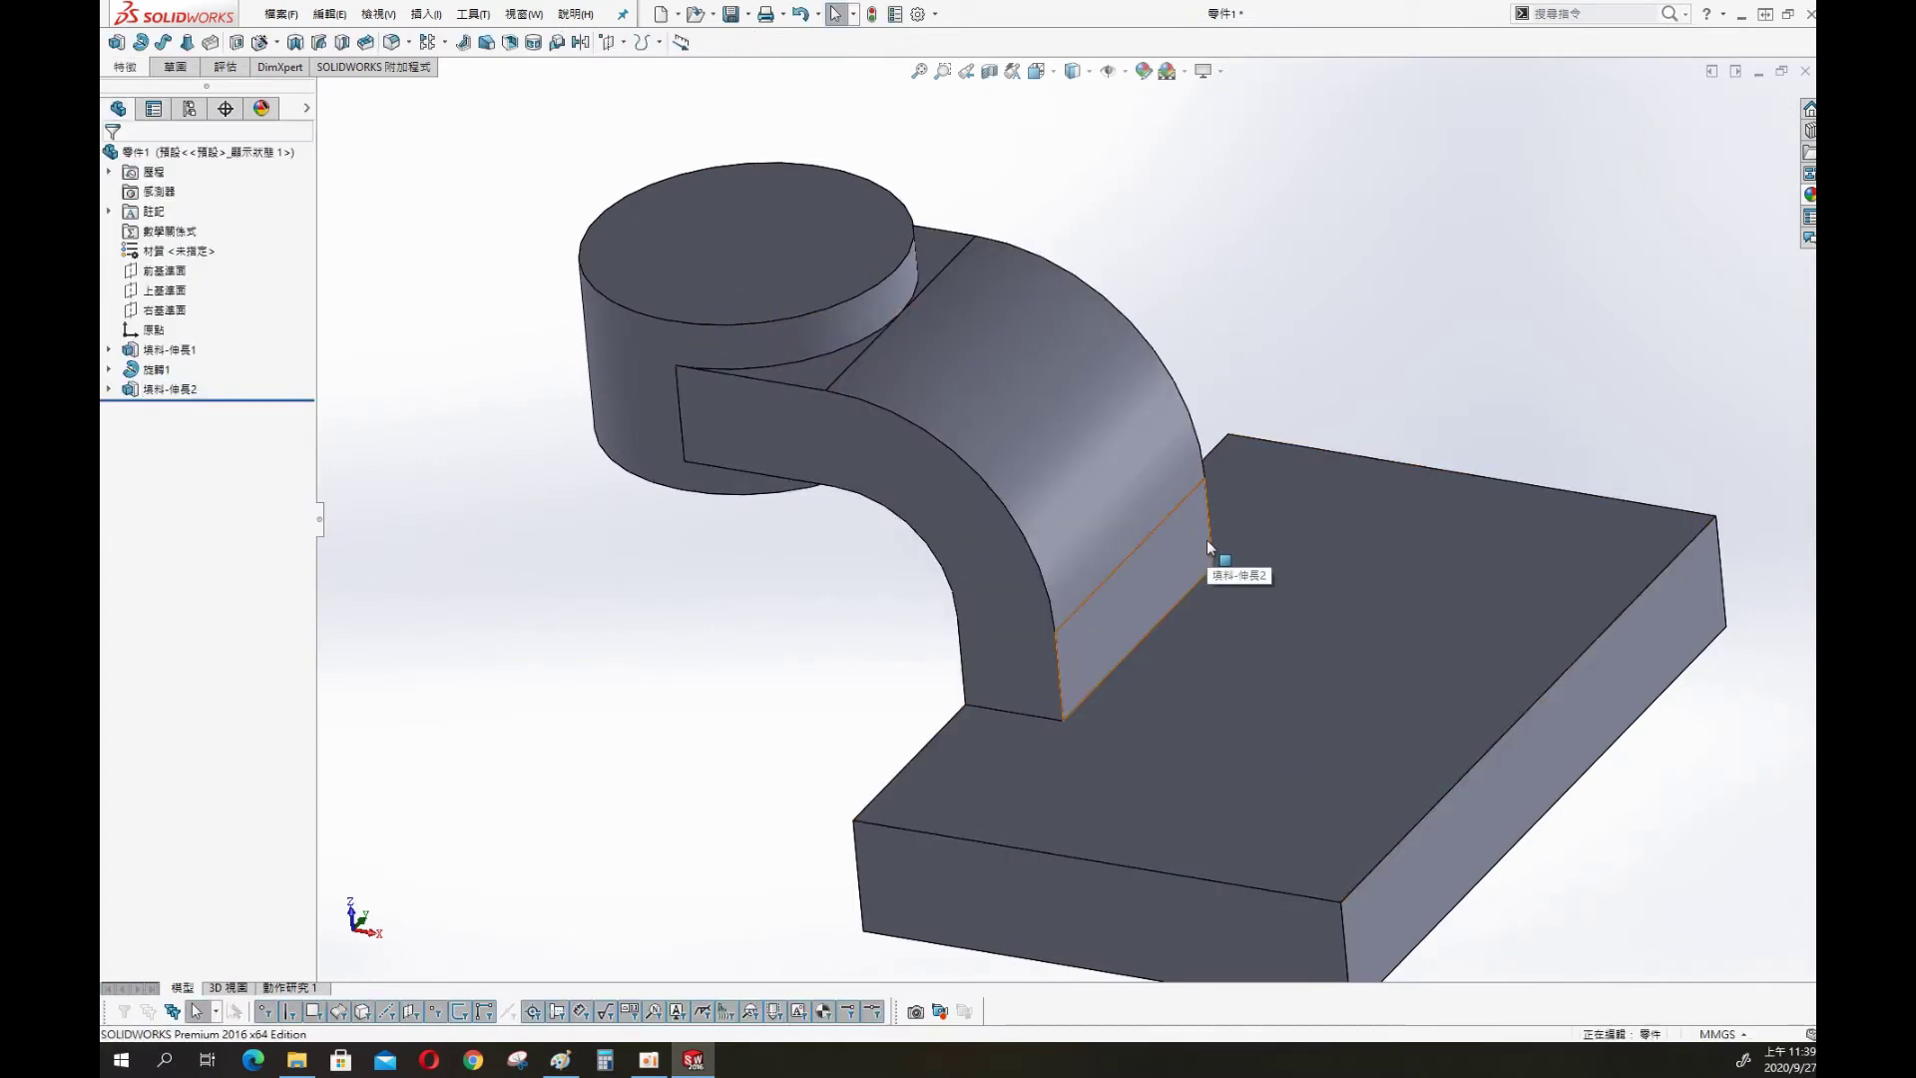
left_click(164, 290)
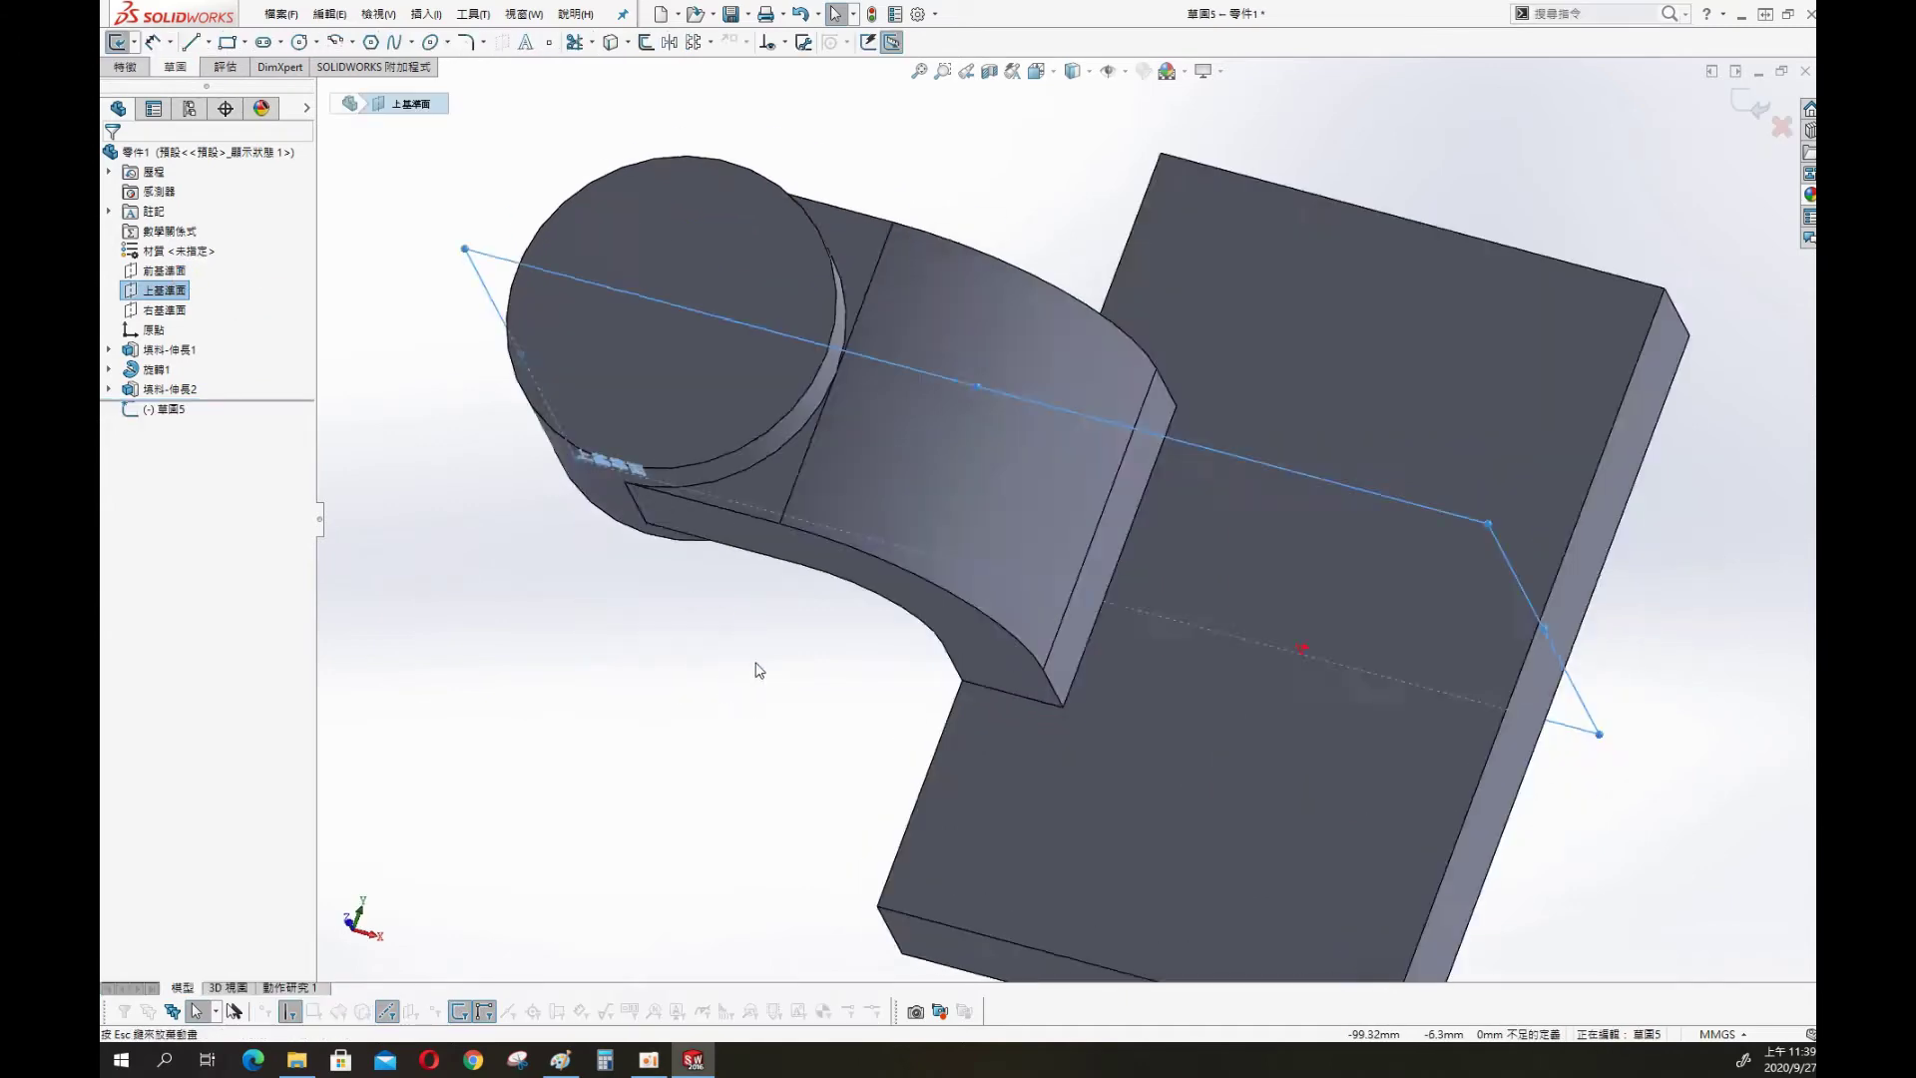
key("ctrl+8")
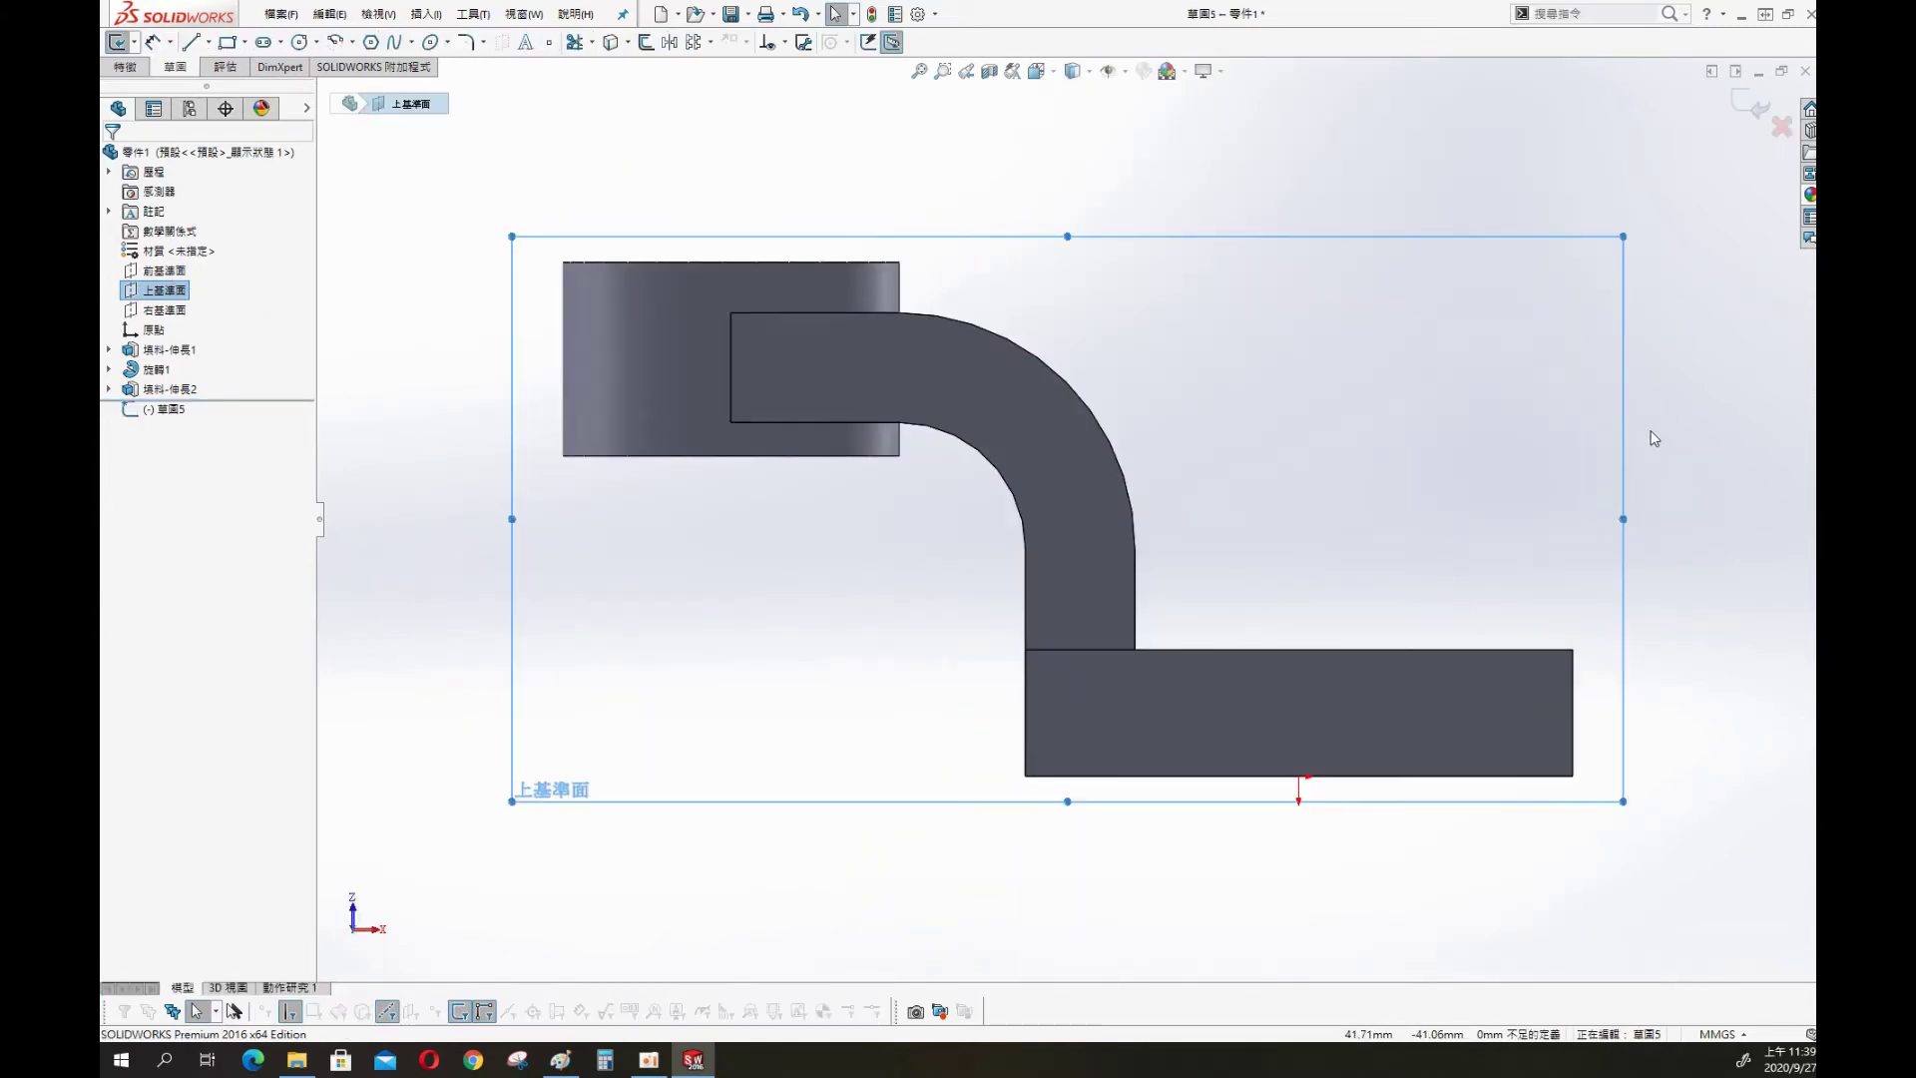
Draw a centre-point arc from above the boss down to the plate, dimensioned R95
key("s")
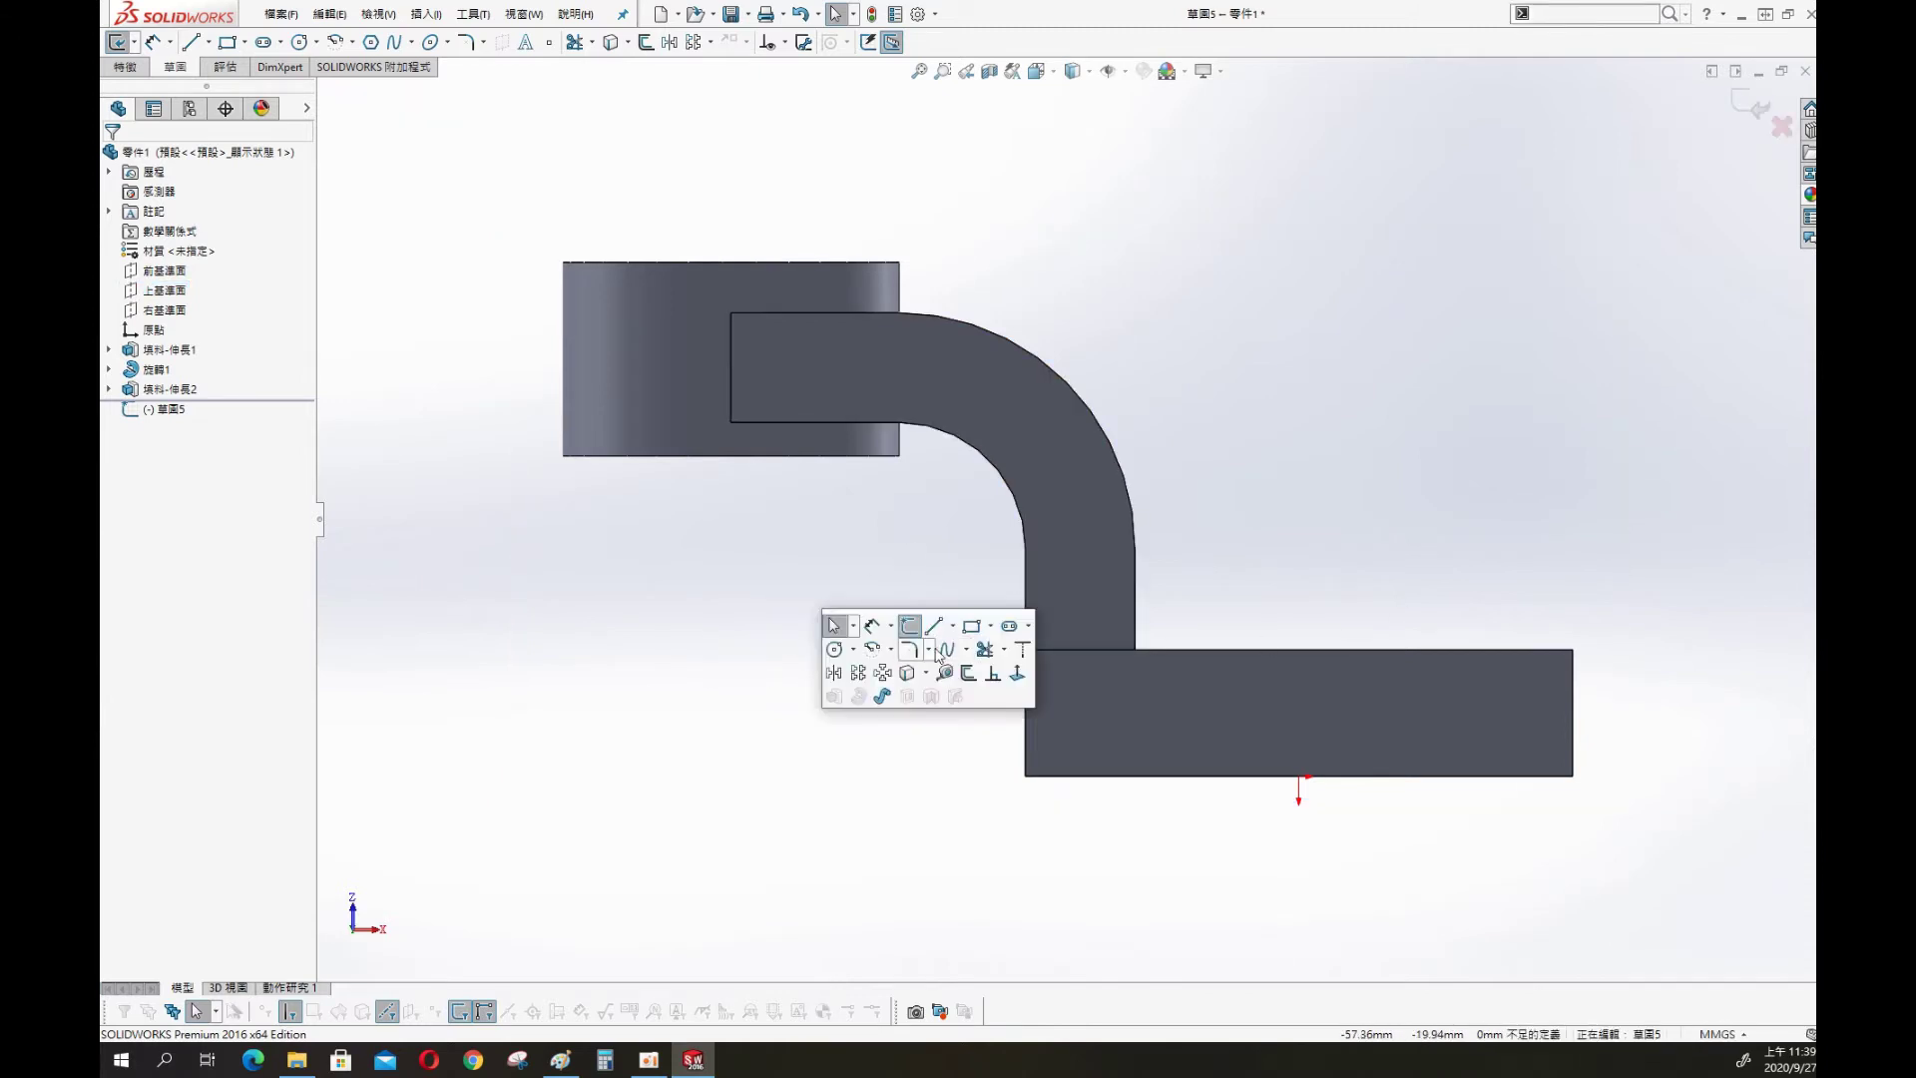
left_click(876, 639)
left_click(730, 681)
left_click(1019, 174)
left_click(1297, 544)
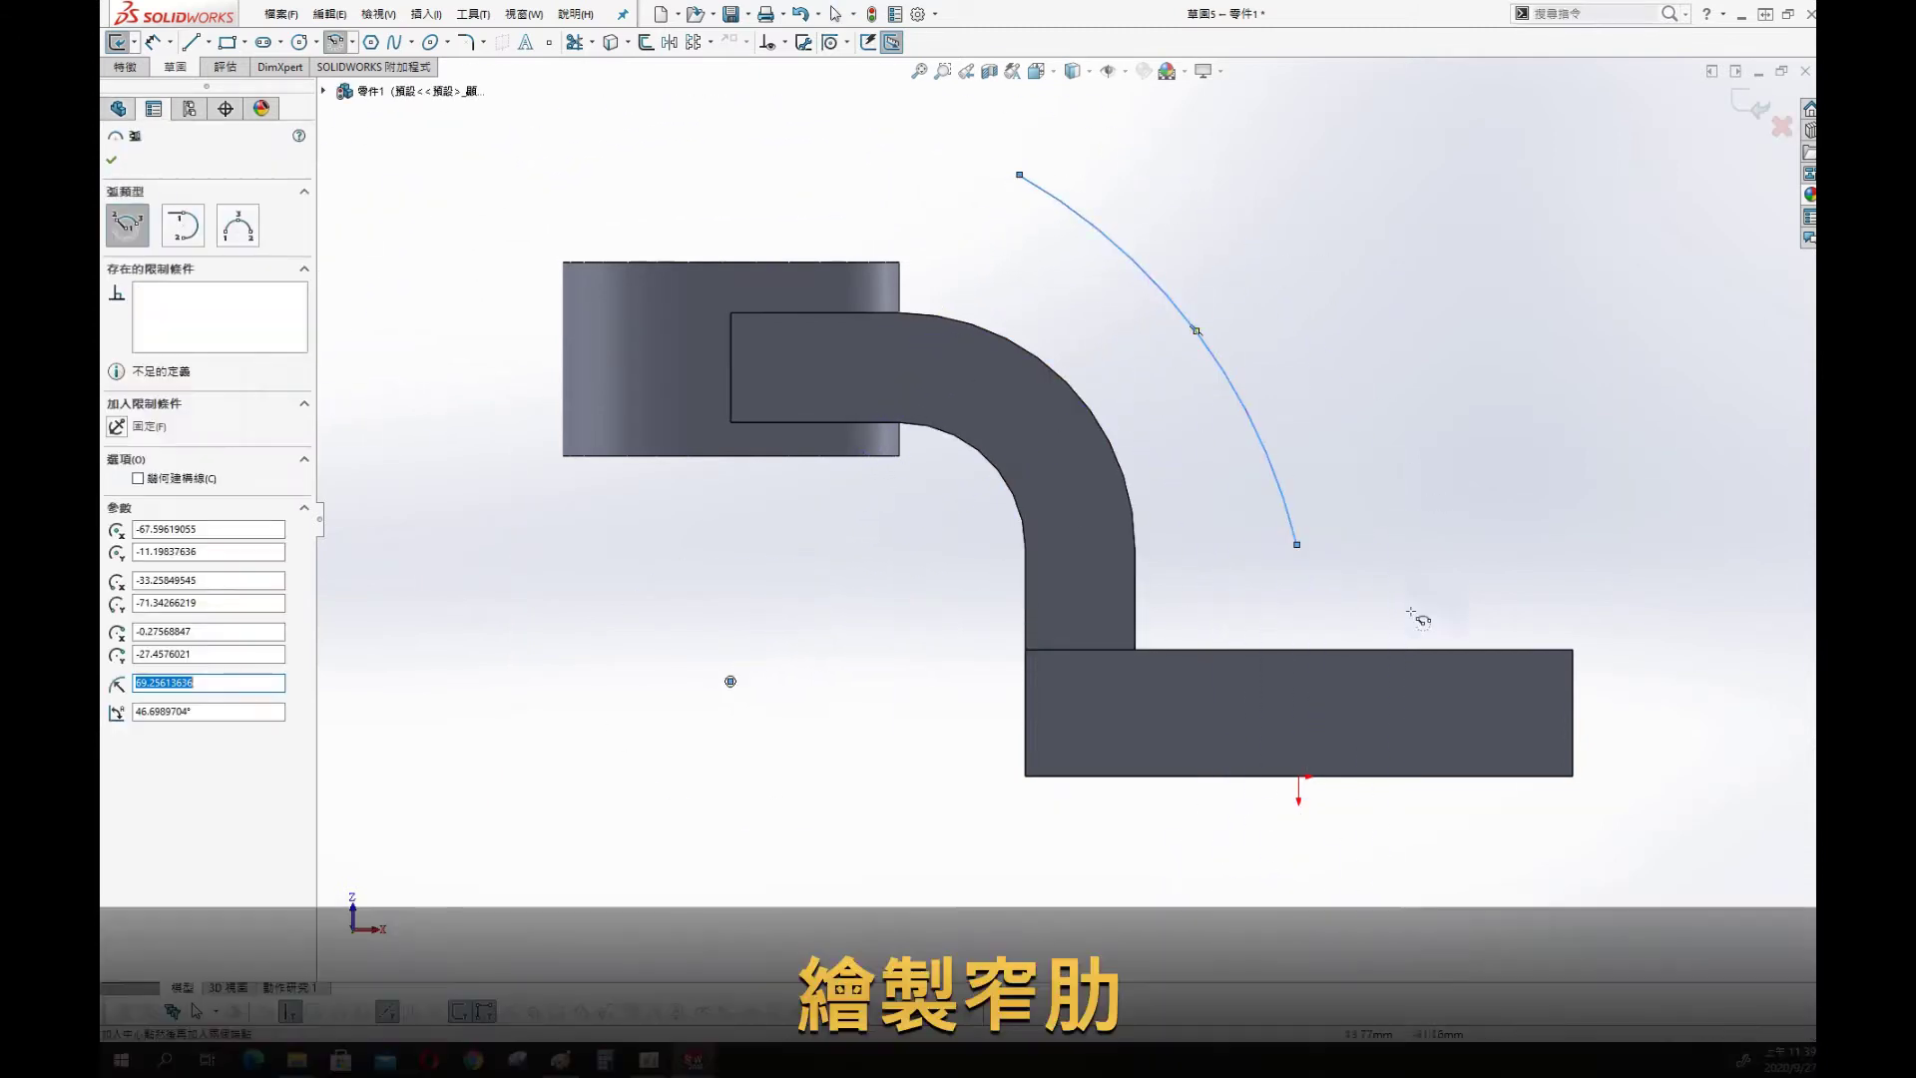
key("s")
left_click(1388, 351)
left_click(1254, 444)
left_click(1336, 381)
type("95")
key("Return")
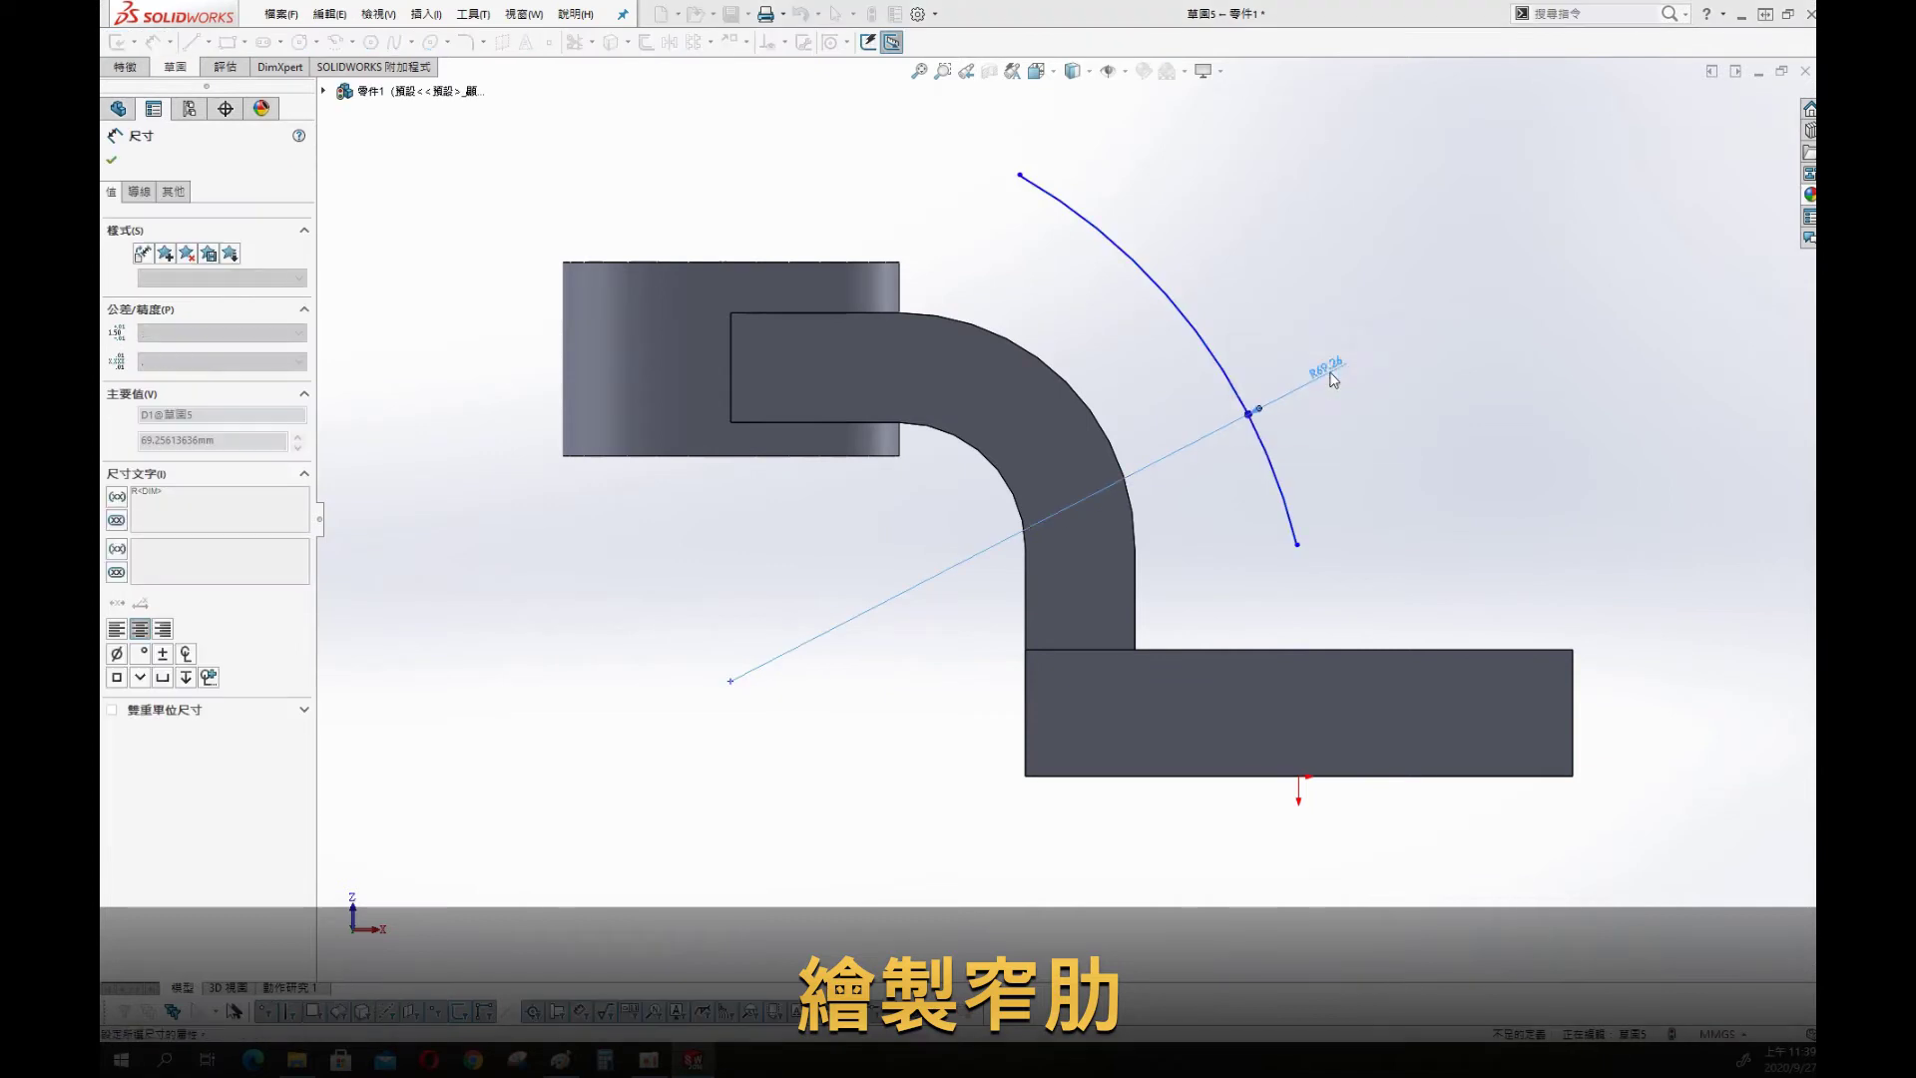
key("Escape")
Make the arc's lower end coincident with the plate corner and draw a horizontal line leftward from its top
left_click(1573, 650, "ctrl")
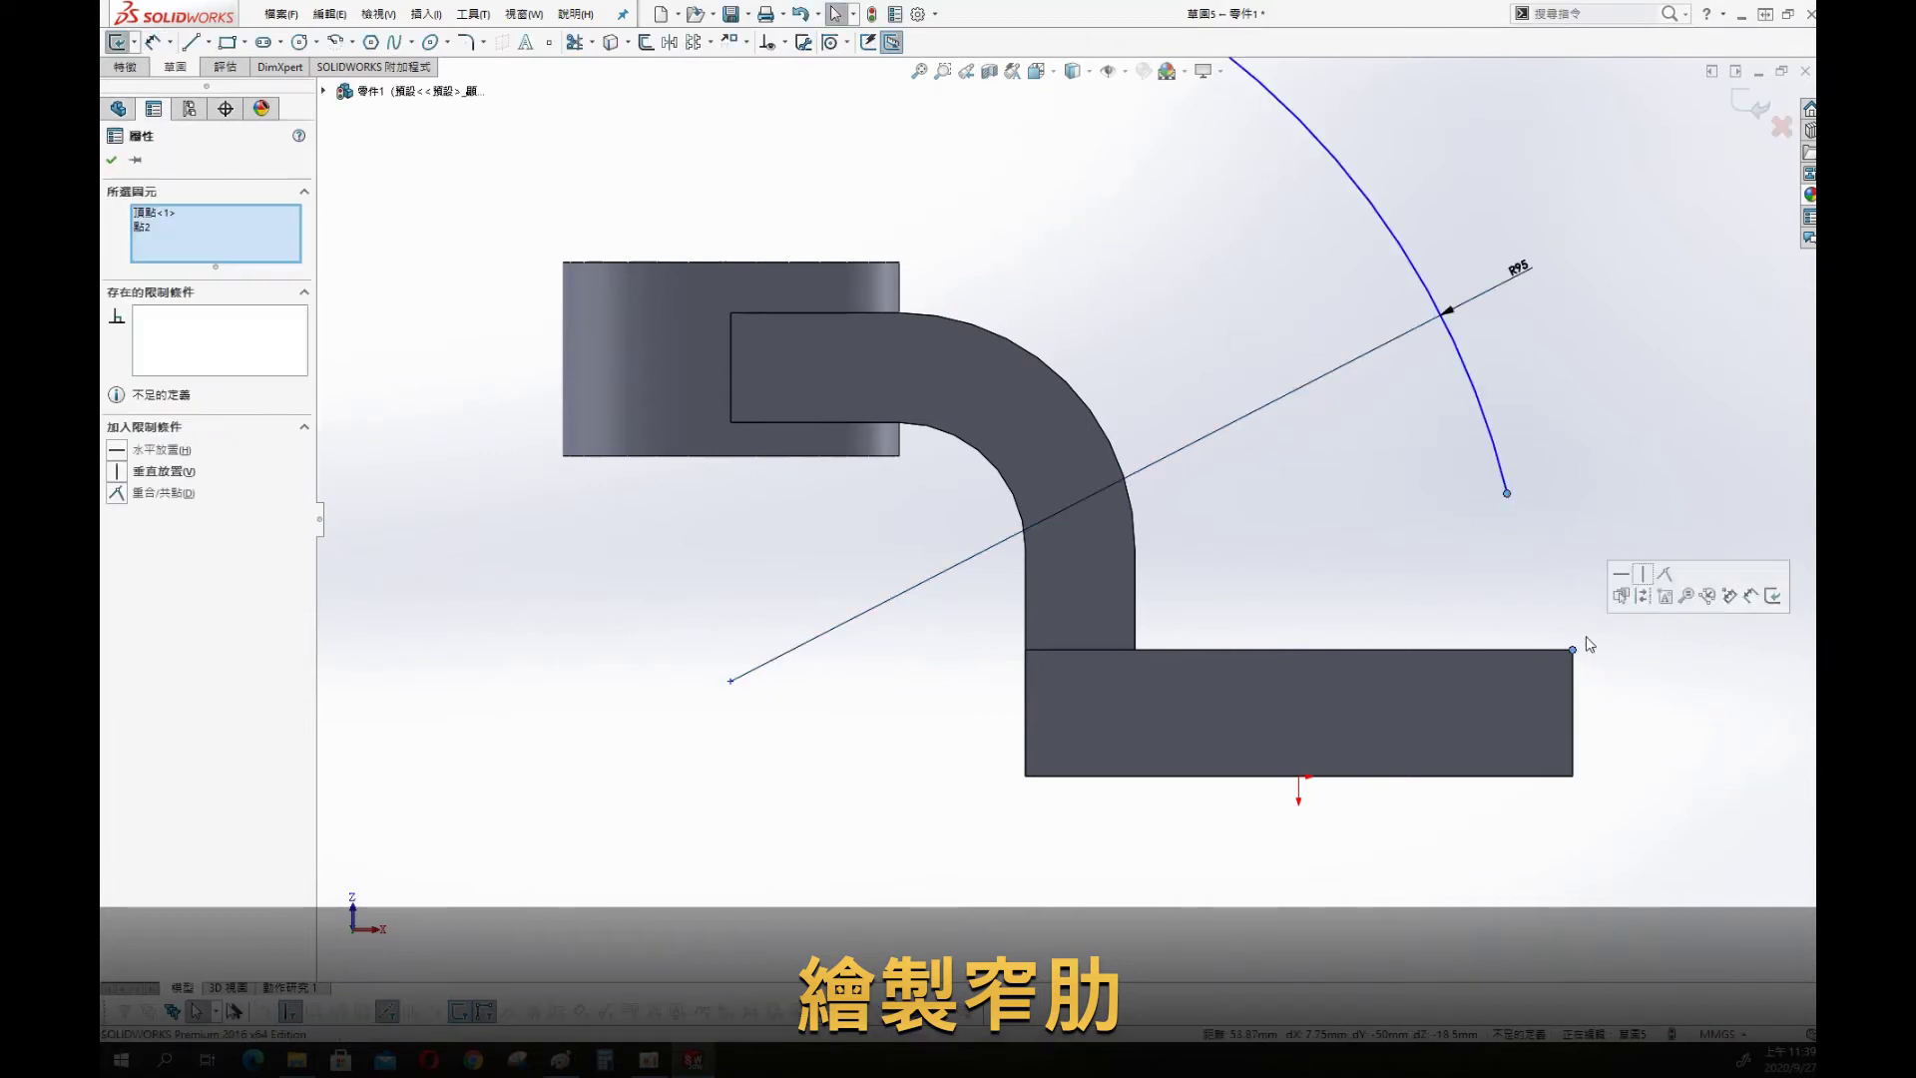
left_click(1622, 577)
left_click(1635, 292)
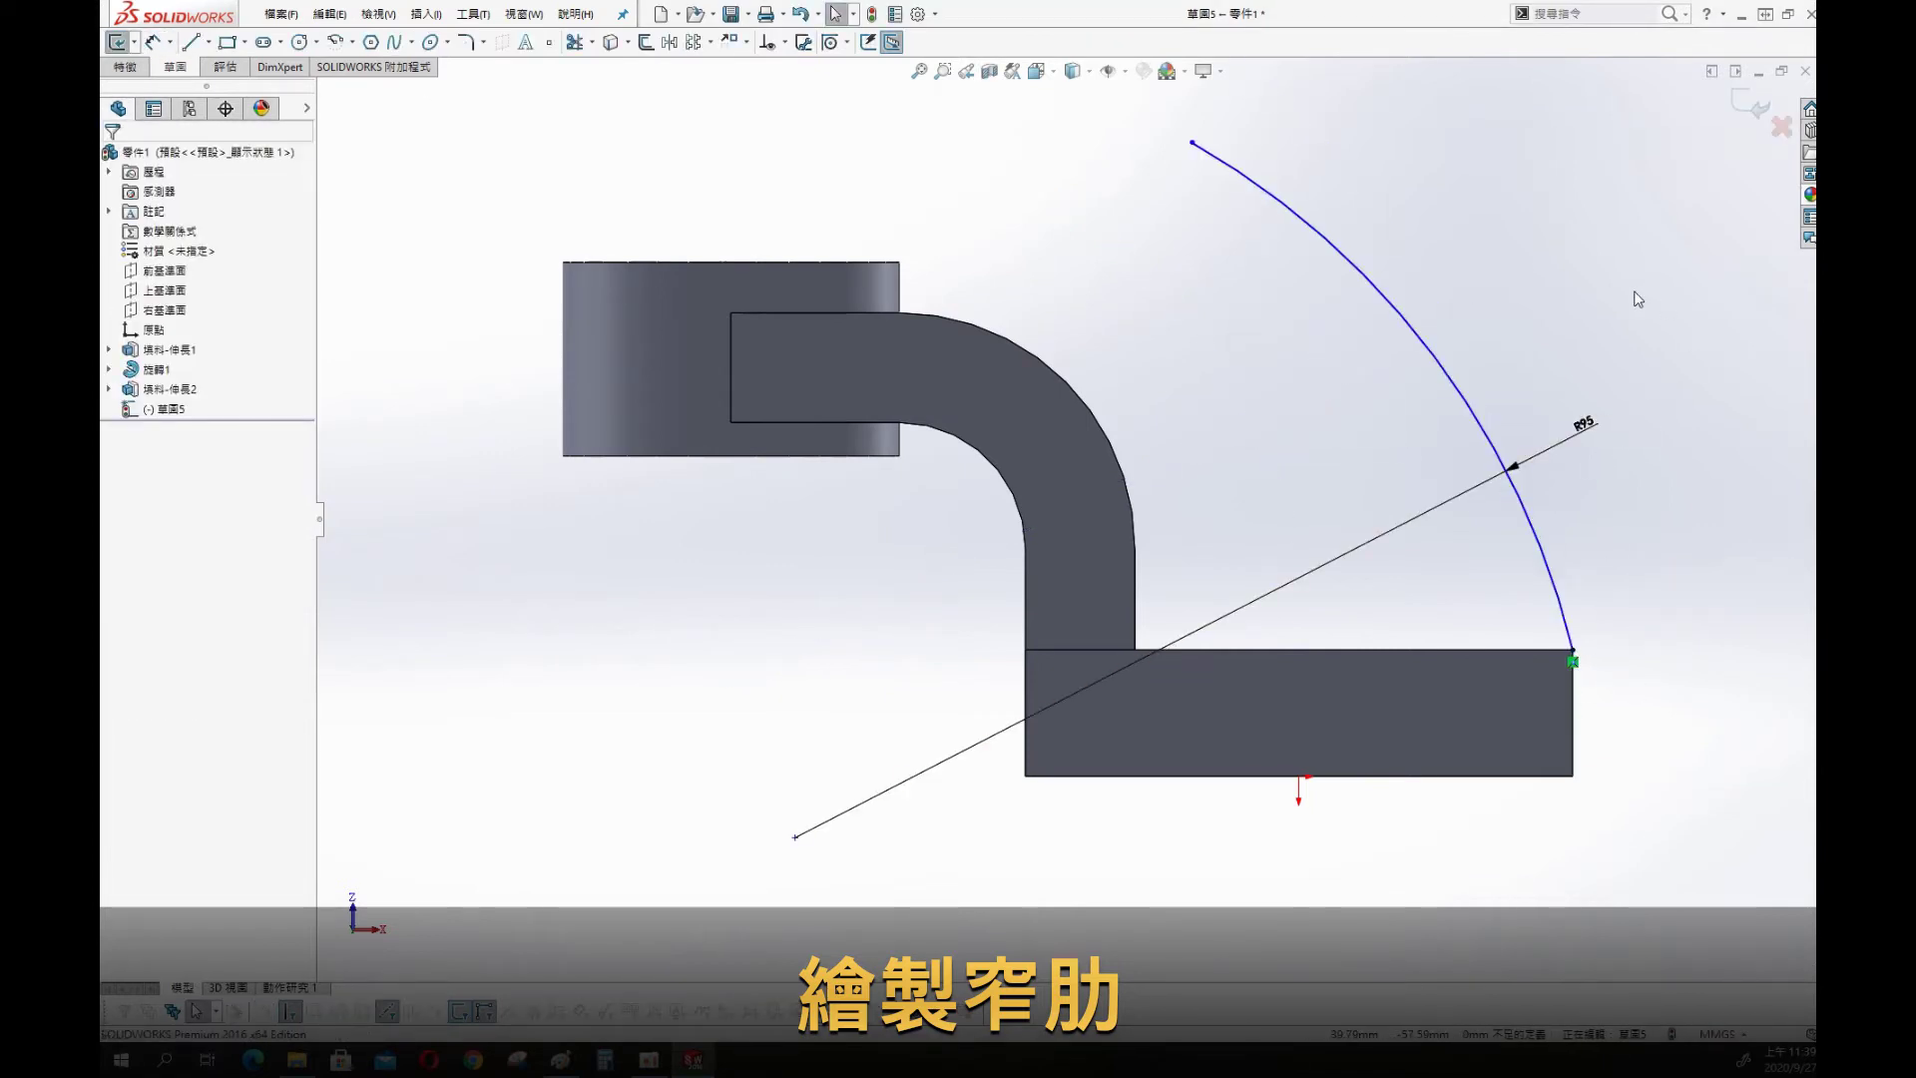
left_click(1267, 189)
left_click(1392, 282)
left_click(1192, 143)
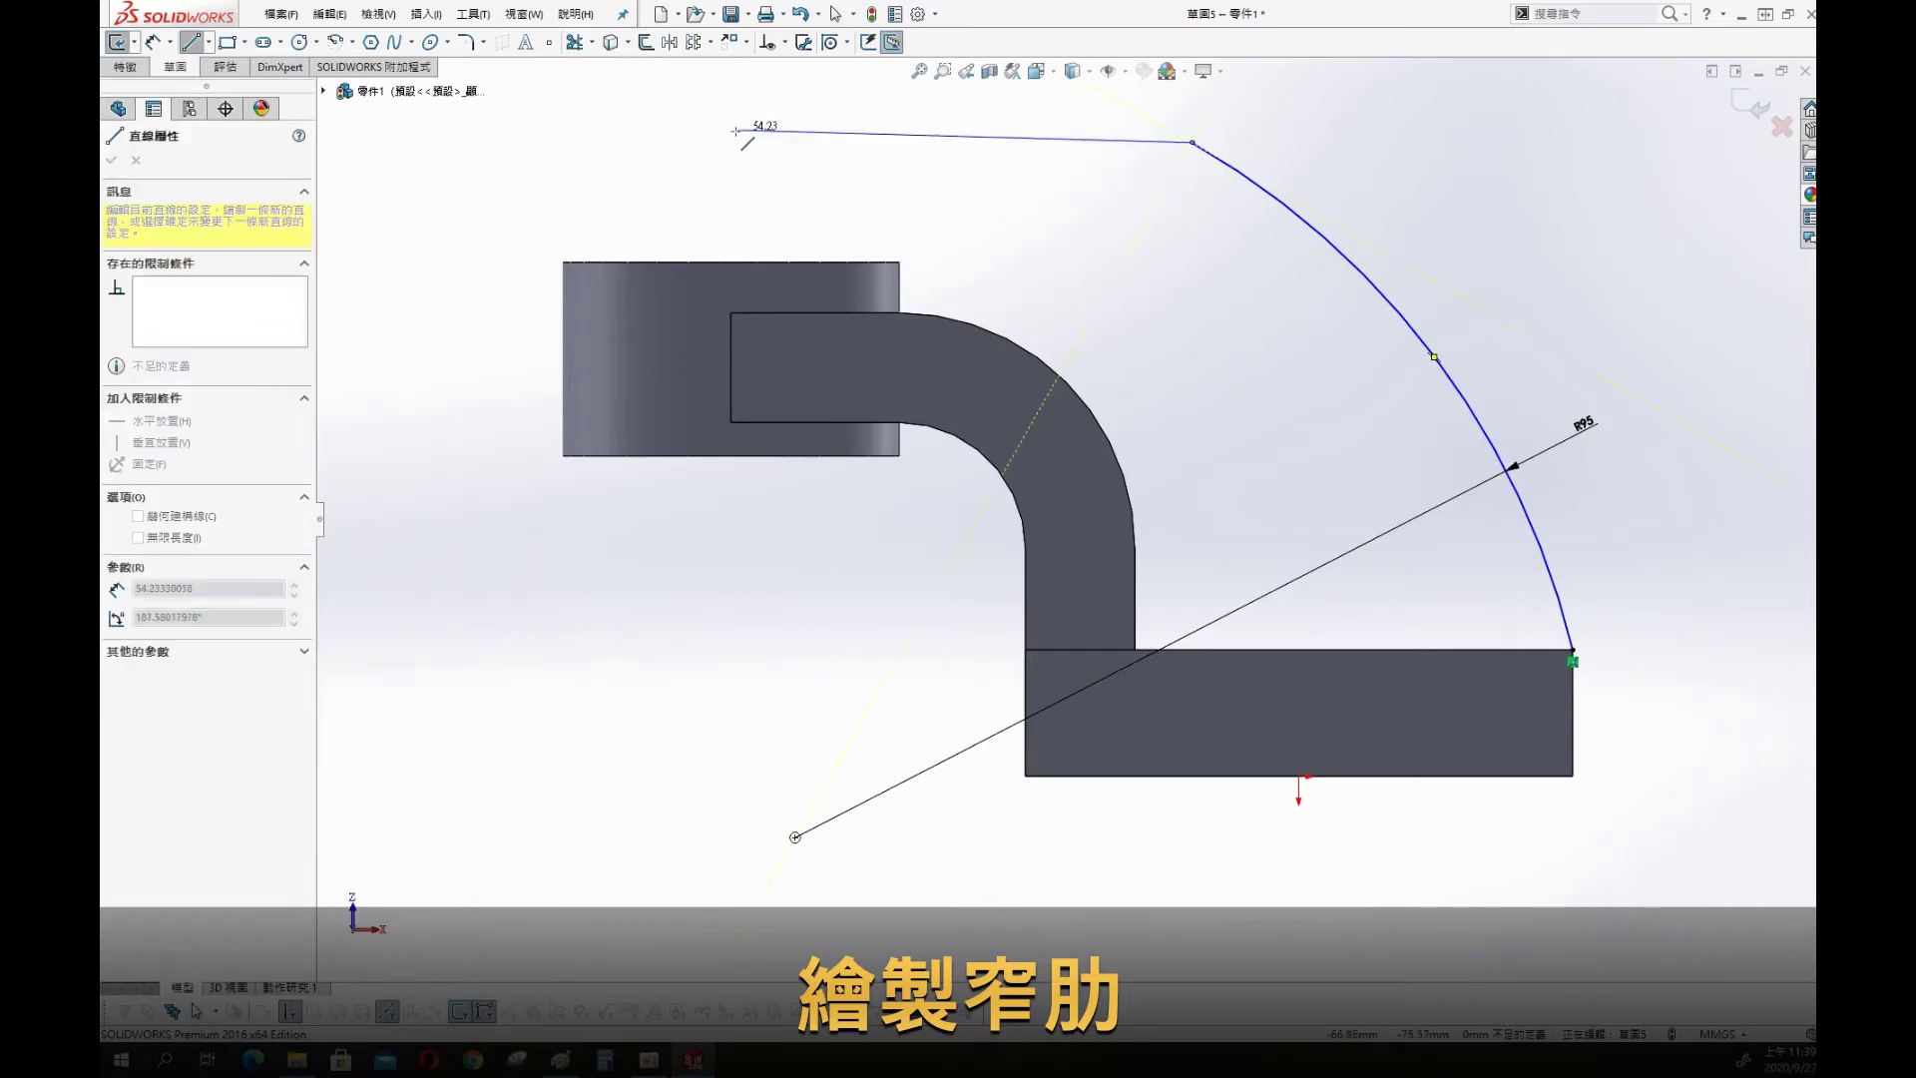
left_click(665, 142)
key("Escape")
Make the top line tangent to the arc and collinear with the boss top edge, then corner-trim
left_click(1228, 167)
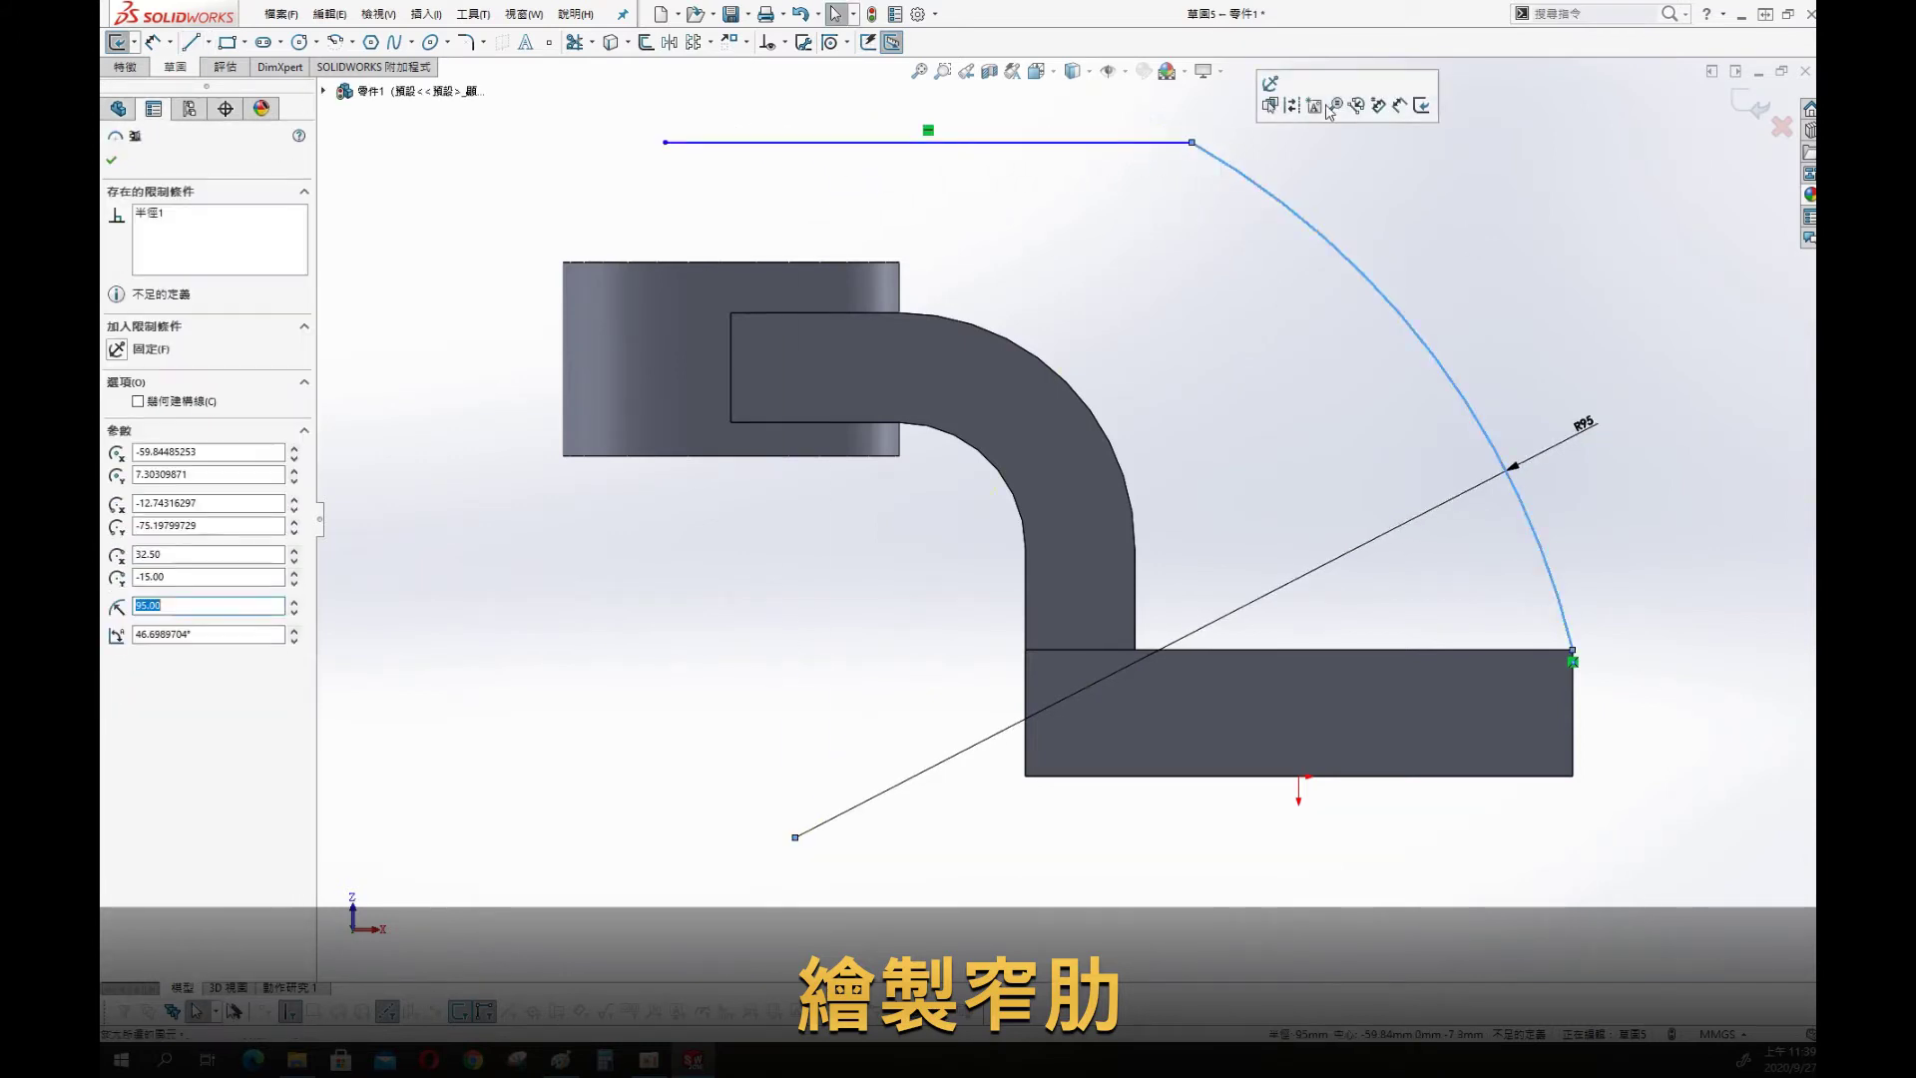
key("Escape")
left_click(1137, 143)
left_click(1308, 225, "ctrl")
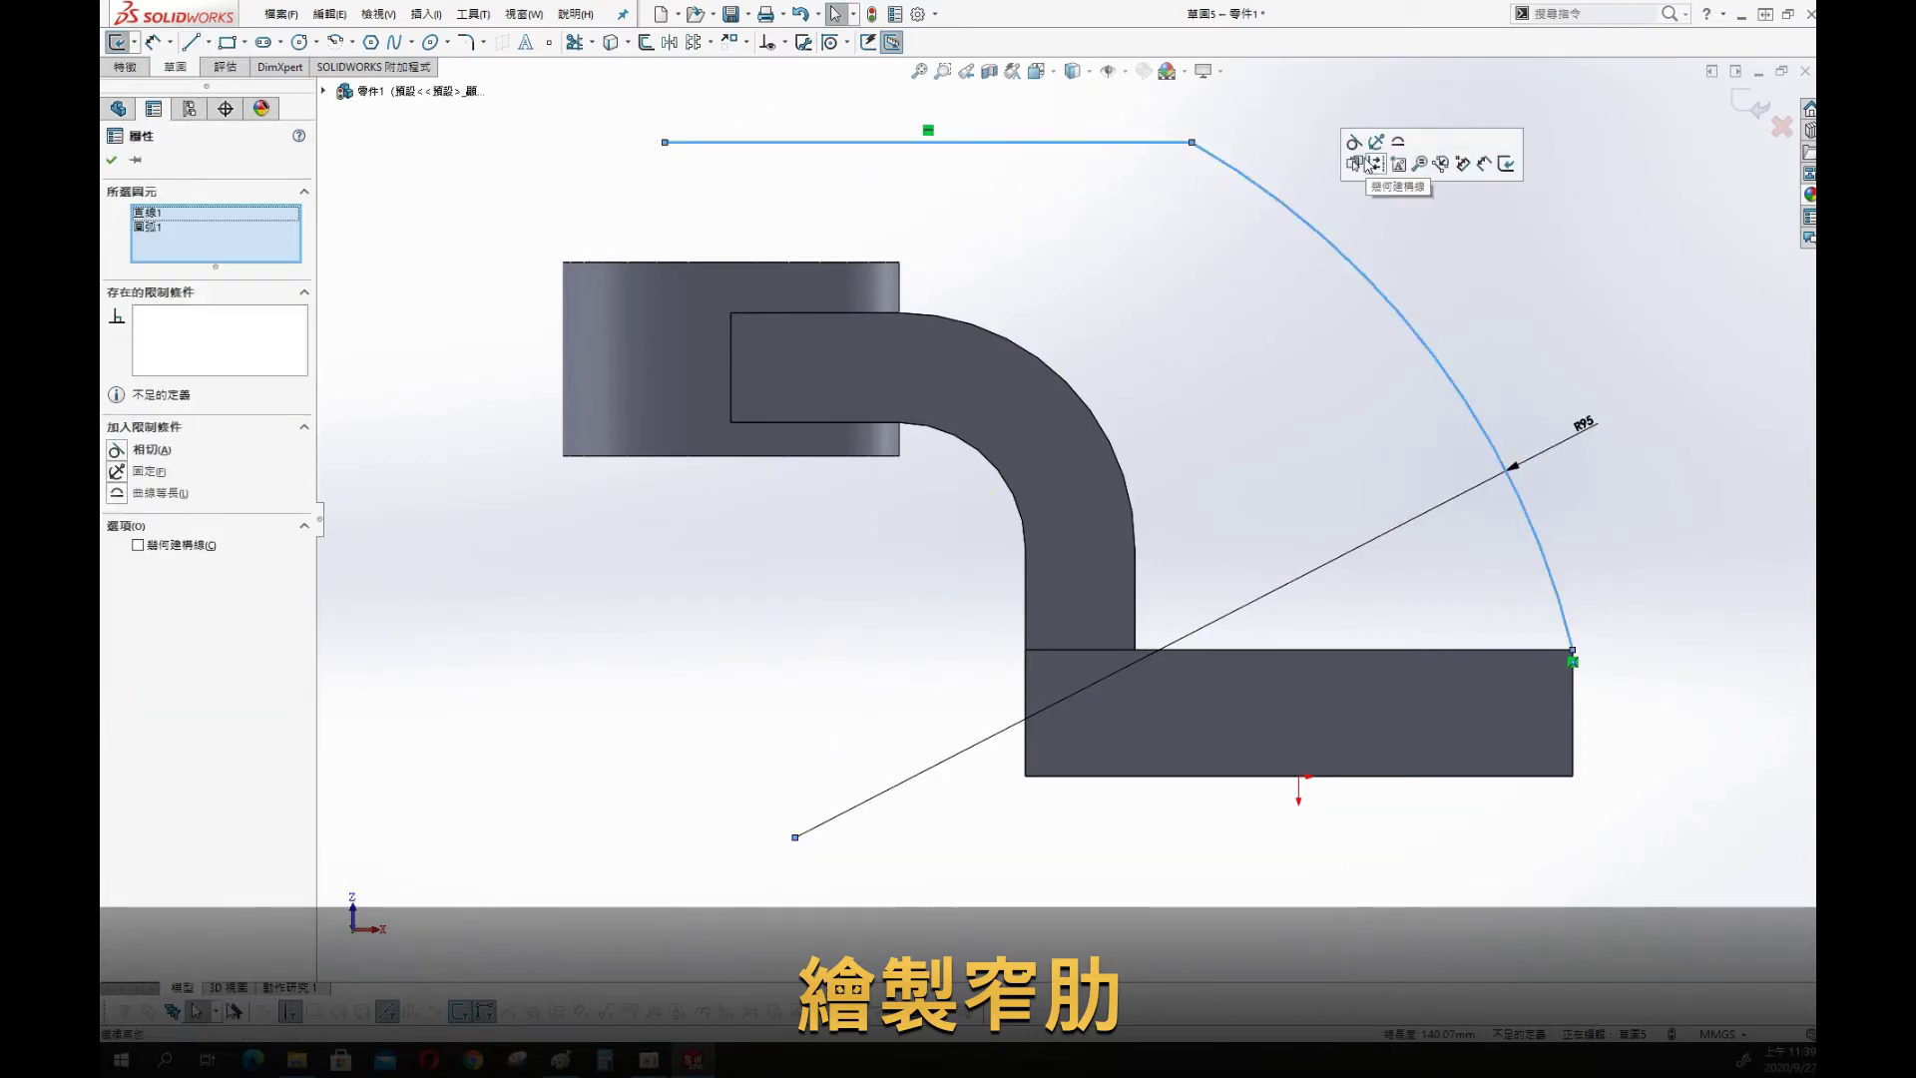
scroll(898, 440, "up", 5)
left_click_drag(889, 240, 919, 389)
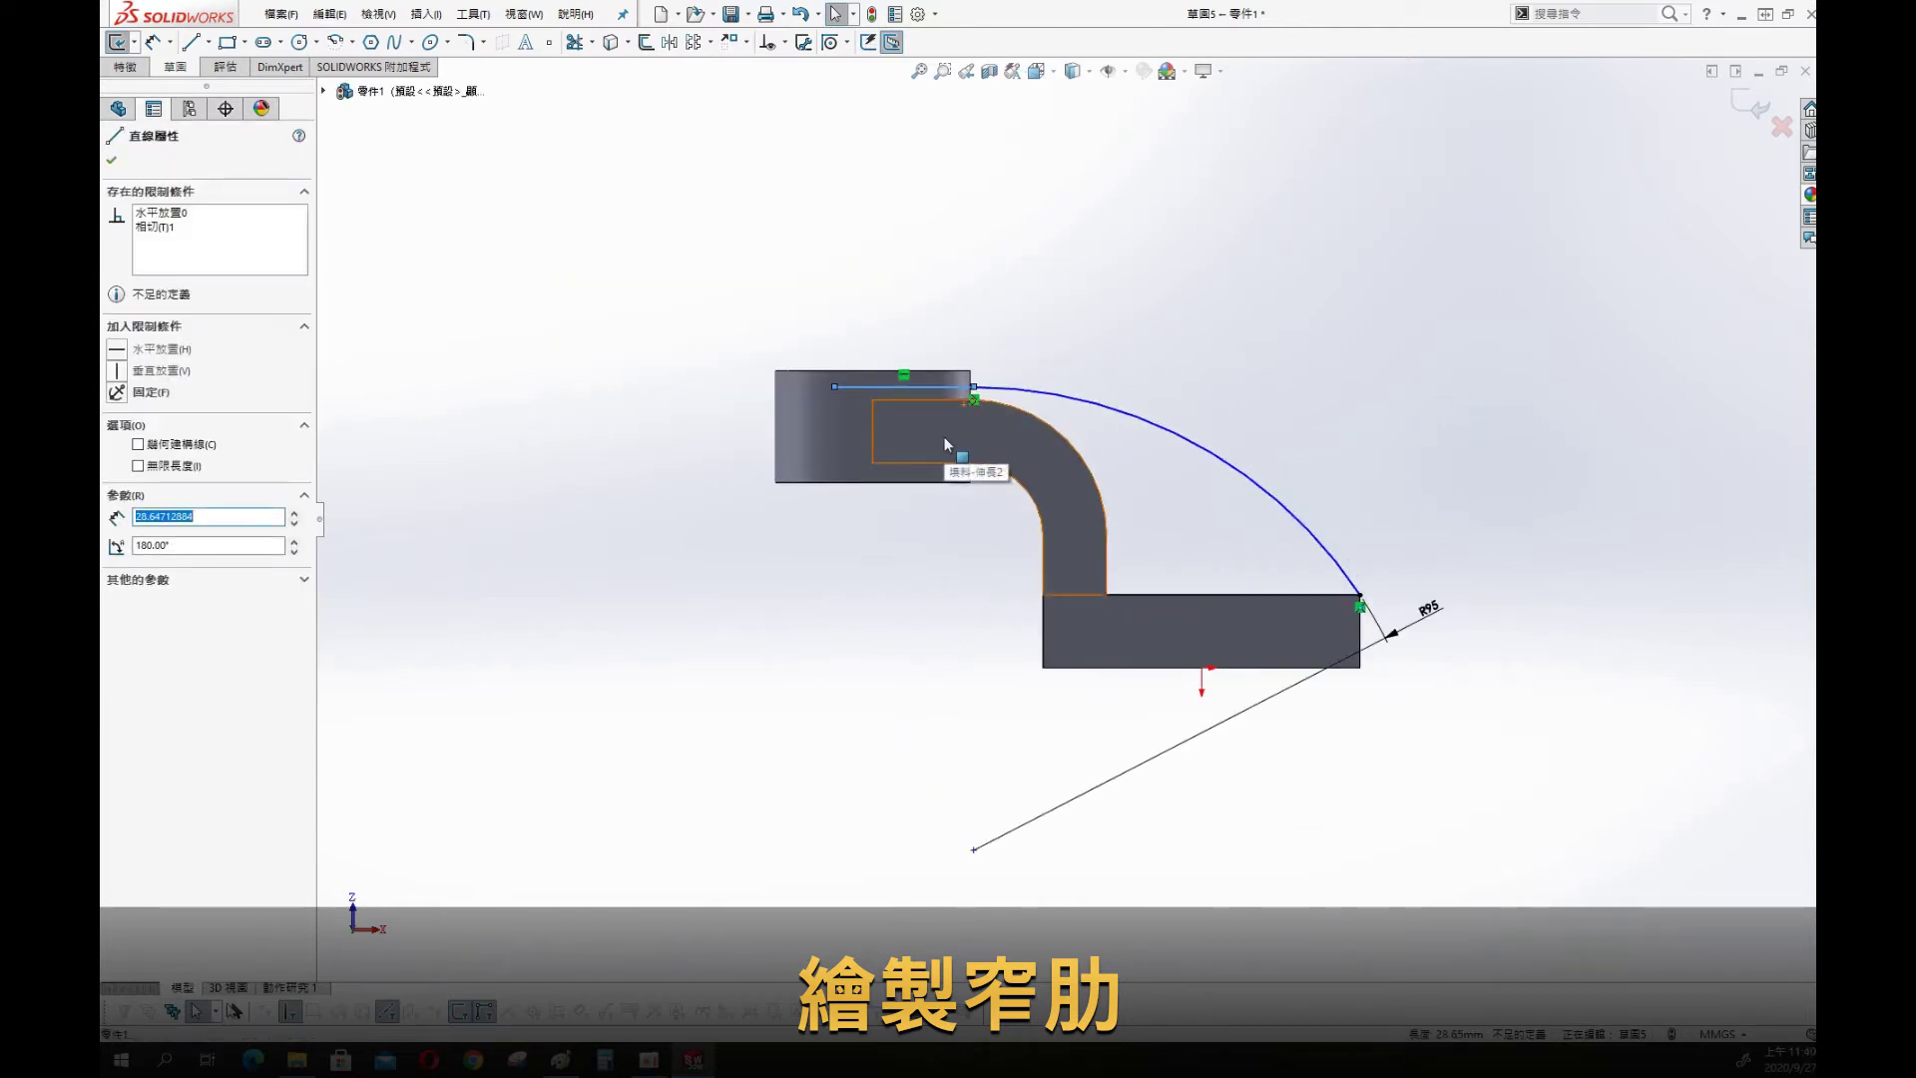
left_click(895, 370, "ctrl")
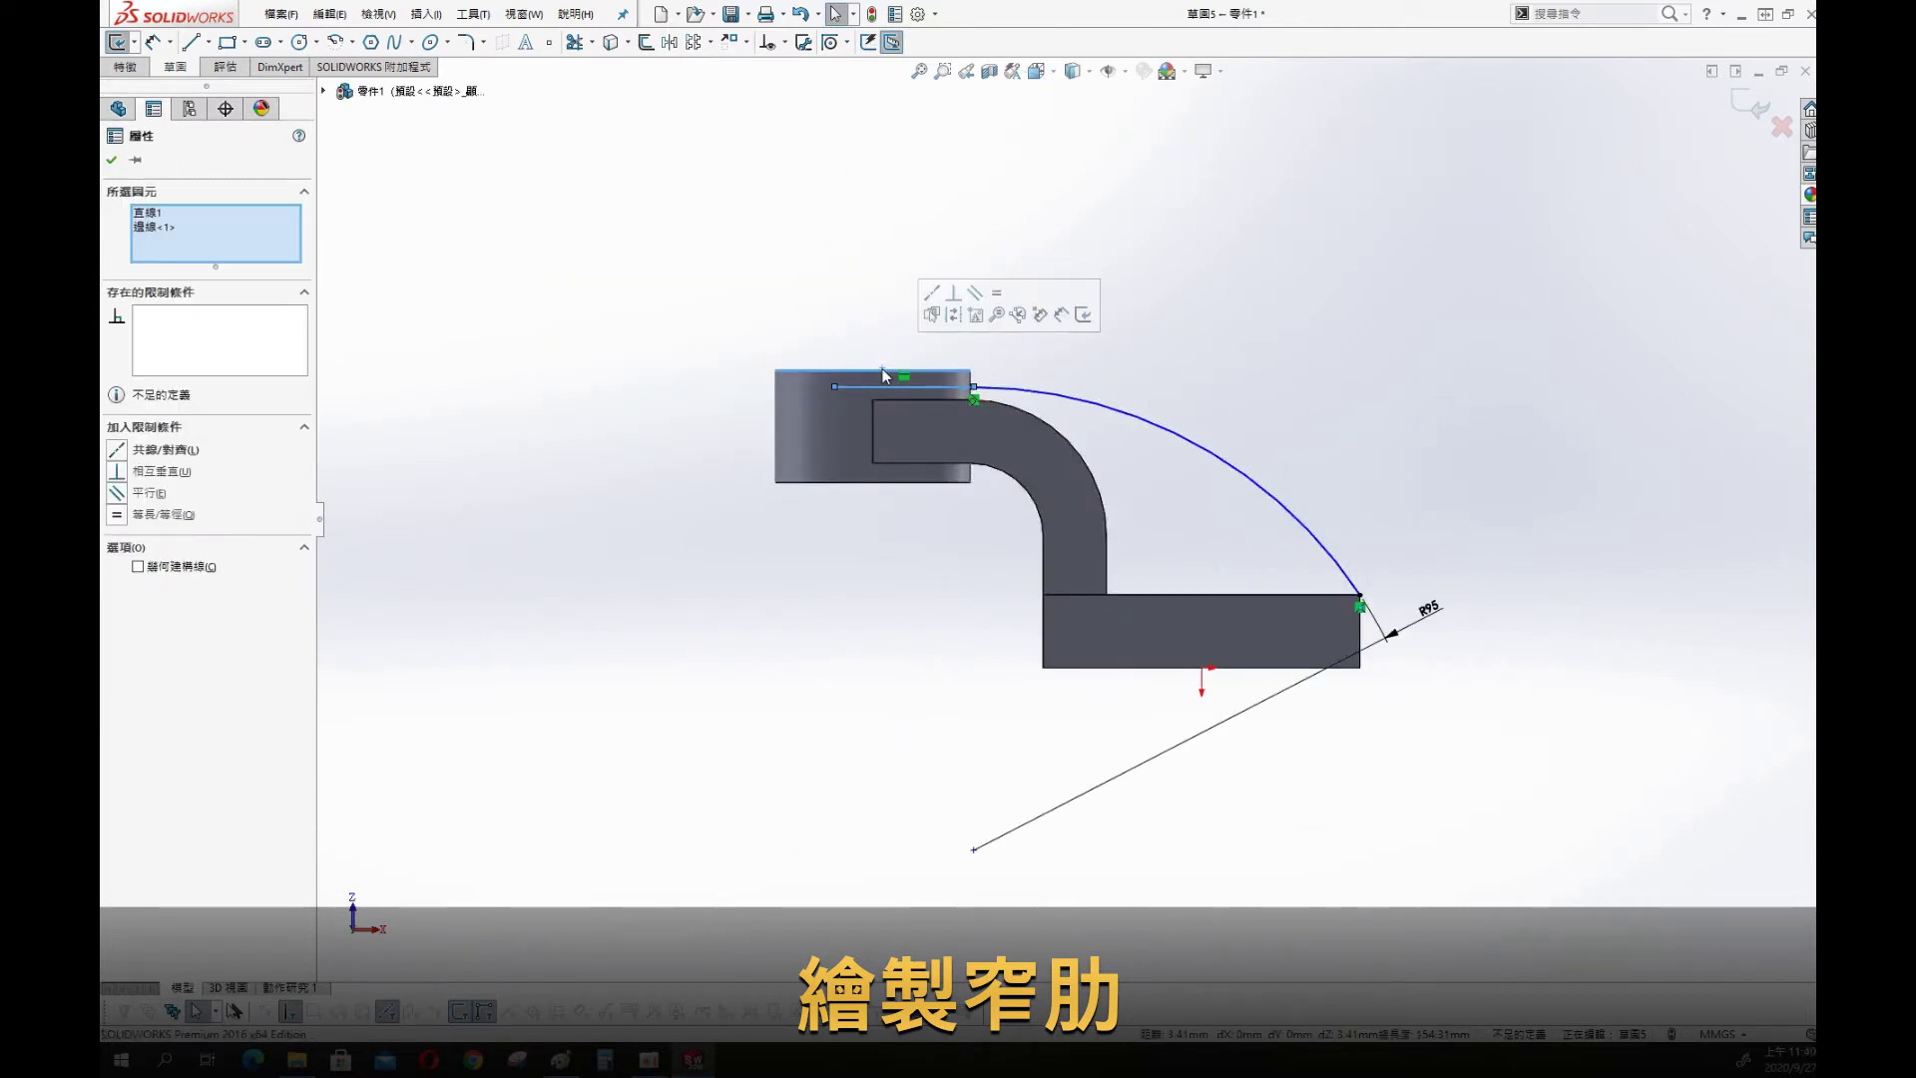
left_click(930, 292)
scroll(864, 423, "down", 1)
left_click(882, 476)
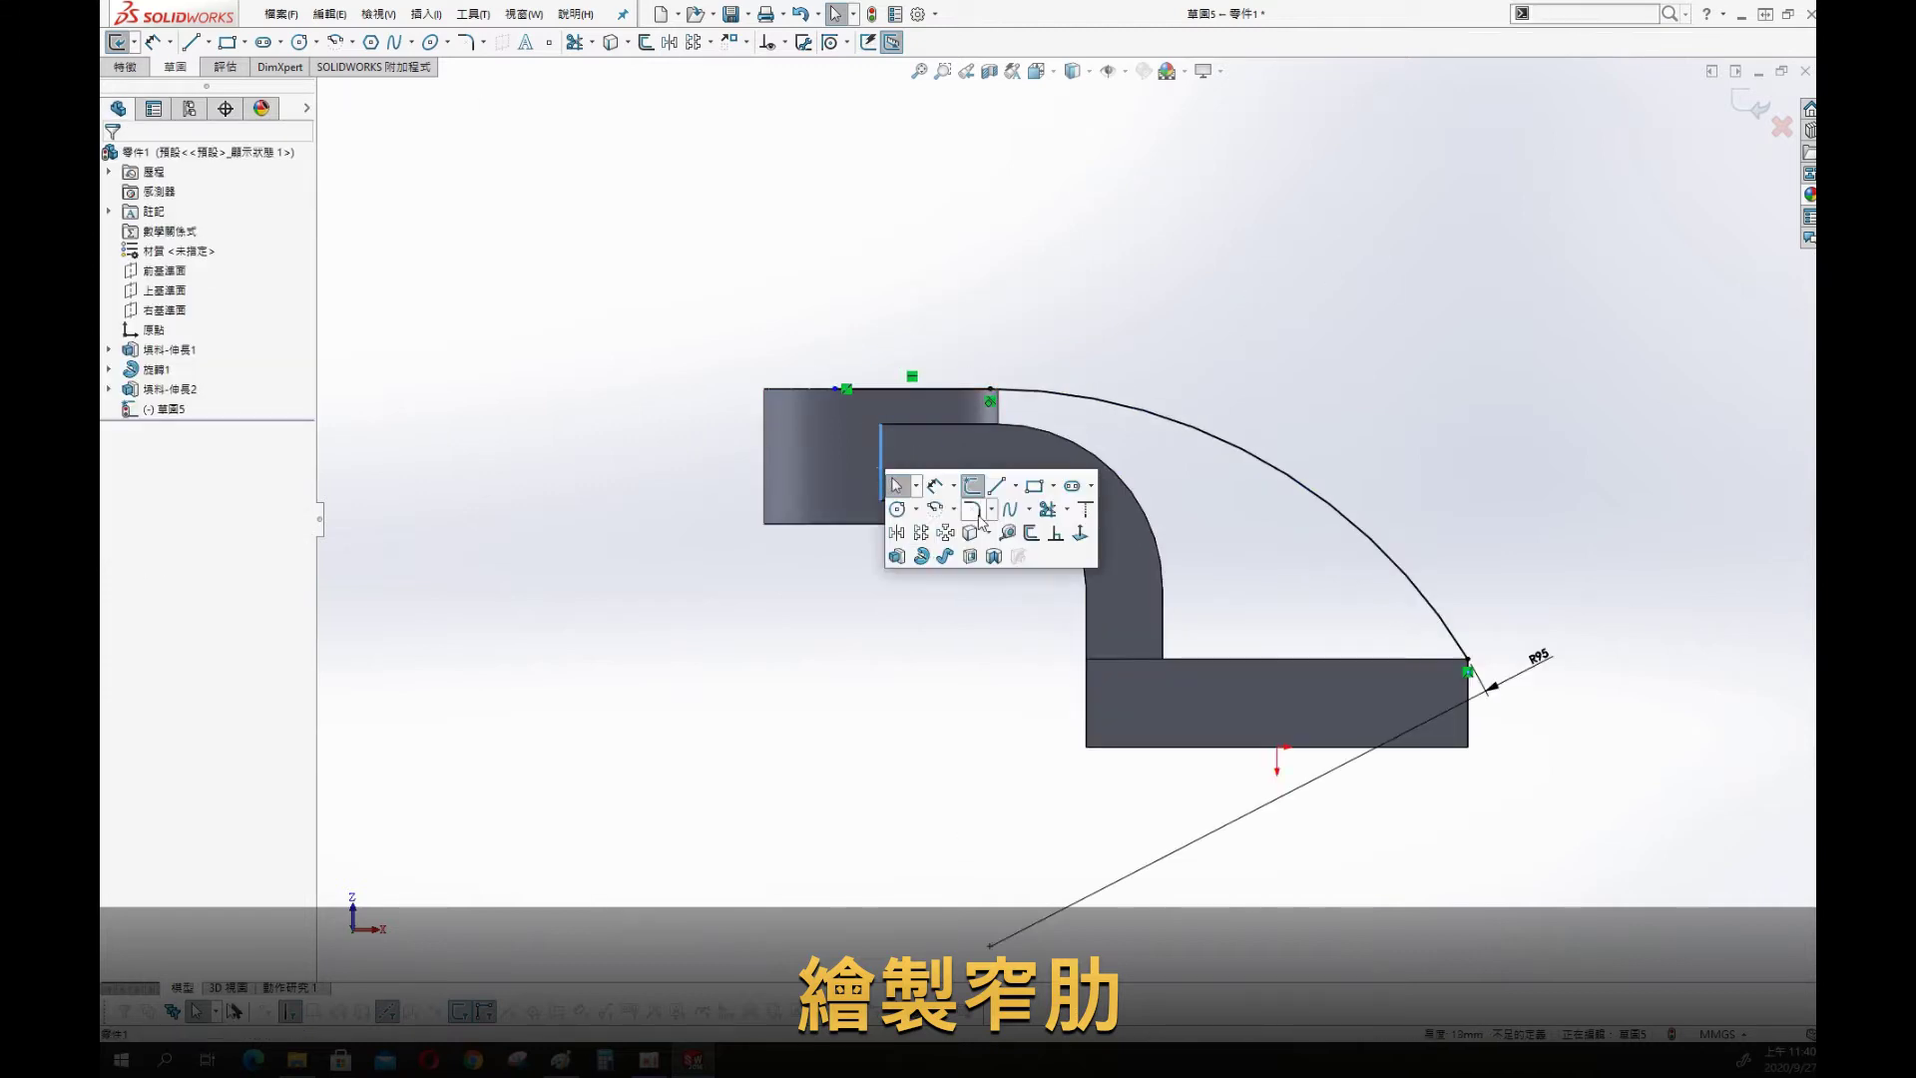
key("s")
left_click(1238, 284)
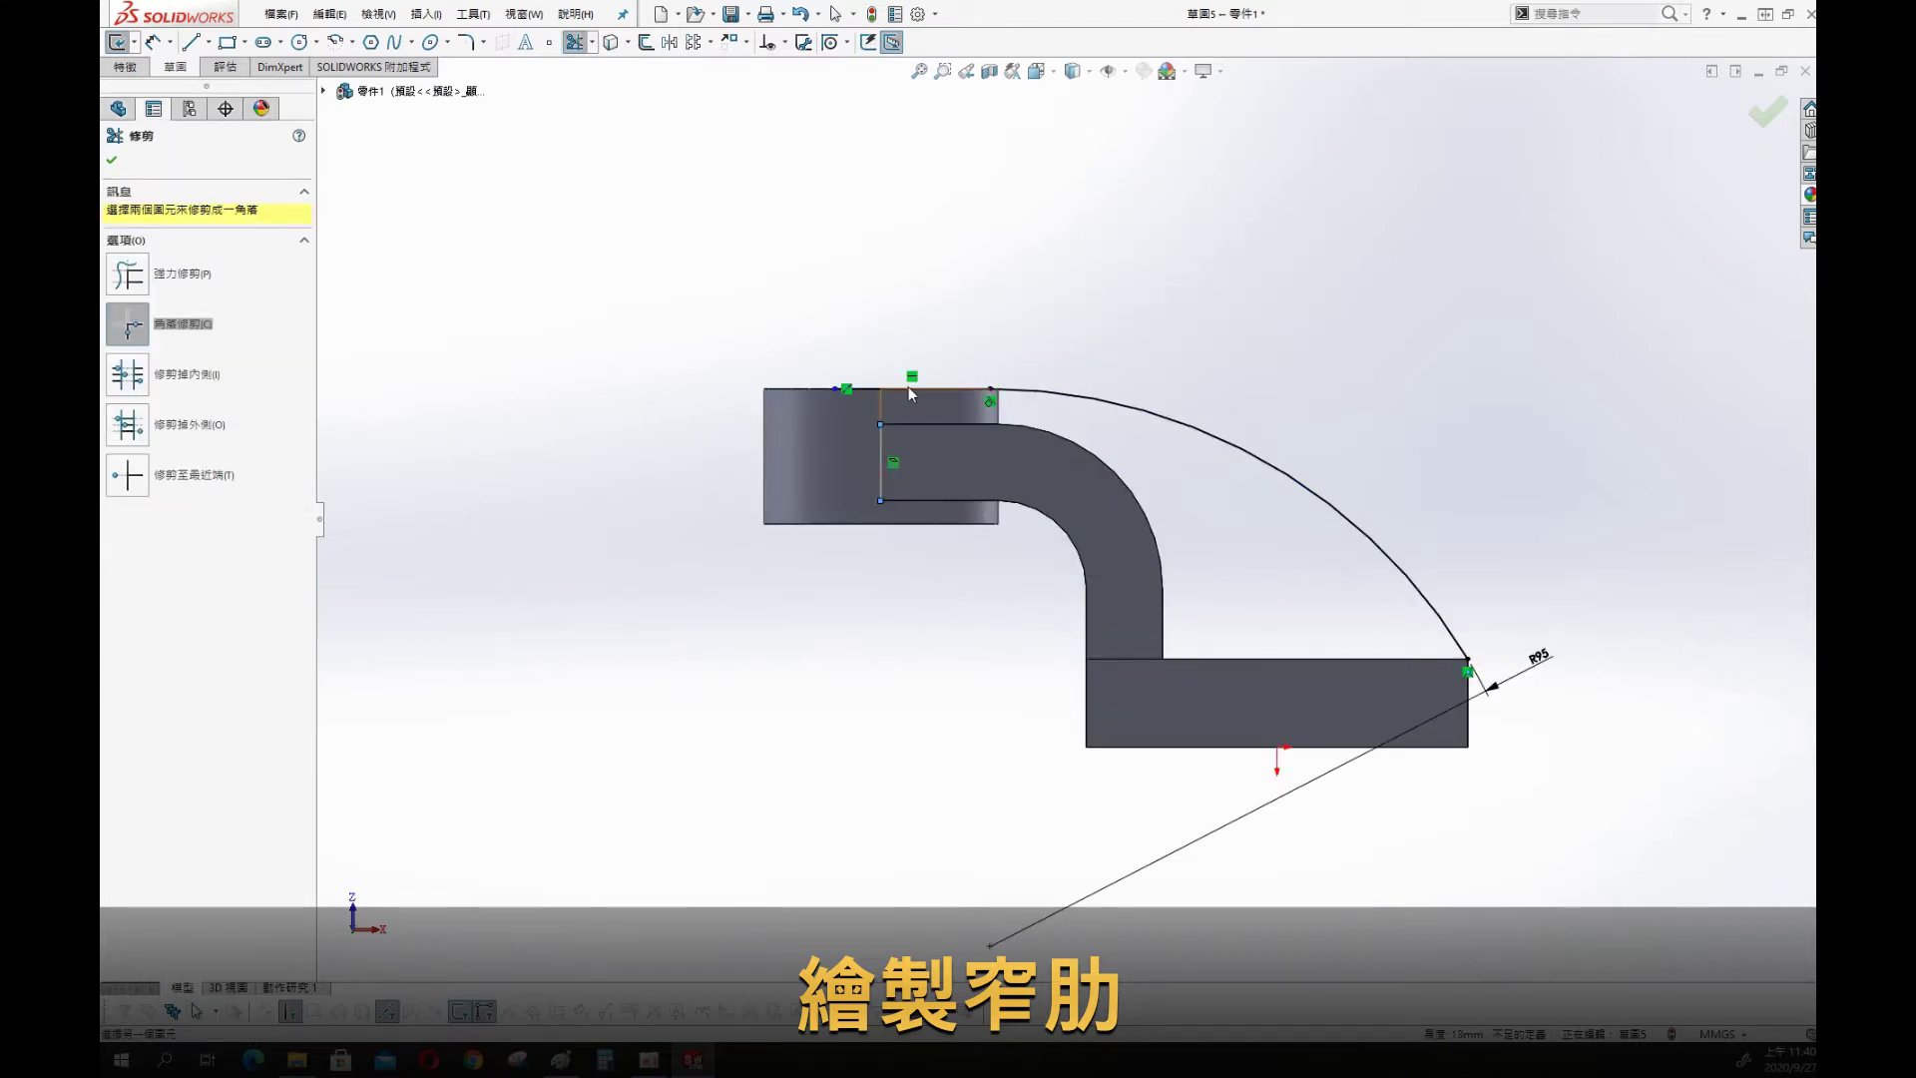
Convert the arm's inner curved edge, its vertical edge and the plate's top edge into the sketch
key("s")
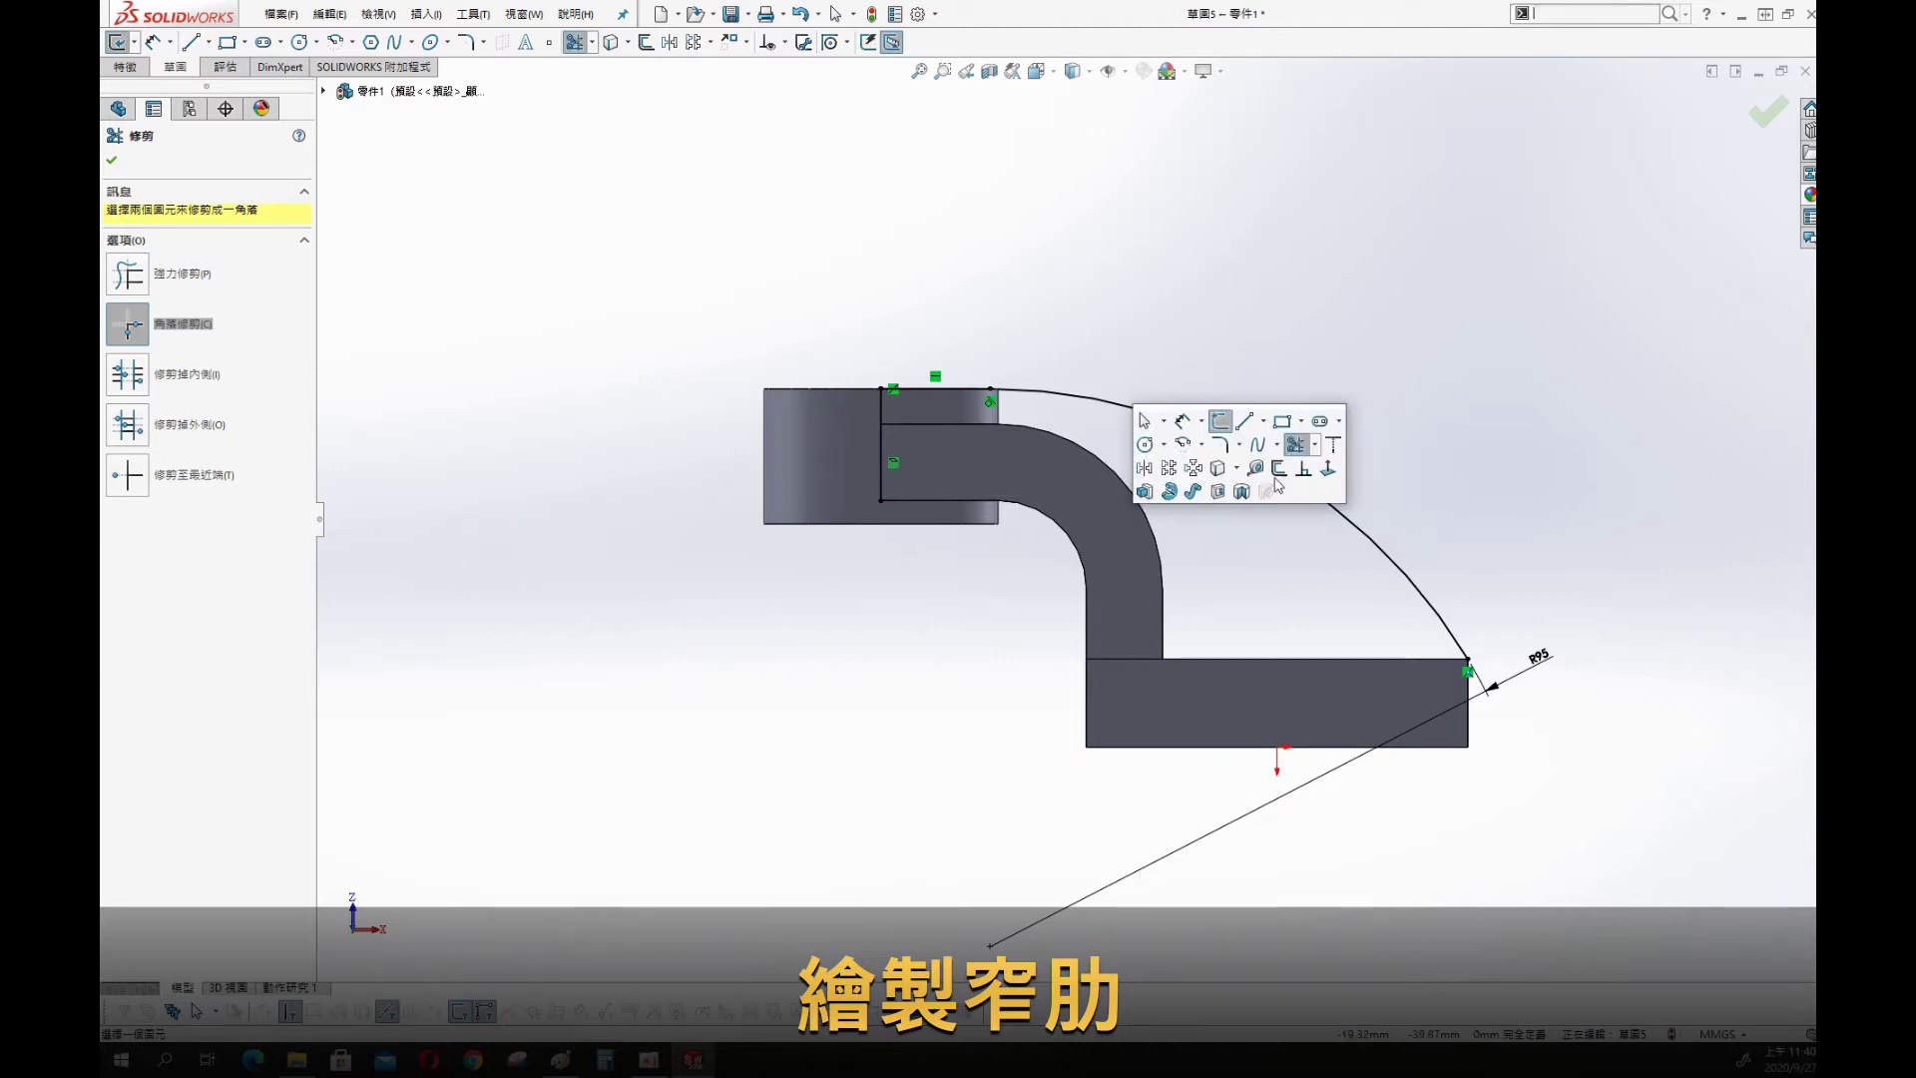
left_click(1217, 469)
left_click(1034, 512)
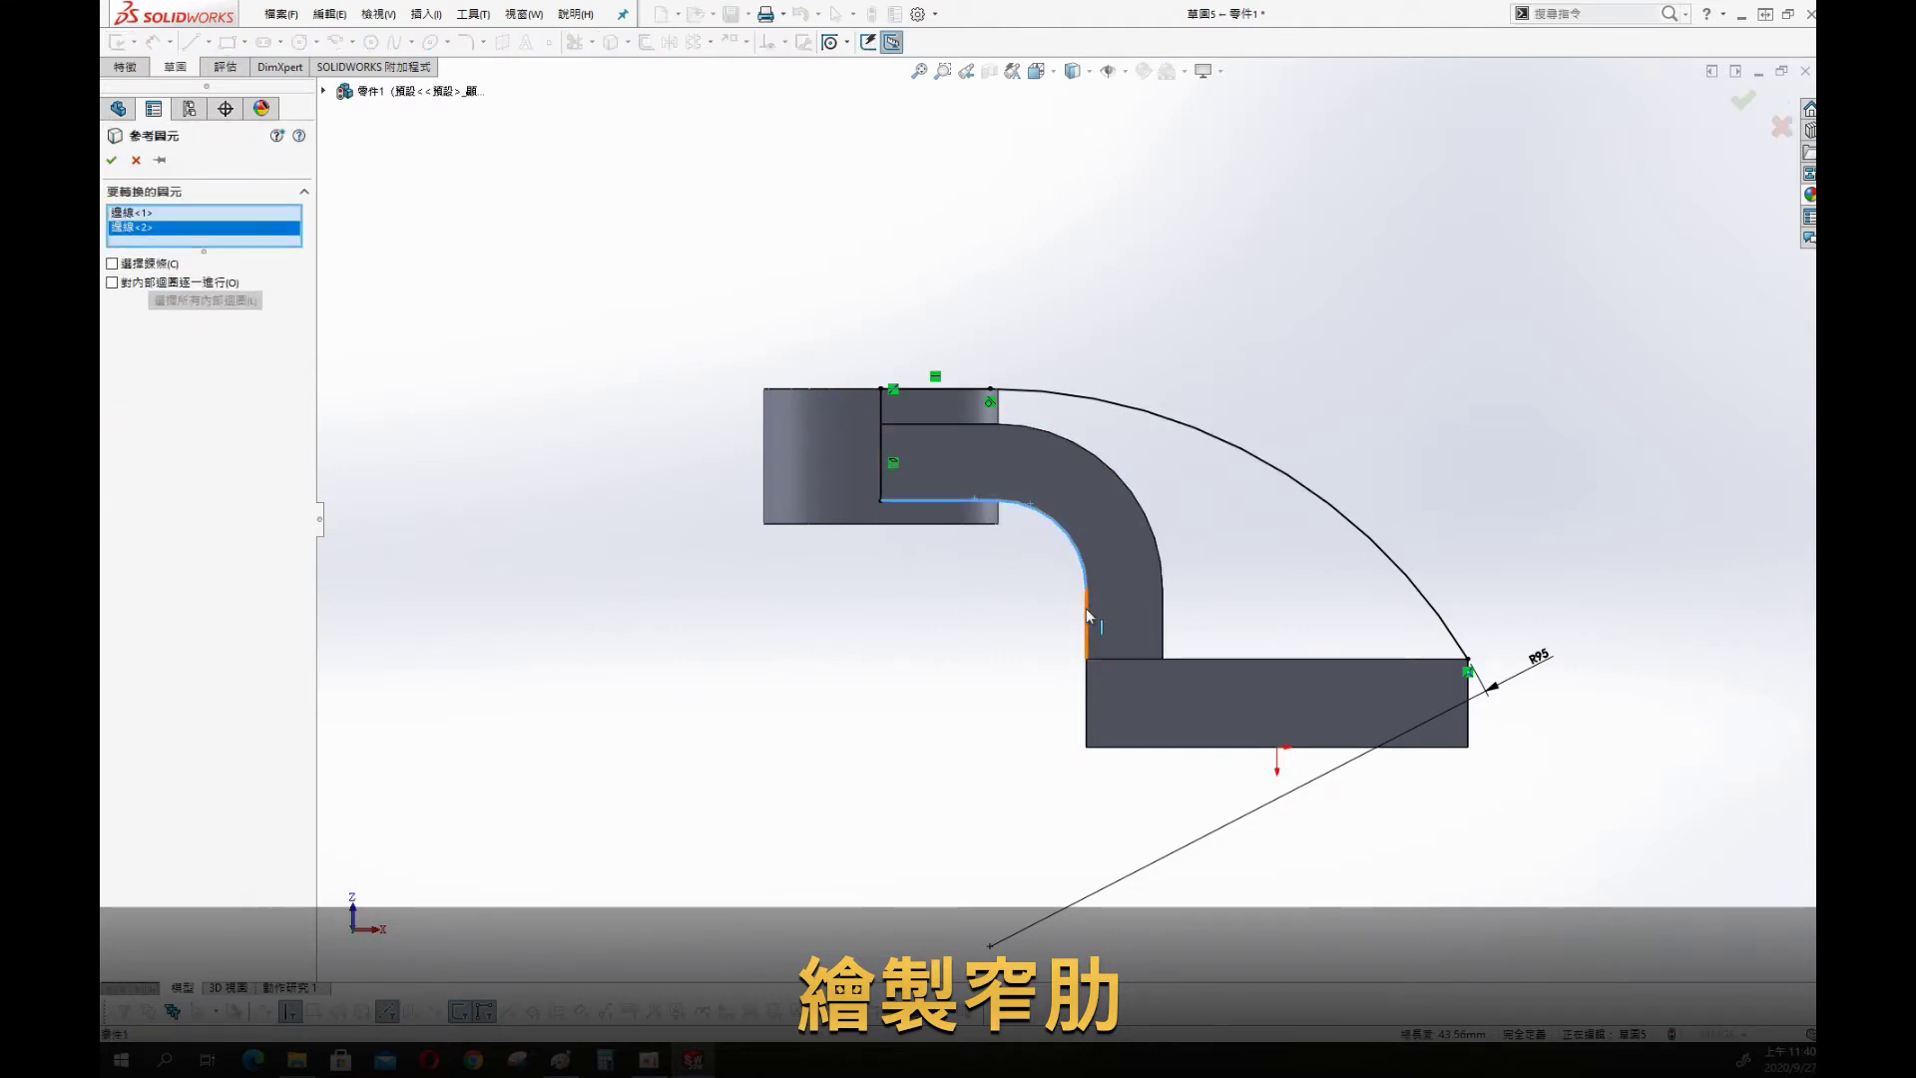
left_click(1087, 599)
left_click(1217, 660)
key("Return")
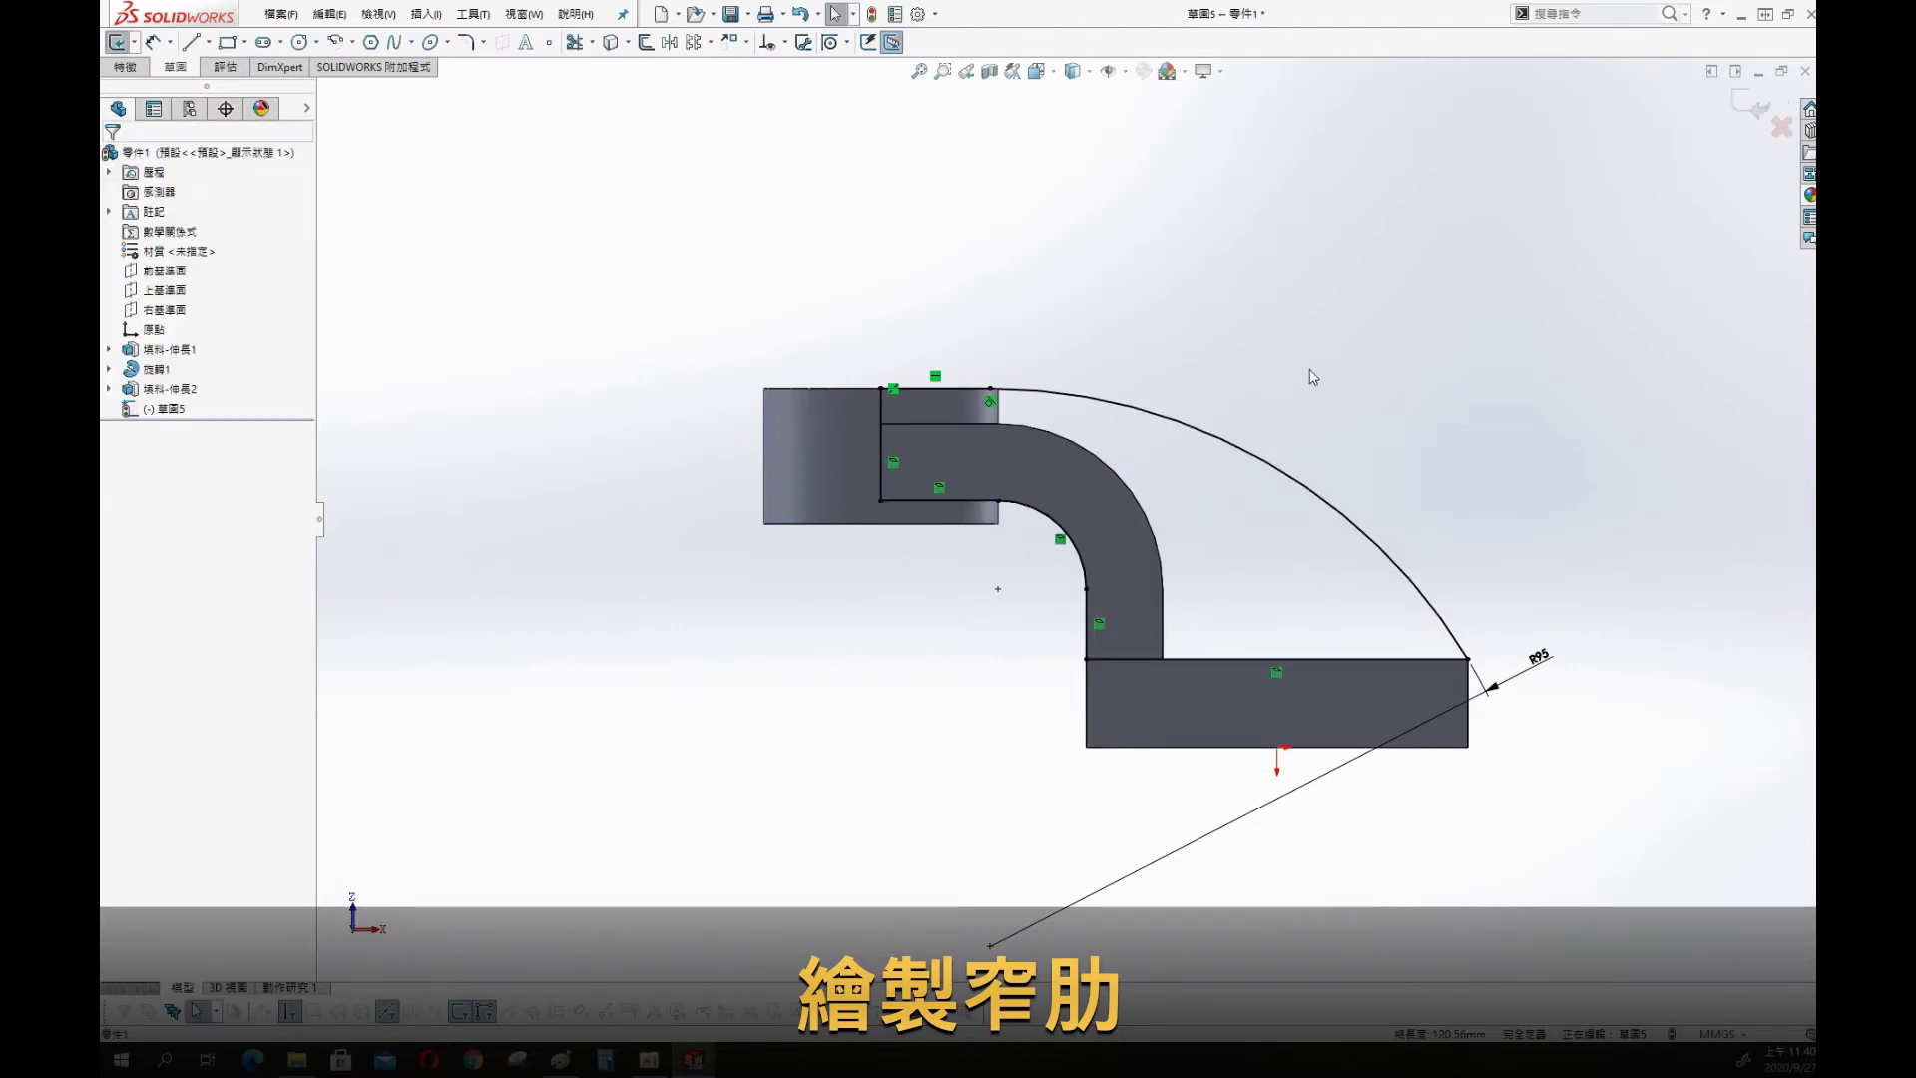
Extrude the rib profile 13 mm mid-plane, then select the rib face and Top Plane
key("s")
left_click(1320, 445)
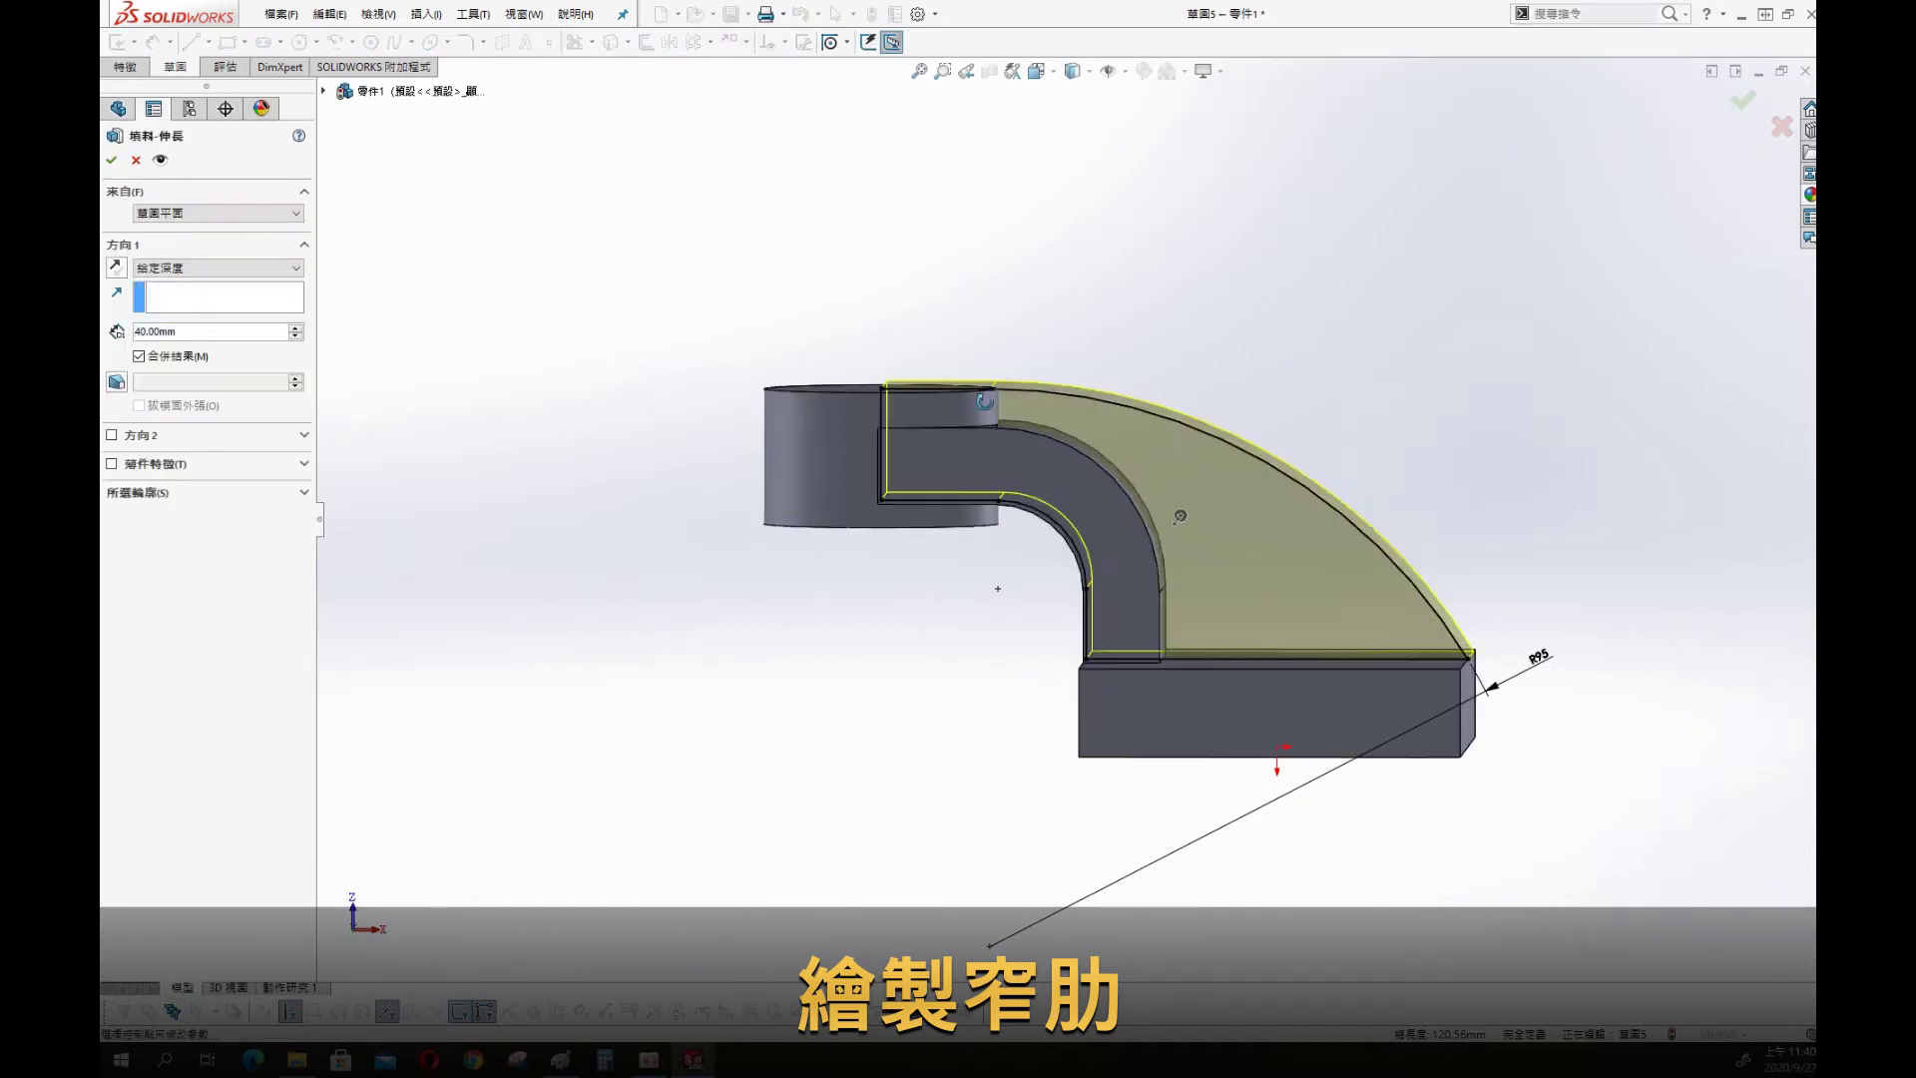
left_click(212, 268)
left_click(189, 365)
type("13")
key("Return")
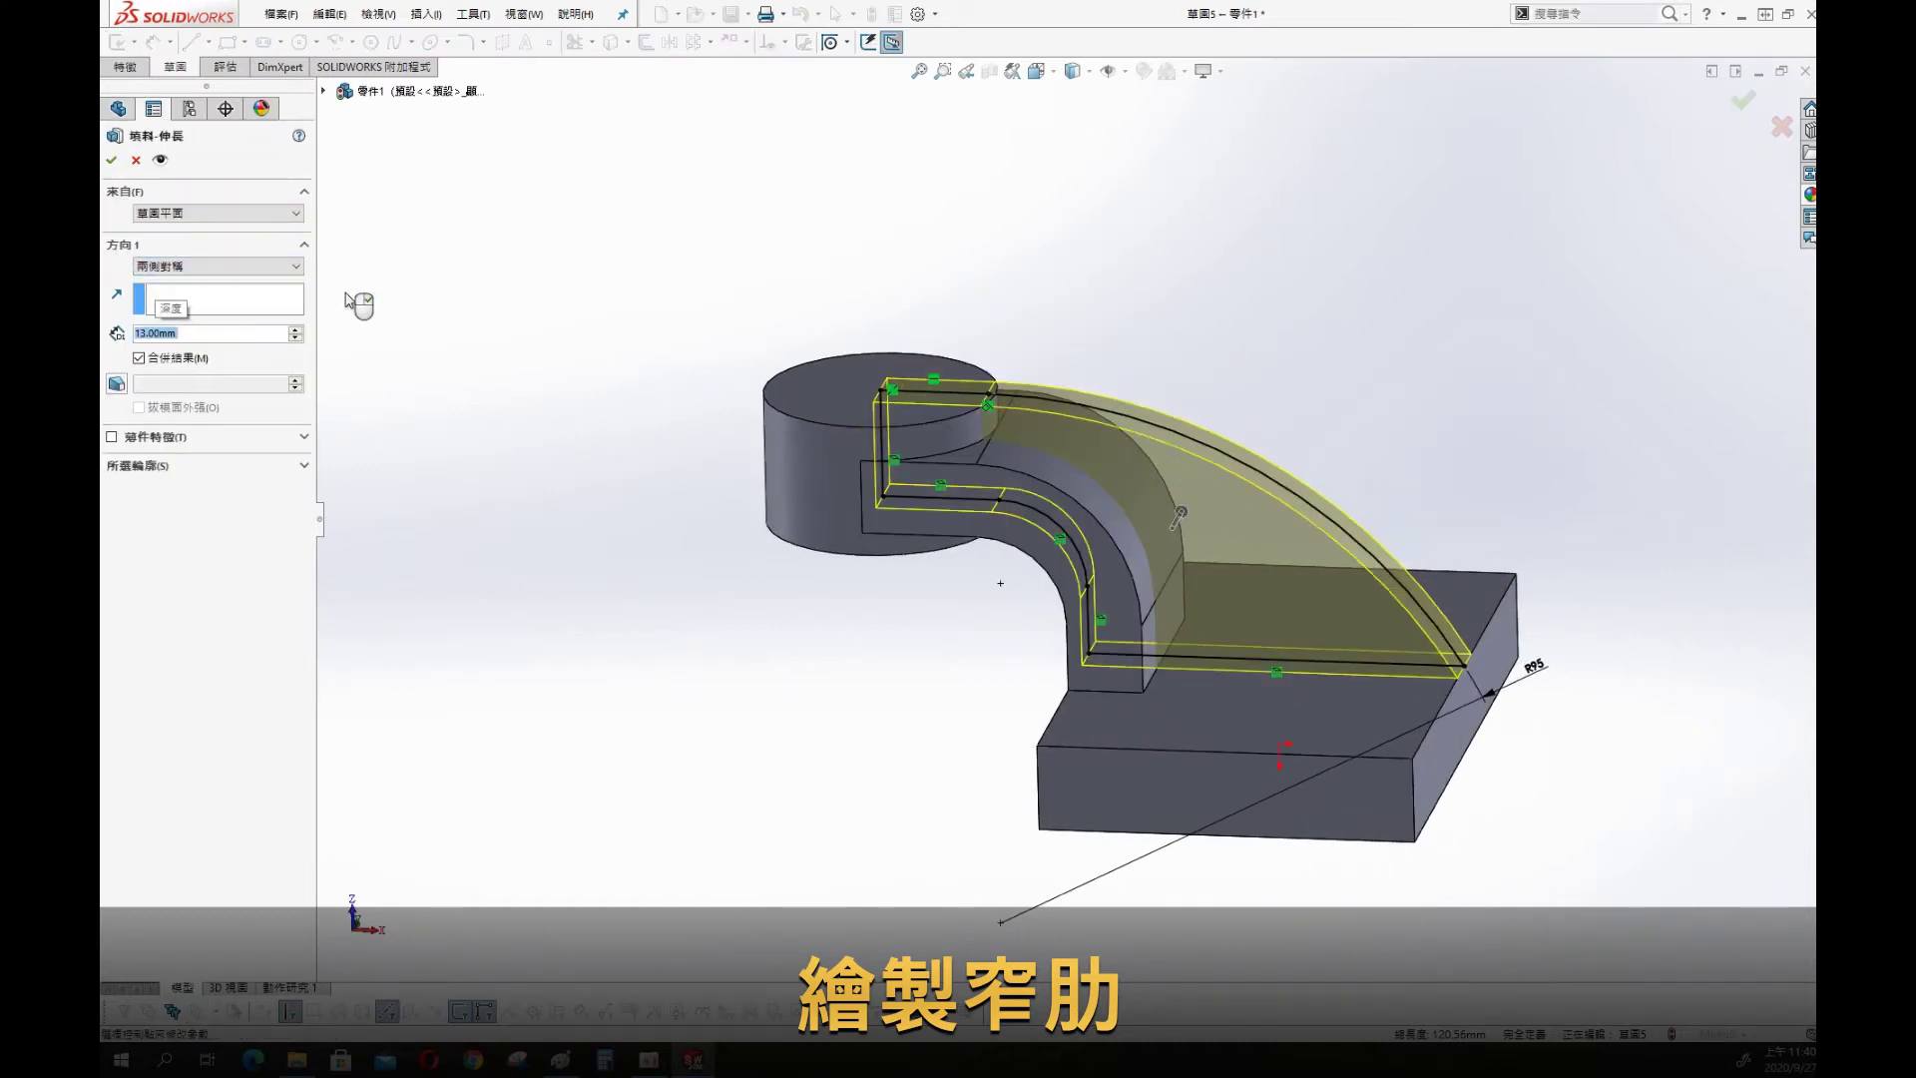
key("Return")
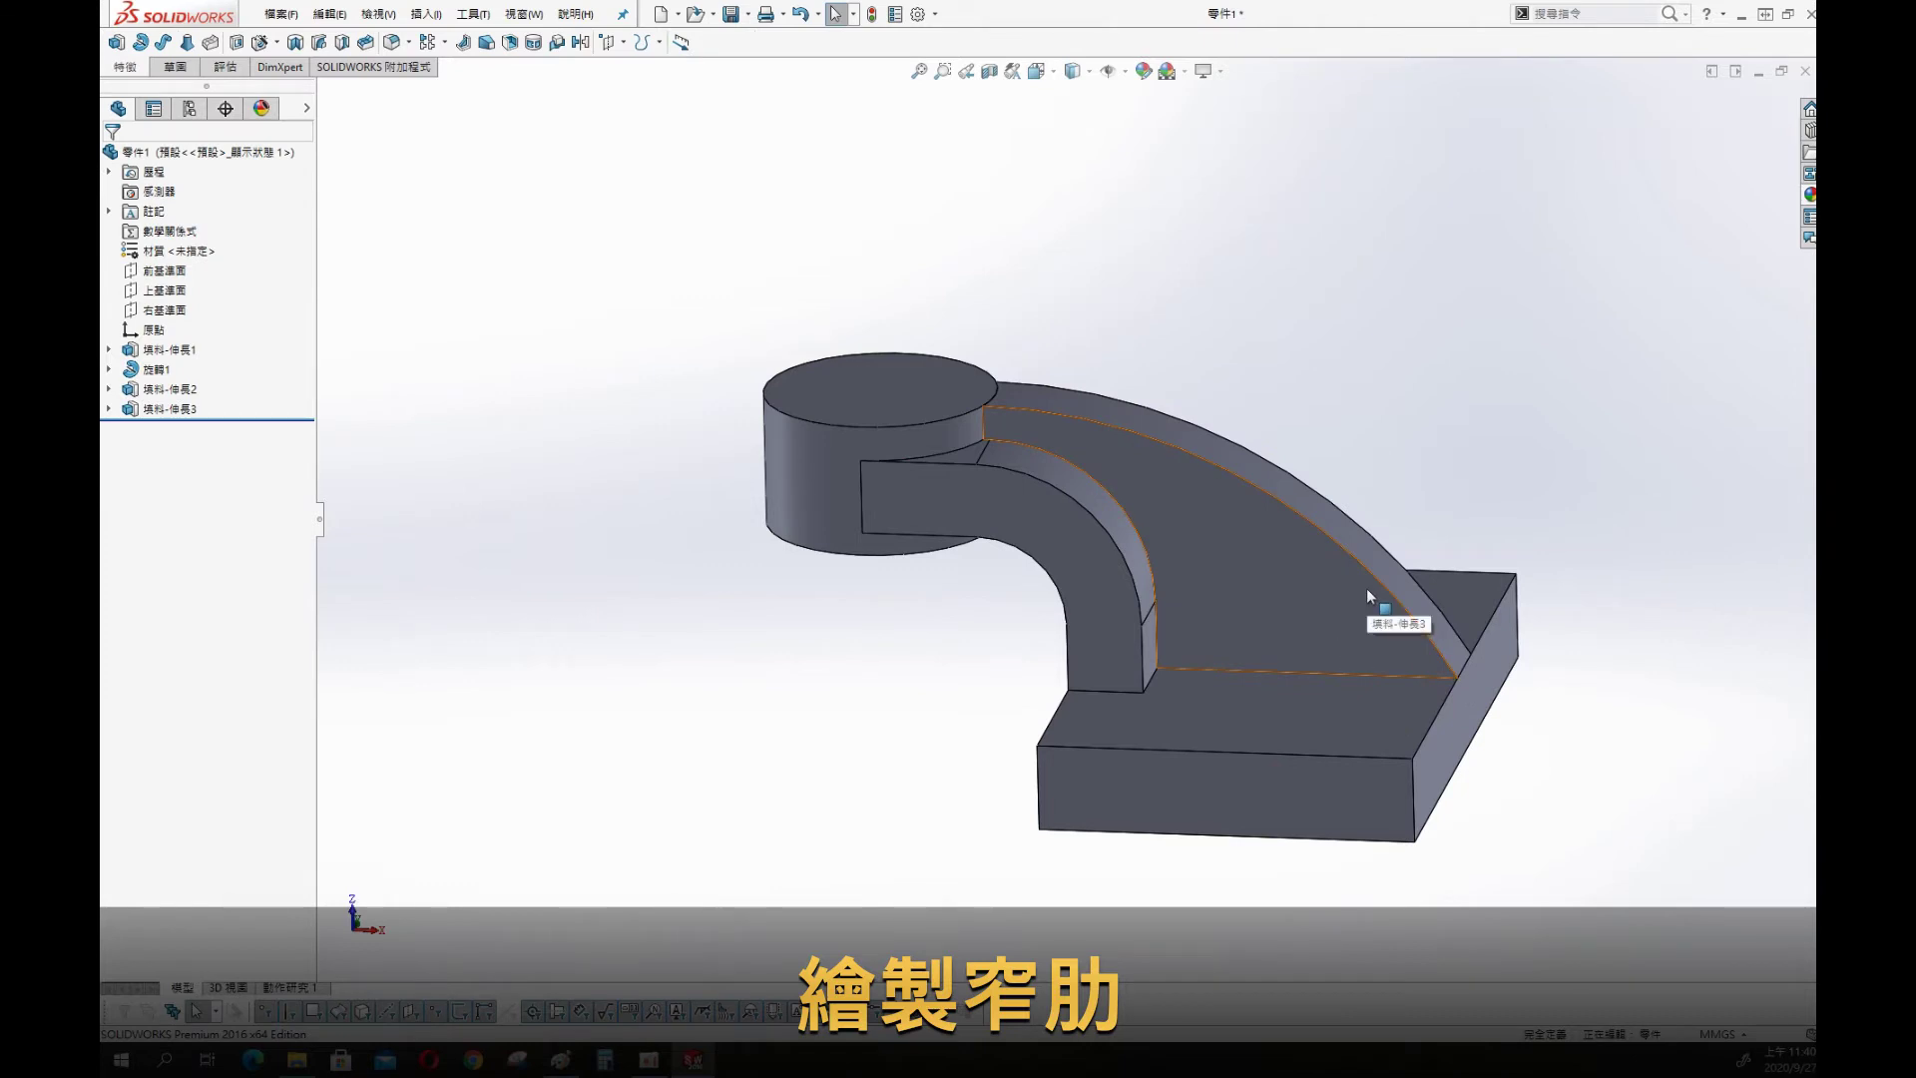
left_click(1367, 588)
left_click(160, 292)
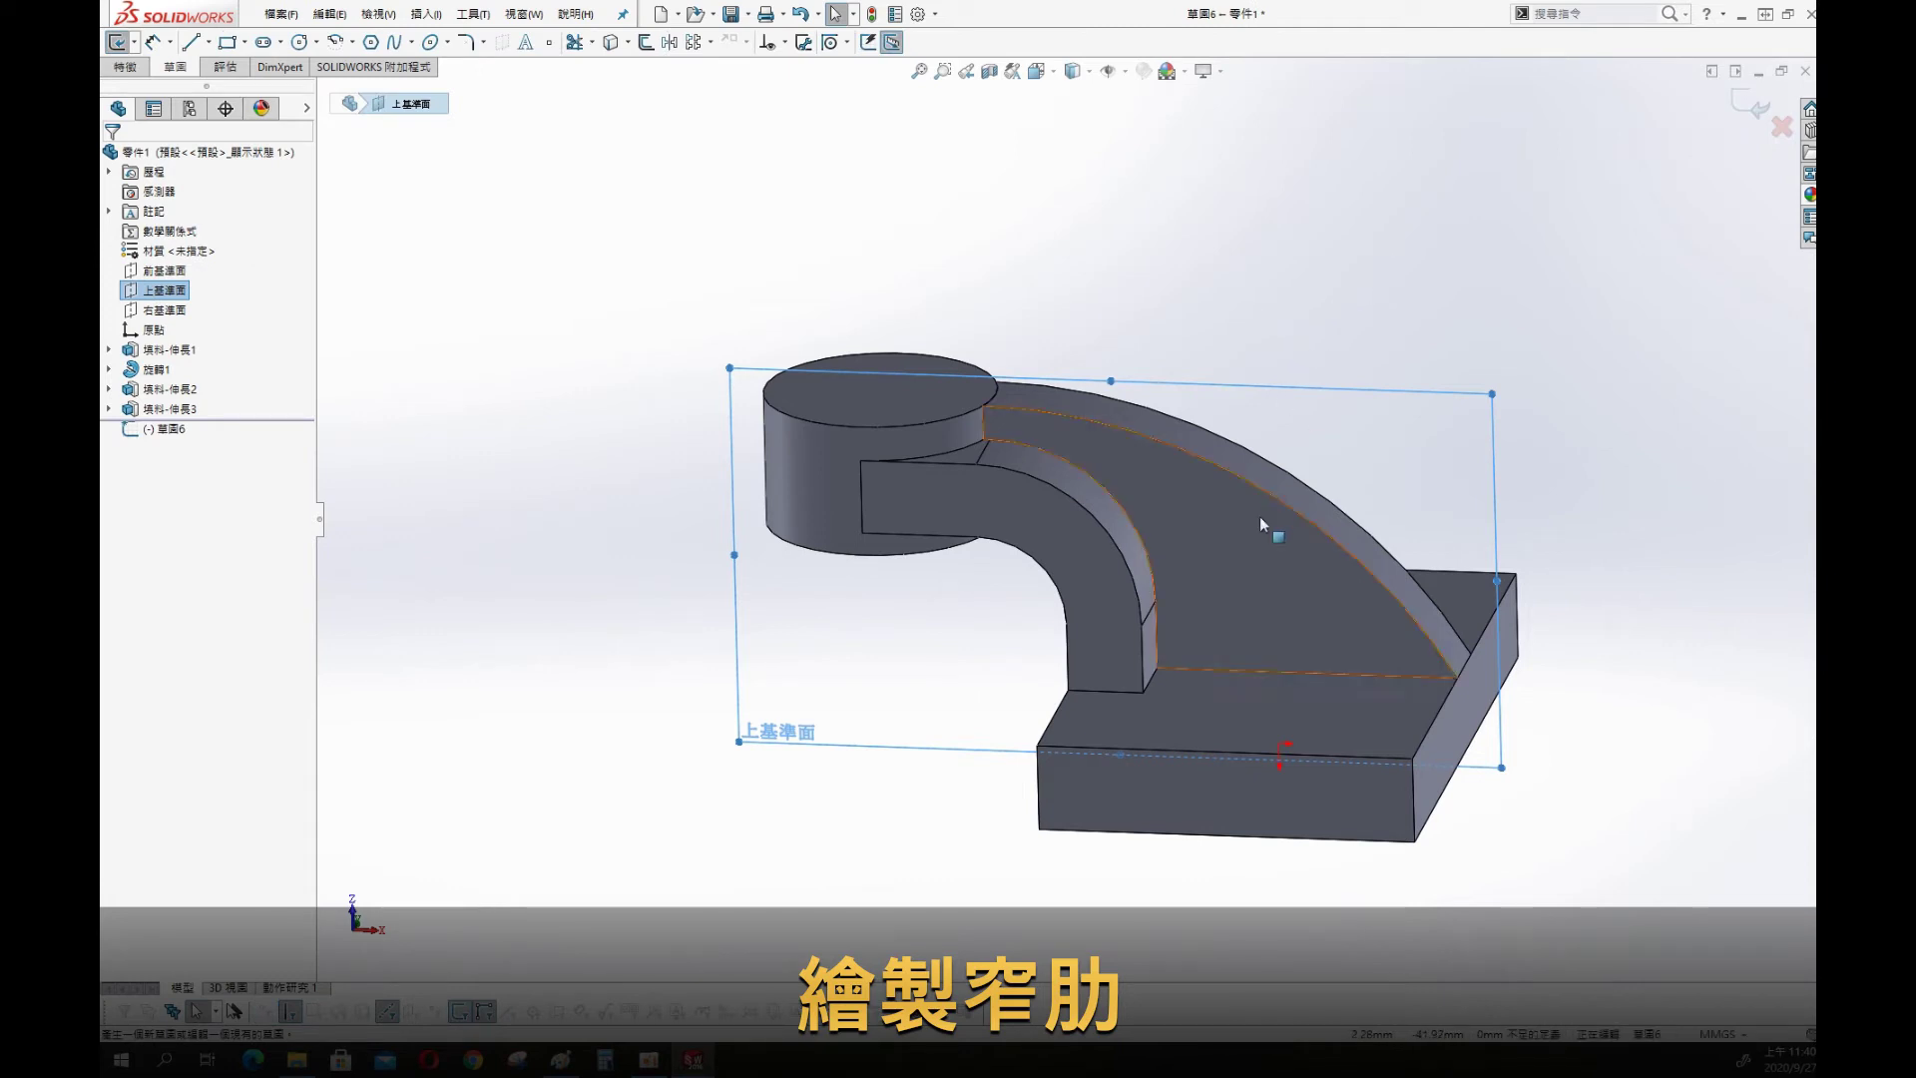
Drop the abandoned offset and arc attempts and view the rib sketch face-on
key("s")
left_click(1567, 294)
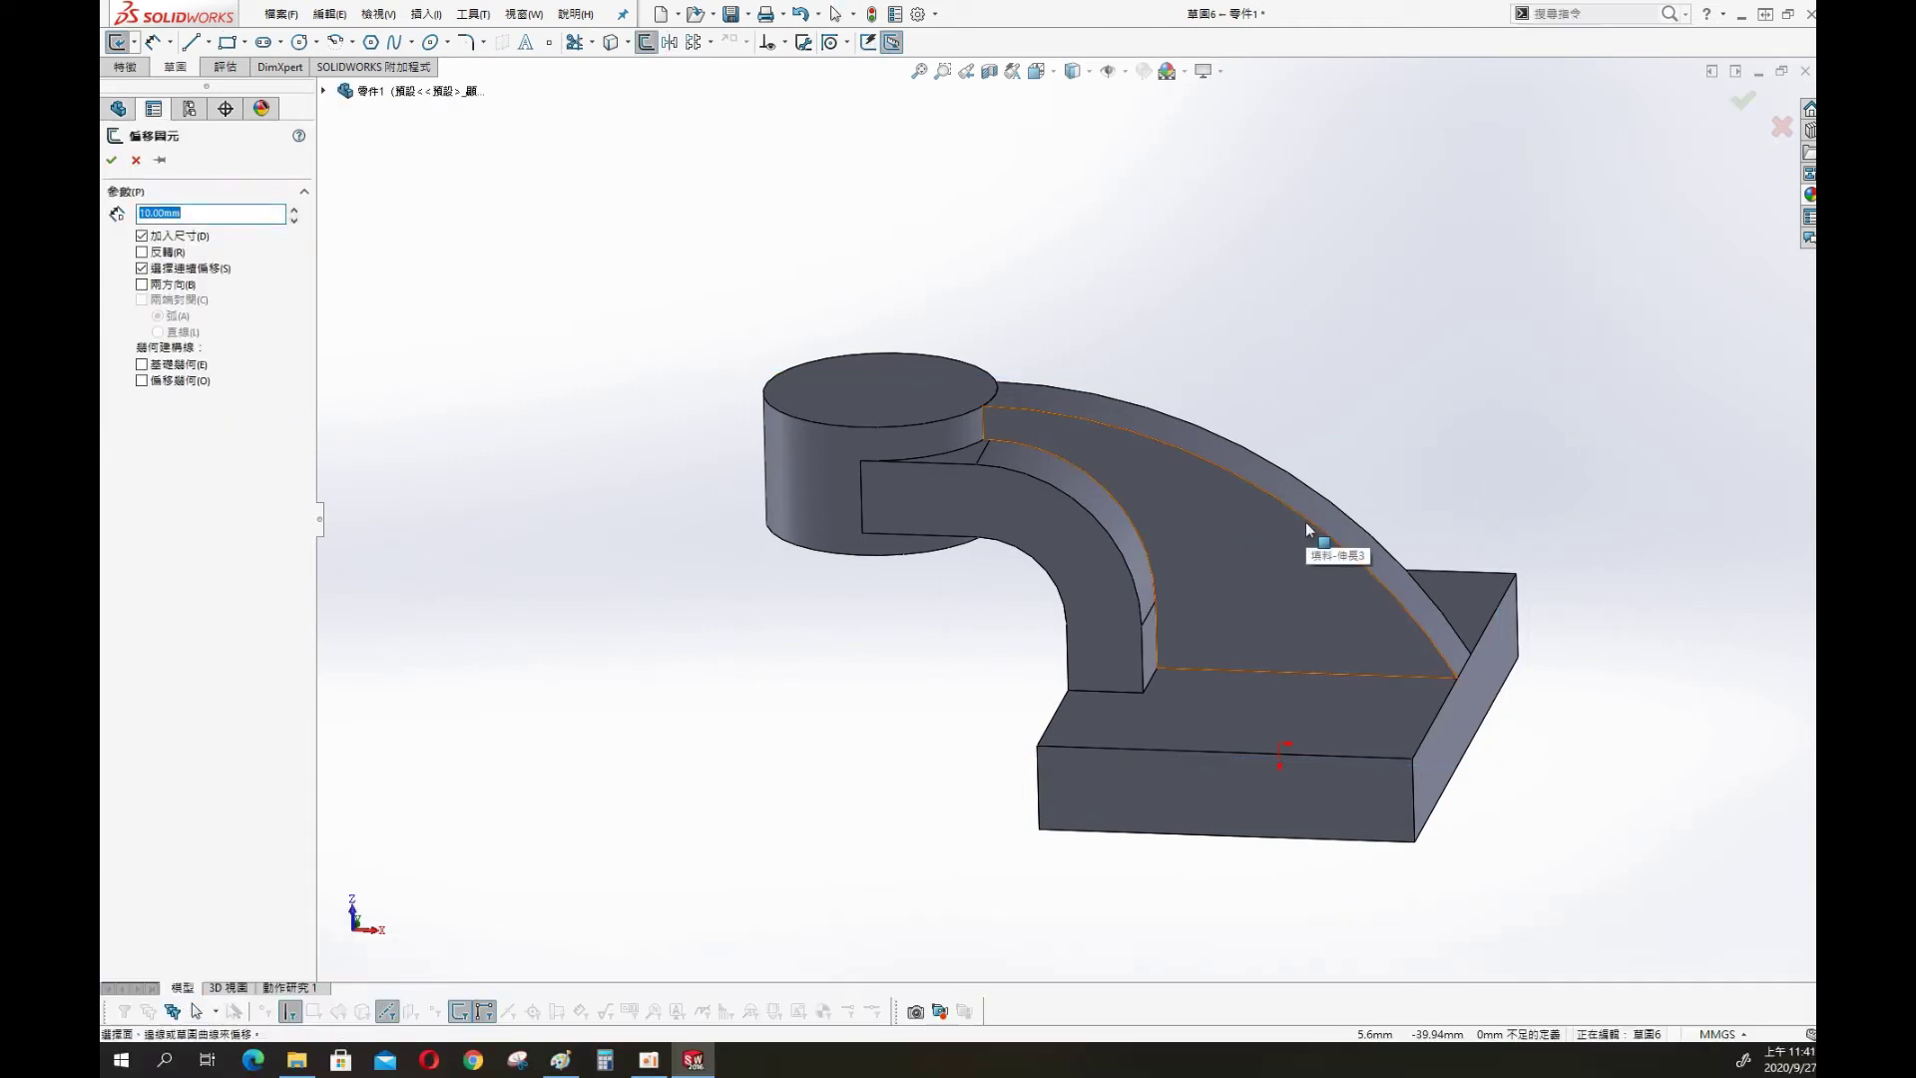
key("Escape")
key("s")
left_click(1268, 498)
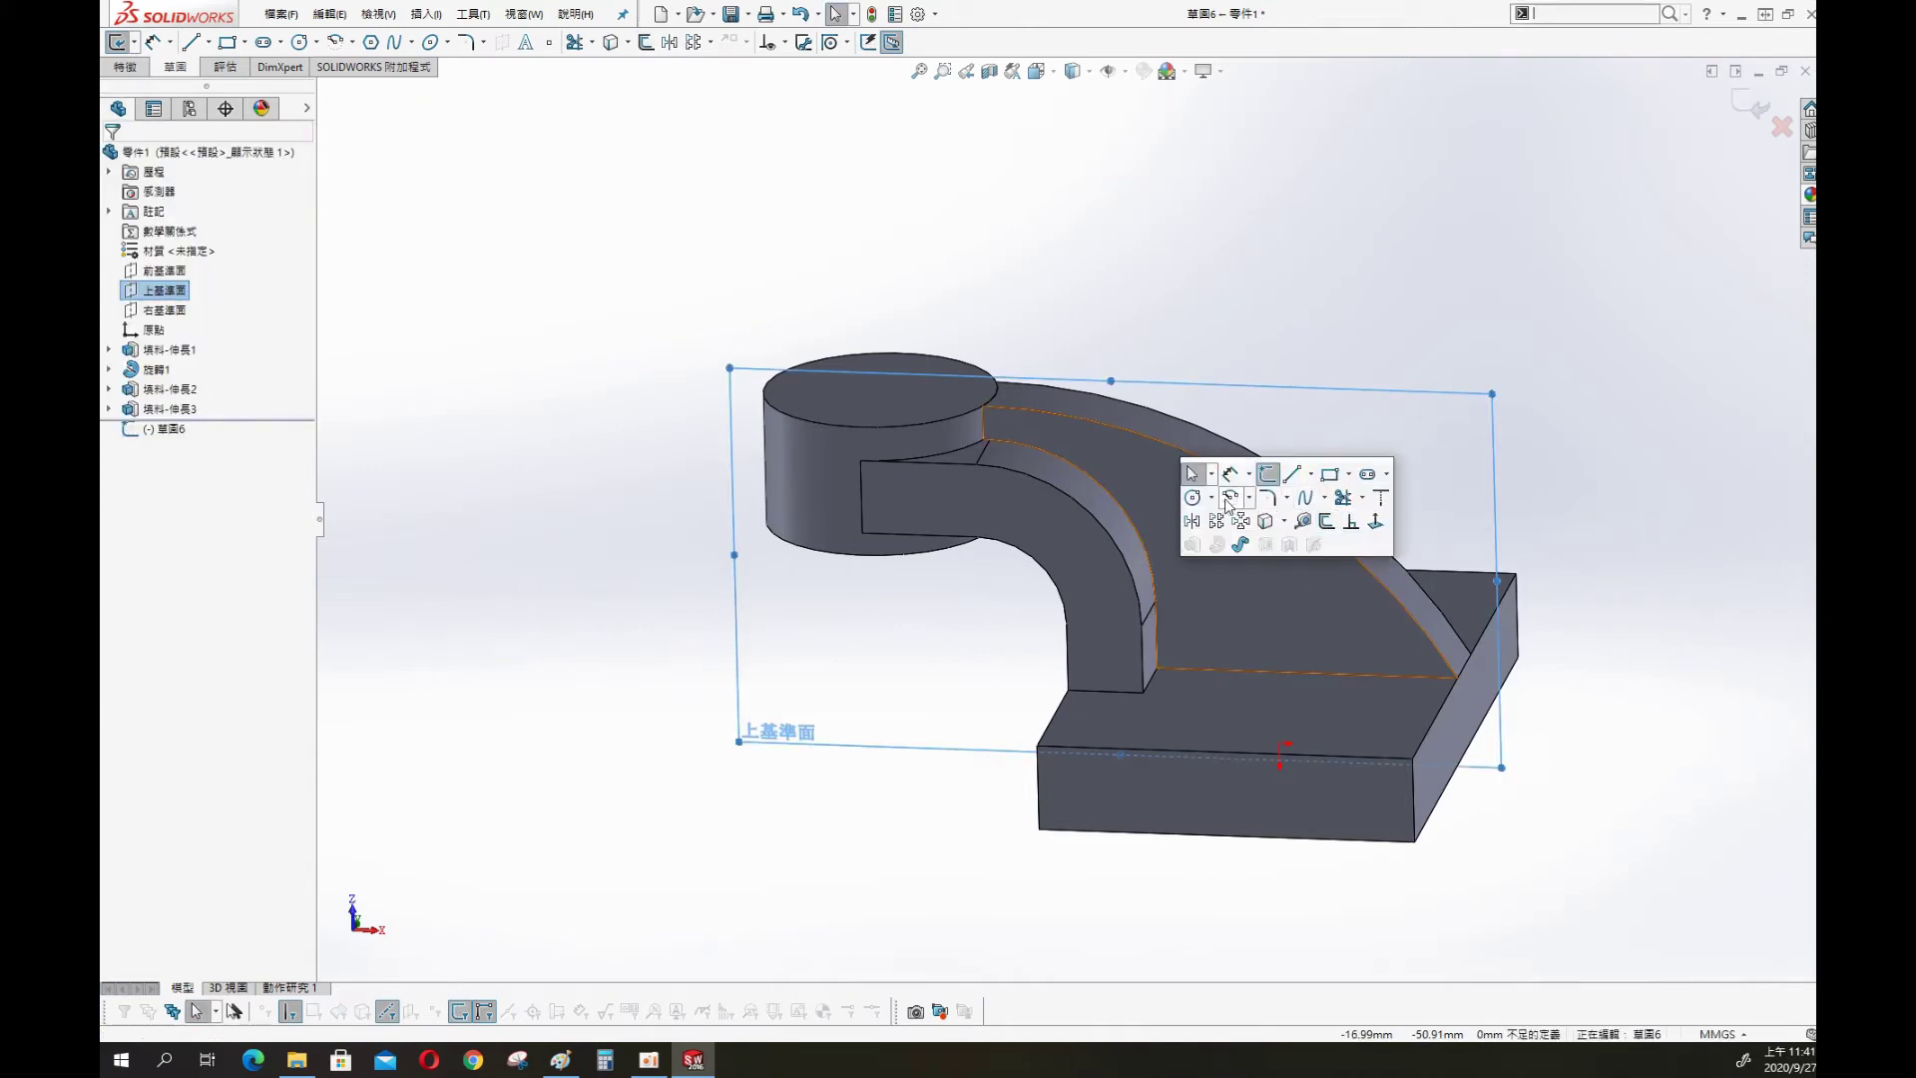
left_click(1178, 496)
key("Escape")
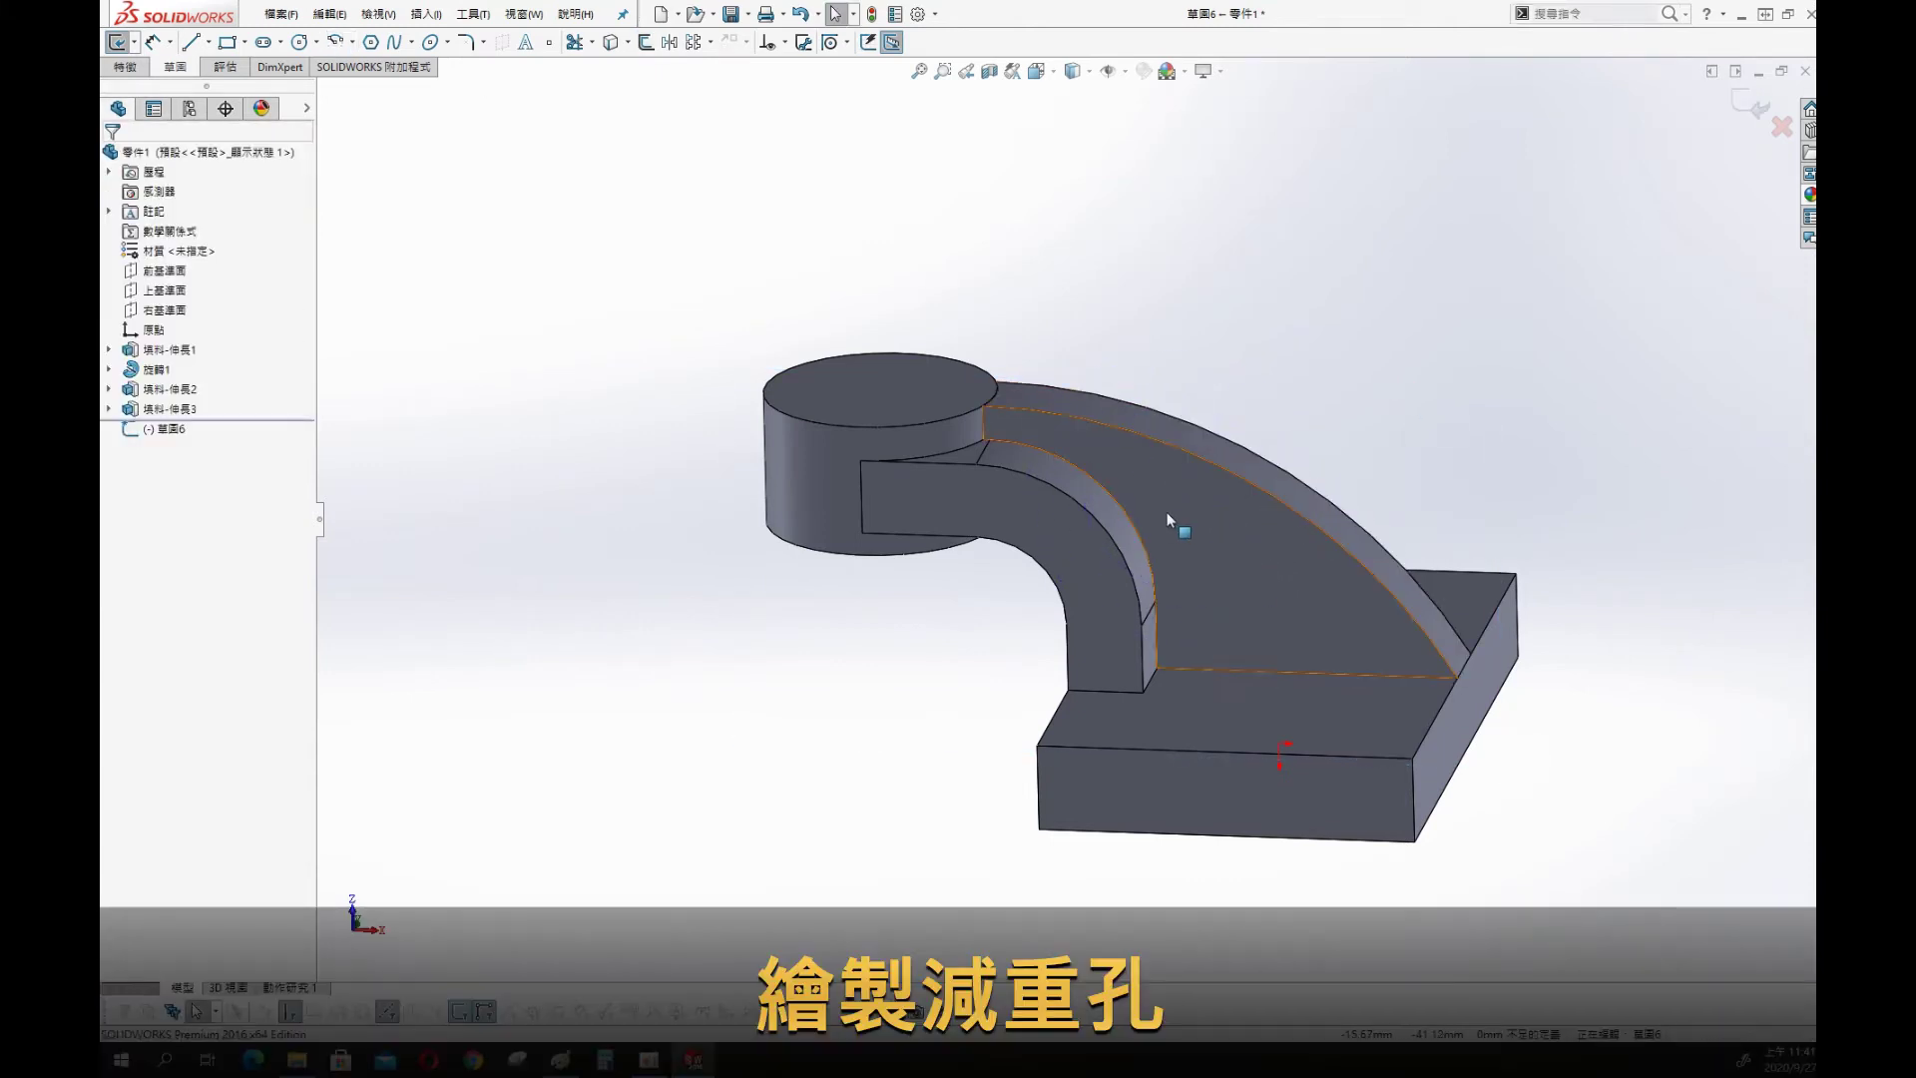
key("s")
left_click(1238, 649)
key("ctrl+8")
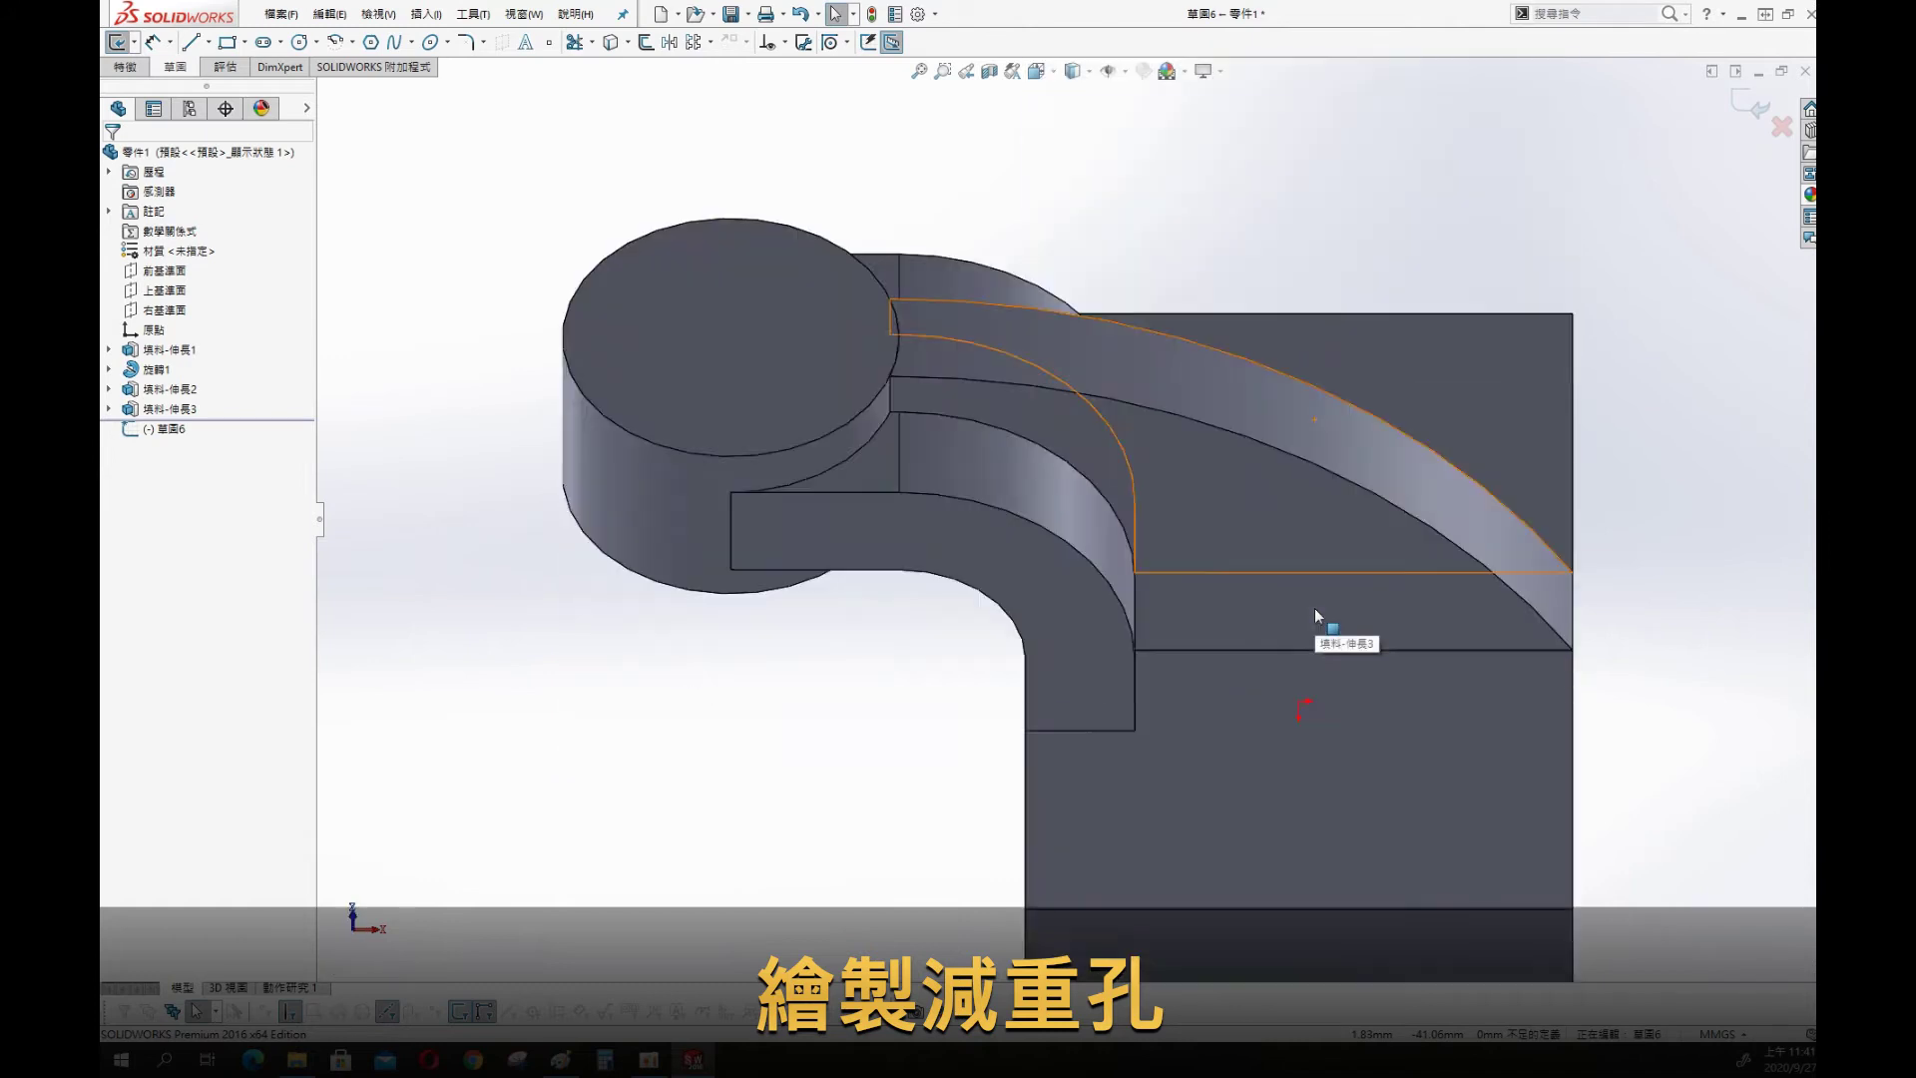
Draw the hole's first centre-point arc on the rib and a horizontal bottom line
key("s")
left_click(856, 716)
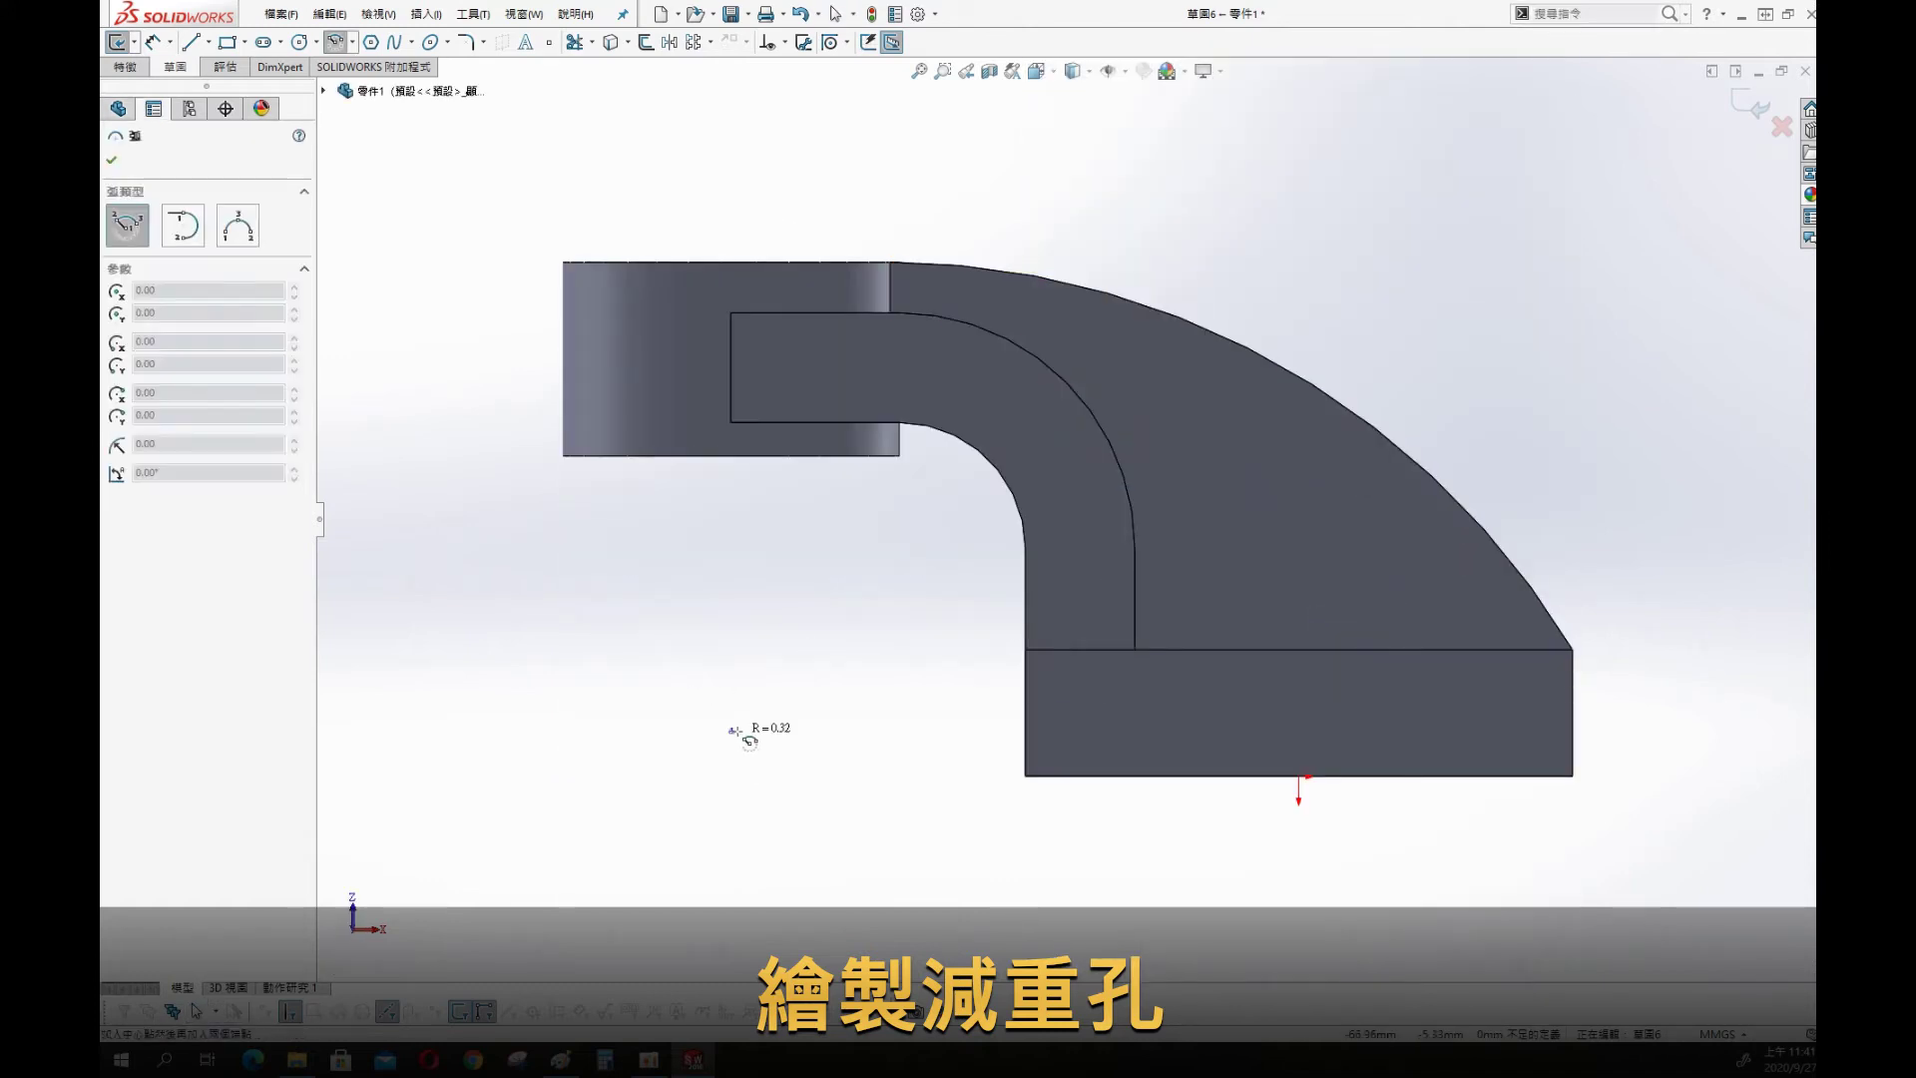
left_click(733, 730)
left_click(1141, 394)
left_click(1242, 587)
key("s")
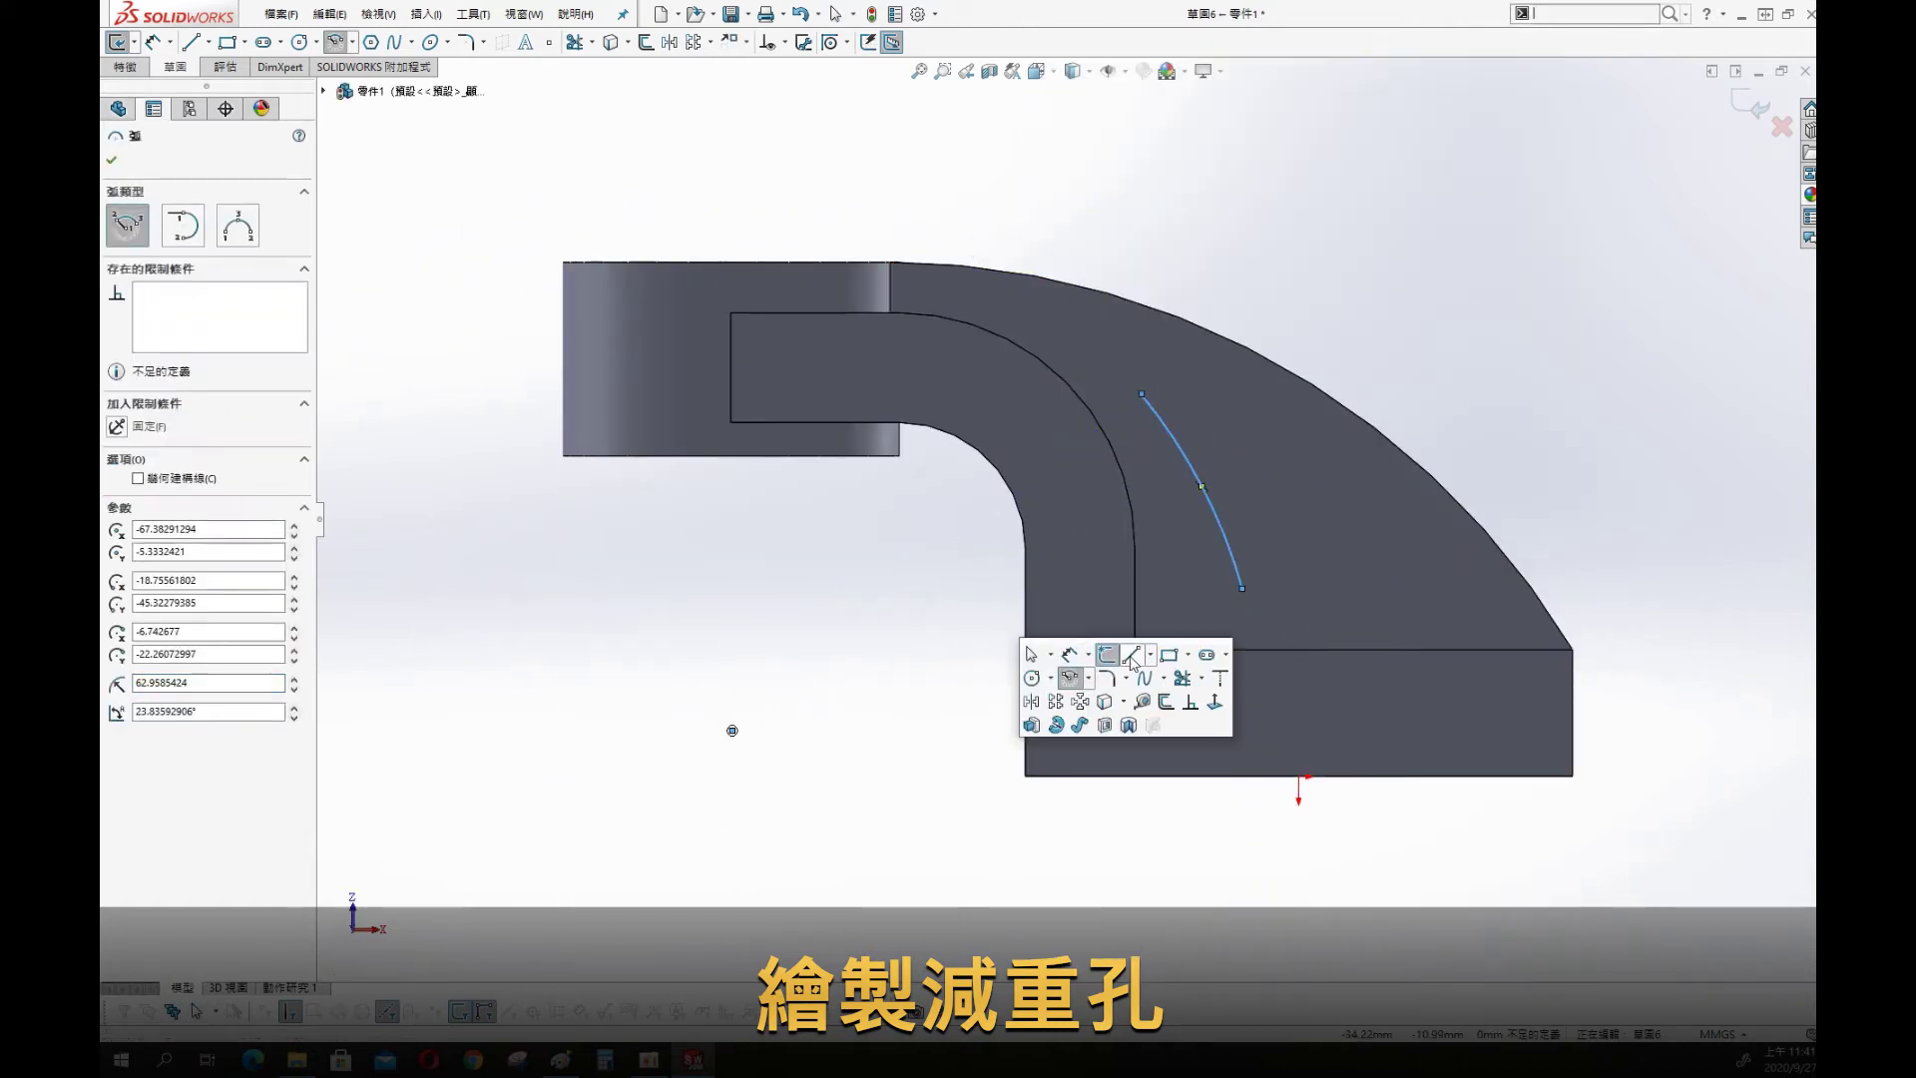
left_click(1132, 656)
left_click_drag(1241, 588, 971, 589)
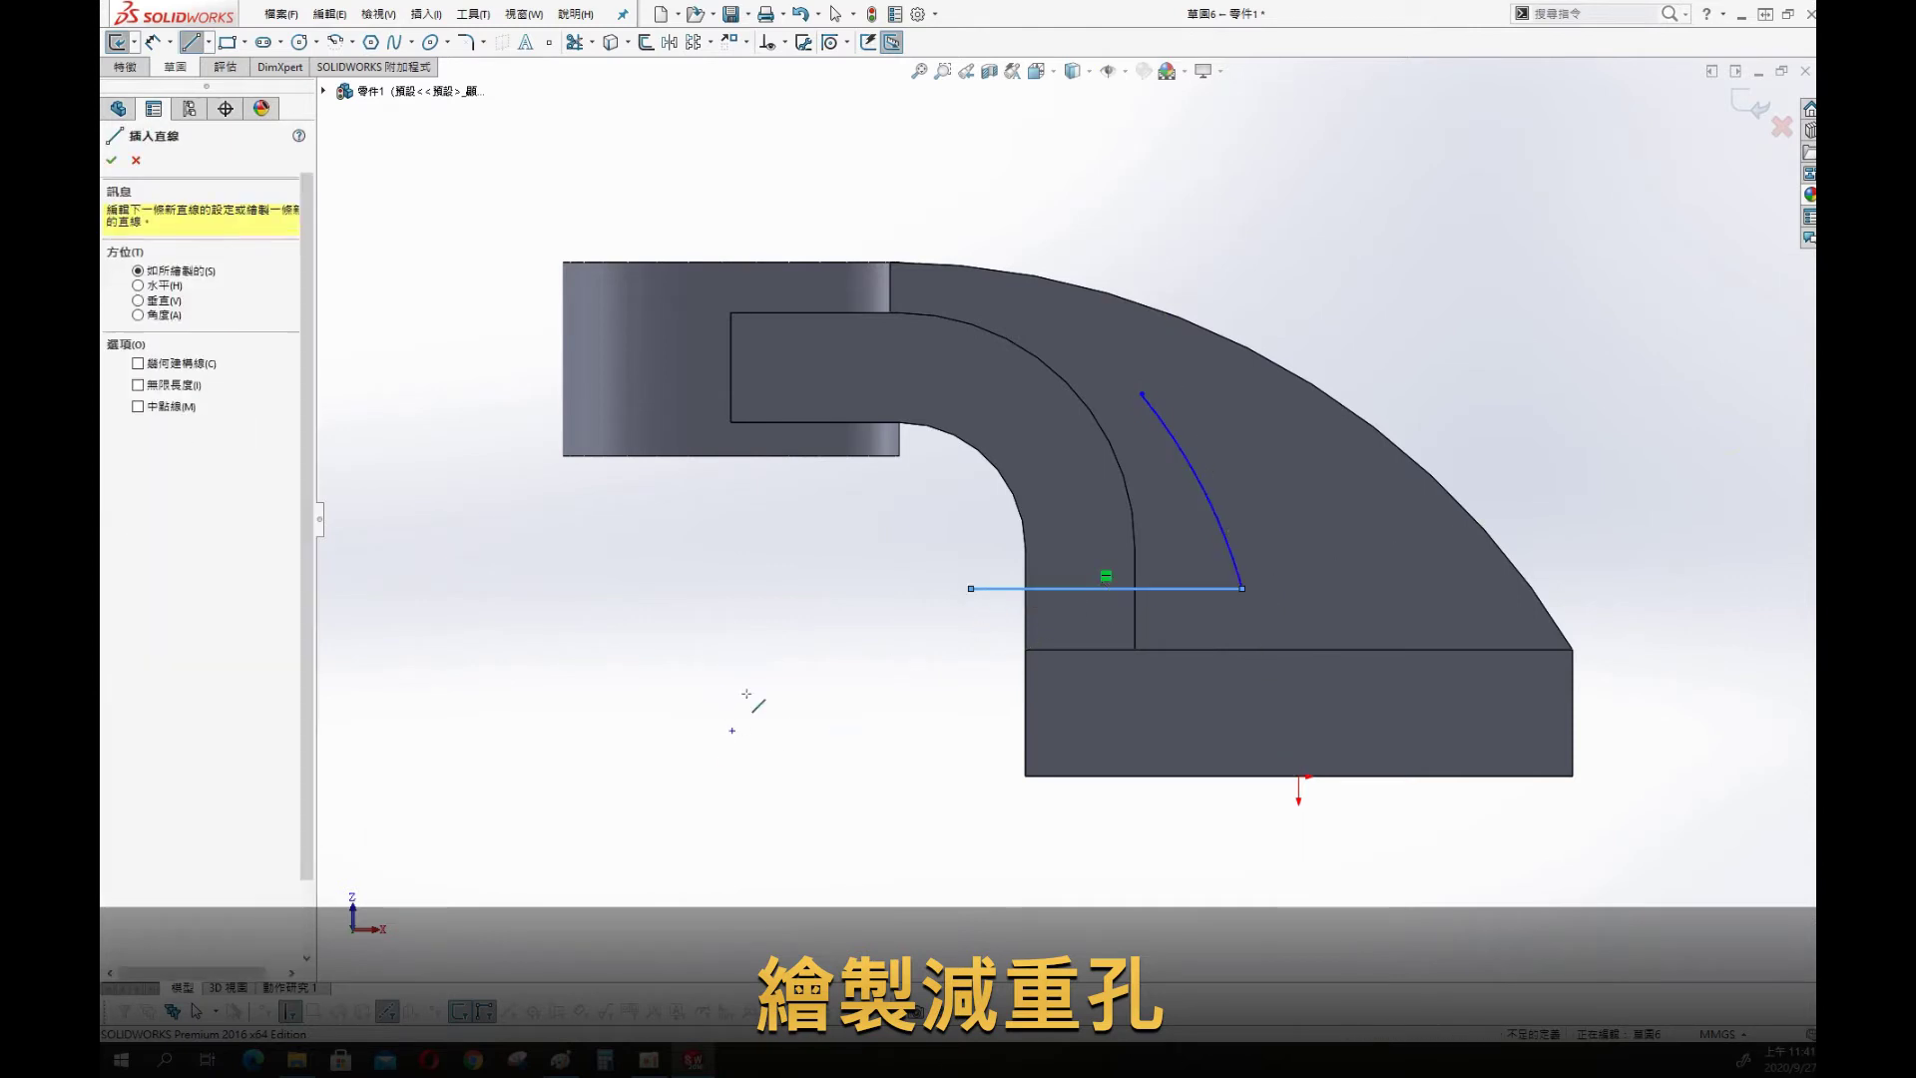
key("Escape")
Add the second centre-point arc and trim the hole outline
key("s")
left_click(820, 726)
left_click(876, 603)
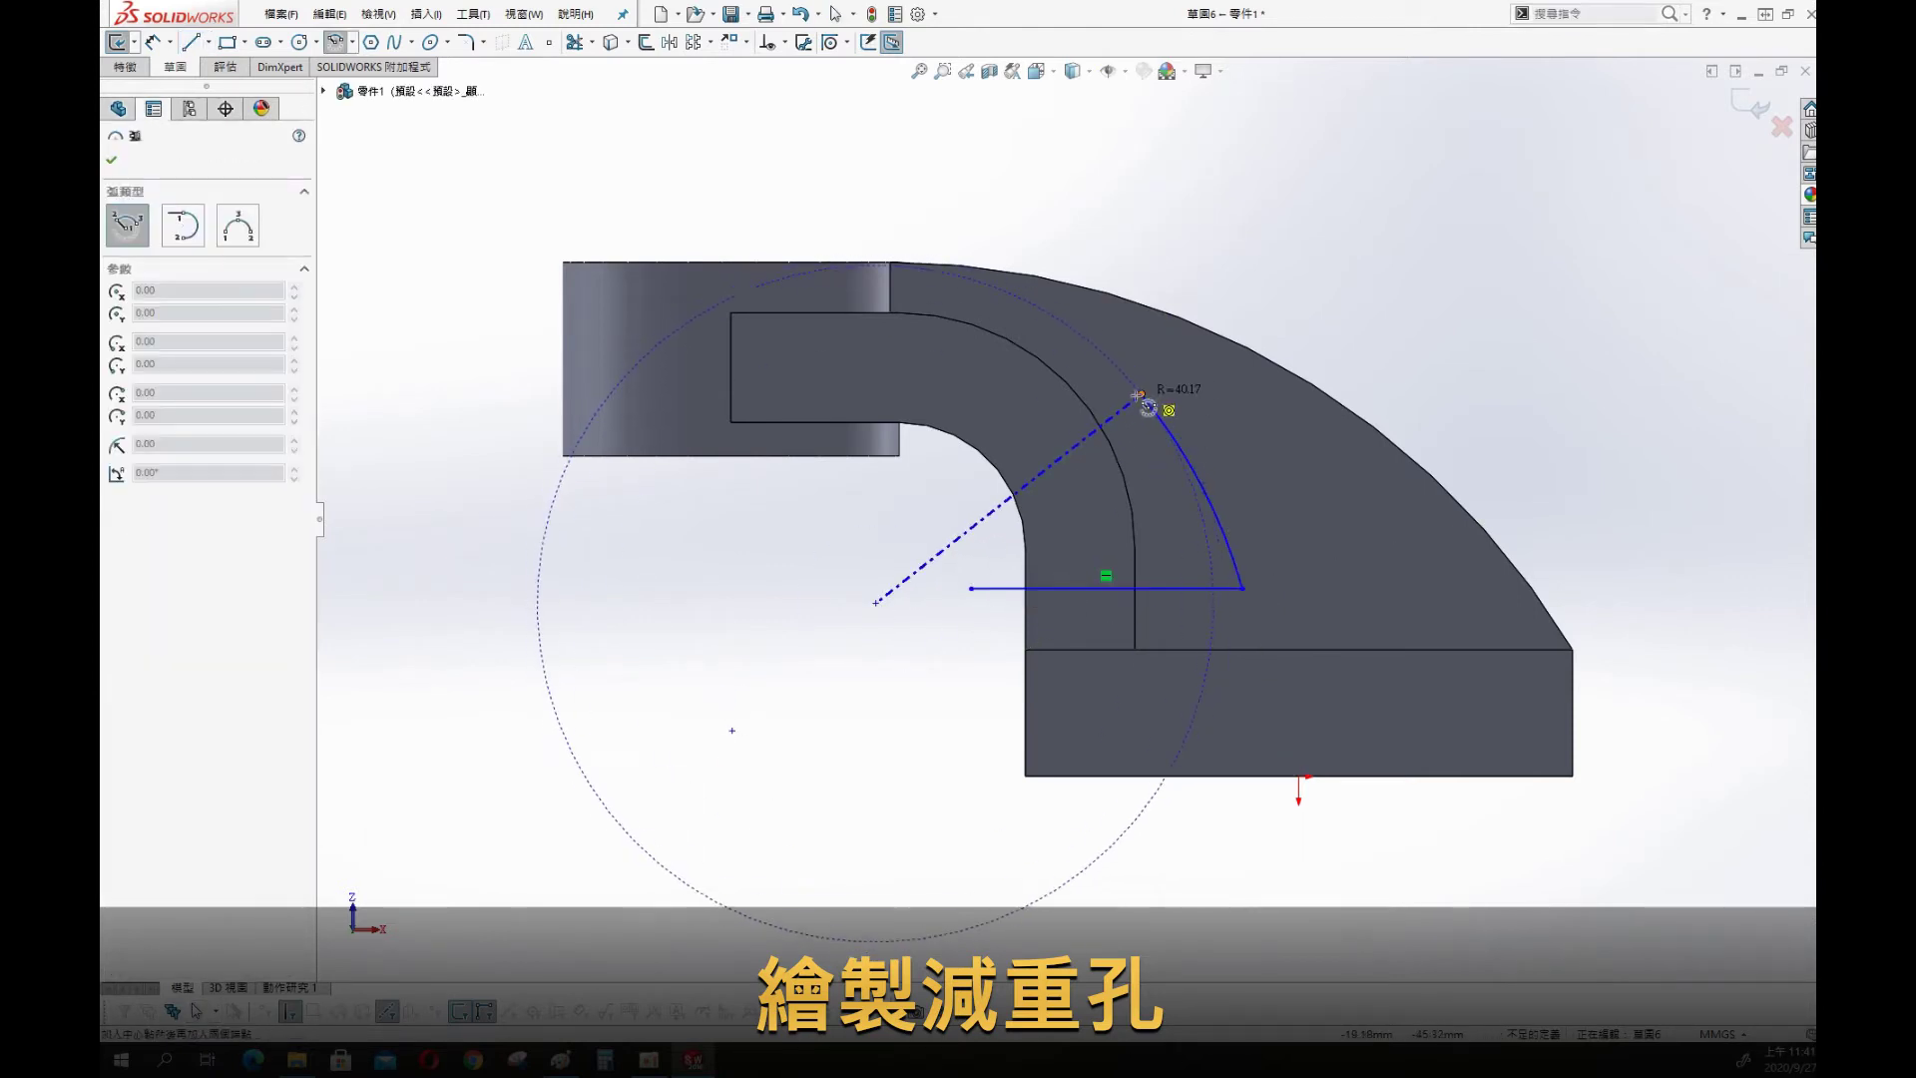
left_click(1139, 397)
left_click(1213, 621)
key("Escape")
key("s")
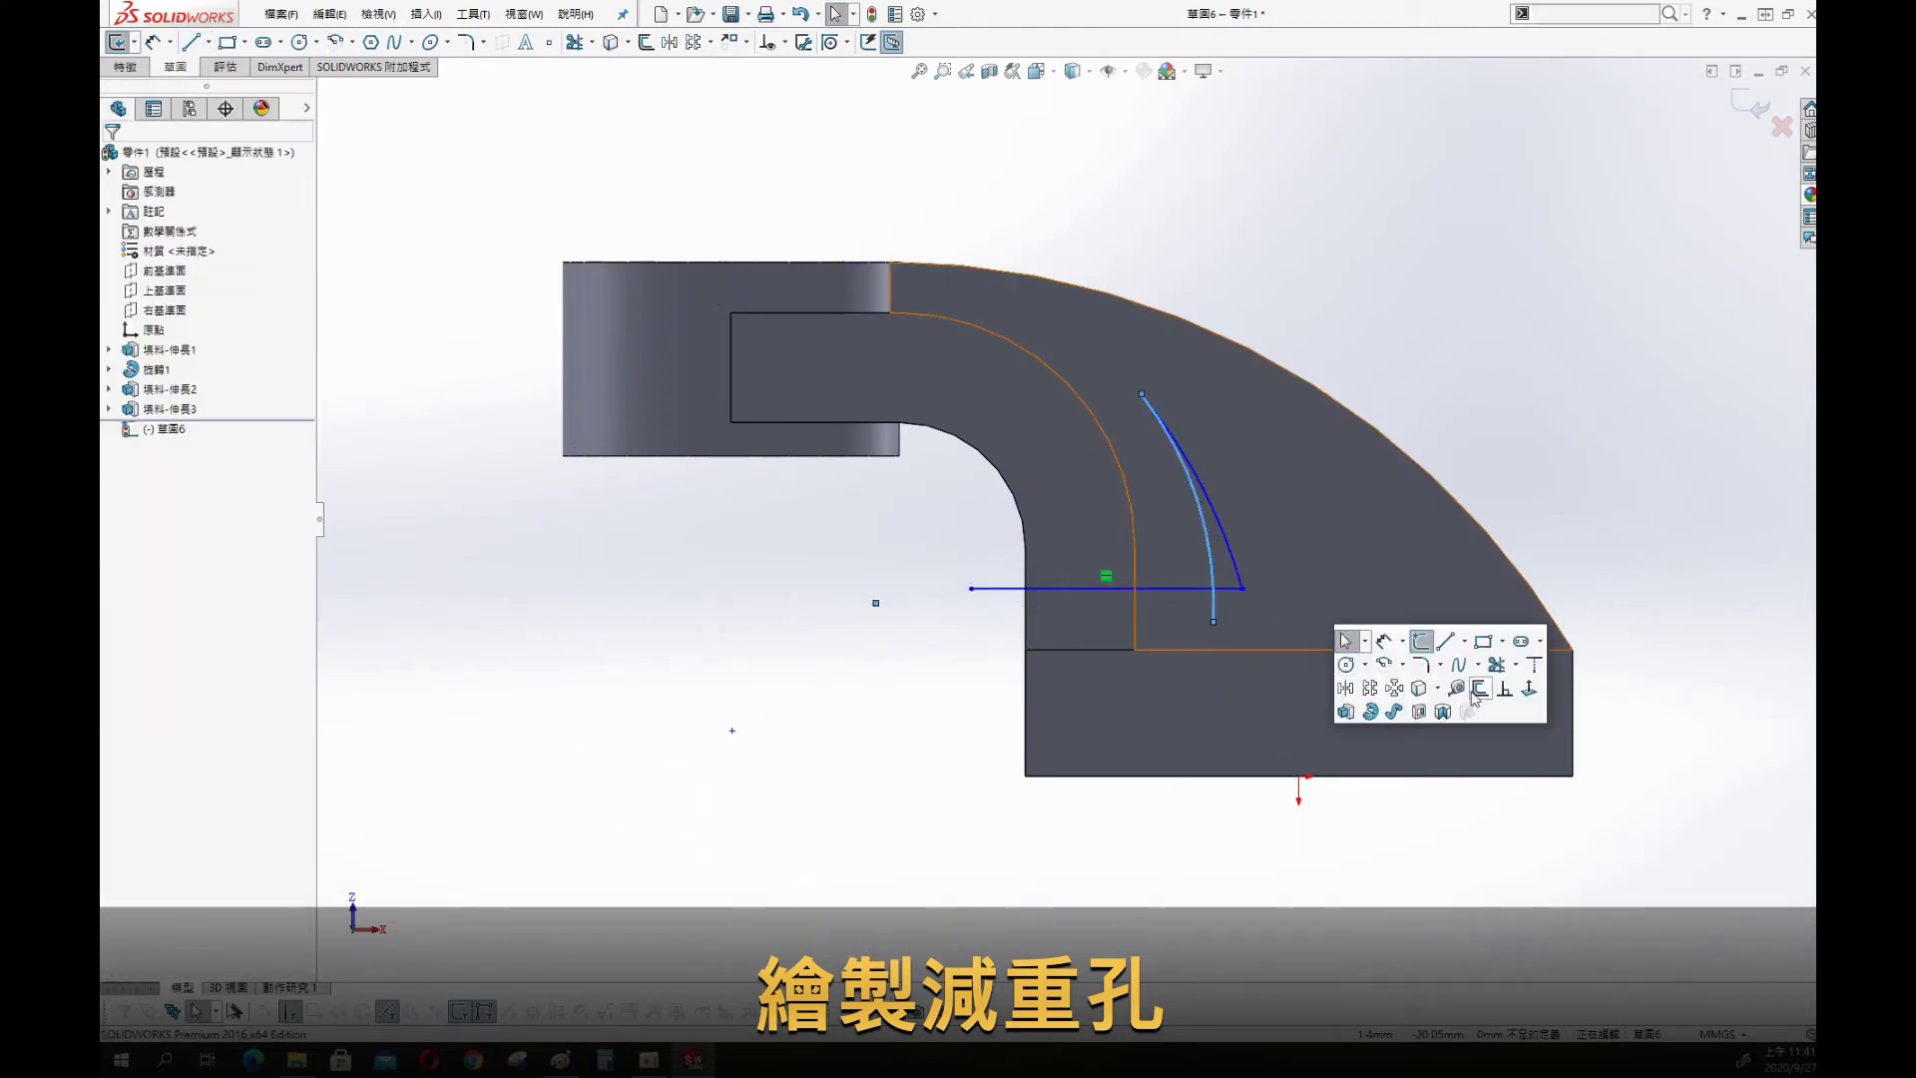
left_click(1388, 659)
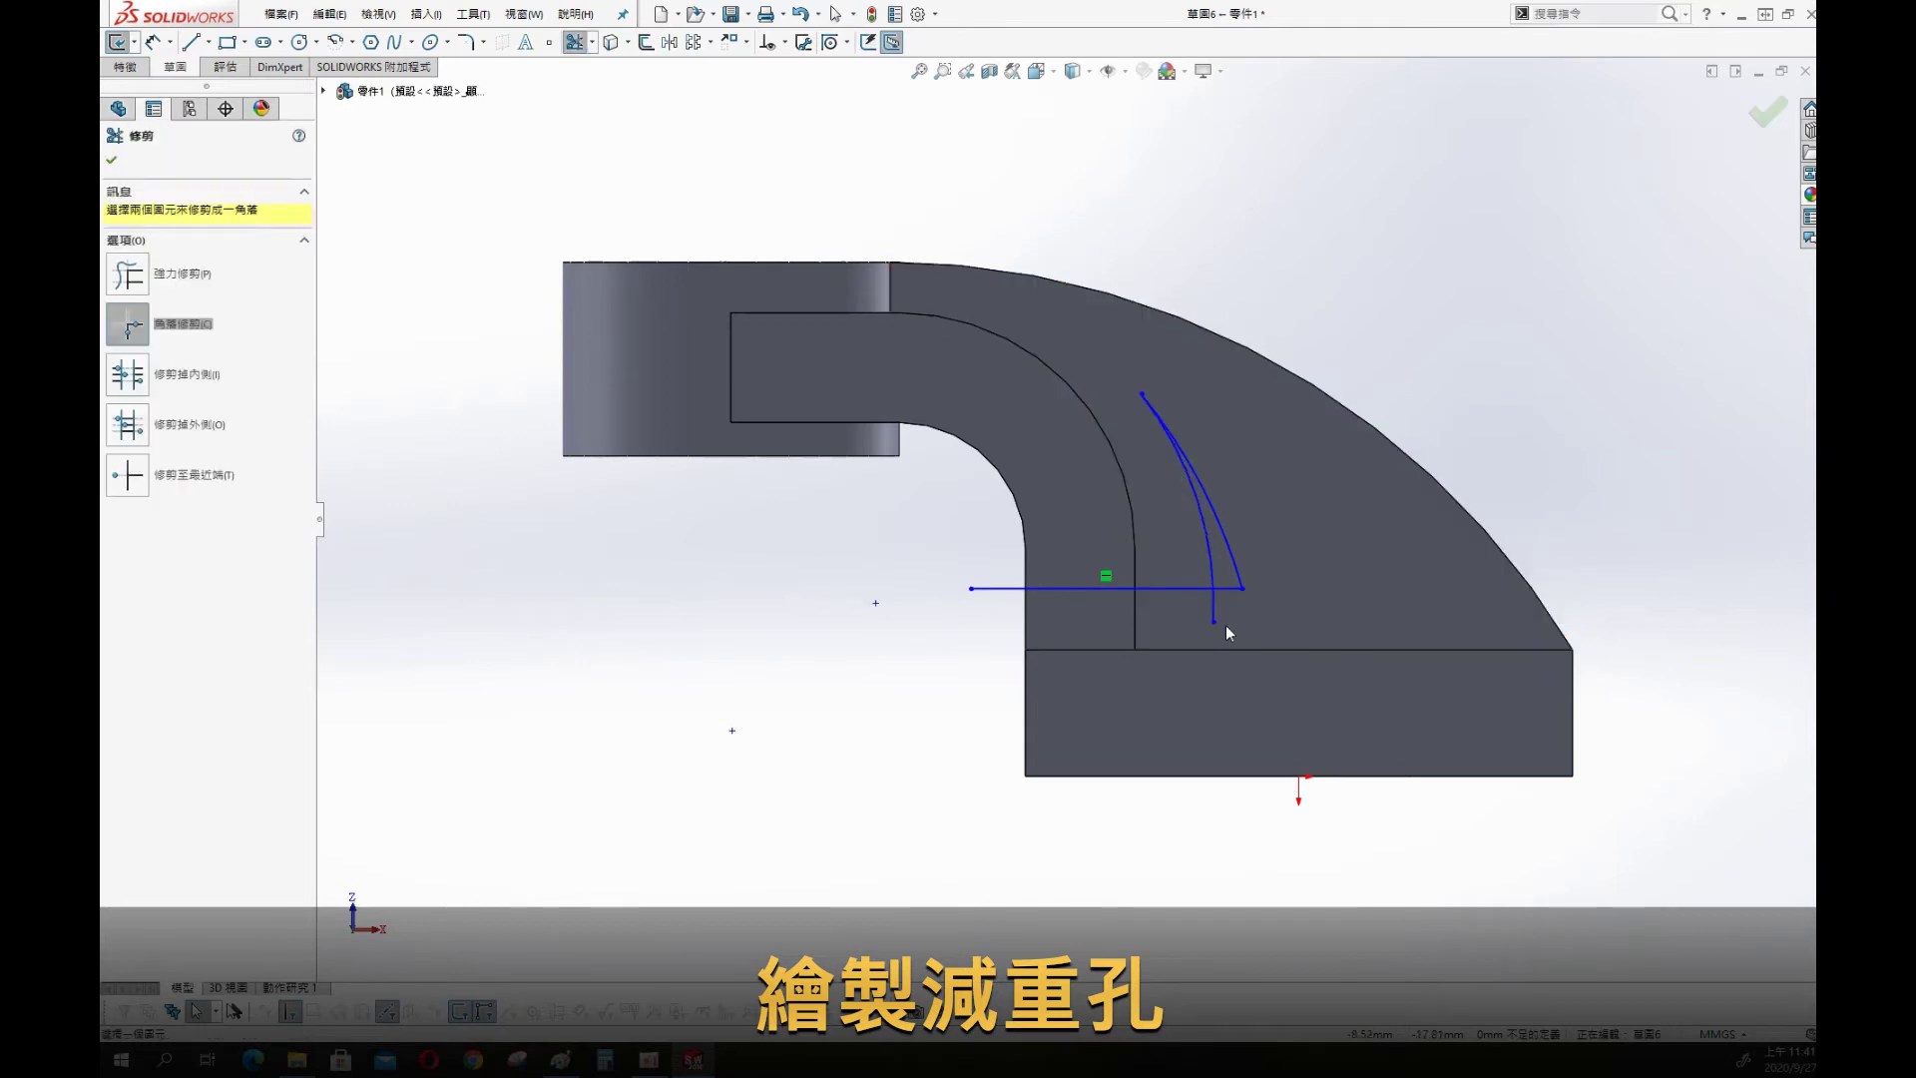
key("Escape")
Make both hole arcs concentric with the arm's curved edges and reposition the outline
left_click(1121, 478)
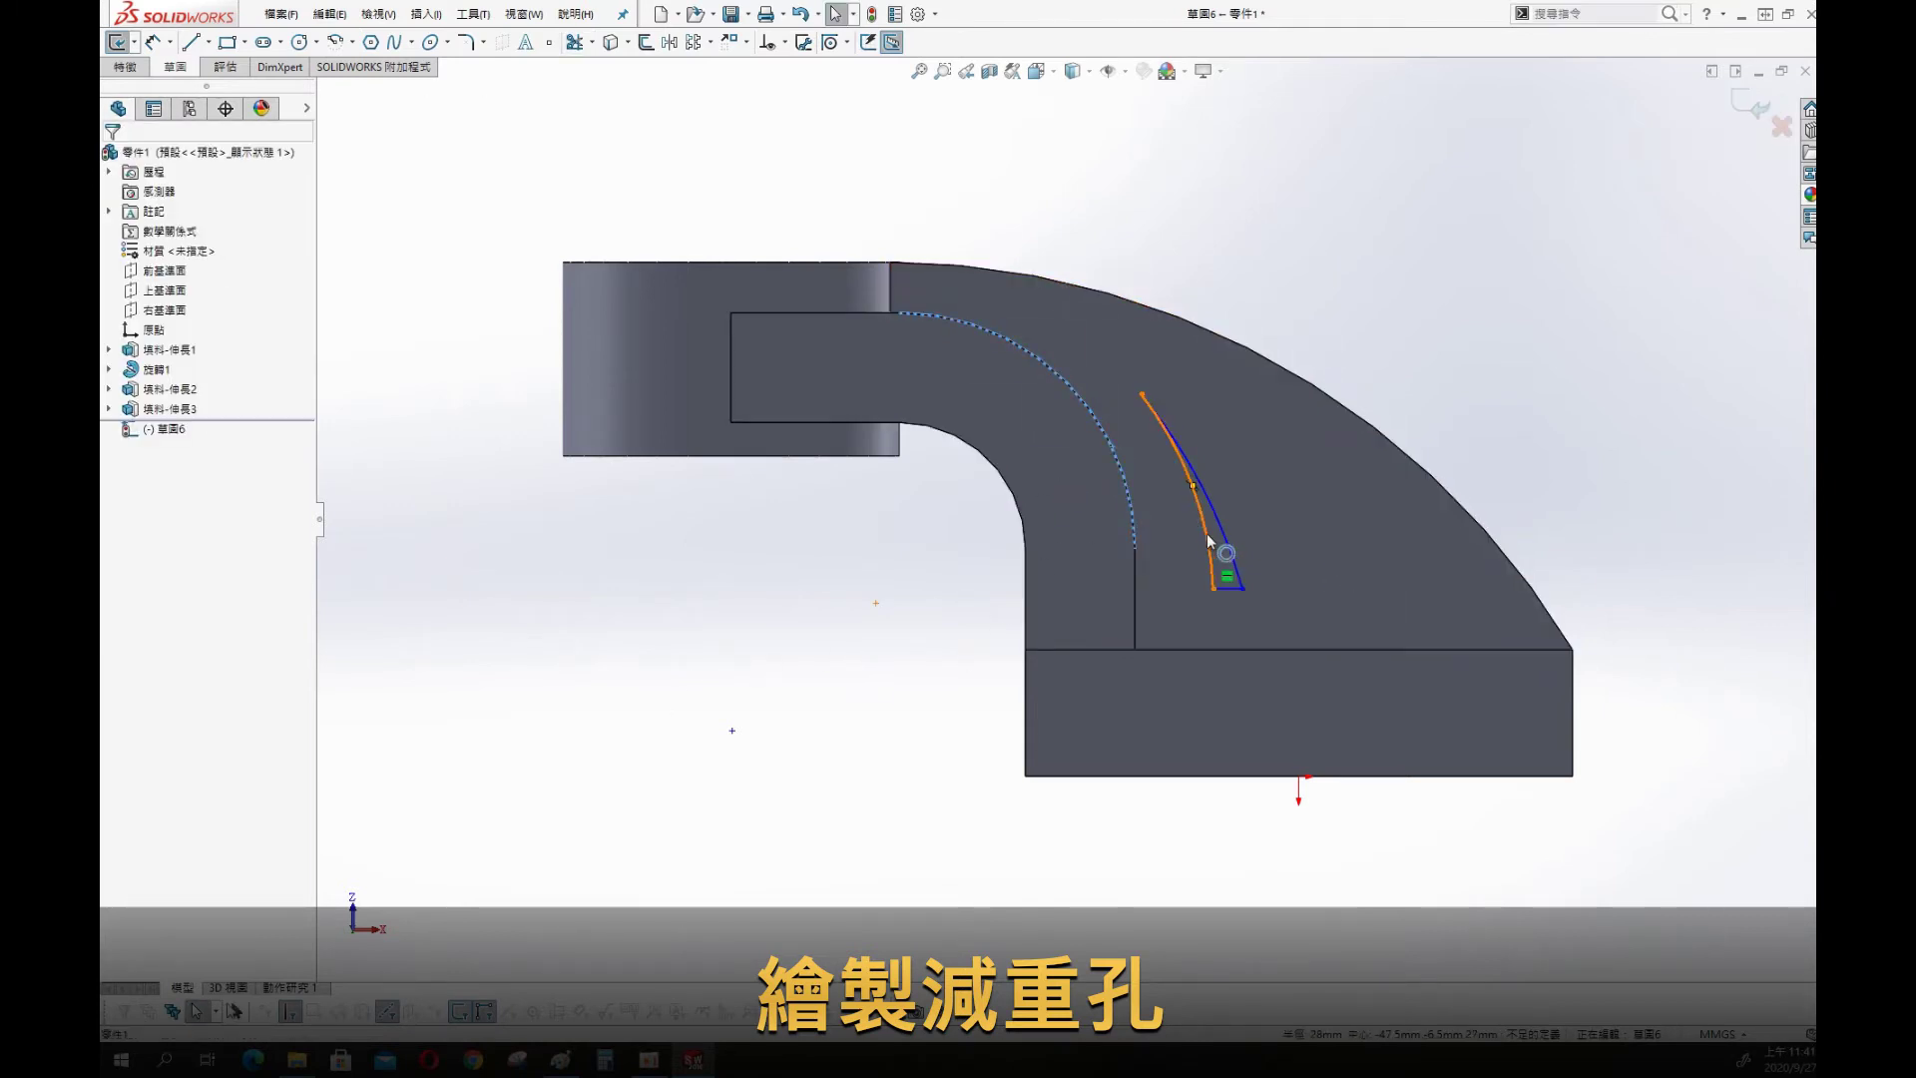
left_click(1201, 504, "ctrl")
left_click(1301, 458)
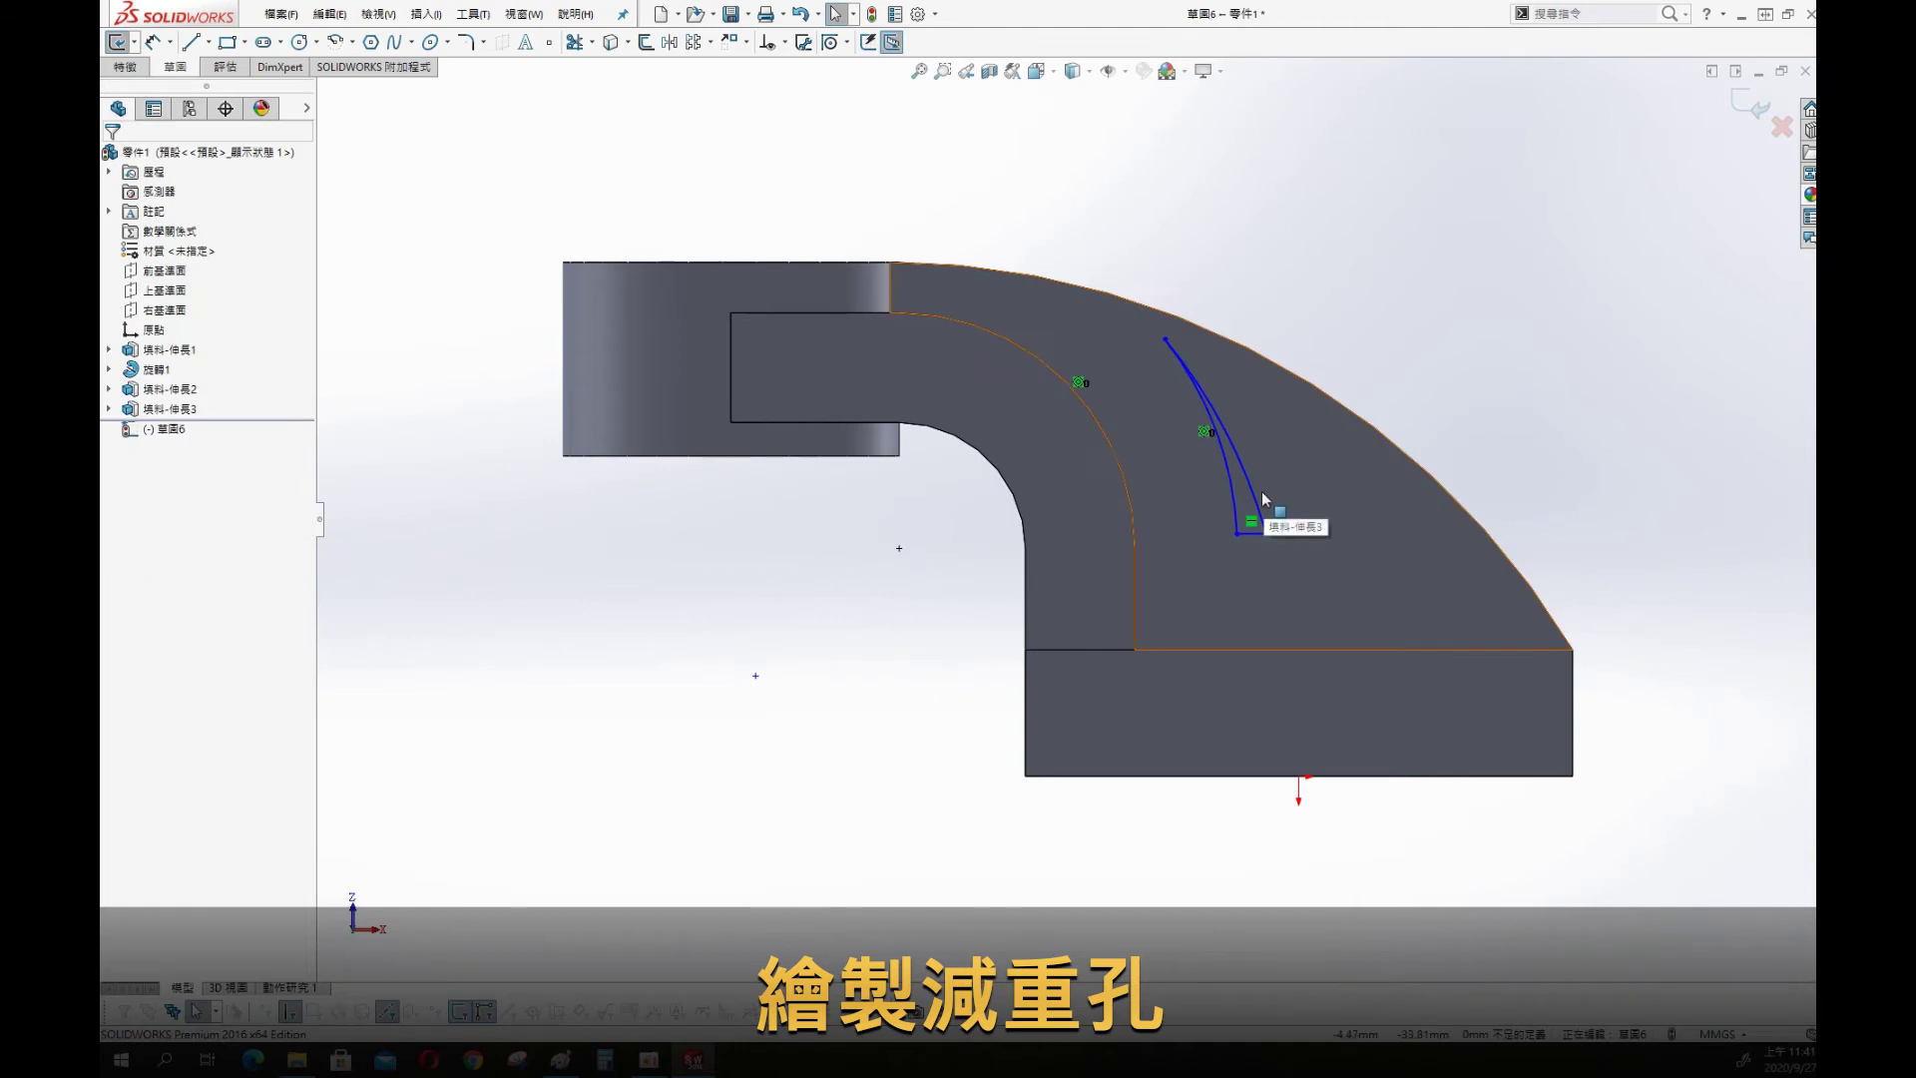
left_click(1254, 489)
left_click(1385, 451, "ctrl")
left_click(1491, 371)
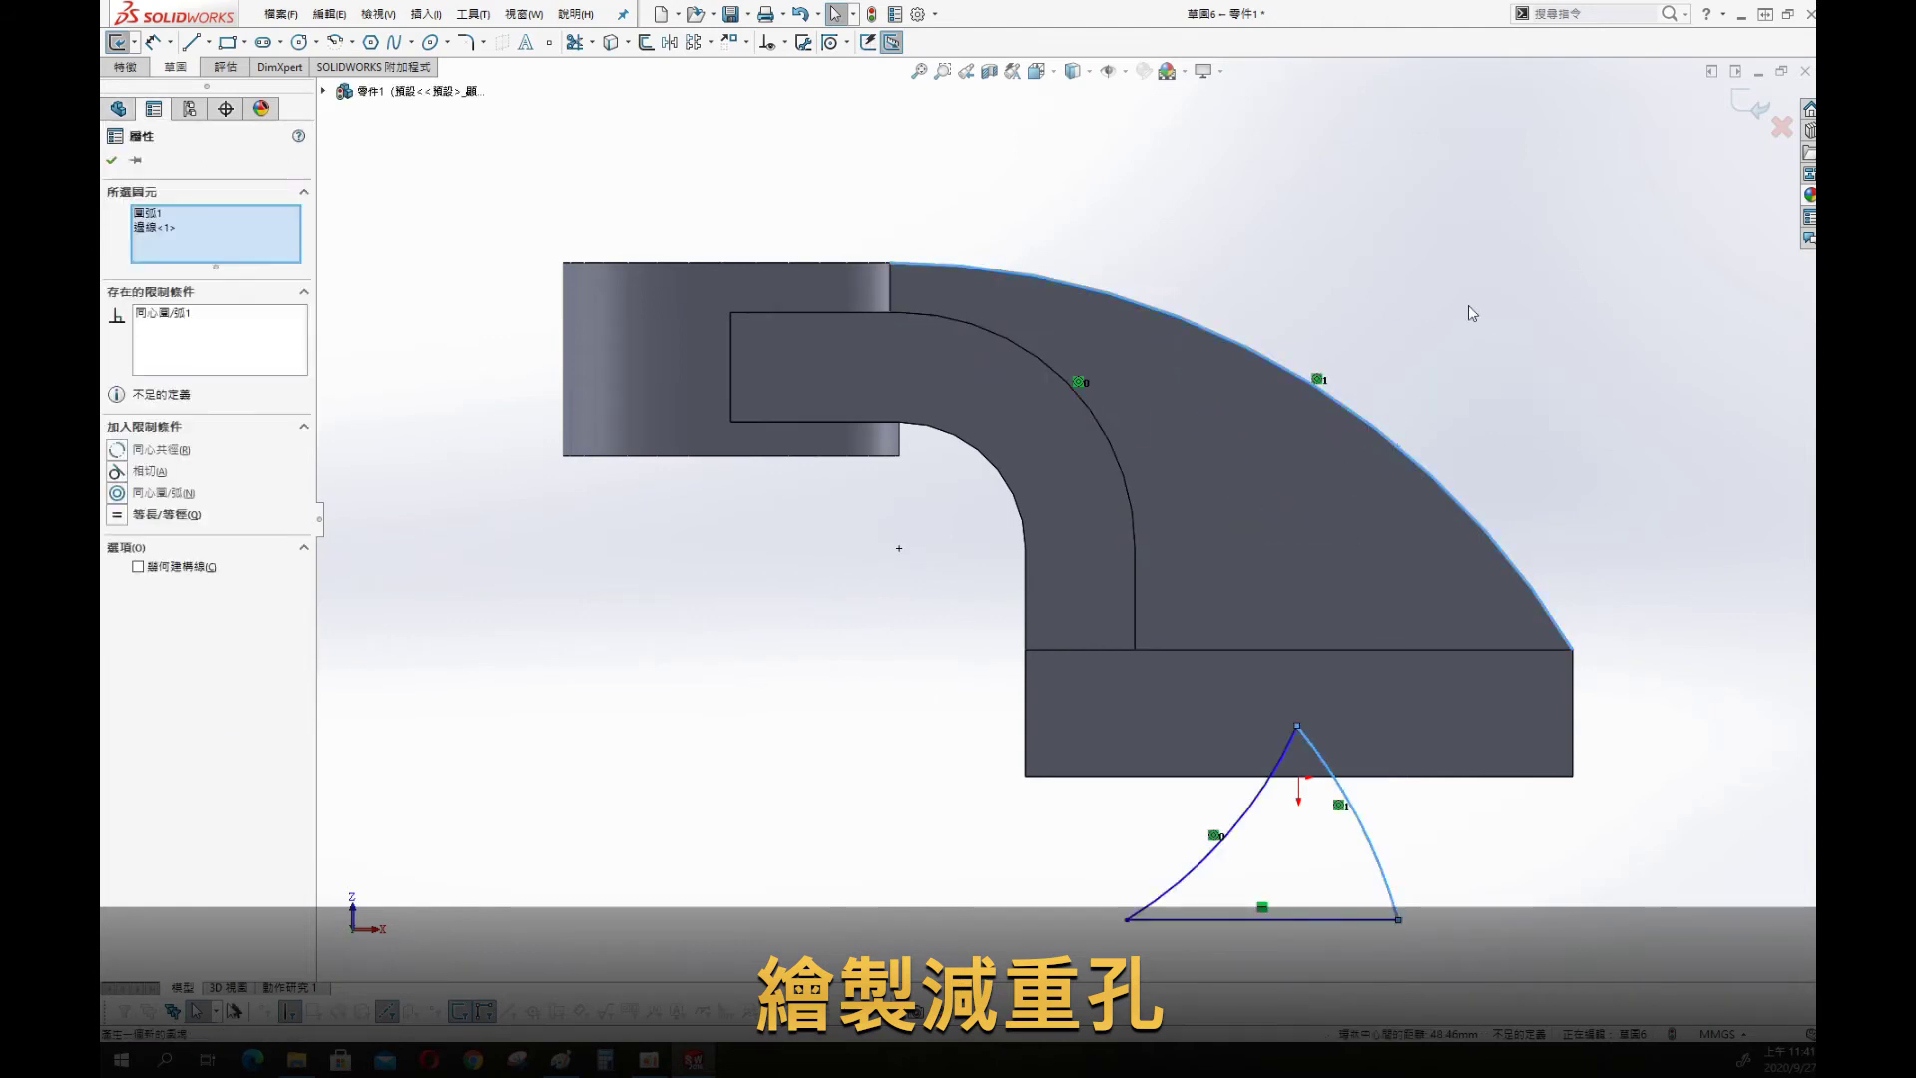
left_click(1467, 309)
mouse_move(1297, 725)
left_mouse_down()
mouse_move(1232, 511)
mouse_move(1133, 342)
left_mouse_up()
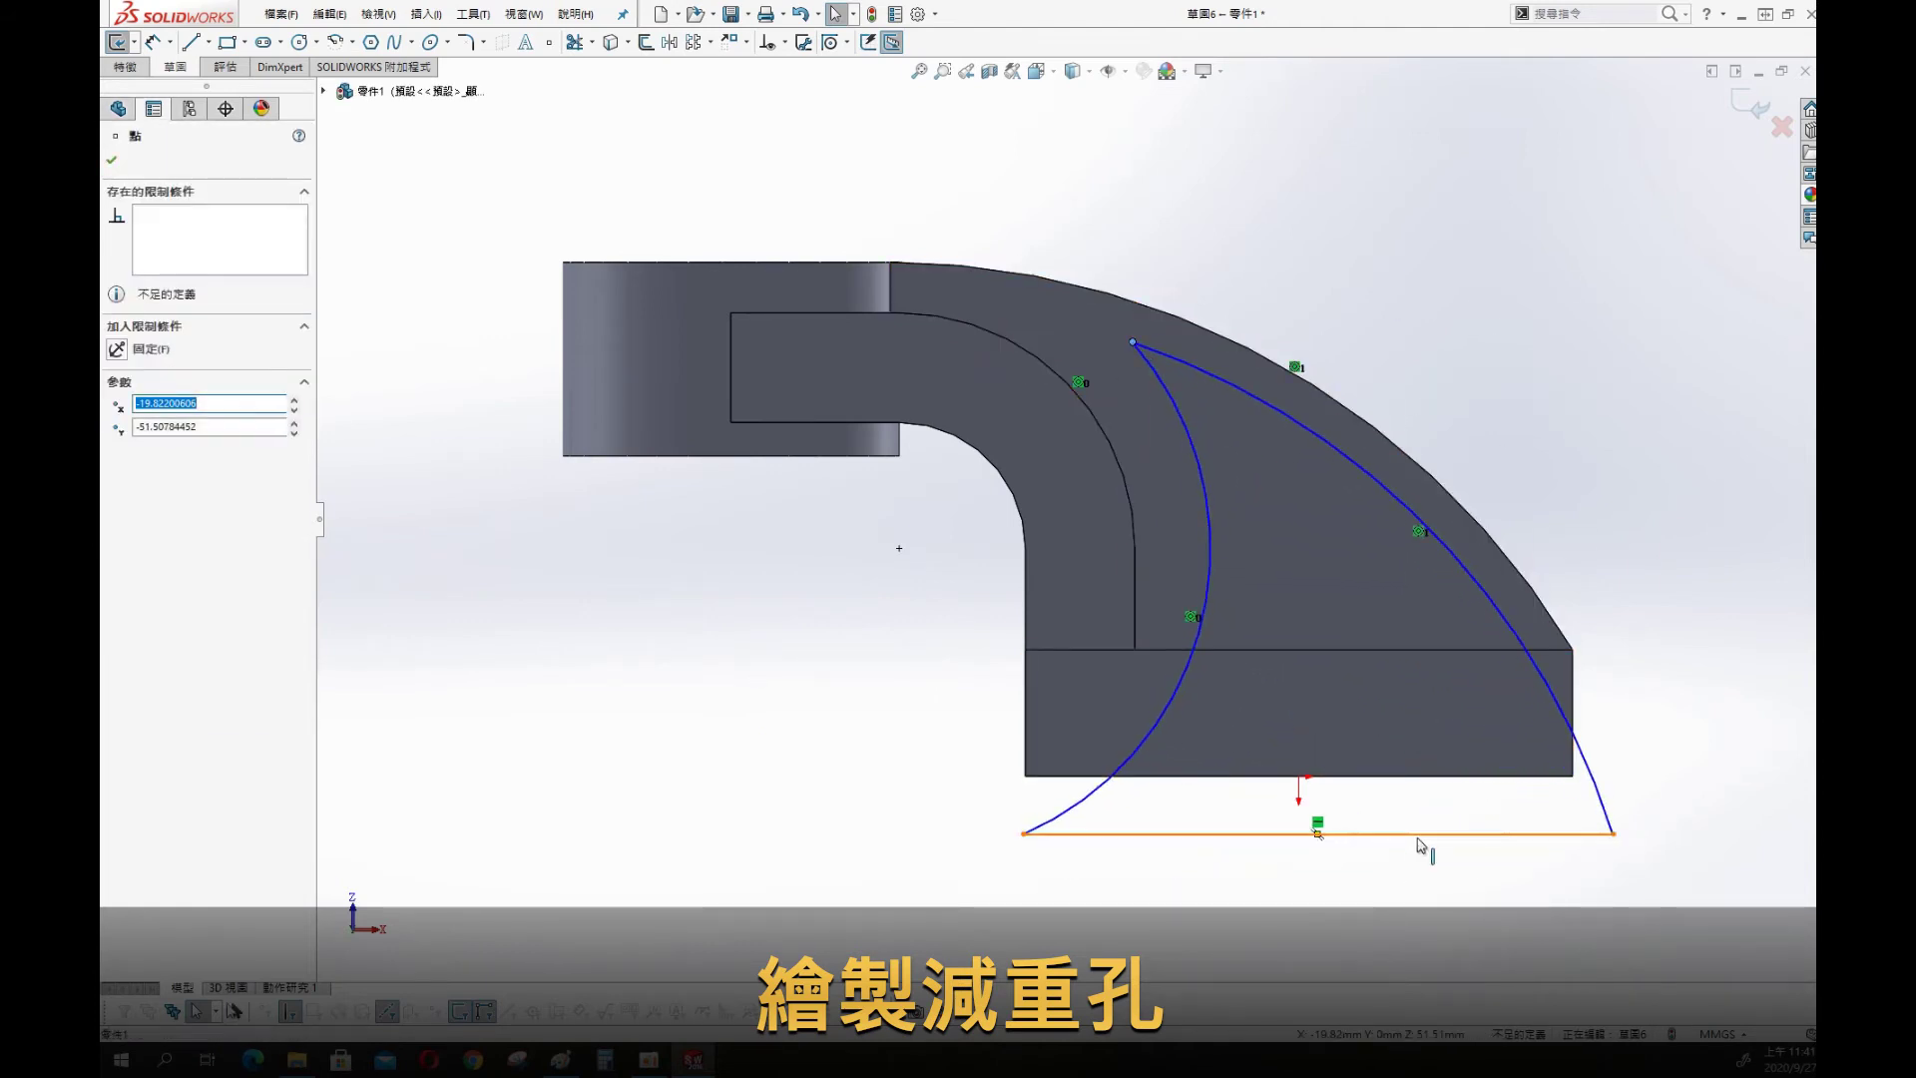
left_click_drag(1423, 851, 1276, 607)
Dimension the hole's bottom line 6 mm above the base's top edge
left_click(1287, 606)
left_click(1188, 639)
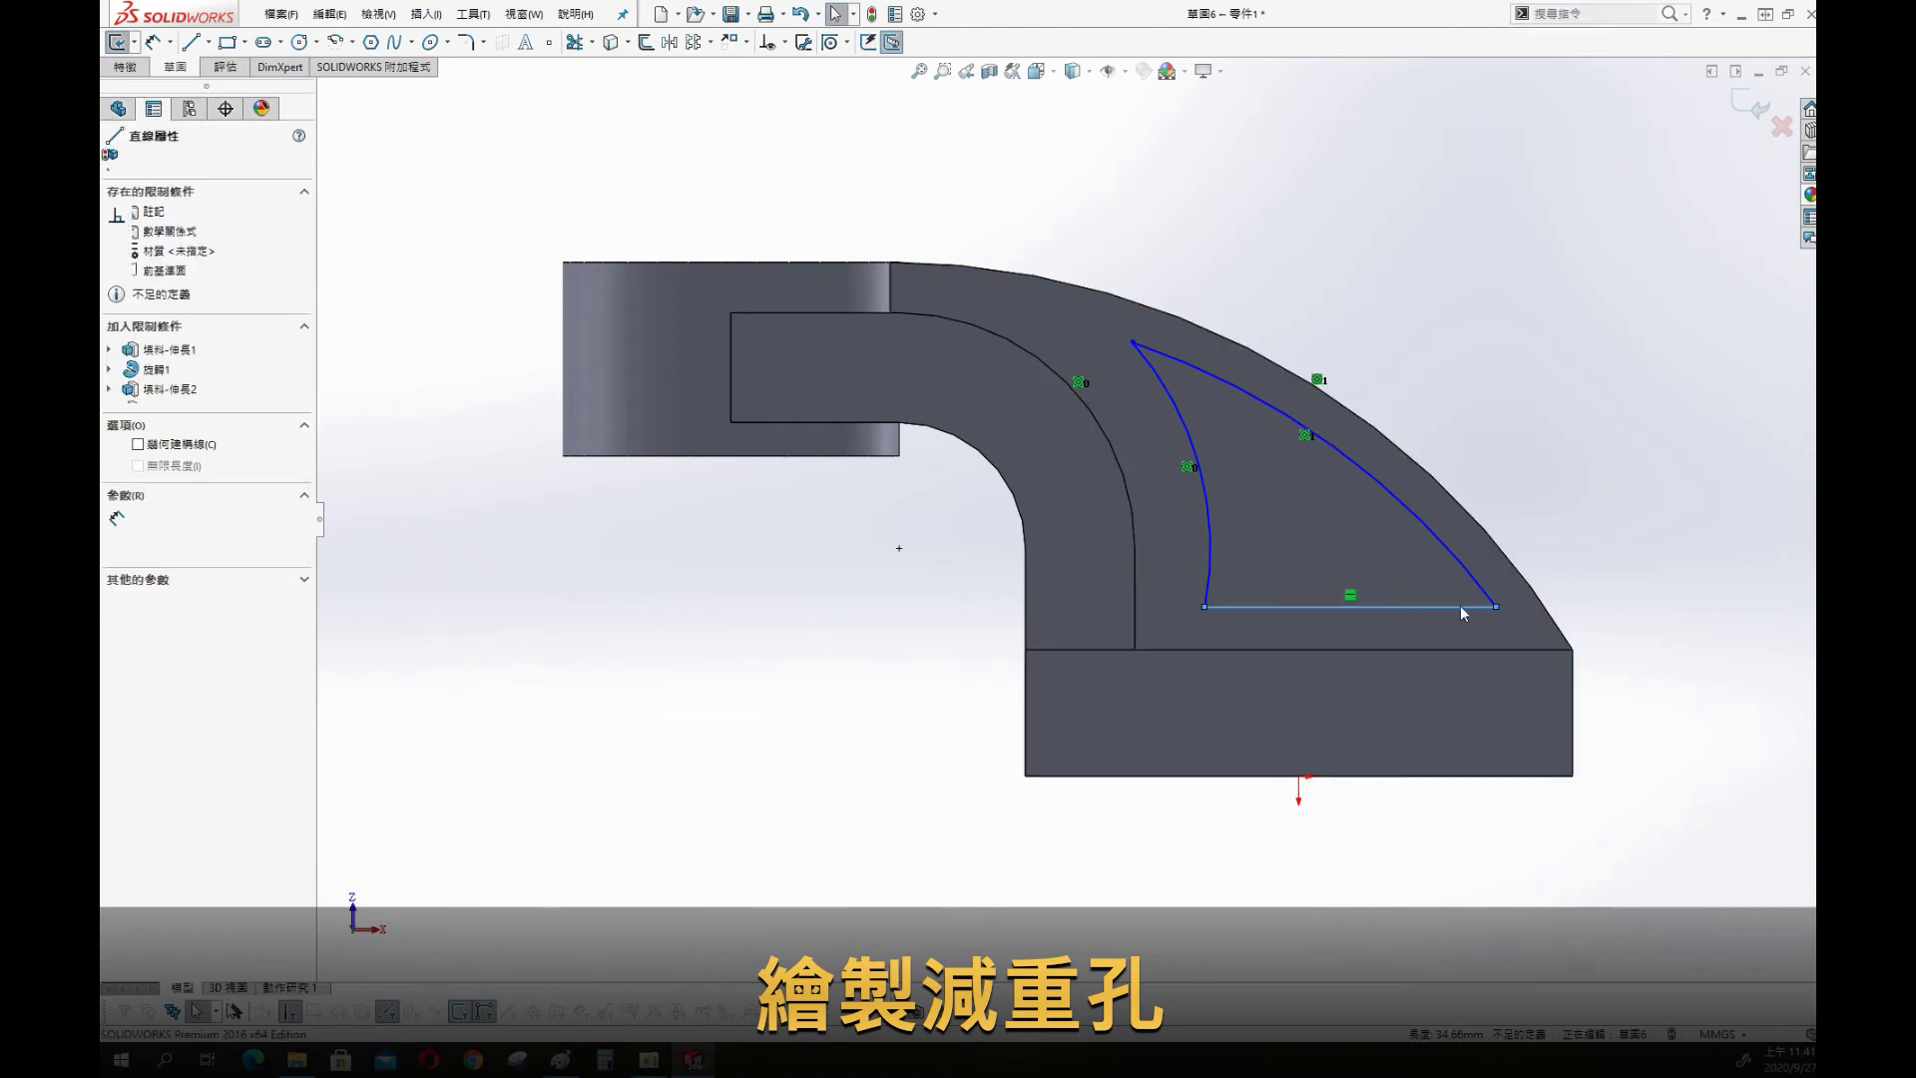
left_click(1471, 649)
left_click(1707, 624)
type("6")
key("Return")
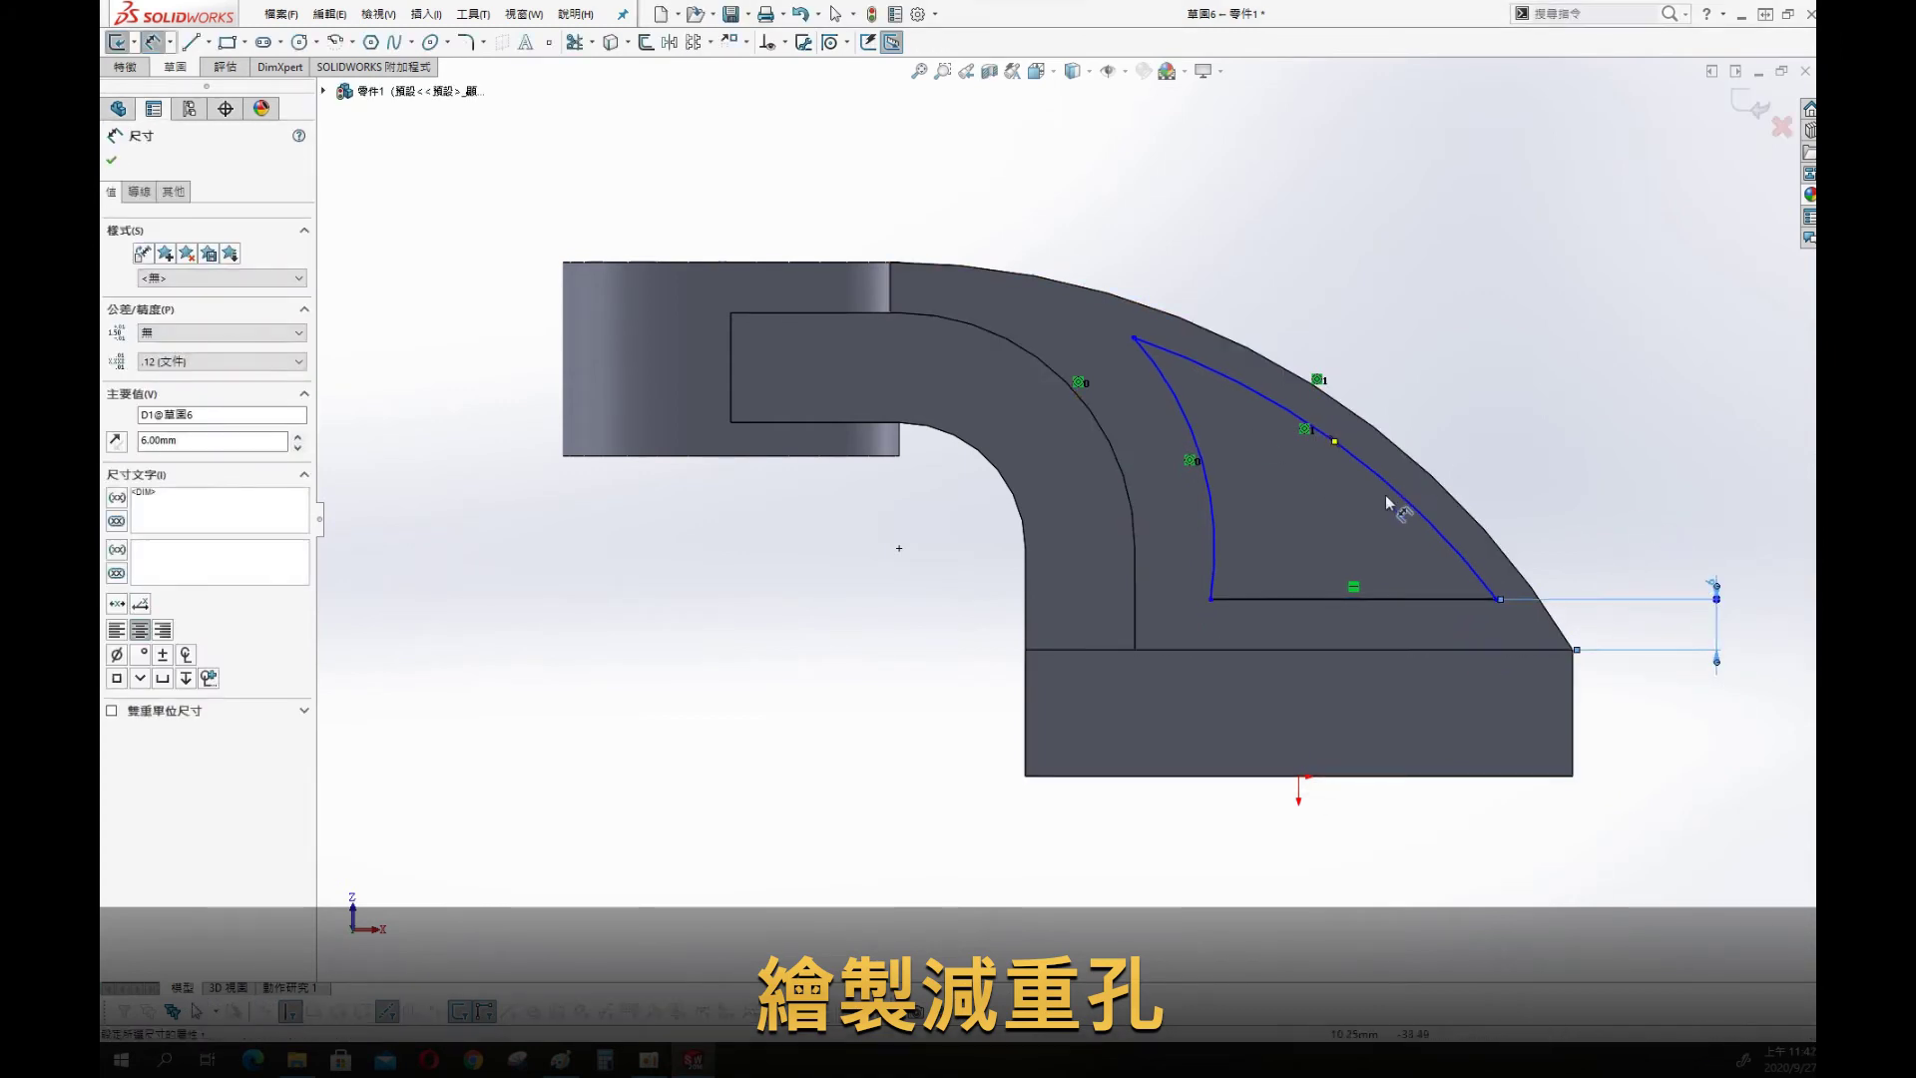
Dimension the outer arc R89 and the inner arc R34
left_click(1477, 375)
type("89")
key("Return")
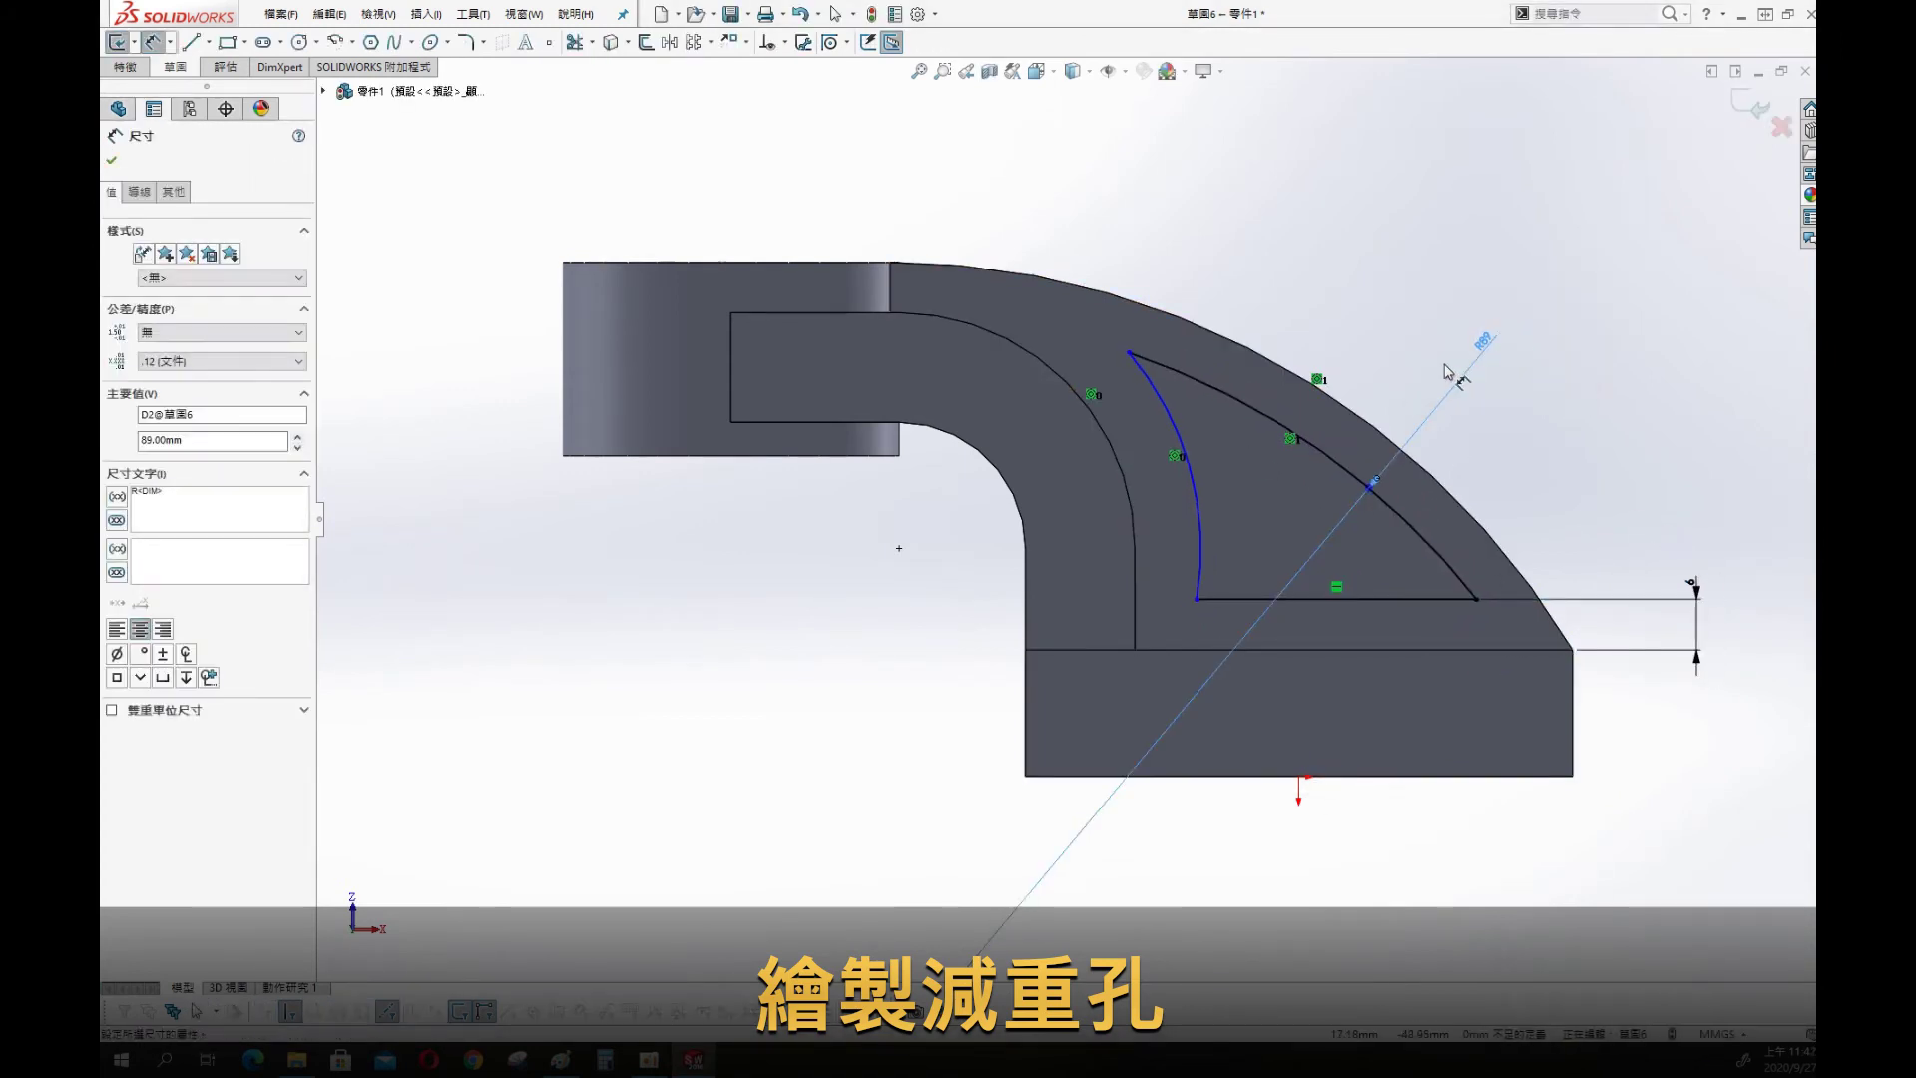
left_click(1196, 511)
left_click(1338, 257)
type("34")
key("Return")
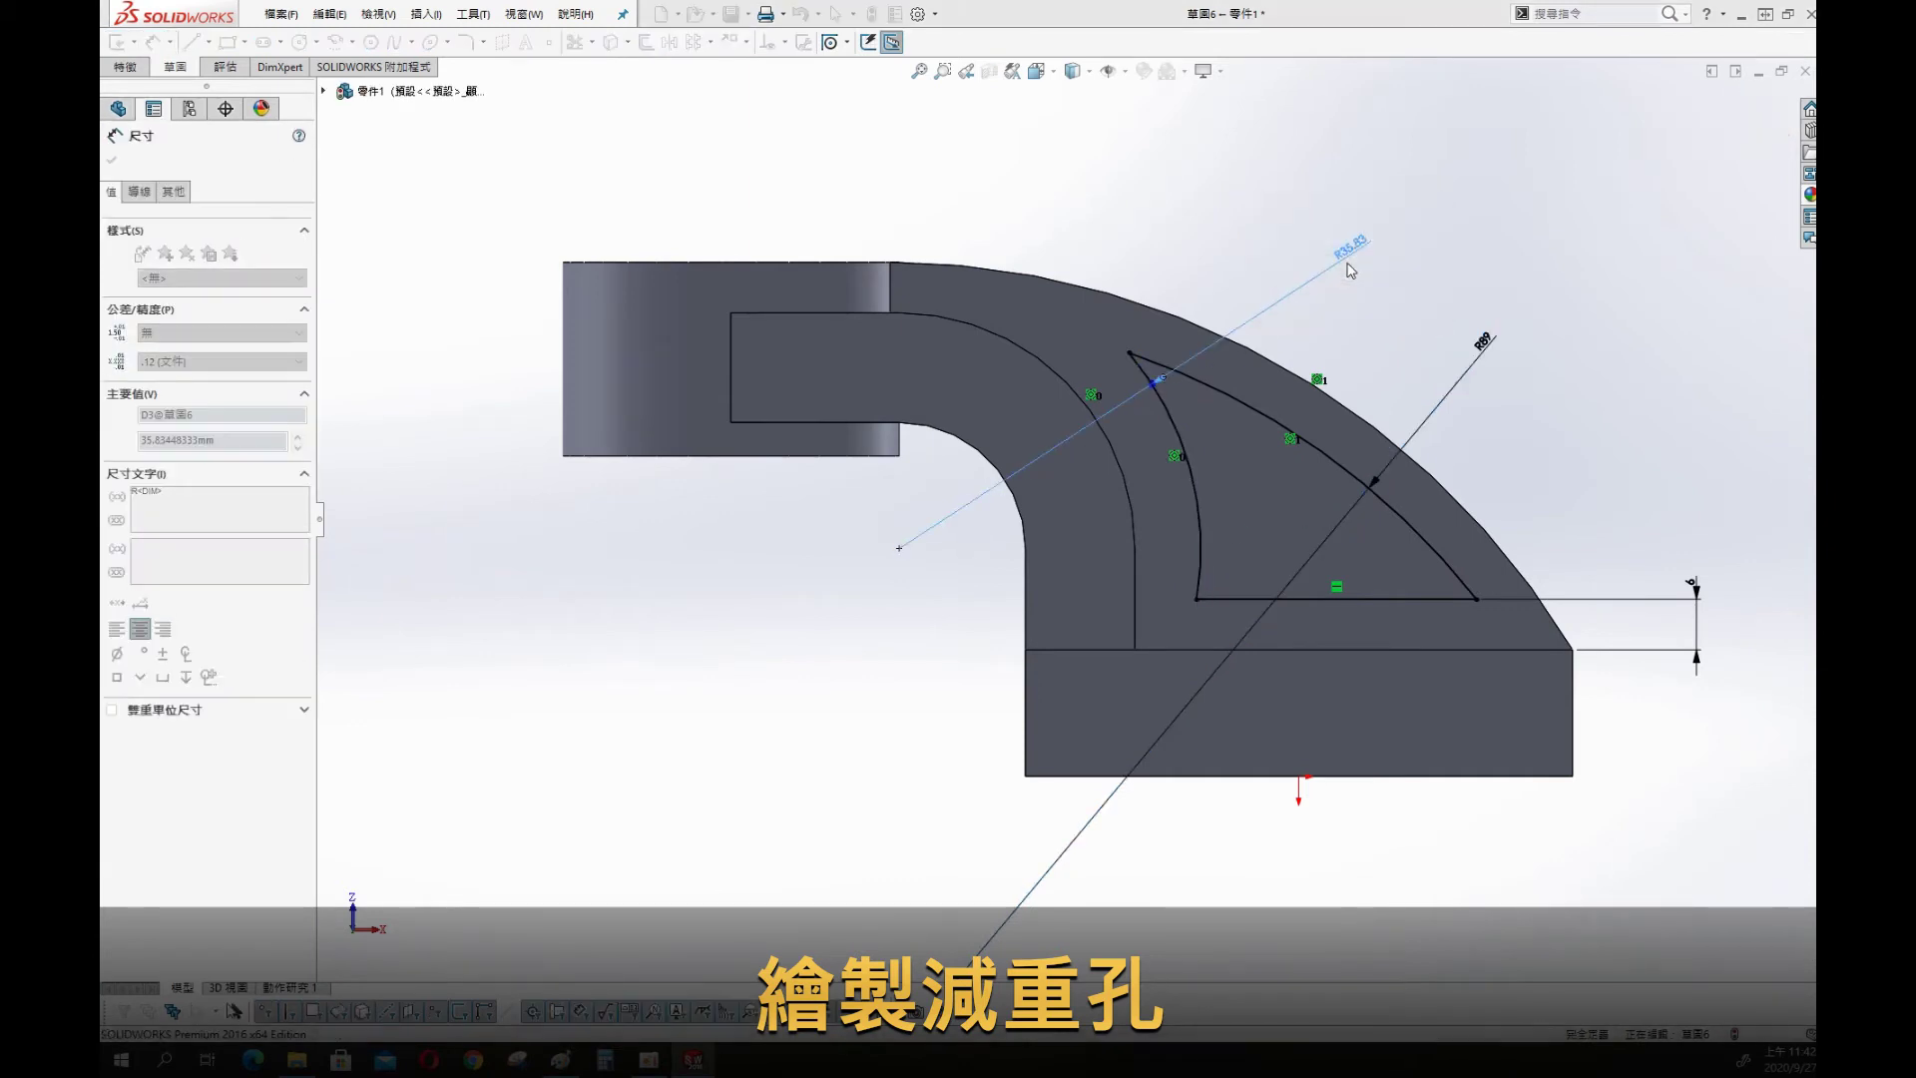
key("s")
Cut-Extrude the profile Through All – Both and orbit to inspect the hole
left_click(1567, 372)
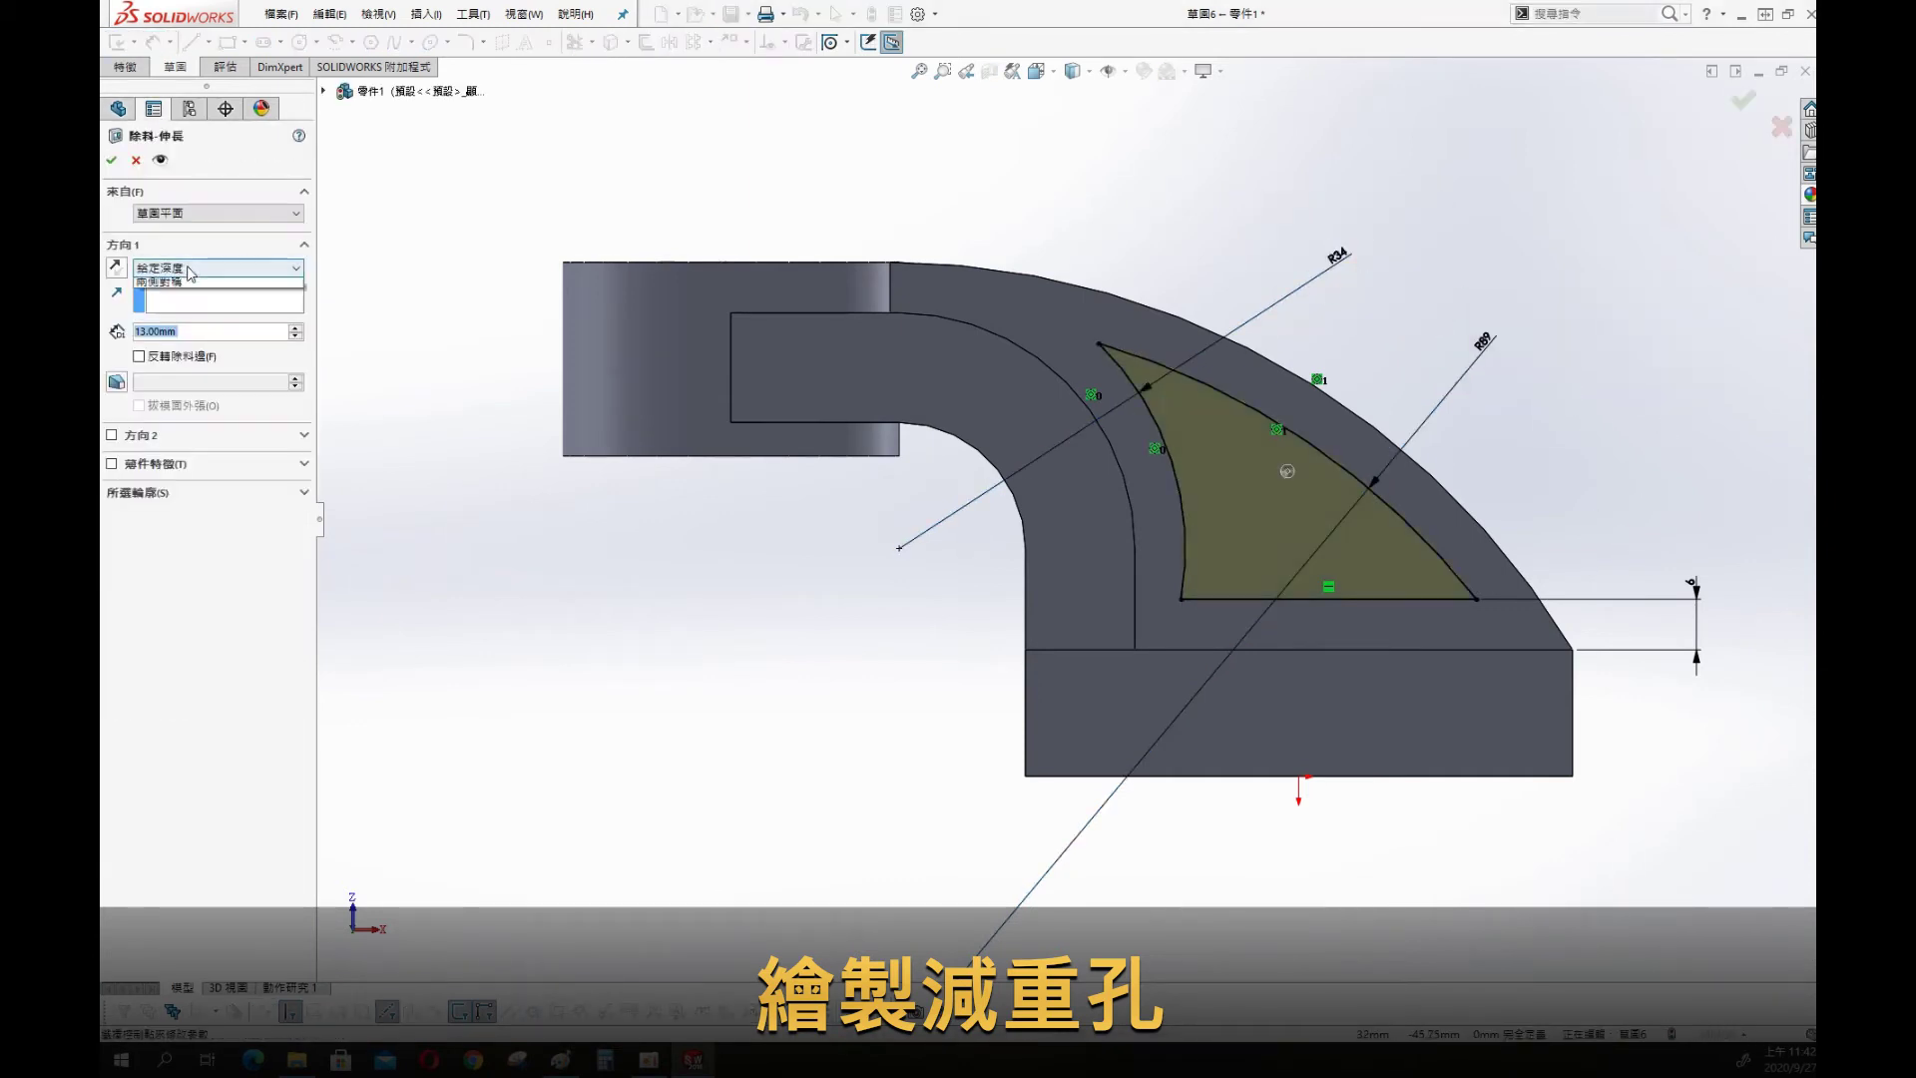
left_click(218, 268)
left_click(200, 310)
middle_click_drag(1147, 171, 1582, 554)
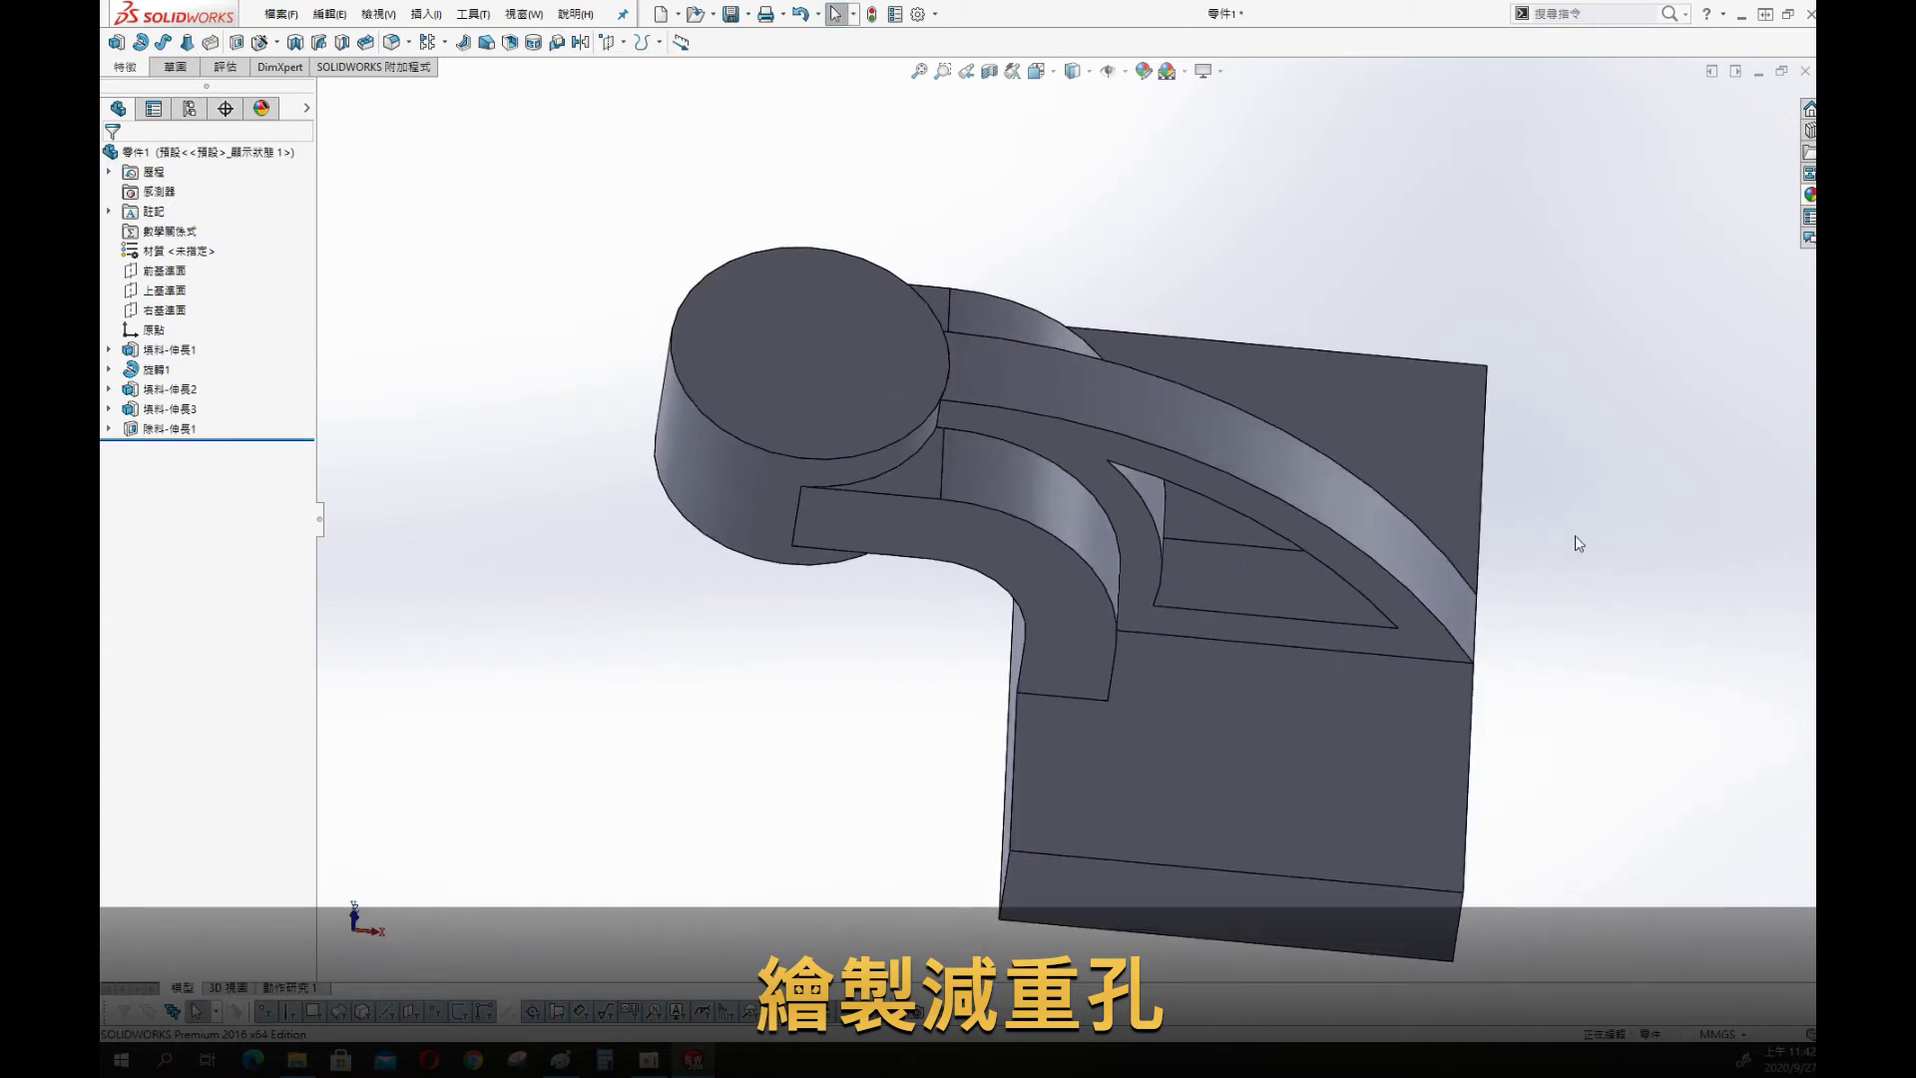
Start a sketch on the top cylinder face and draw a small circle
left_click(899, 340)
left_click(929, 285)
key("s")
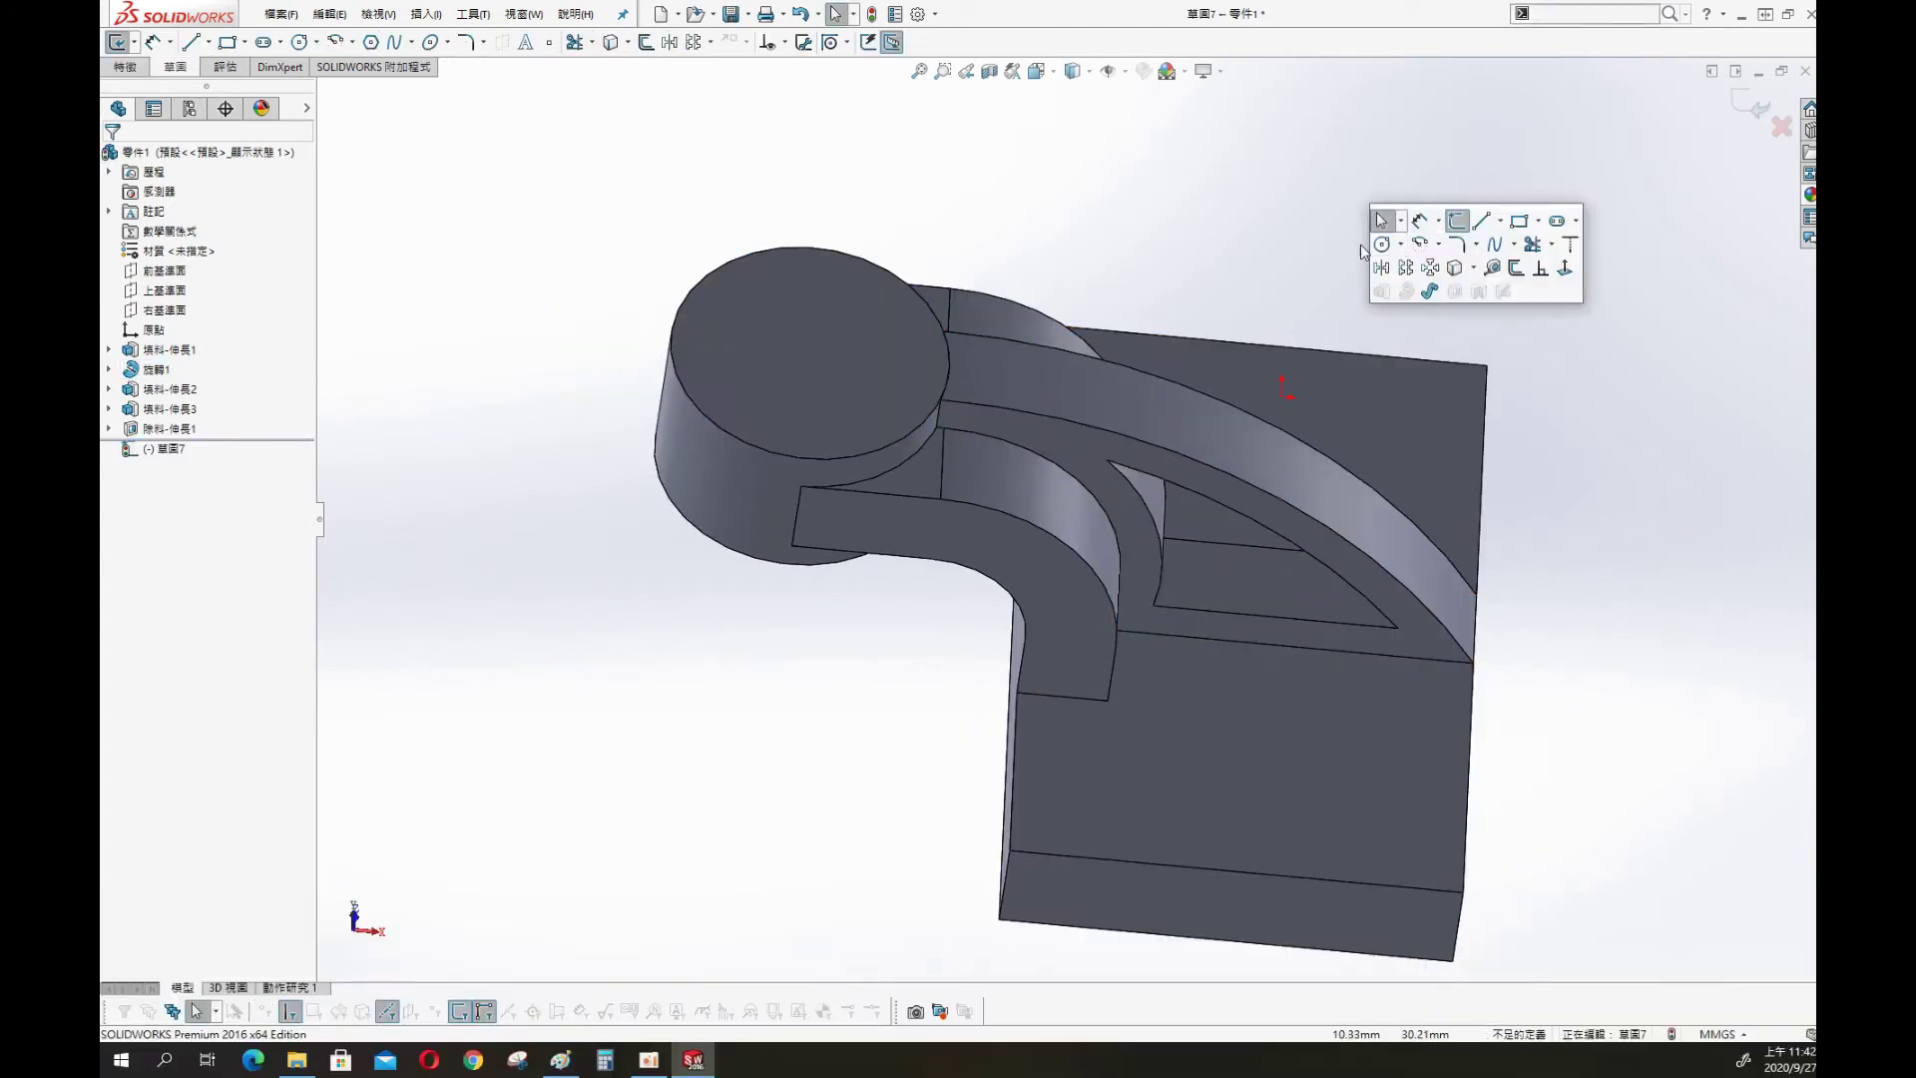
left_click(1565, 267)
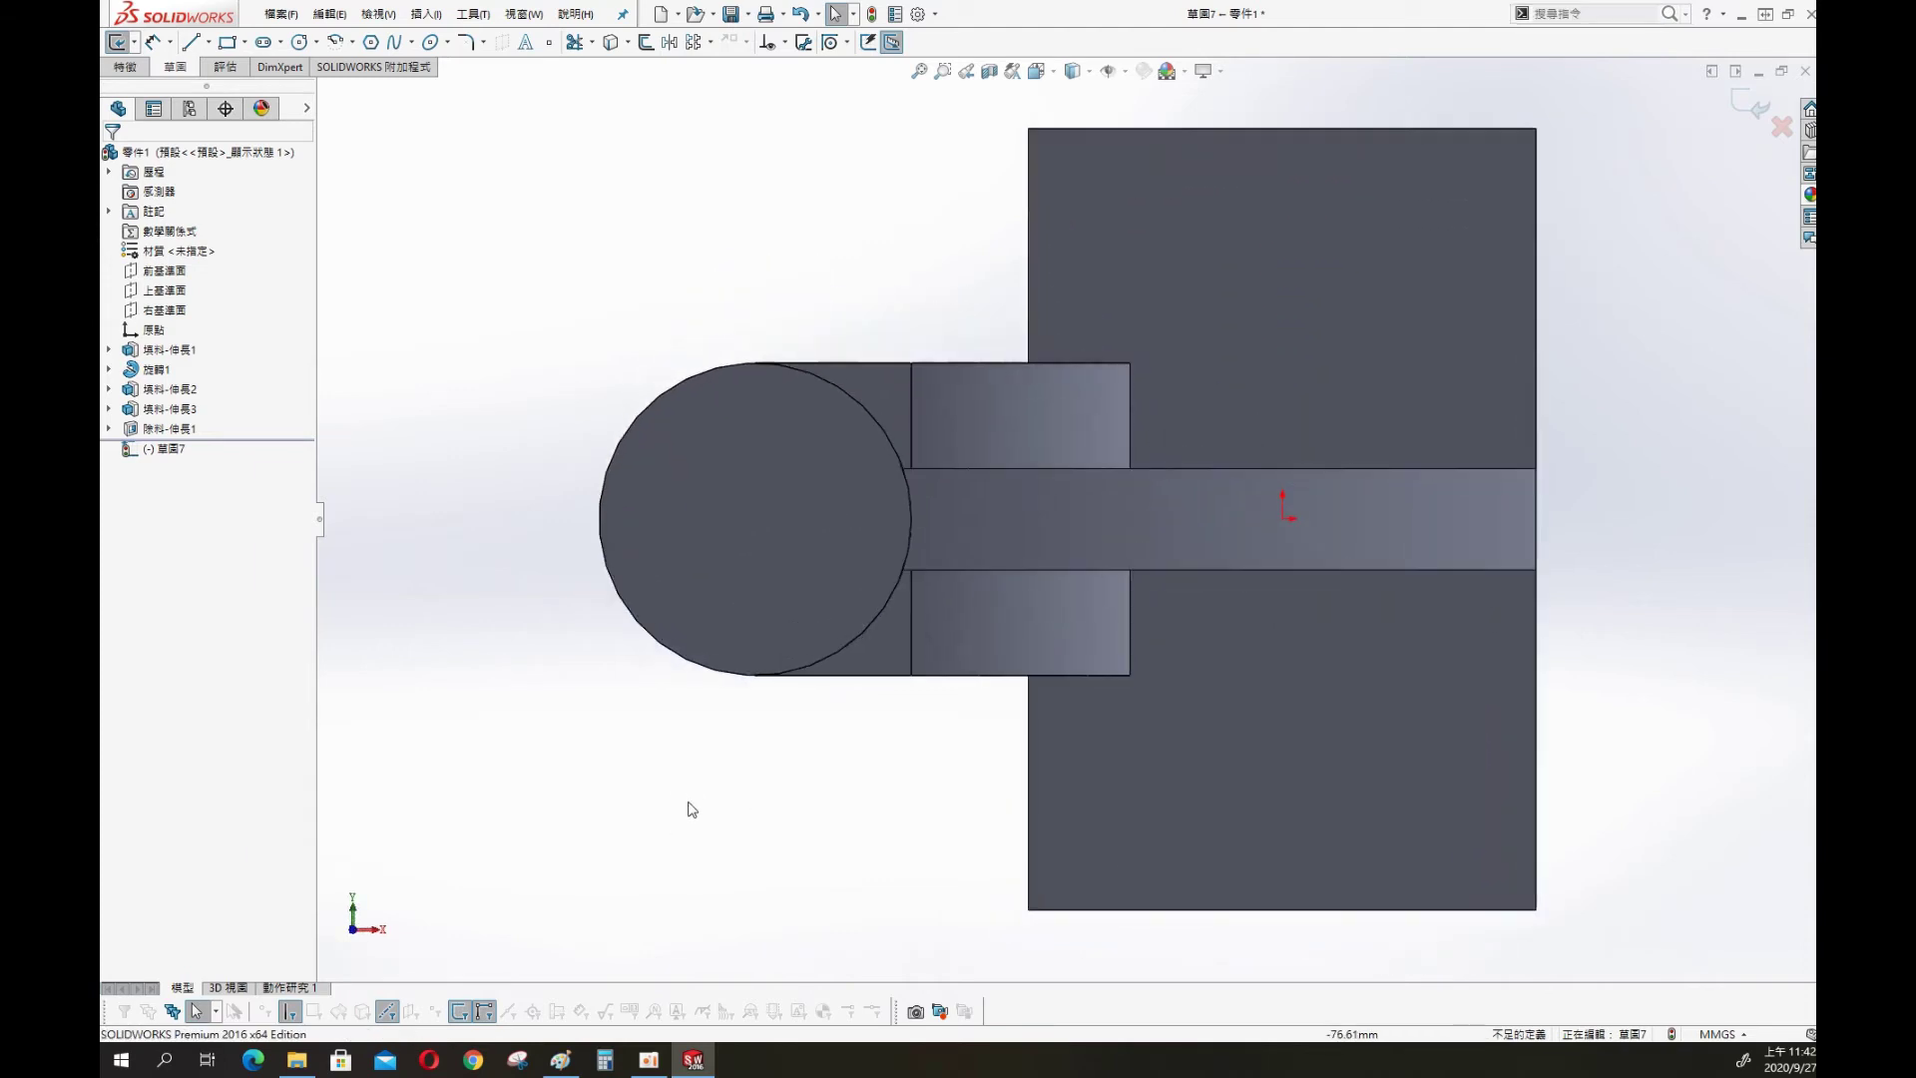
key("s")
left_click(566, 627)
left_click_drag(750, 480, 807, 483)
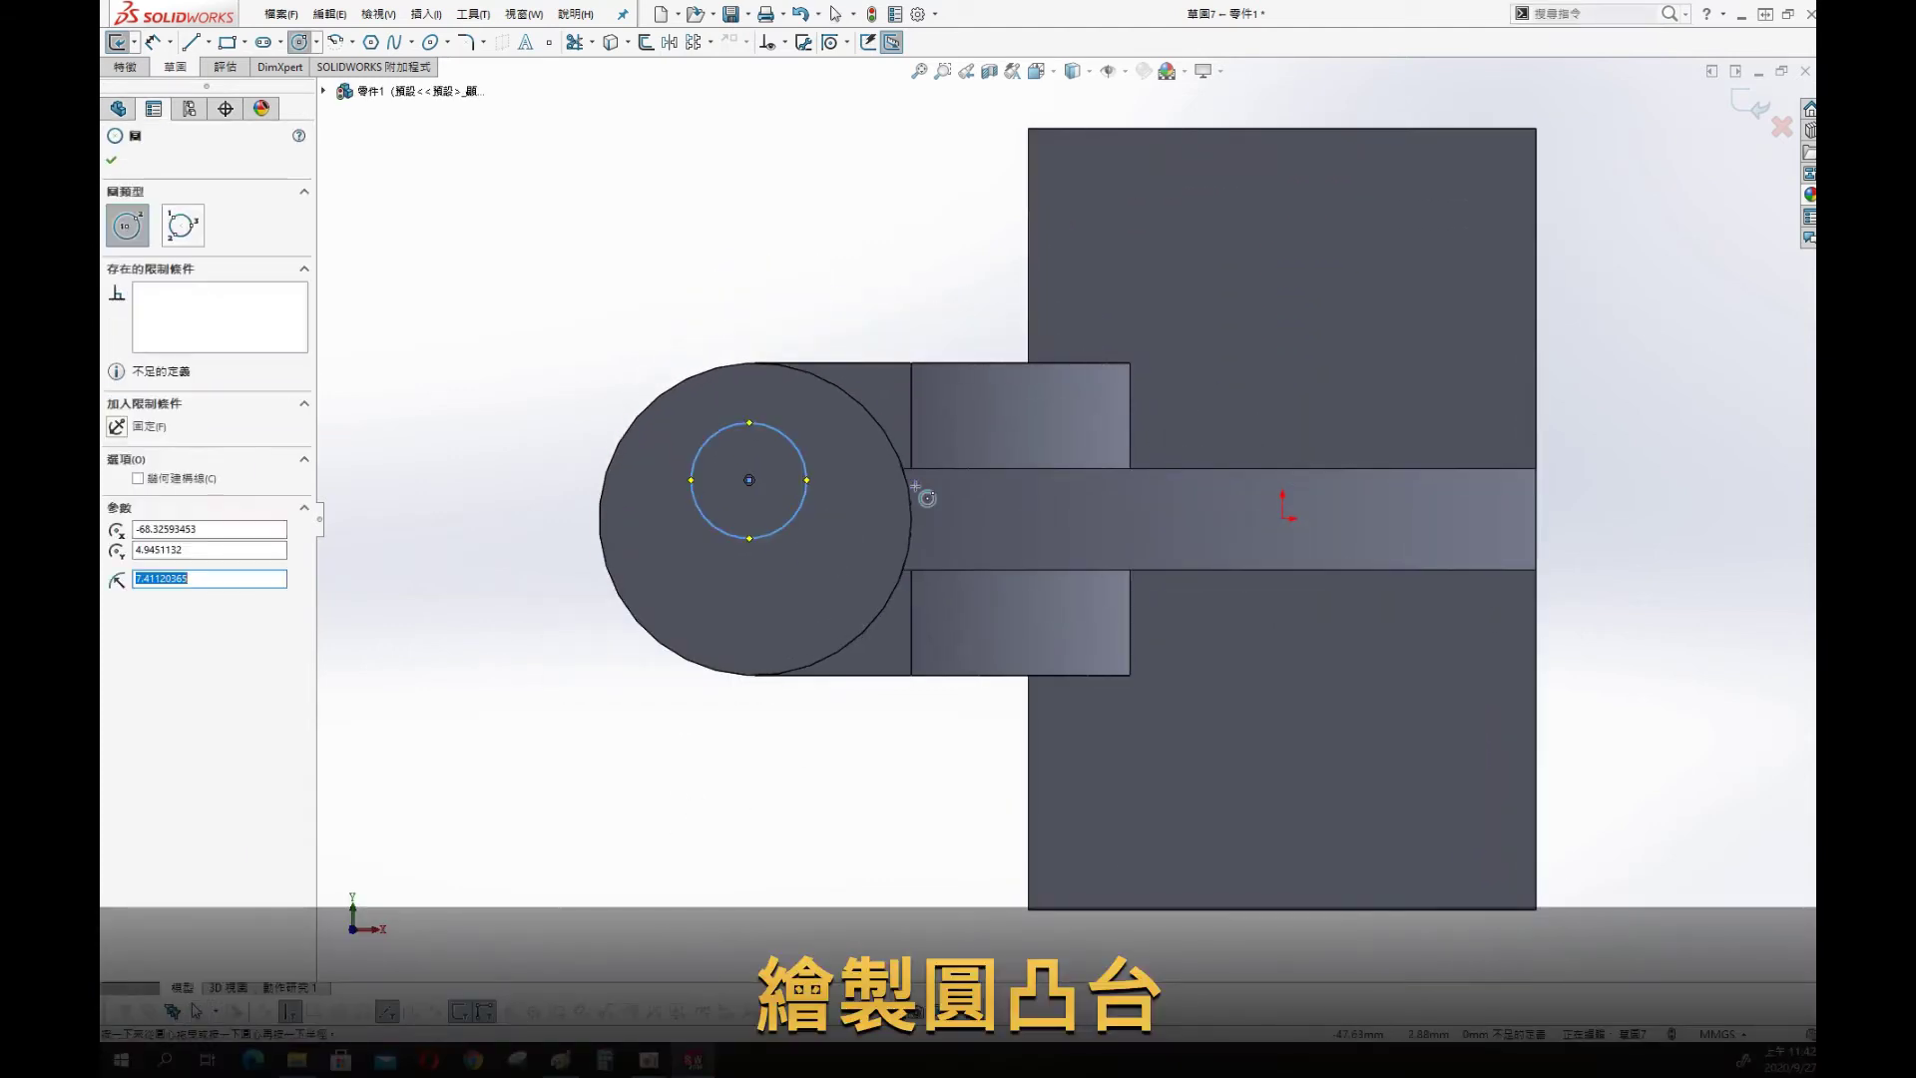
key("Escape")
Make the circle concentric with the cylinder edge and give it a 30 mm diameter
left_click(878, 404, "ctrl")
left_click(908, 330)
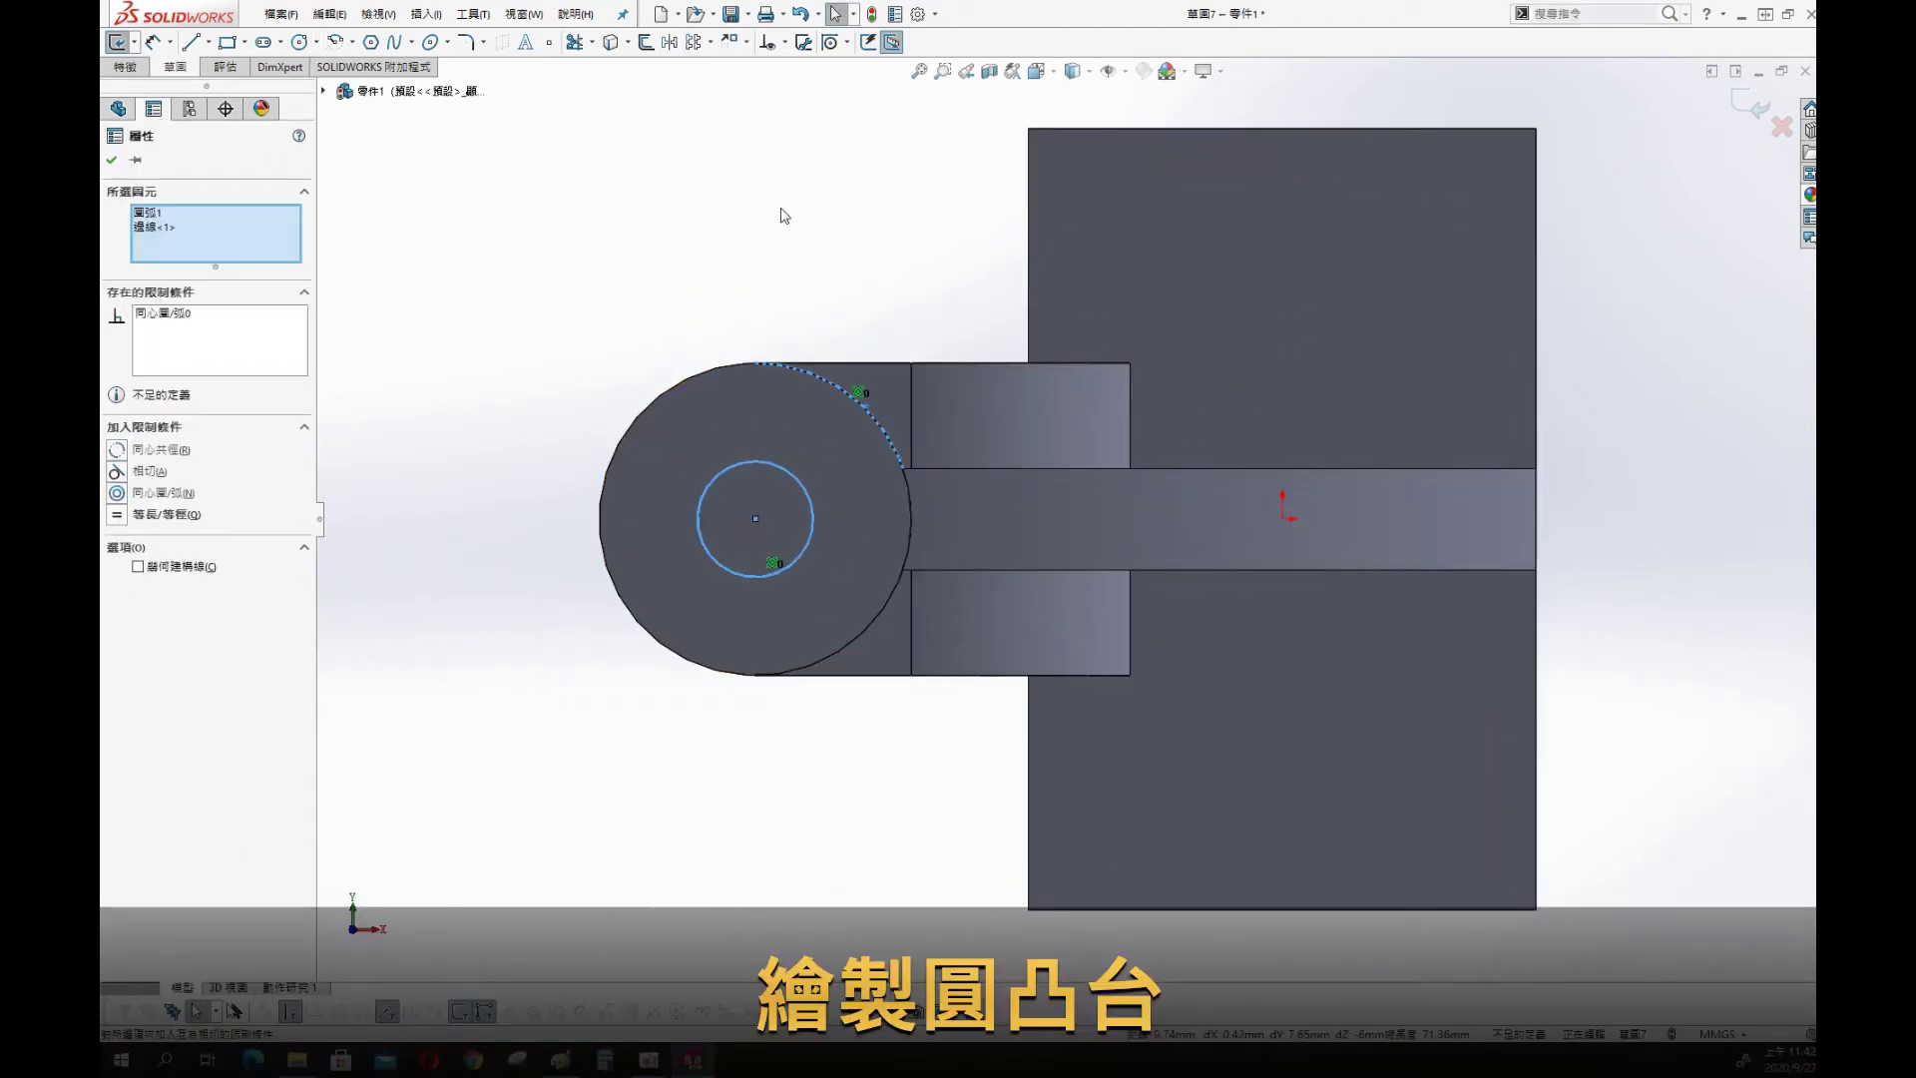
left_click(782, 214)
key("s")
left_click(776, 266)
left_click(762, 459)
left_click(638, 279)
type("30")
key("Return")
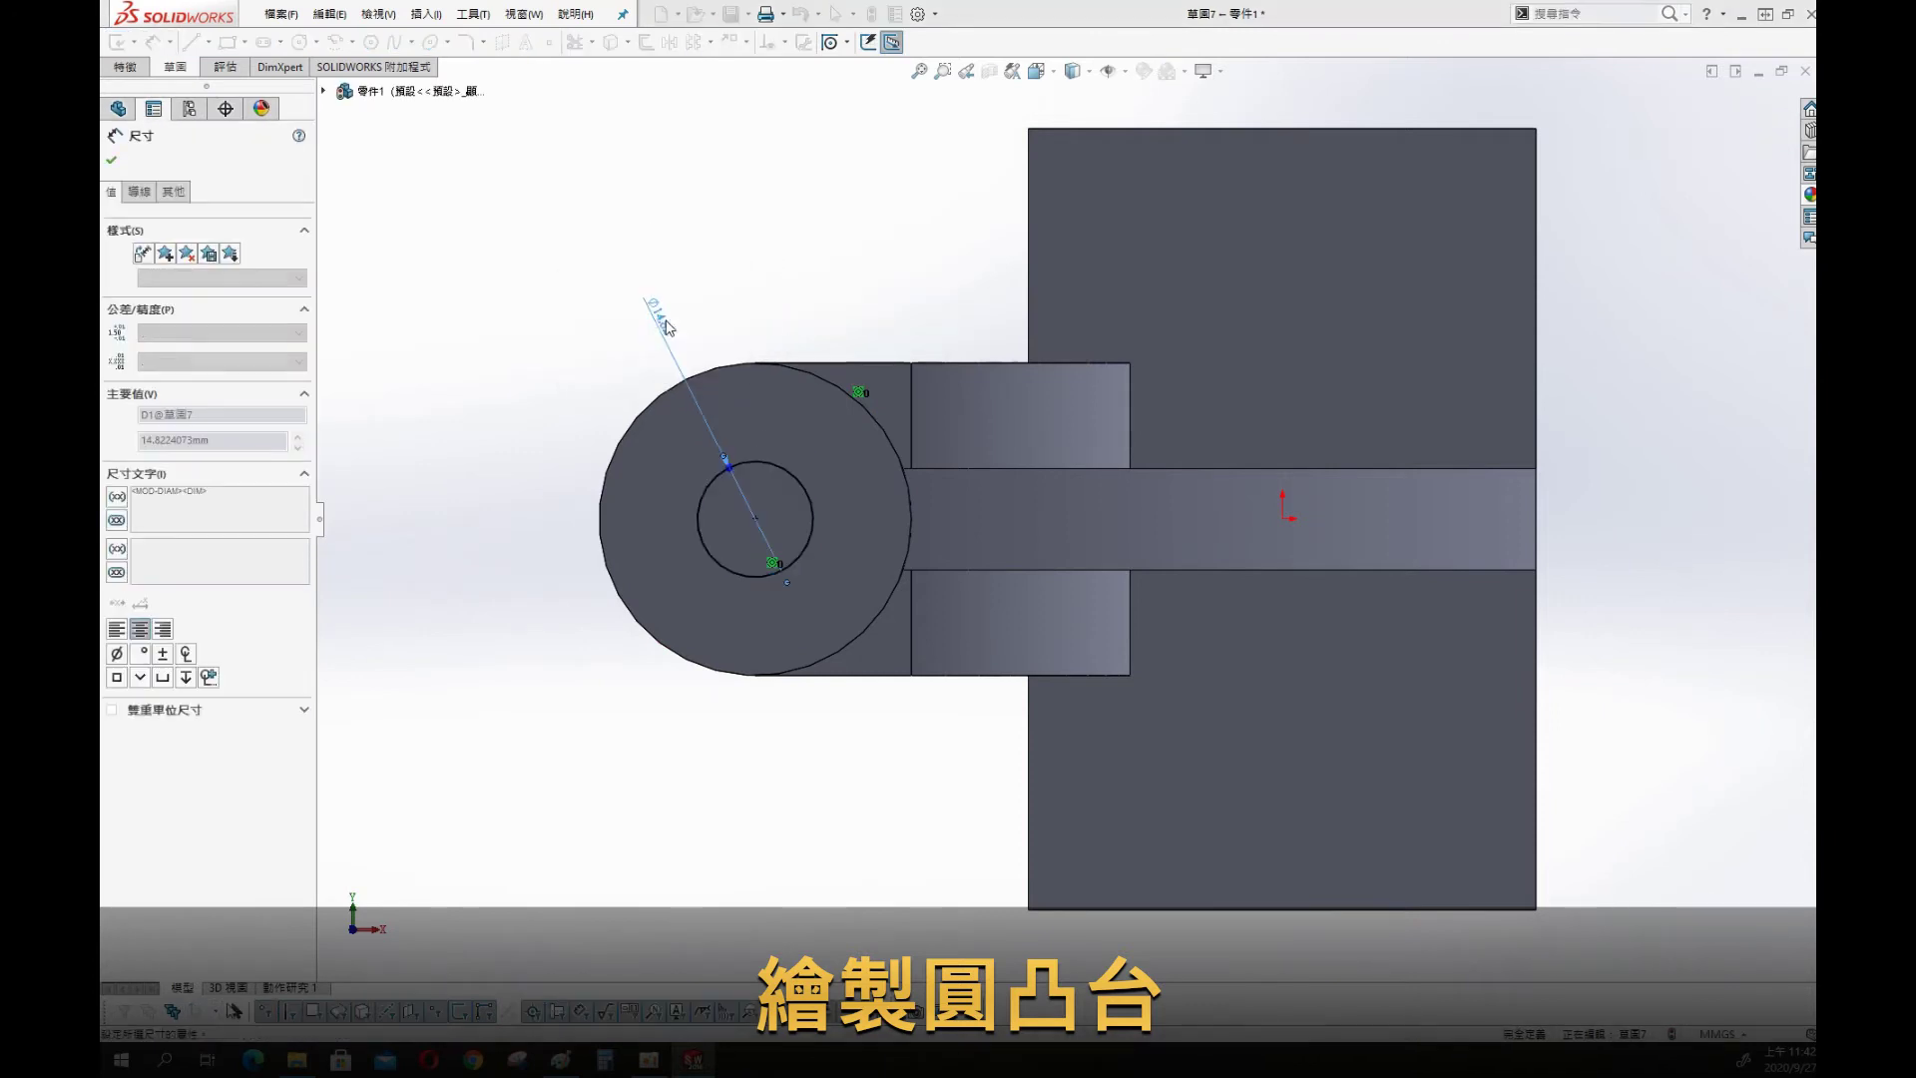
Extrude the Ø30 circle into a 5 mm boss and orbit to view it
key("s")
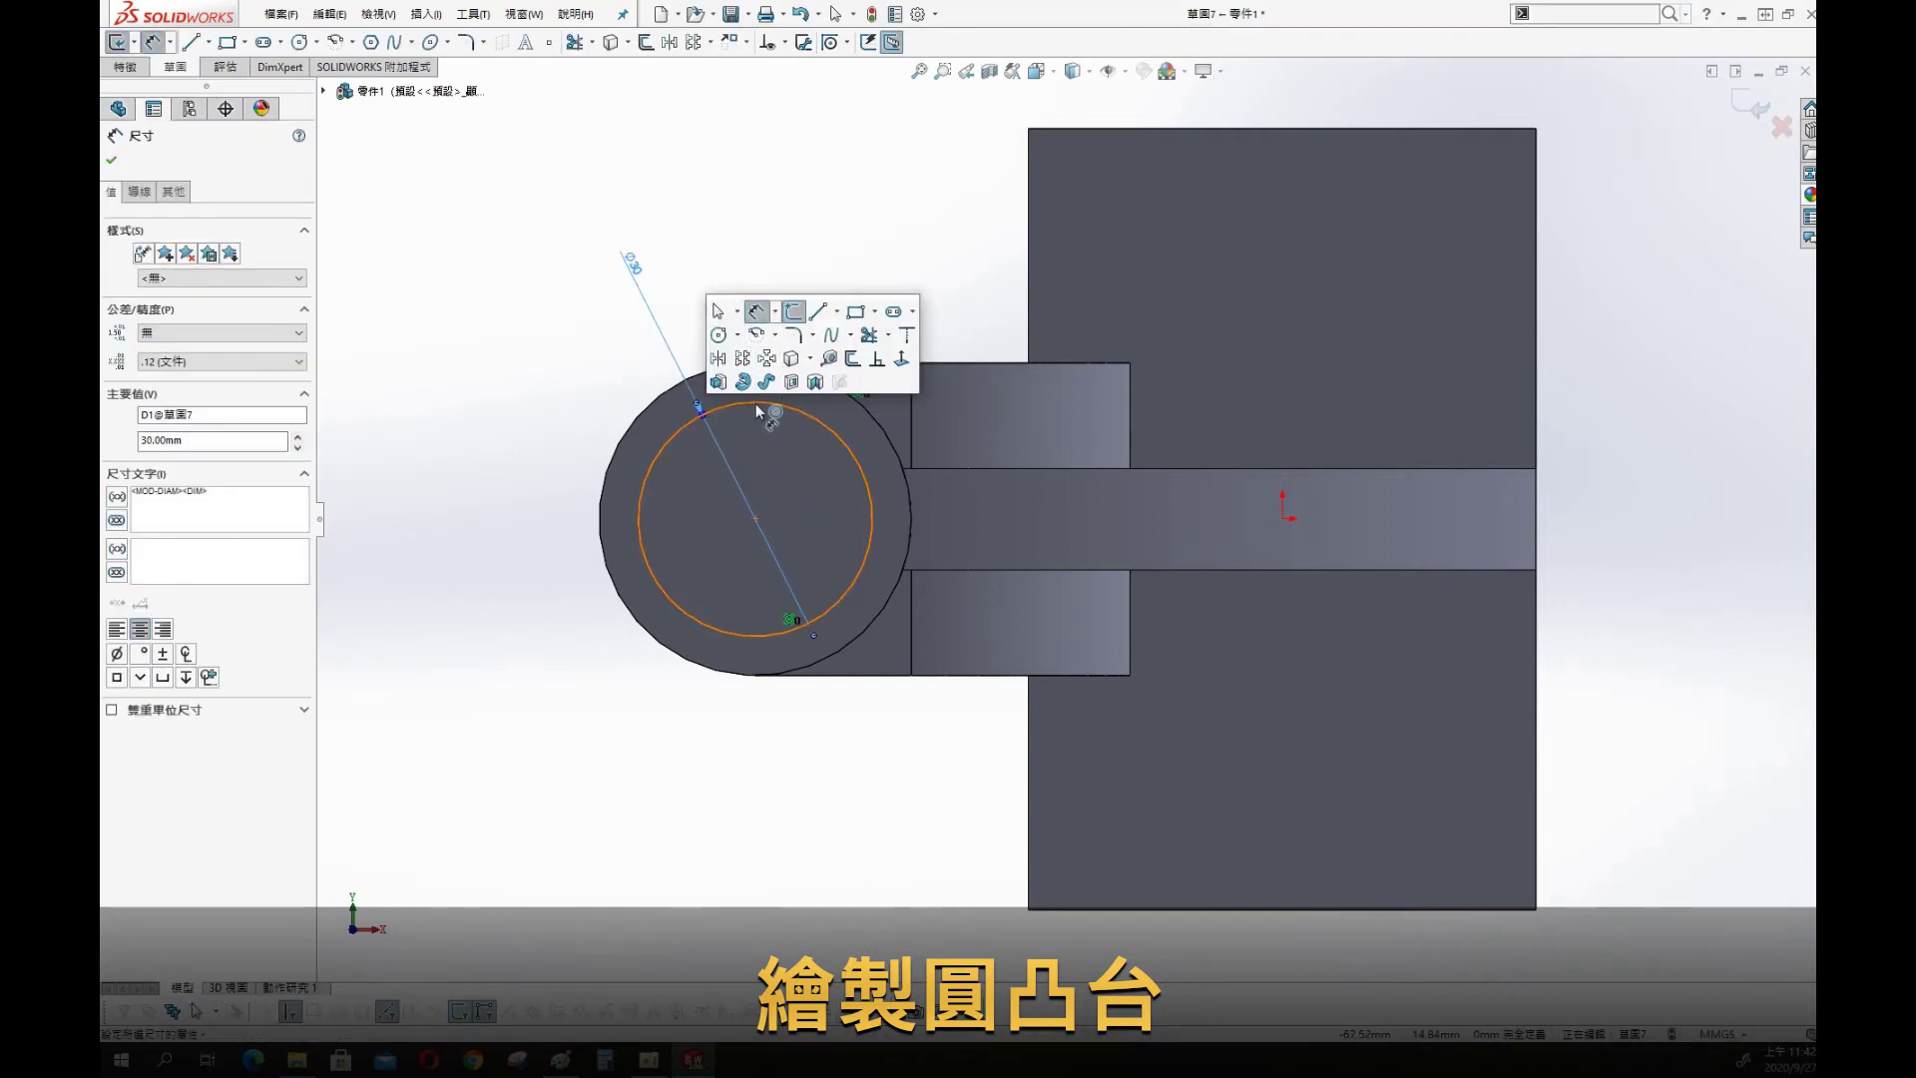
left_click(765, 385)
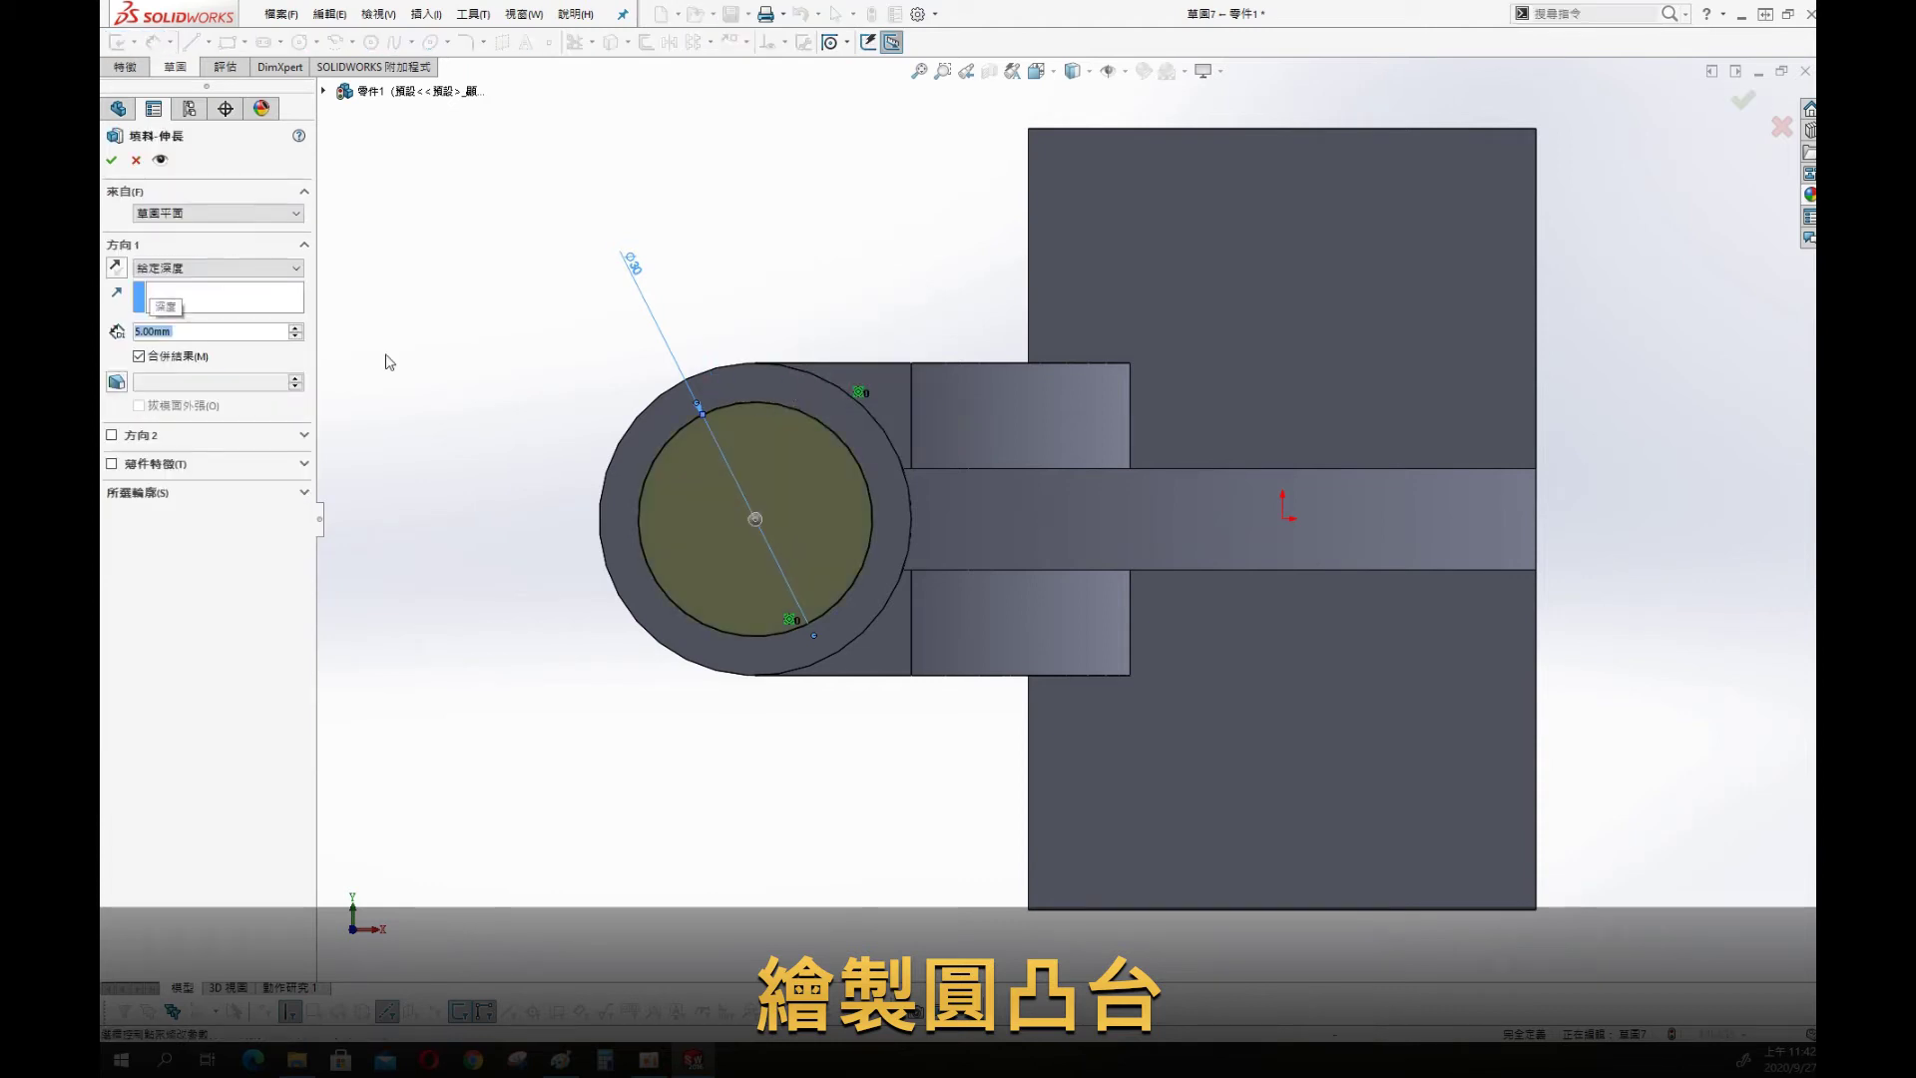
left_click(111, 159)
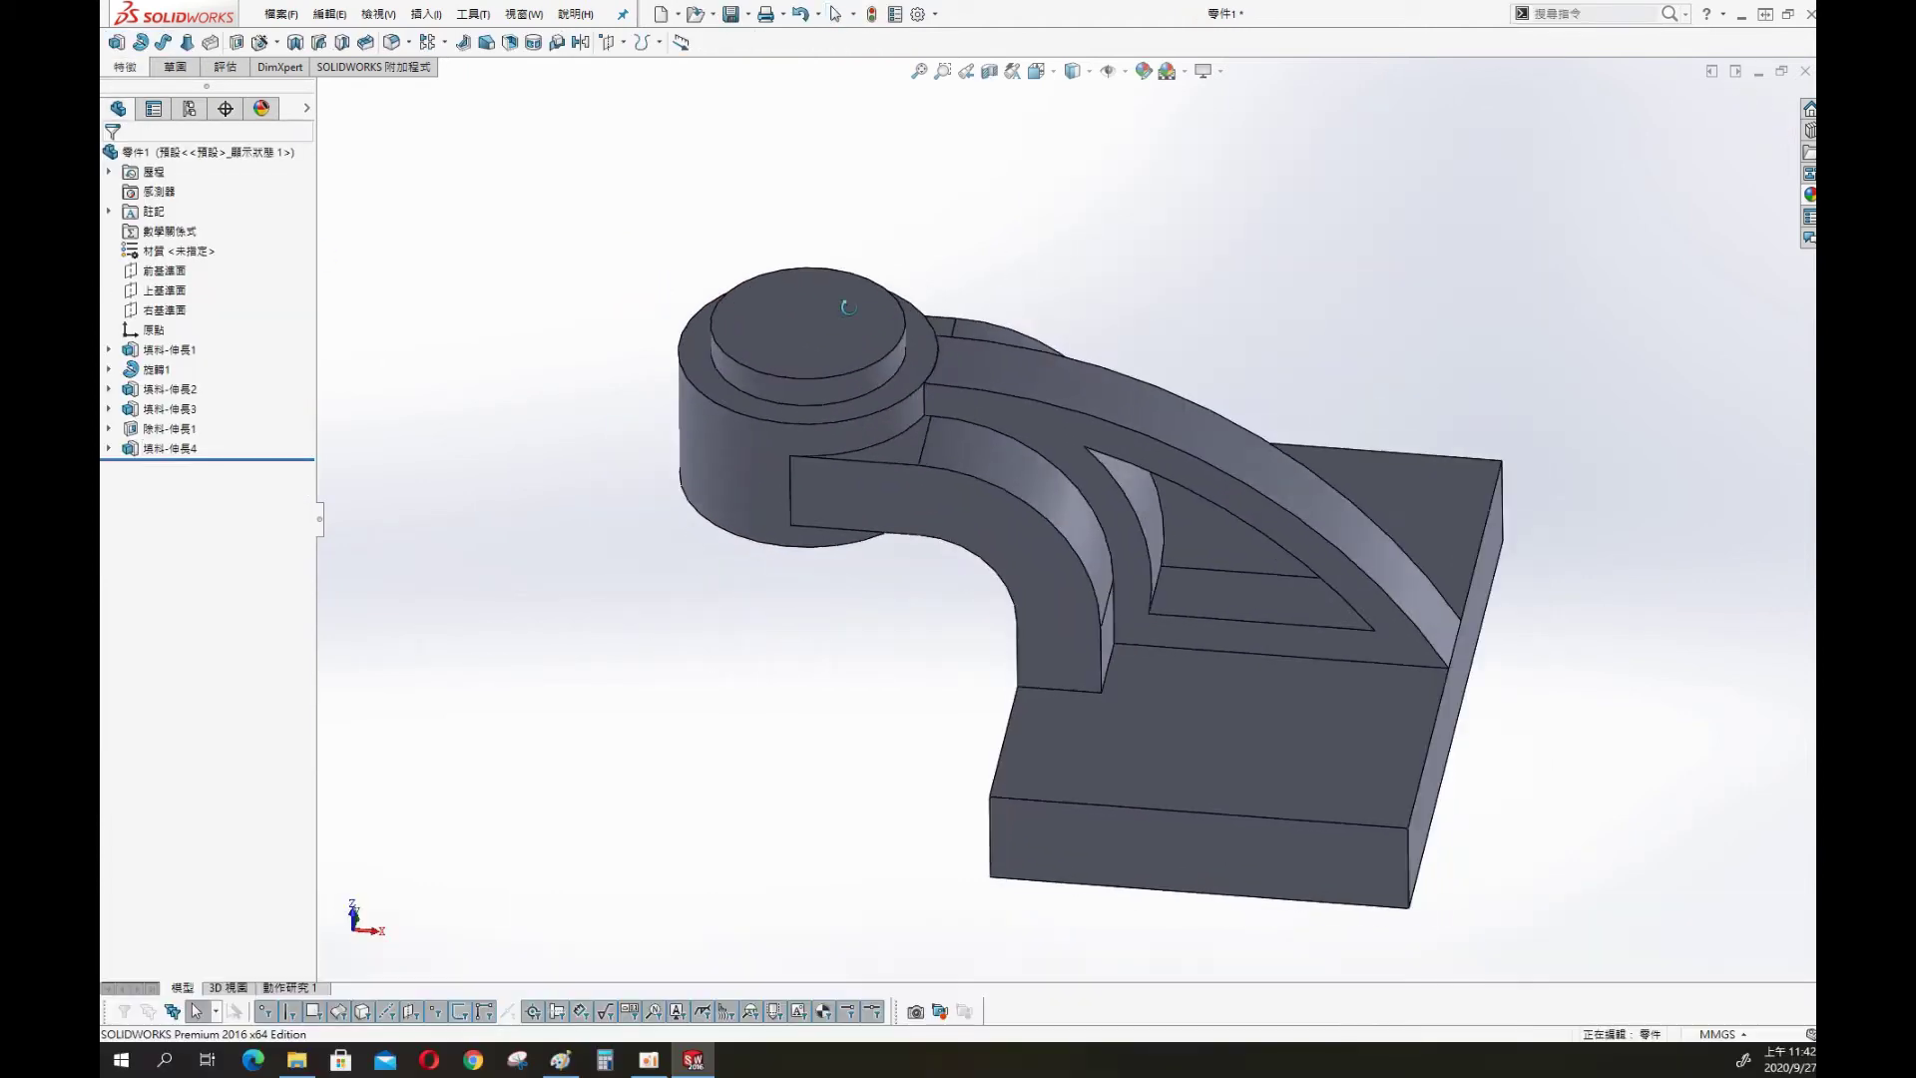
middle_click_drag(848, 307, 1172, 511)
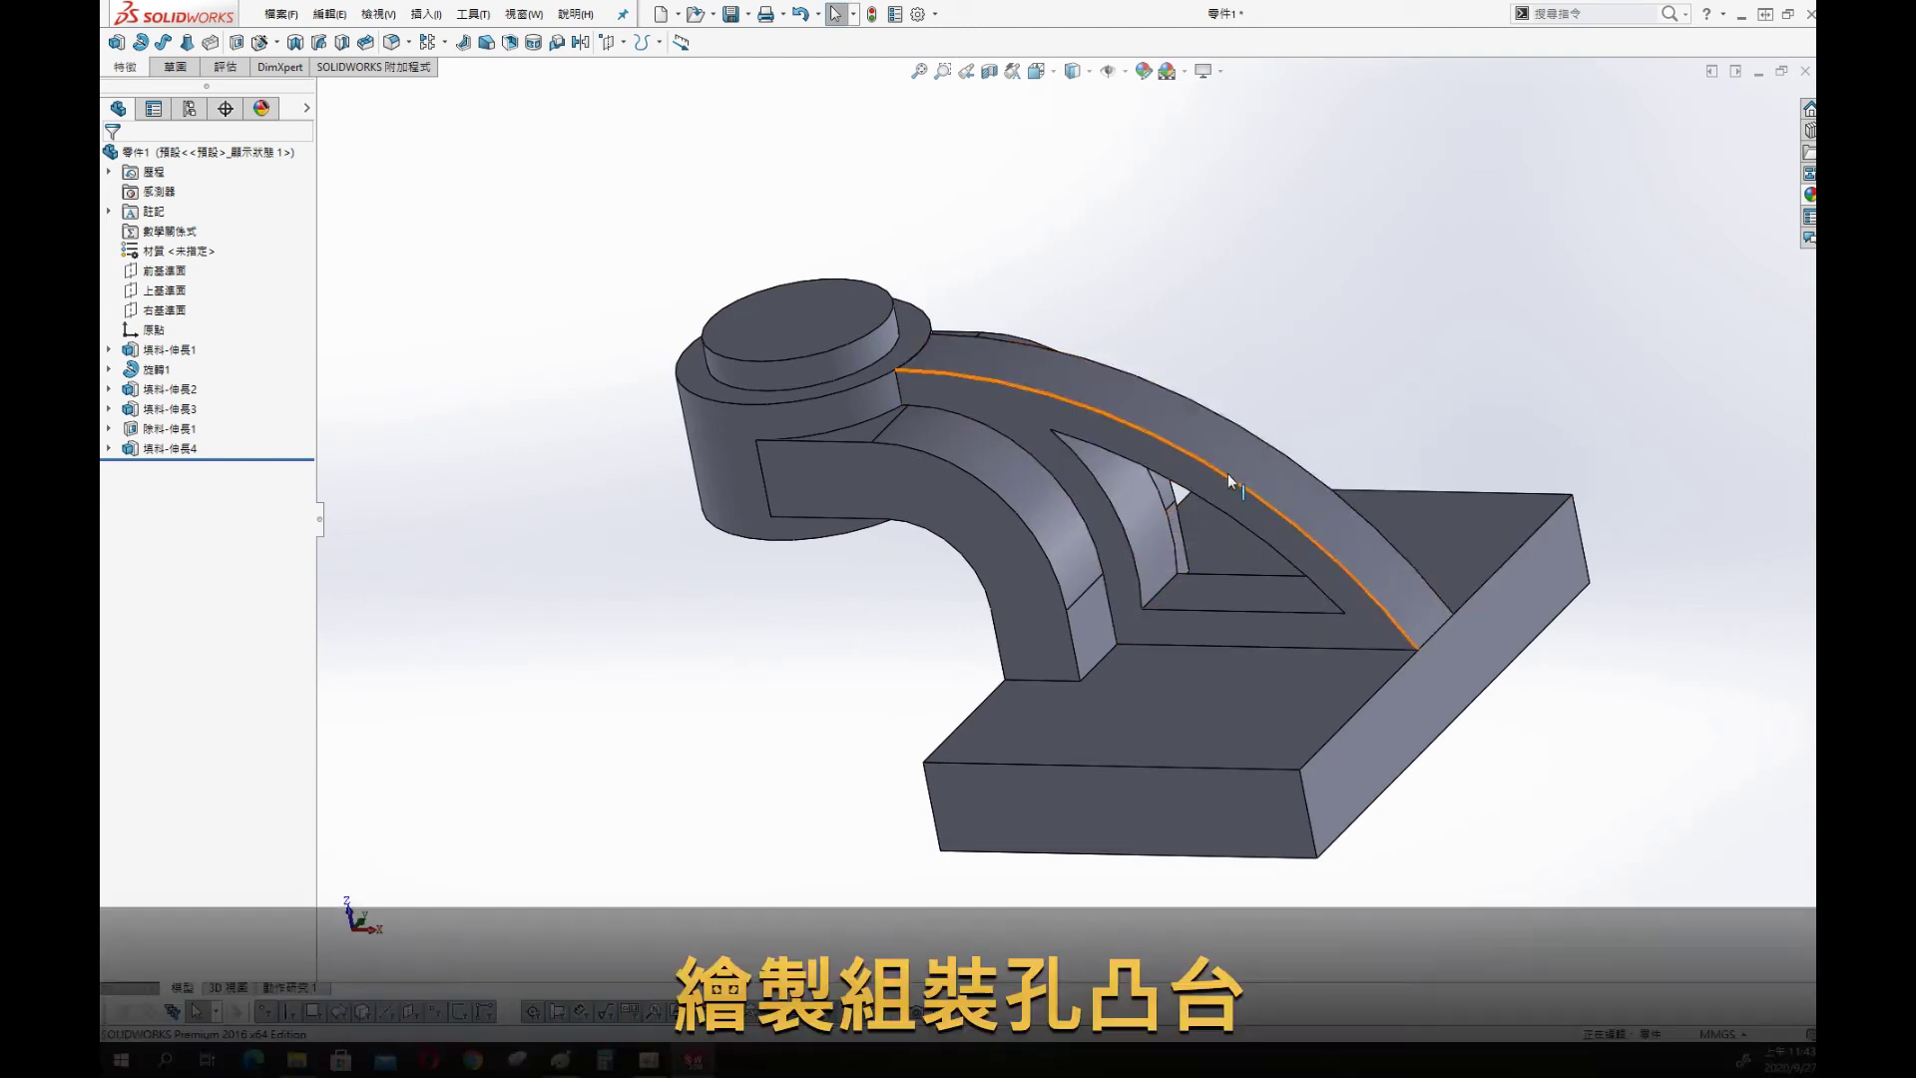
Sketch a centre rectangle on the base plate's top face
left_click(1180, 719)
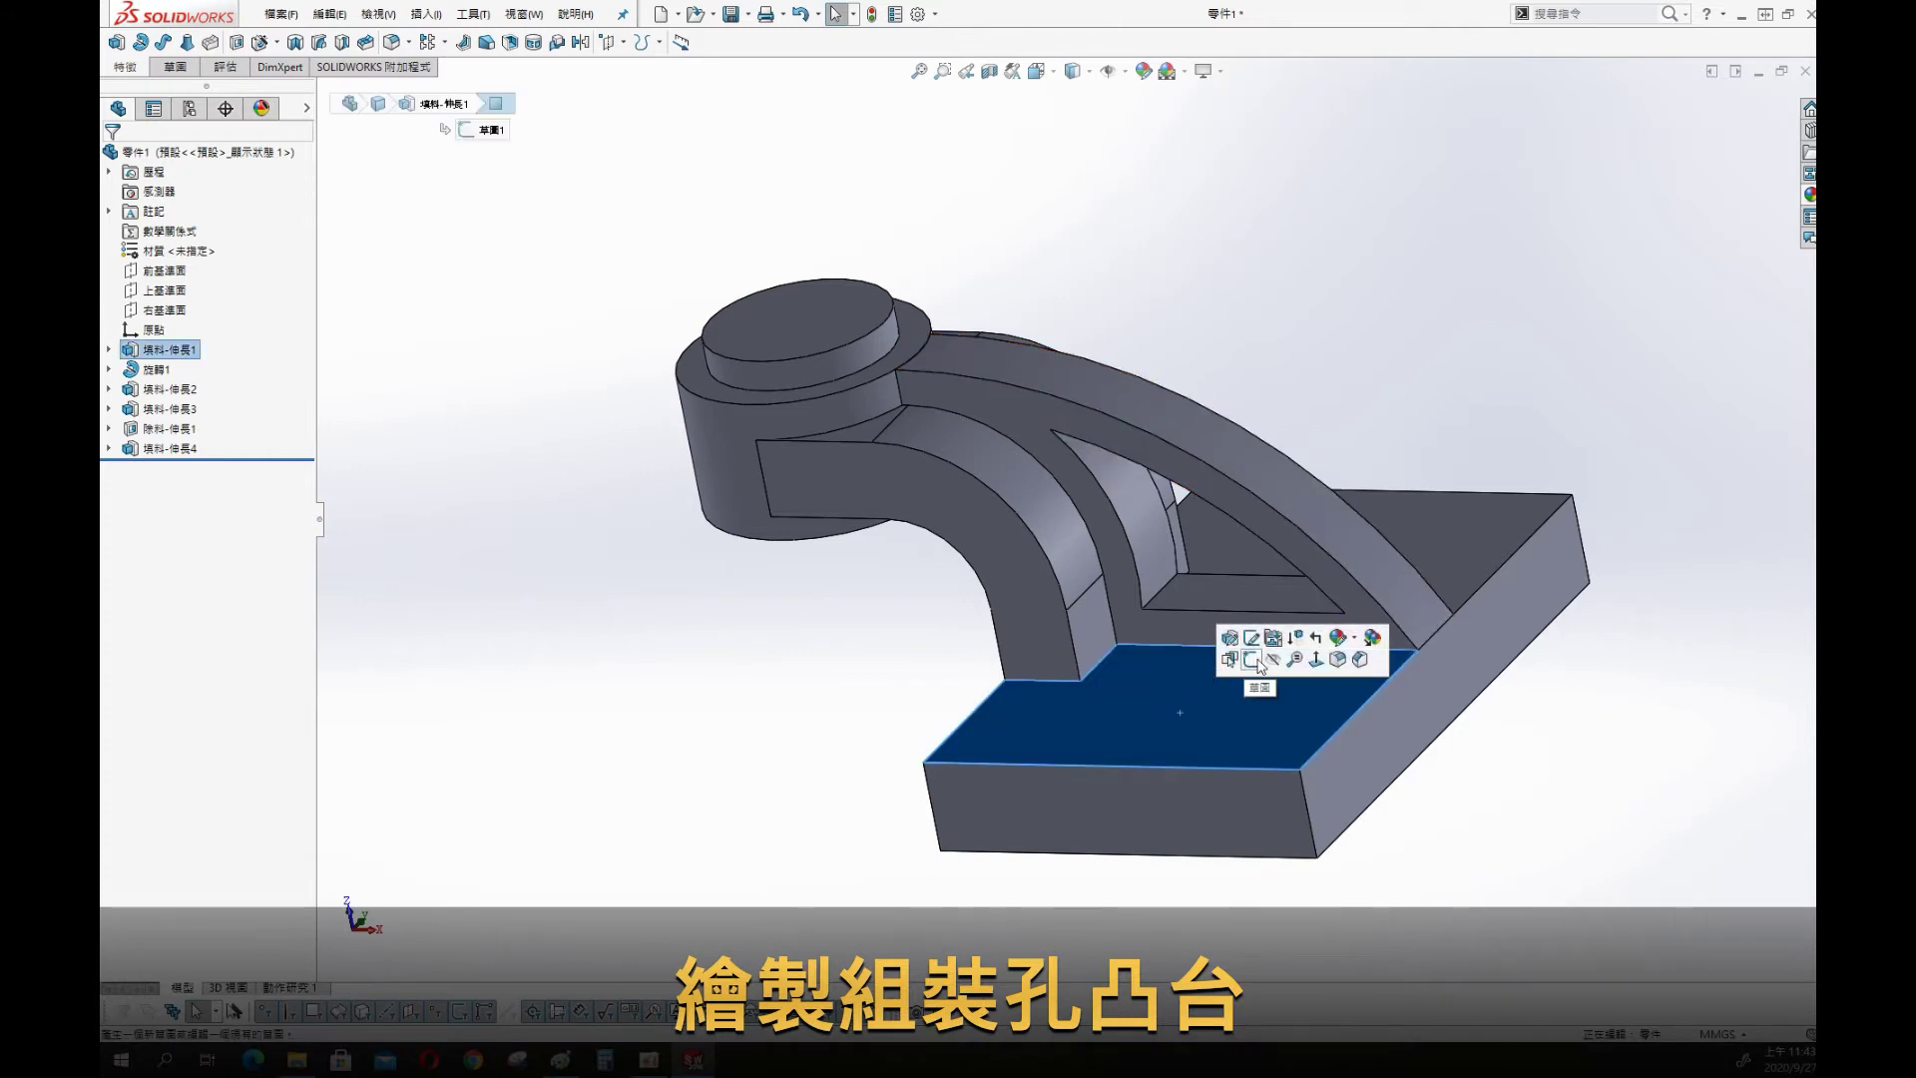
key("s")
left_click(1018, 502)
key("s")
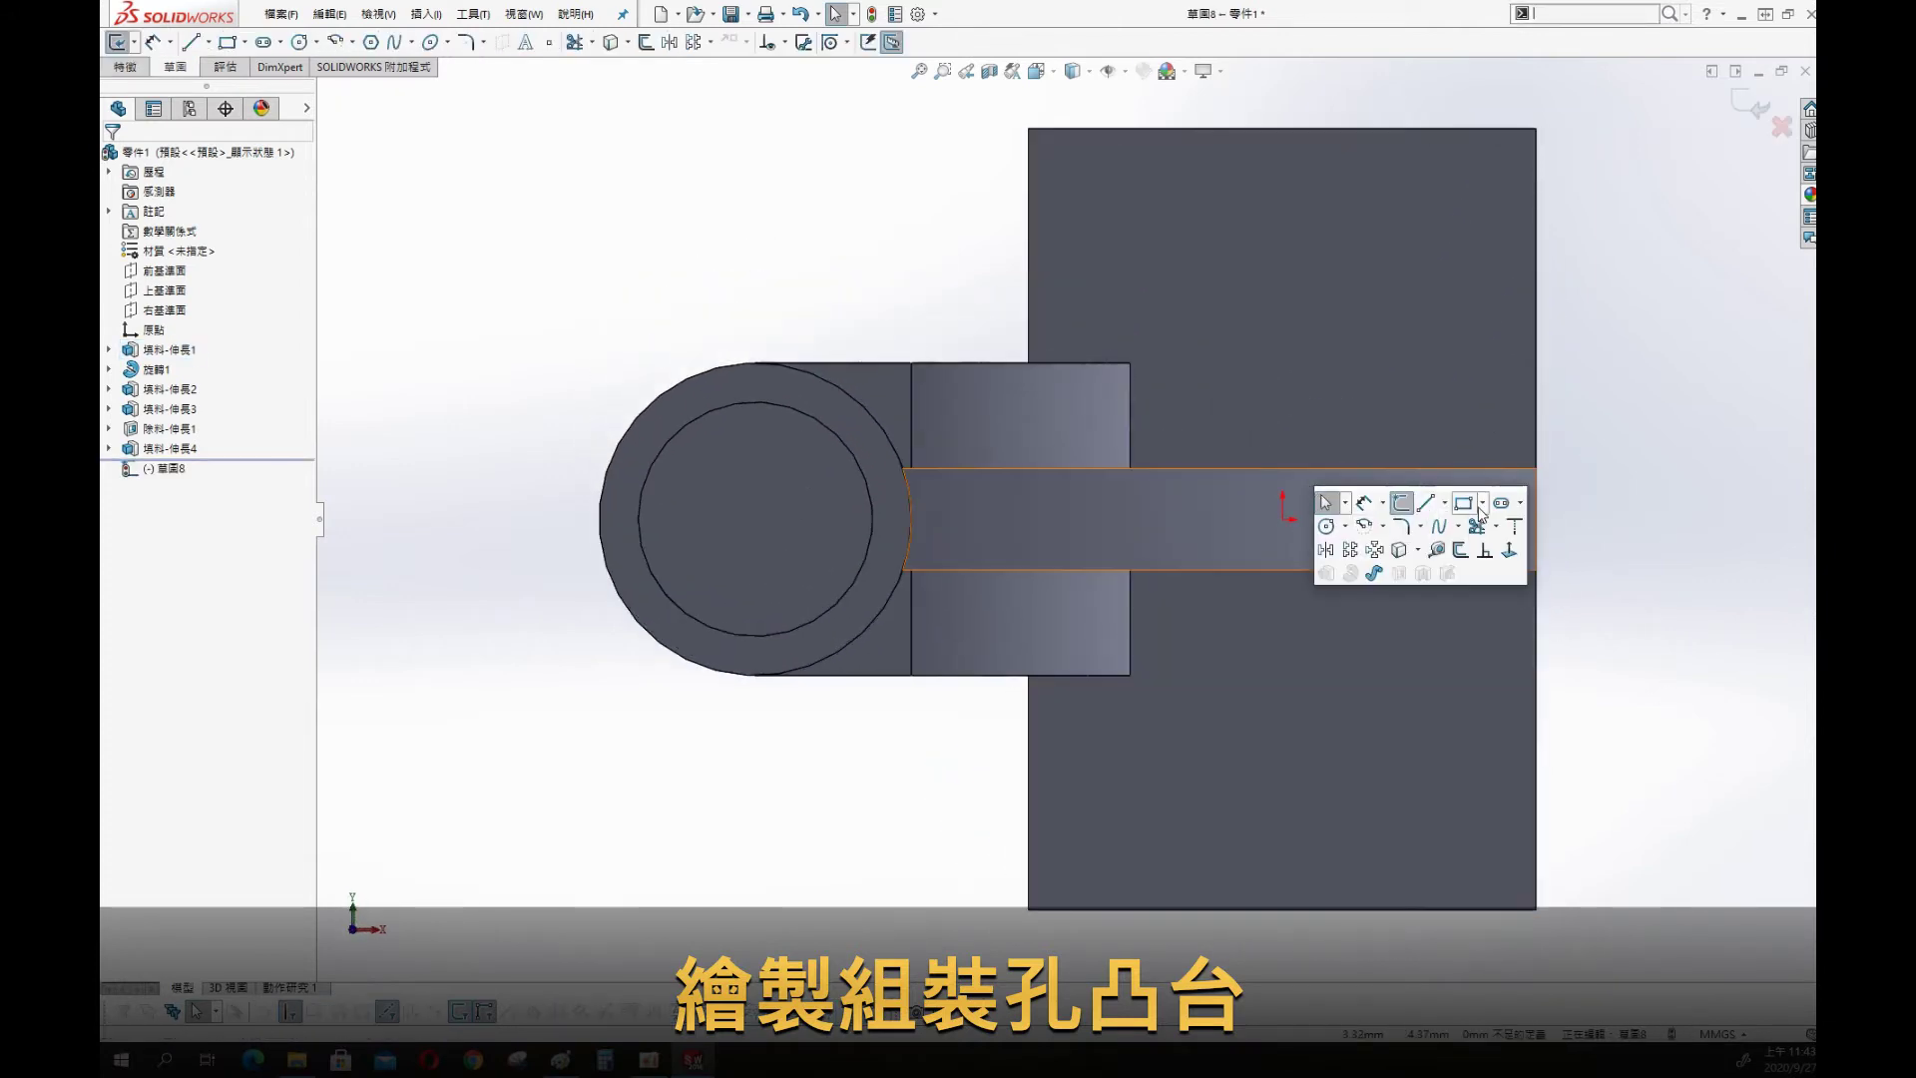
left_click(1478, 509)
left_click(181, 226)
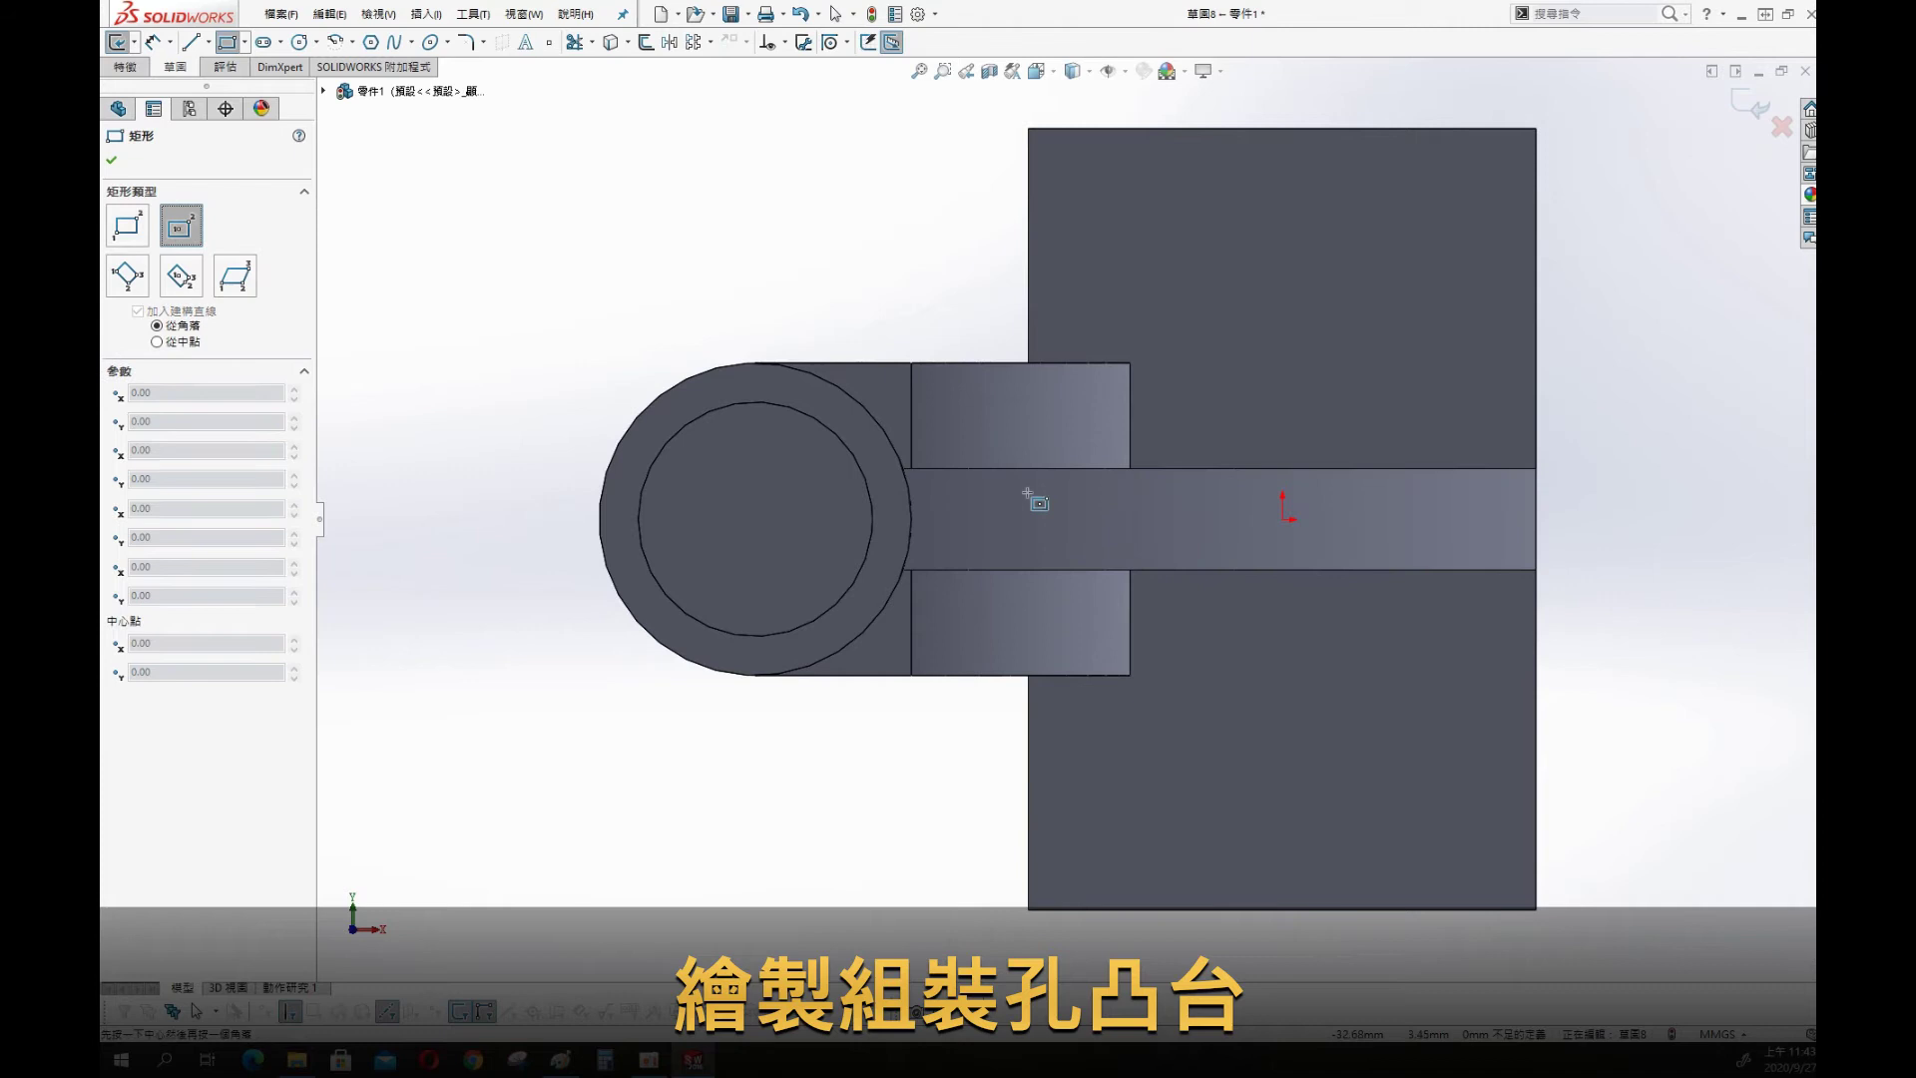
left_click(1283, 519)
Convert the rectangle's four lines to construction geometry
left_click(1078, 216)
key("Escape")
left_click(1255, 217)
left_click(1078, 379, "ctrl")
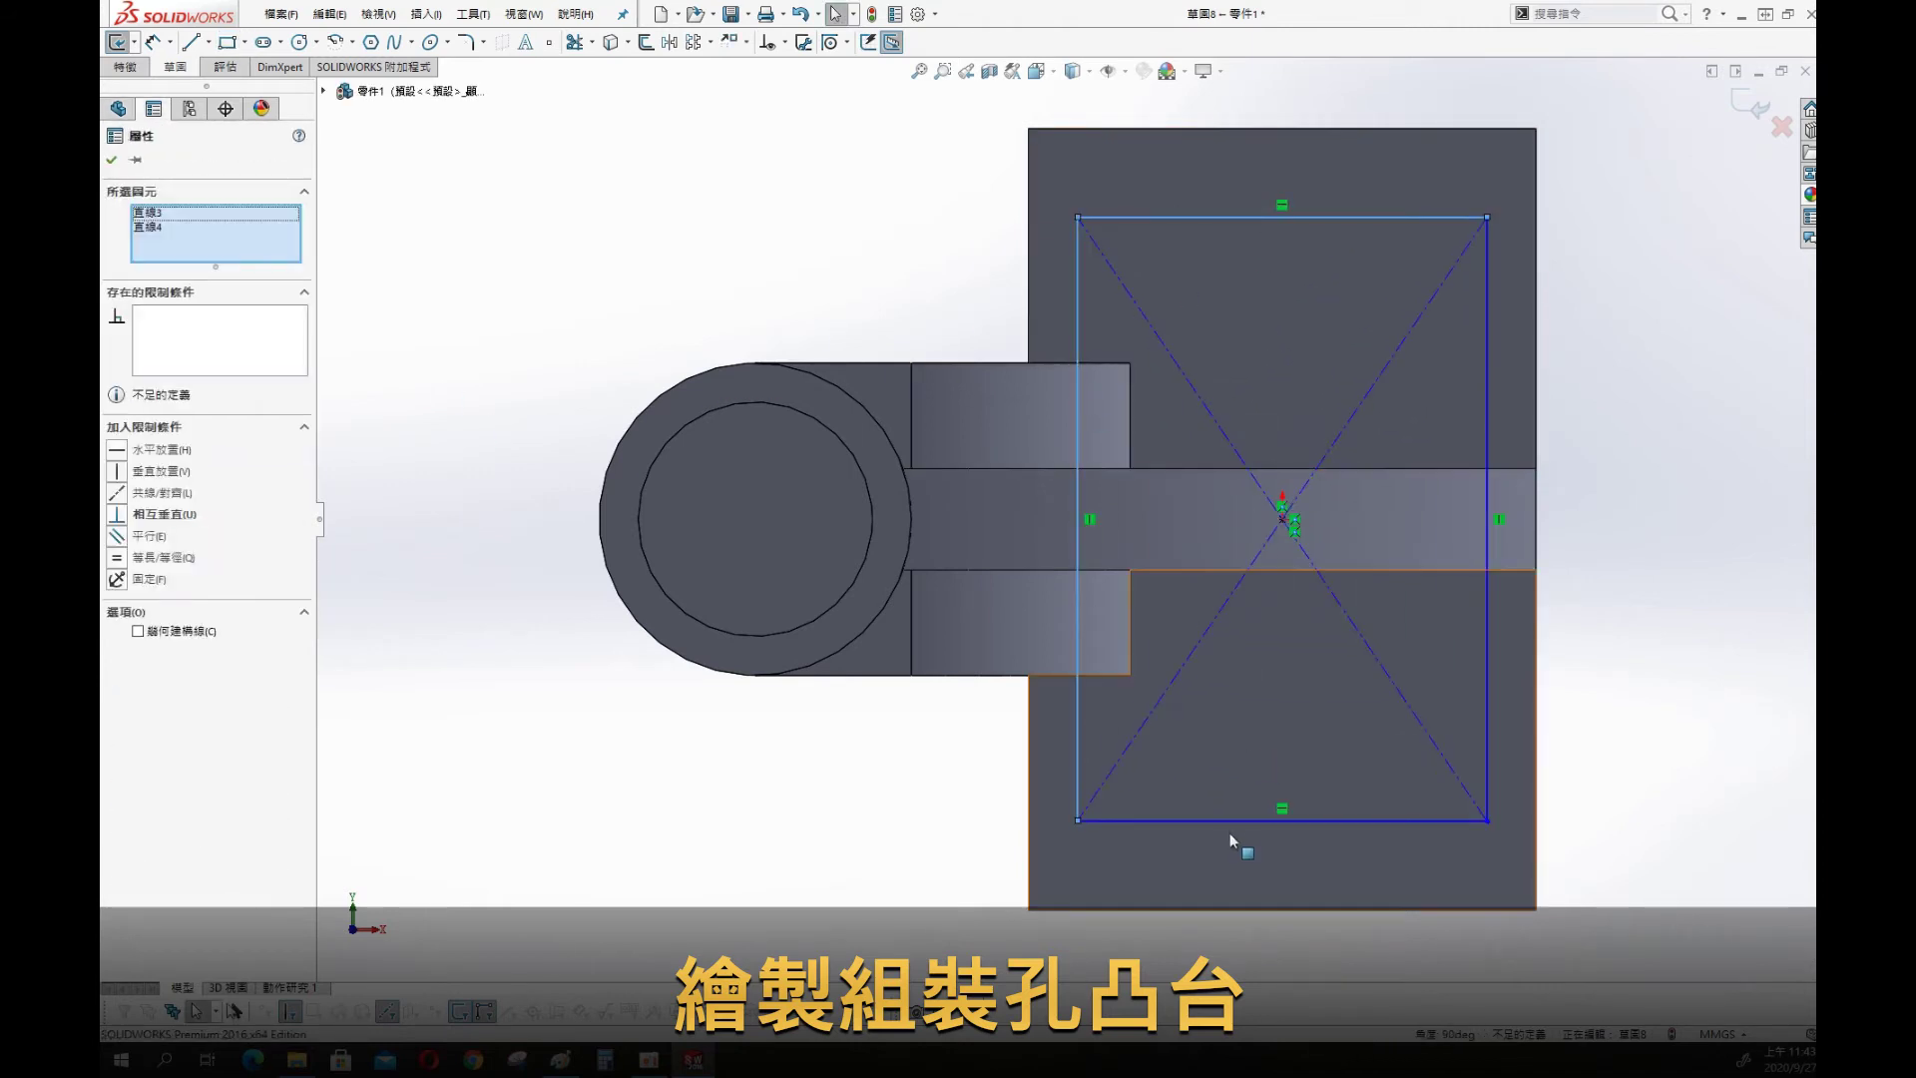
left_click(1287, 820, "ctrl")
left_click(1487, 719, "ctrl")
left_click(155, 616)
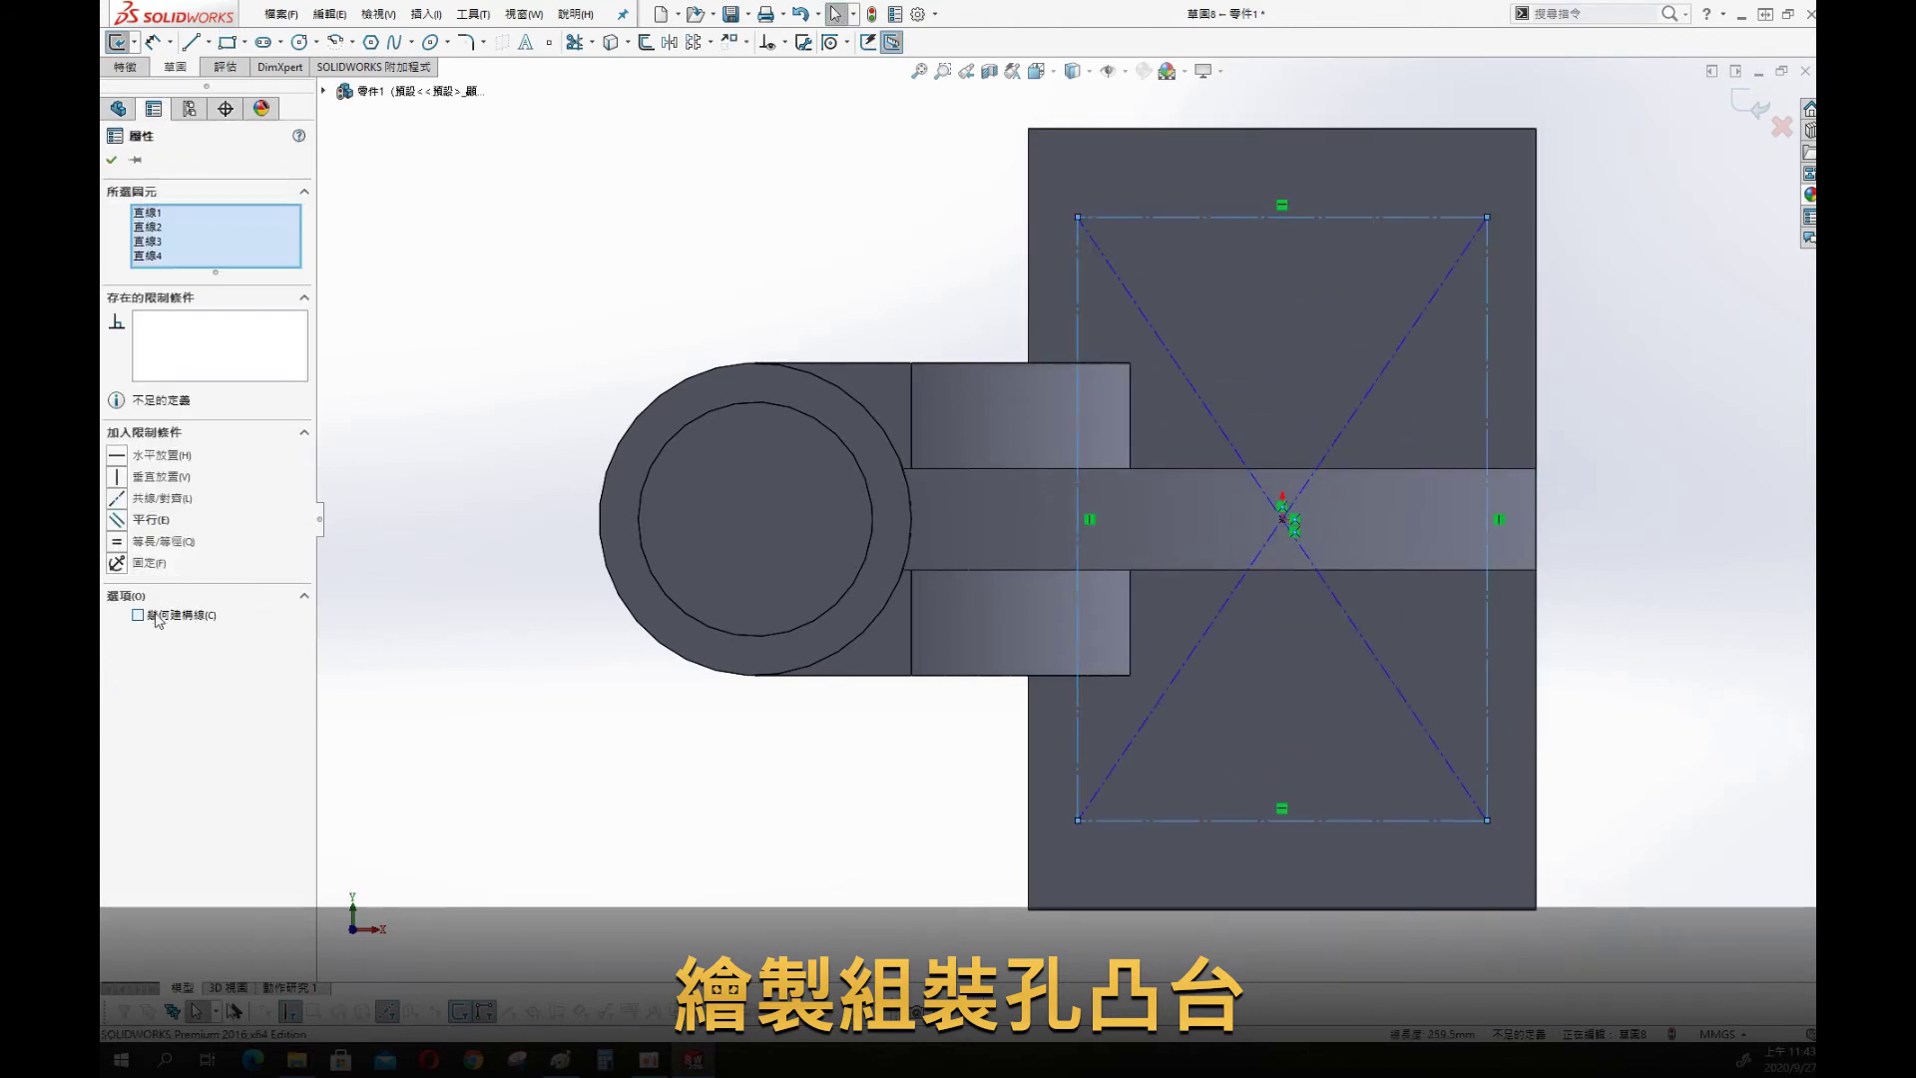
left_click(112, 160)
Dimension the construction rectangle 37 mm wide by 74 mm tall
key("s")
left_click(896, 496)
left_click(1287, 820)
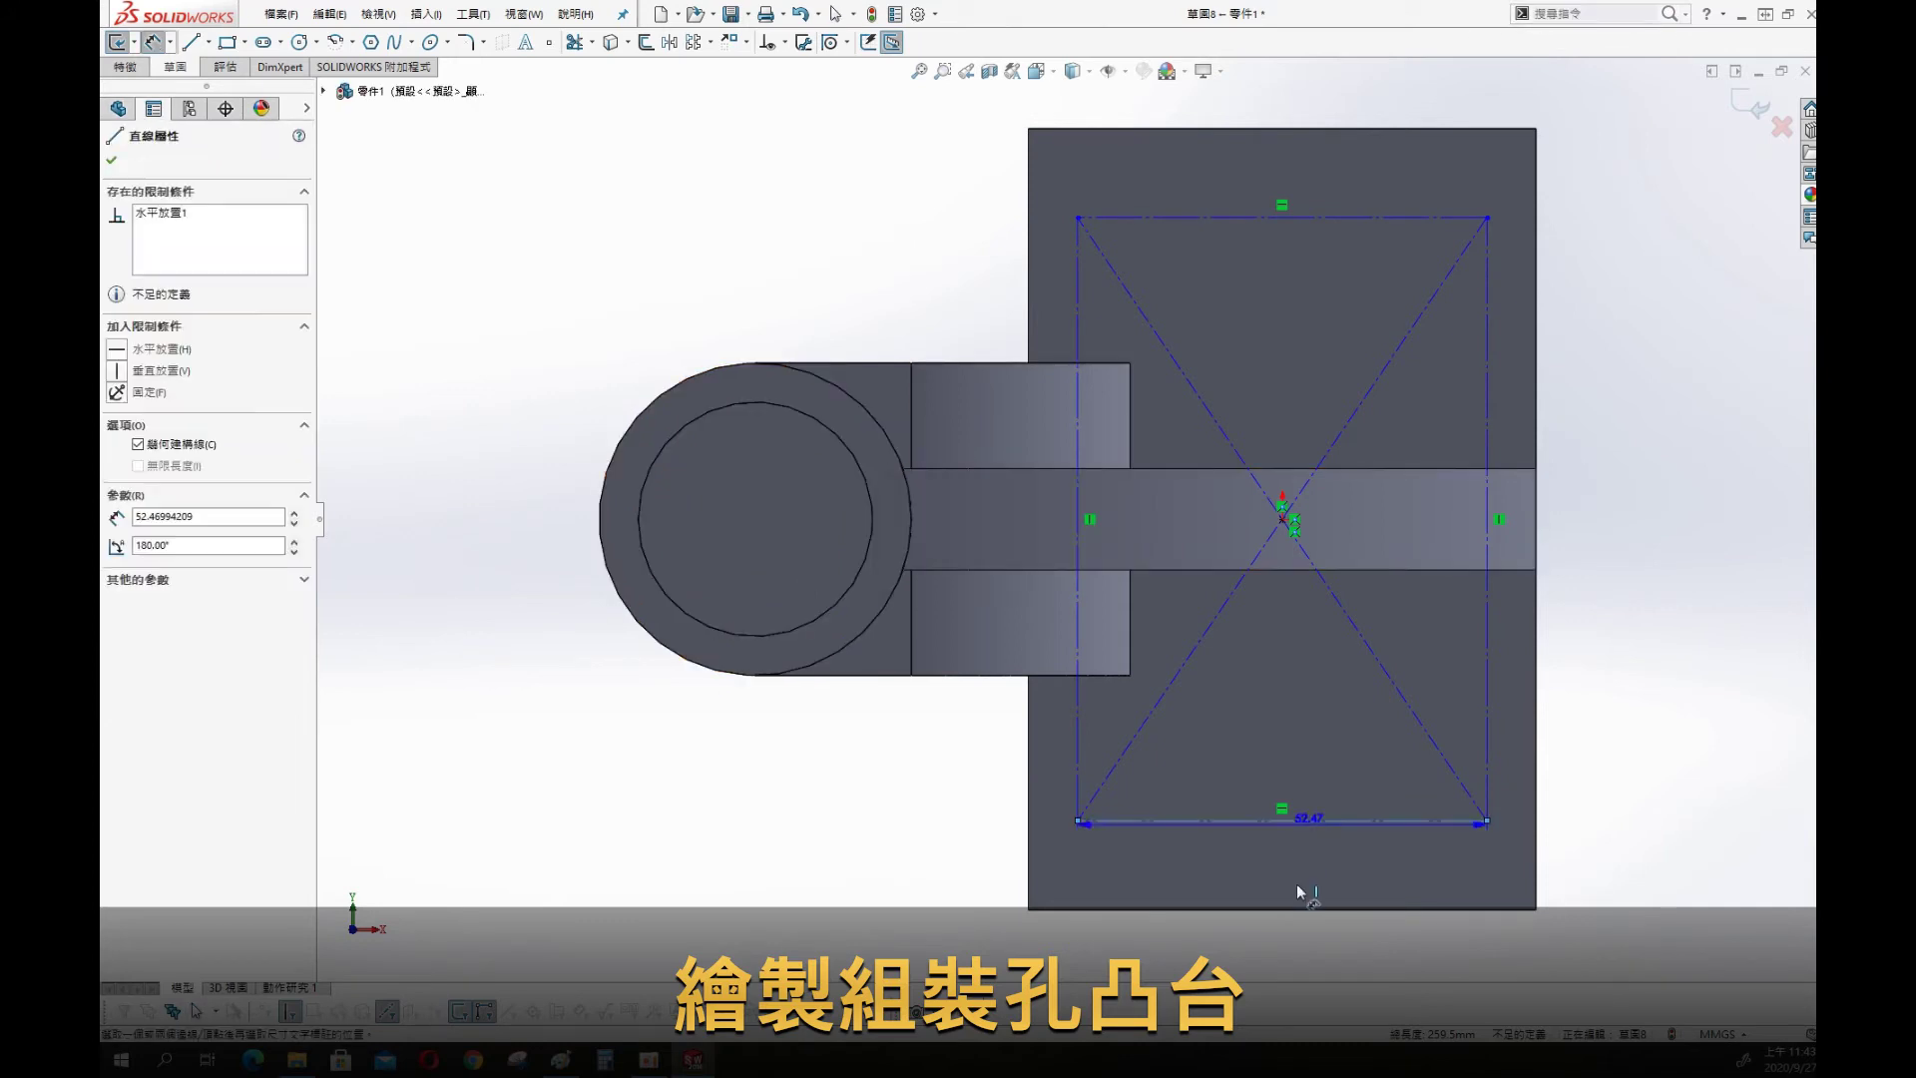
left_click(1315, 928)
type("37")
key("Return")
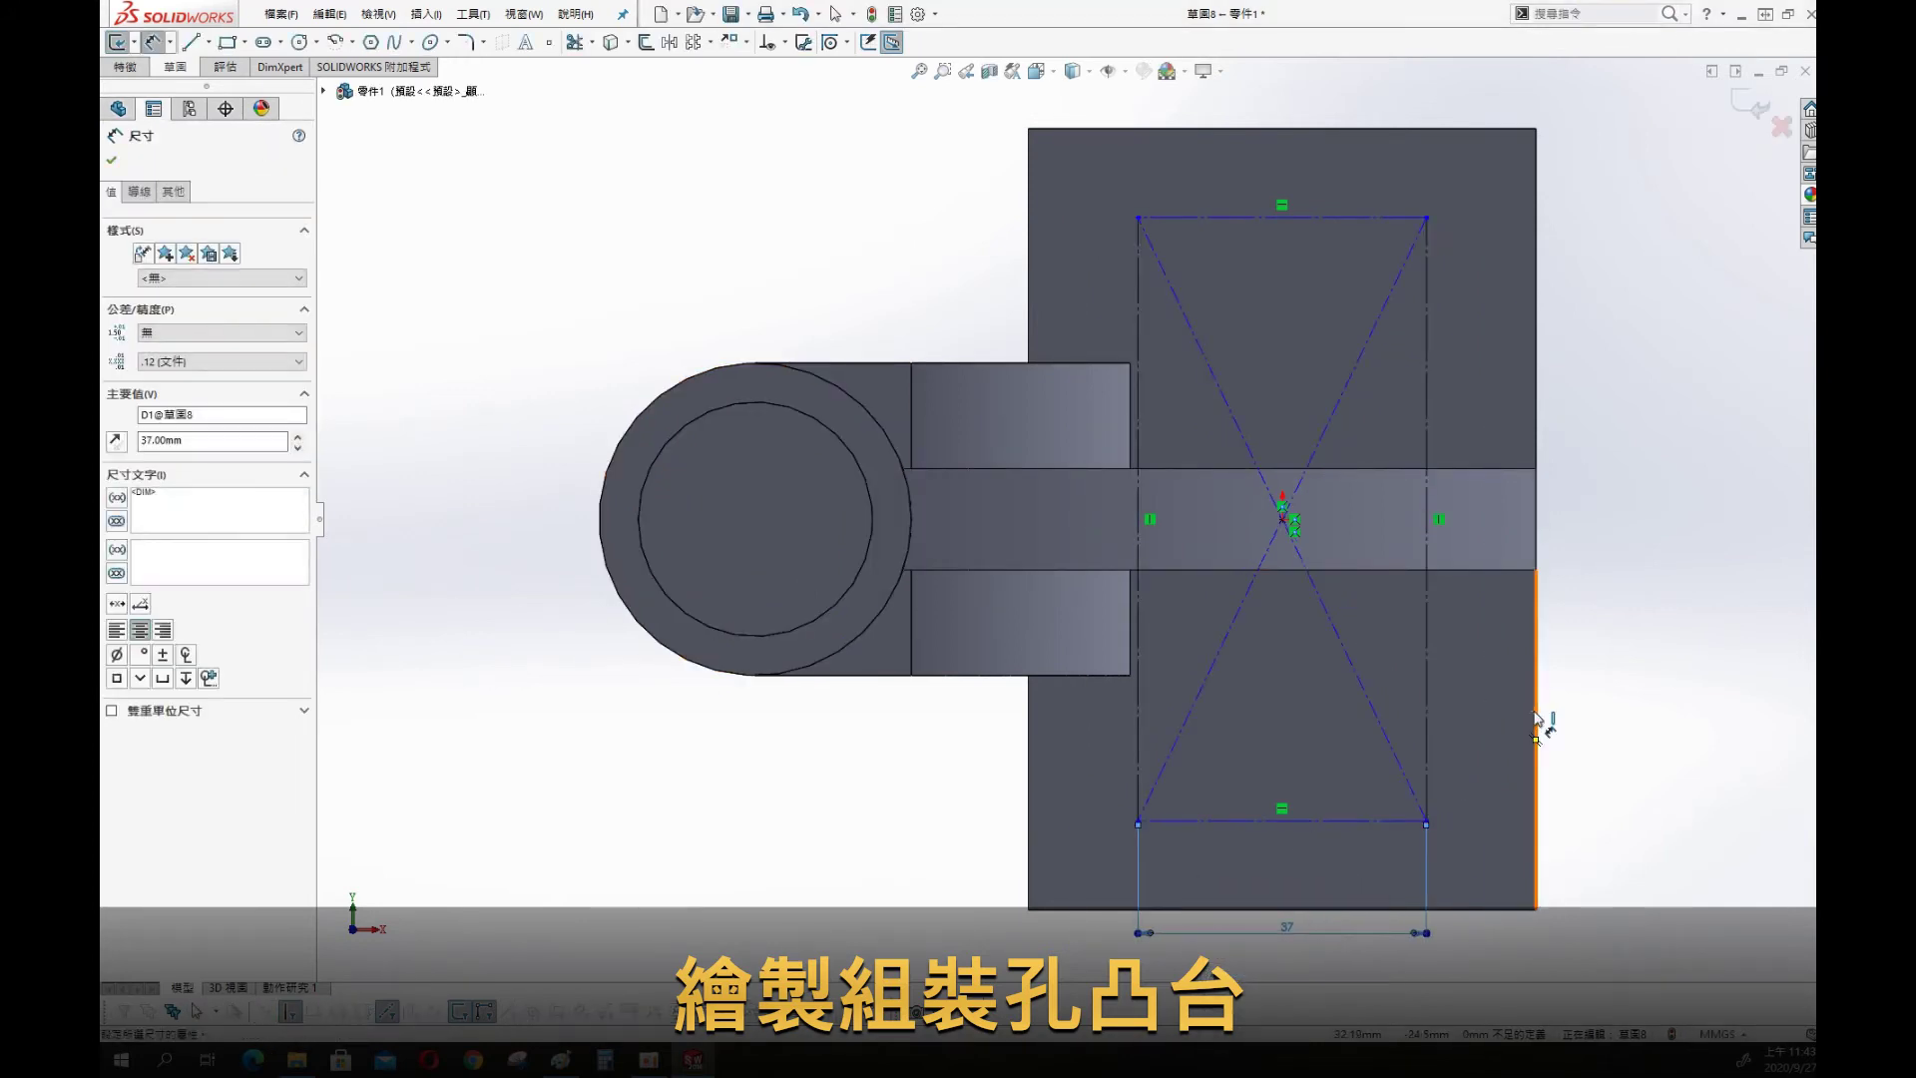
left_click(1431, 696)
left_click(1687, 571)
type("74")
key("Return")
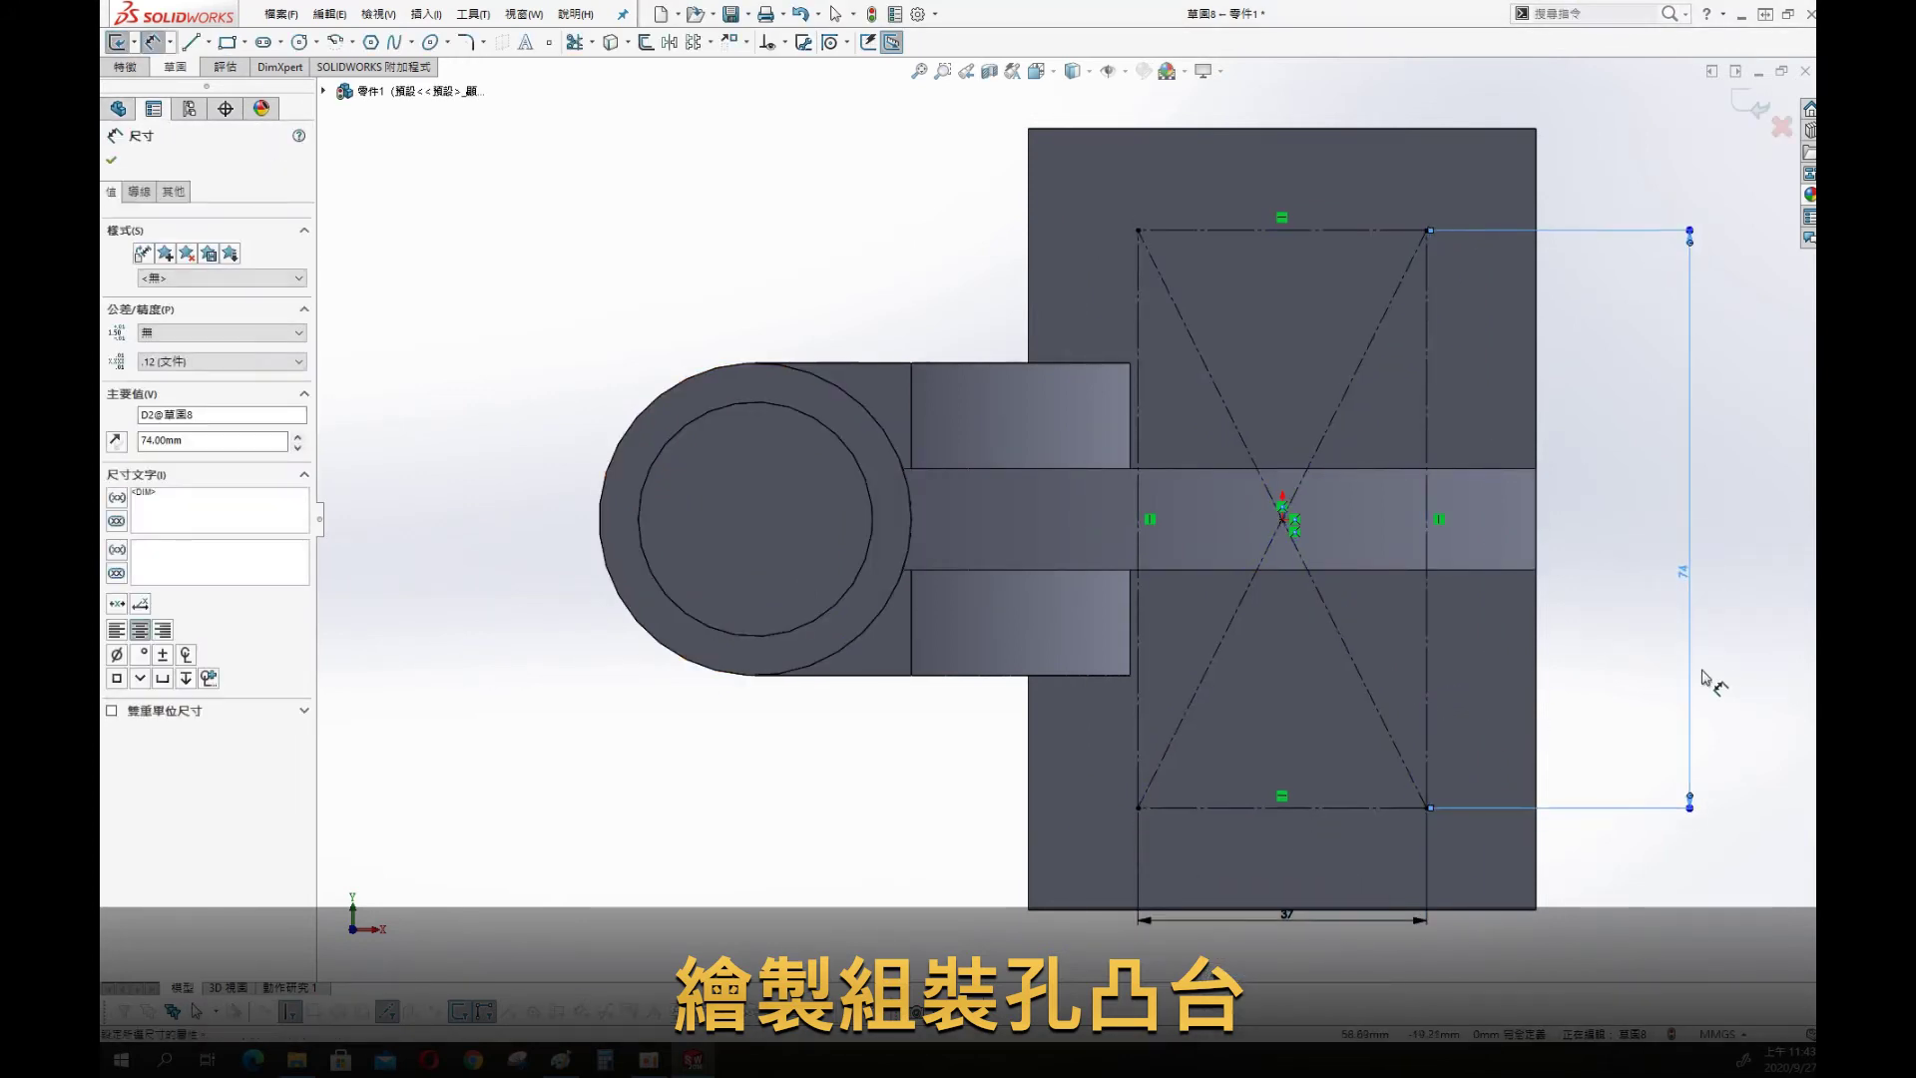
key("Escape")
Draw a 20 mm diameter circle on the rectangle's bottom-left corner
key("s")
left_click(1619, 700)
left_click(1138, 807)
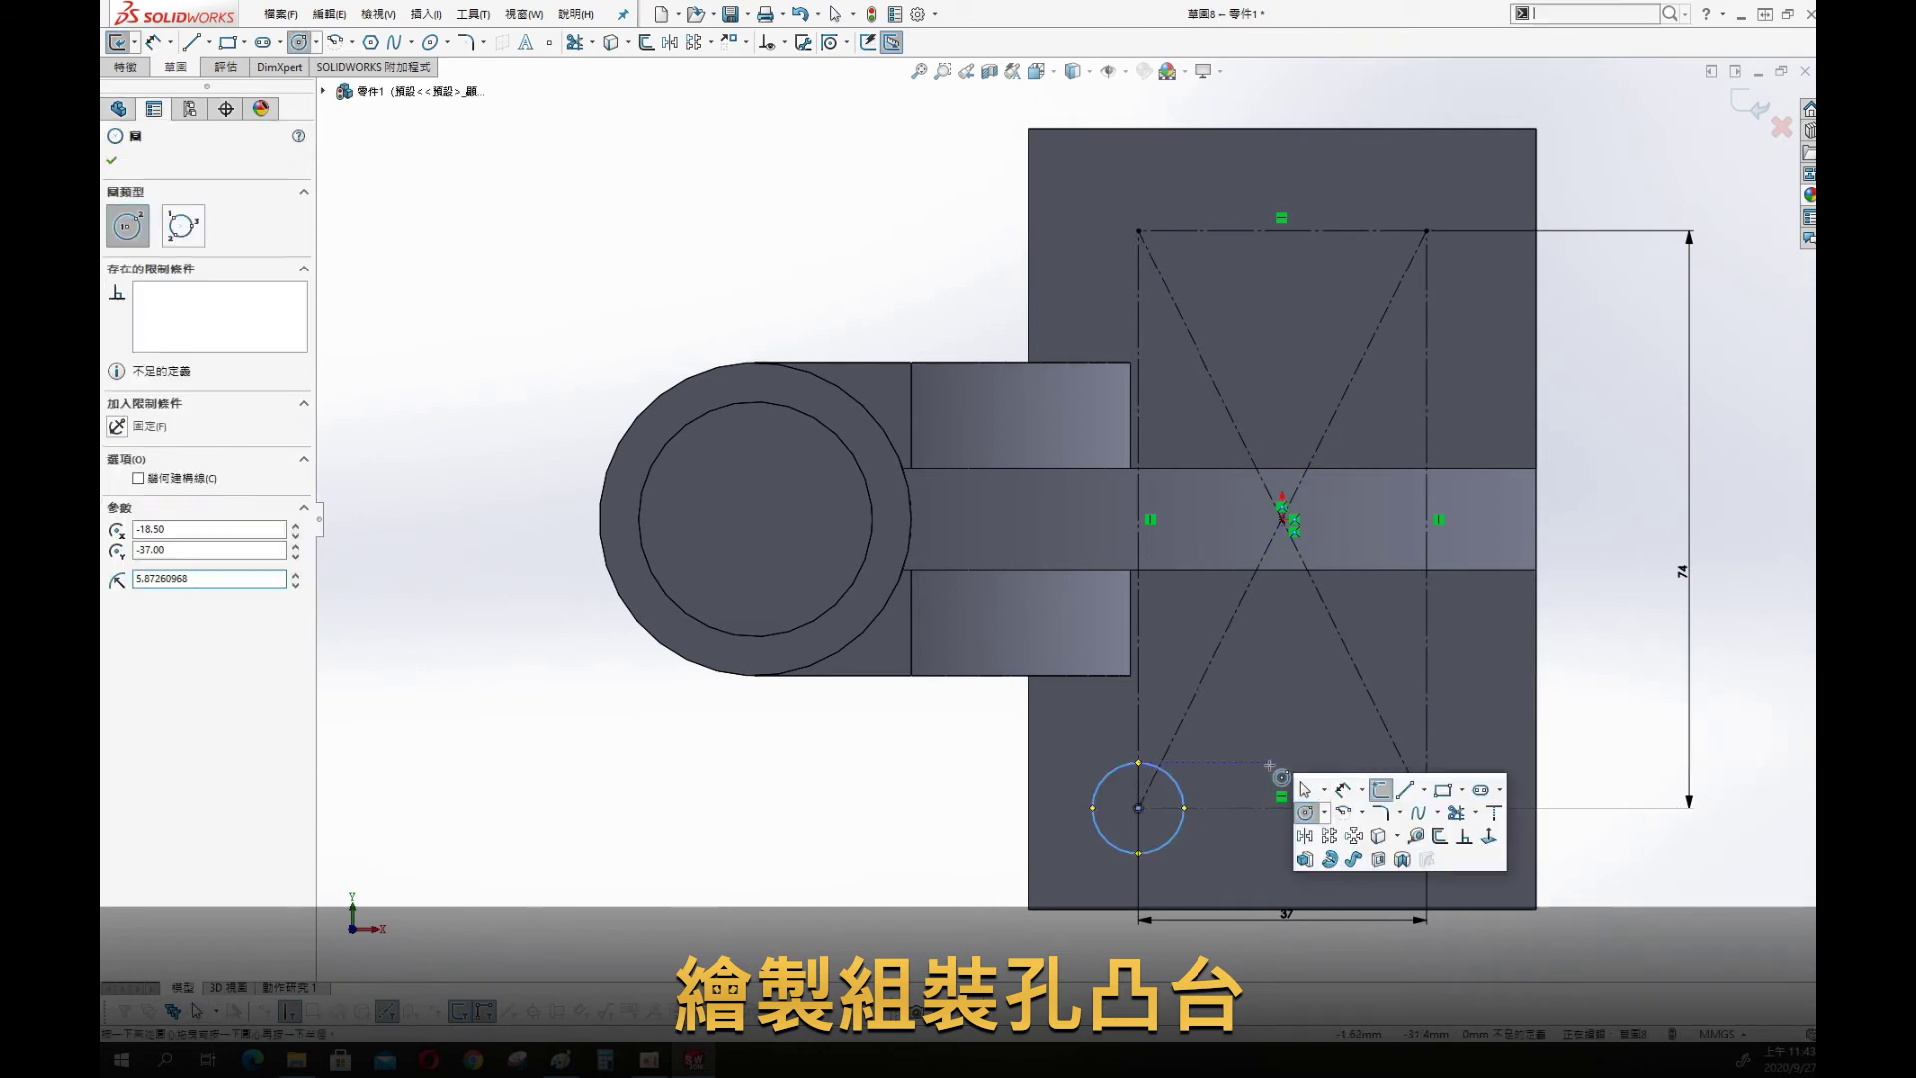
left_click(948, 871)
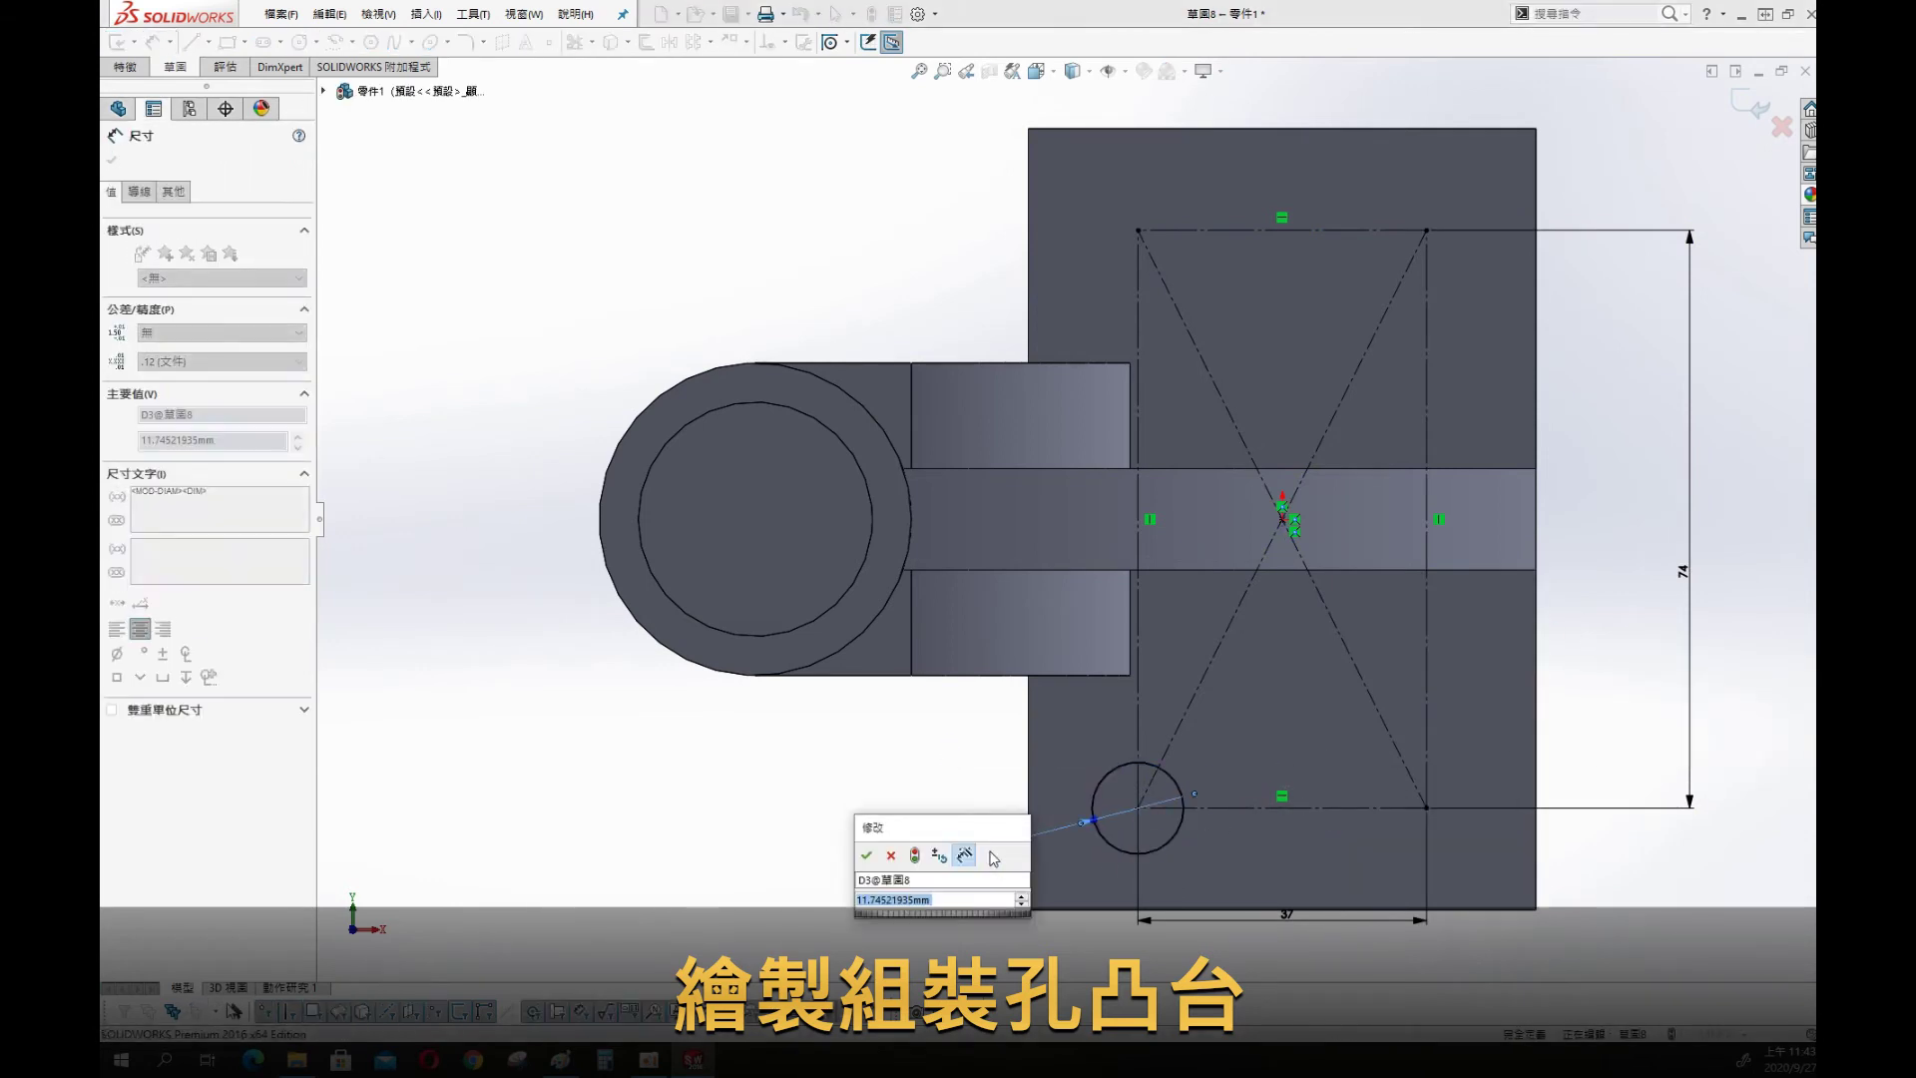
type("20")
key("Return")
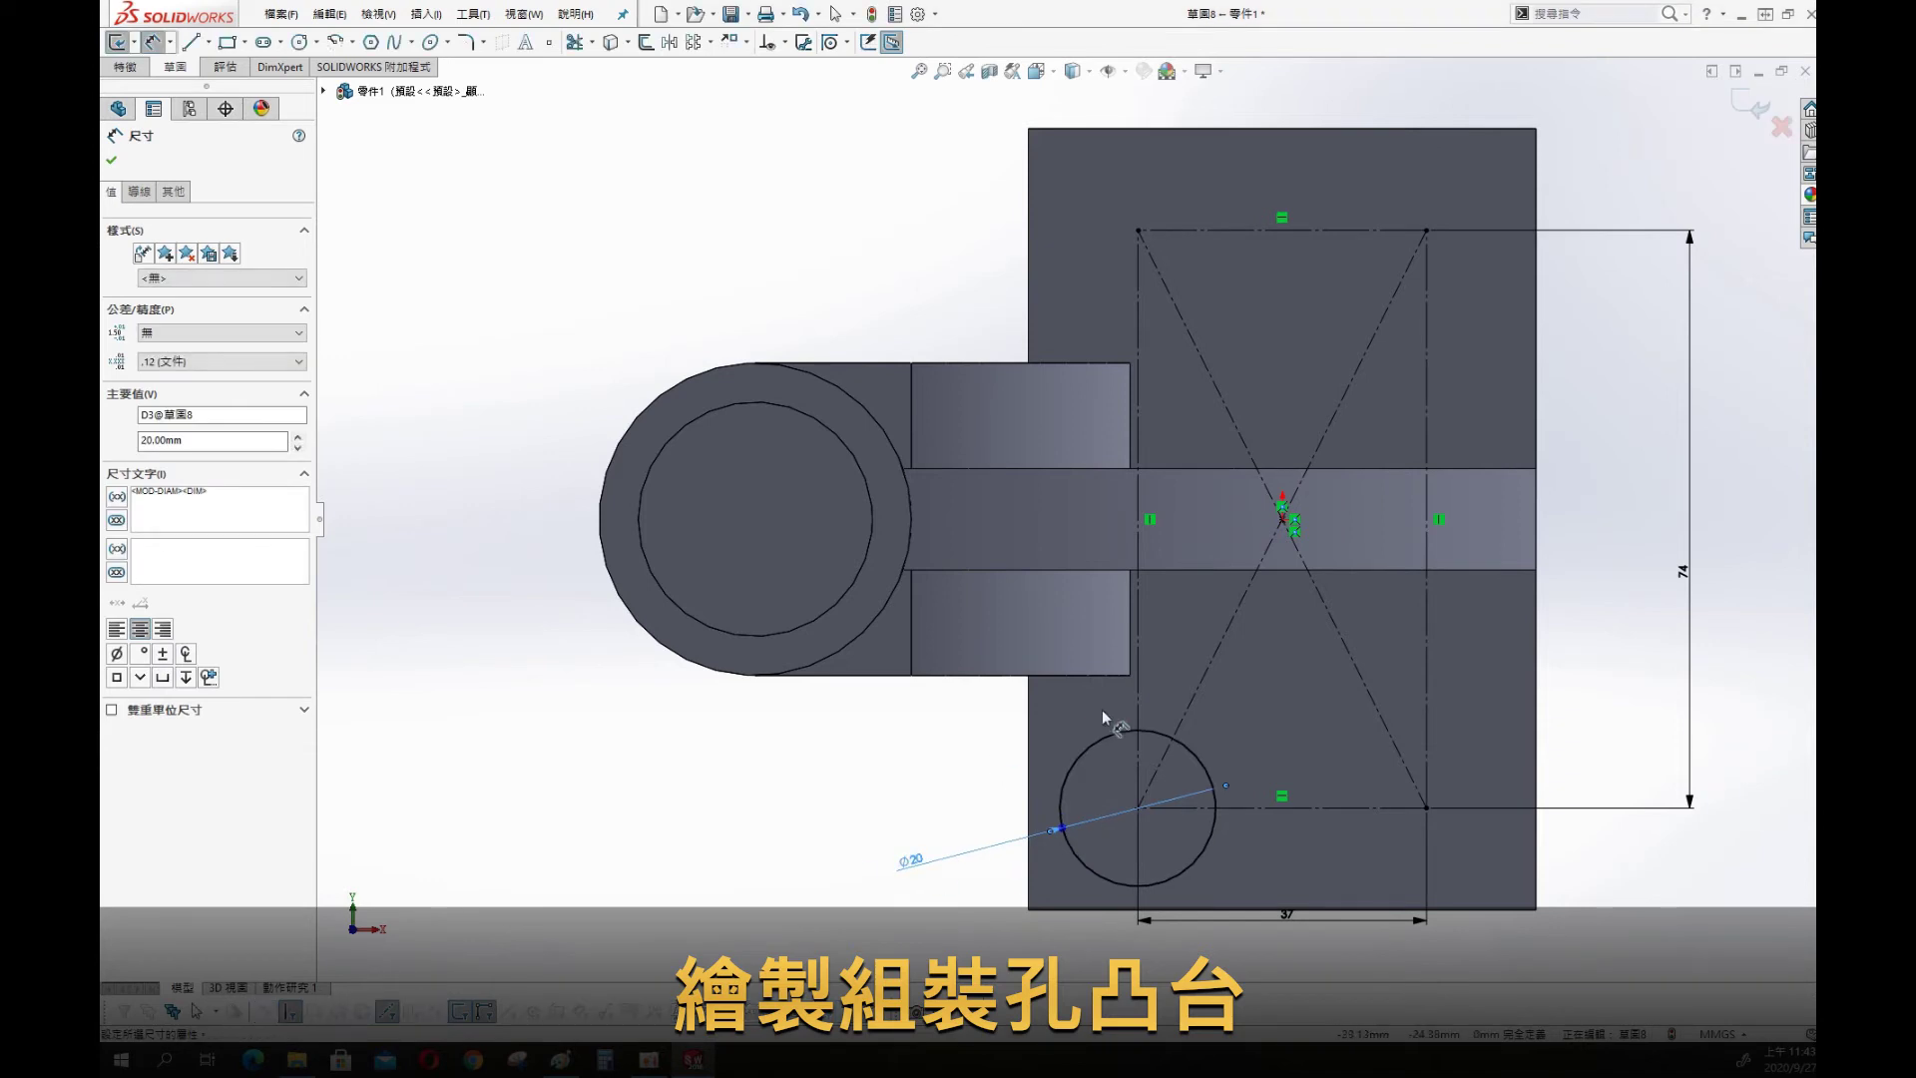
key("Escape")
Add circles at the other three corners and make all four circles equal
key("s")
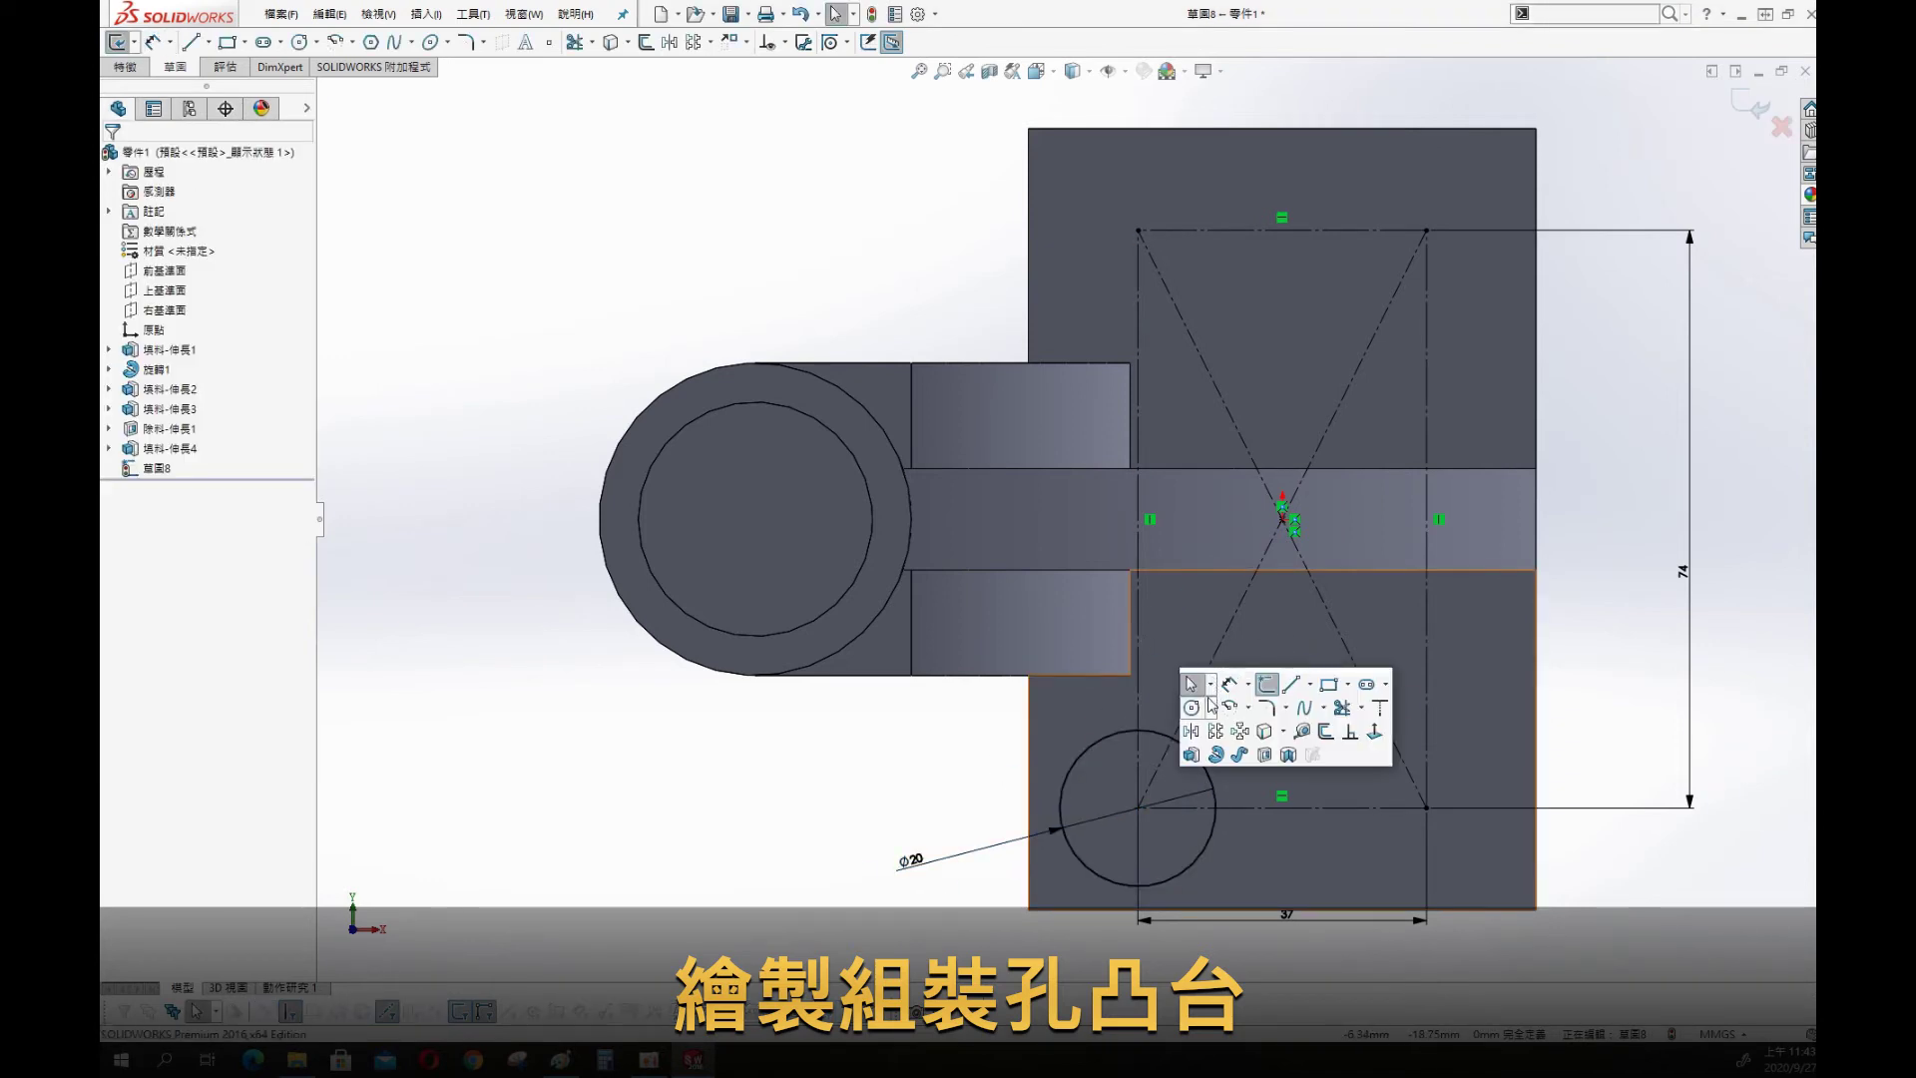
left_click(1193, 708)
left_click(1138, 230)
left_click(1193, 285)
left_click(1427, 231)
left_click(1498, 231)
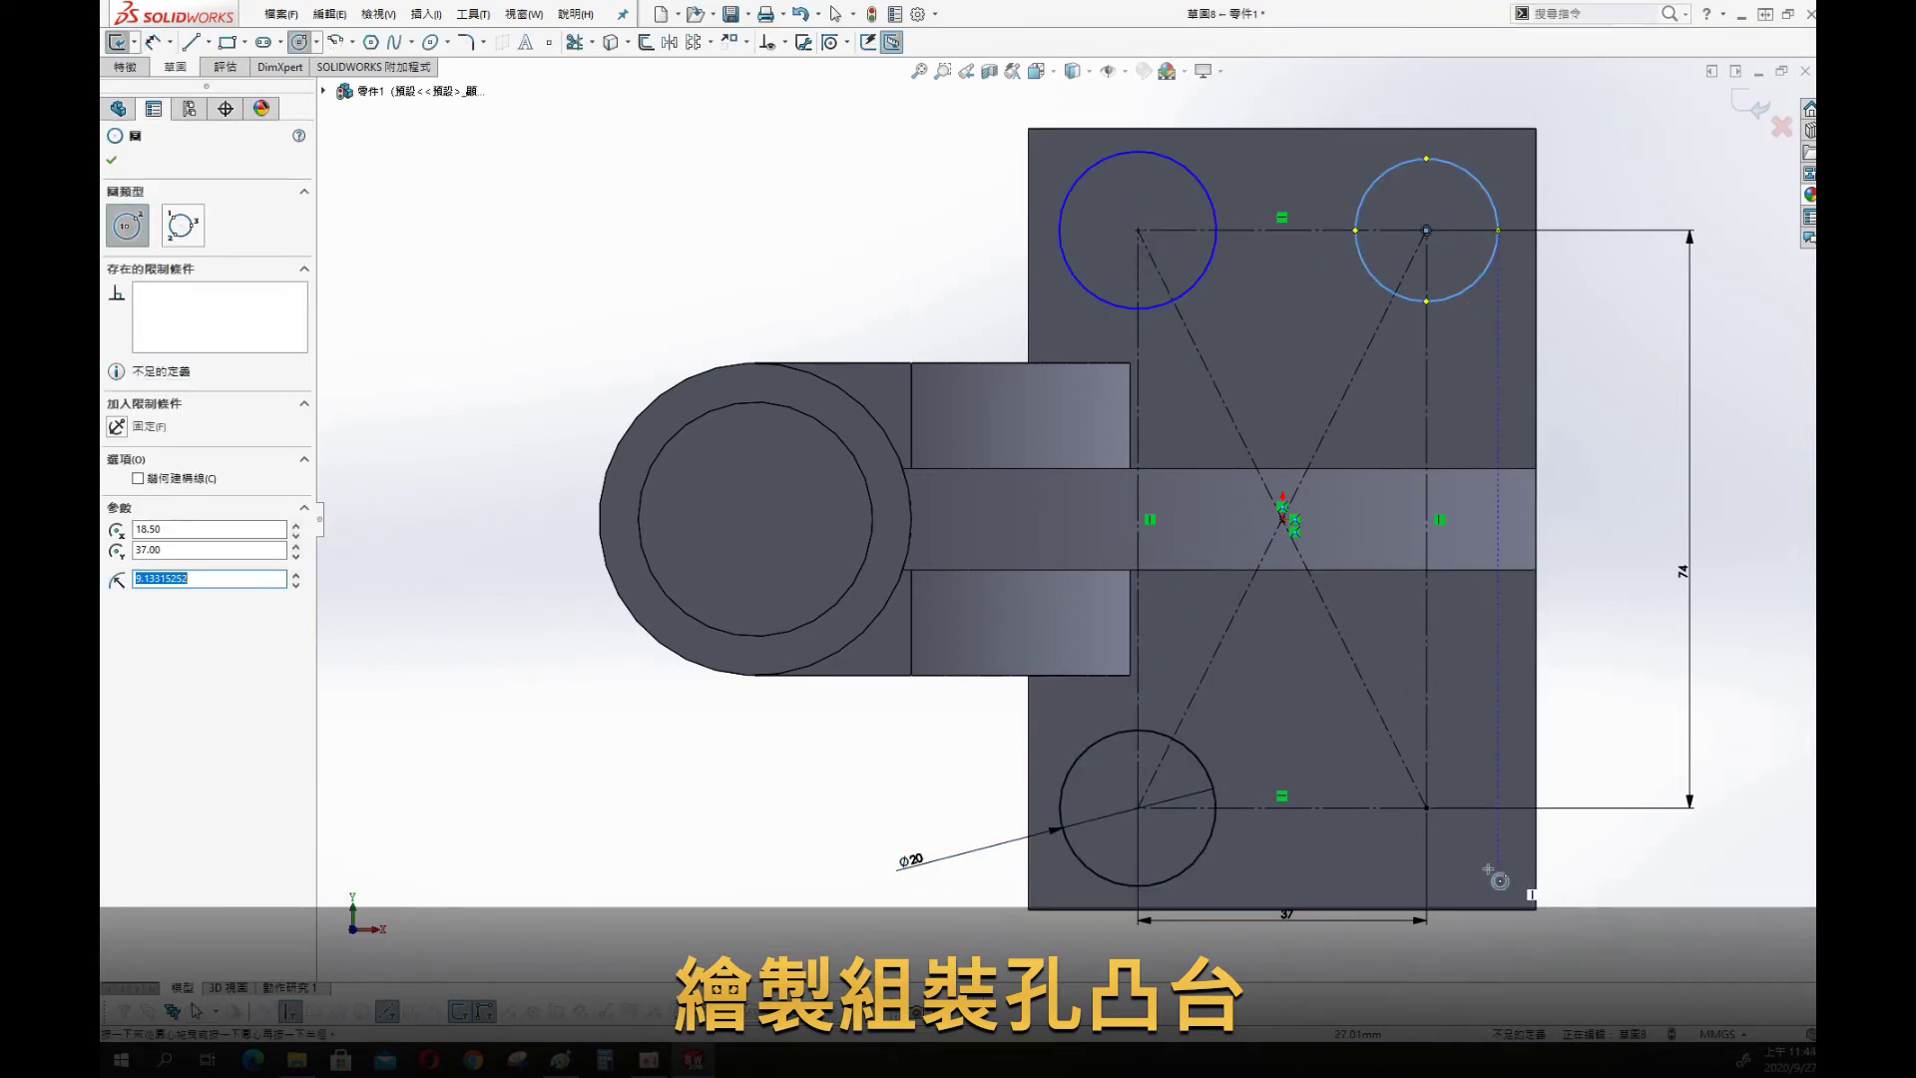
left_click(1427, 807)
left_click(1495, 807)
key("Escape")
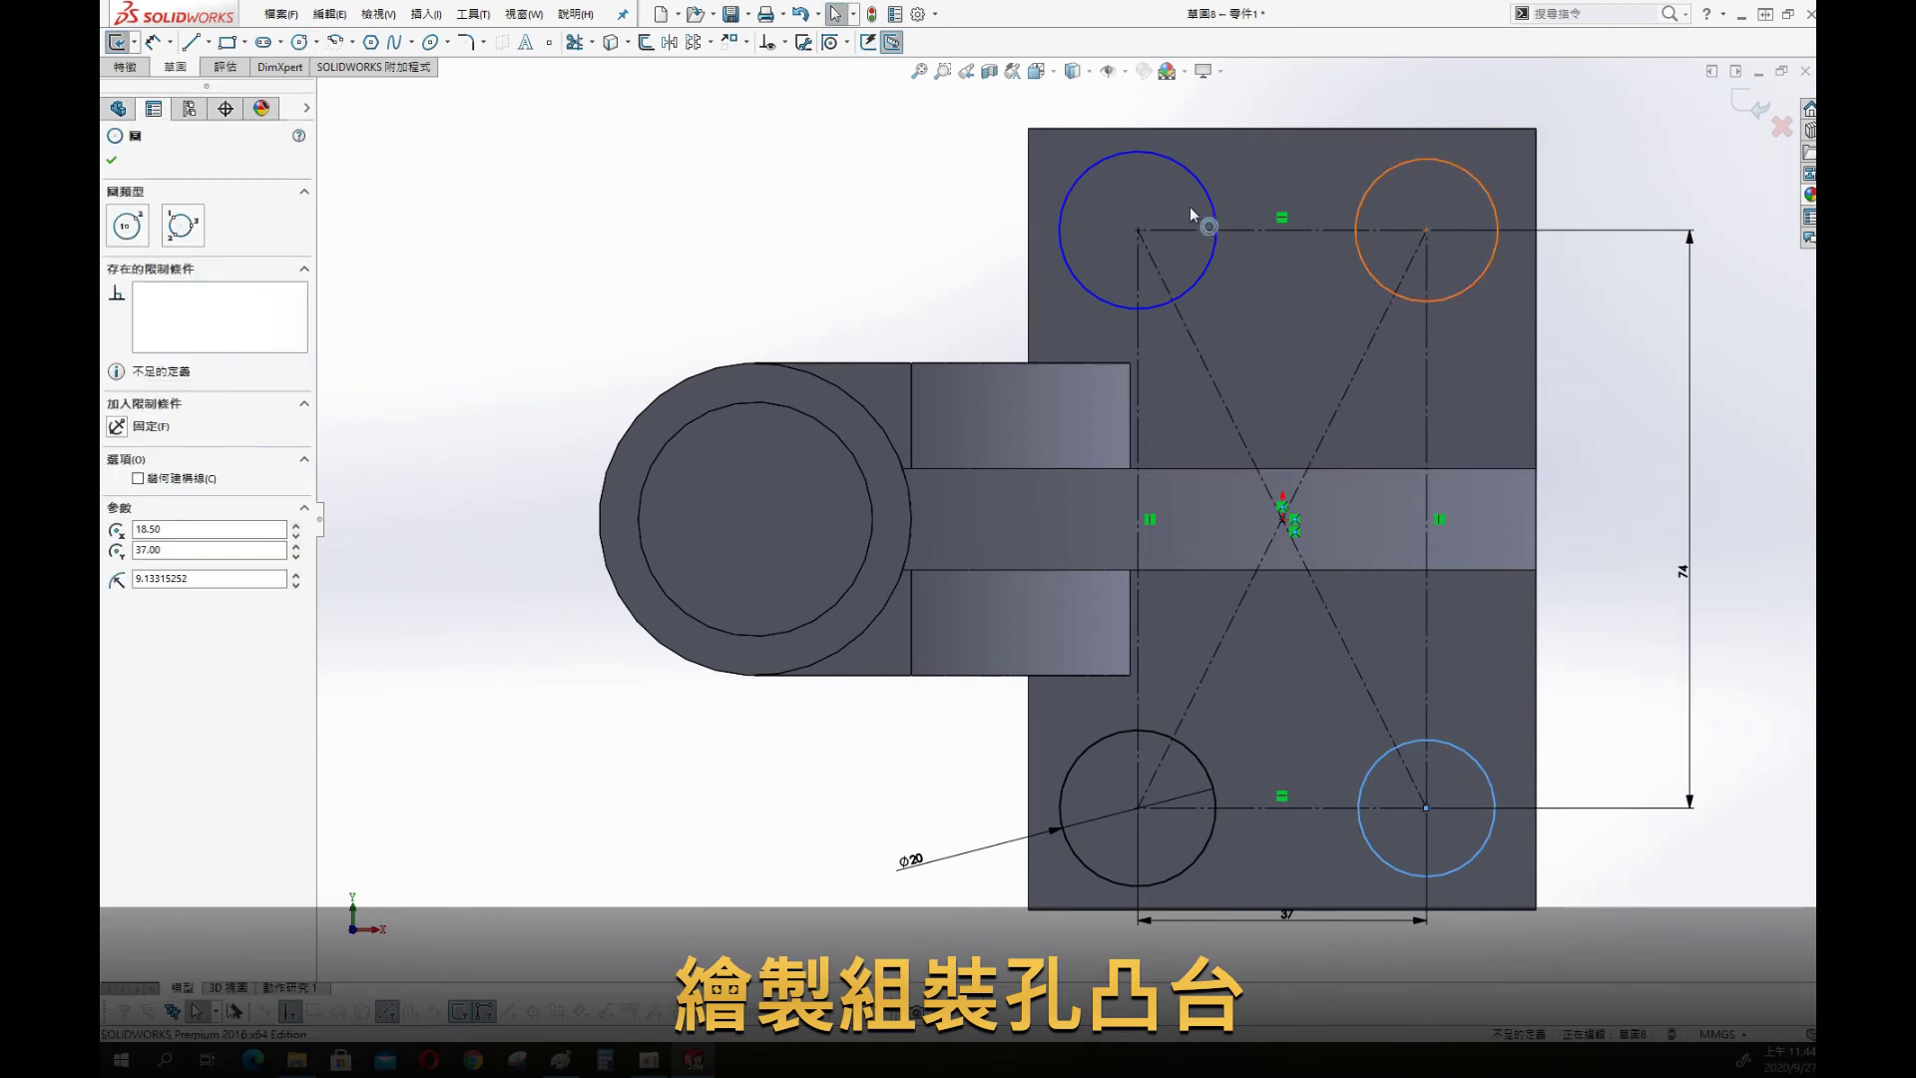
left_click(1206, 213)
left_click(1220, 798, "ctrl")
left_click(1262, 710)
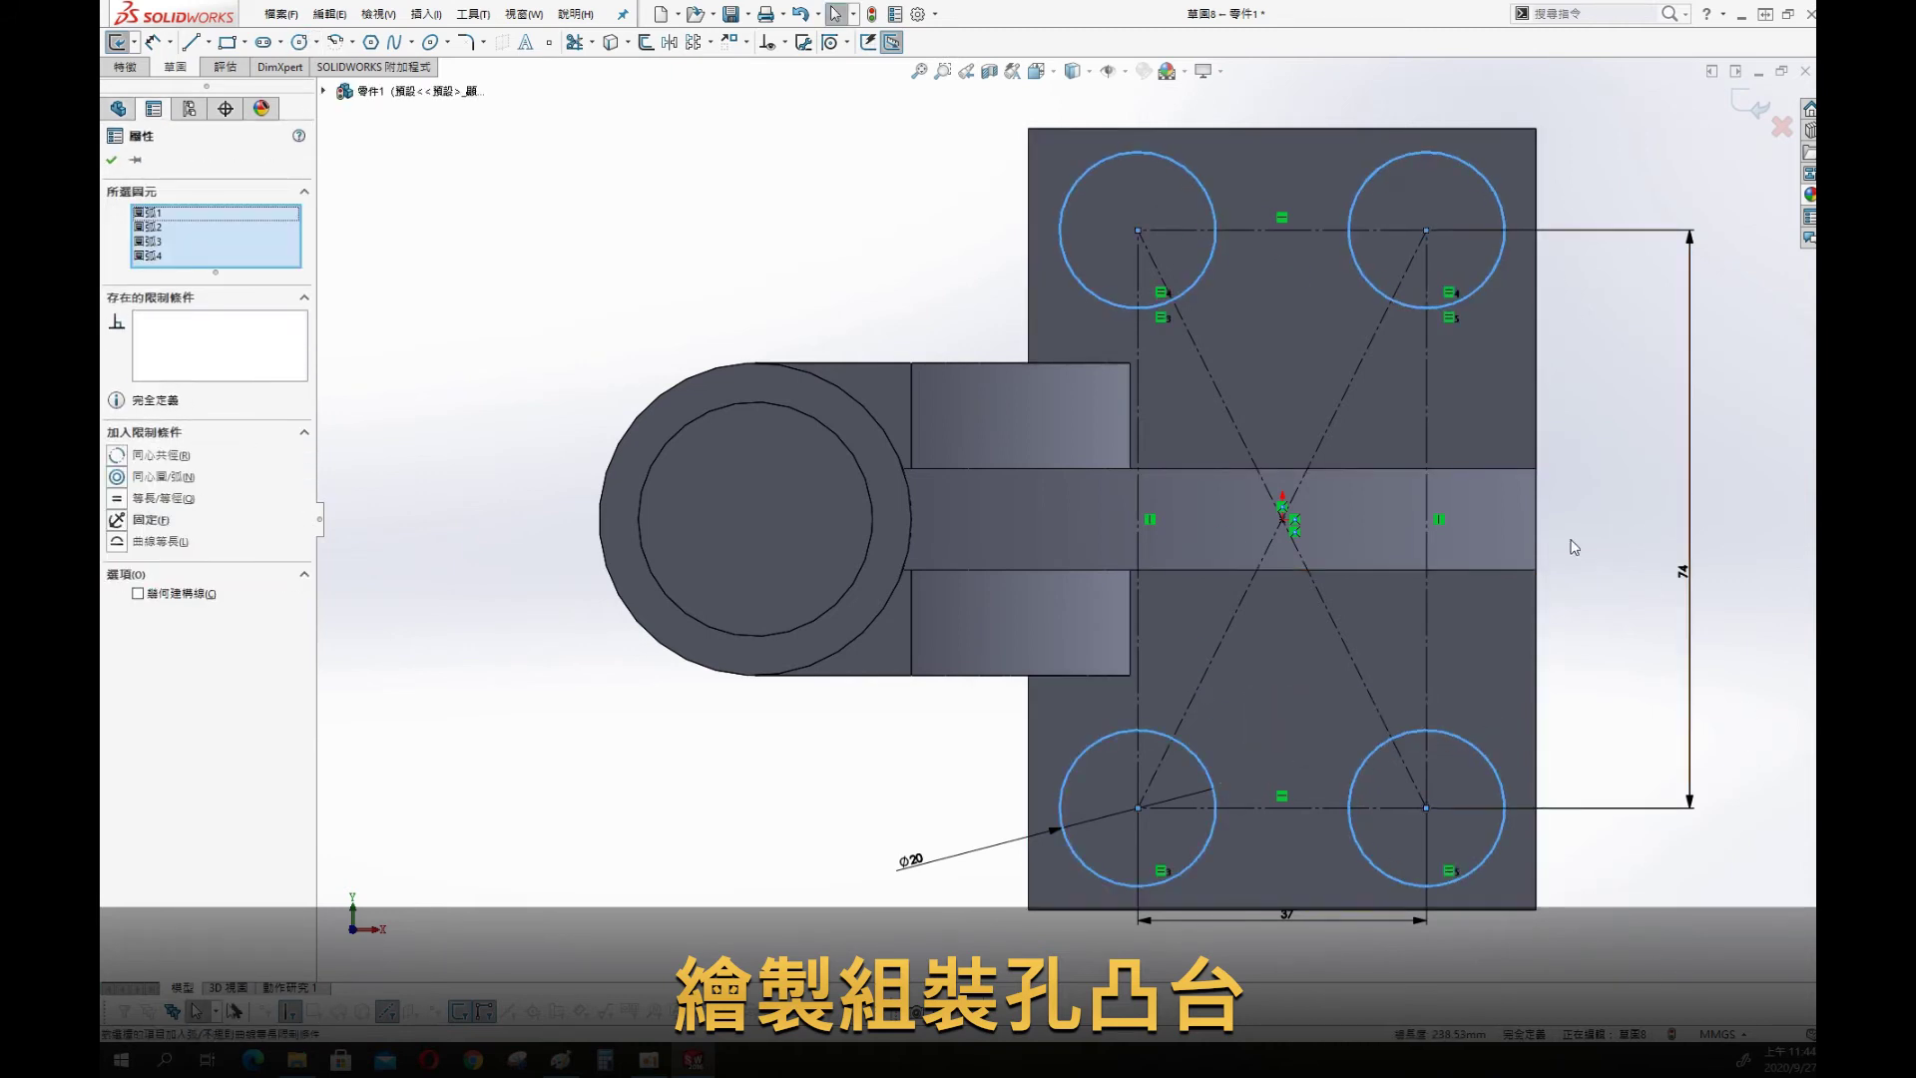
left_click(1633, 671)
Extrude the four circles into 3 mm mounting bosses and orbit to a 3D view
key("s")
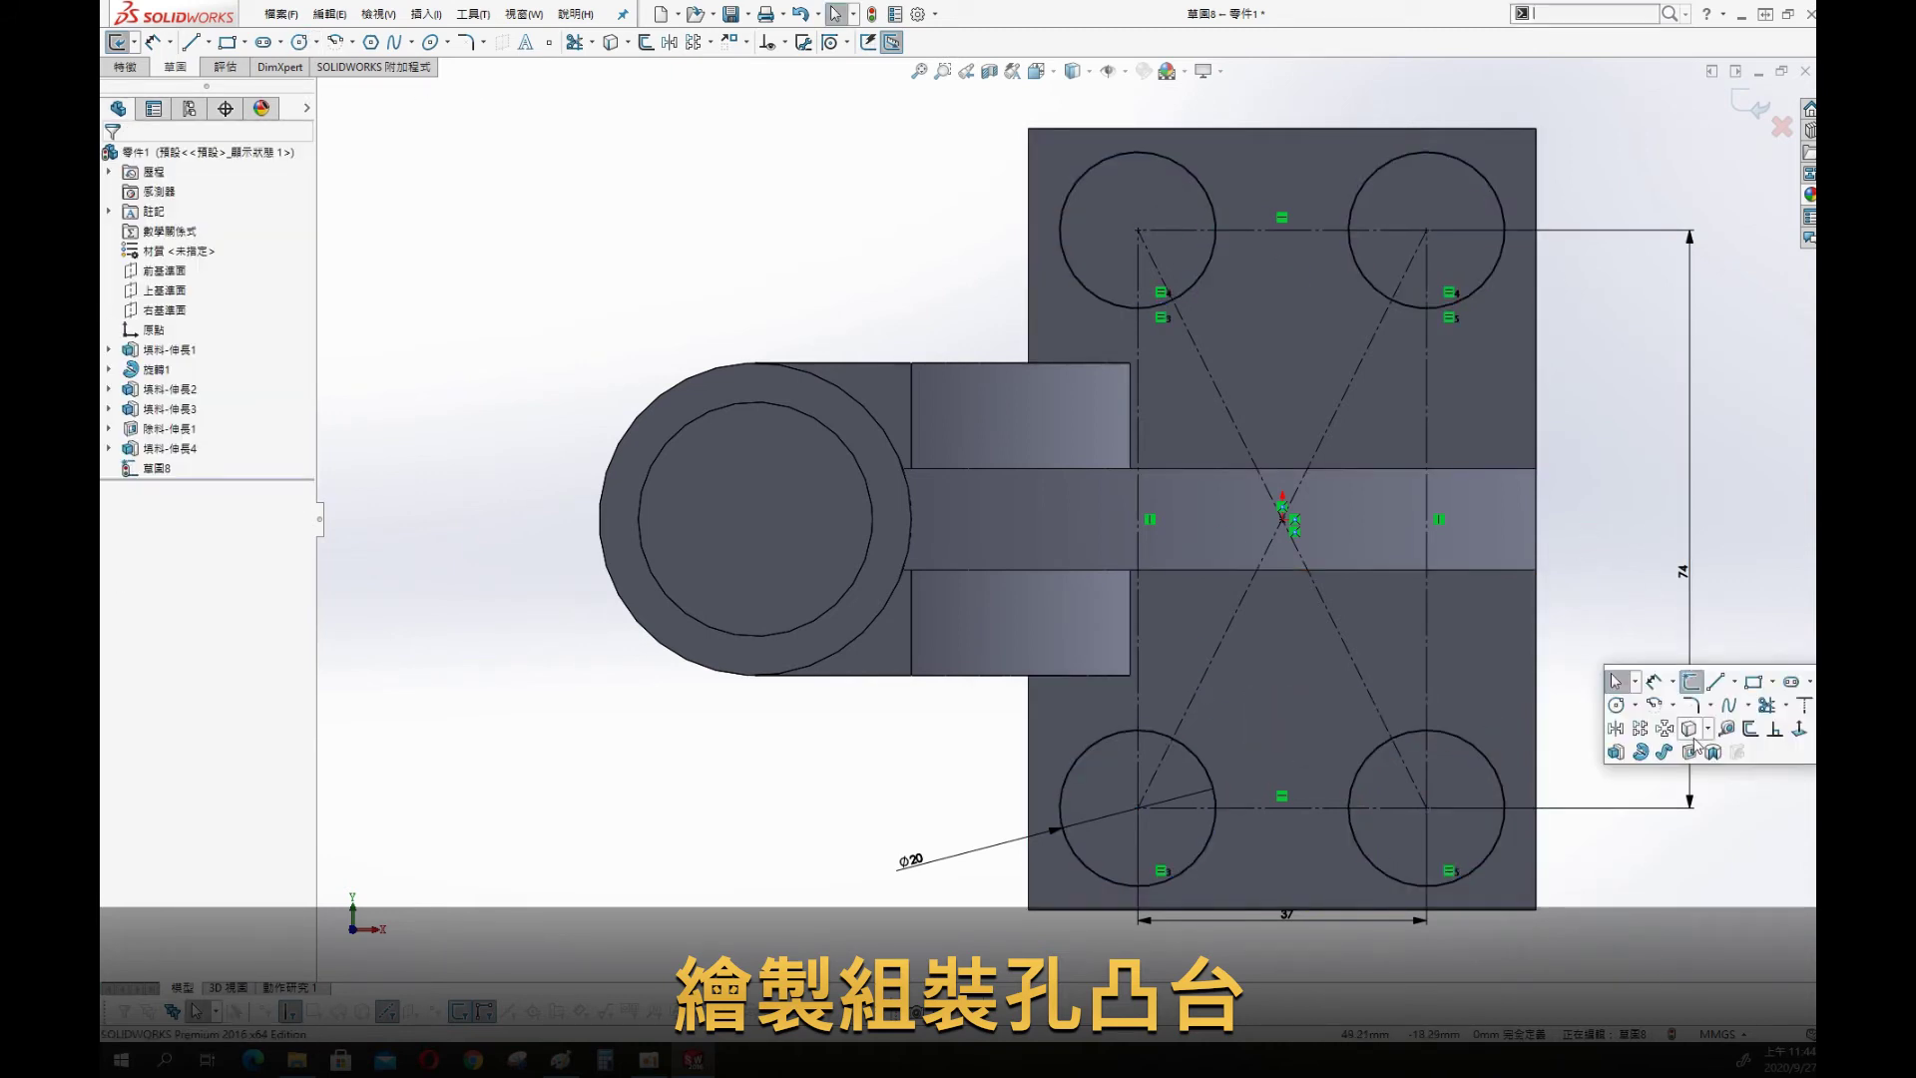
left_click(1613, 753)
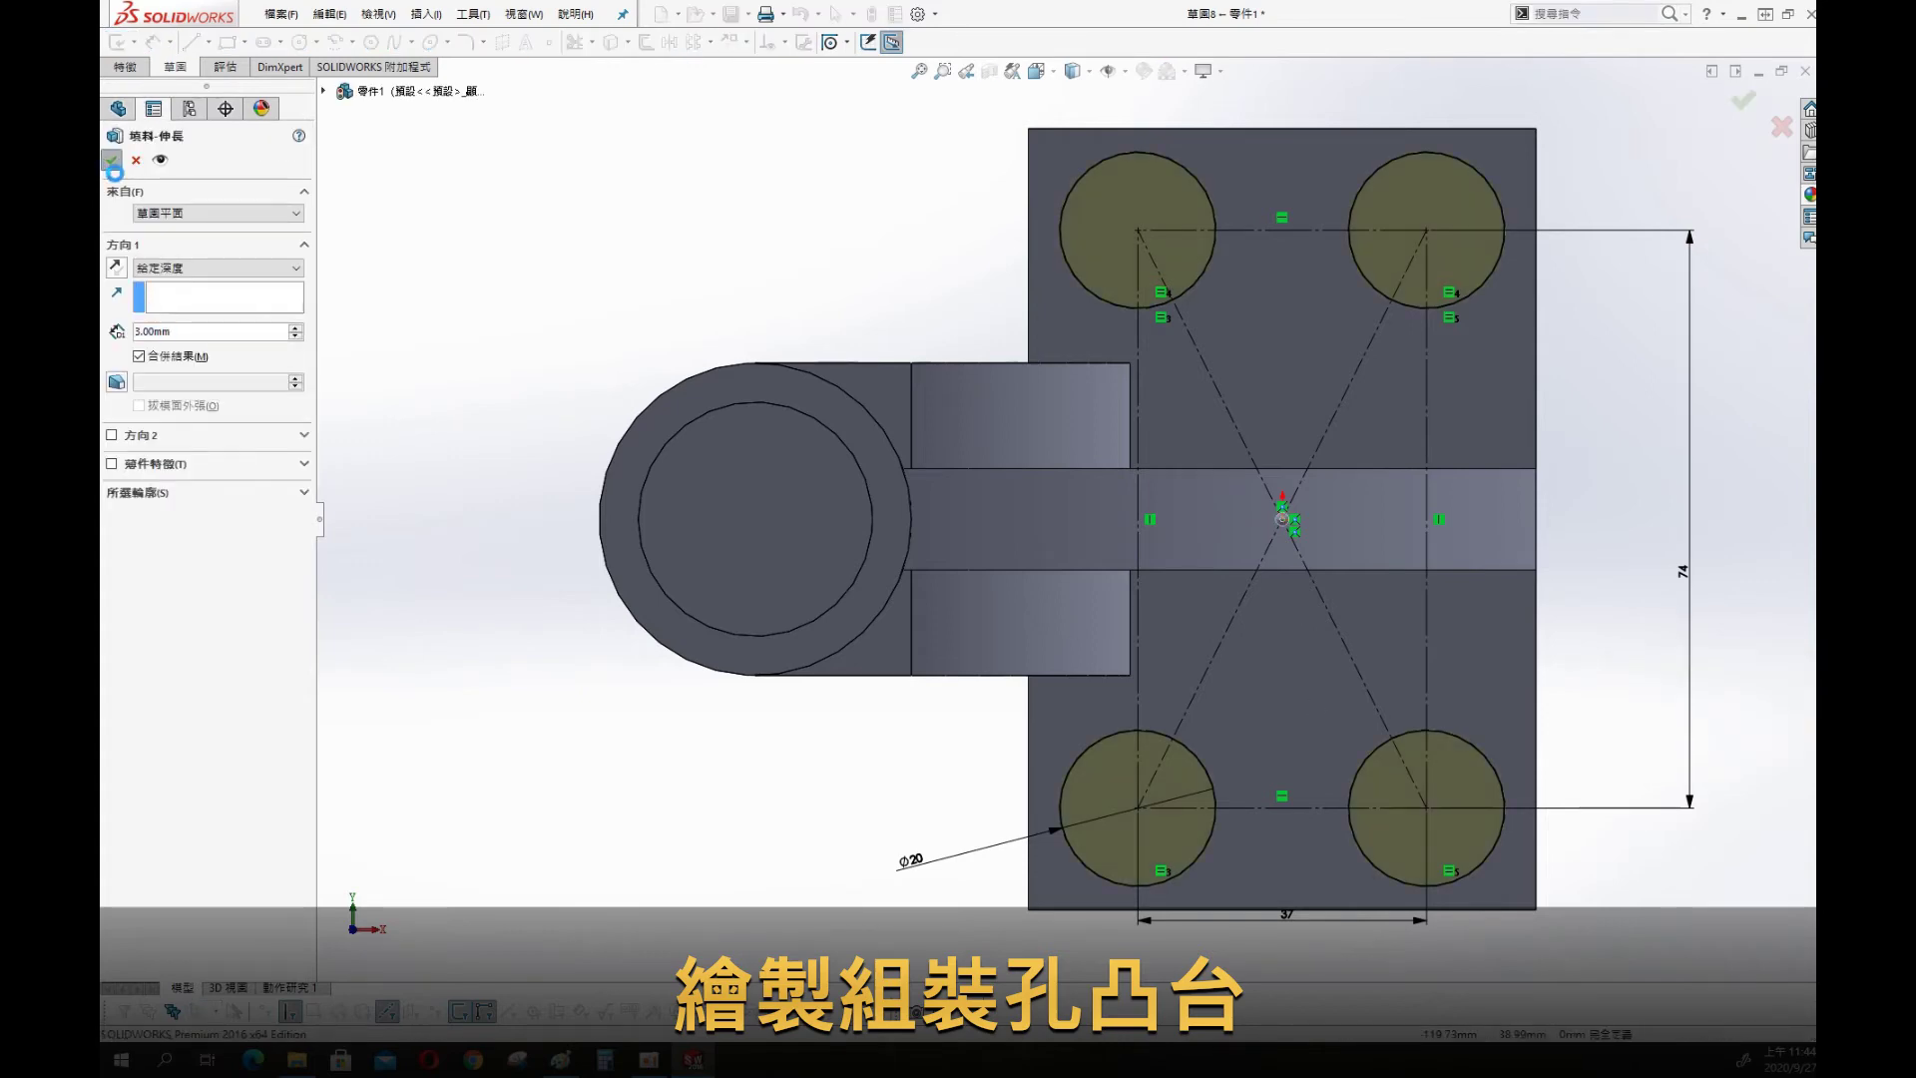
key("Return")
mouse_move(359, 589)
middle_mouse_down()
mouse_move(436, 556)
mouse_move(500, 445)
middle_mouse_up()
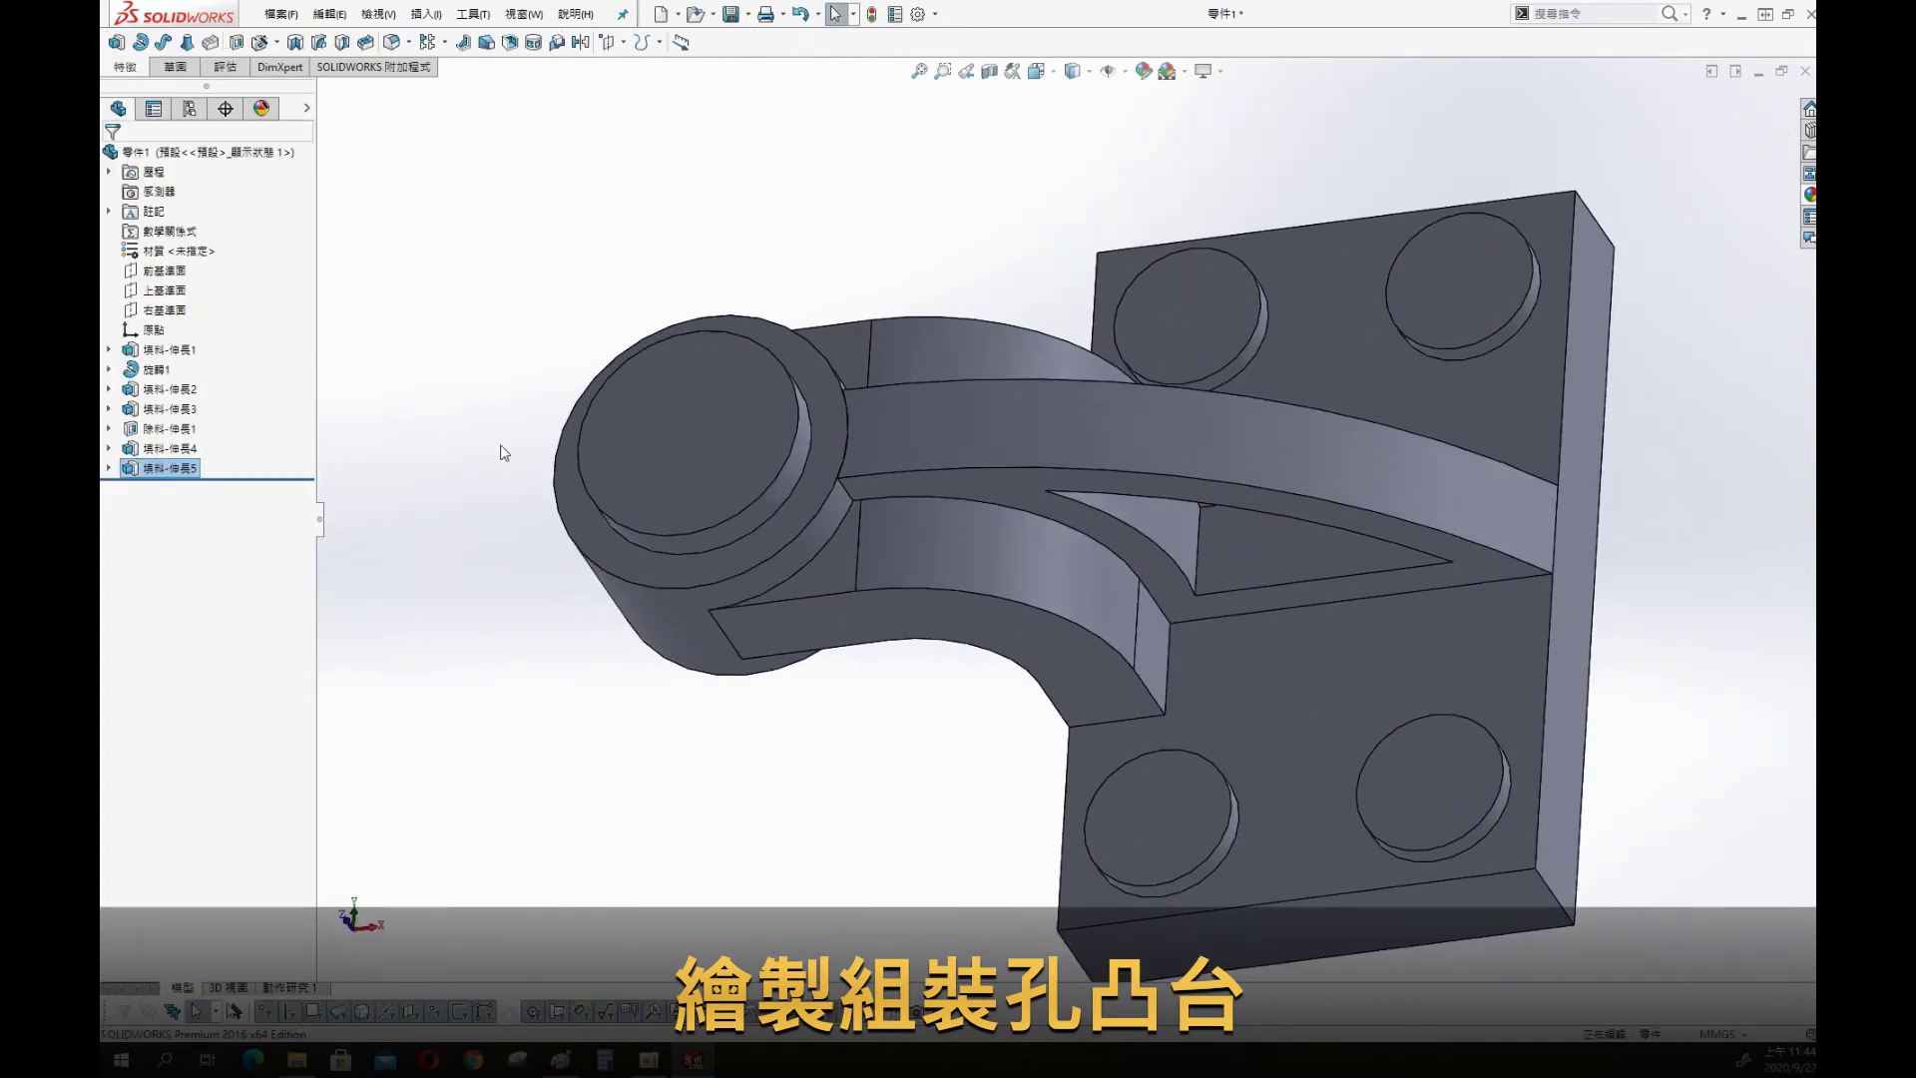
key("s")
left_click(705, 464)
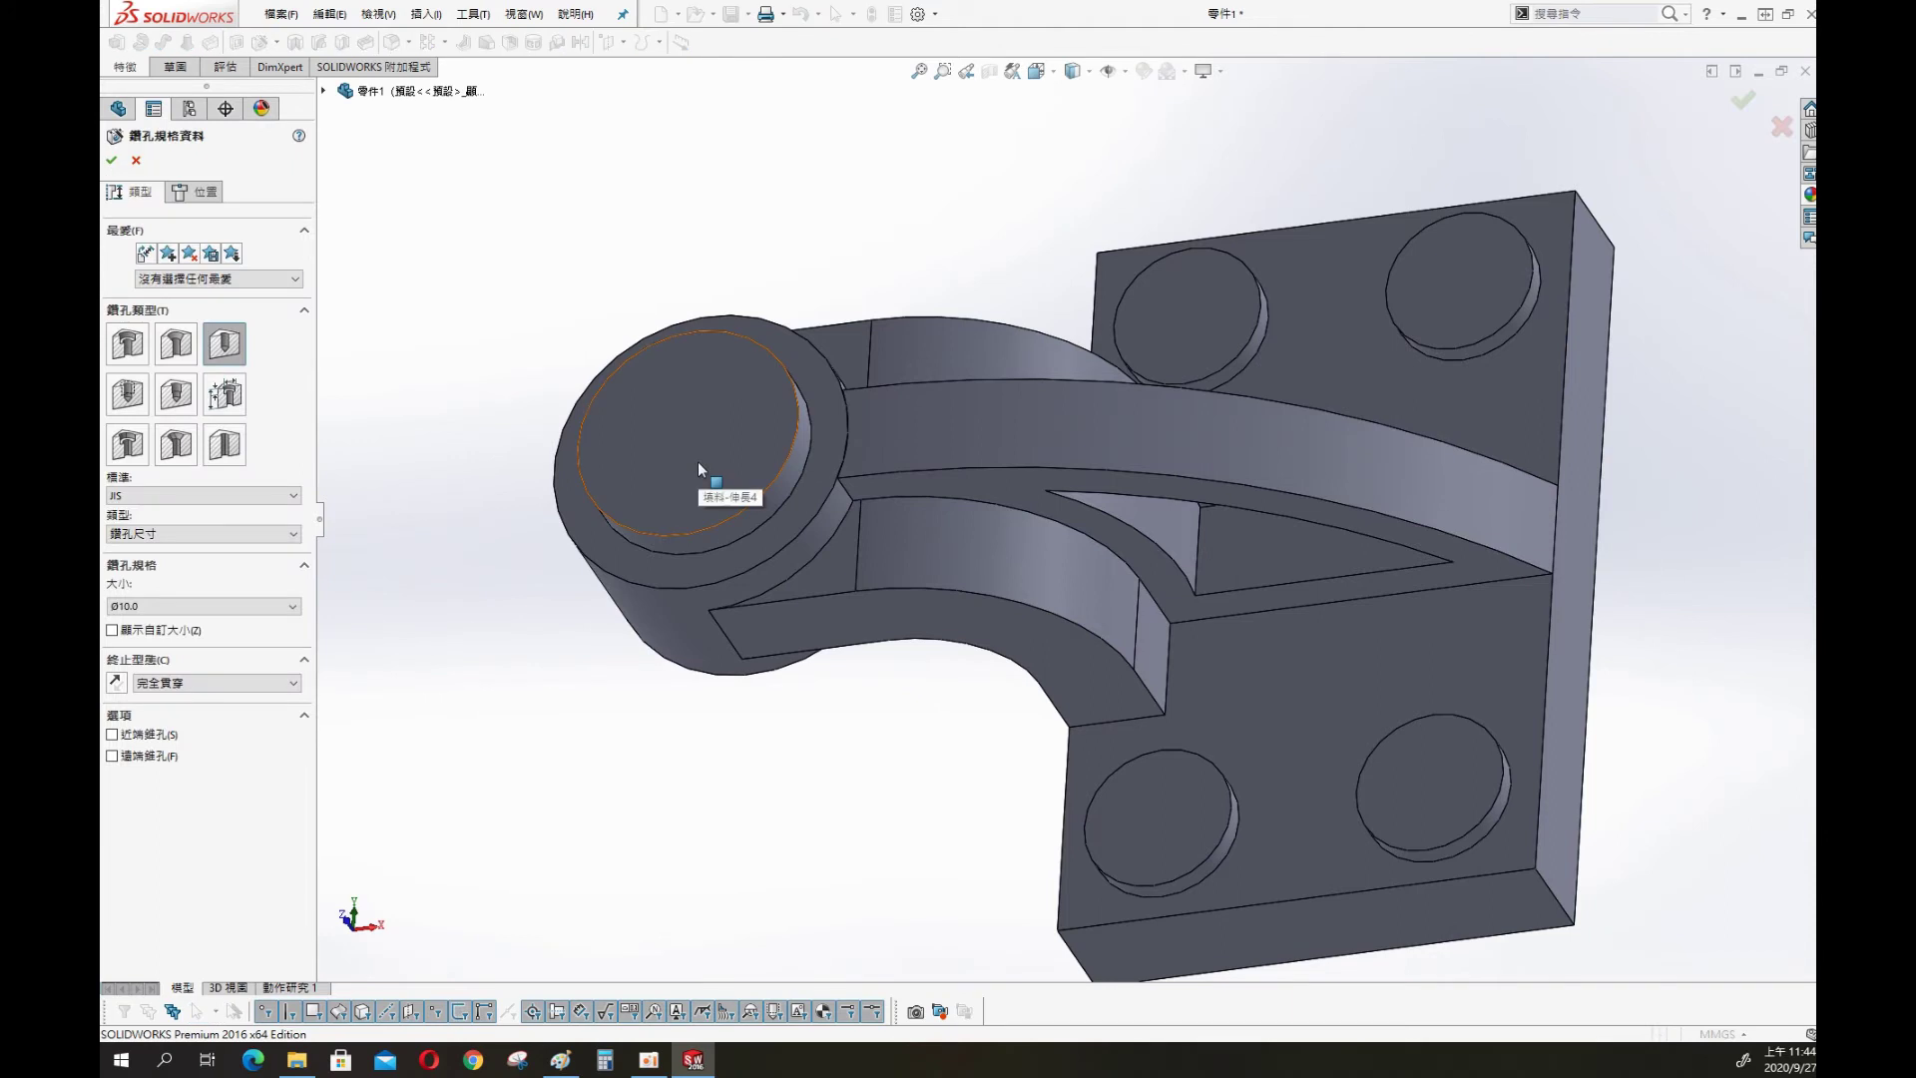
Choose a hole type and place four hole points on the base plate's mounting bosses
left_click(224, 444)
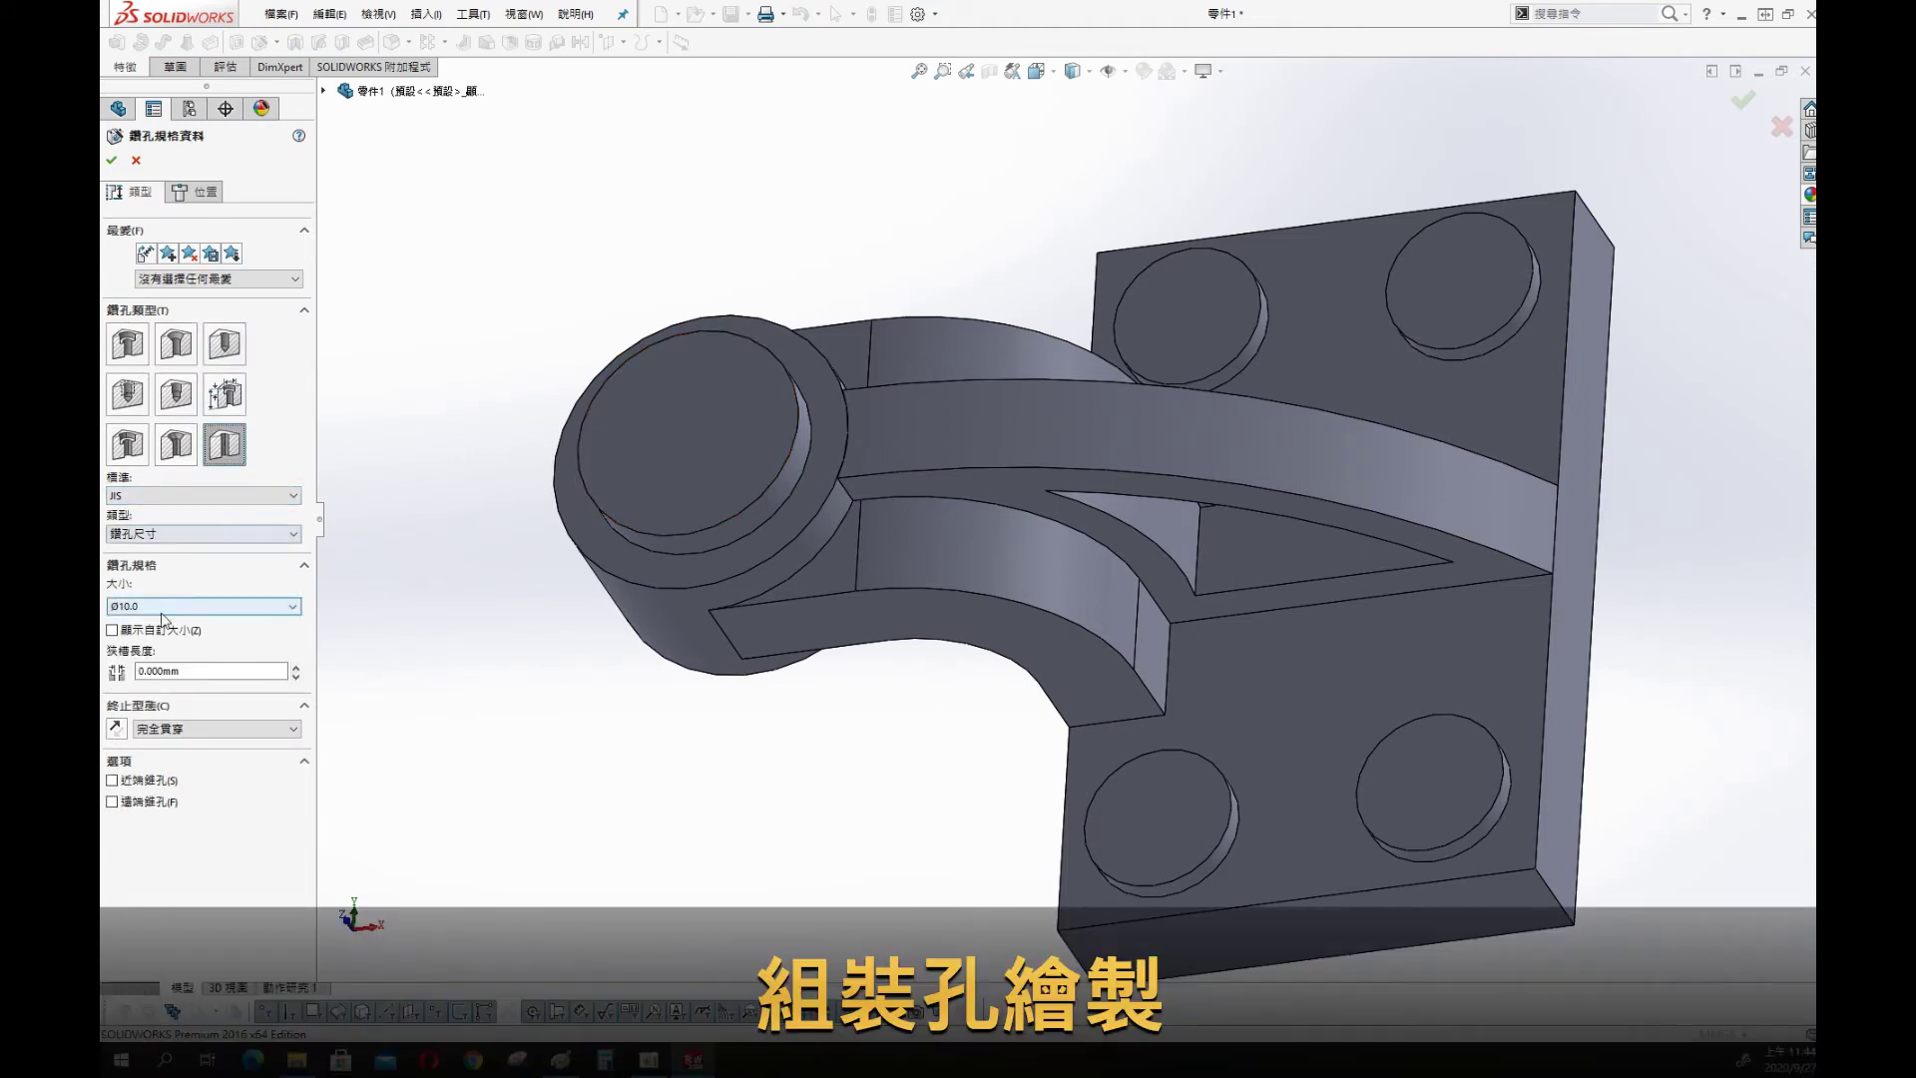
left_click(195, 192)
left_click(1190, 300)
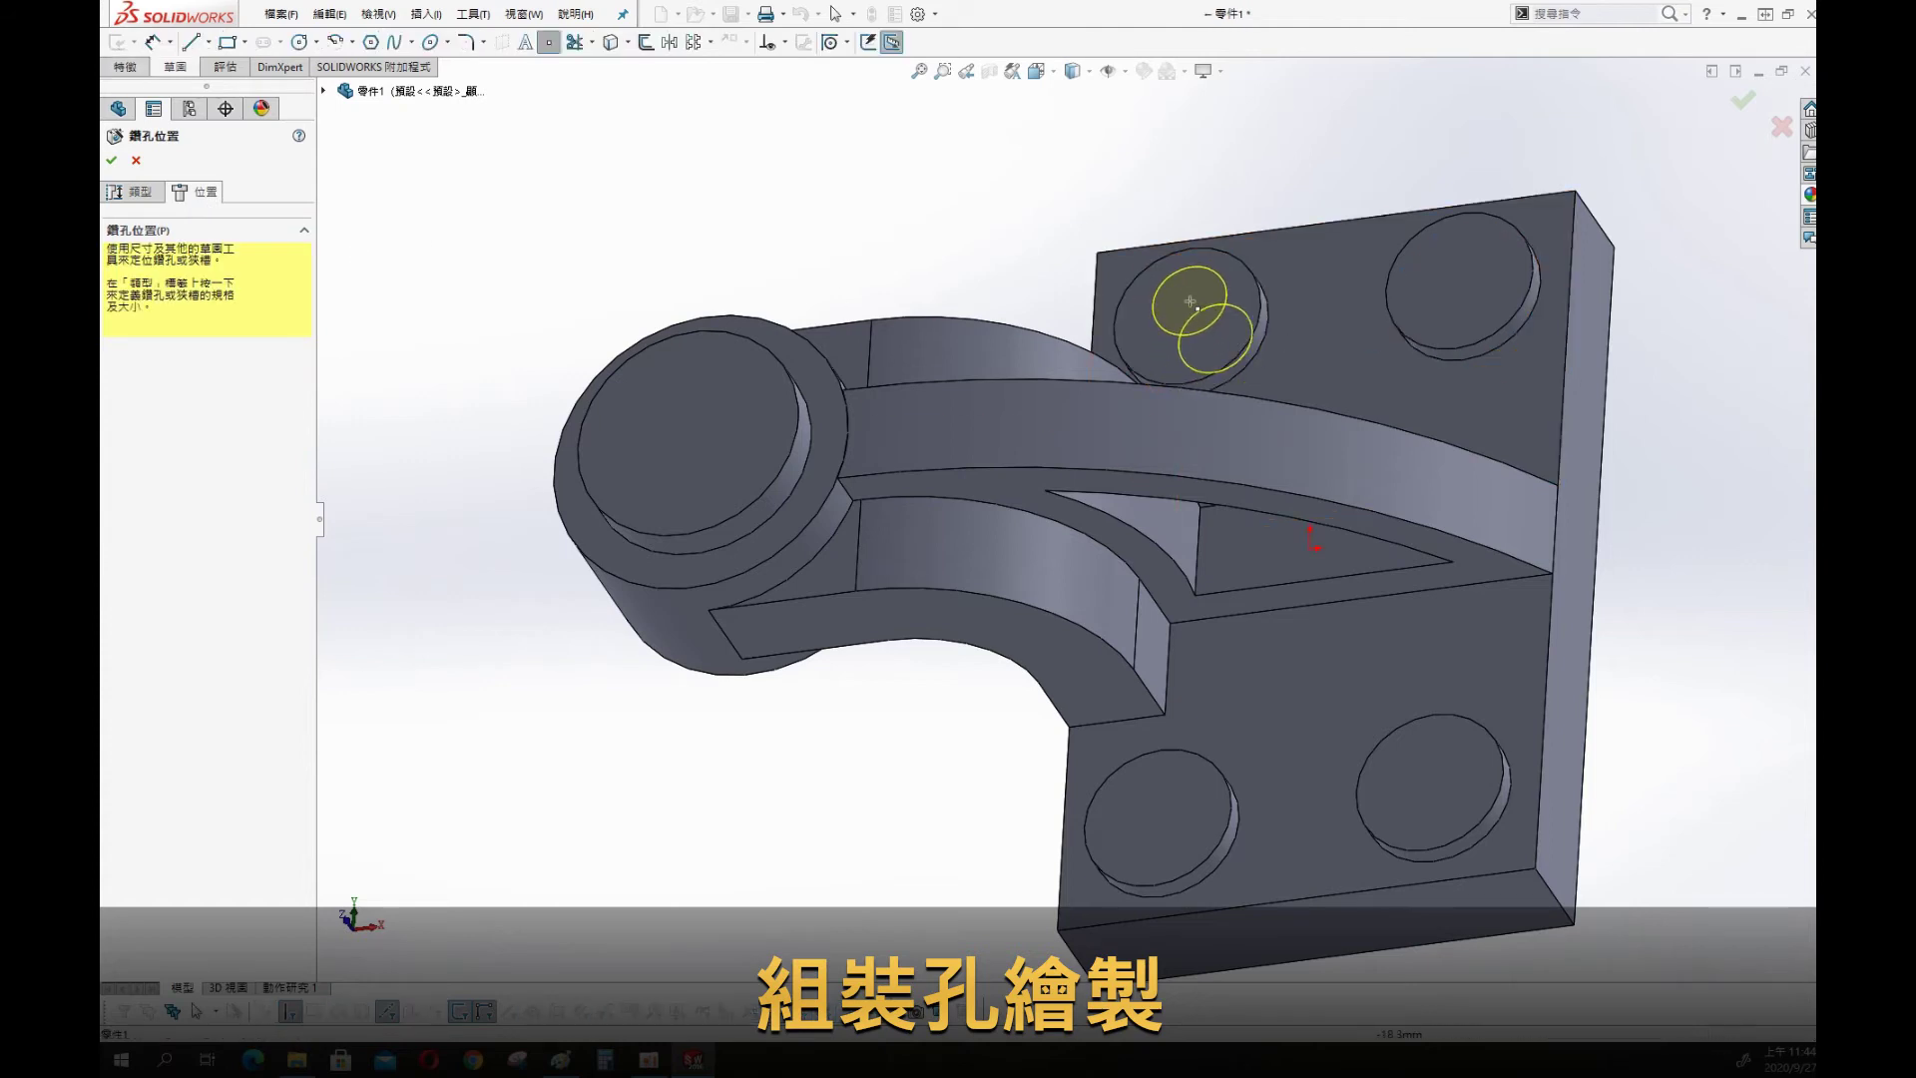
left_click(1460, 275)
left_click(1427, 783)
left_click(1159, 809)
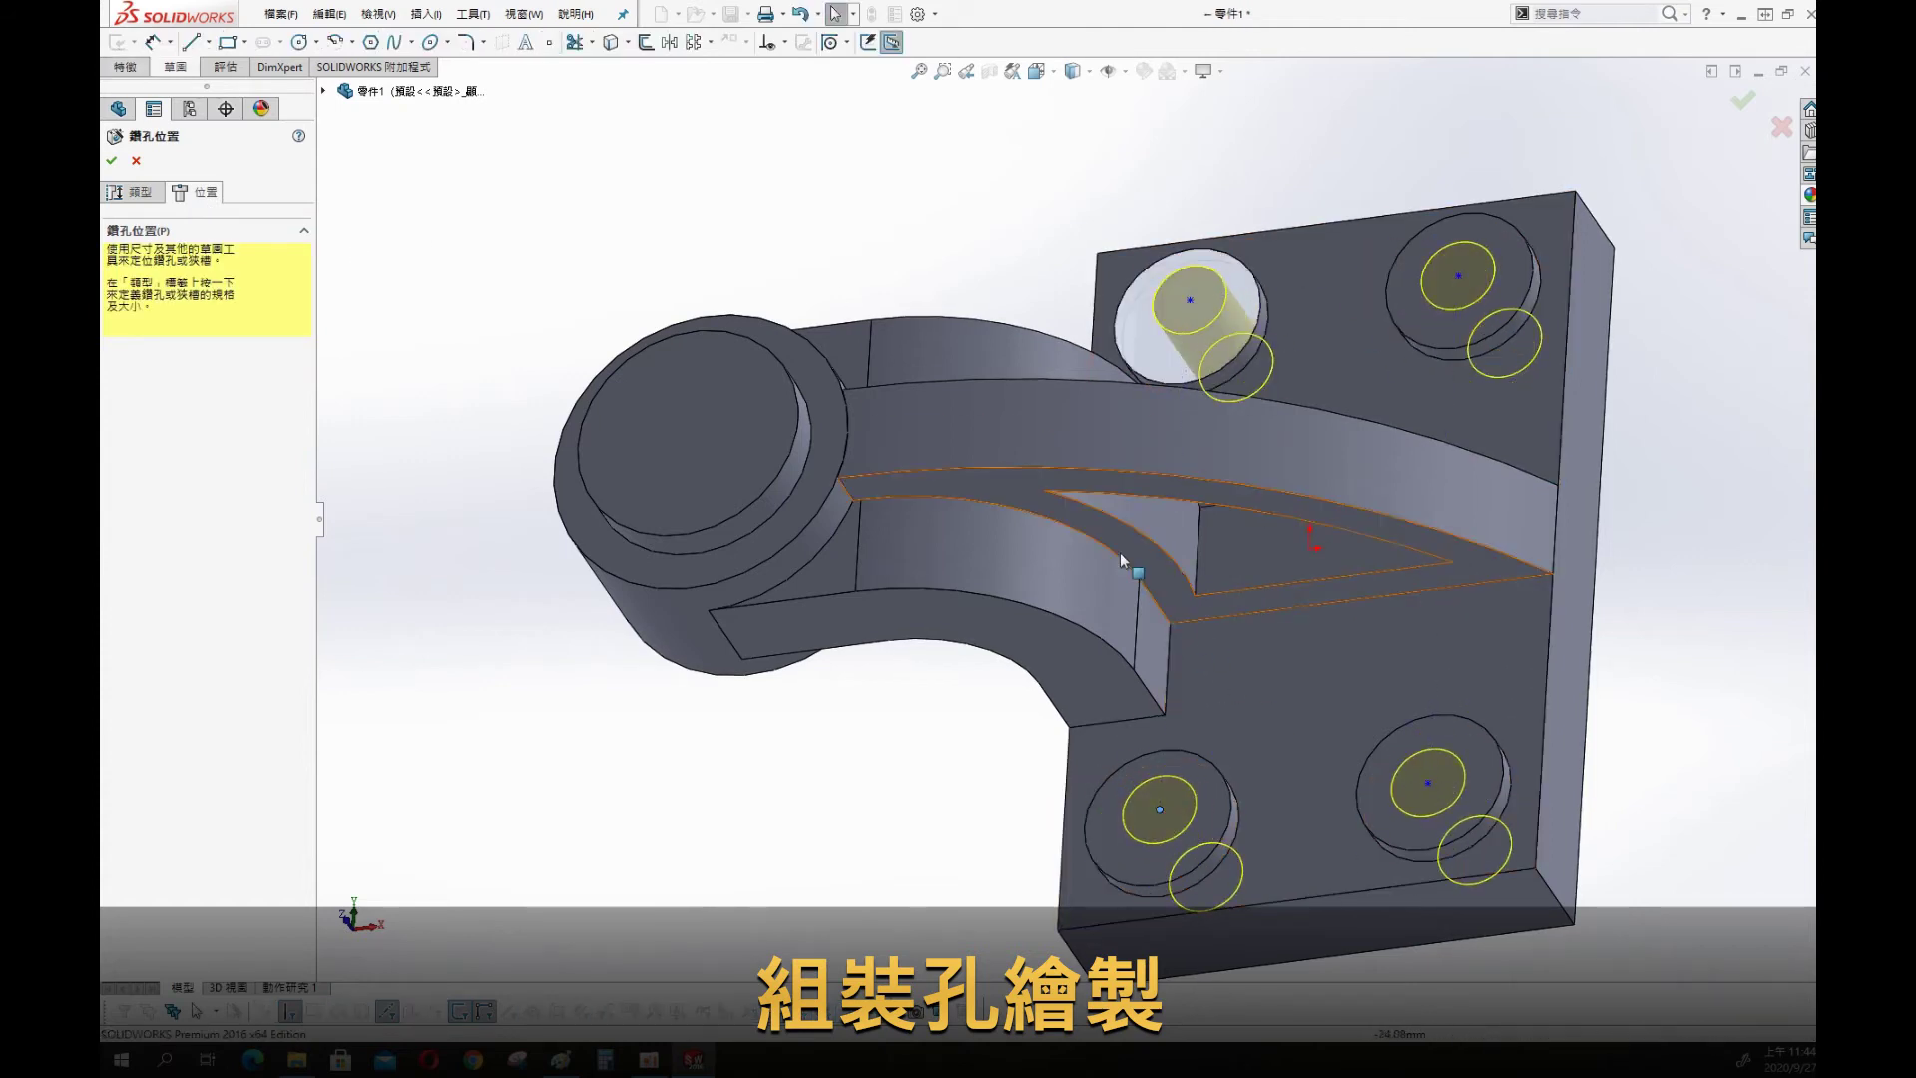
In a normal view, make the bottom hole points concentric with their boss outlines
key("s")
left_click(1213, 624)
left_click(1208, 777, "ctrl")
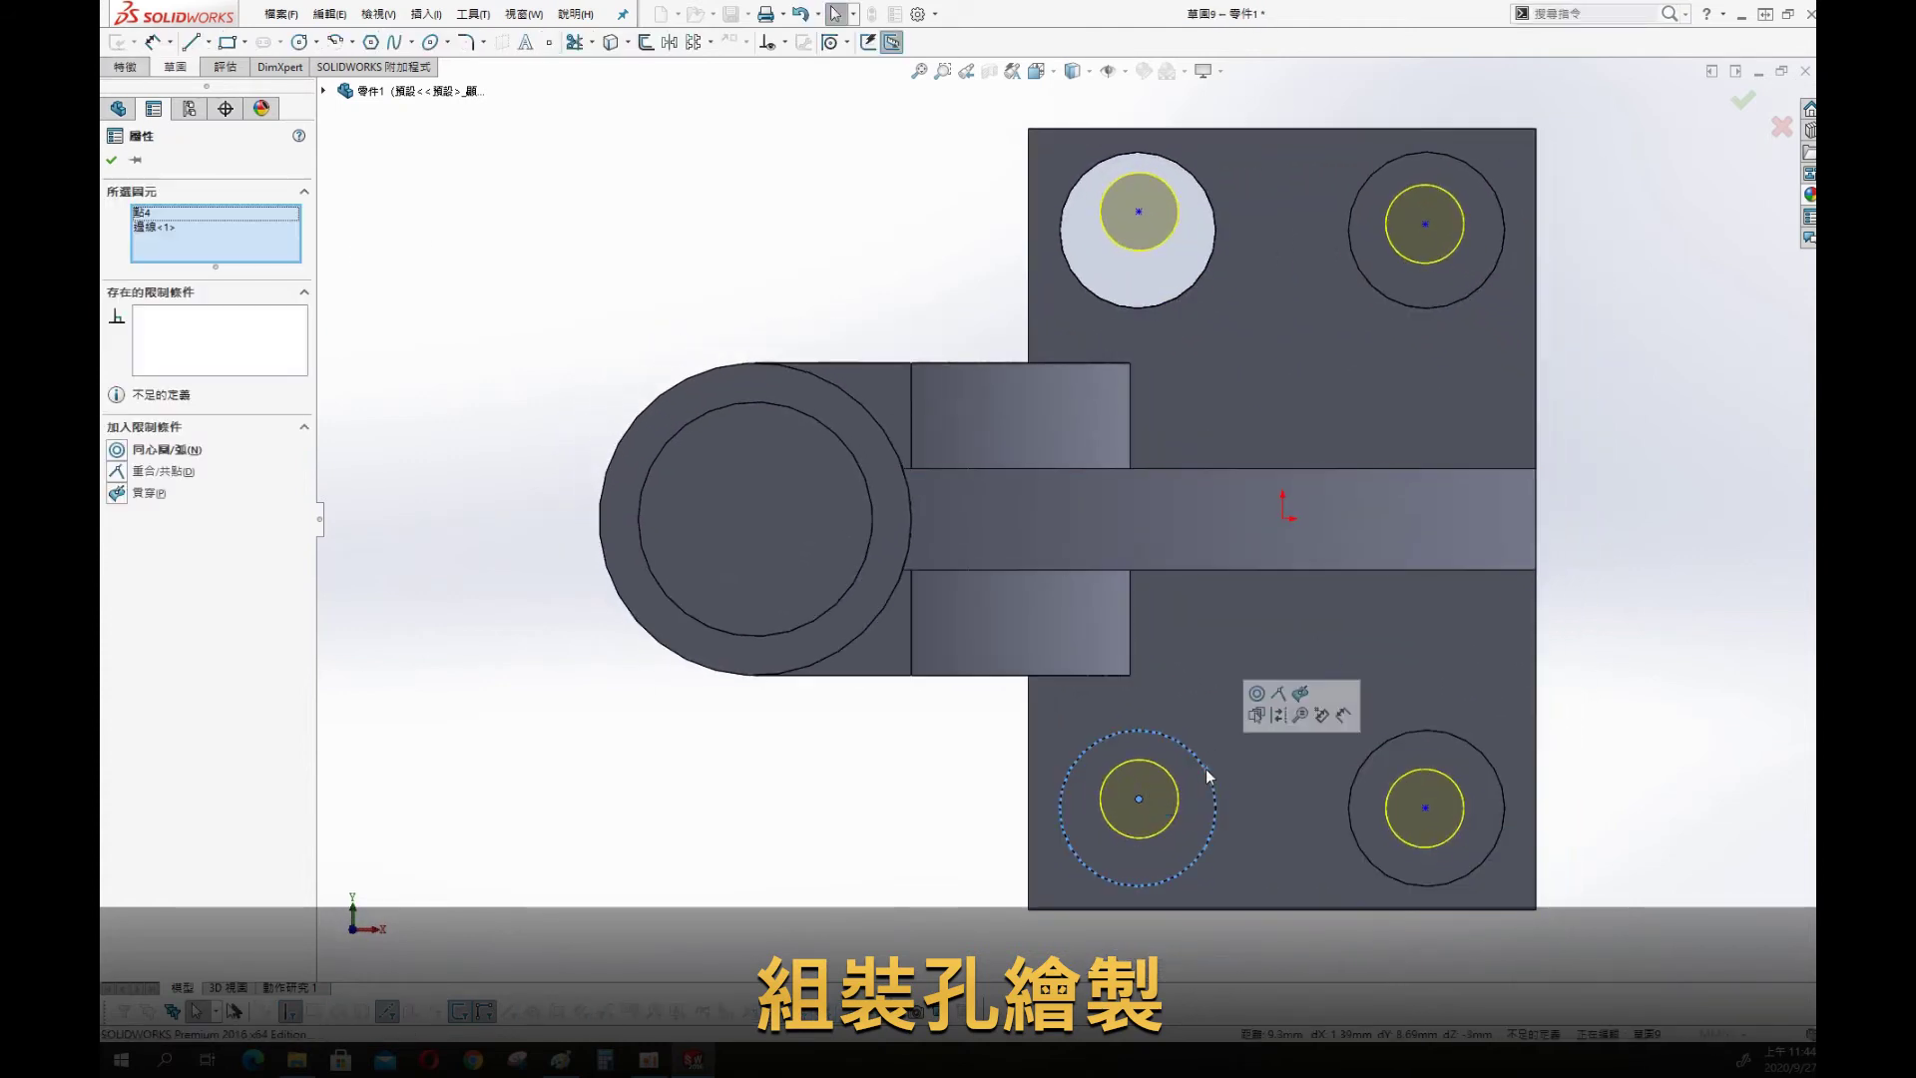
left_click(1649, 569)
left_click(1425, 808)
left_click(1497, 768, "ctrl")
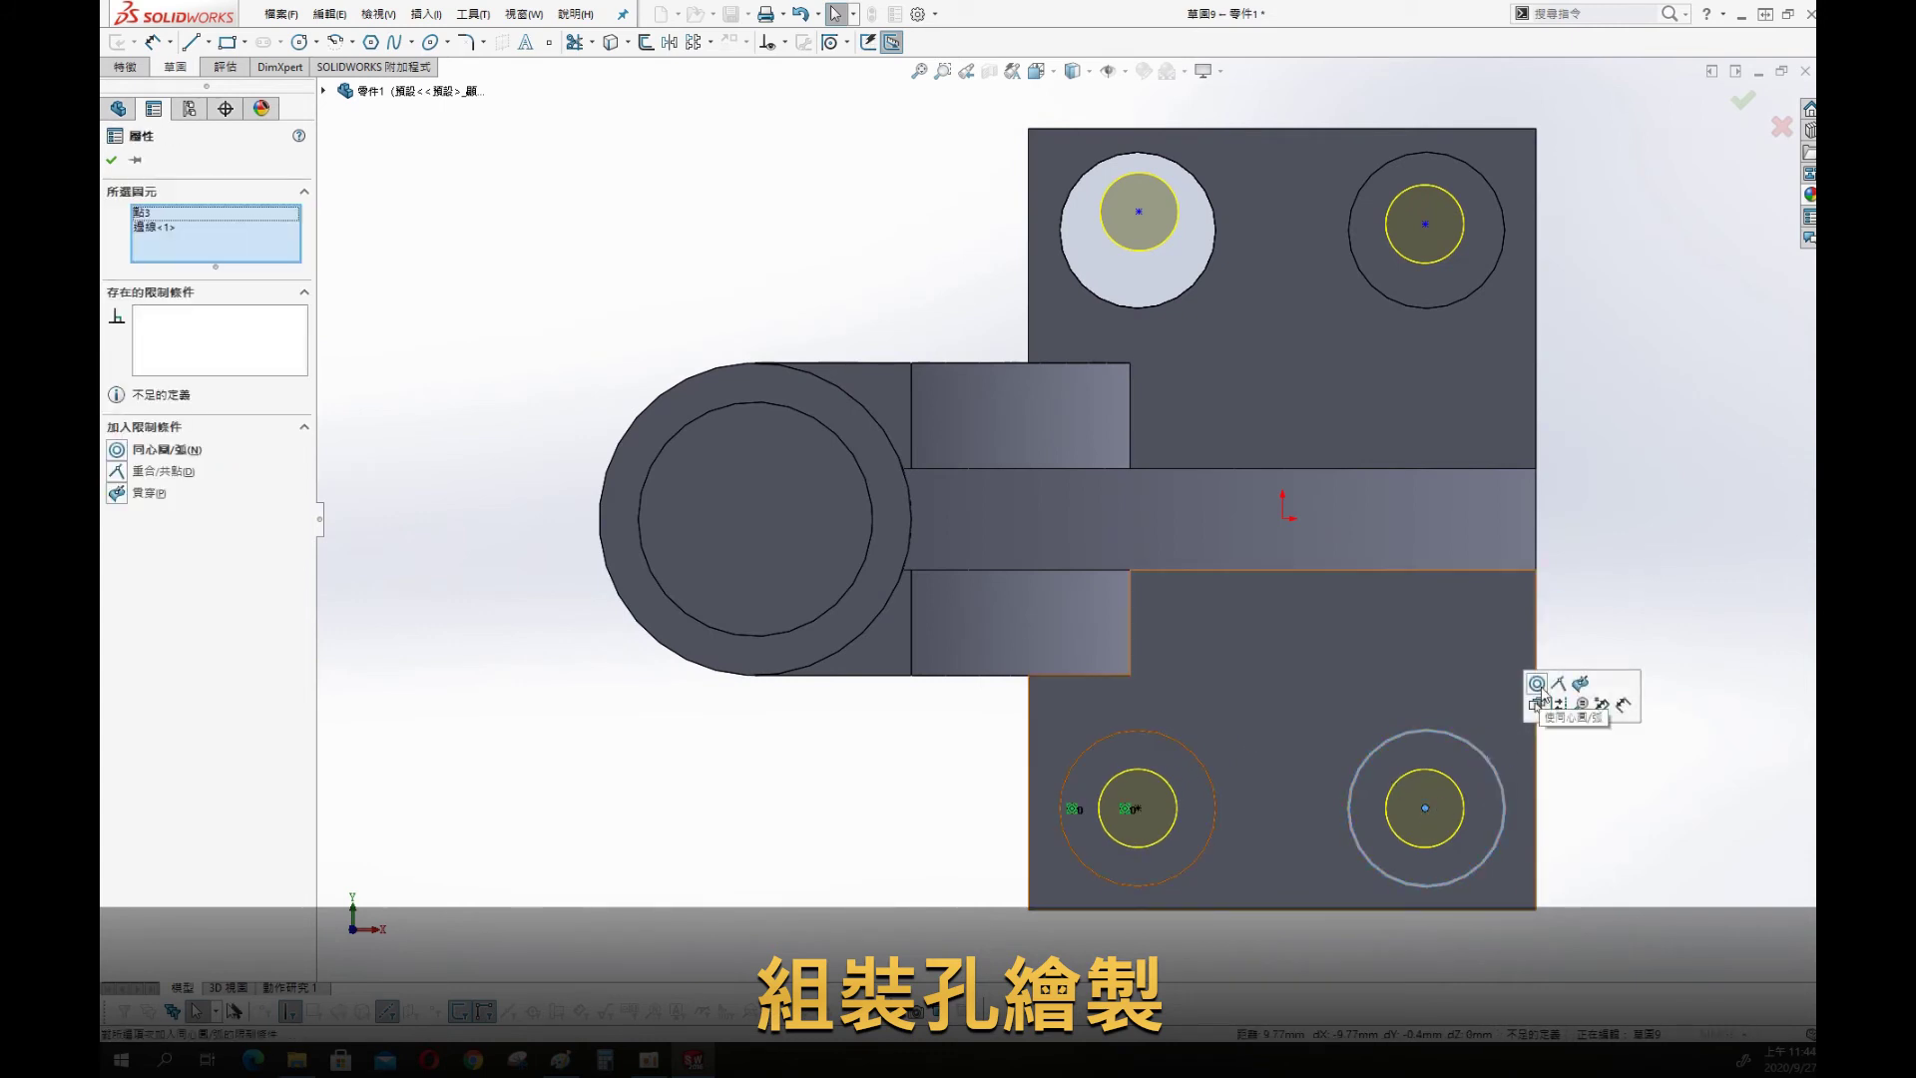
left_click(1542, 678)
Make the top-right and top-left hole points concentric with their bosses
left_click(1426, 223)
left_click(1499, 204, "ctrl")
left_click(1557, 139)
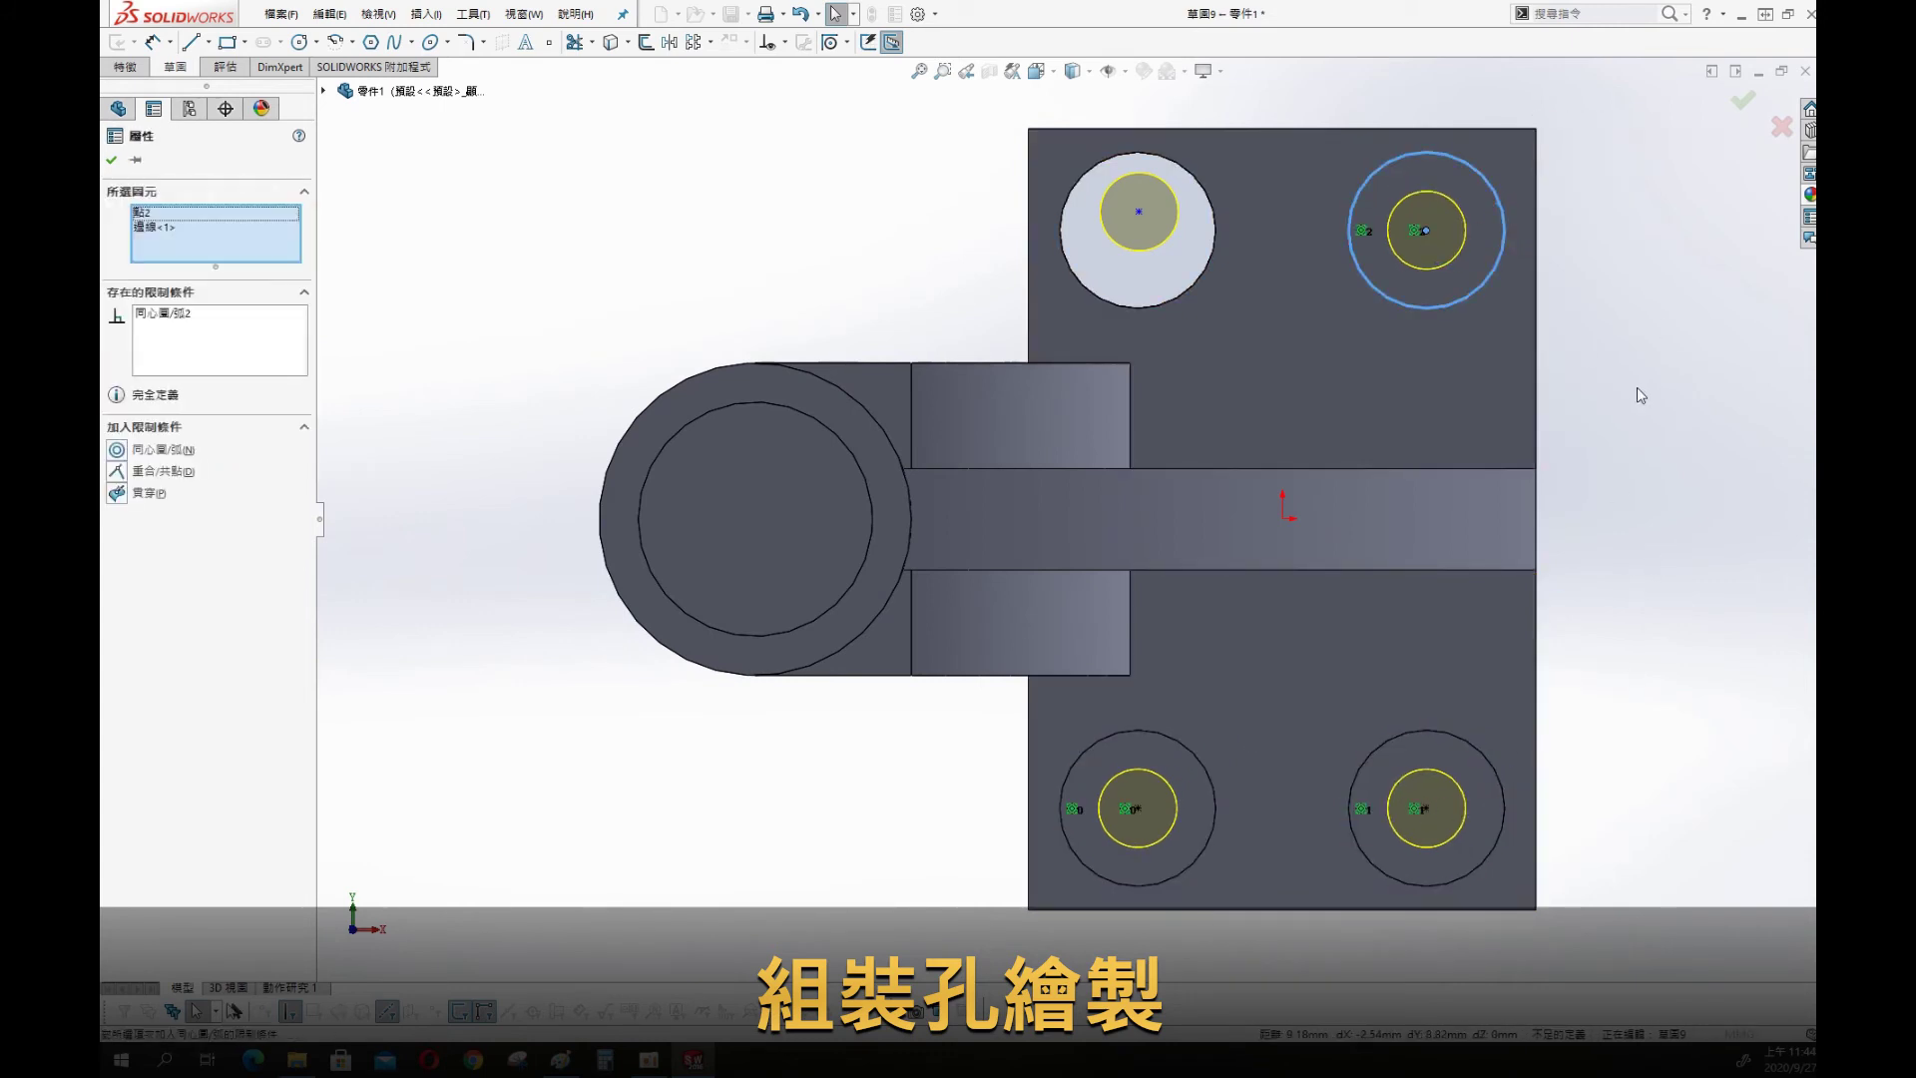
left_click(1638, 394)
left_click(1144, 210)
left_click(1201, 269, "ctrl")
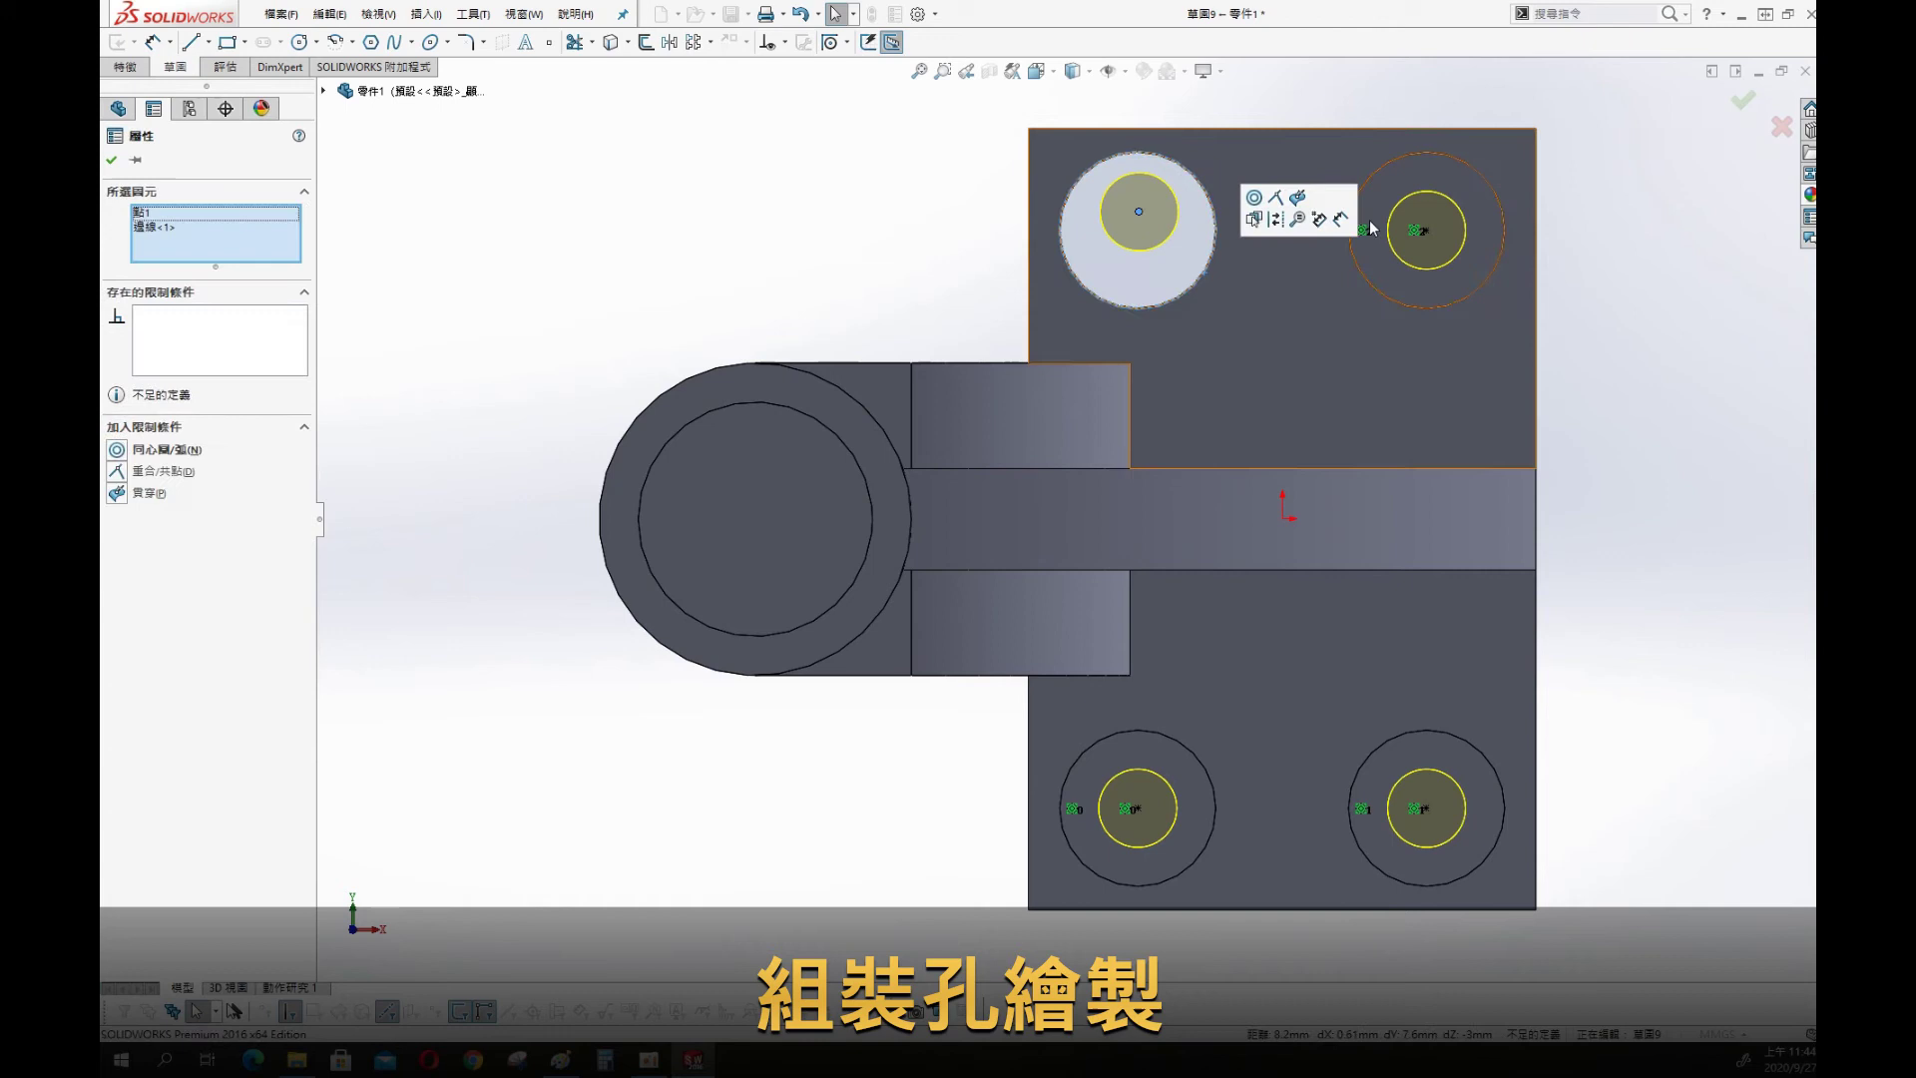
left_click(1259, 208)
Set the hole to Ø10.0 with a Through All end condition and confirm it
left_click(117, 162)
left_click(1058, 530)
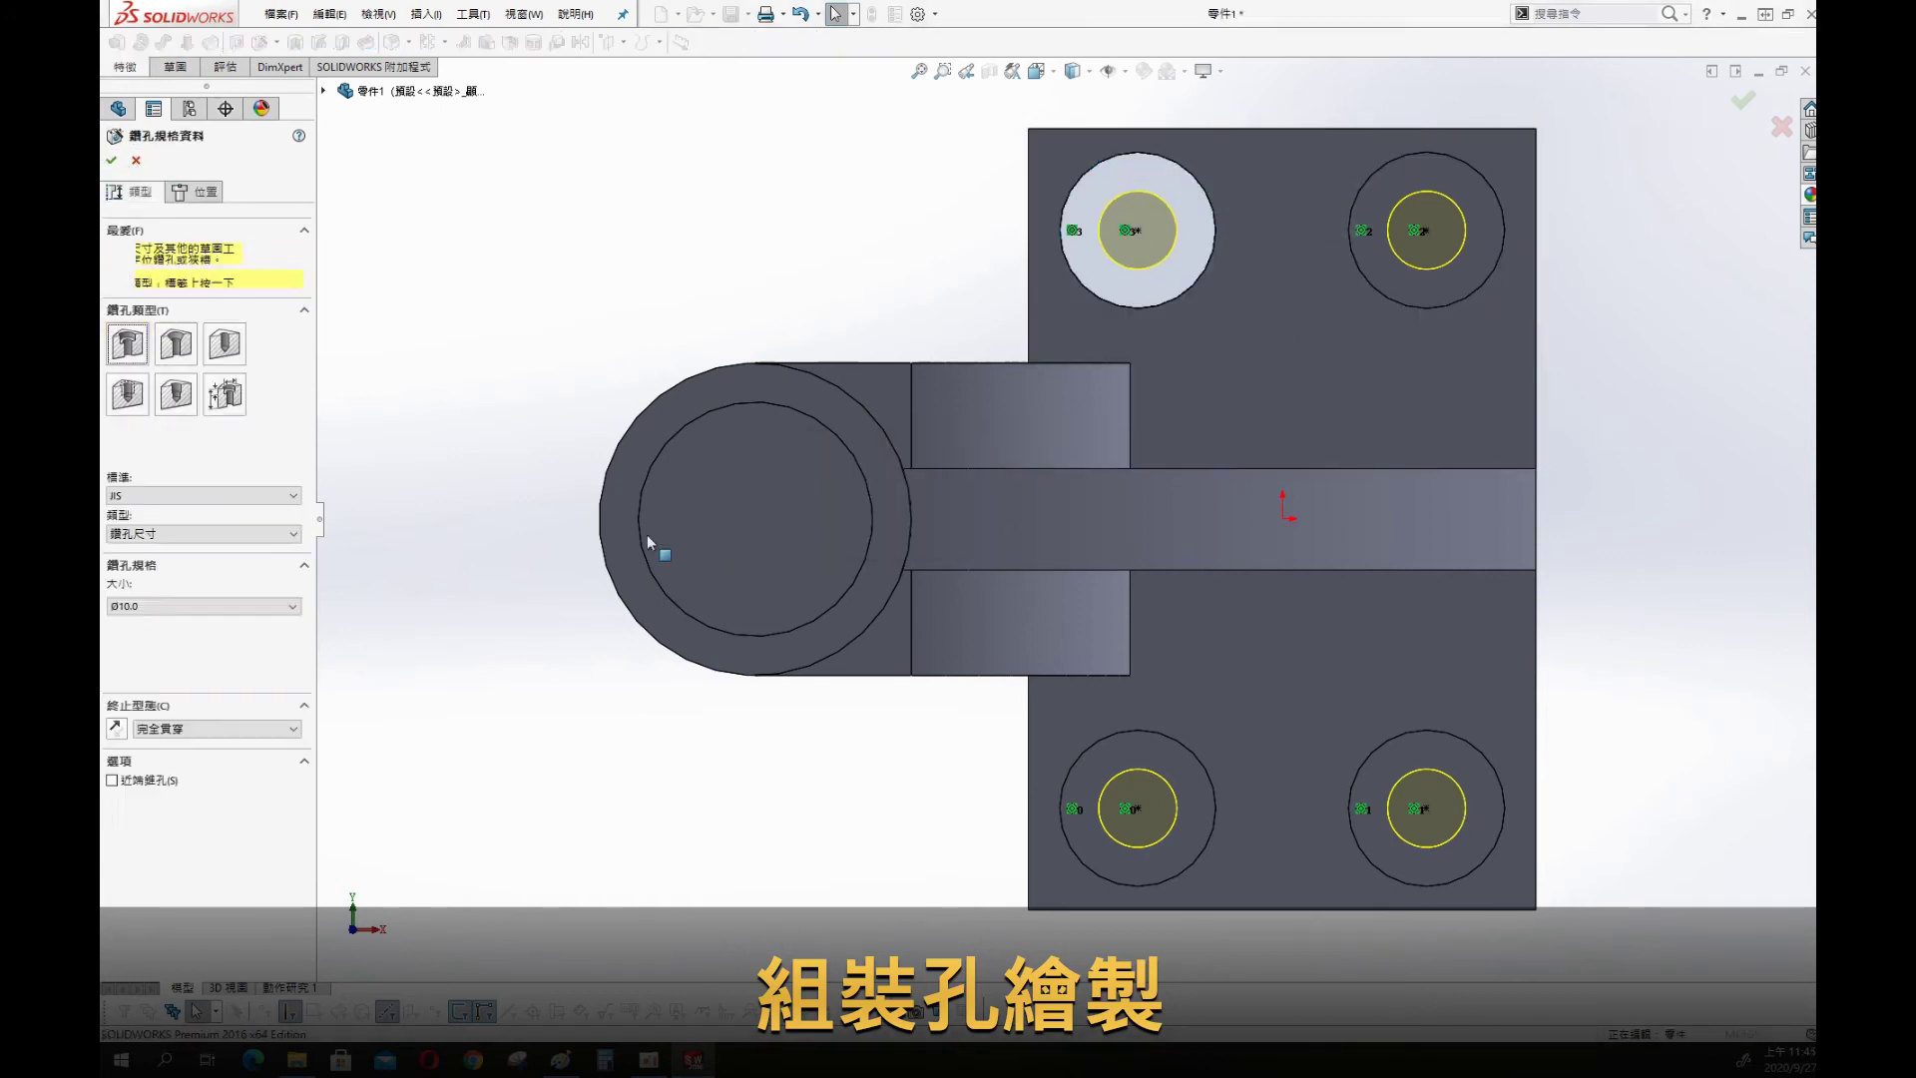
left_click(250, 605)
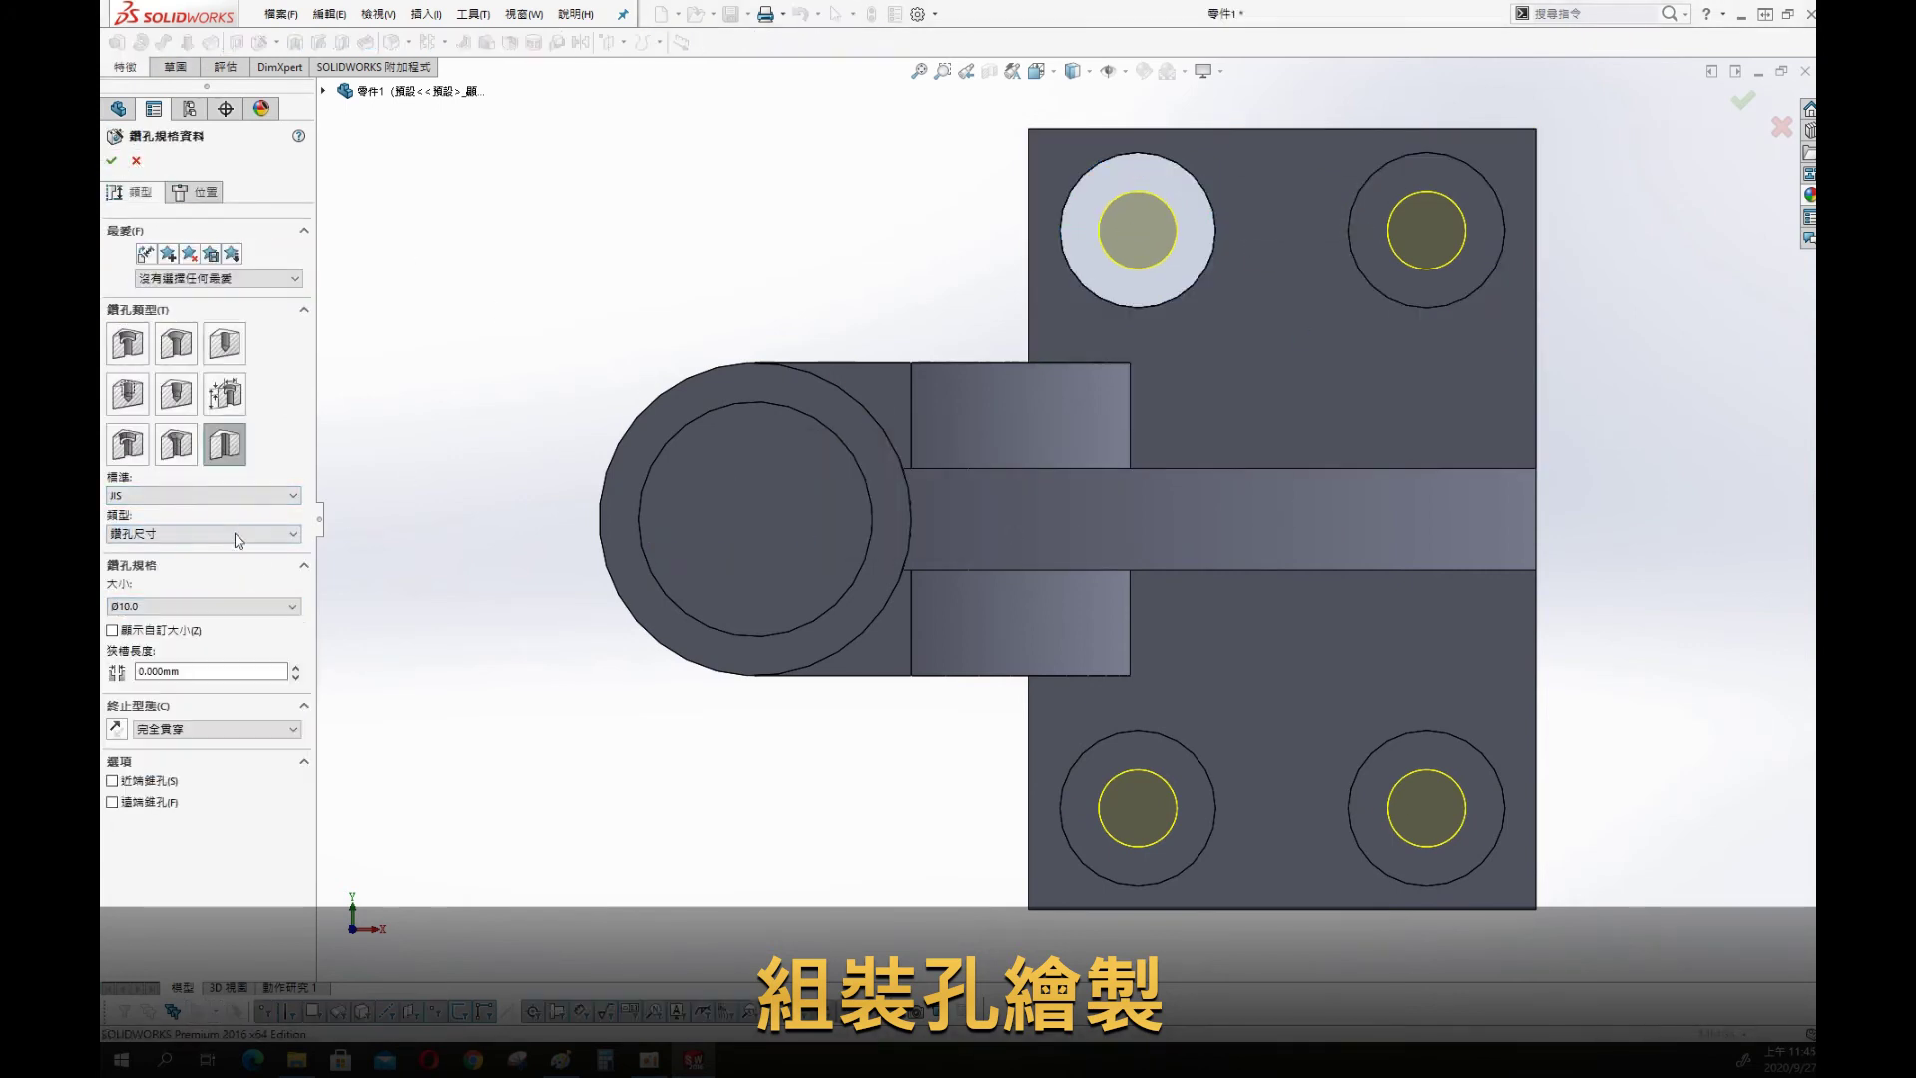
left_click(215, 729)
left_click(199, 747)
middle_click_drag(558, 909, 566, 575)
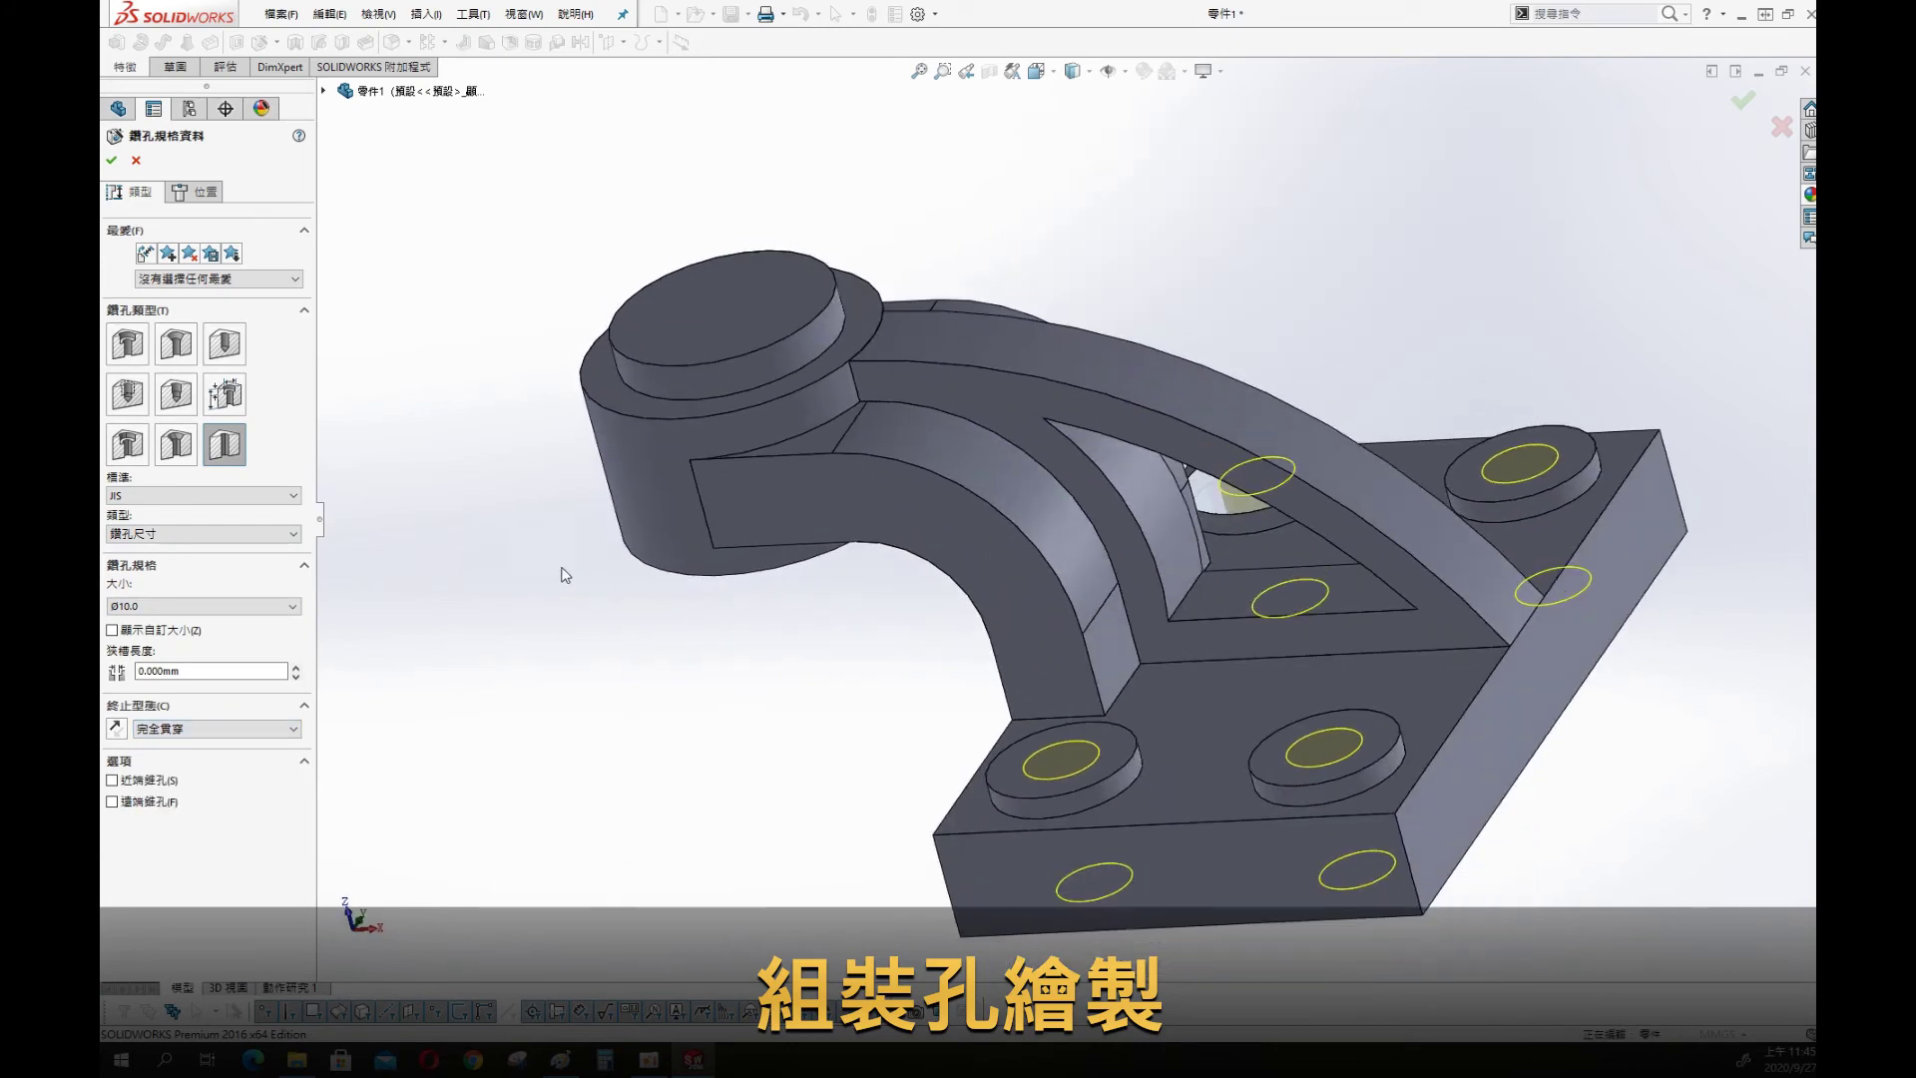
left_click(111, 158)
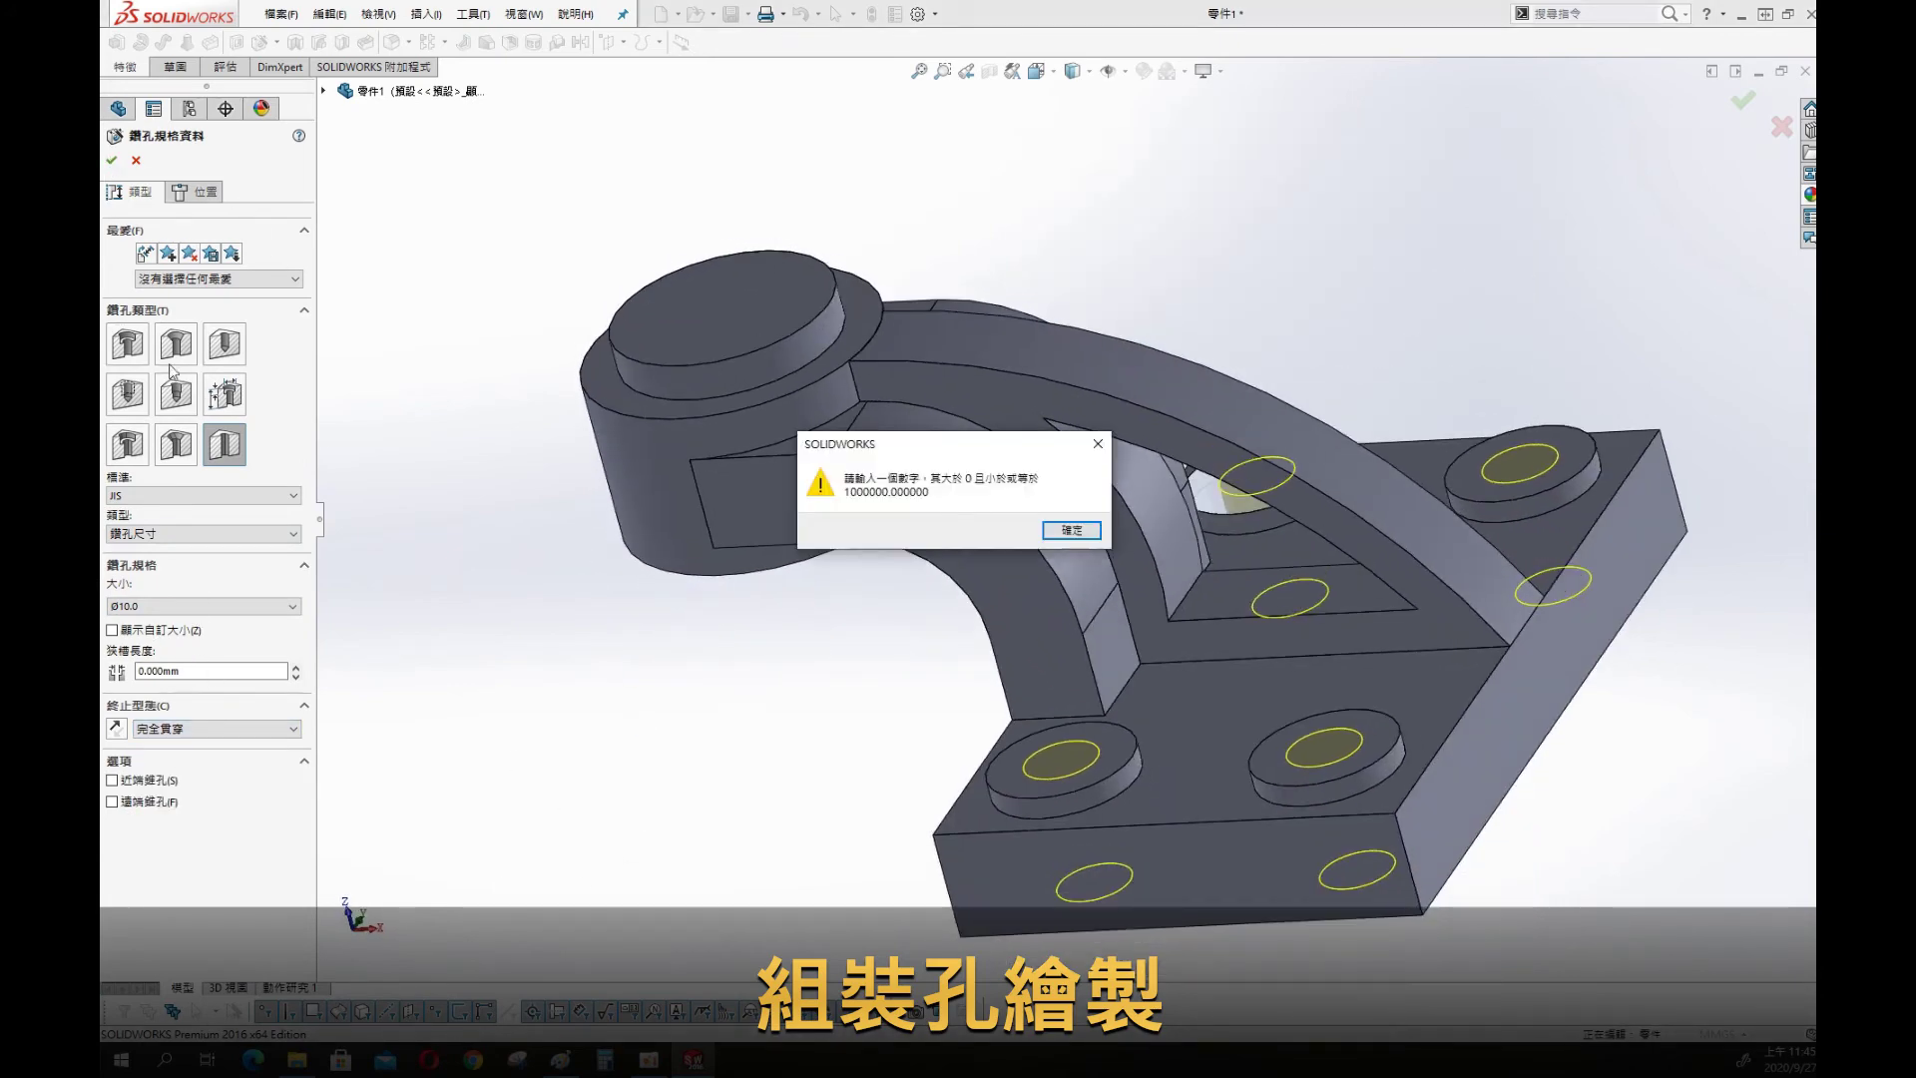
After the warning, switch to a plain drilled Ø10.0 hole and confirm the four holes
left_click(1072, 530)
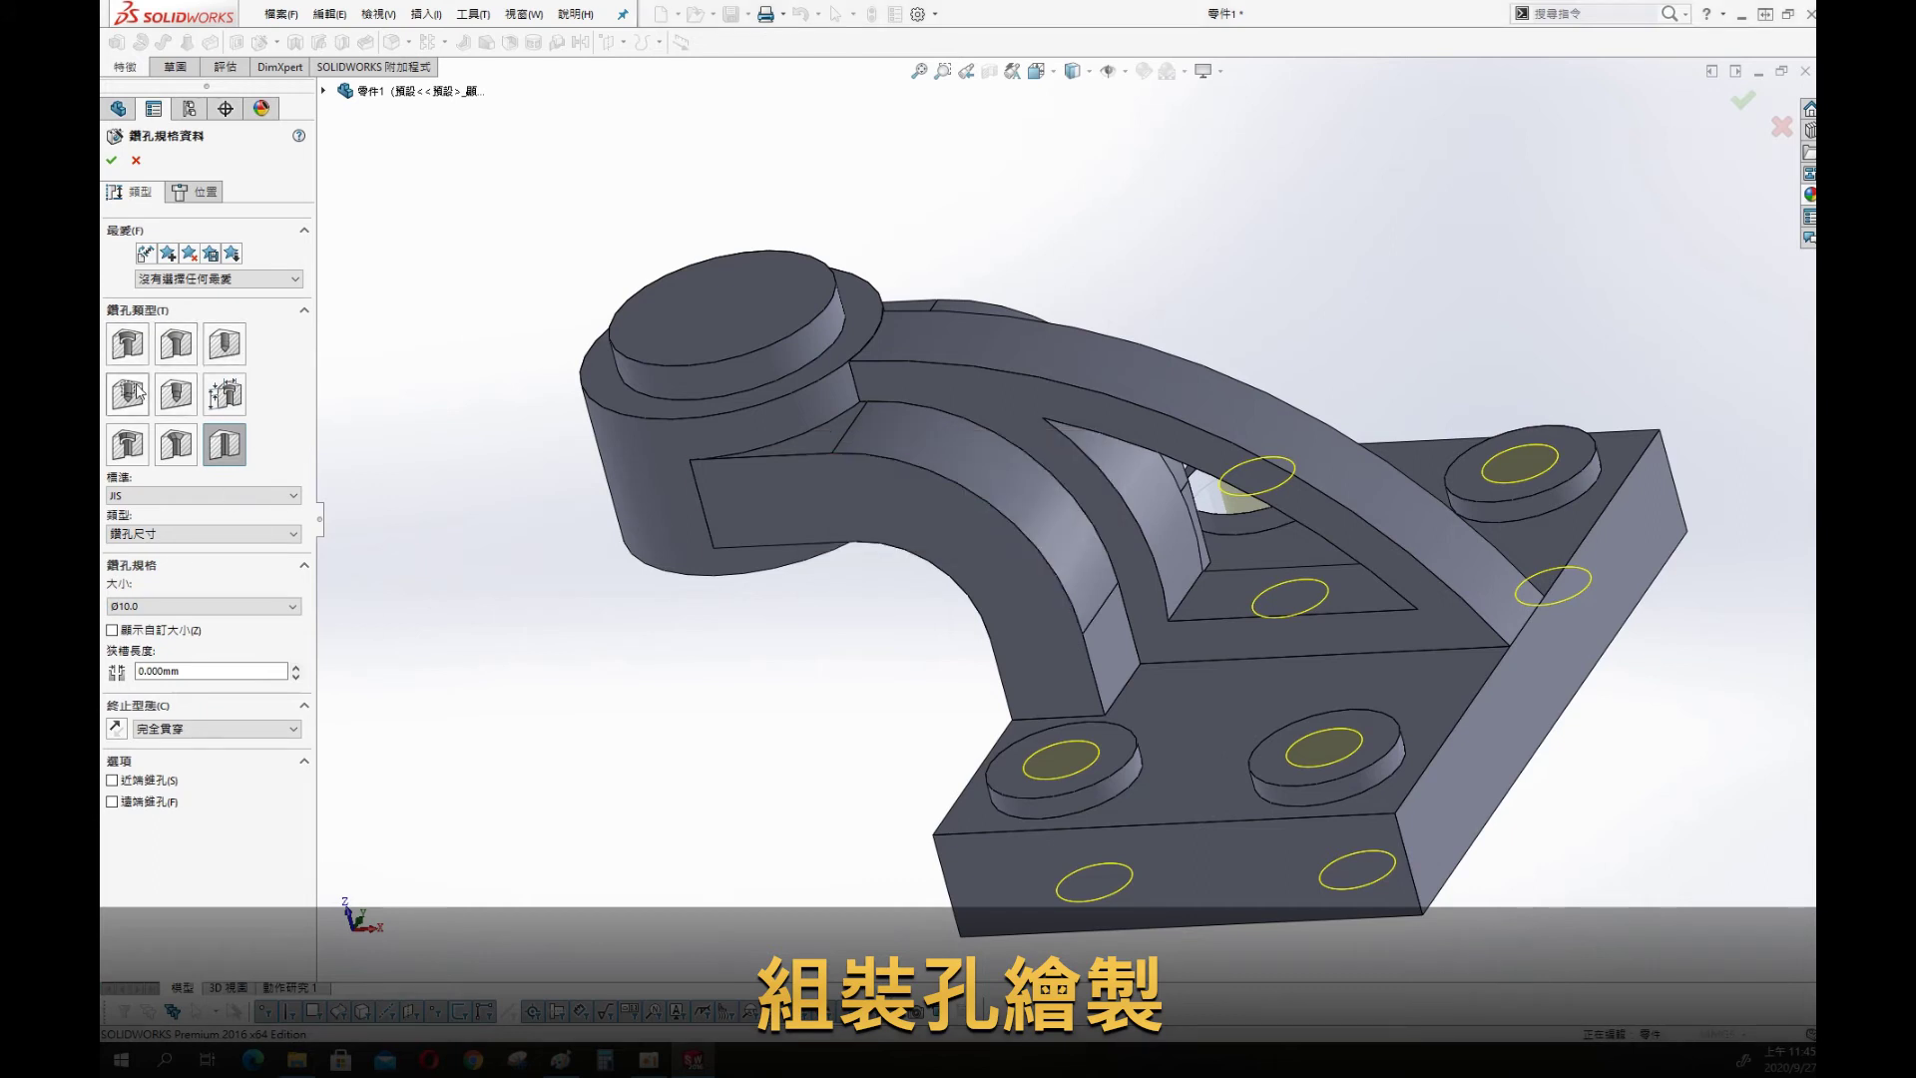
left_click(148, 444)
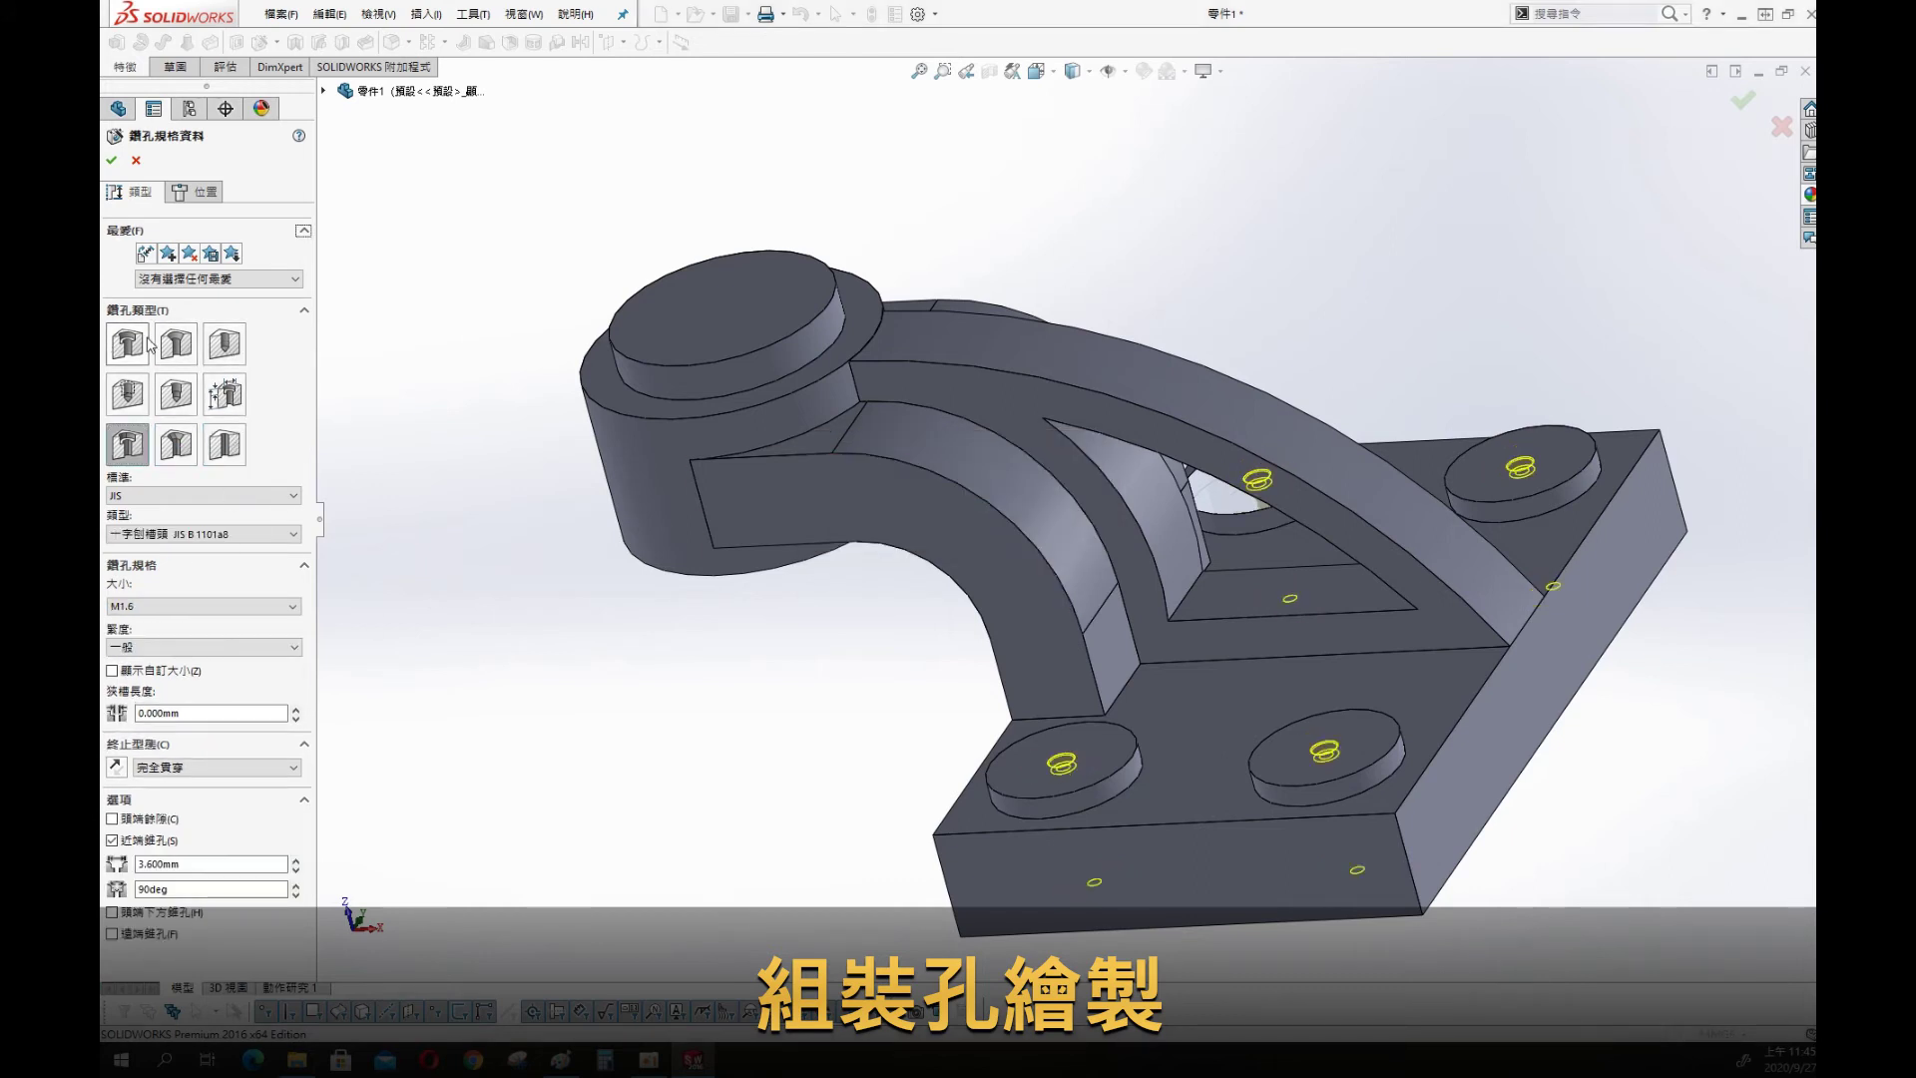
left_click(224, 345)
left_click(194, 606)
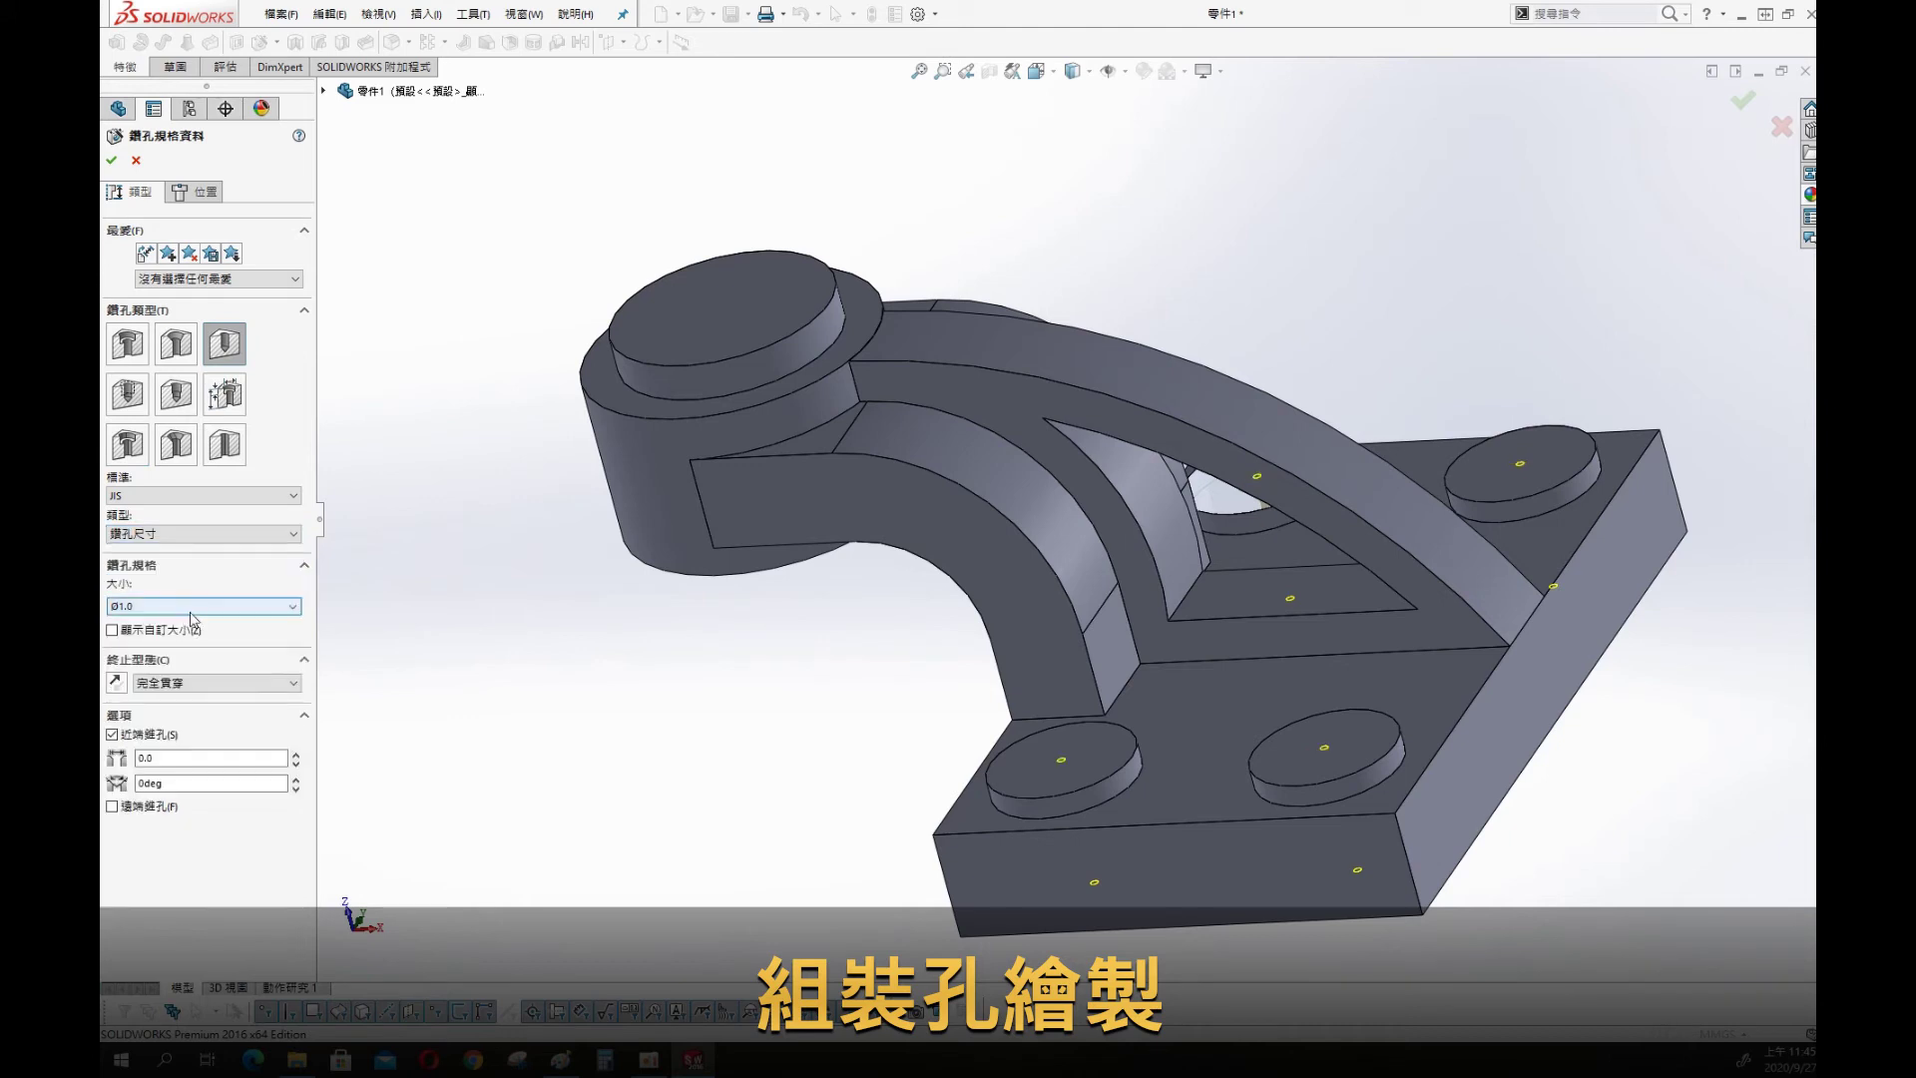
left_click(193, 611)
left_click_drag(293, 633, 302, 717)
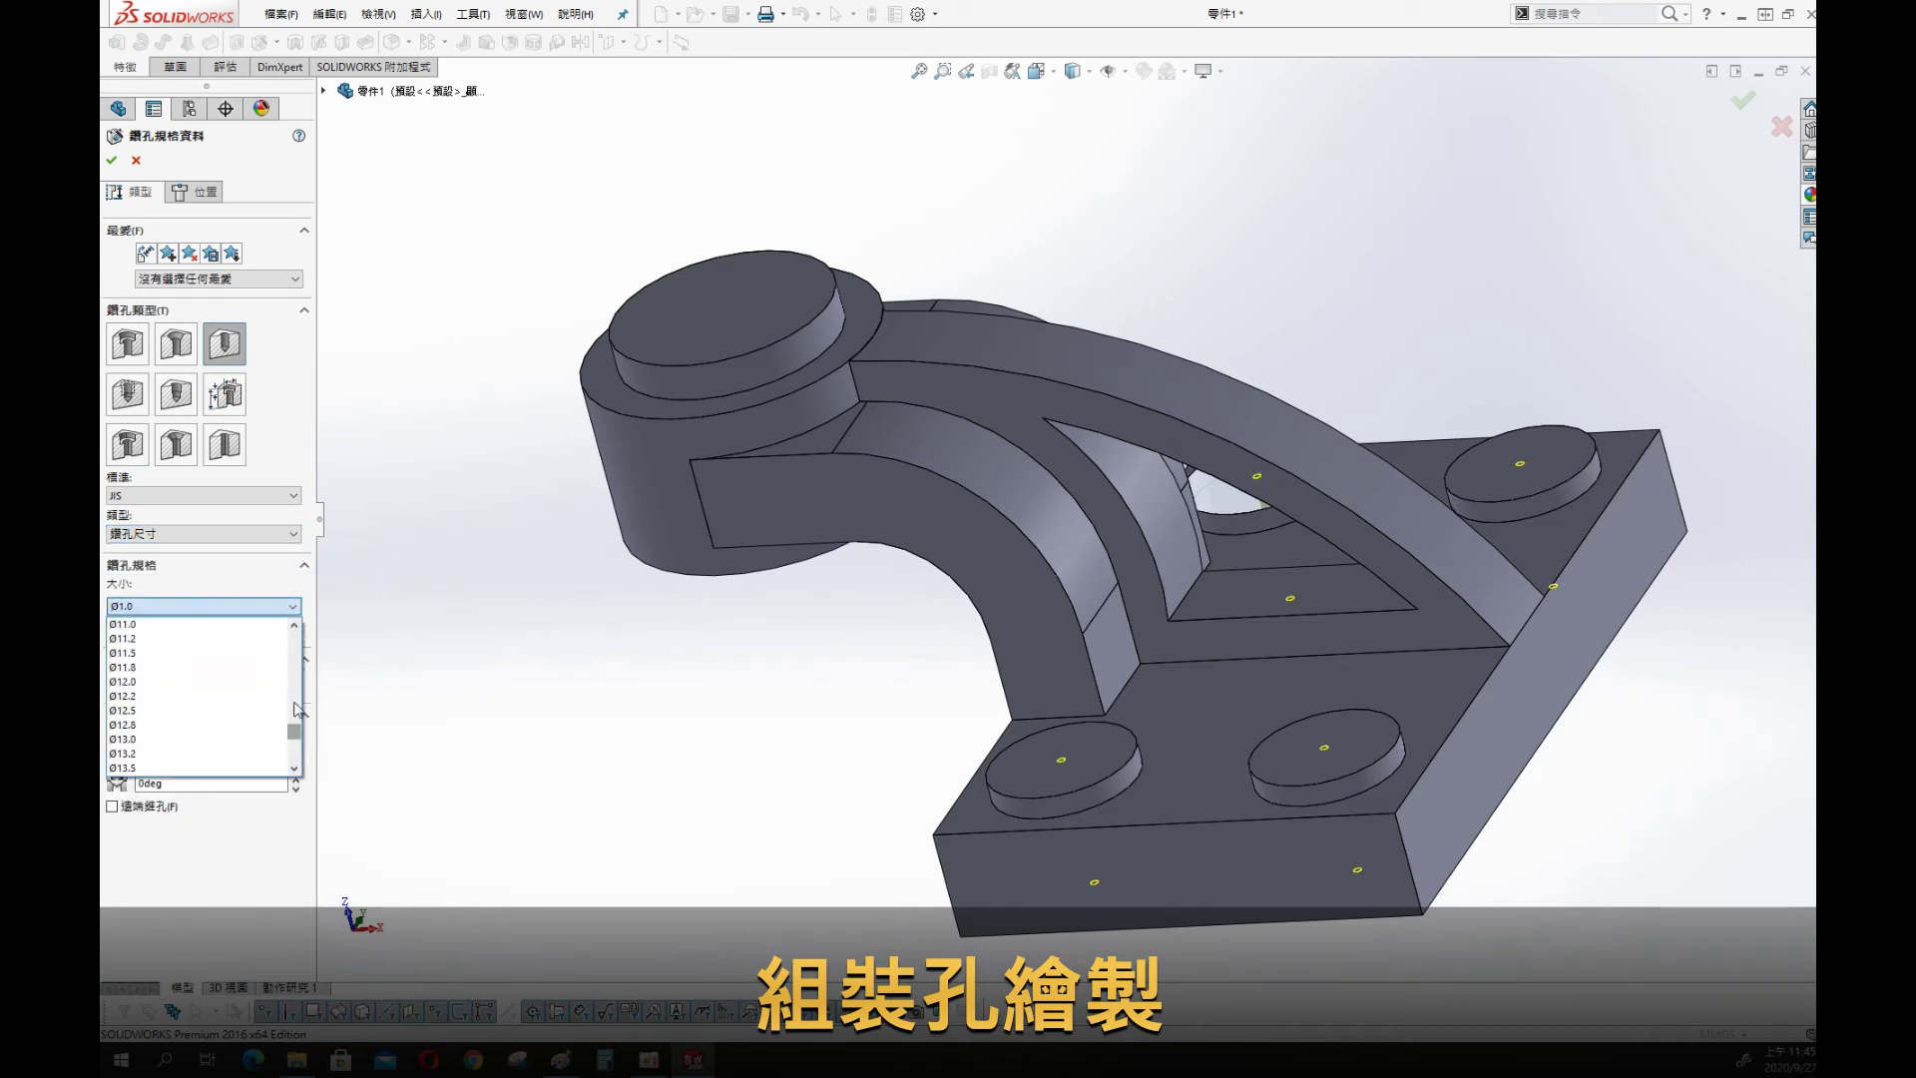
scroll(200, 699, "up", 2)
left_click(150, 632)
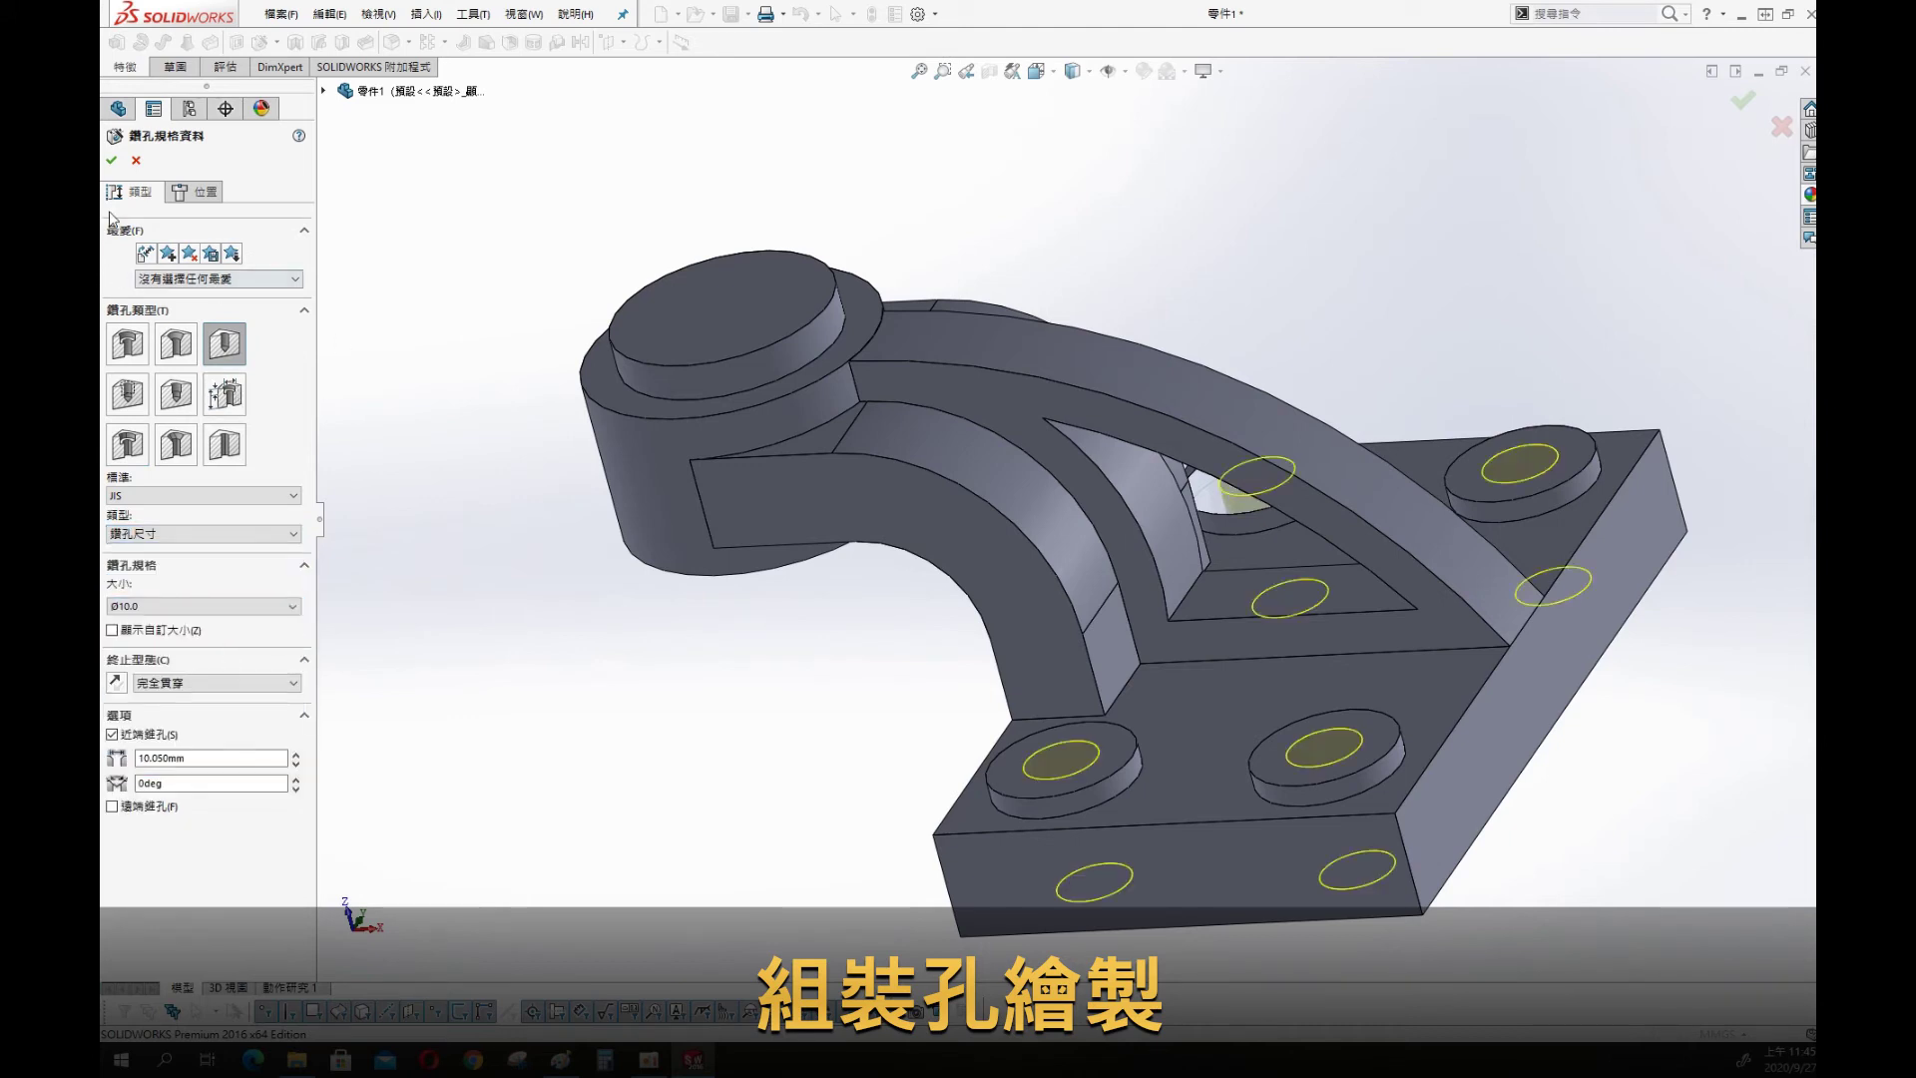
key("Return")
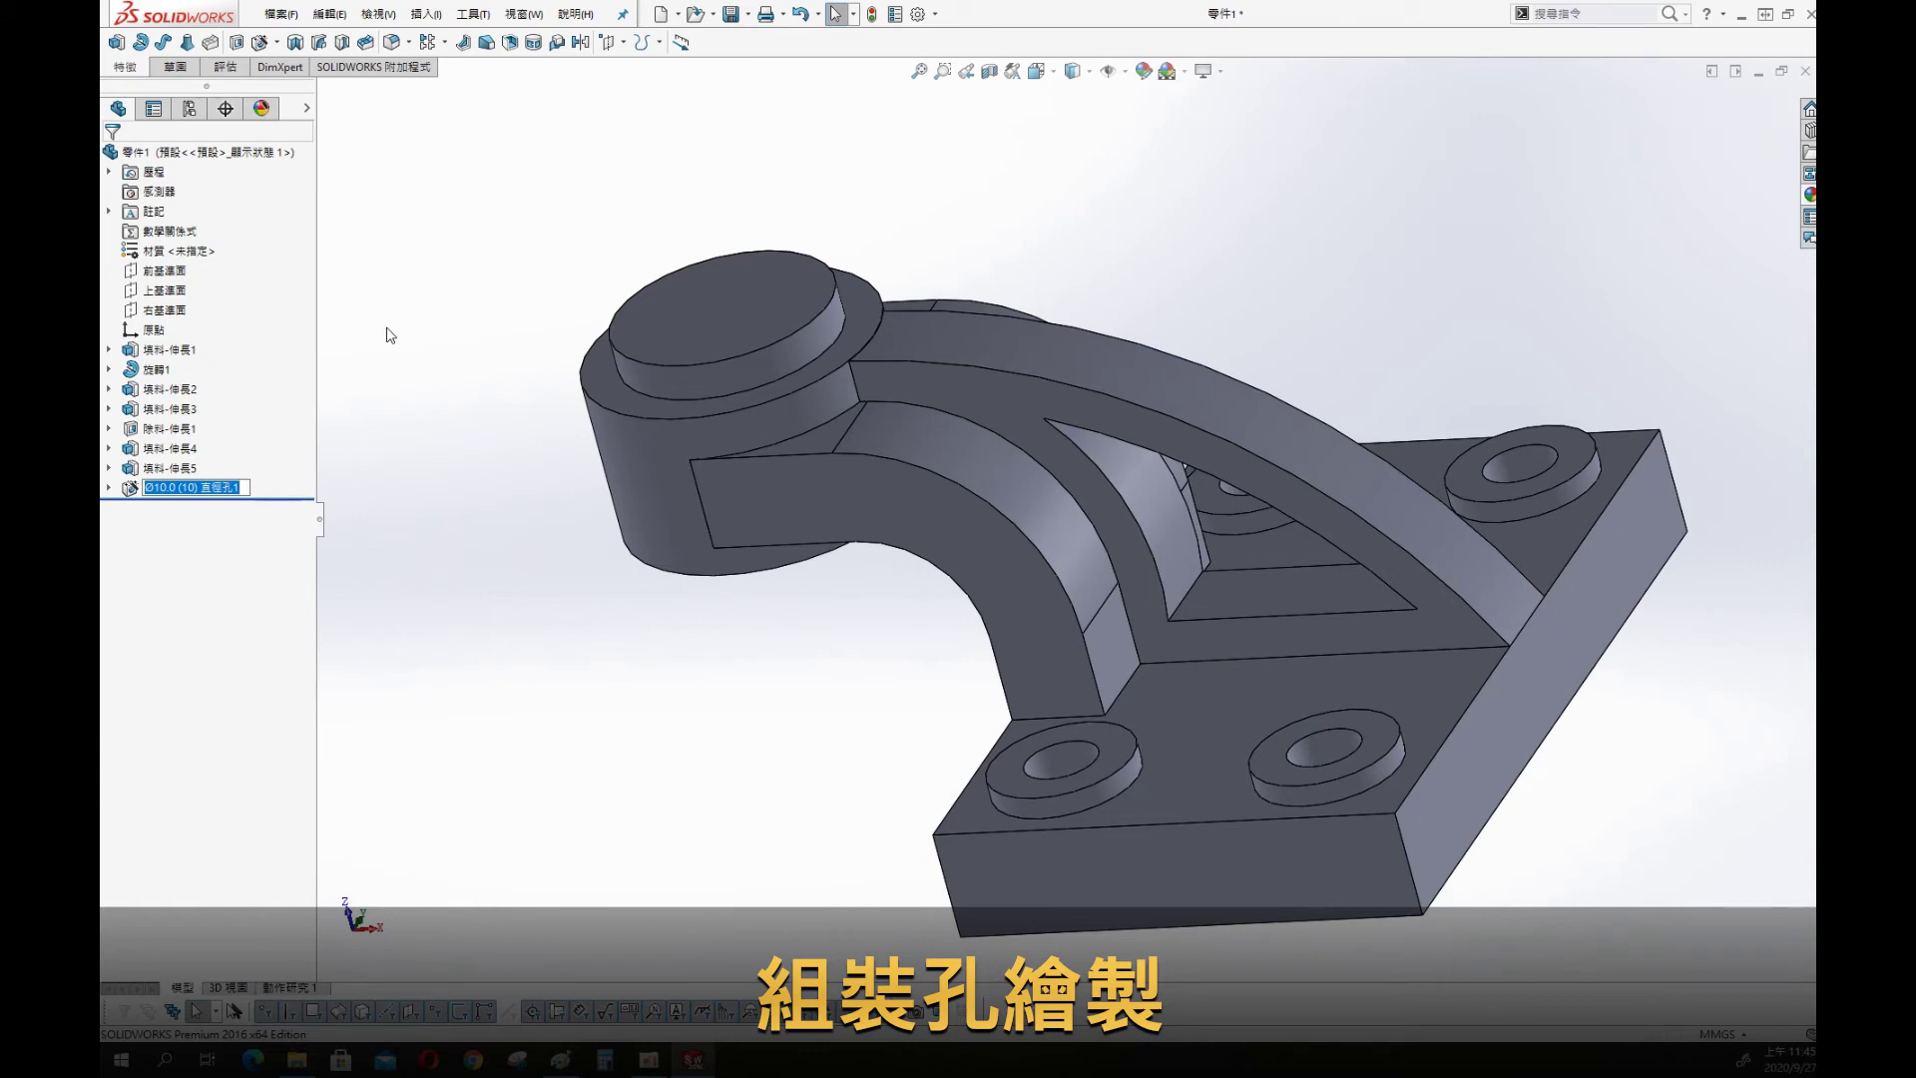
Set up a Ø20.0 dowel hole on the top face of the arm boss
left_click(676, 324)
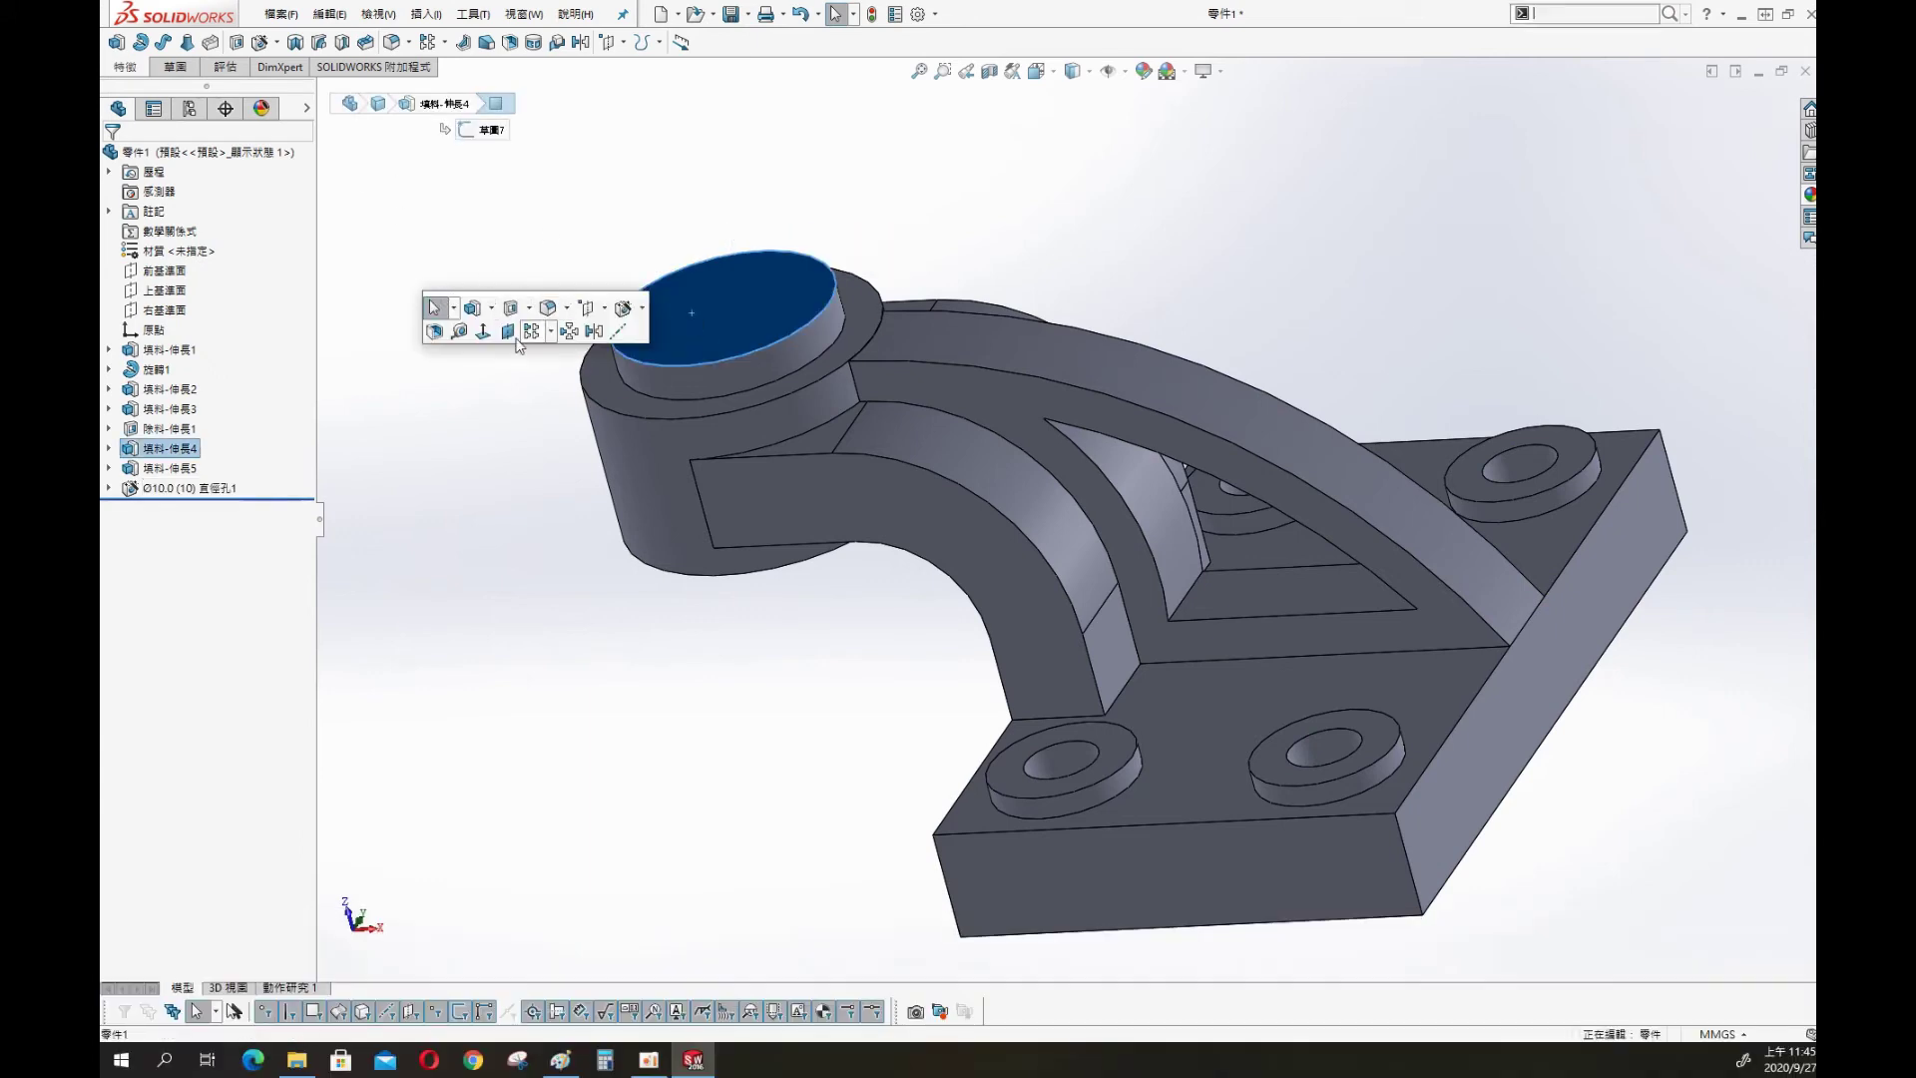
left_click(627, 310)
left_click(217, 534)
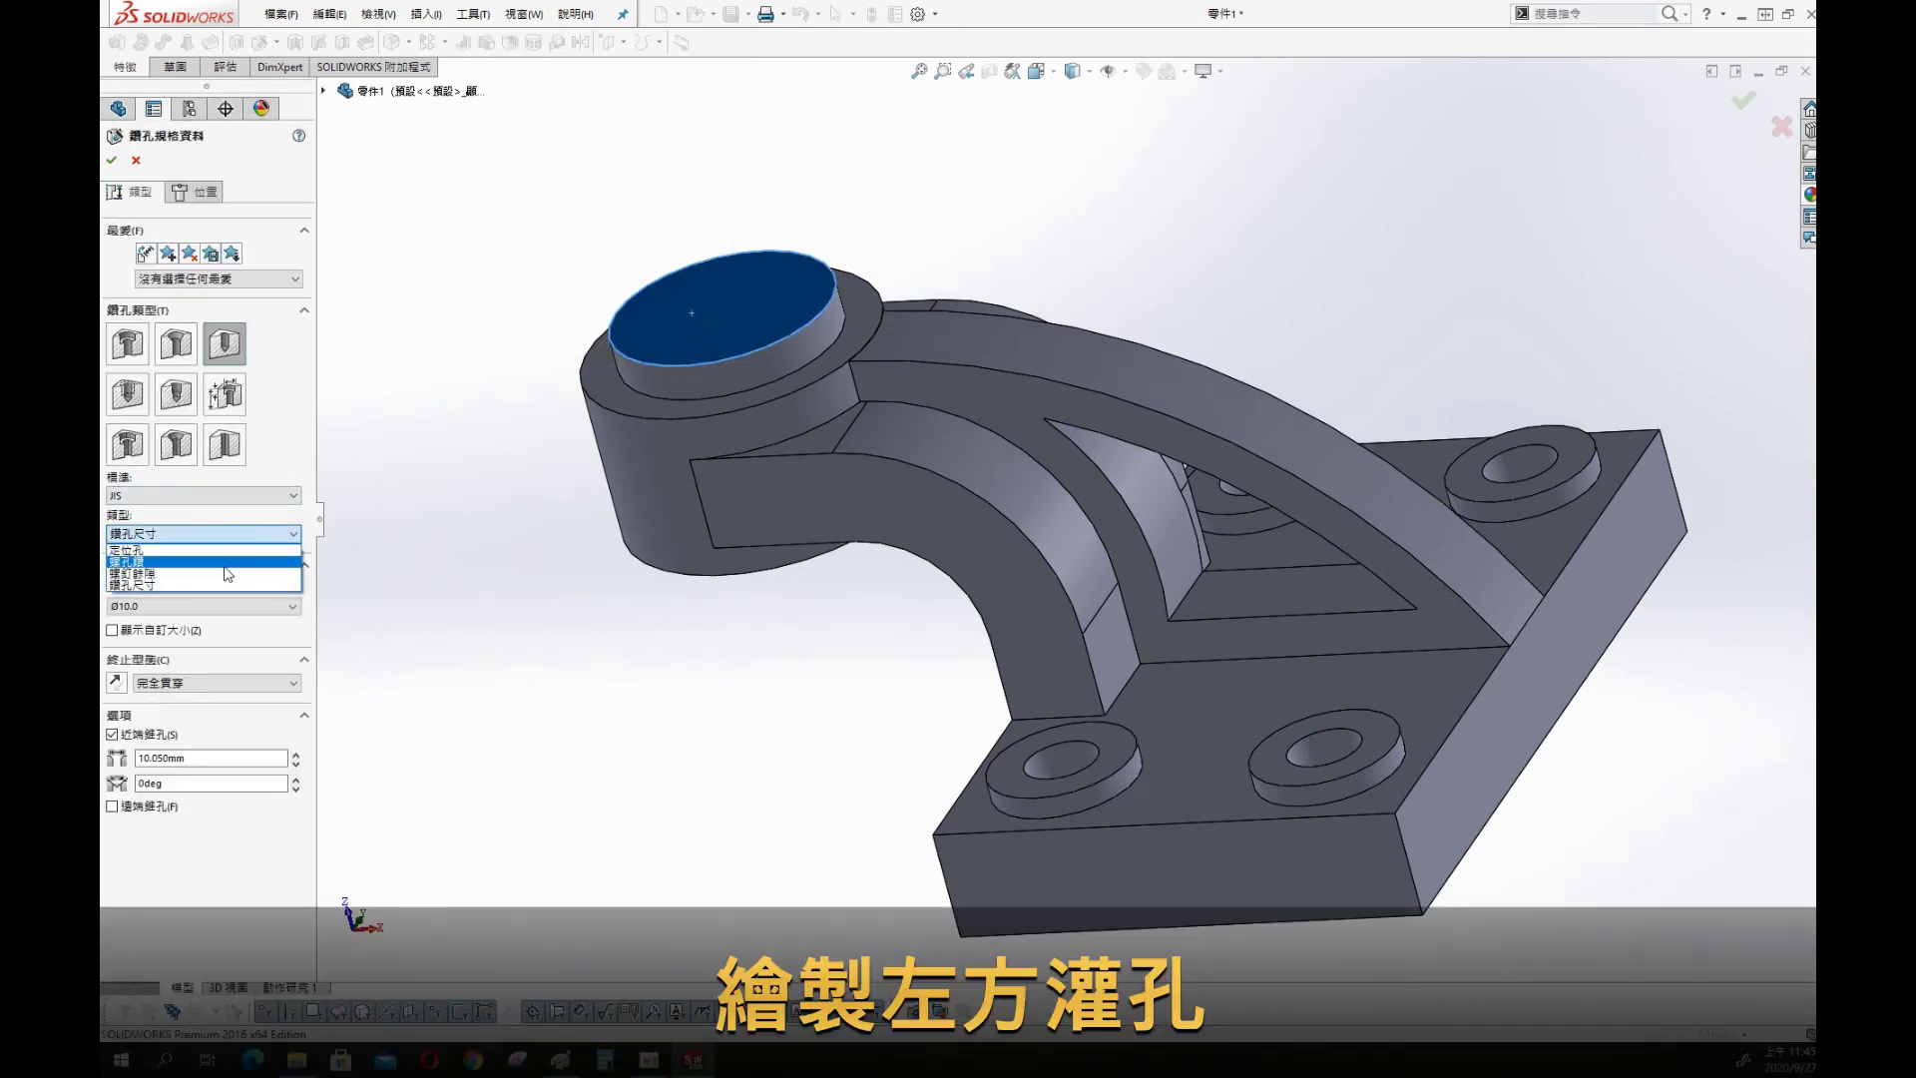
left_click(149, 563)
left_click(199, 606)
left_click(172, 753)
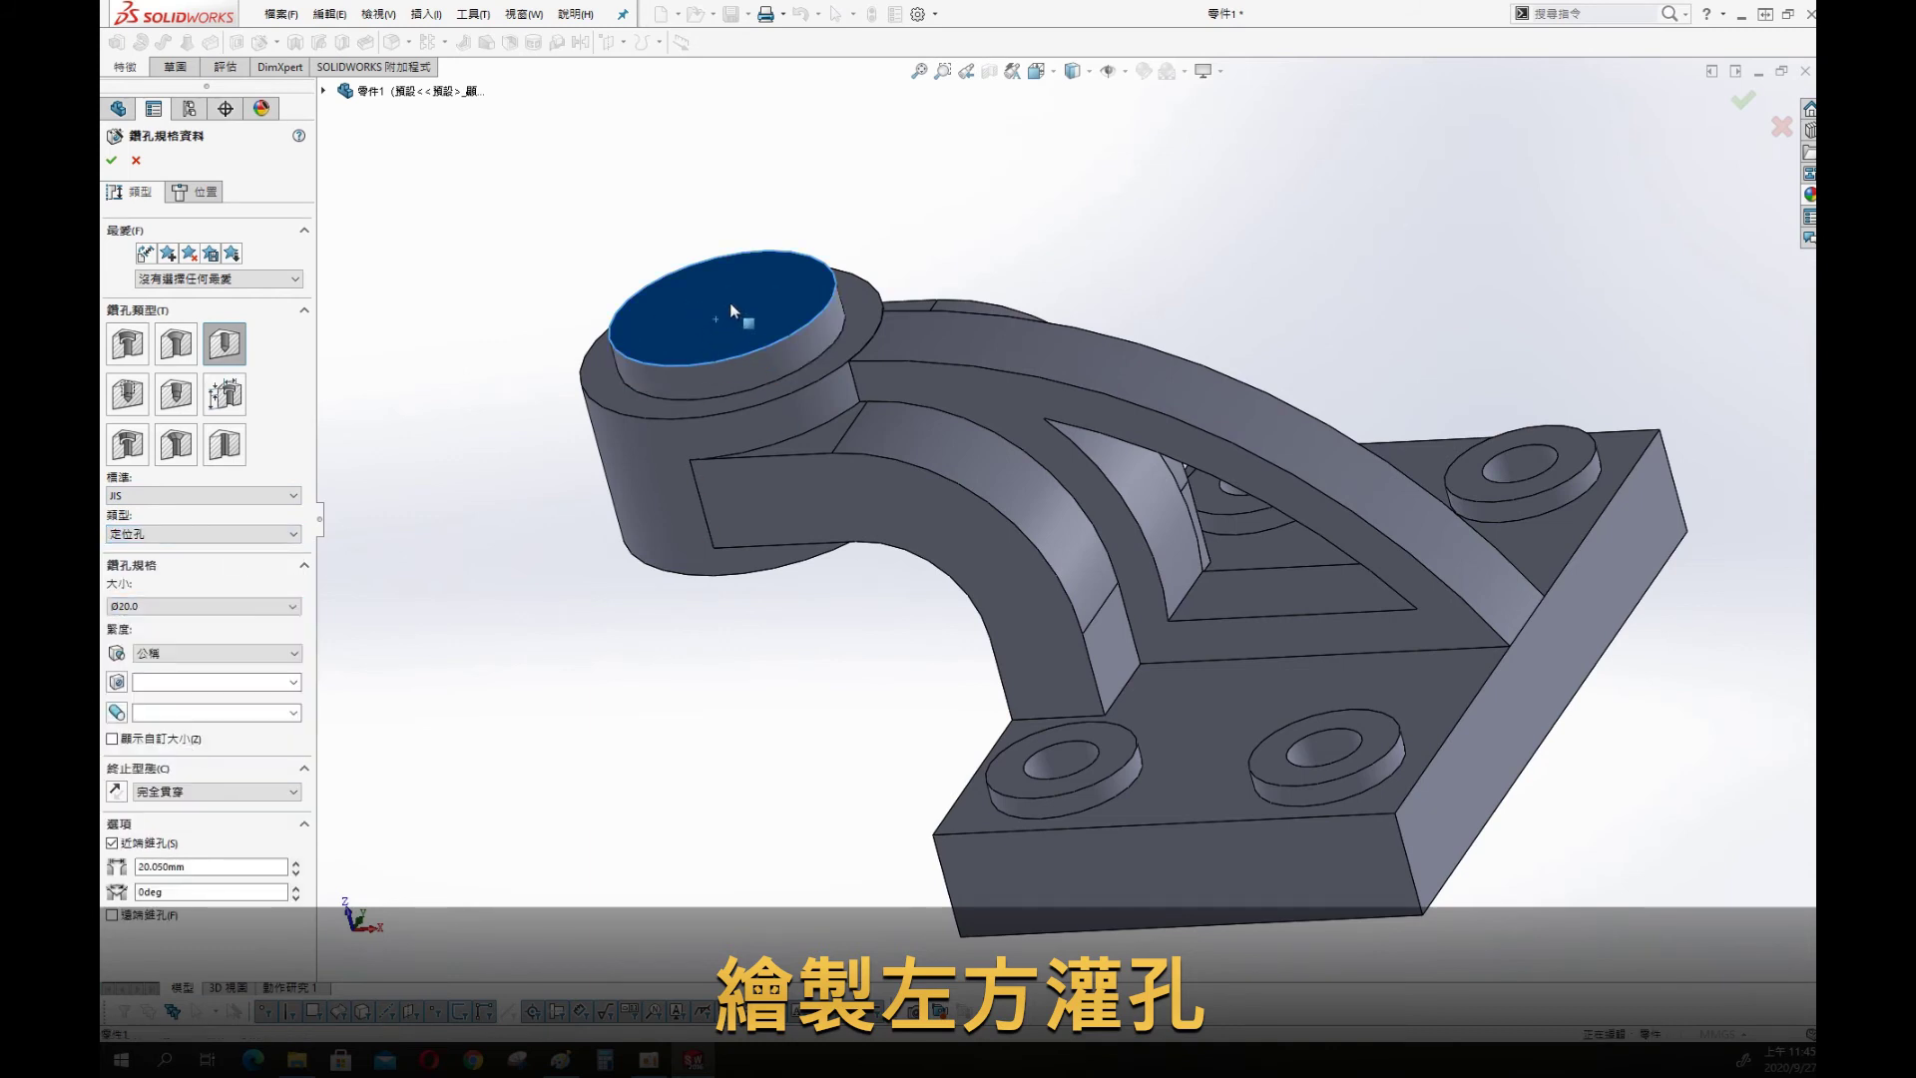
Centre the dowel hole concentric with the top boss edge and confirm it
left_click(196, 192)
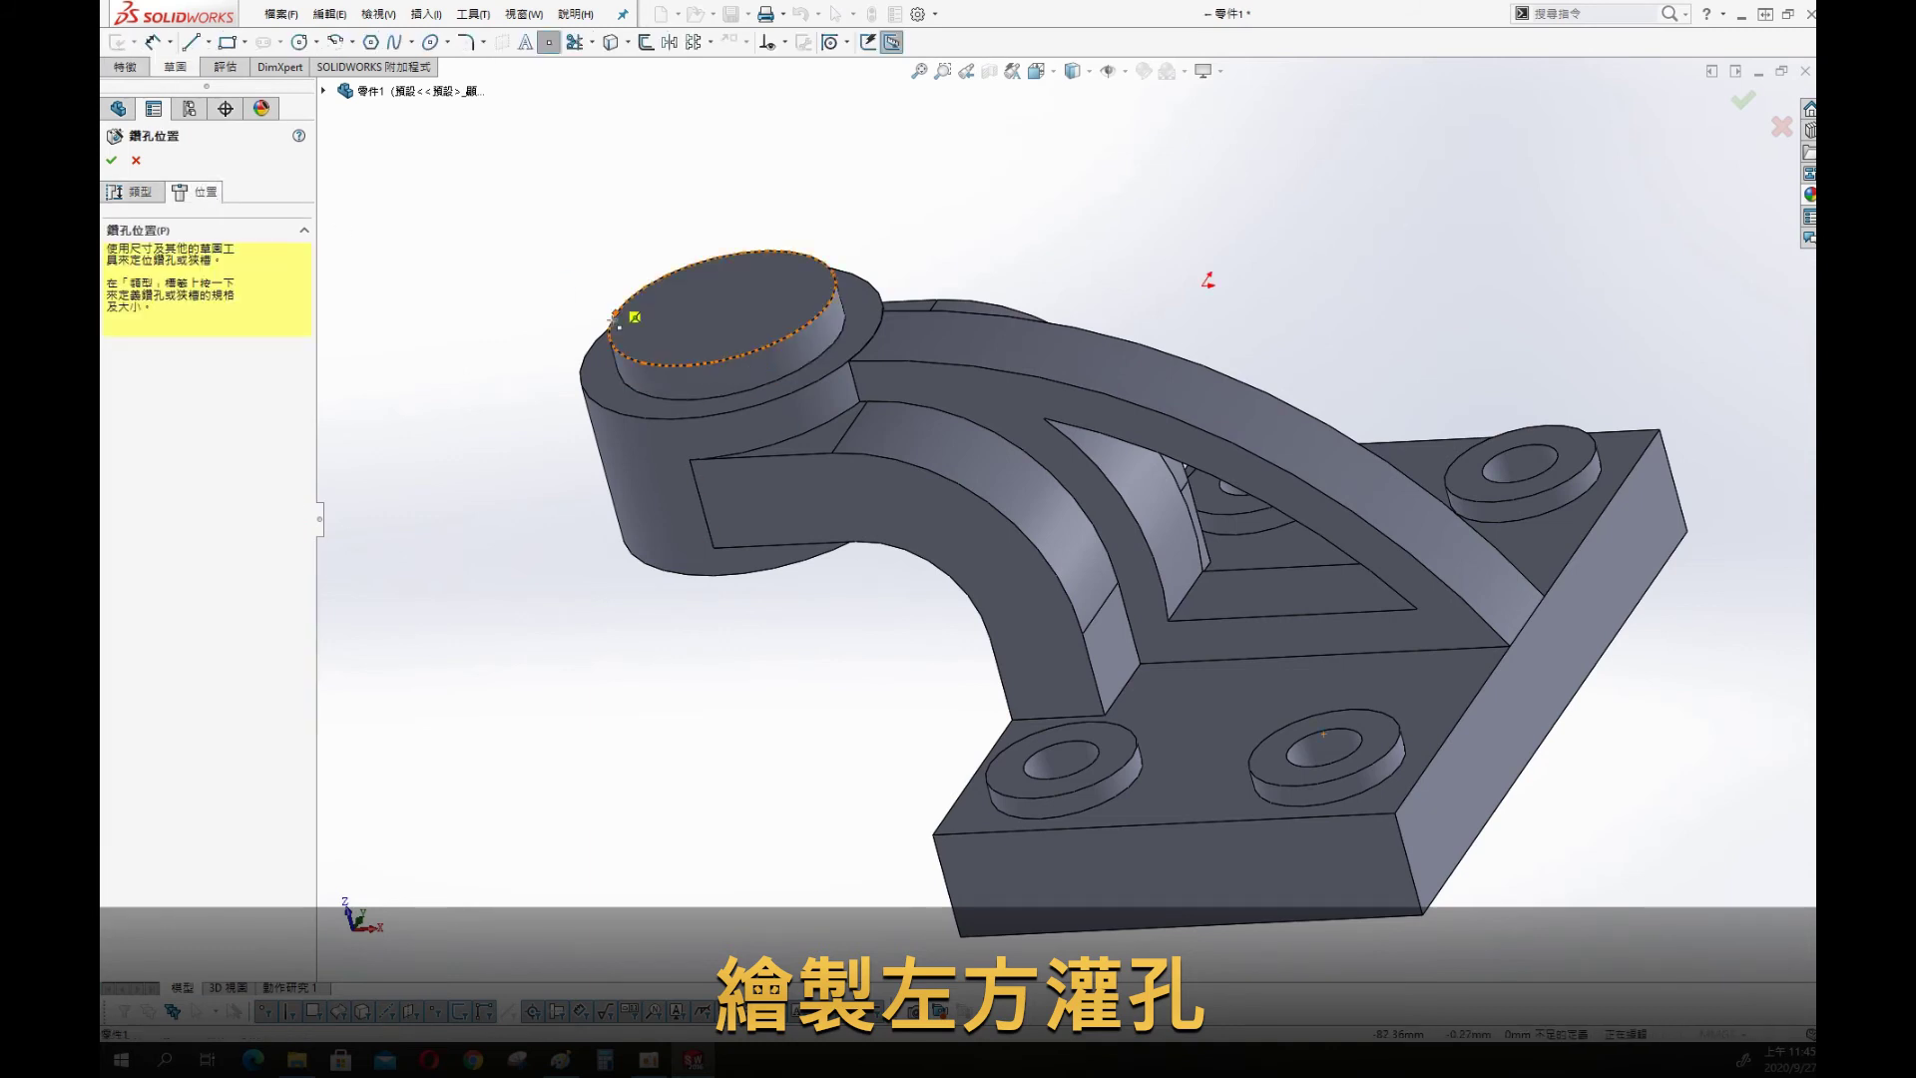
left_click(811, 262, "ctrl")
left_click(858, 179)
left_click(113, 159)
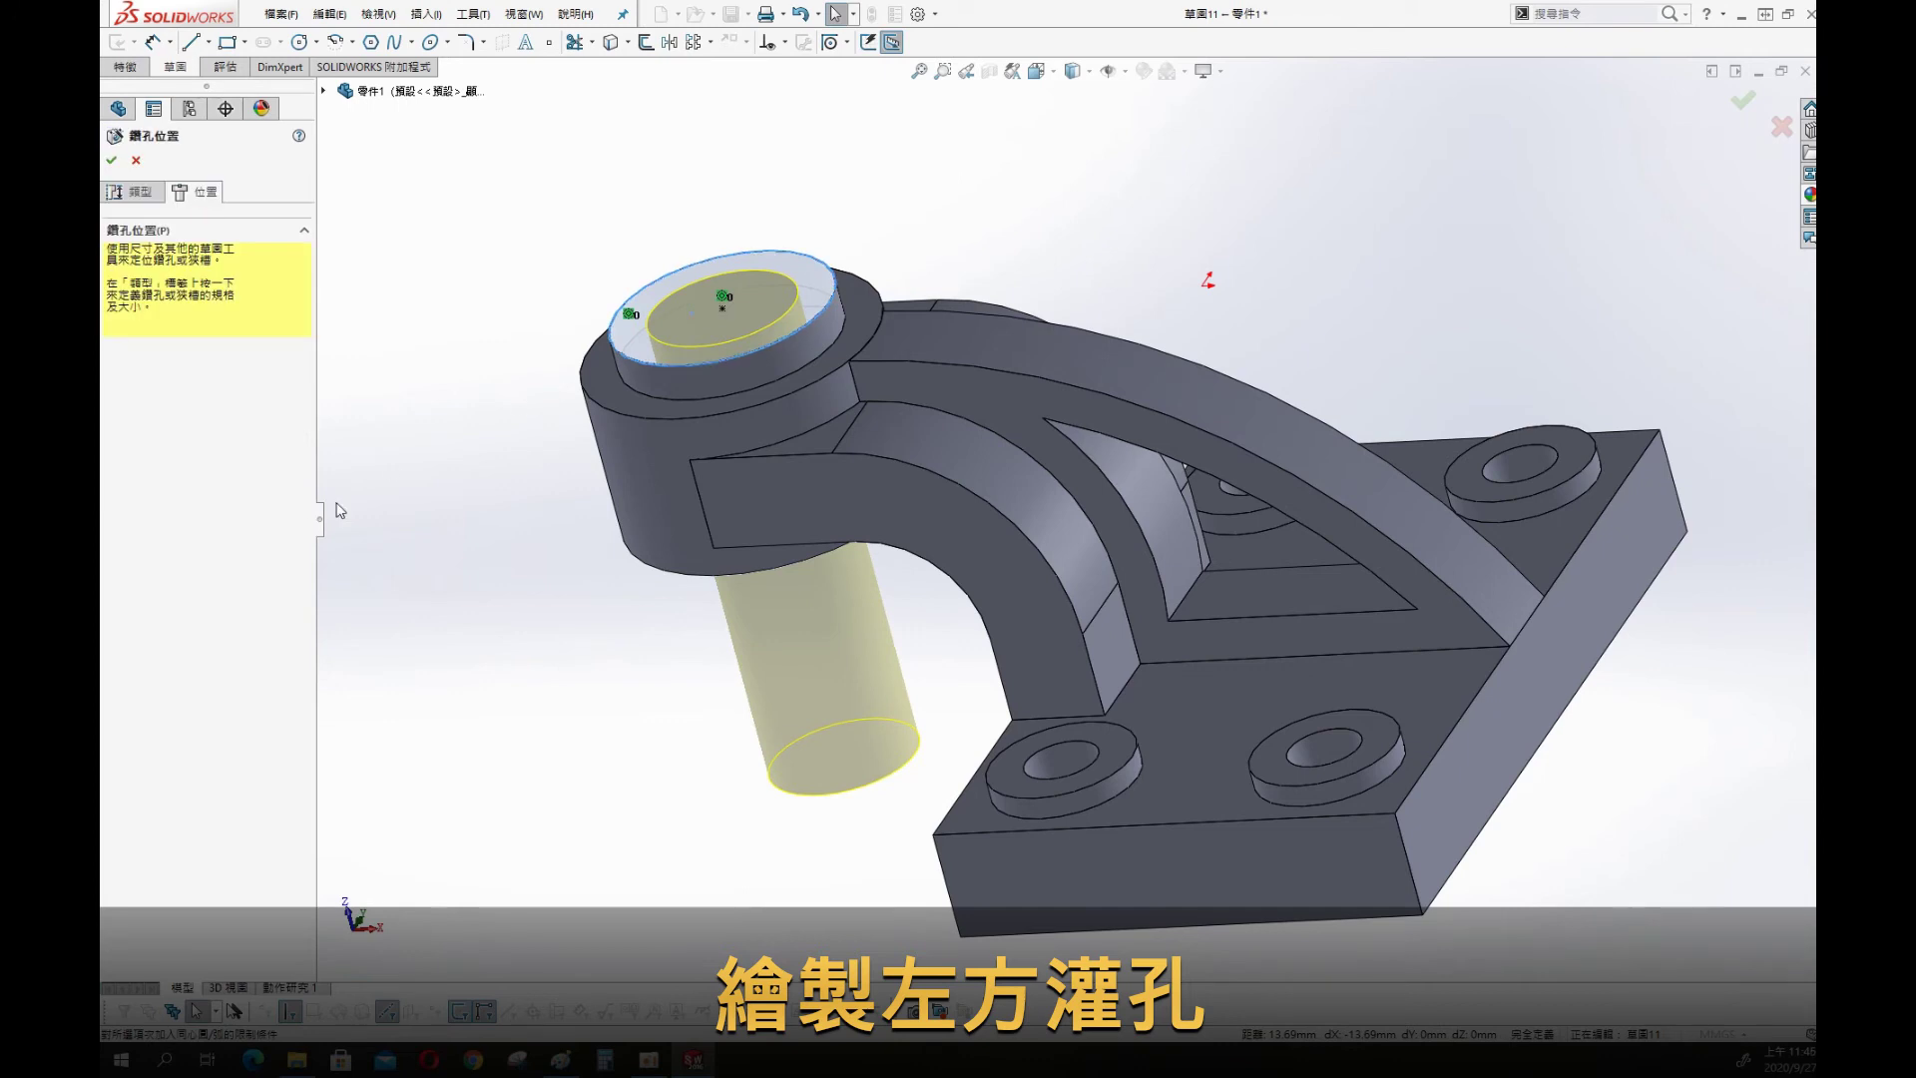
left_click(114, 159)
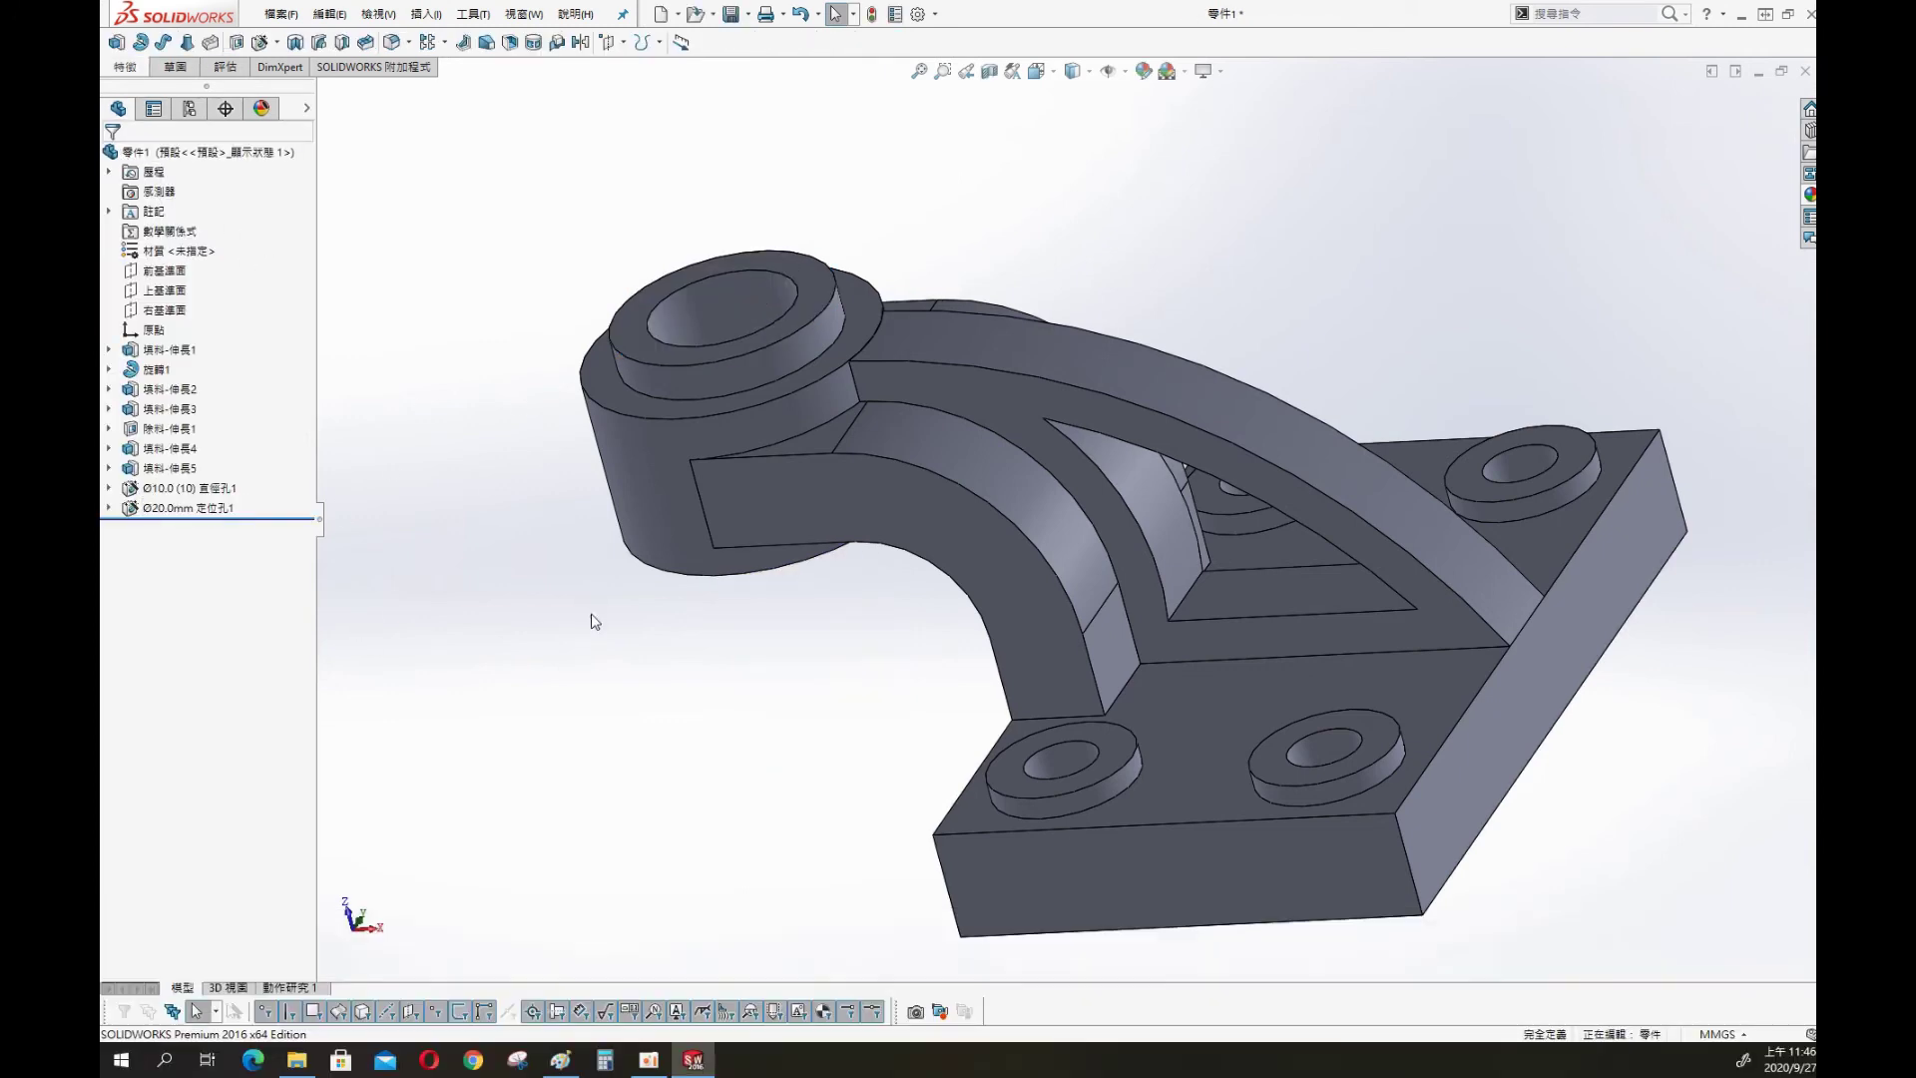
Fillet the base plate's four vertical corner edges at 3 mm
key("s")
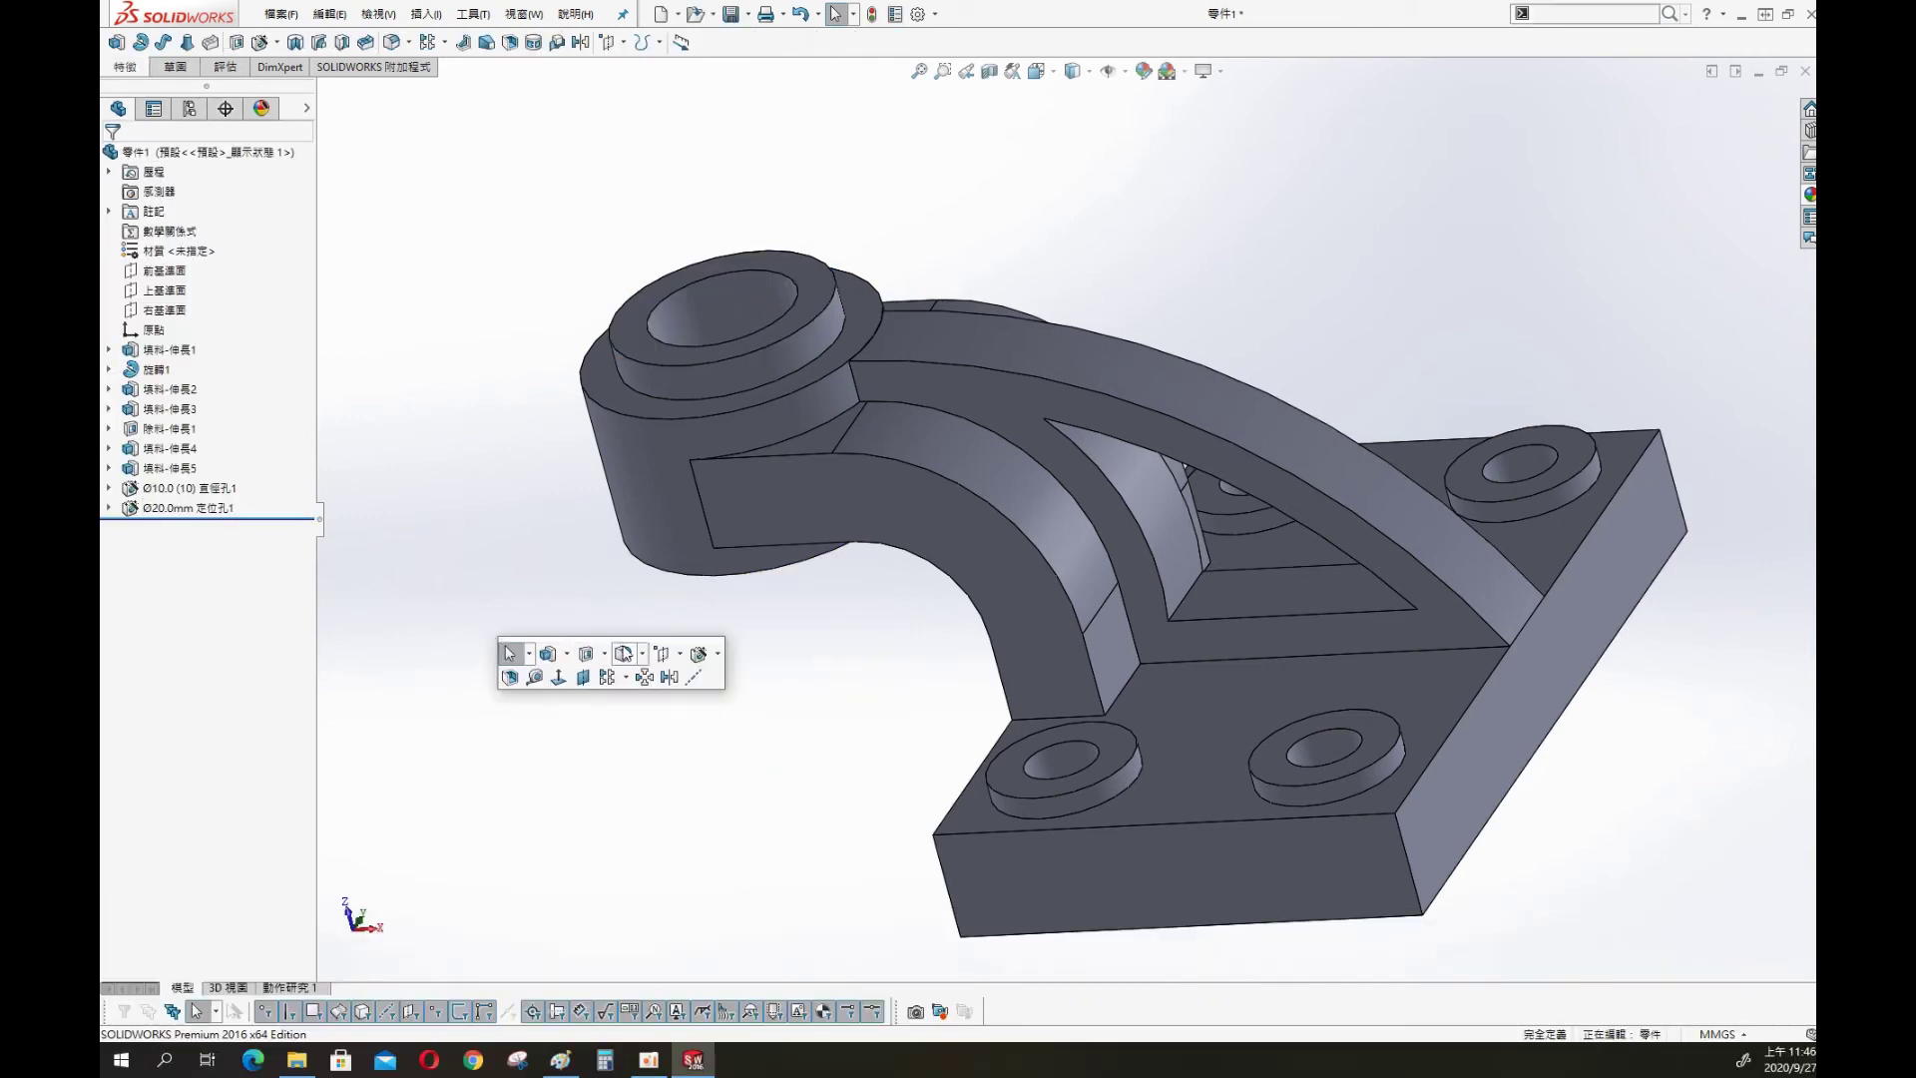
left_click(624, 653)
left_click(941, 868)
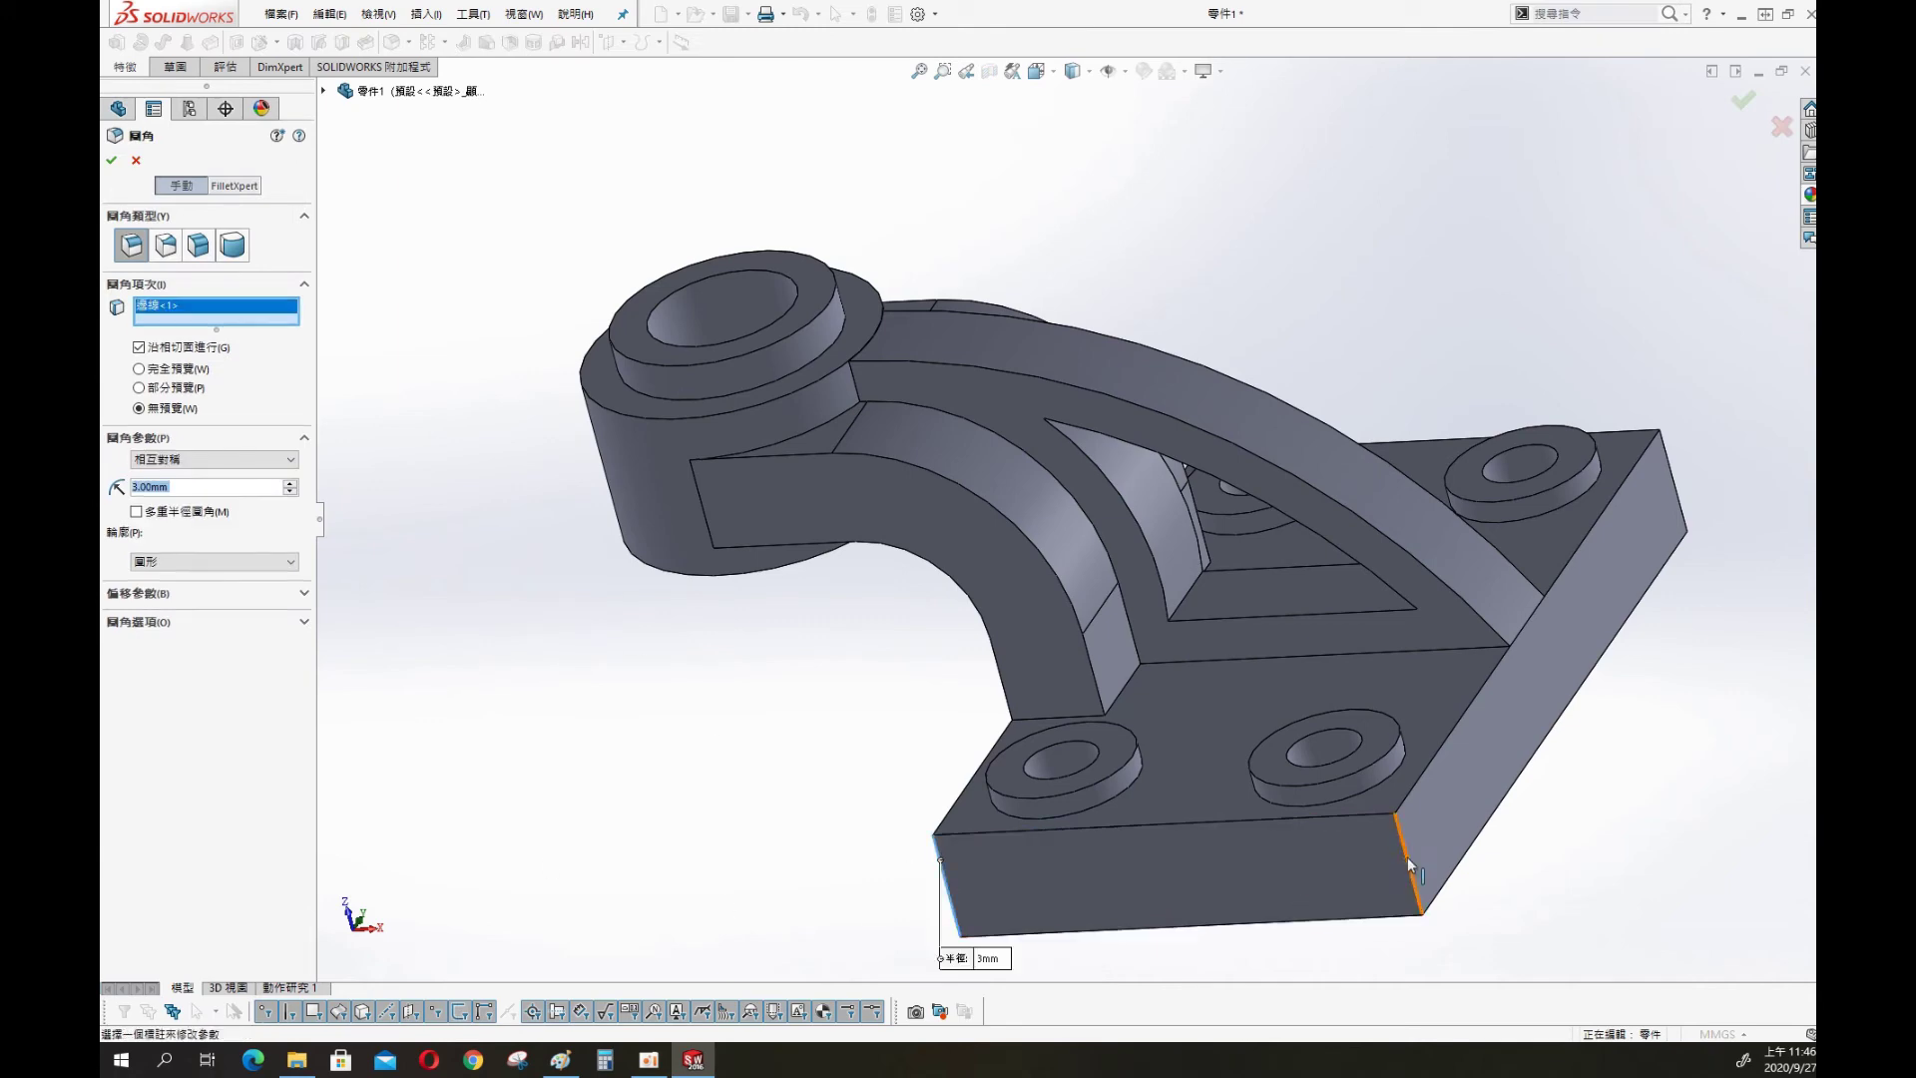
left_click(1668, 509)
left_click(1411, 865)
mouse_move(1412, 506)
middle_mouse_down()
mouse_move(1001, 589)
mouse_move(658, 691)
middle_mouse_up()
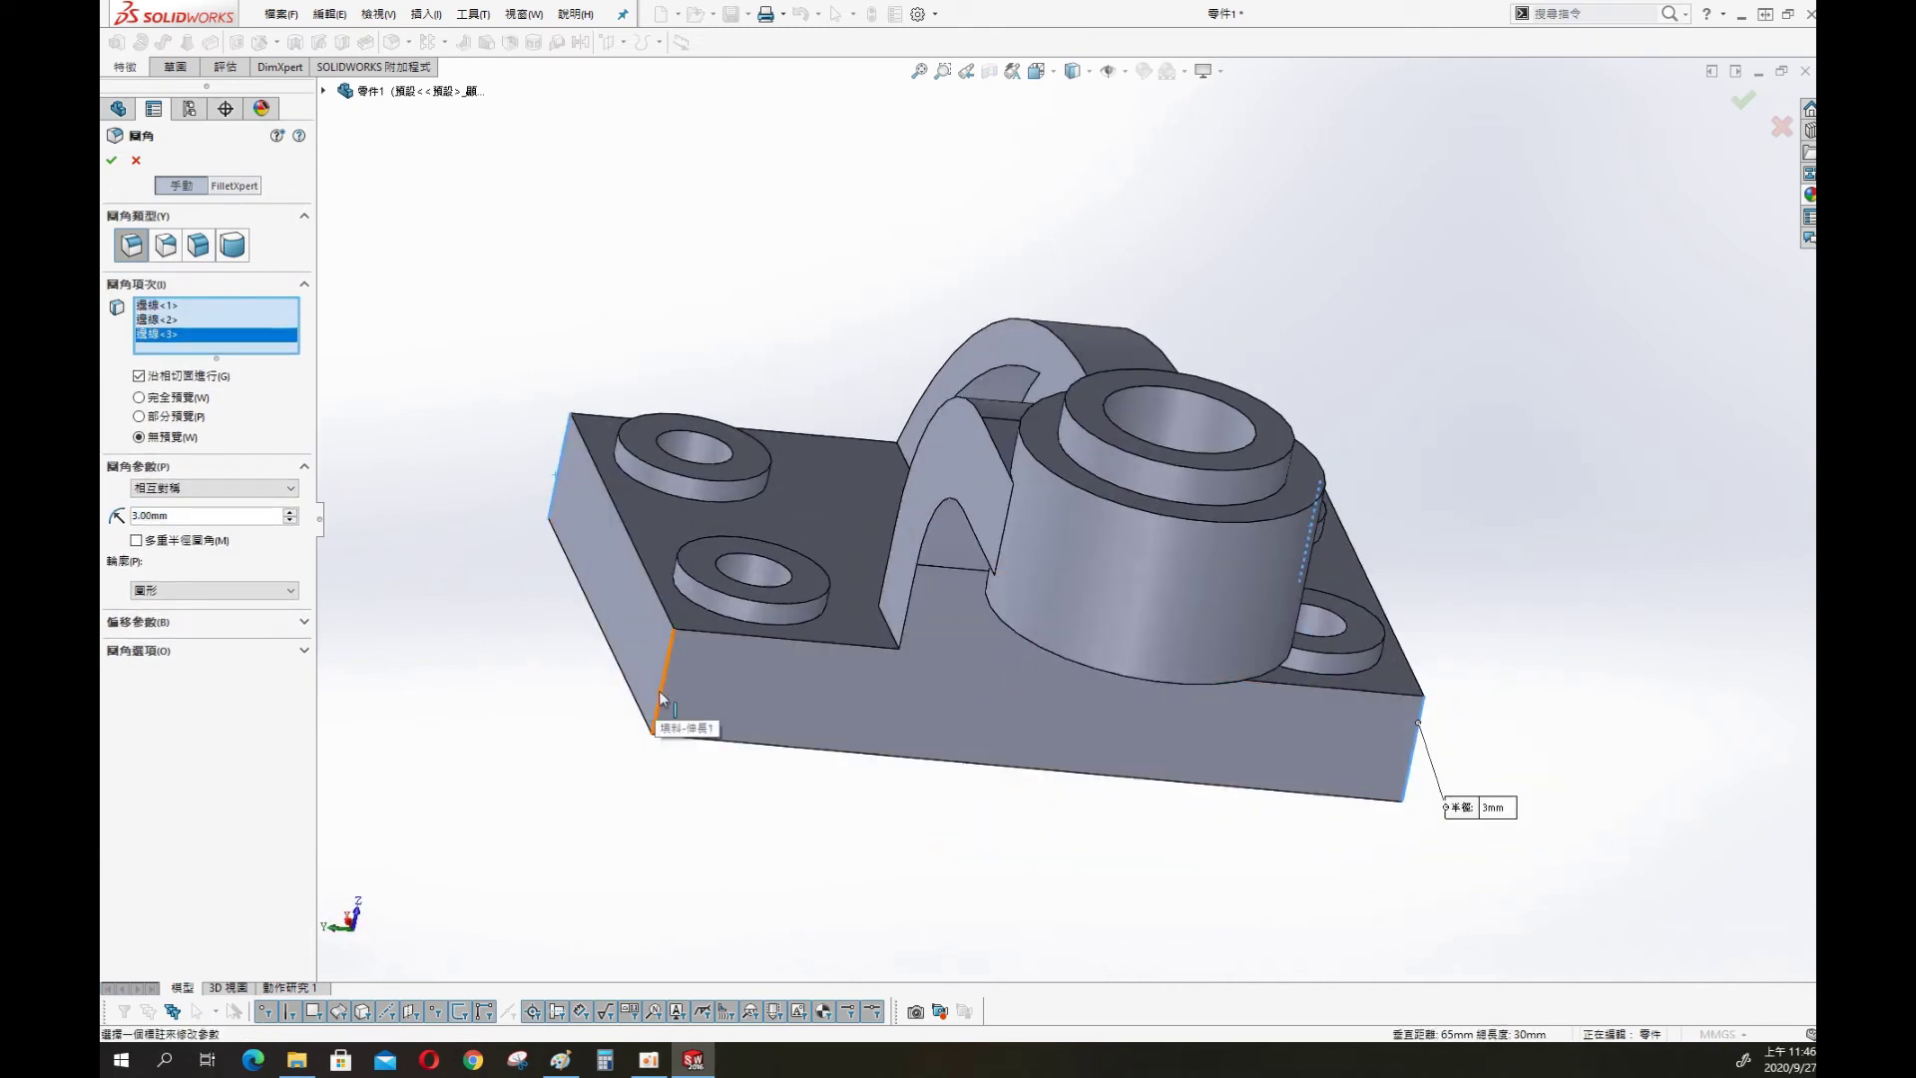
left_click(658, 691)
left_click(110, 162)
Orbit and zoom the bracket to inspect it from below and from the front
mouse_move(842, 180)
middle_mouse_down()
mouse_move(654, 308)
mouse_move(754, 551)
mouse_move(726, 711)
mouse_move(762, 779)
mouse_move(932, 627)
middle_mouse_up()
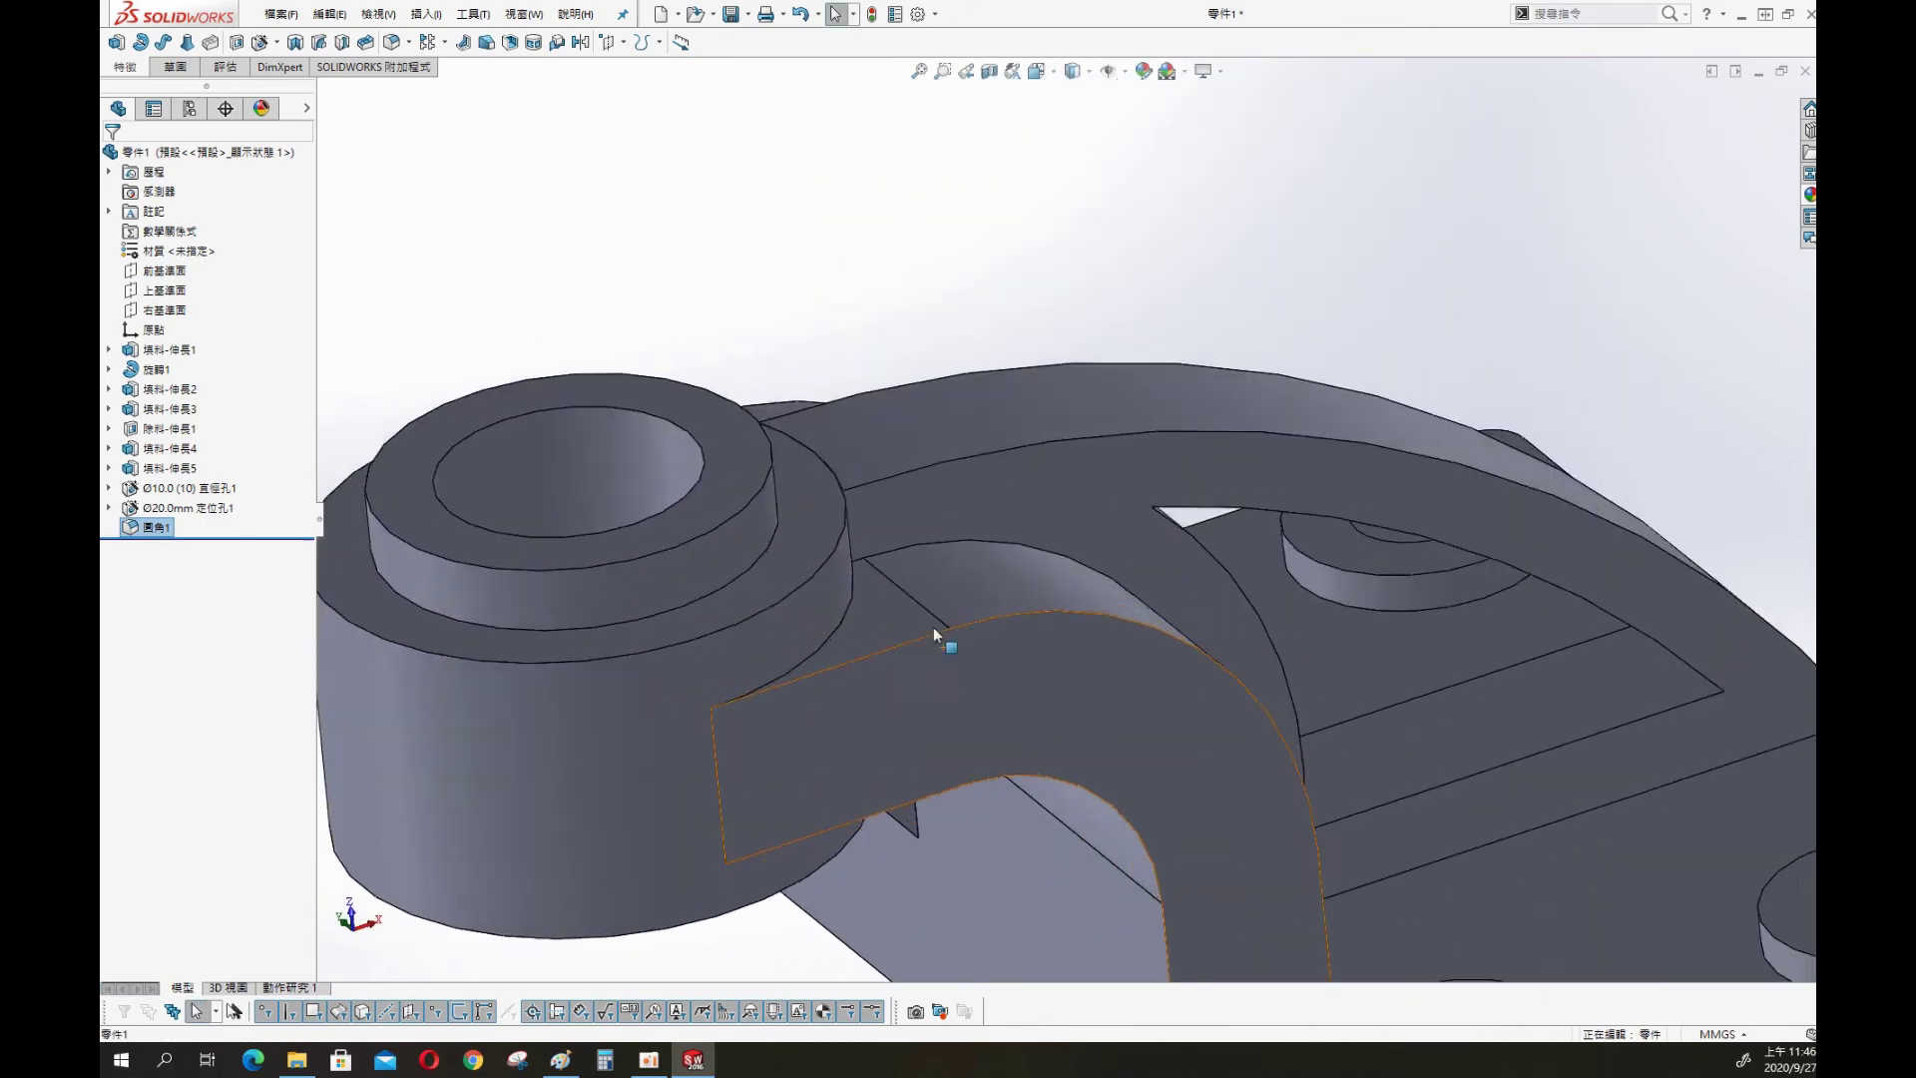
scroll(788, 445, "down", 3)
scroll(894, 423, "down", 3)
mouse_move(895, 423)
middle_mouse_down()
mouse_move(990, 447)
mouse_move(1224, 171)
mouse_move(1227, 128)
middle_mouse_up()
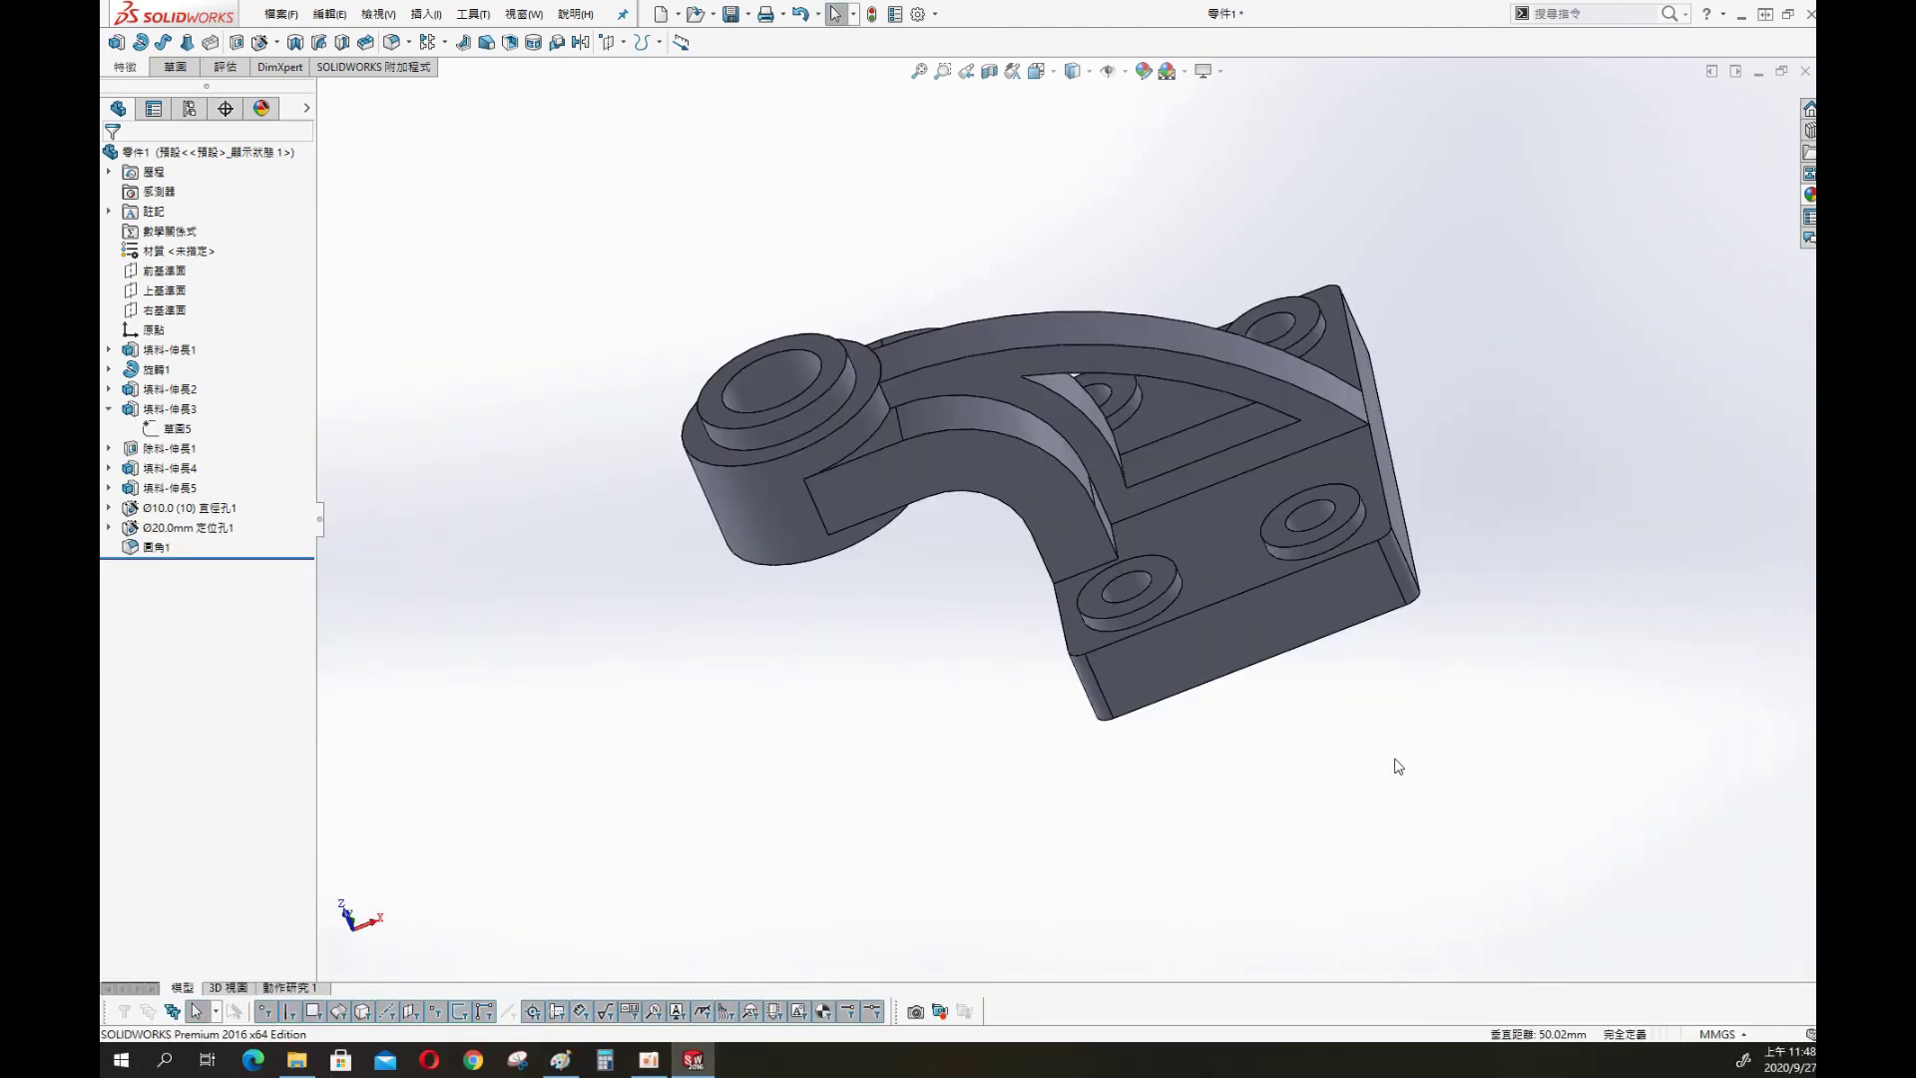
middle_click_drag(1398, 766, 590, 813)
Fillet the curved arm's edges where they meet the base plate at 3 mm
key("s")
left_click(840, 841)
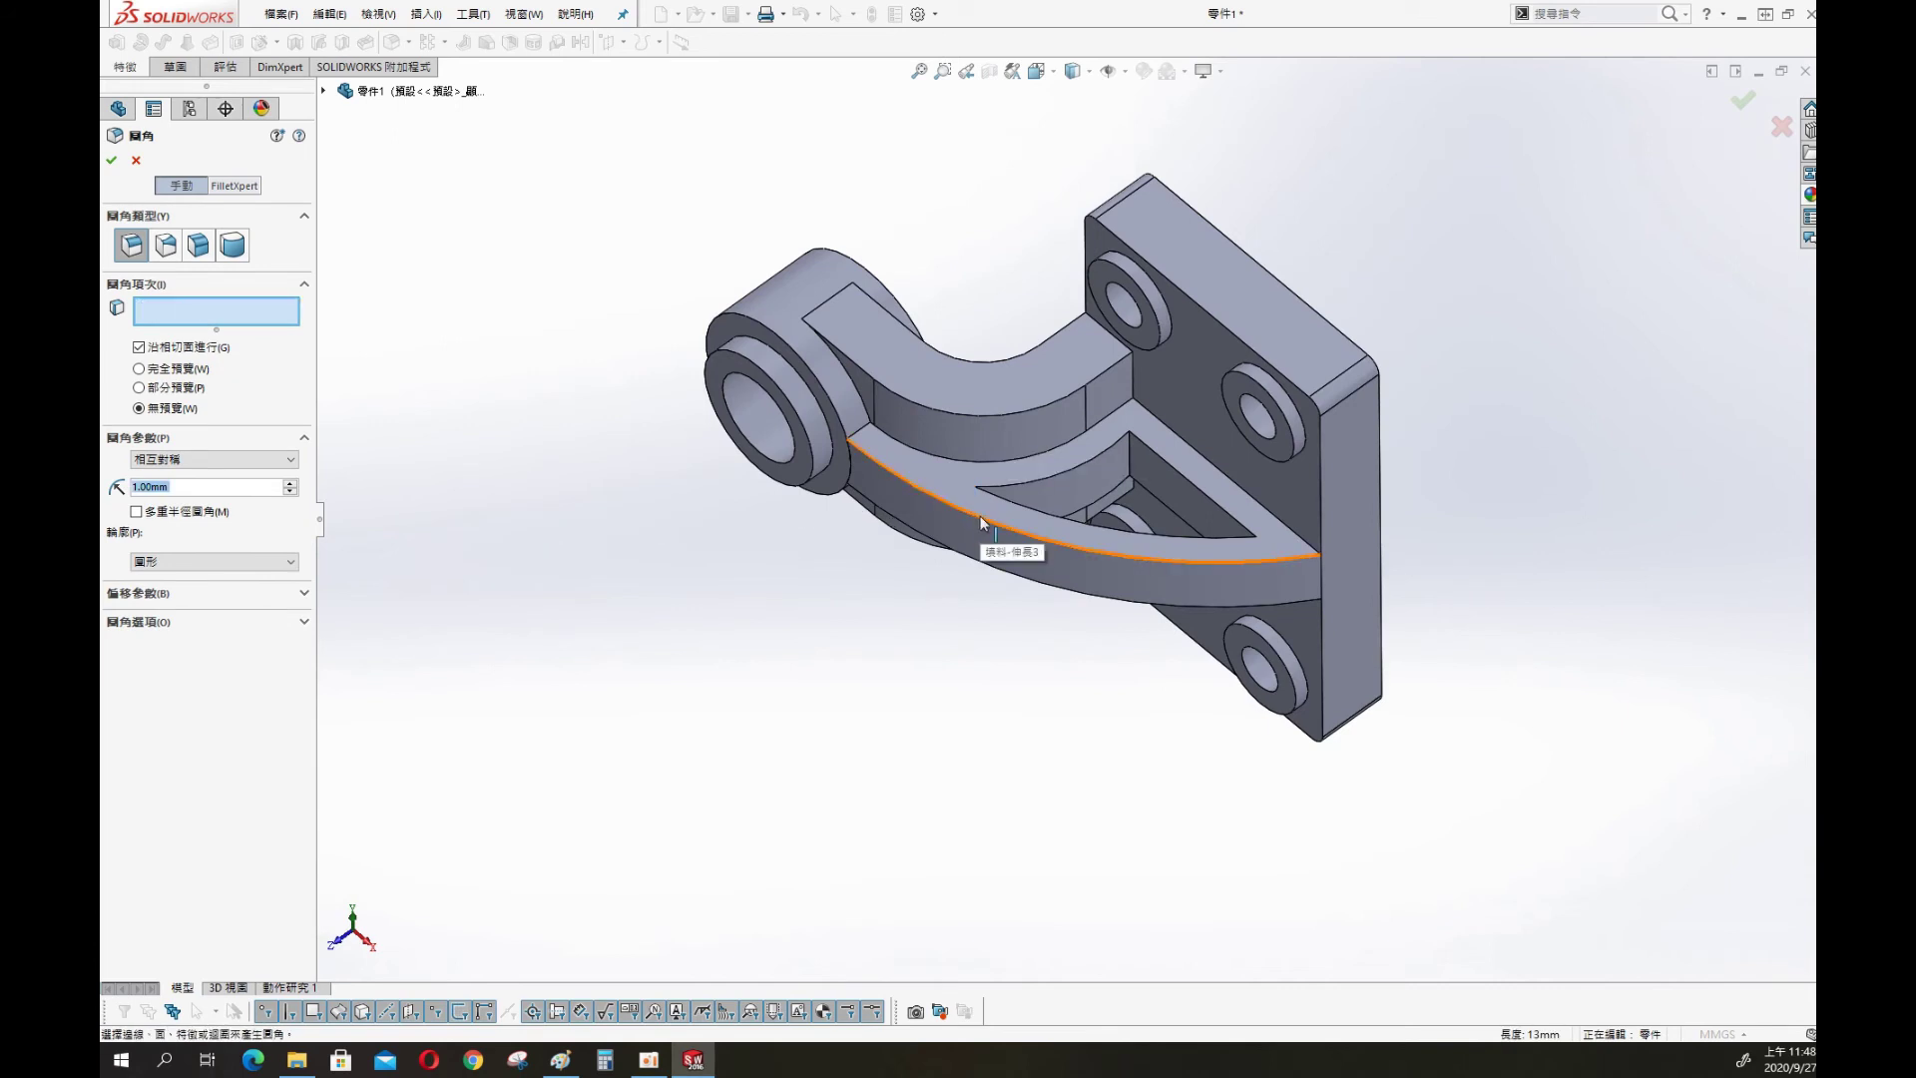
middle_click_drag(967, 631, 1026, 216)
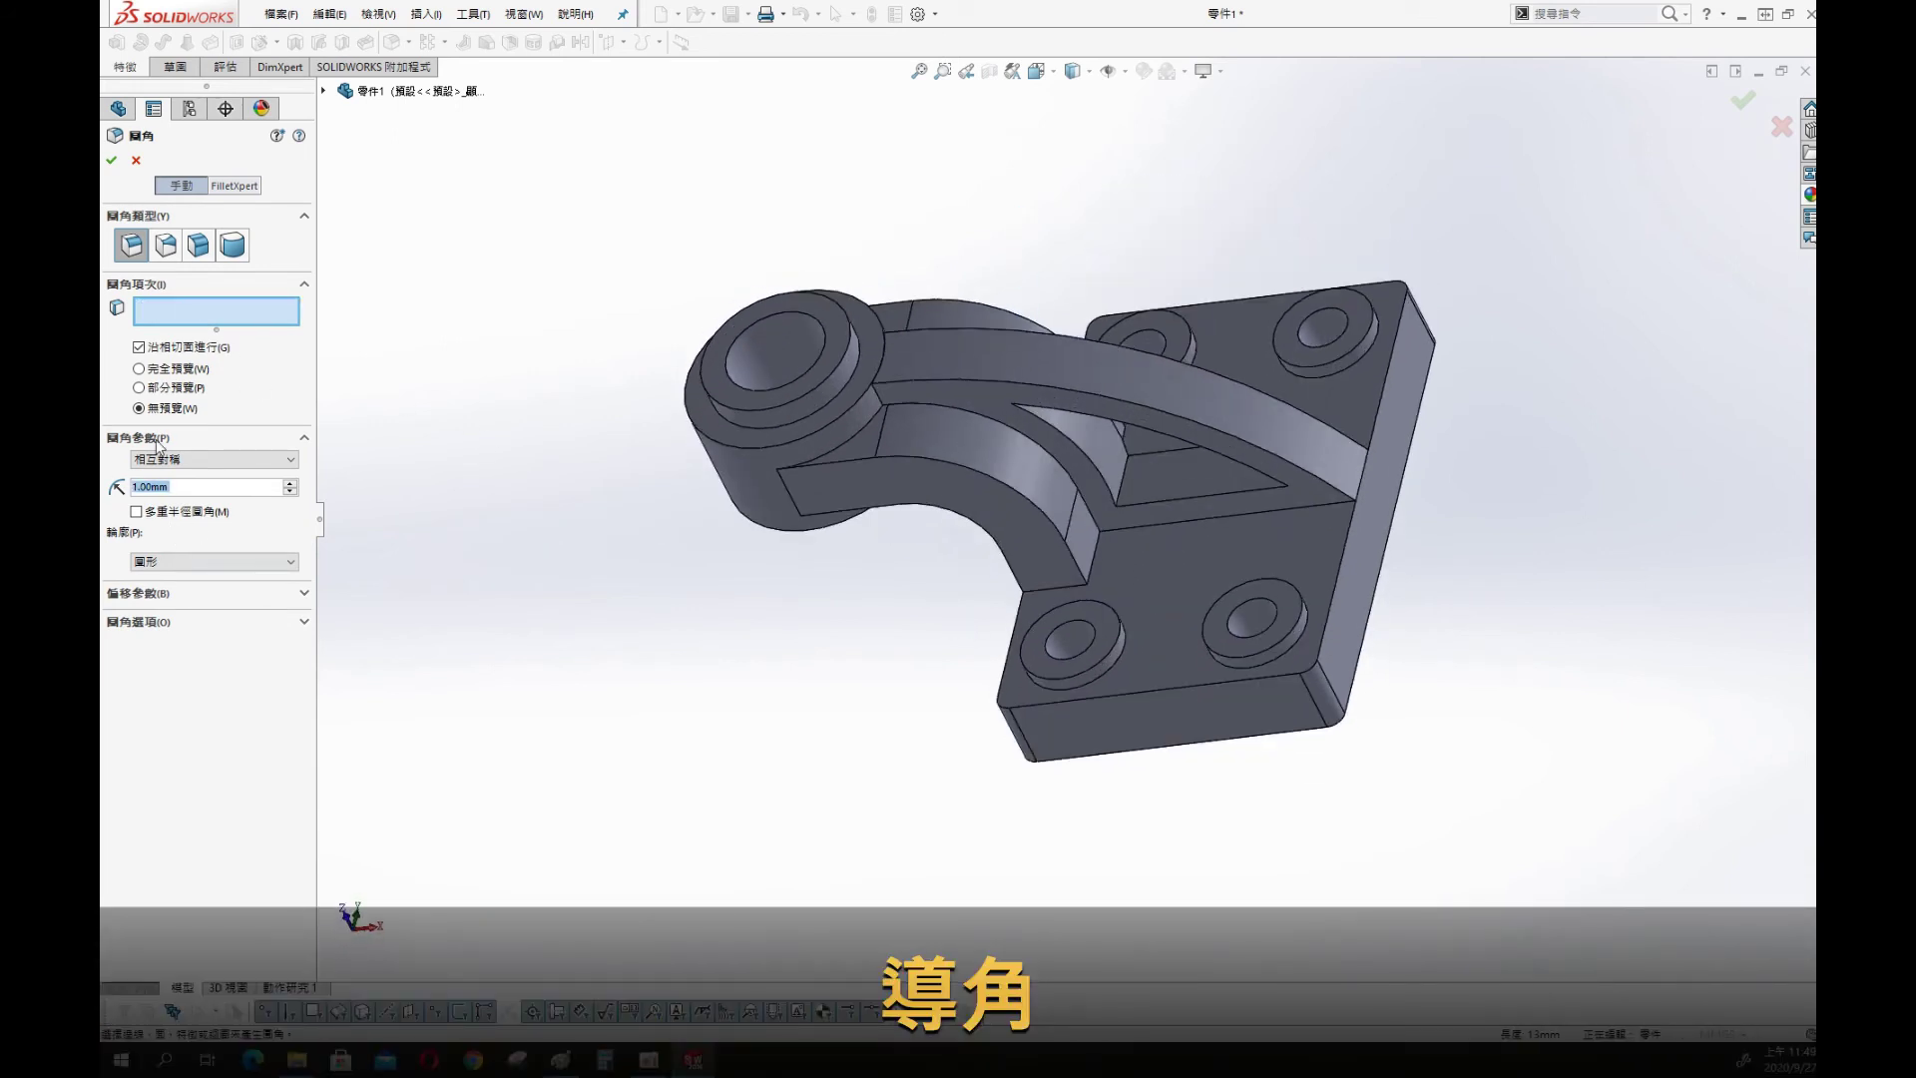
middle_click_drag(1187, 339, 1015, 242)
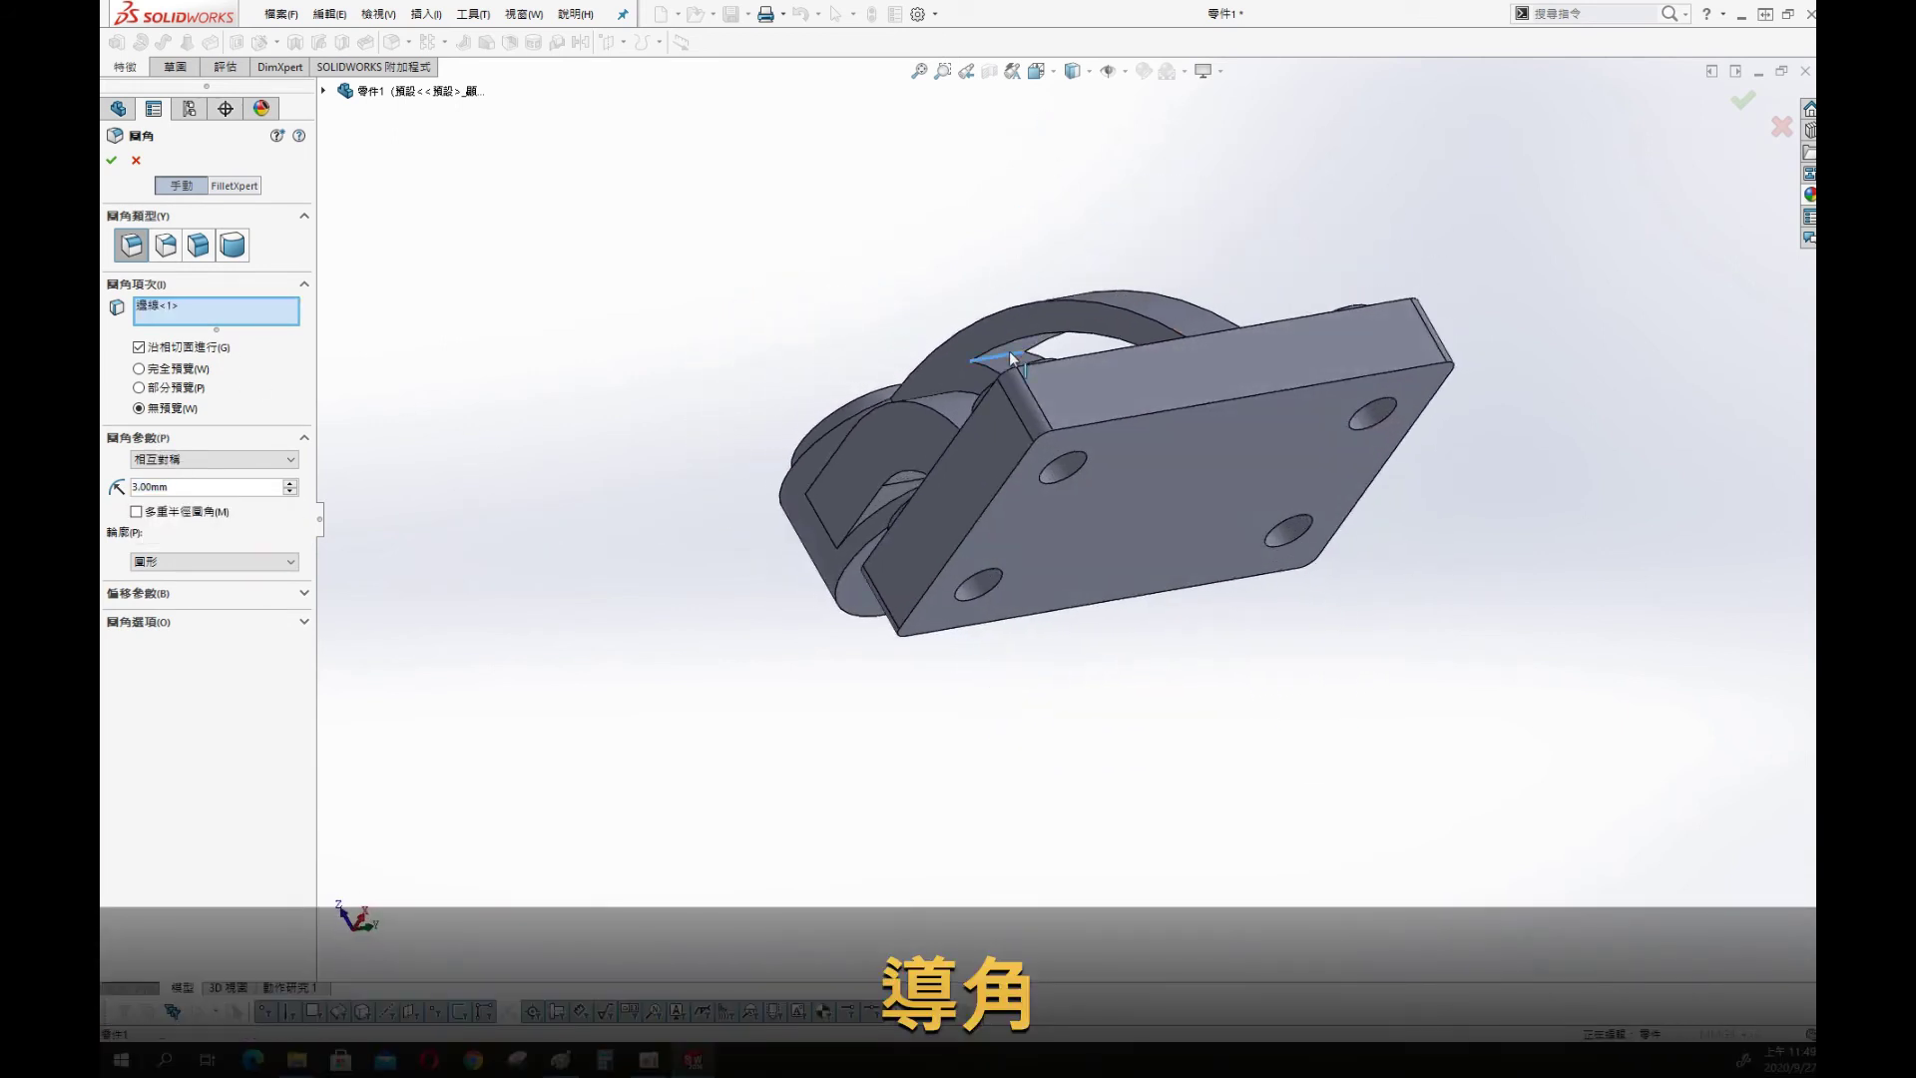
mouse_move(1012, 357)
middle_mouse_down()
mouse_move(1236, 416)
mouse_move(1254, 352)
middle_mouse_up()
left_click(1196, 438)
middle_click_drag(1197, 438, 1092, 547)
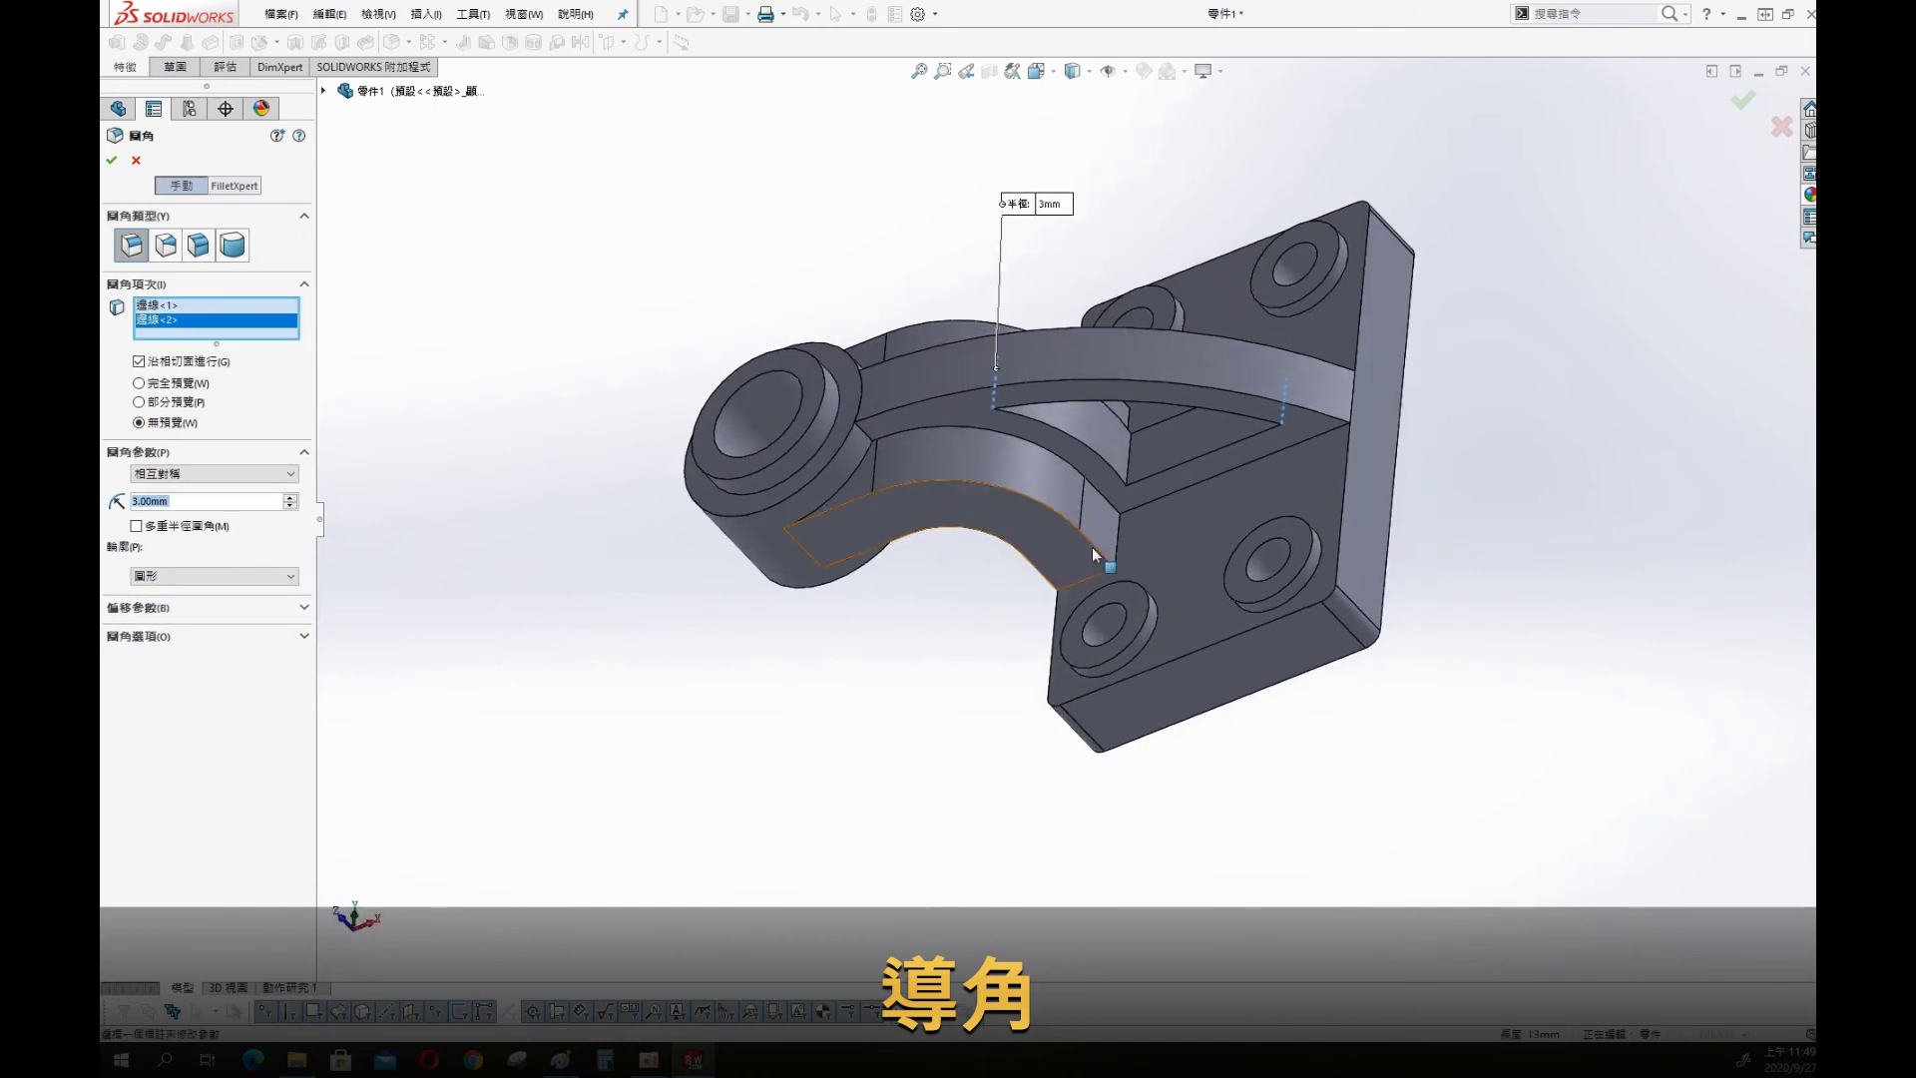
left_click(1128, 469)
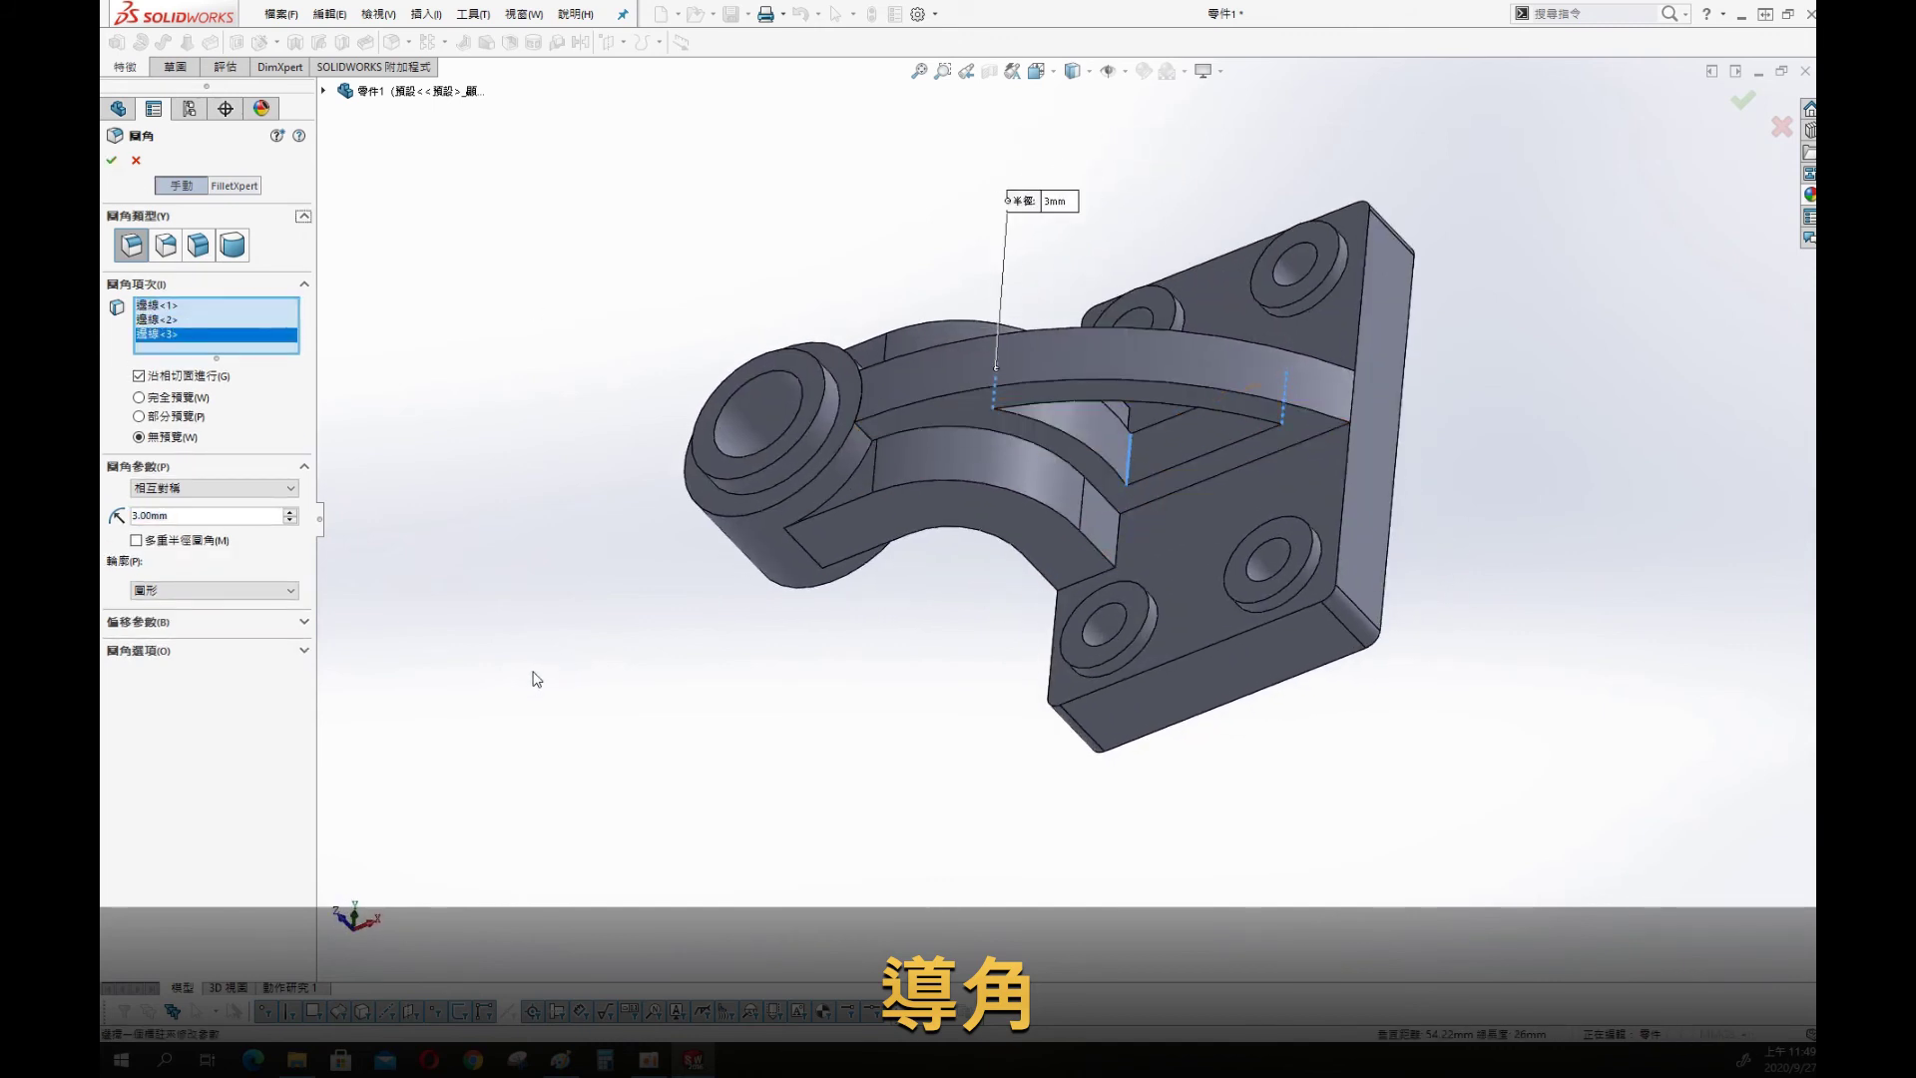
left_click(112, 162)
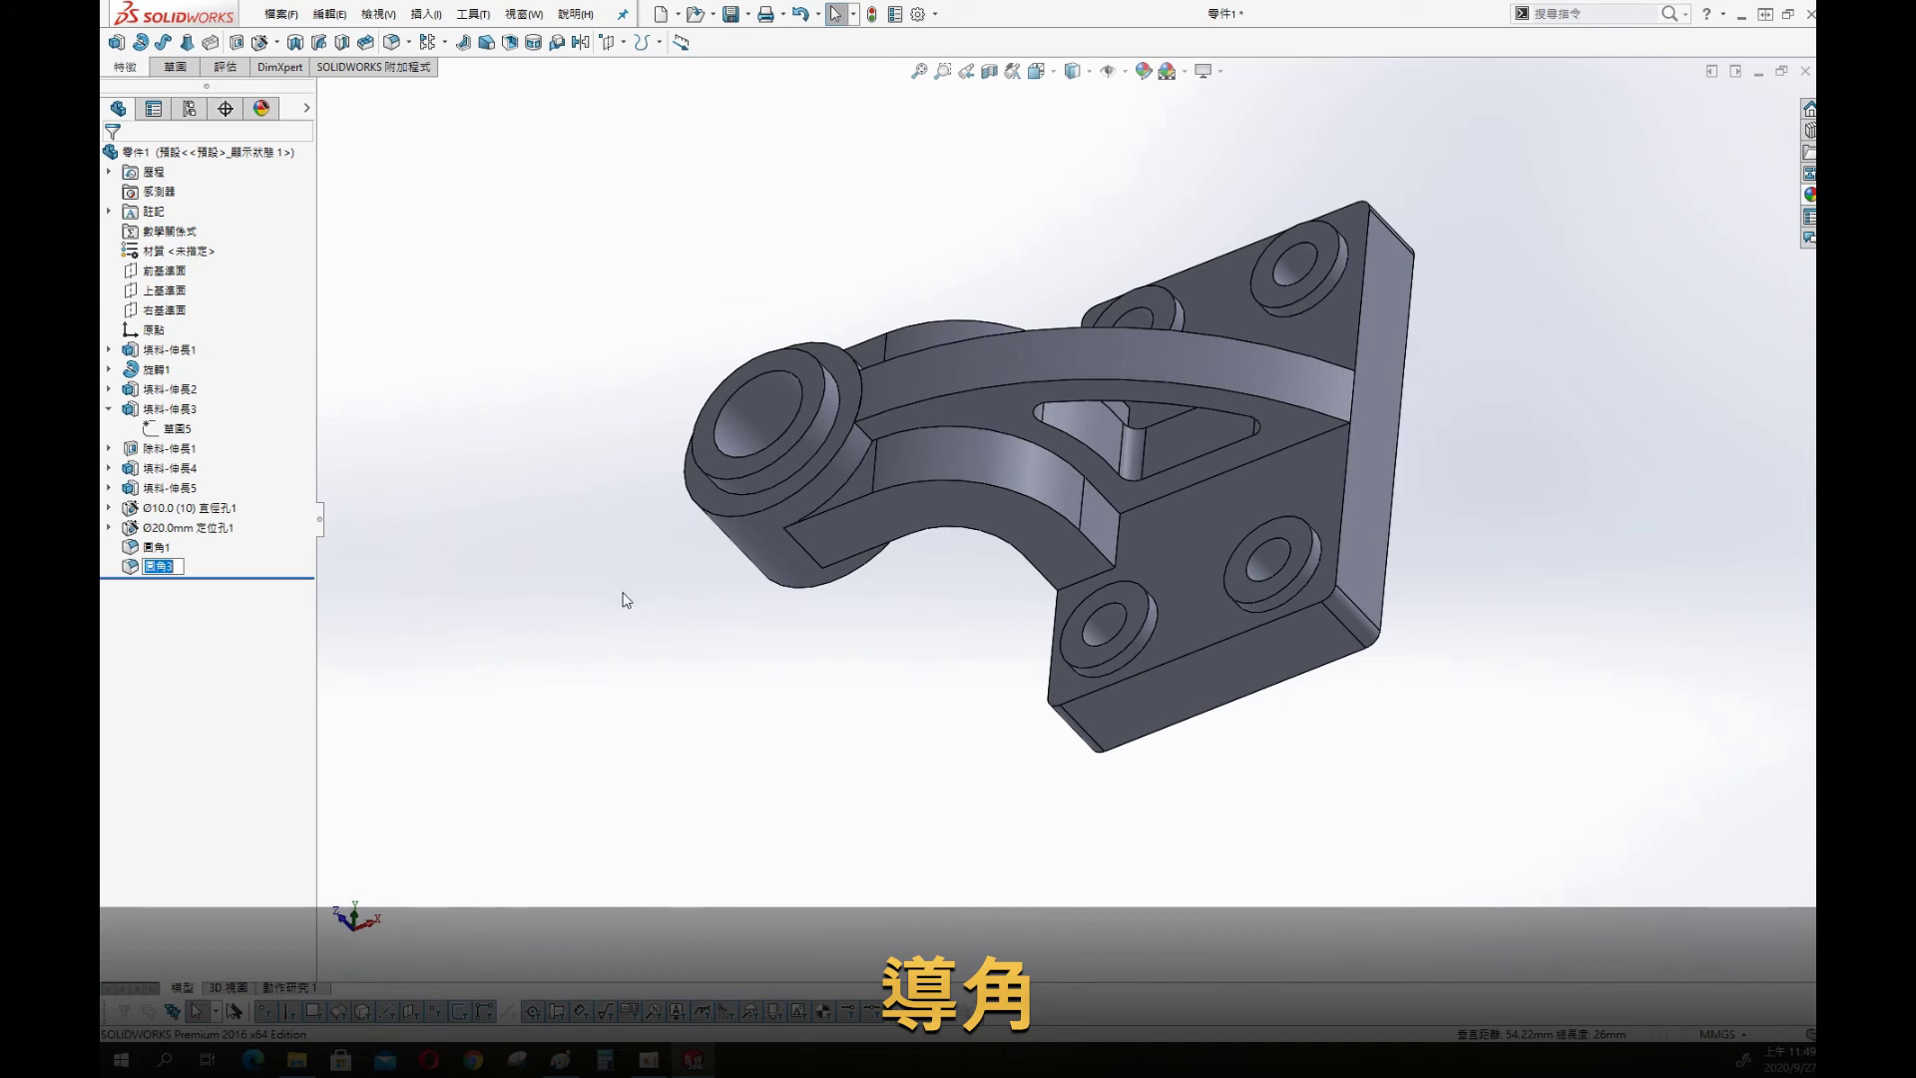
Add a 3 mm fillet to the two arch edges at the plate
middle_click_drag(736, 709, 790, 721)
key("s")
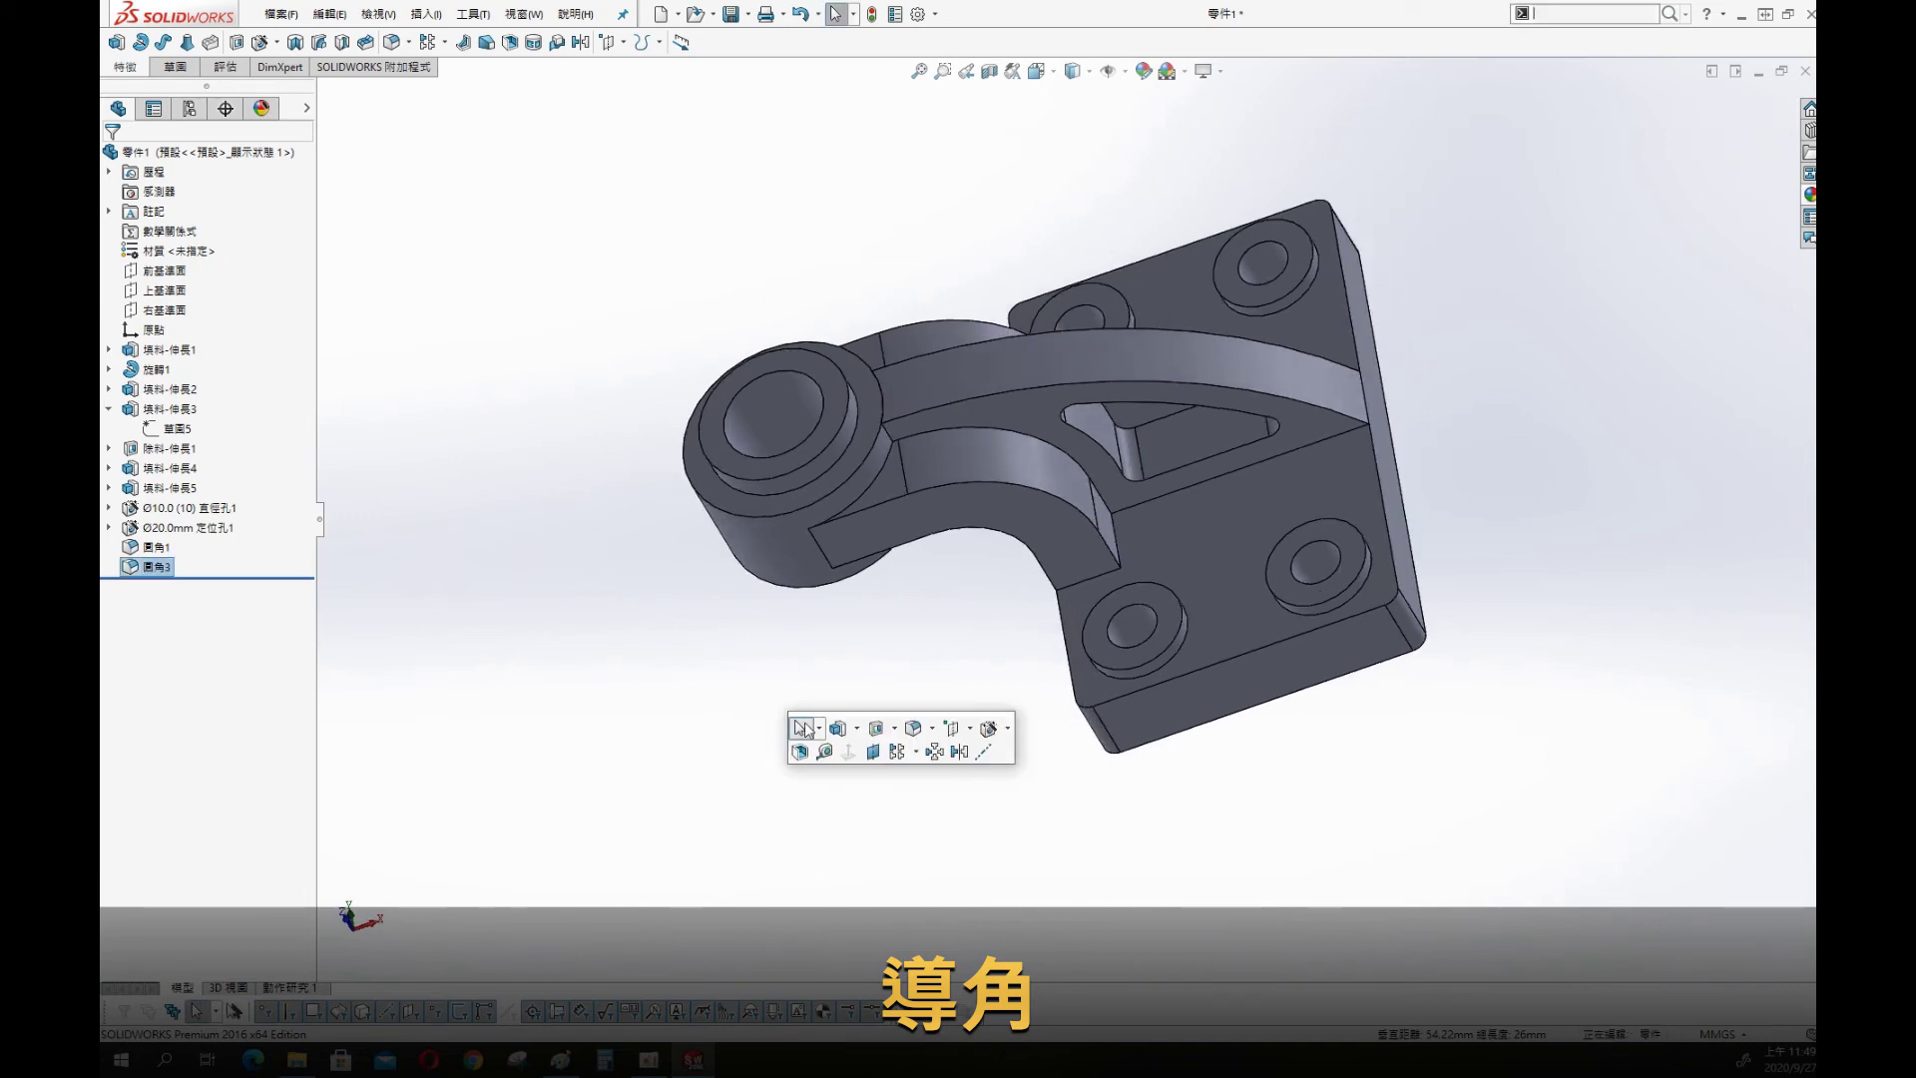
left_click(910, 739)
left_click(1083, 584)
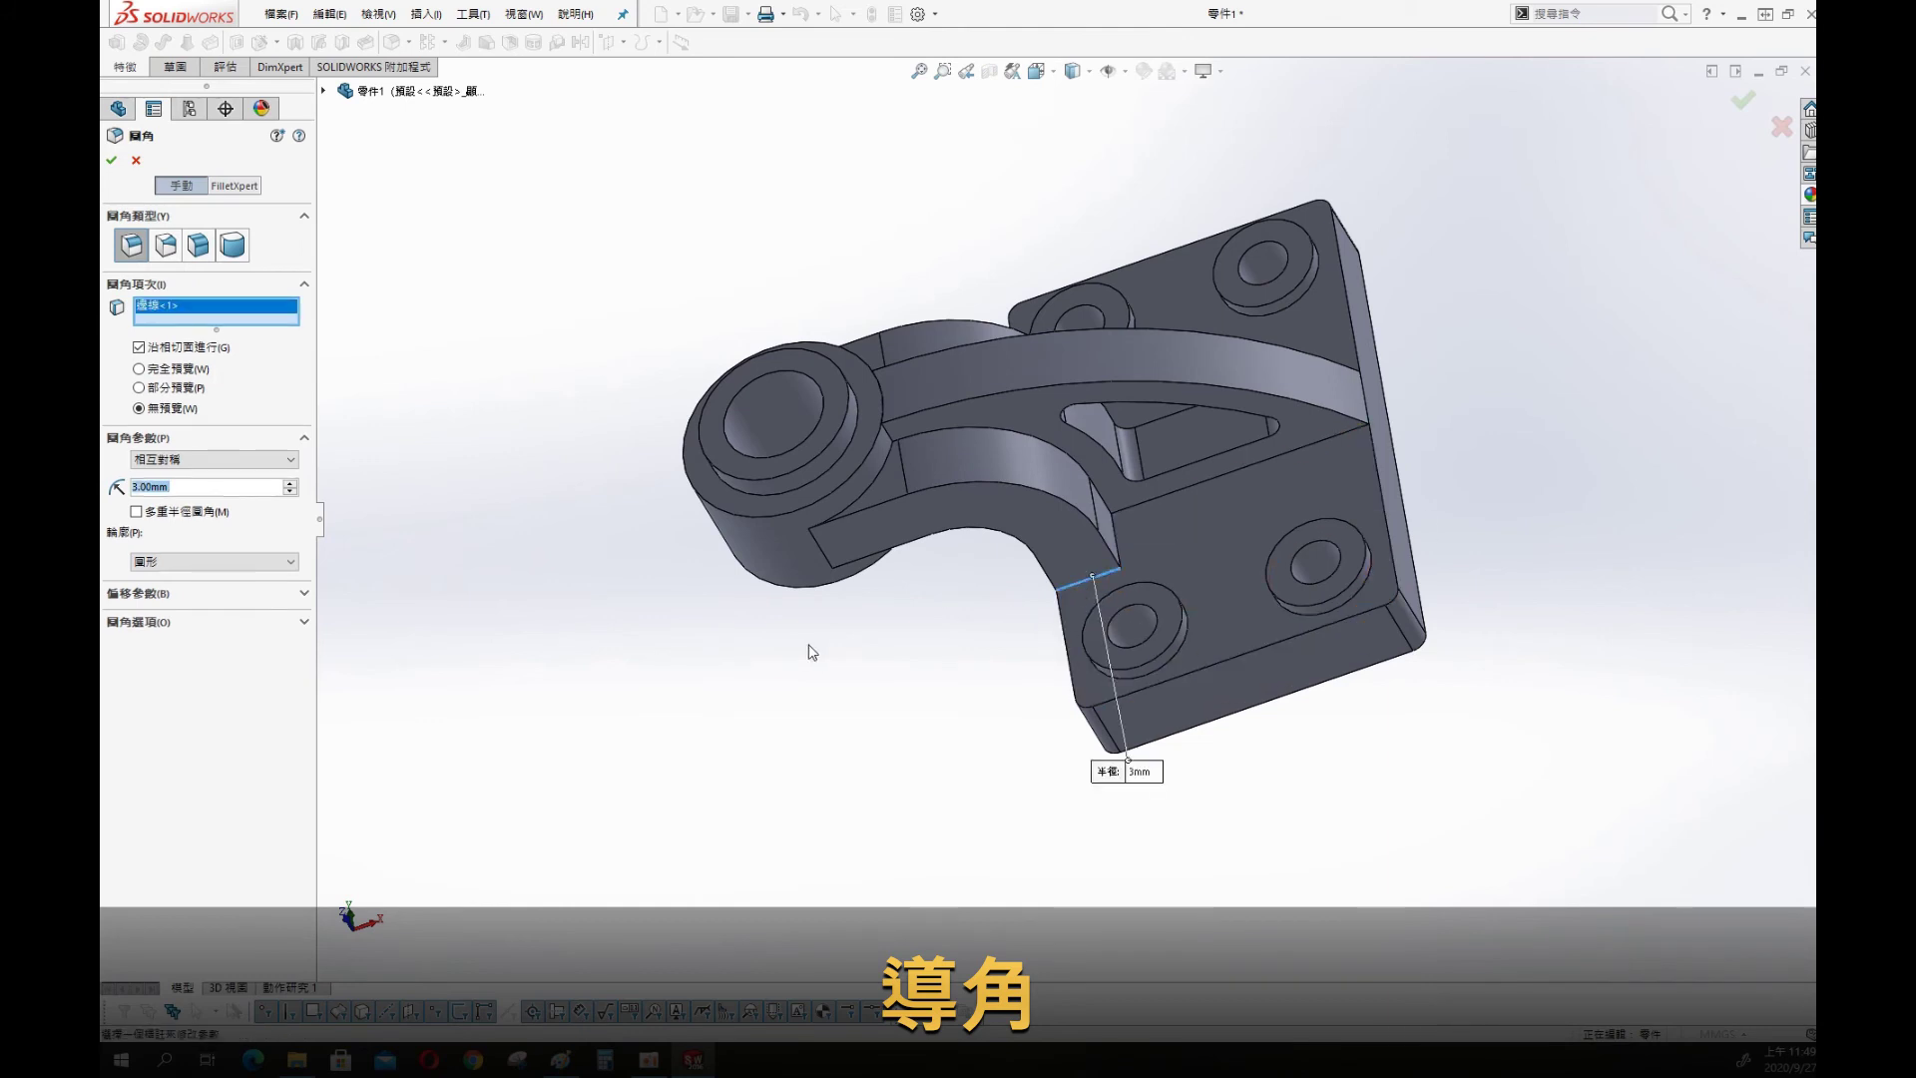
mouse_move(812, 650)
middle_mouse_down()
mouse_move(821, 689)
mouse_move(769, 649)
middle_mouse_up()
left_click(1093, 470)
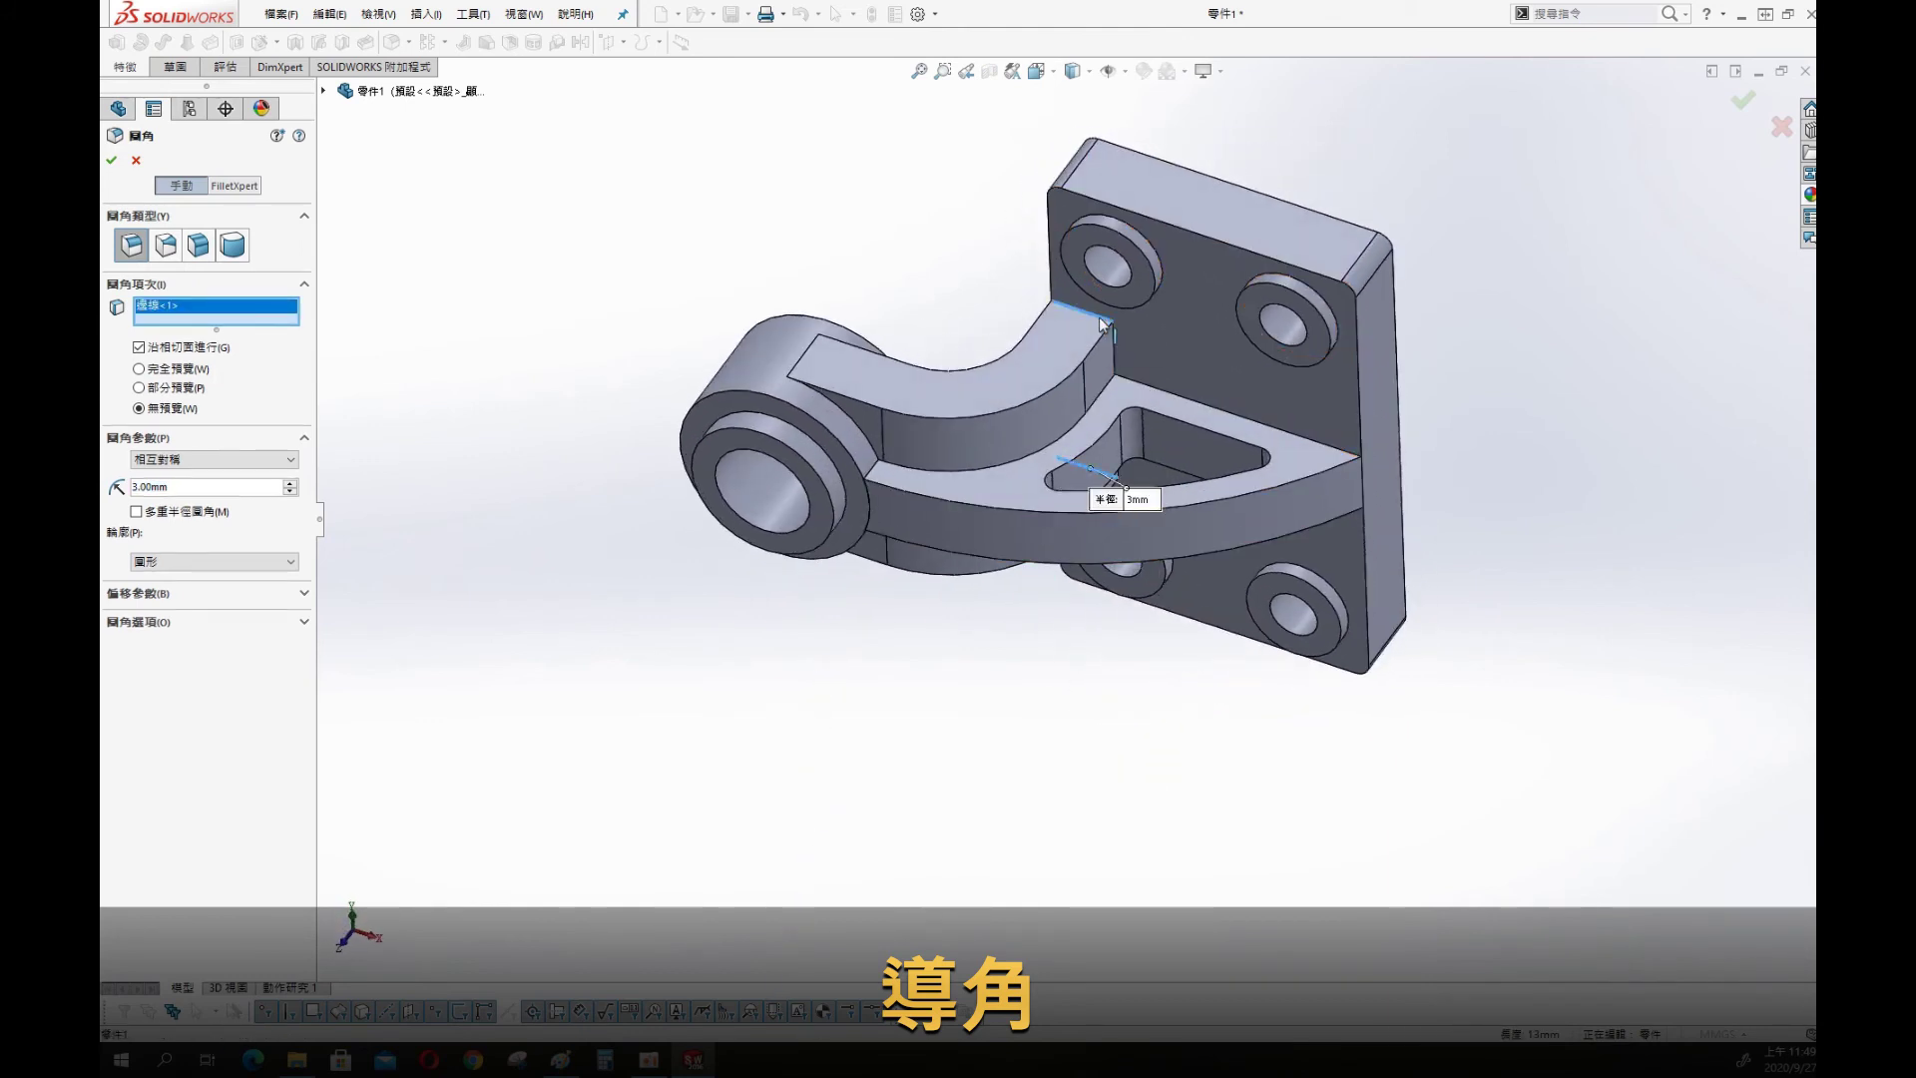
key("Return")
mouse_move(500, 598)
middle_mouse_down()
mouse_move(552, 539)
mouse_move(530, 489)
mouse_move(532, 651)
mouse_move(511, 635)
middle_mouse_up()
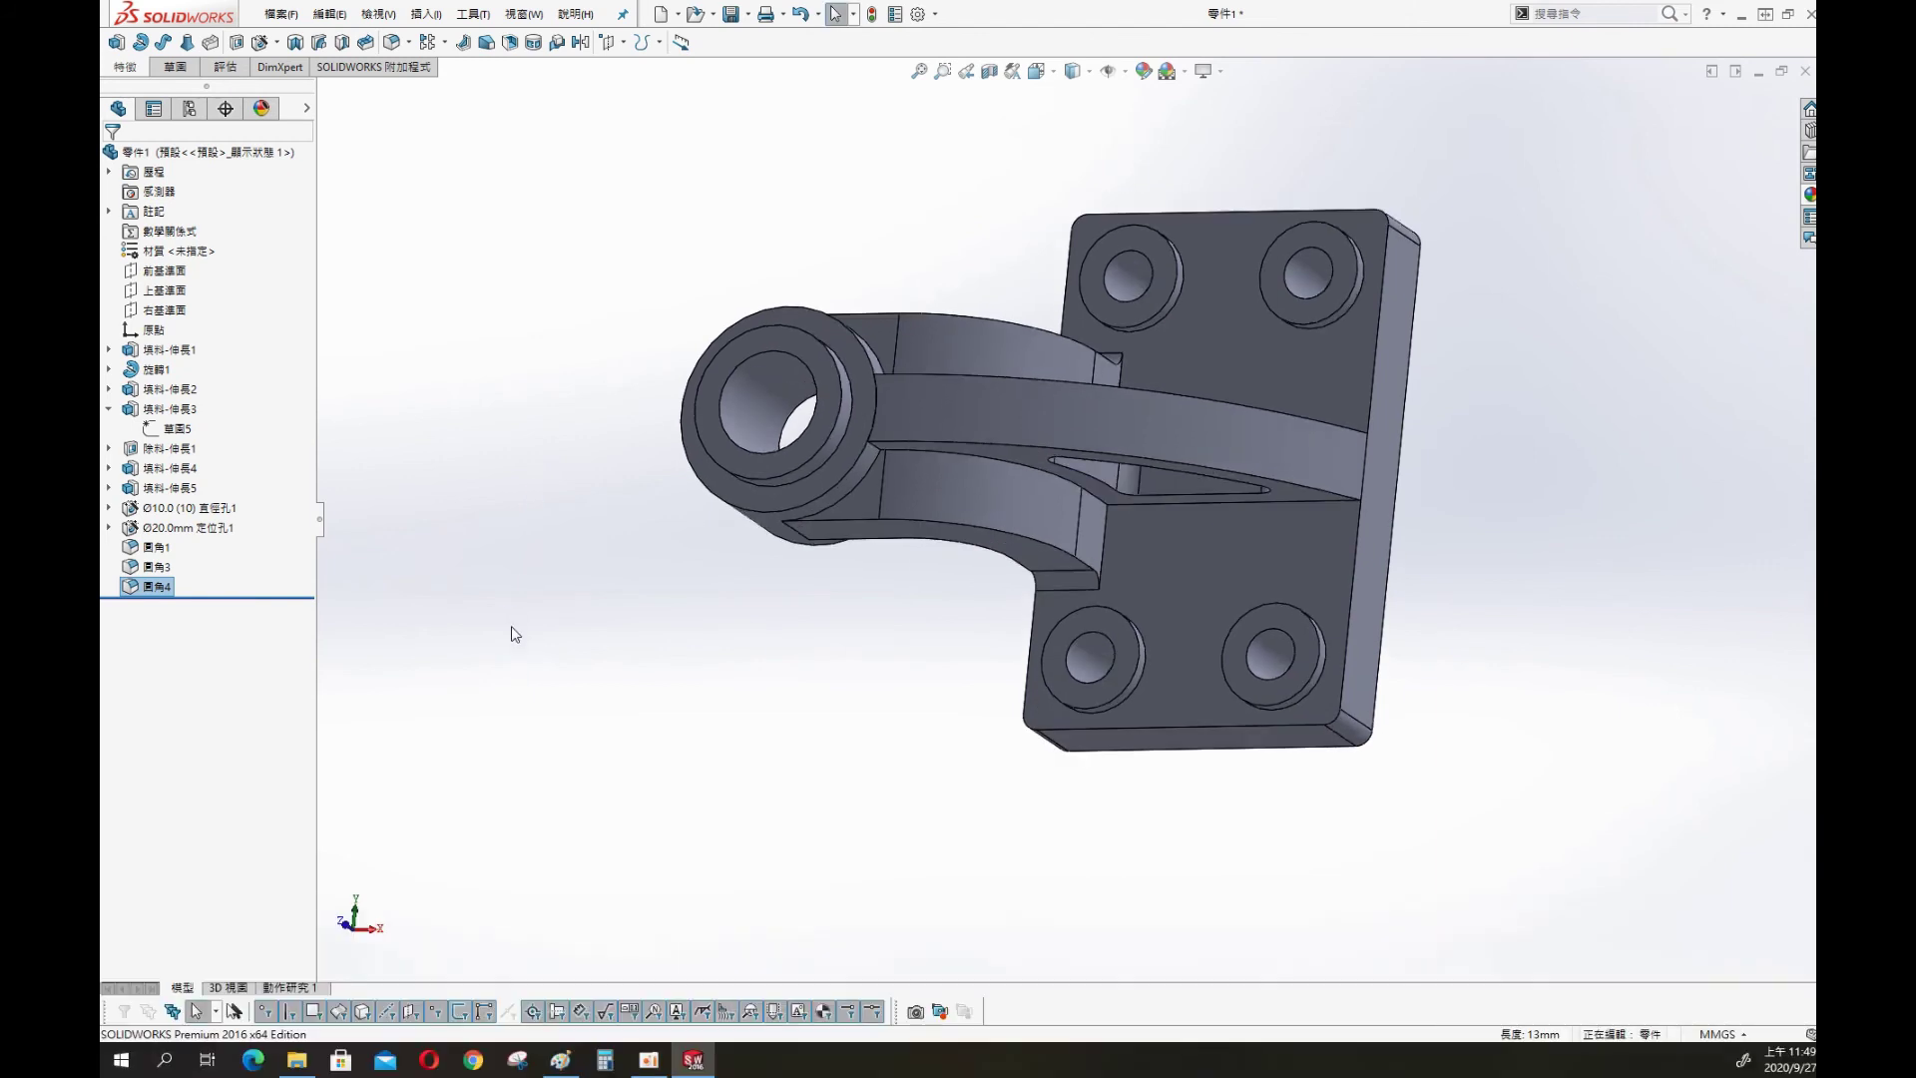
Round the four counterbore rims with a 1 mm fillet
key("s")
left_click(454, 707)
left_click(1145, 654)
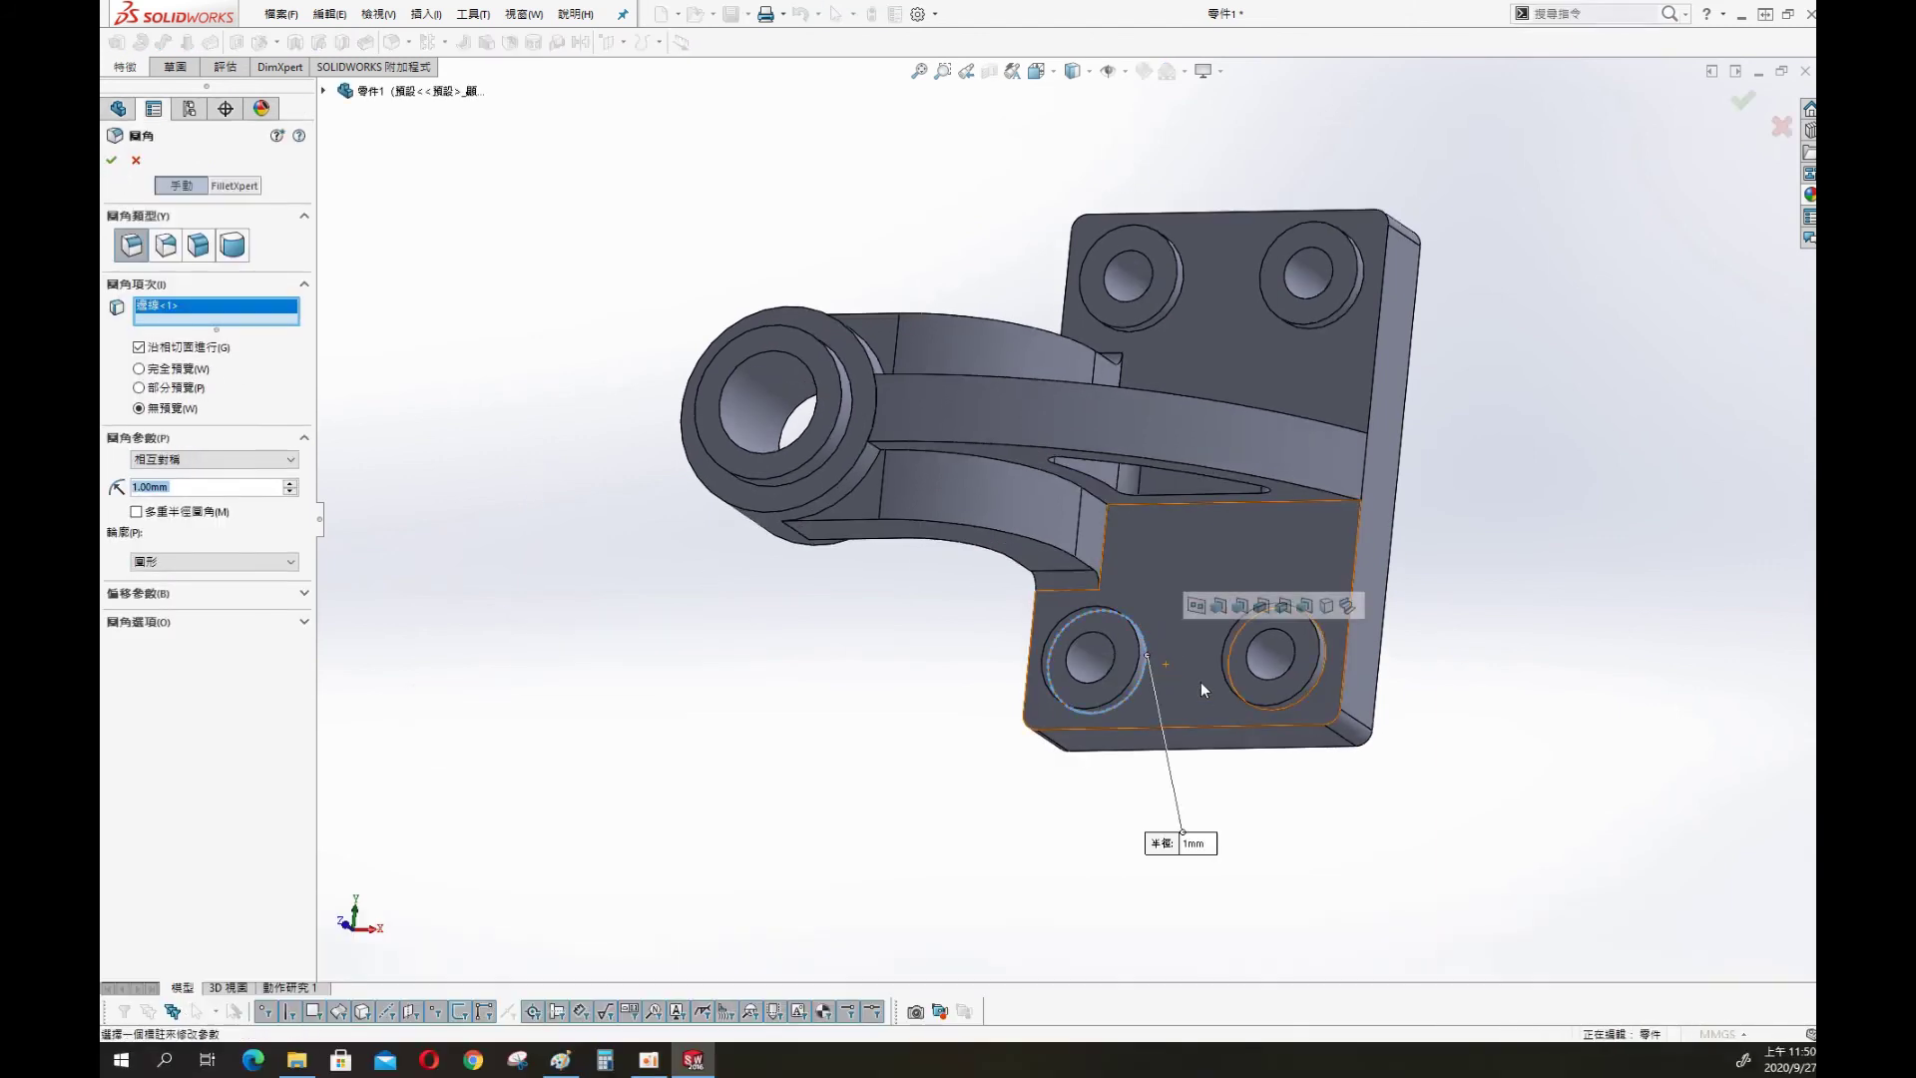
left_click(1278, 711)
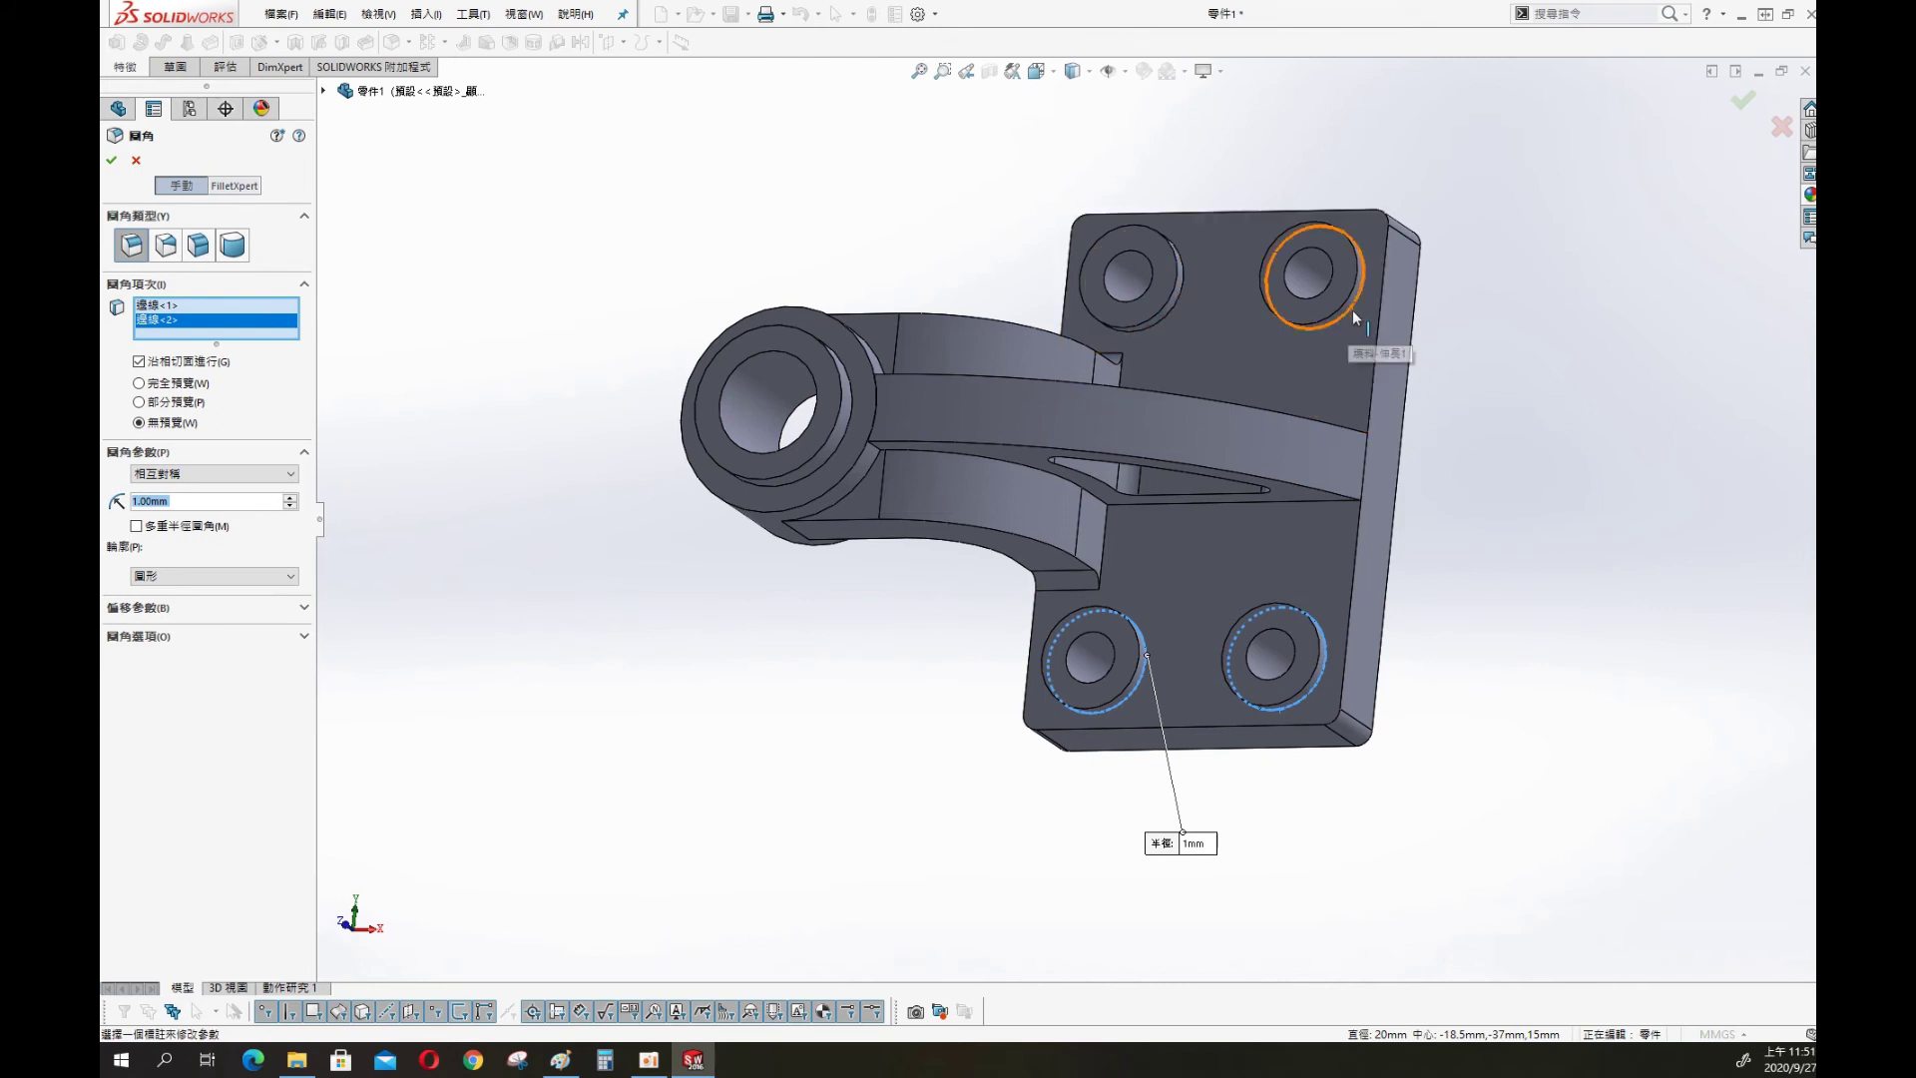
left_click(1350, 305)
left_click(1166, 300)
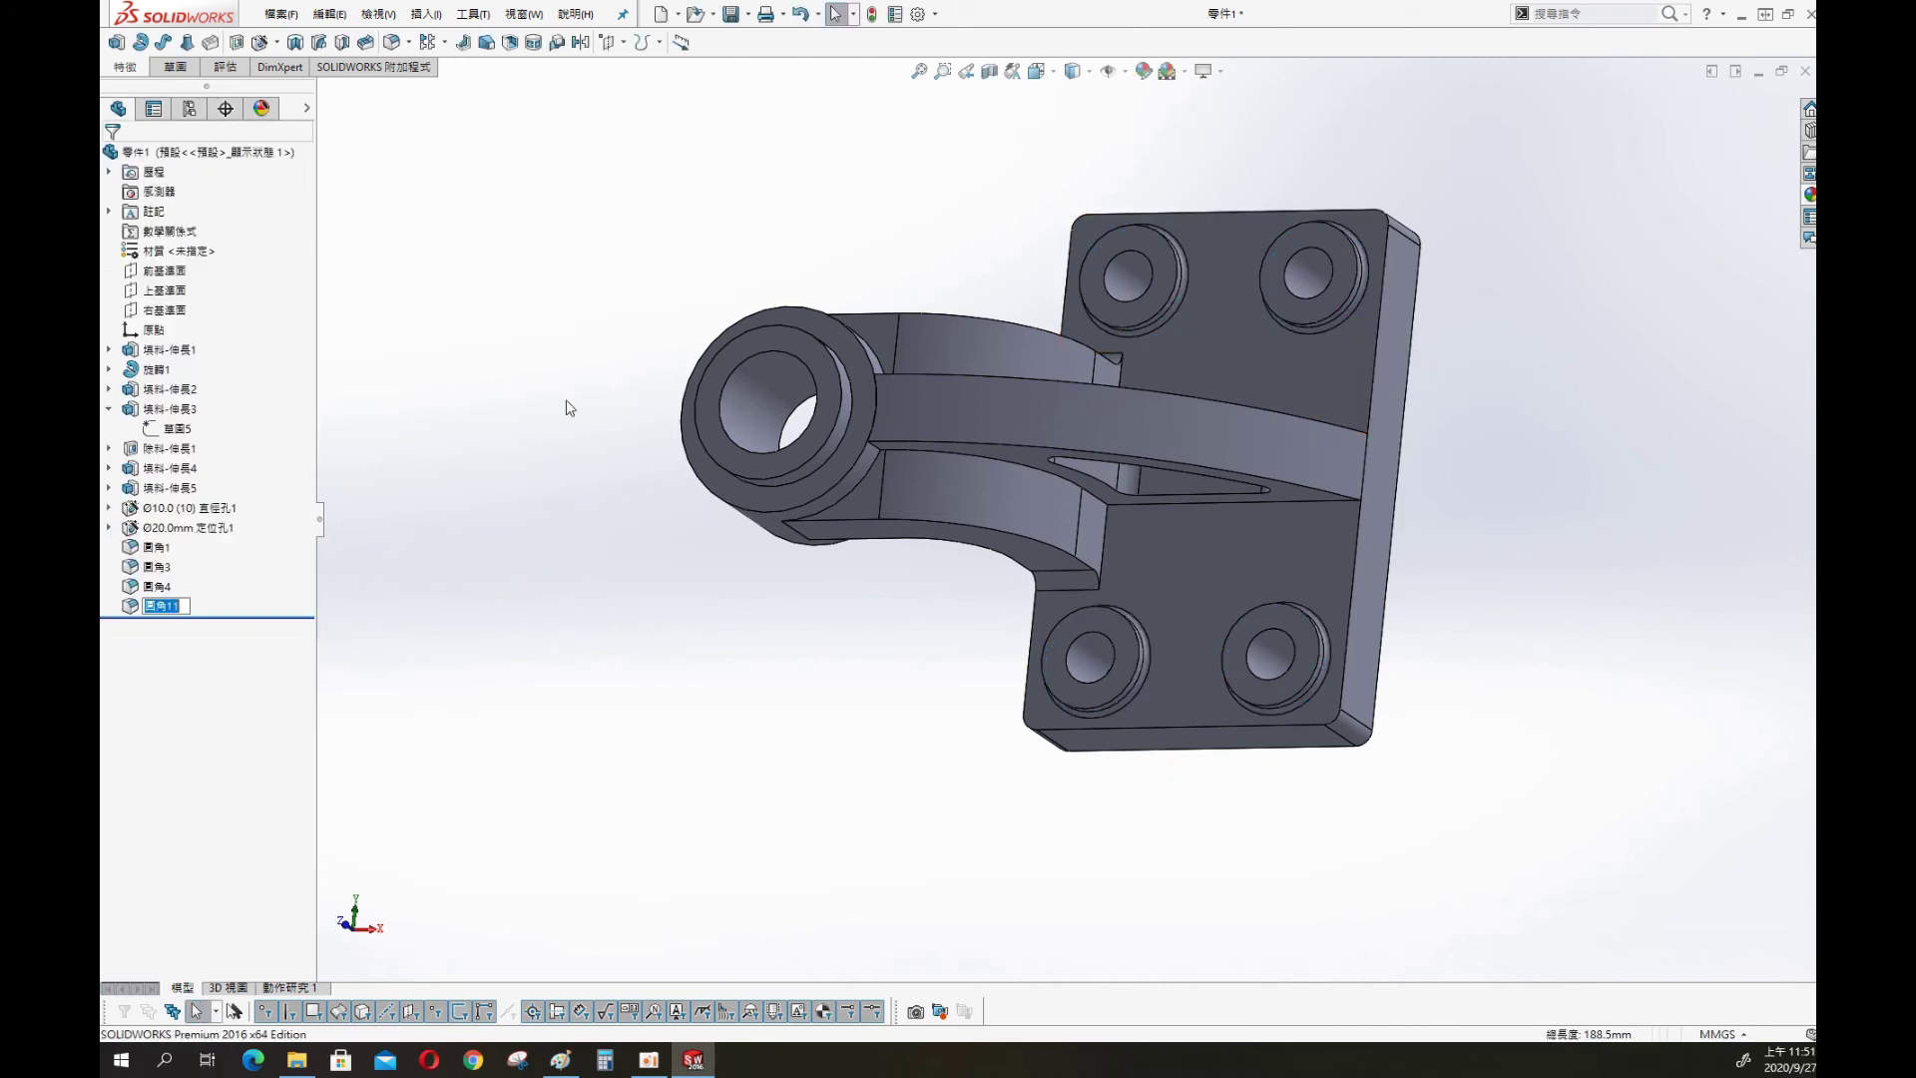
key("s")
Start a 1 mm fillet without tangent propagation on the plate's lower, side and arm edges
left_click(437, 499)
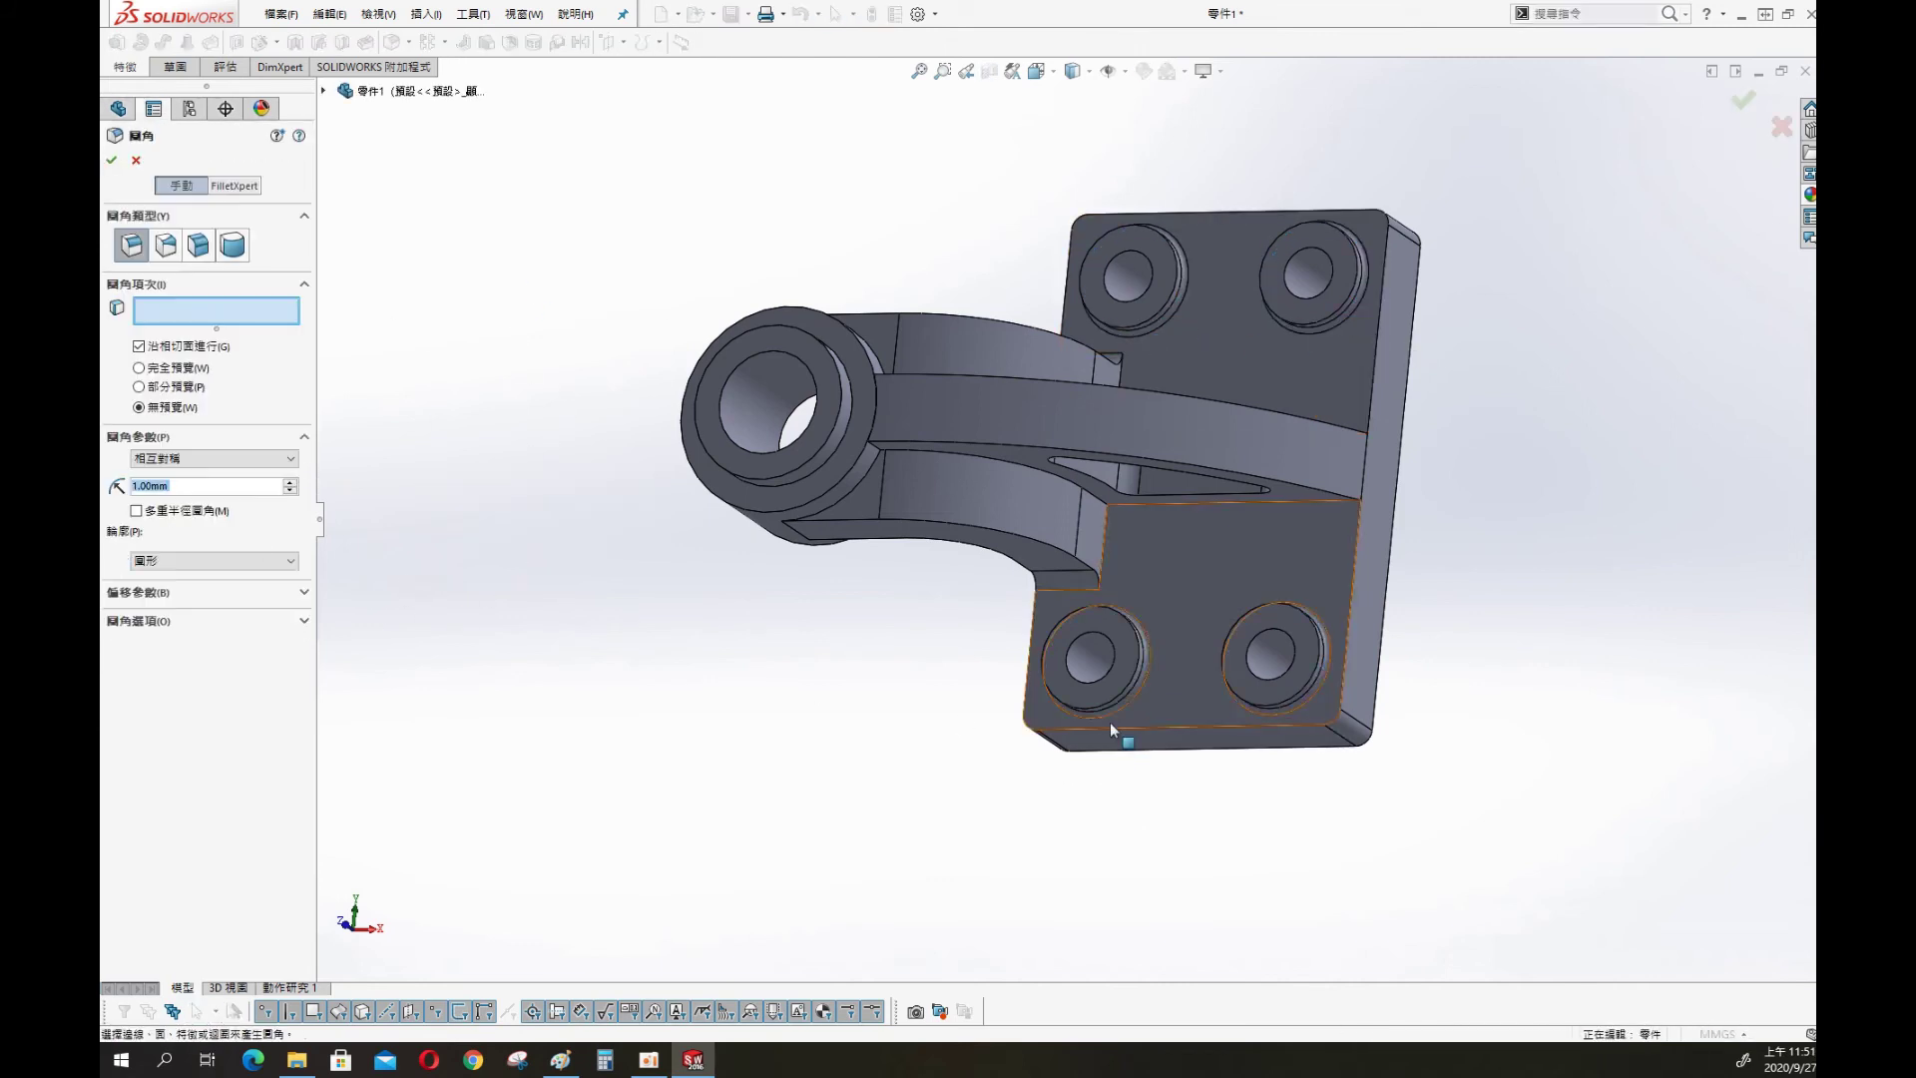
left_click(187, 346)
left_click(1128, 726)
left_click(1334, 723)
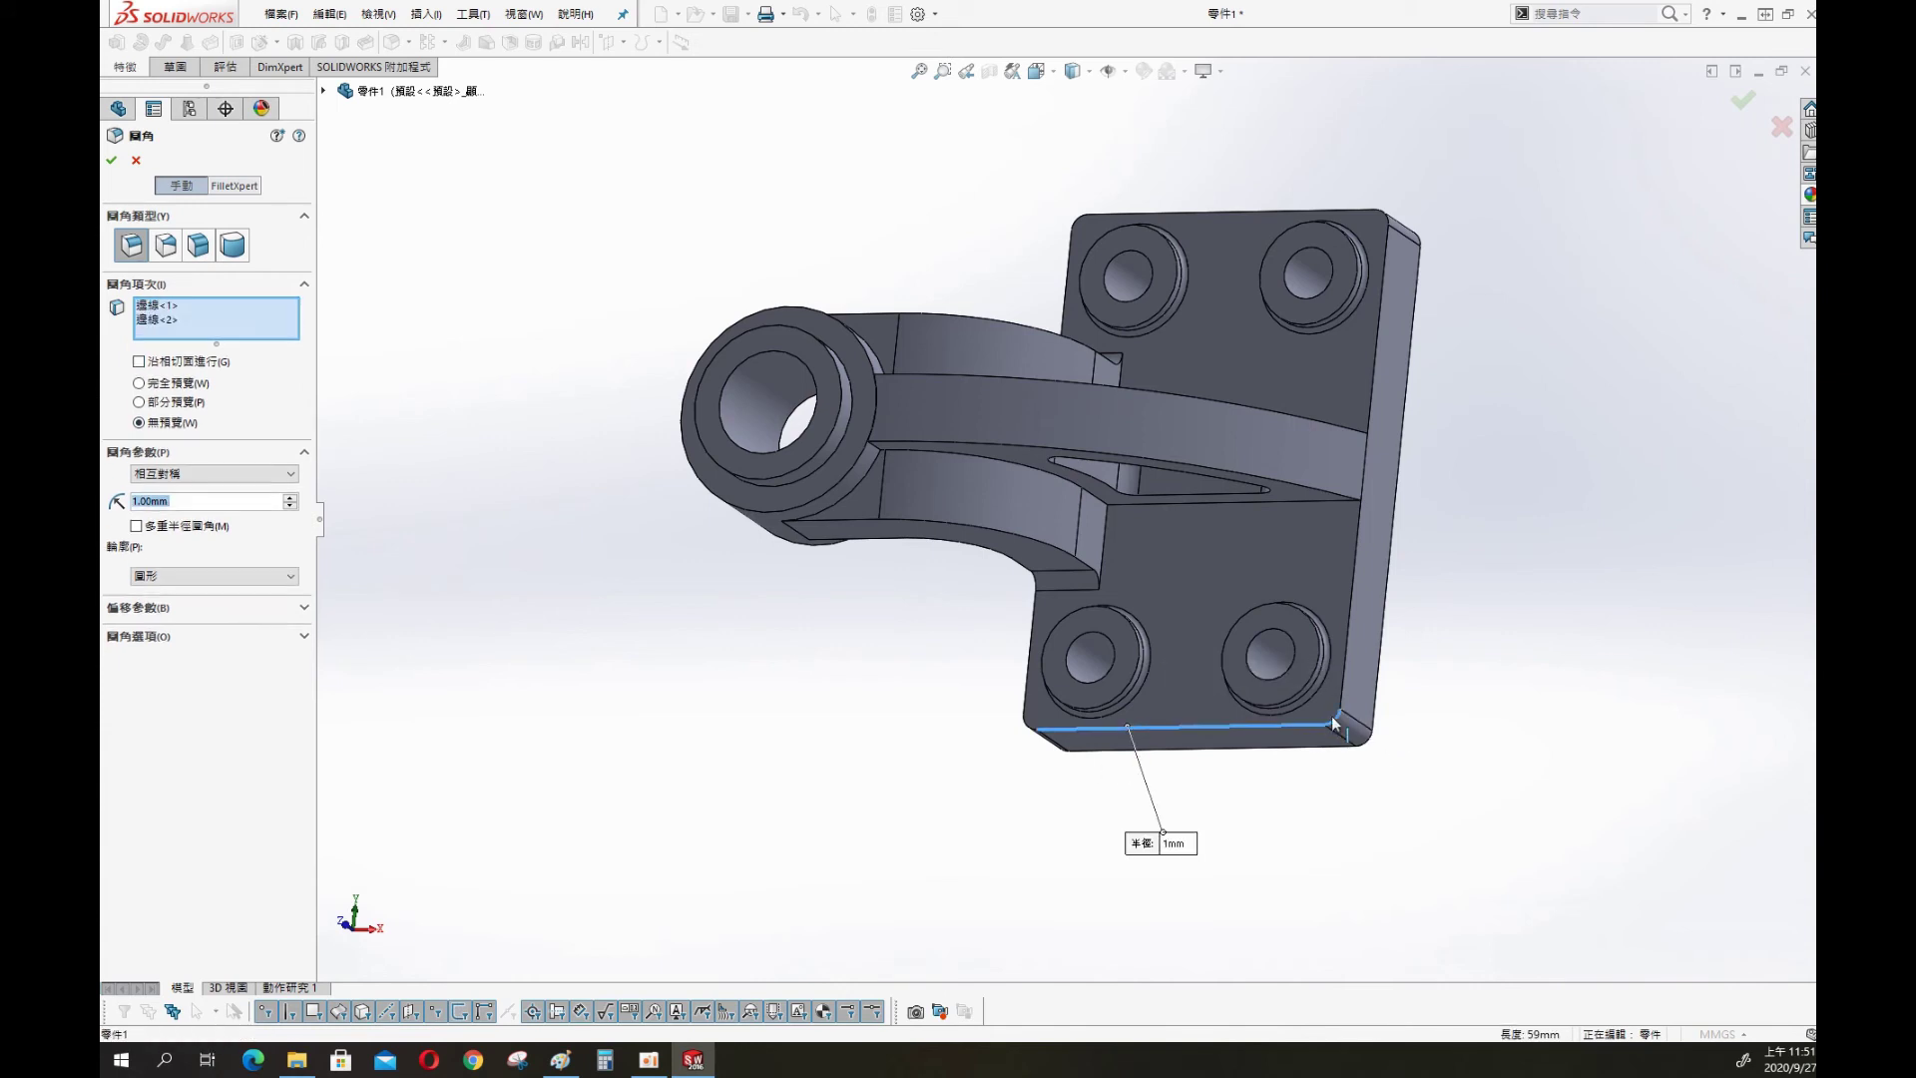
left_click(1350, 599)
left_click(1030, 649)
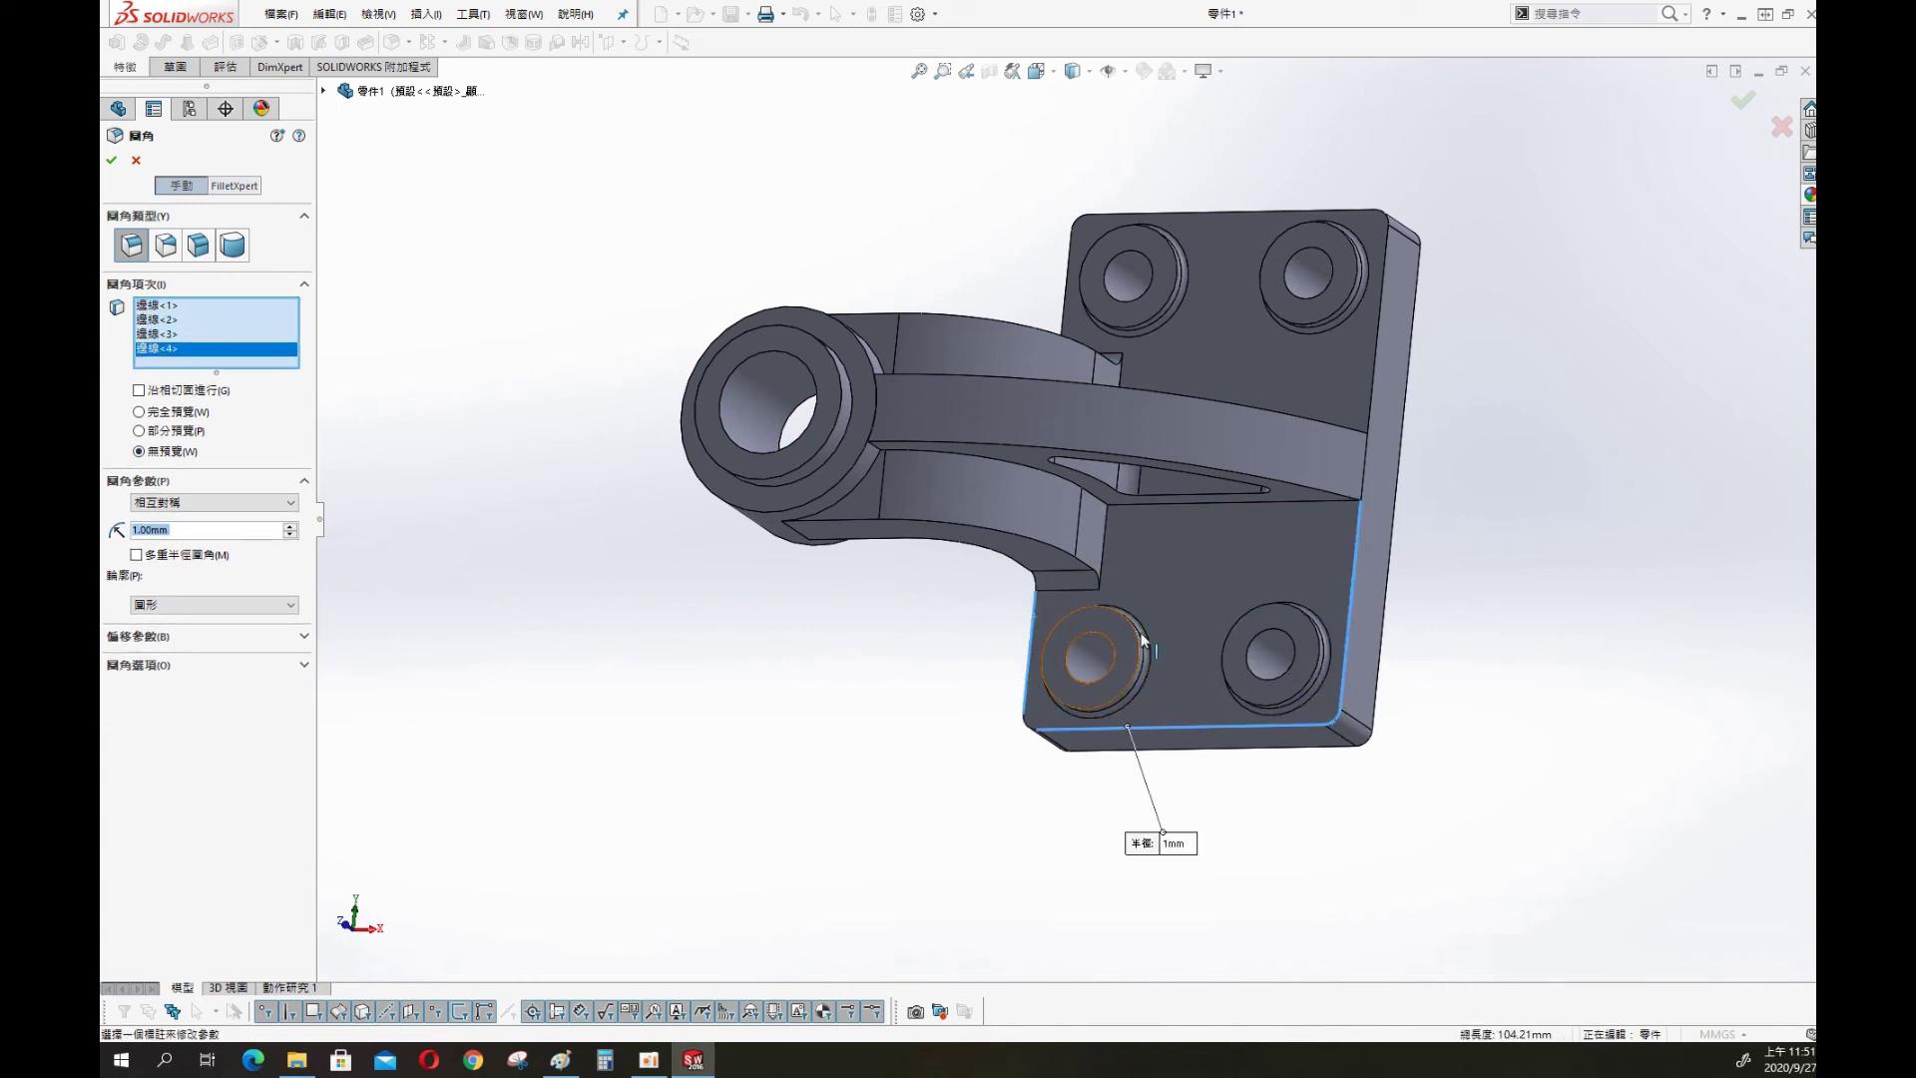
left_click(1058, 597)
left_click(993, 559)
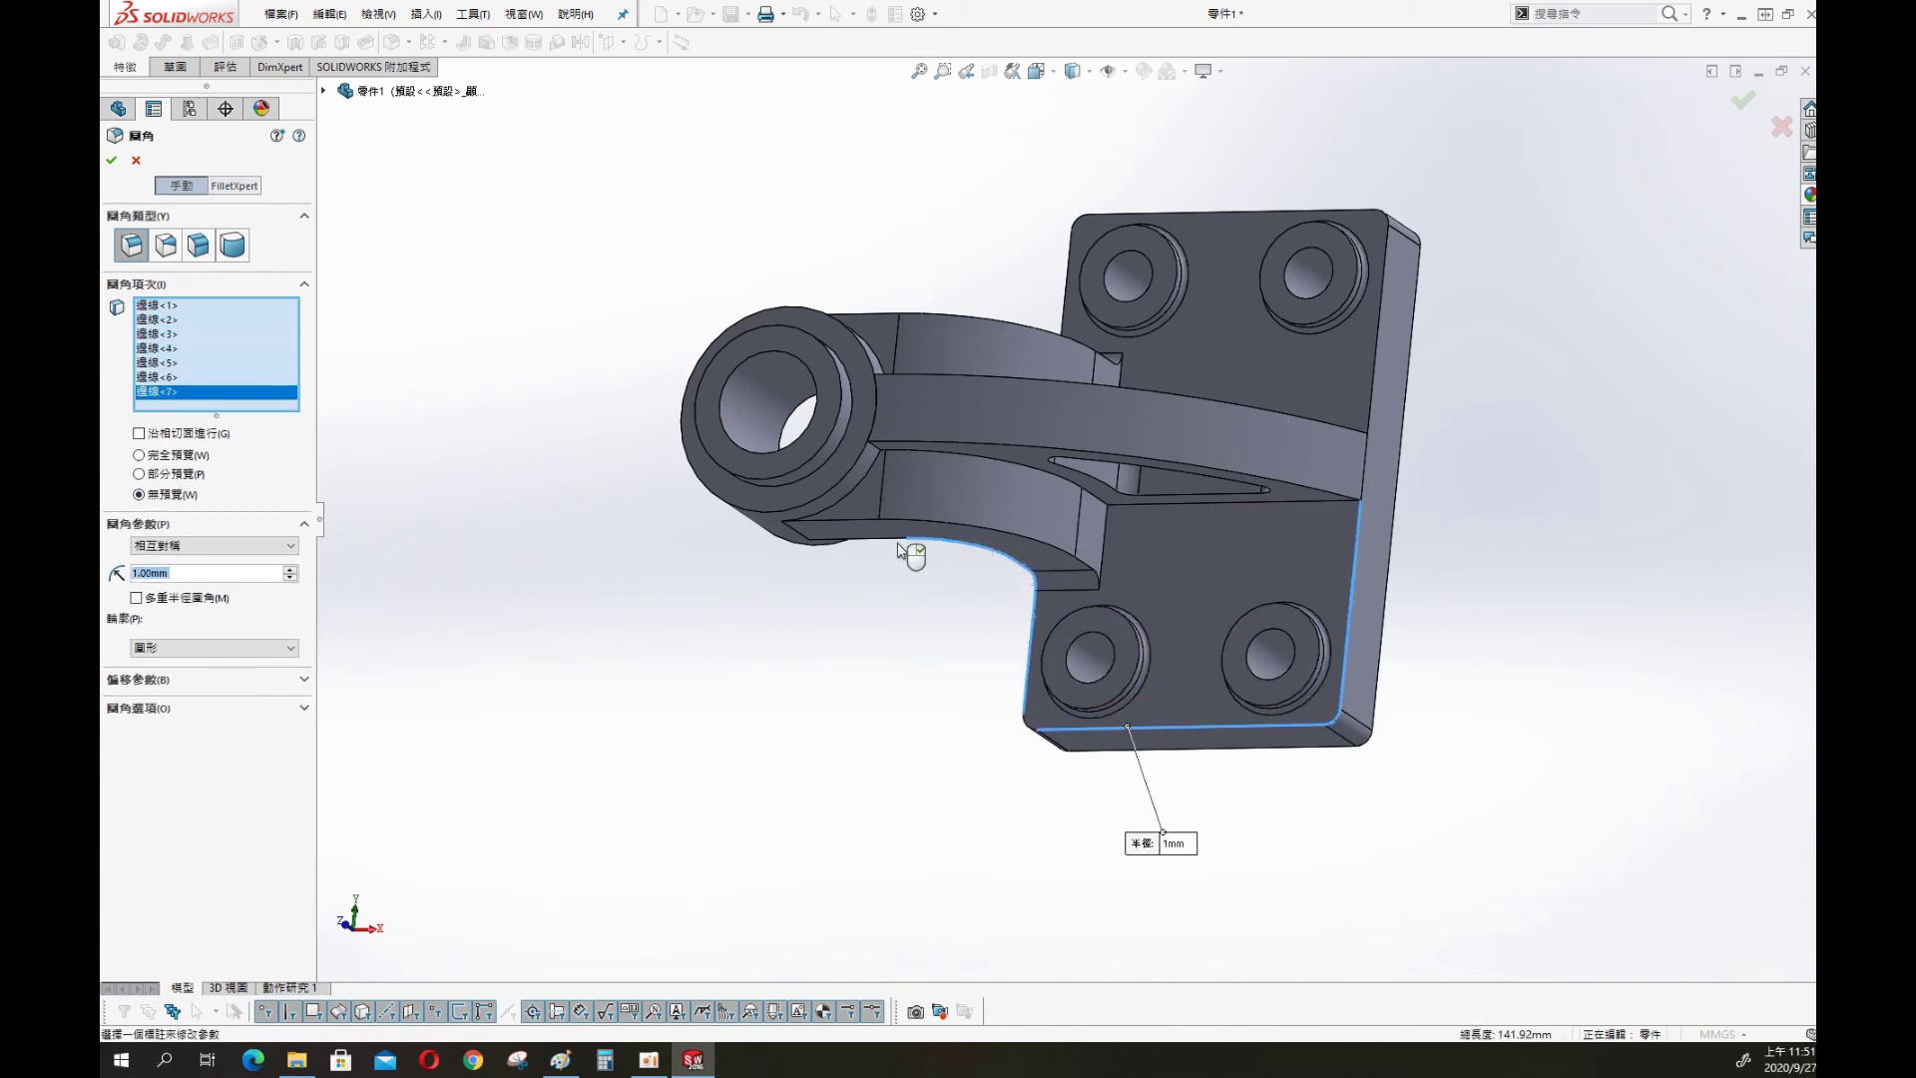
left_click(911, 548)
Add the plate's top edges and upper arm edges, then apply the 1 mm fillet
left_click(1389, 232)
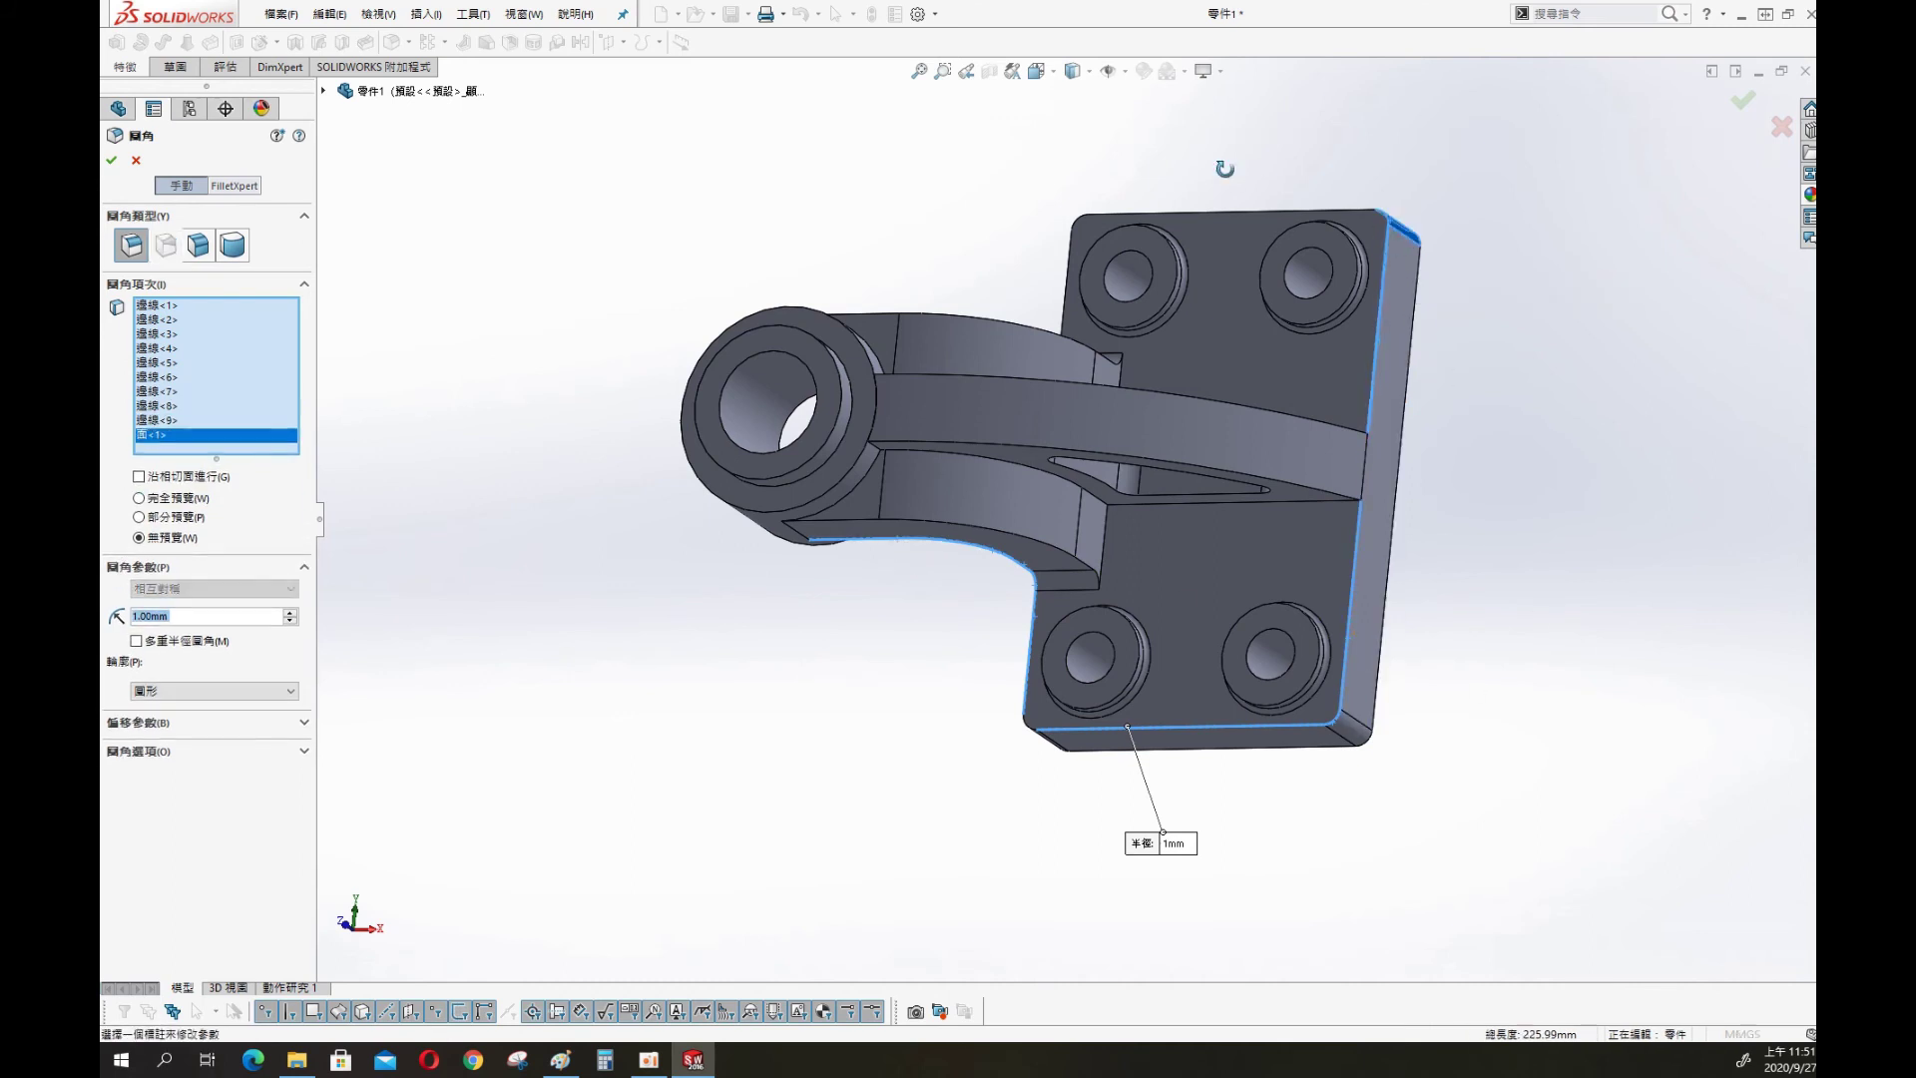
middle_click_drag(1396, 228, 1401, 267)
left_click(1395, 261)
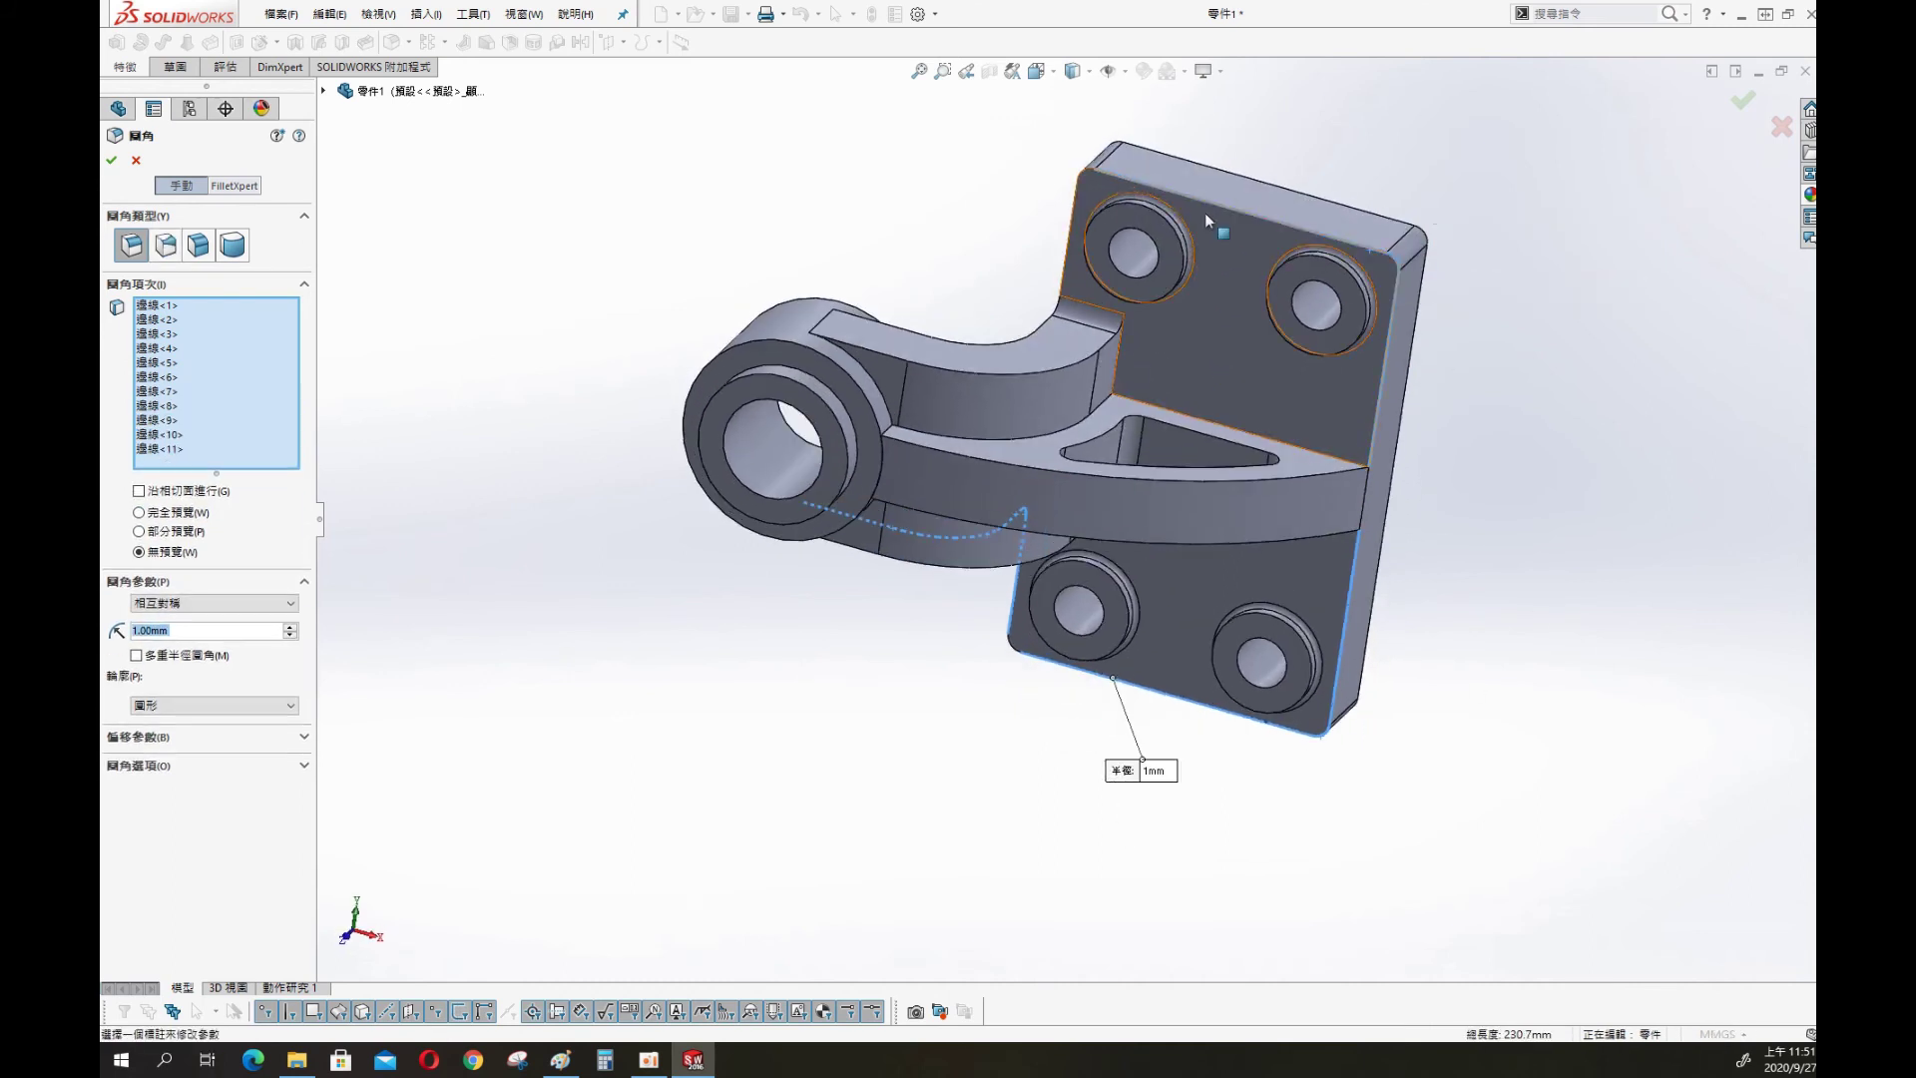
left_click(1227, 214)
left_click(1080, 185)
left_click(1061, 290)
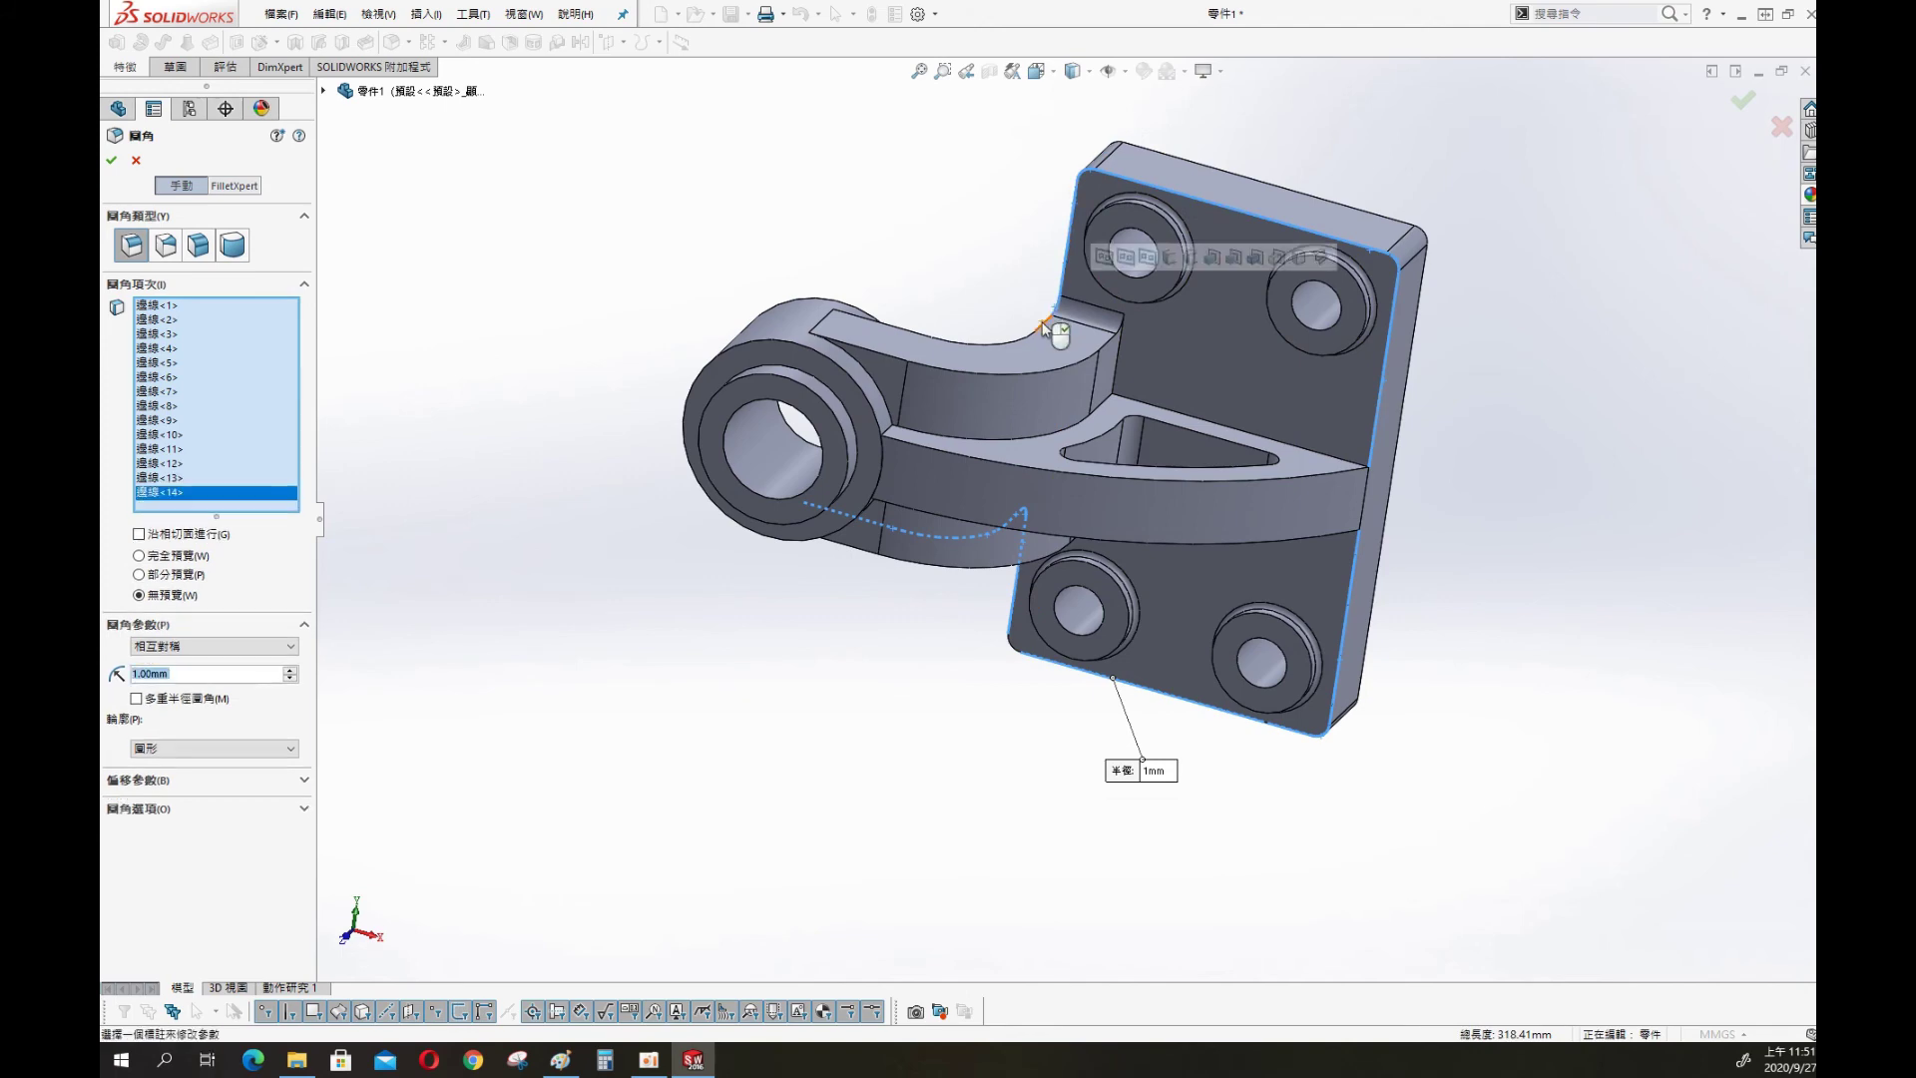
left_click(1048, 331)
left_click(948, 339)
left_click(112, 160)
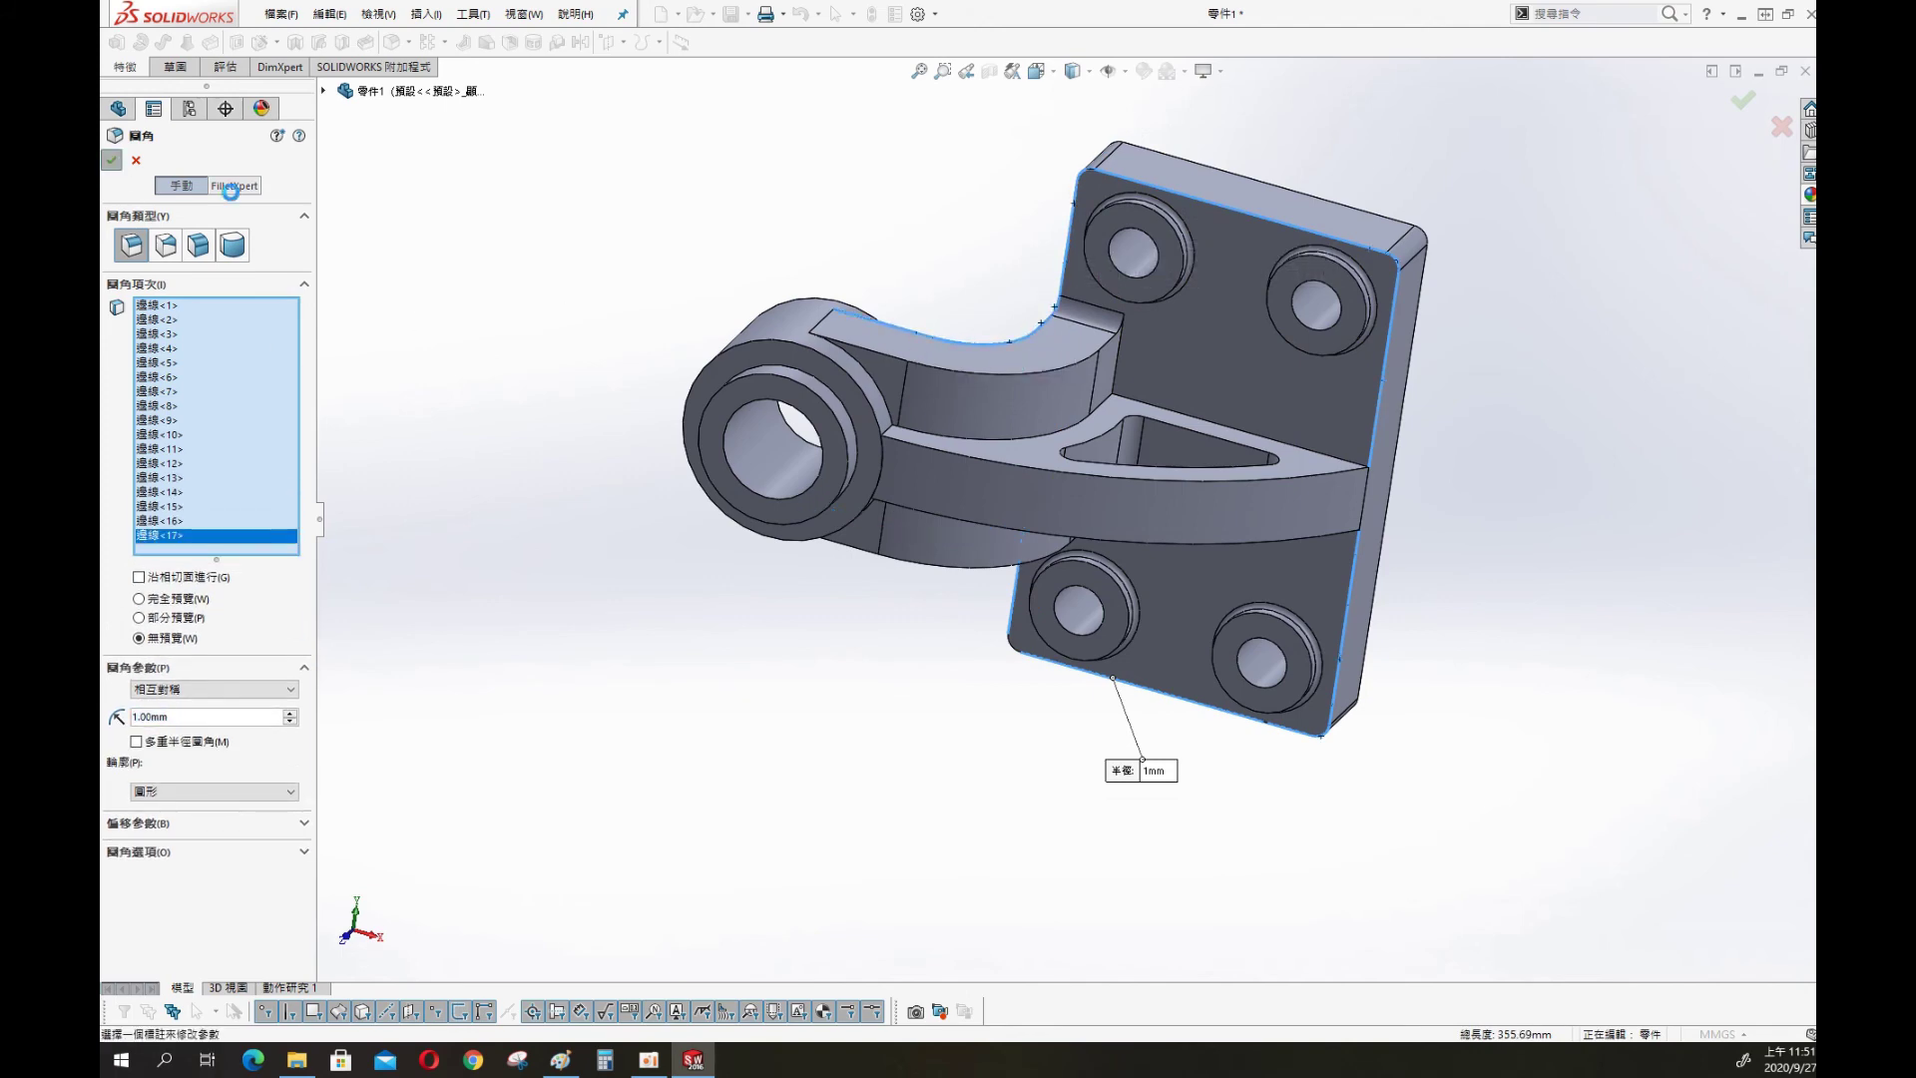
mouse_move(913, 589)
middle_mouse_down()
mouse_move(1392, 151)
mouse_move(1333, 304)
middle_mouse_up()
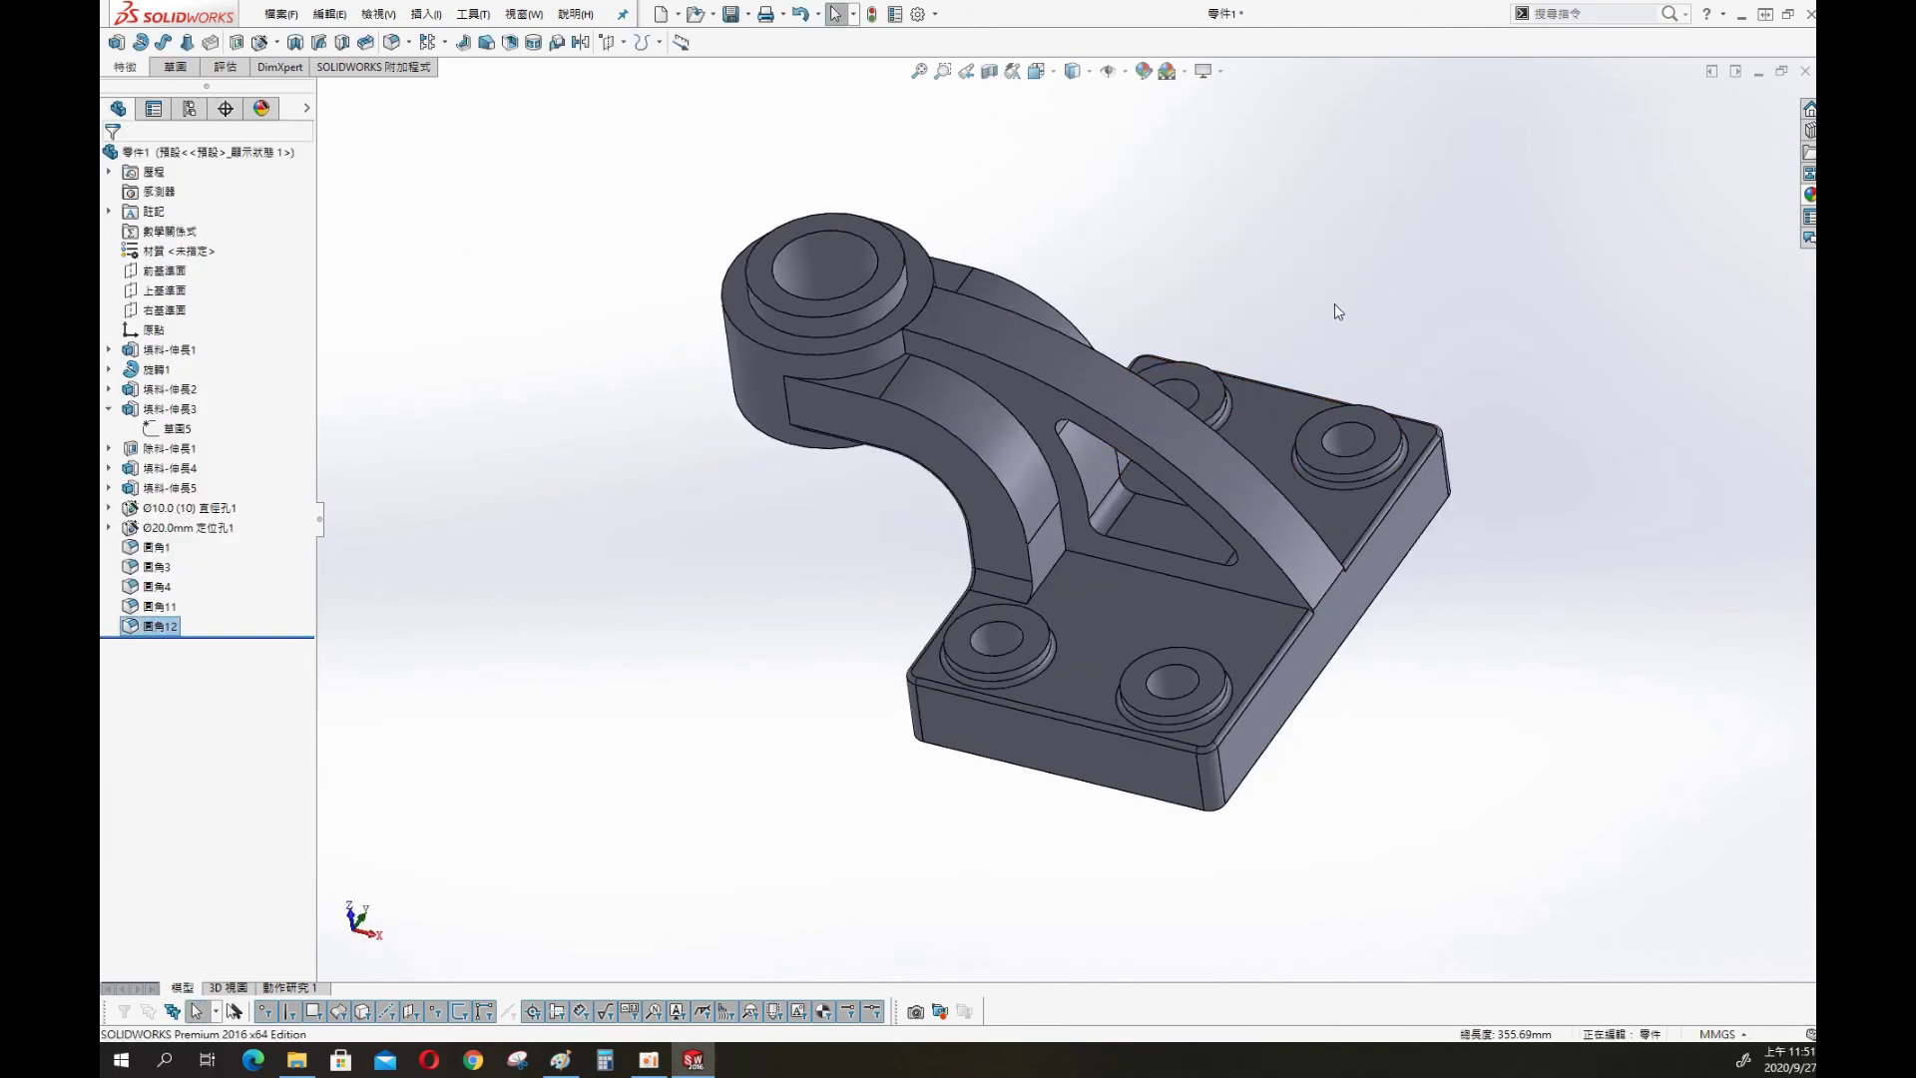
Fillet the two curved arm edges at 1 mm, keeping the default feature name
key("s")
left_click(1474, 330)
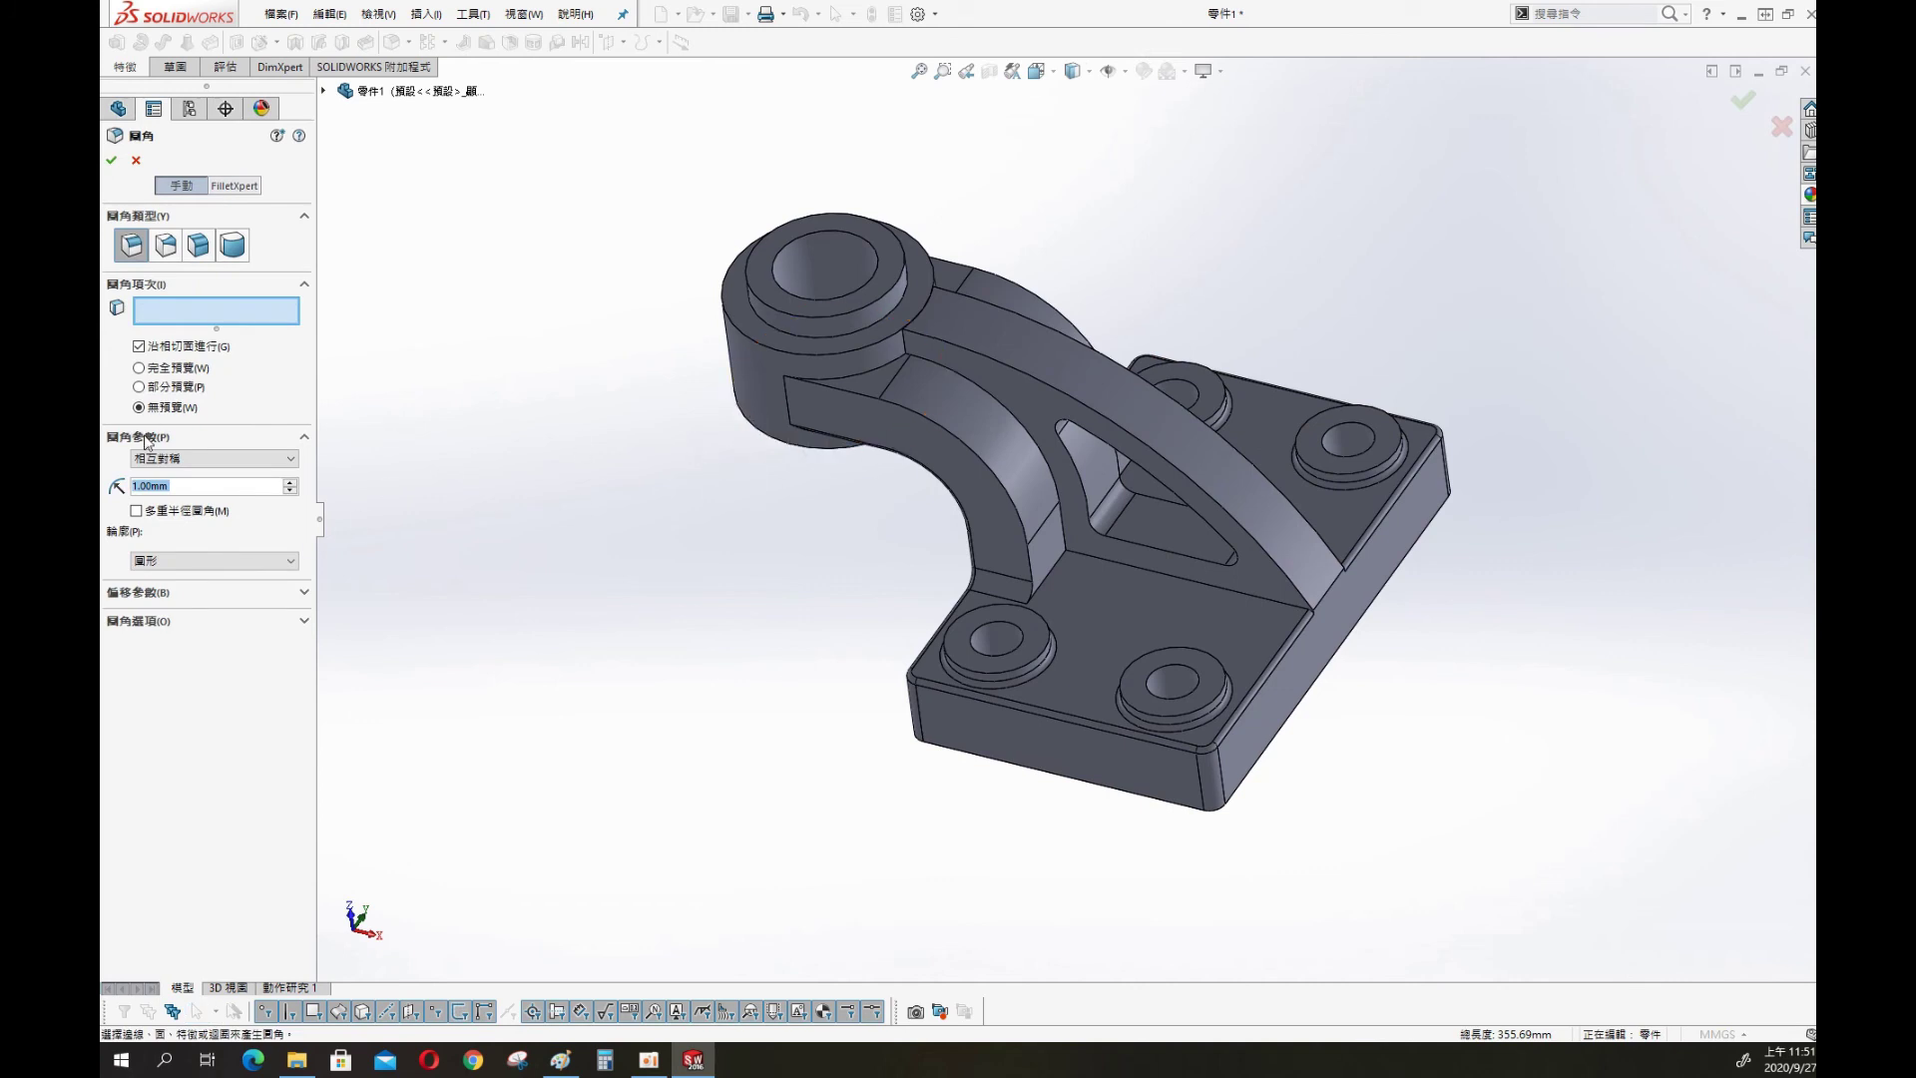
left_click(980, 457)
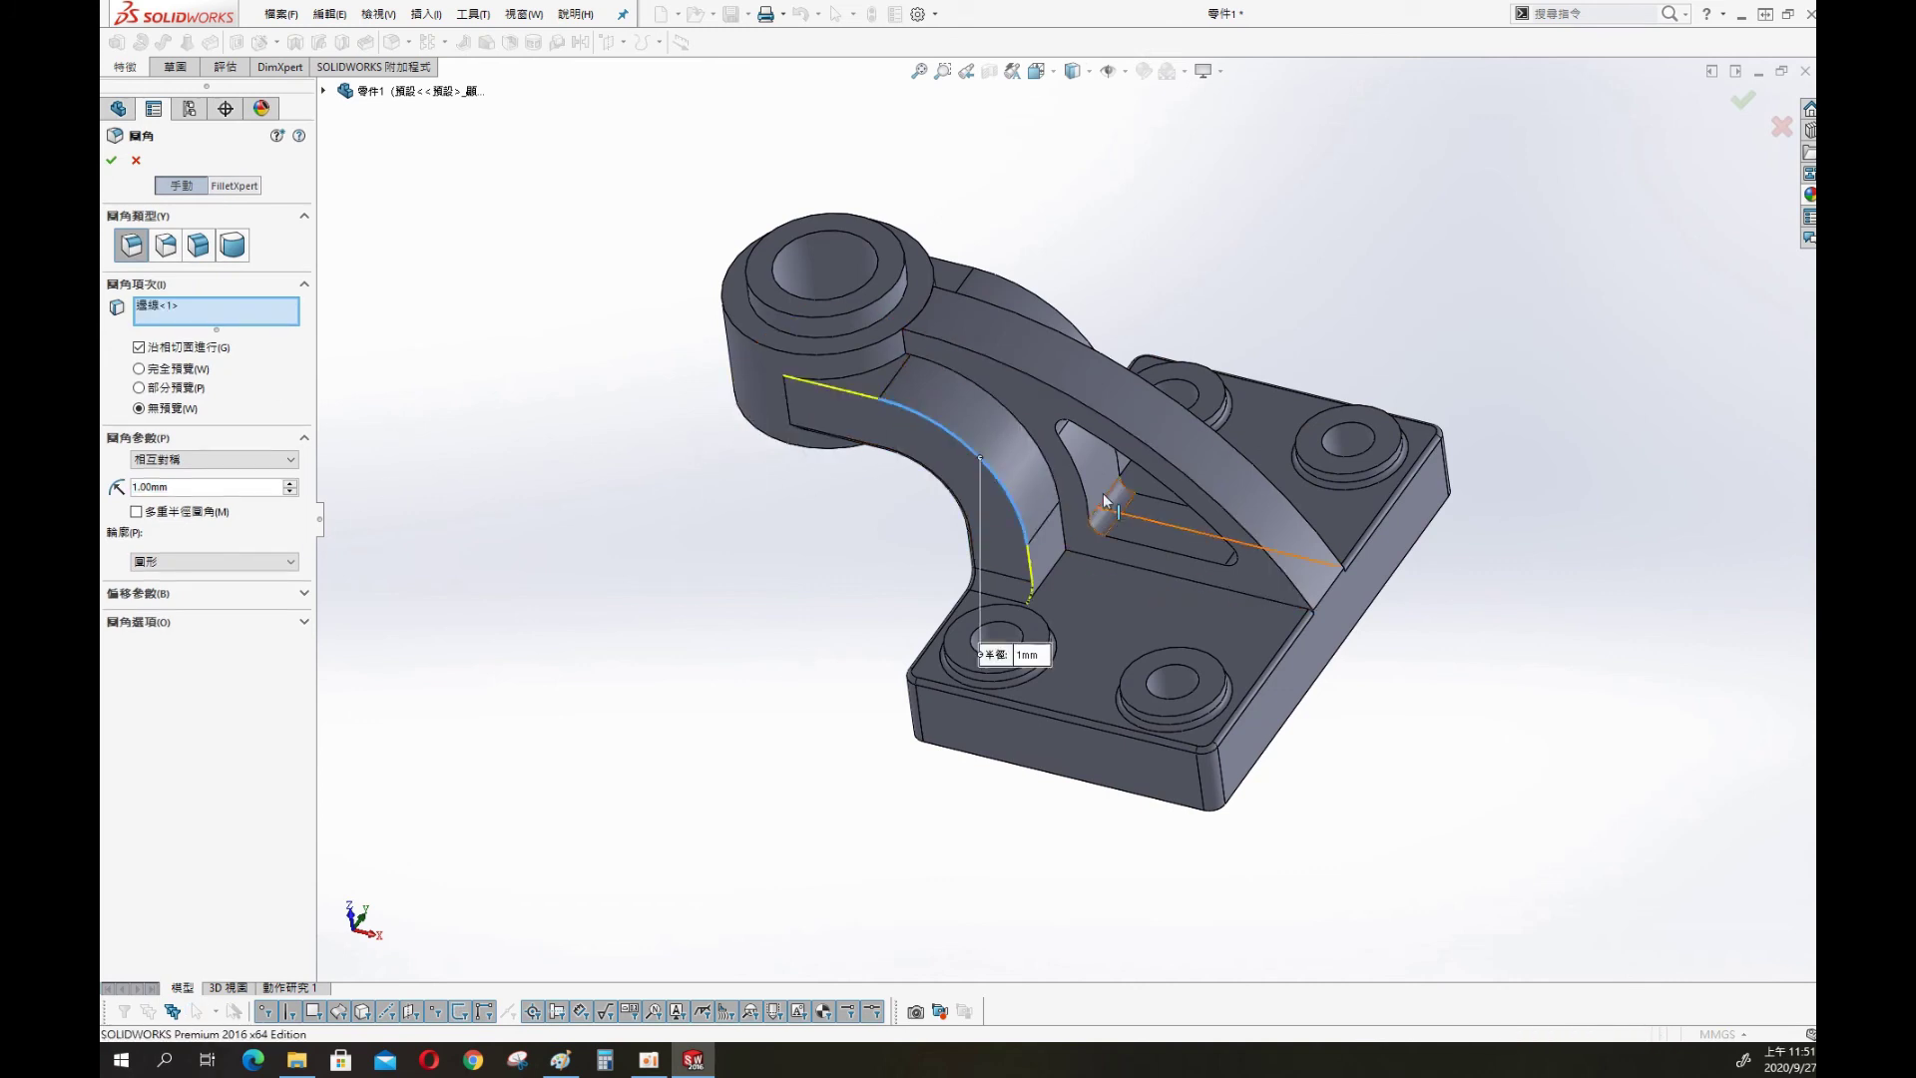
left_click(1038, 284)
left_click(111, 159)
key("Return")
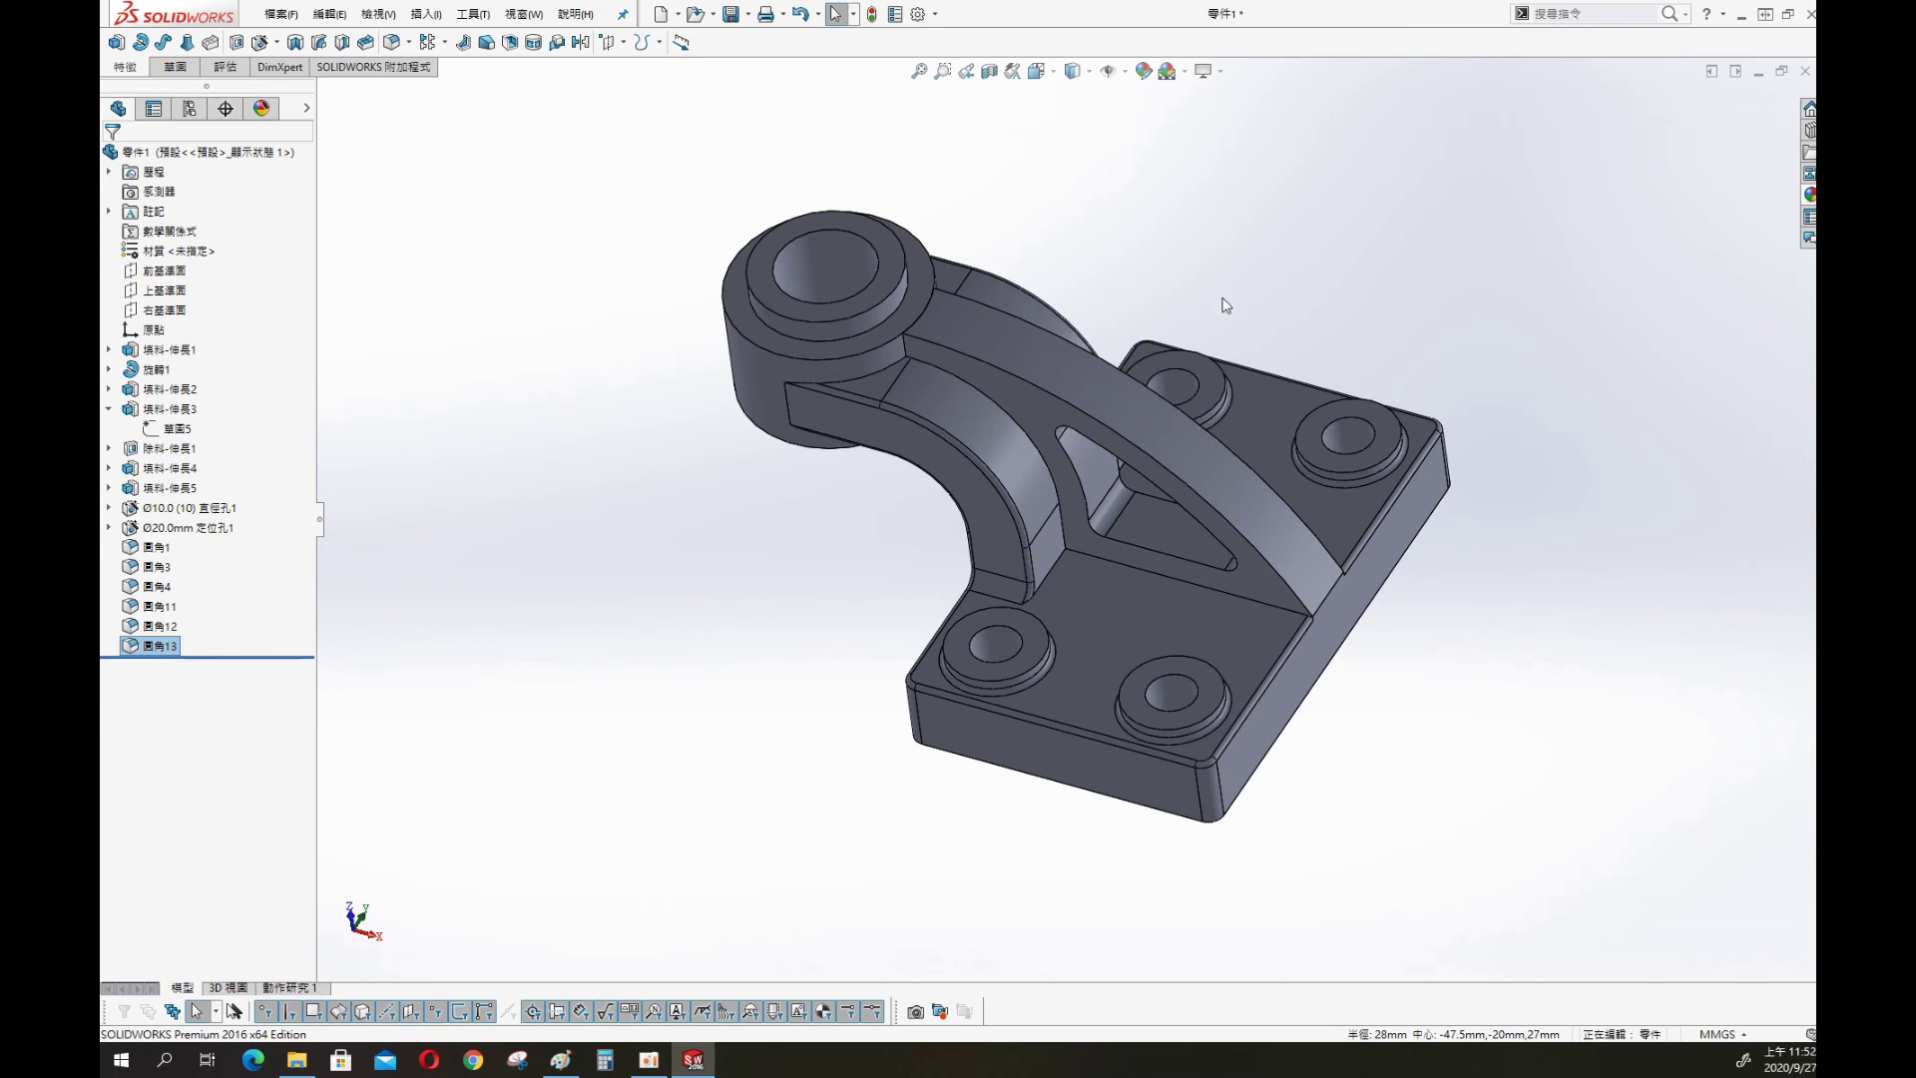
Fillet the rib's curved edges and the triangular cutout's edges at 1 mm (Fillet14)
middle_click_drag(1220, 300, 1195, 227)
left_click(1195, 227)
left_click(1316, 222)
left_click(1020, 390)
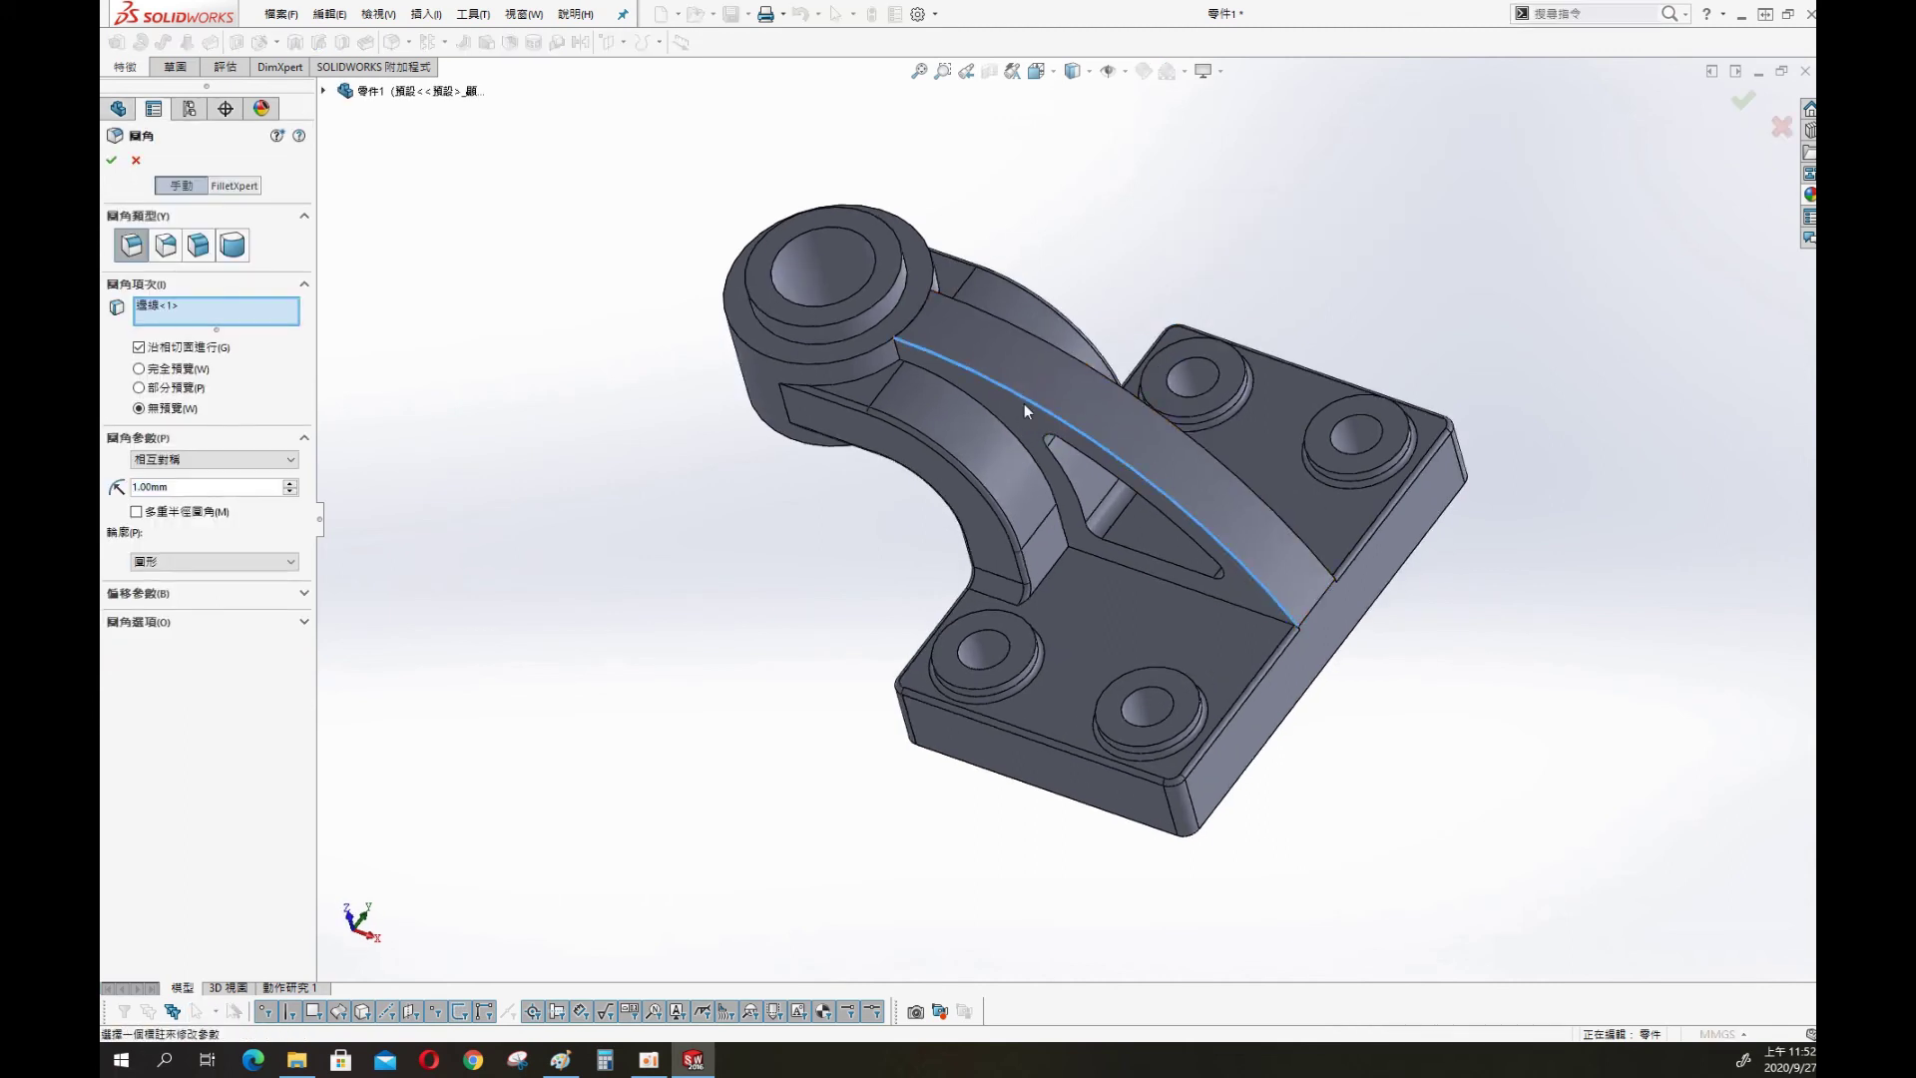
left_click(1095, 377)
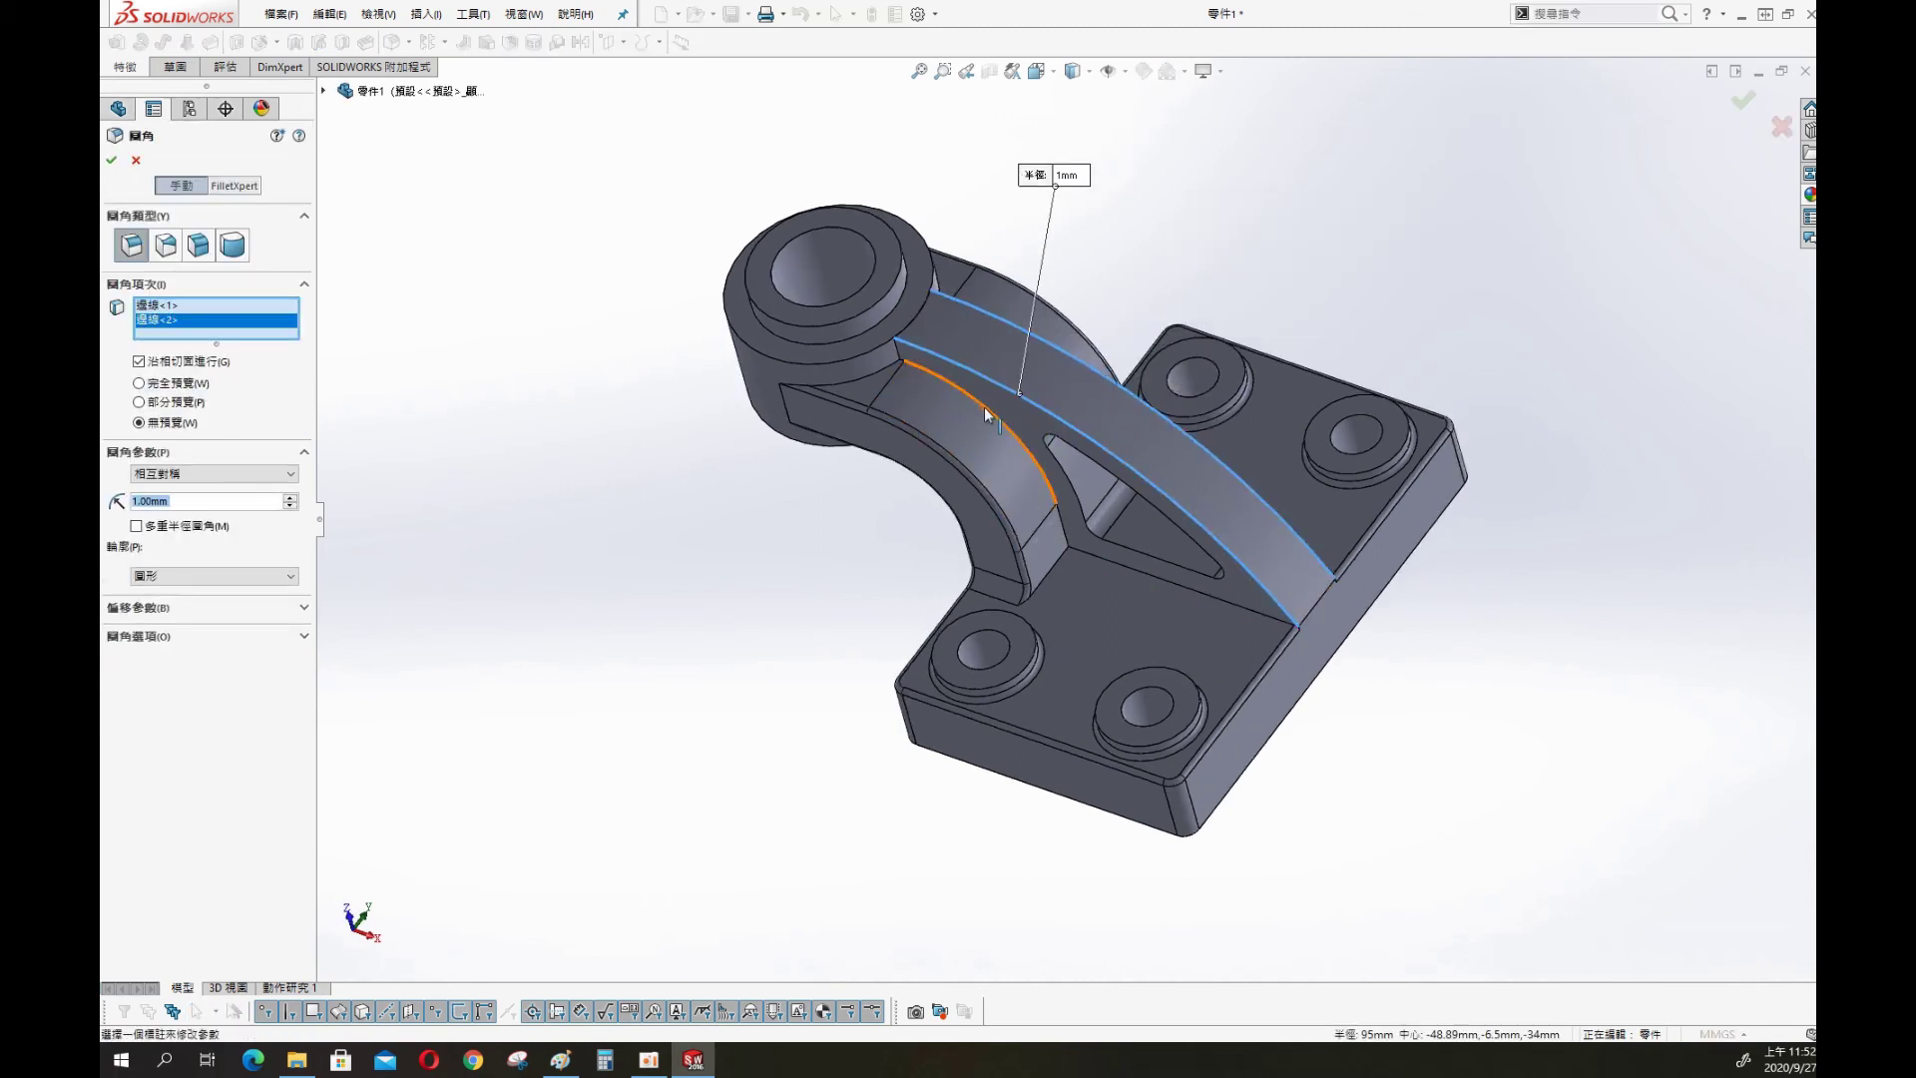
left_click(910, 484)
middle_click_drag(911, 484, 1006, 465)
left_click(1006, 465)
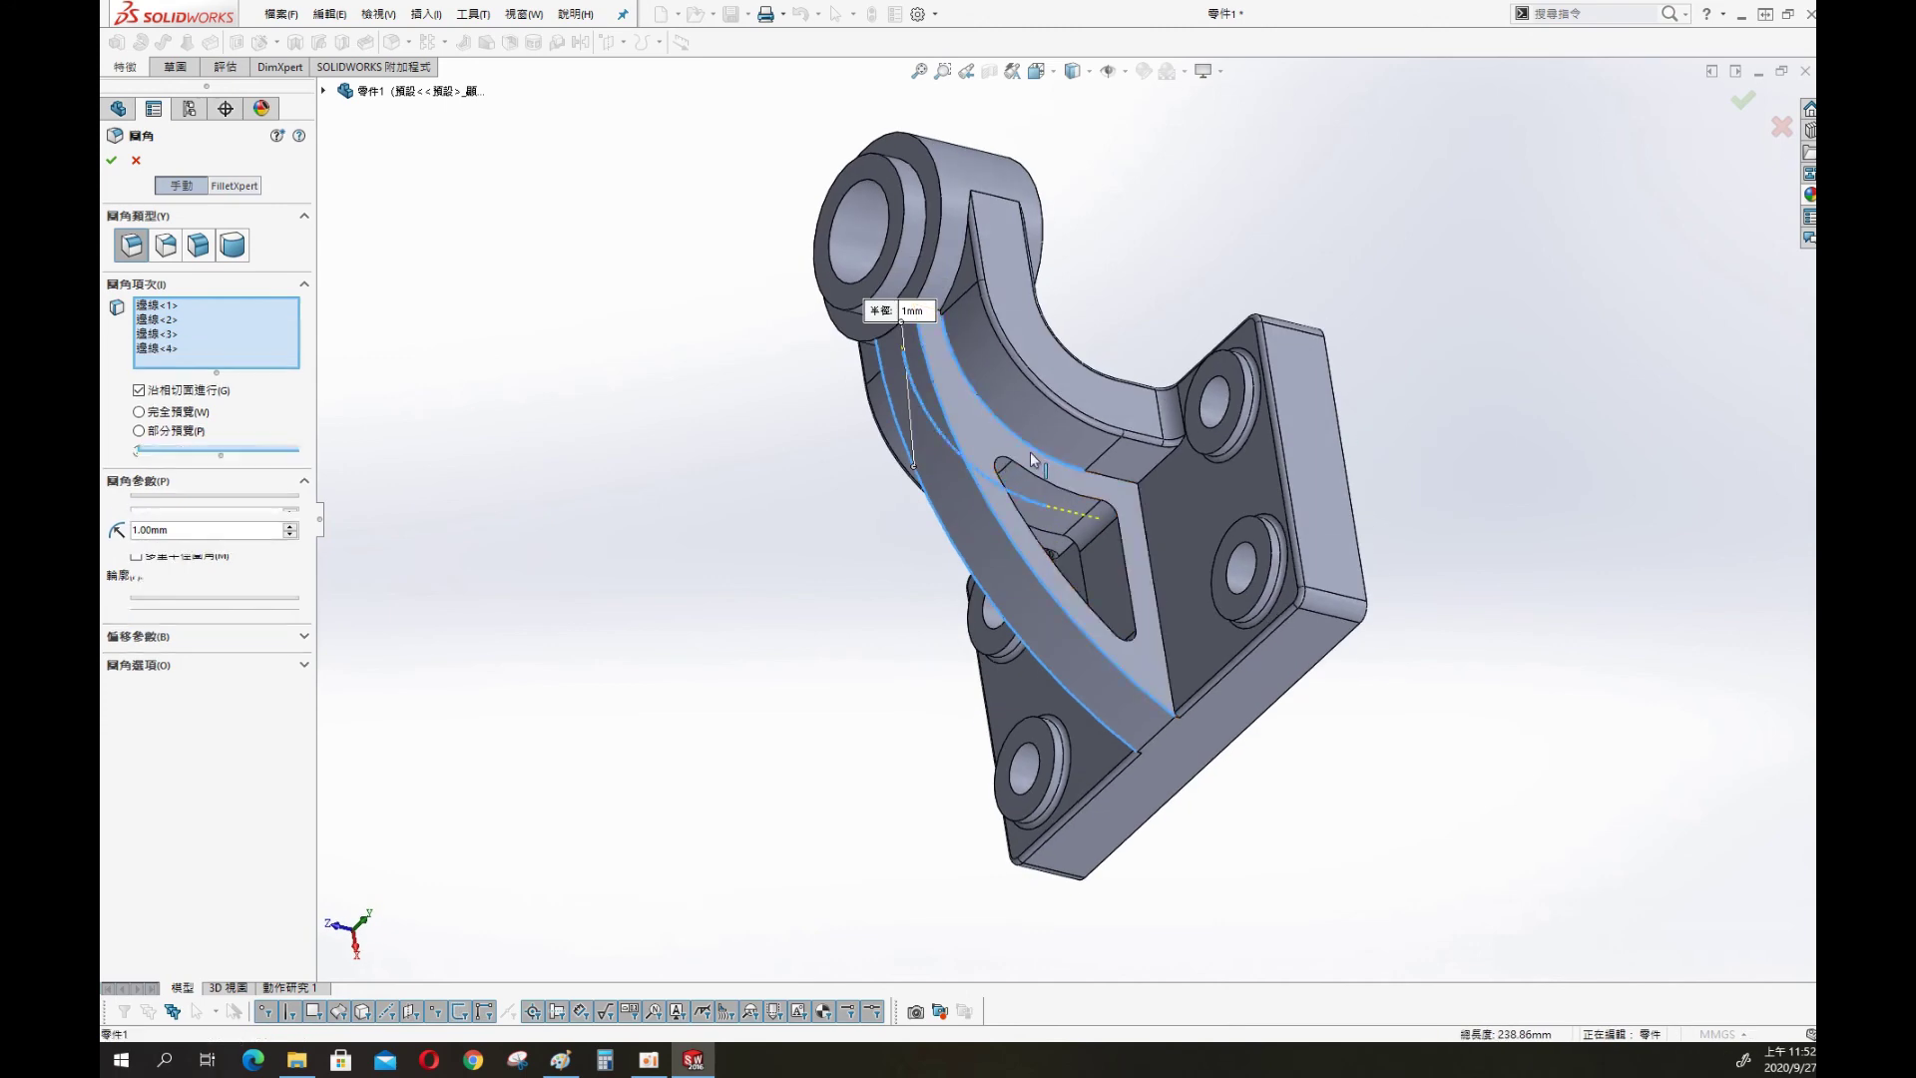
left_click(1104, 507)
left_click(1095, 556)
left_click(111, 160)
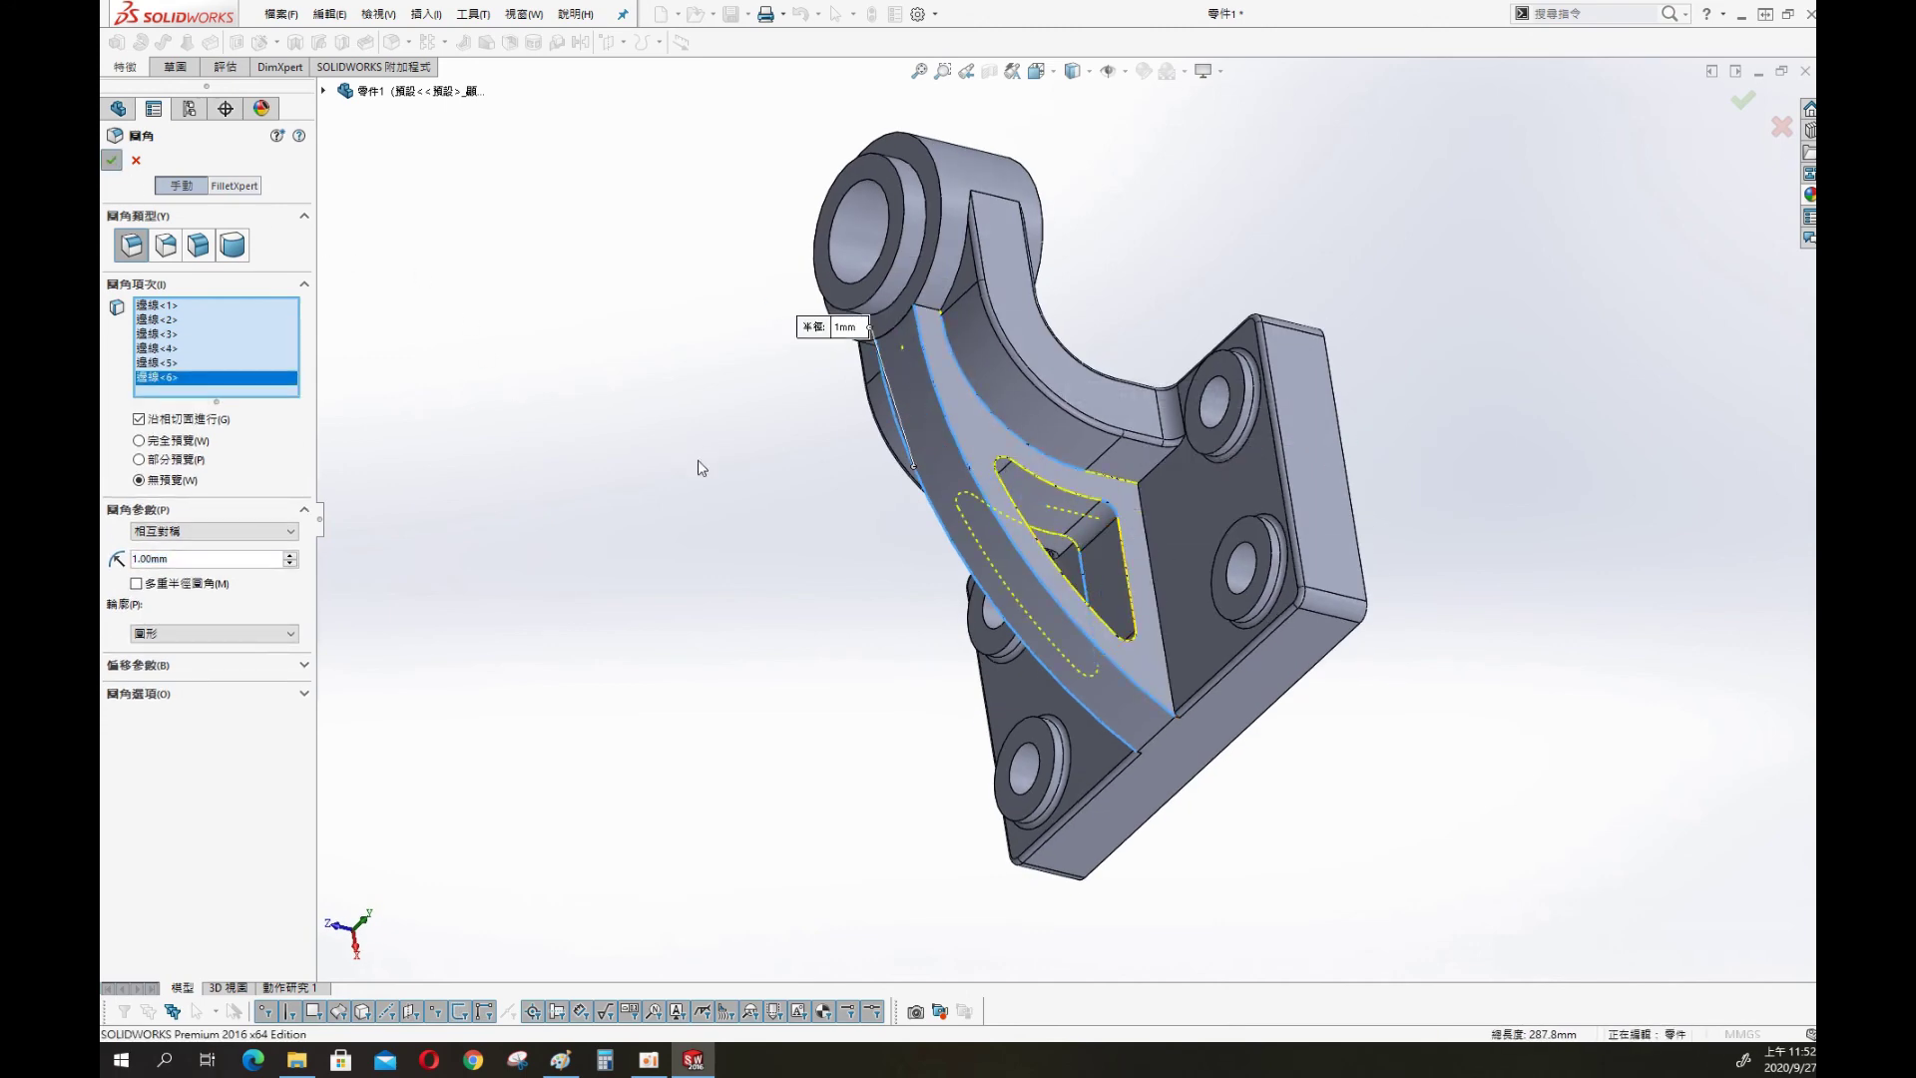
Begin a fillet on the top boss edges, then cancel it
middle_click_drag(998, 379, 1150, 227)
scroll(1108, 308, "down", 3)
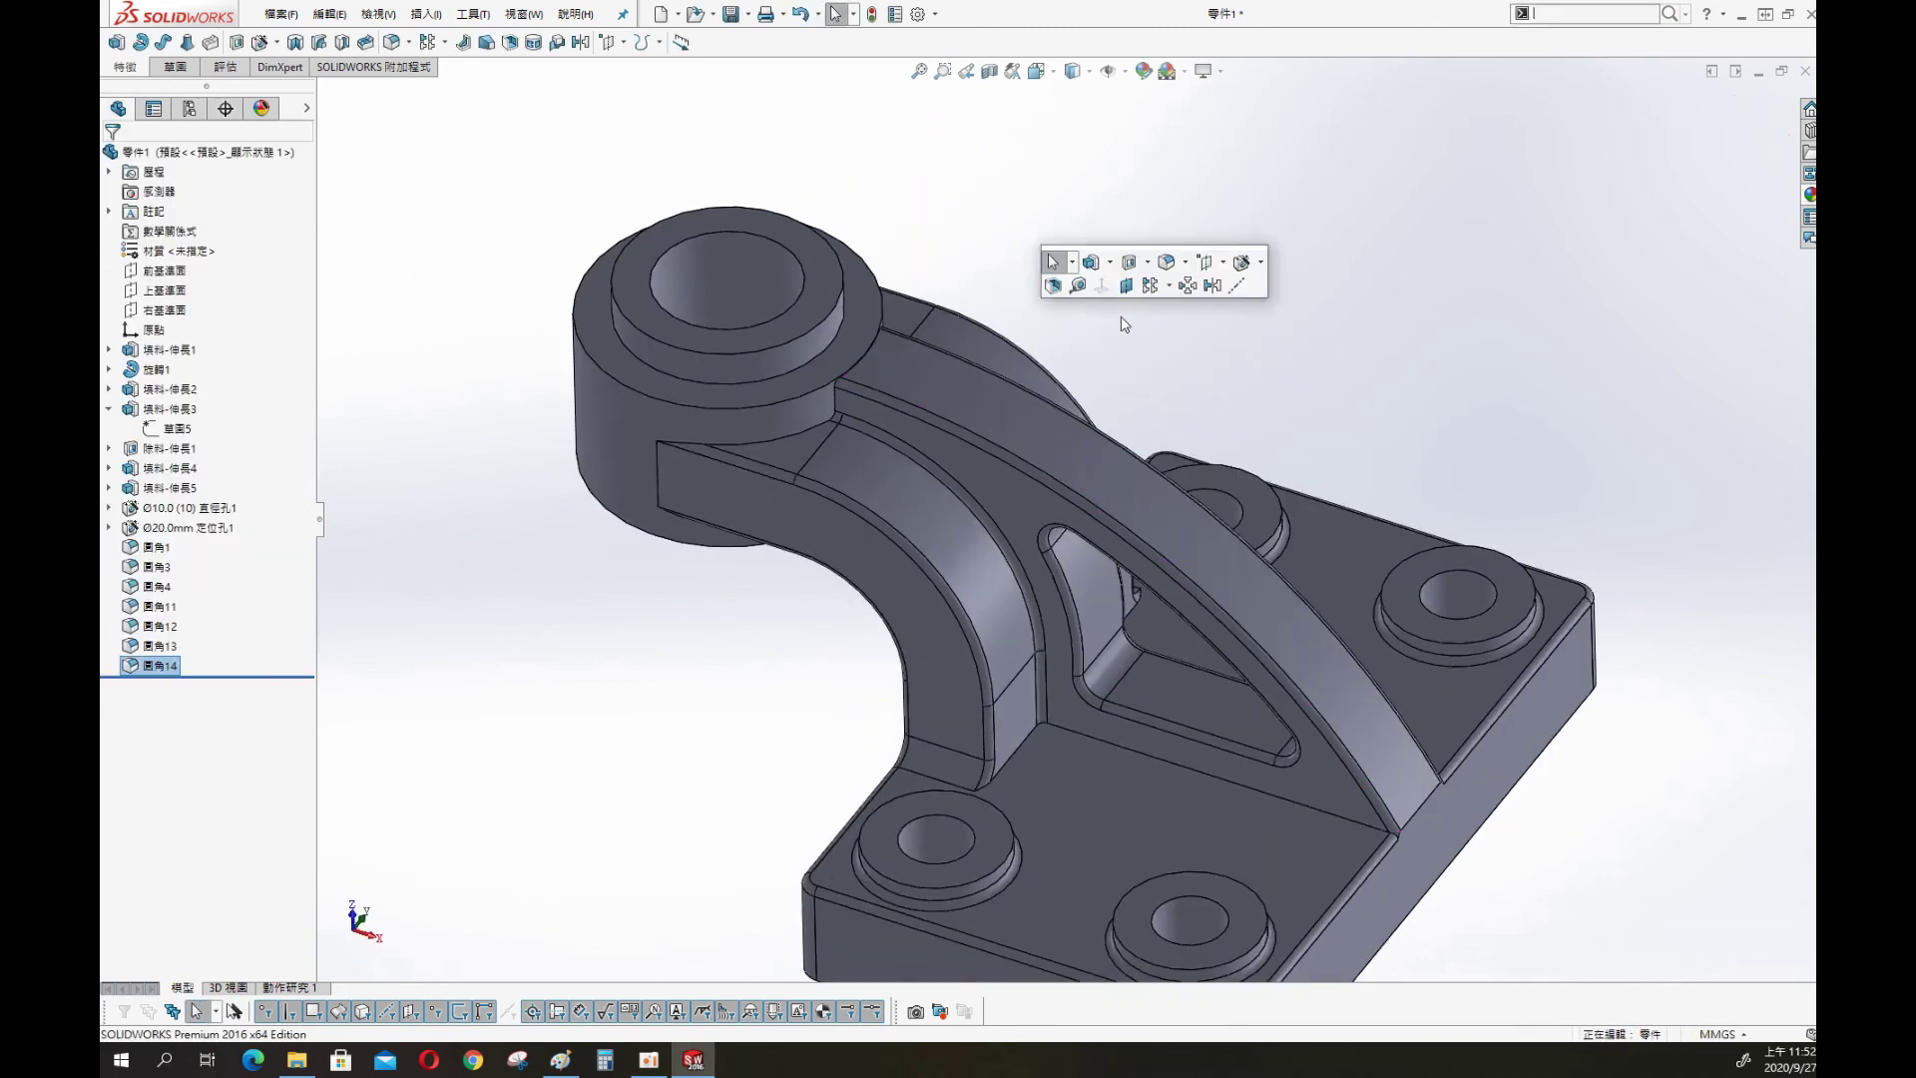
key("Return")
left_click(804, 404)
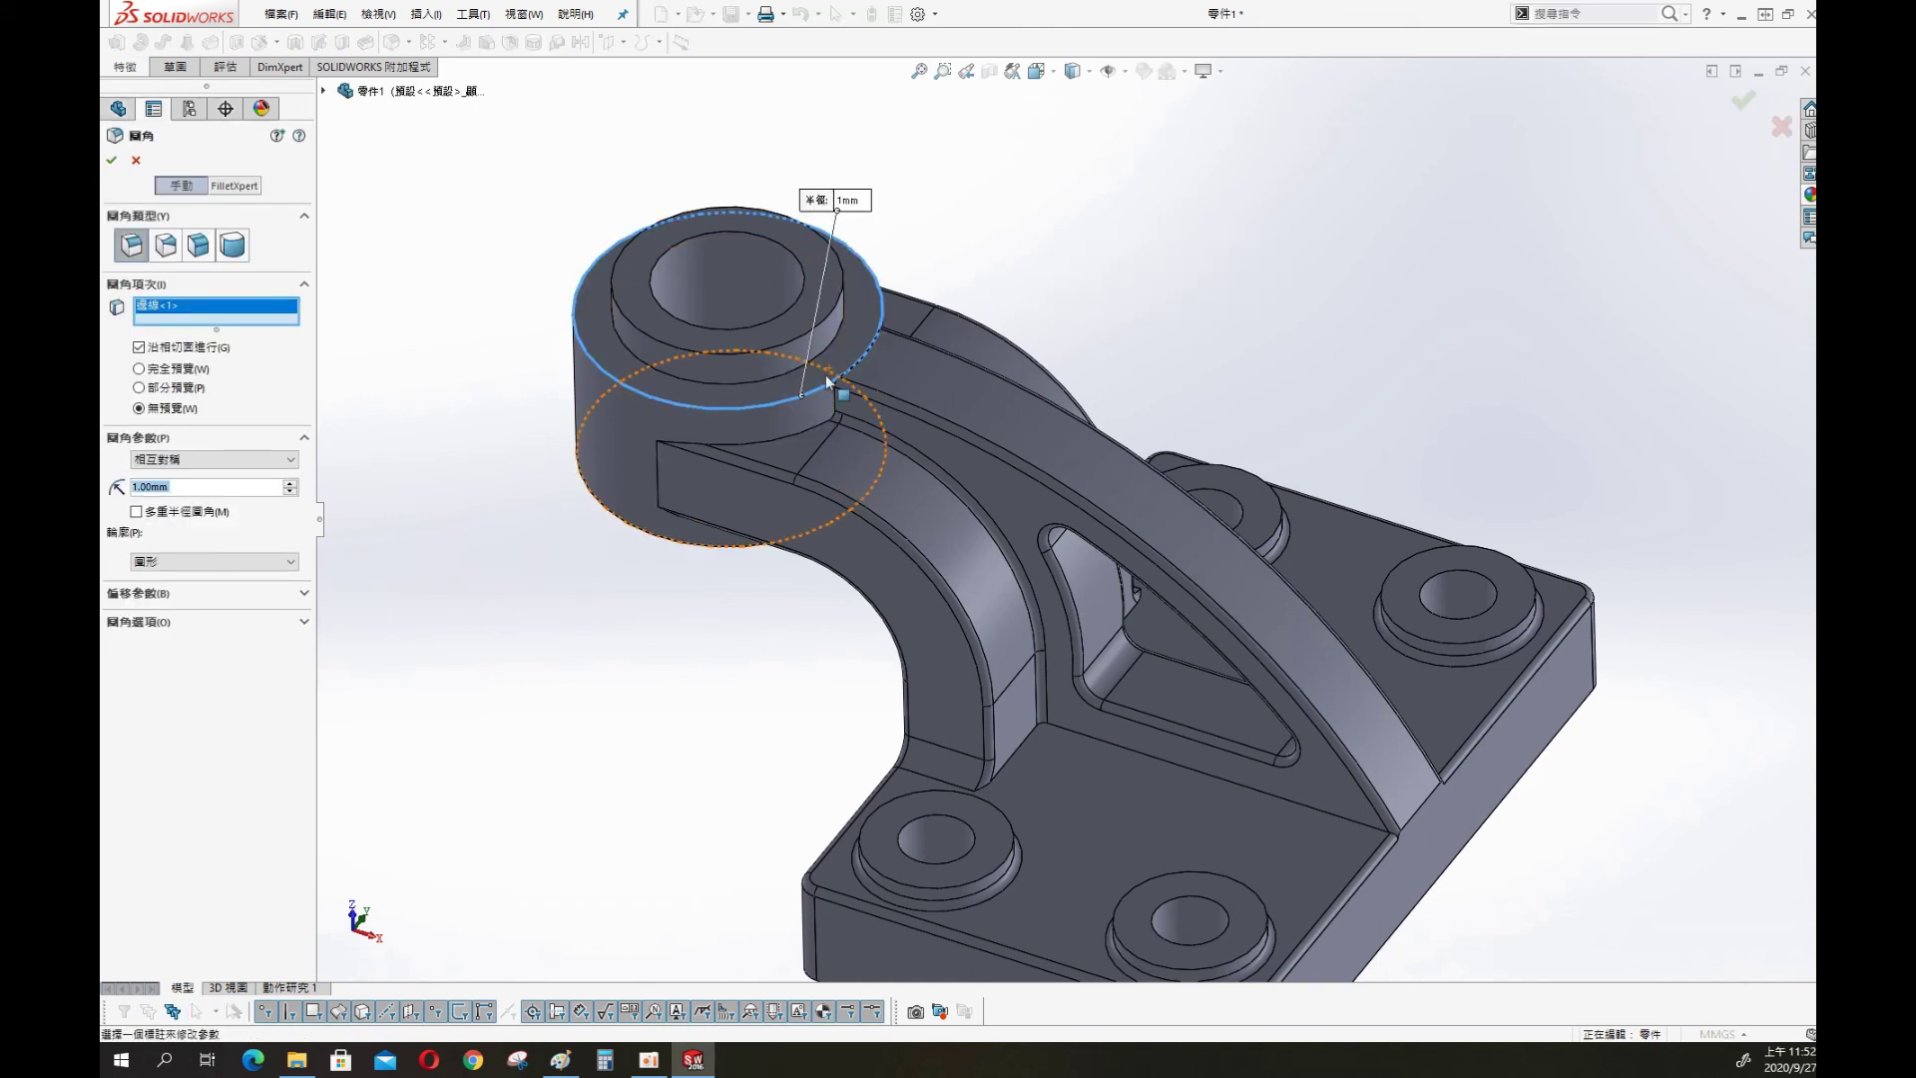
left_click(683, 545)
key("Return")
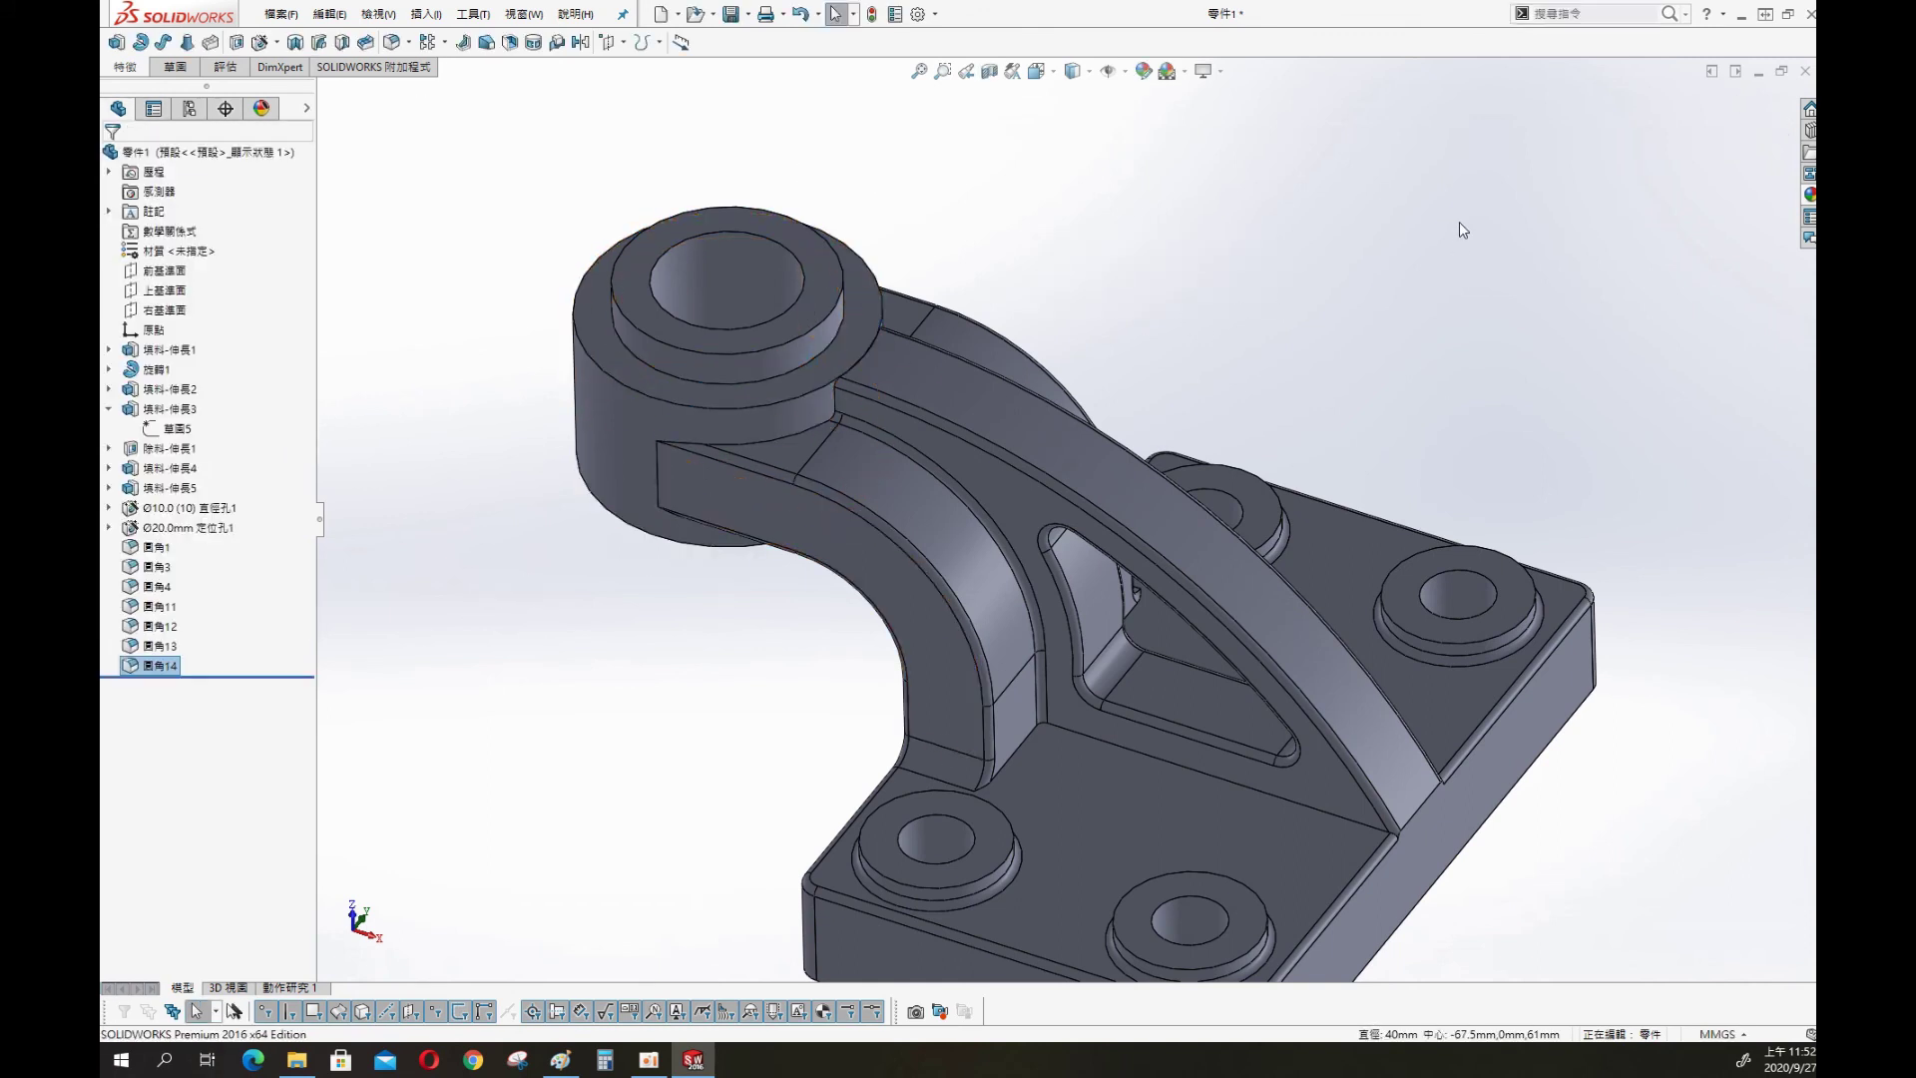
Switch the display style to Shaded without edge lines
left_click(1072, 71)
left_click(1074, 118)
scroll(1241, 479, "up", 2)
scroll(1327, 462, "up", 2)
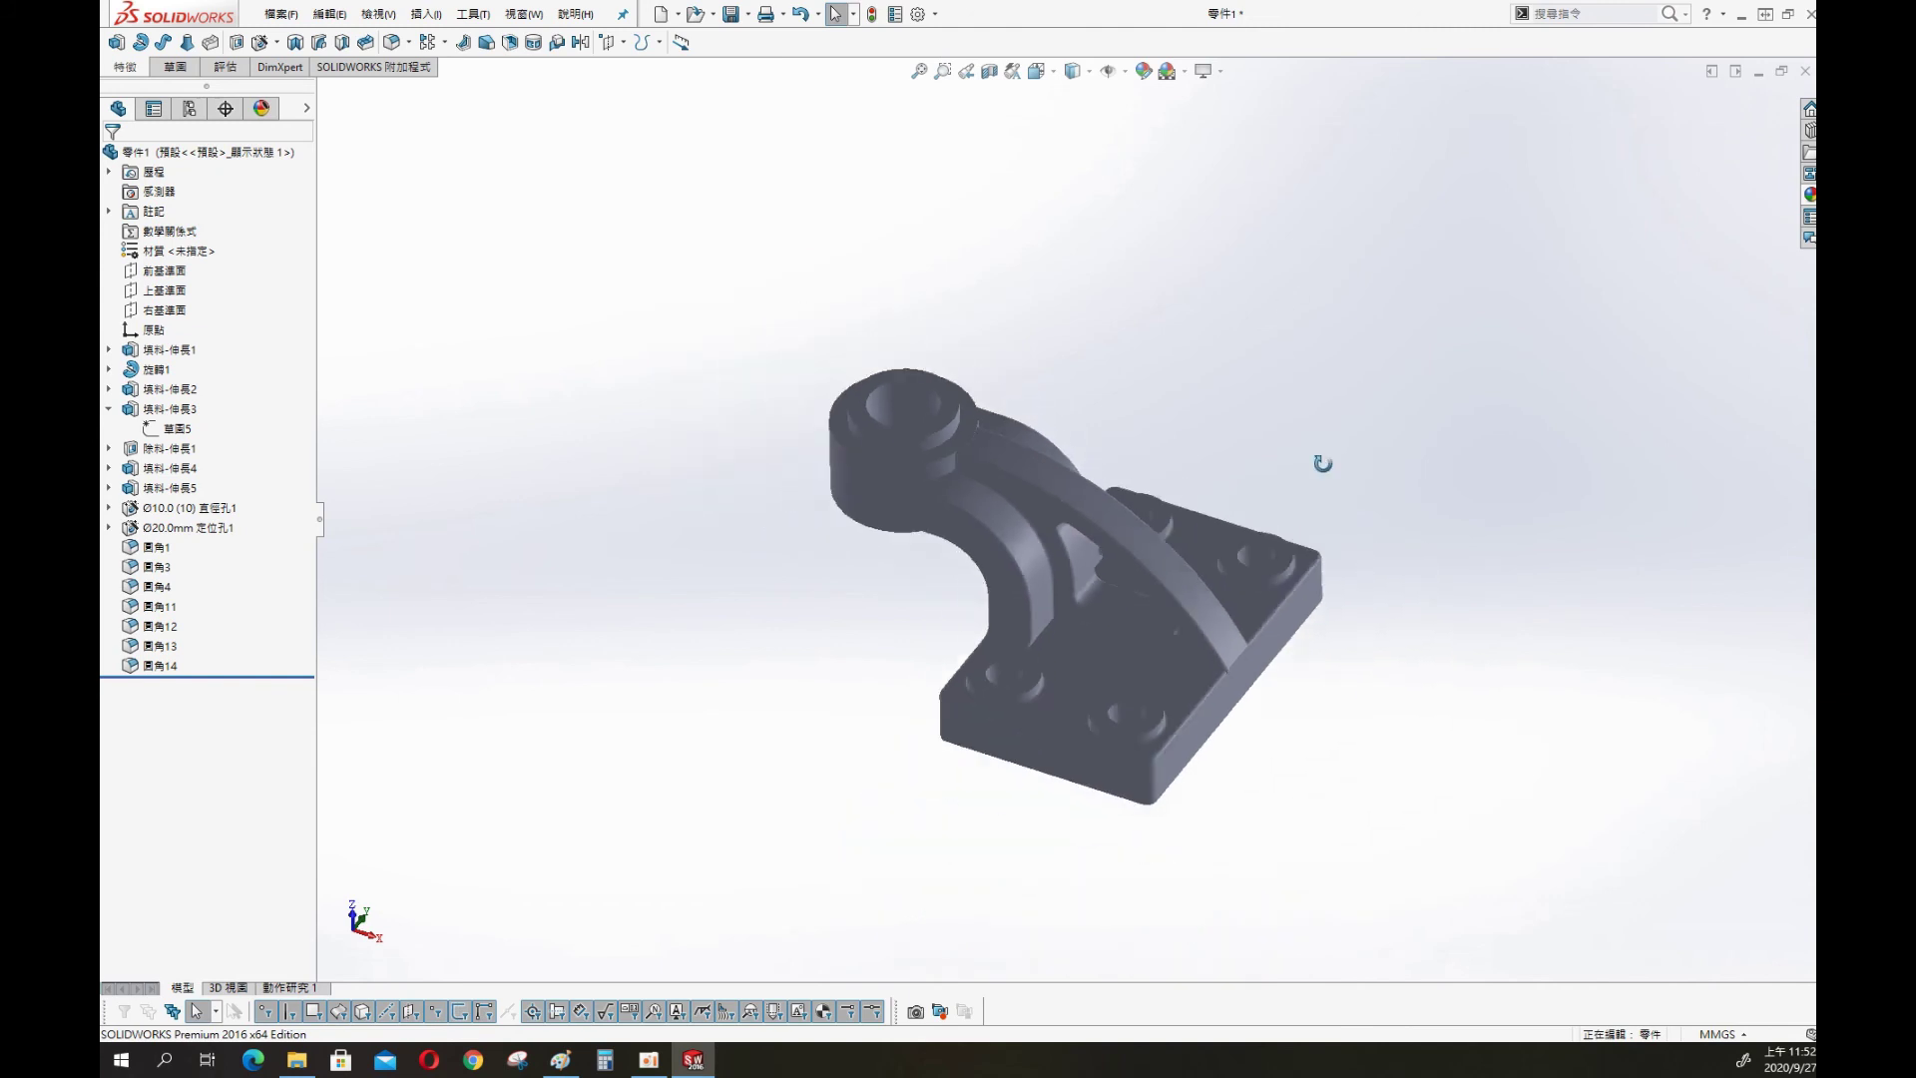
mouse_move(1248, 459)
middle_mouse_down()
mouse_move(1501, 279)
mouse_move(1374, 218)
mouse_move(1205, 421)
mouse_move(1320, 483)
middle_mouse_up()
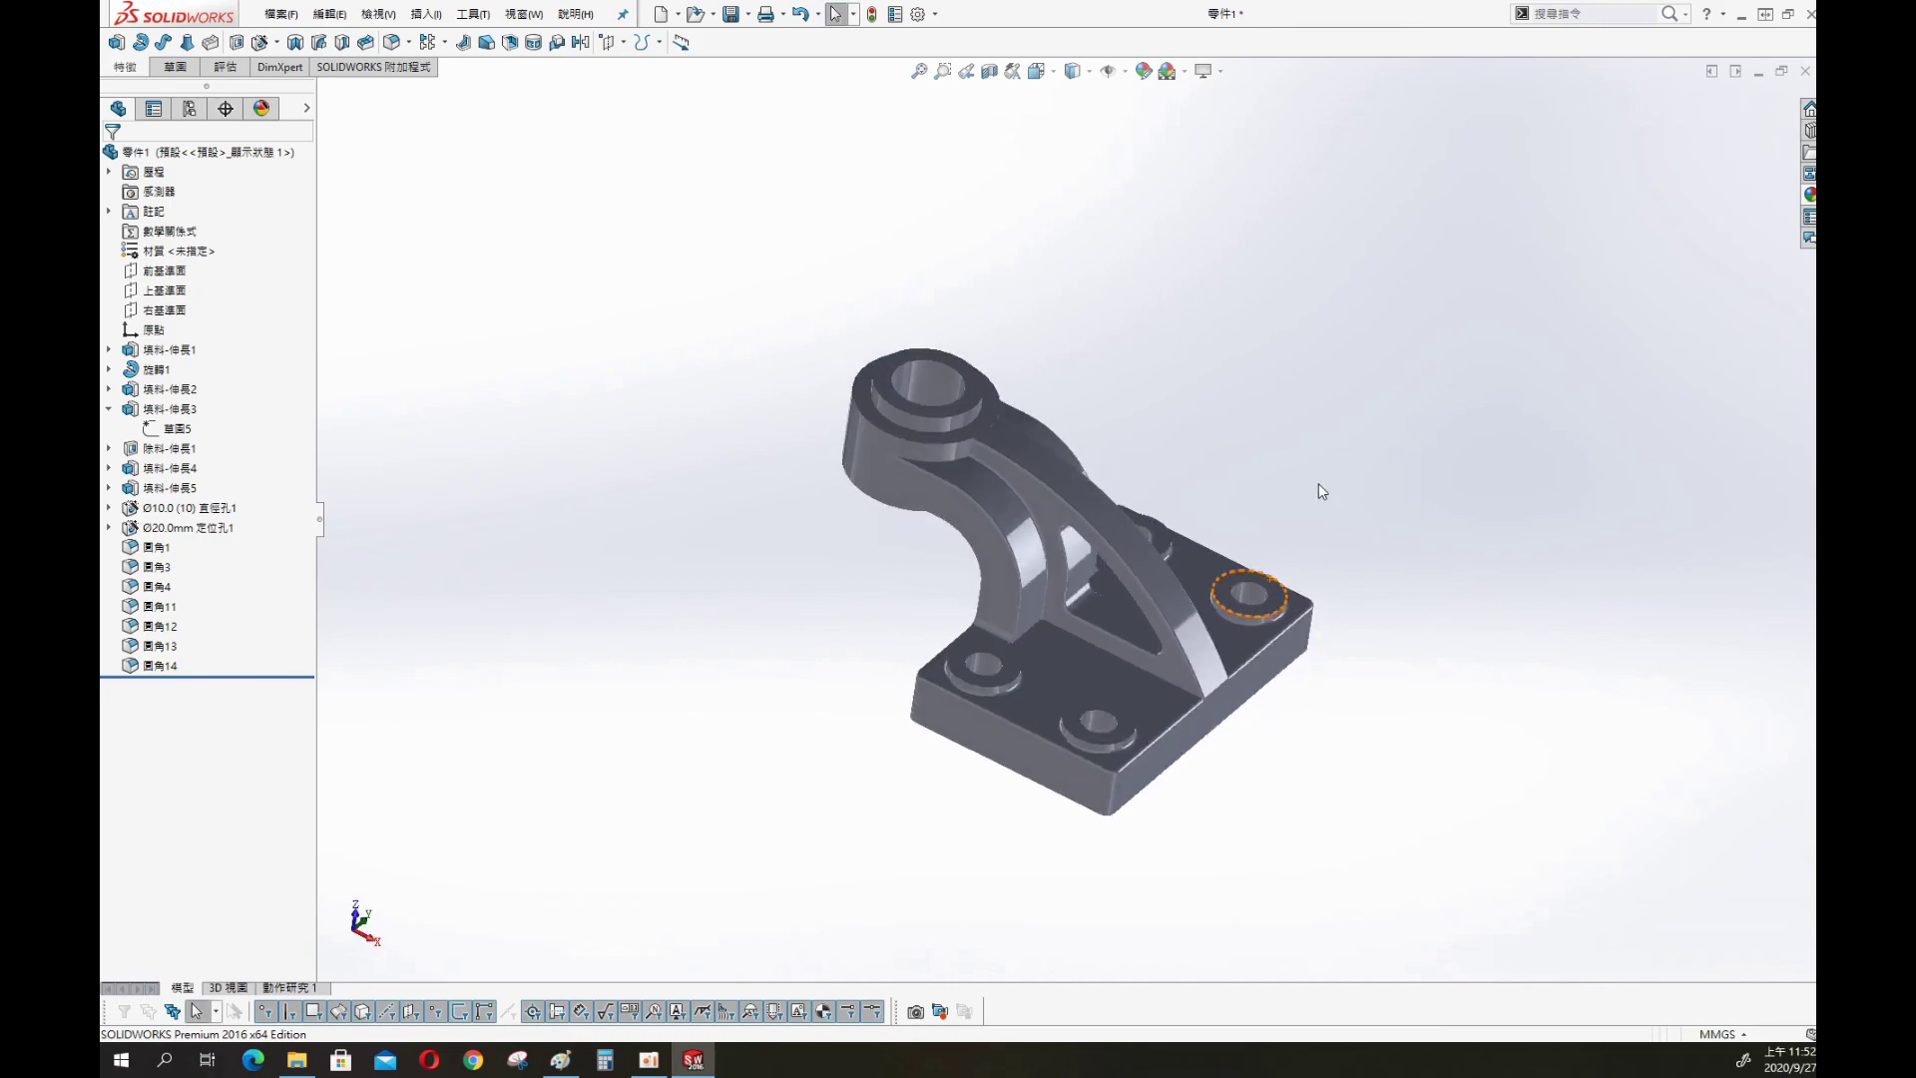